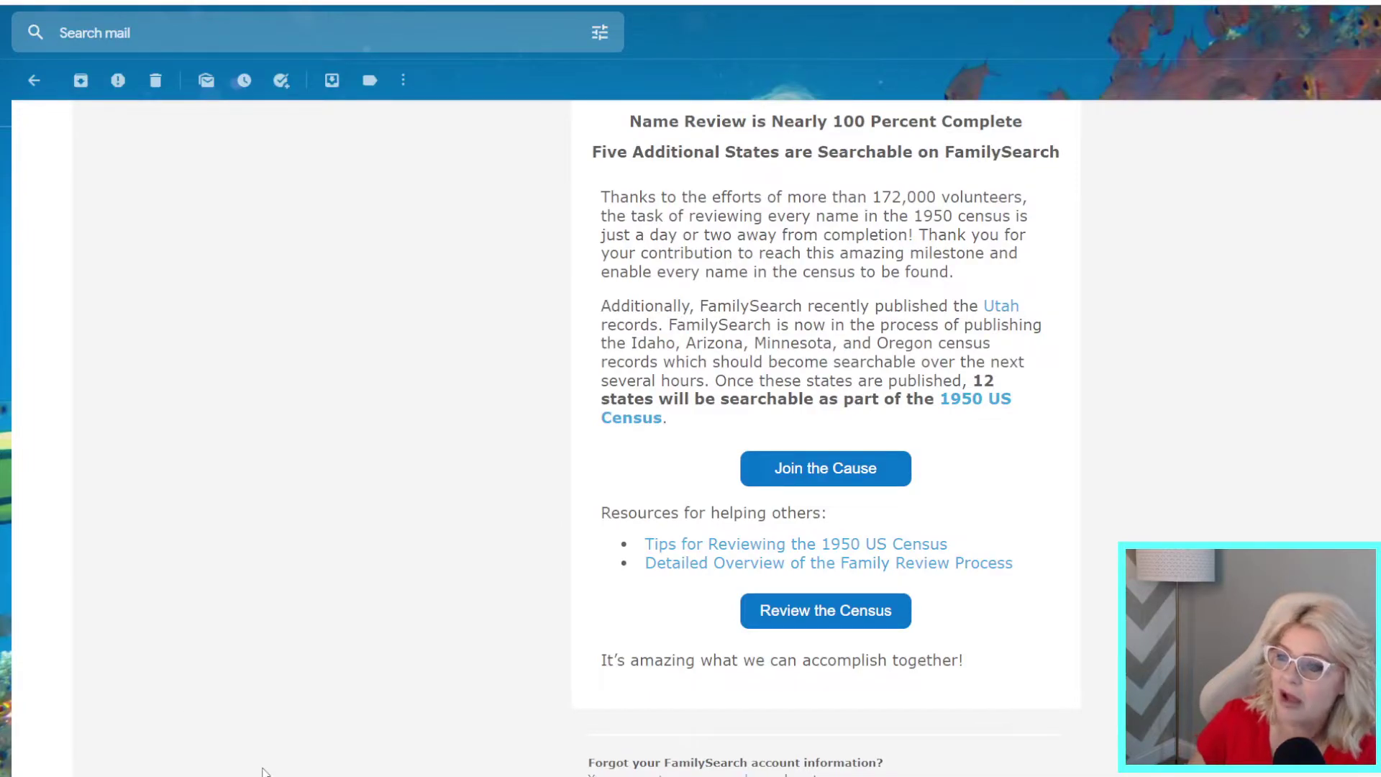
Read the FamilySearch email about the 1950 census name review and the newly searchable states
scroll(429, 648, up, 4)
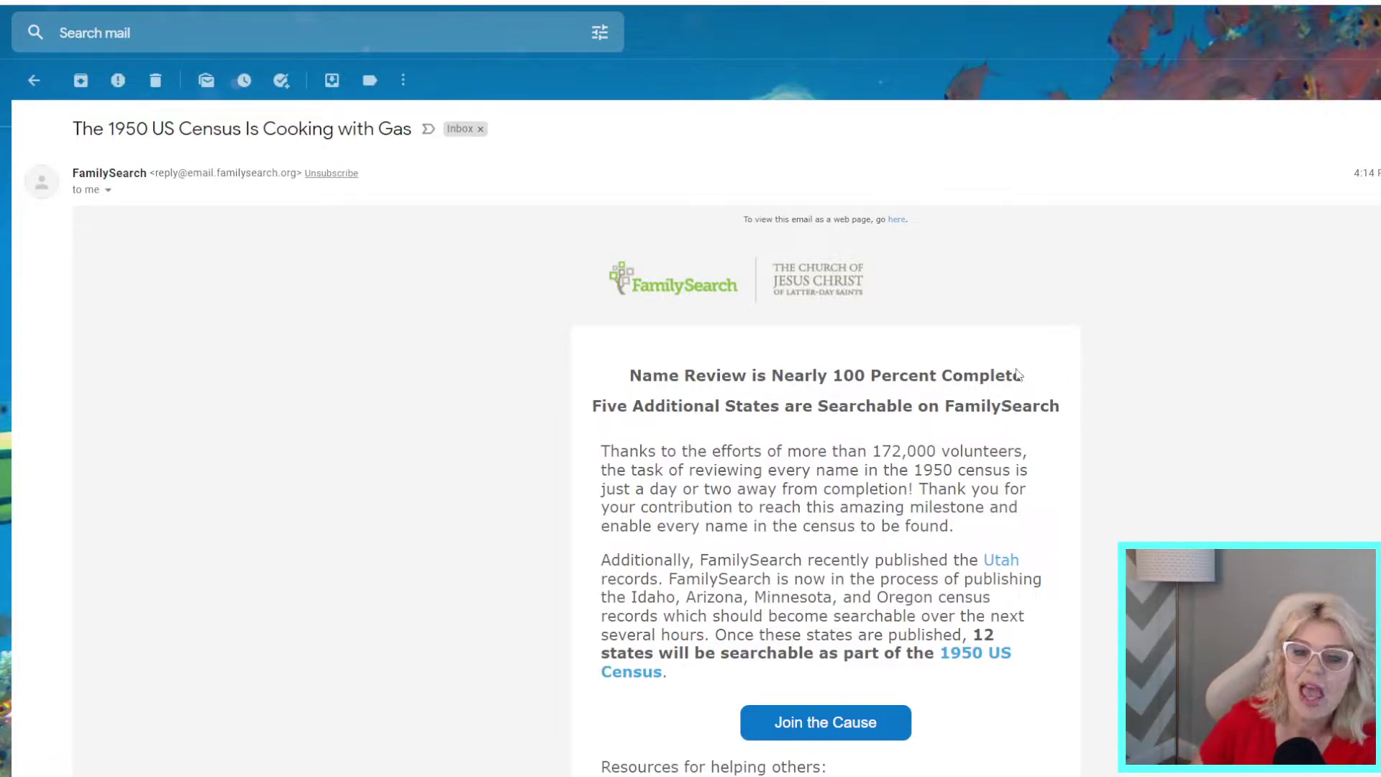
scroll(904, 414, down, 3)
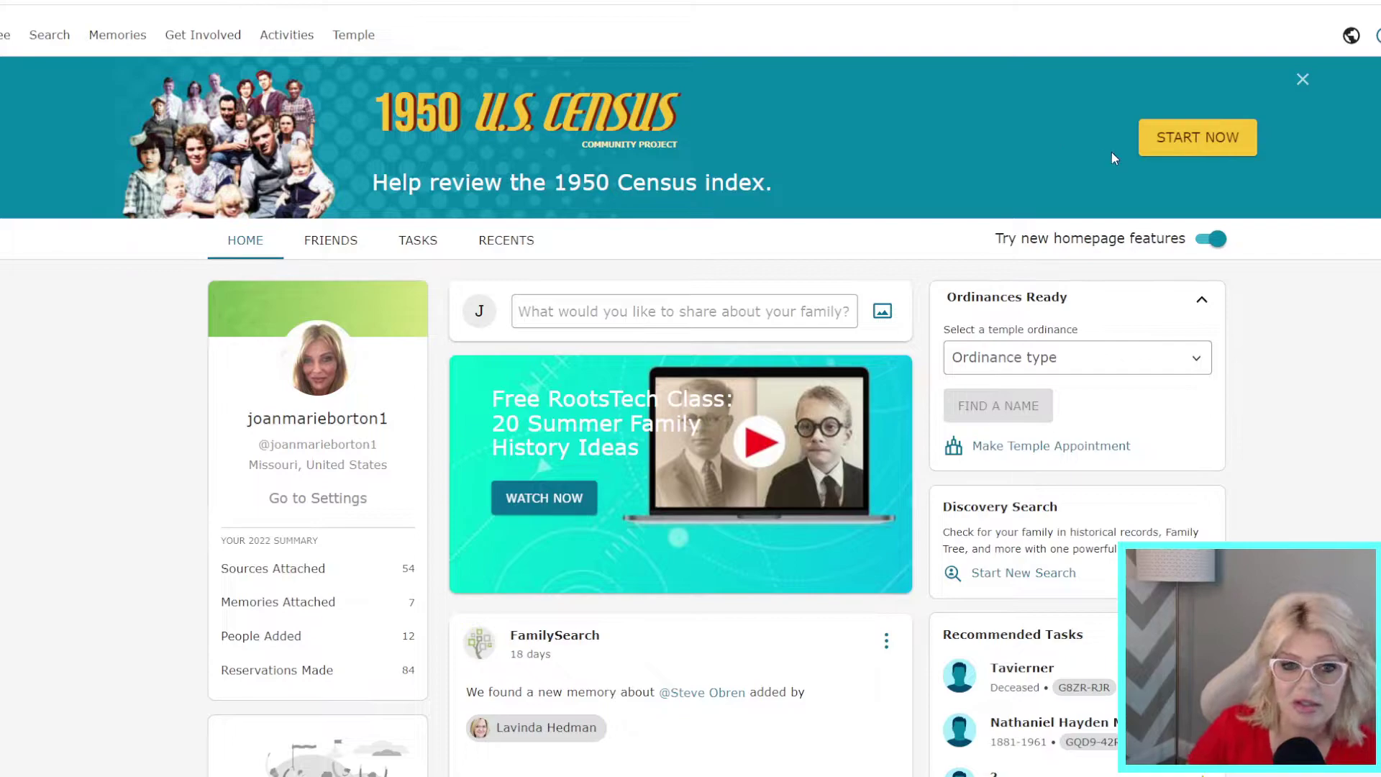
Open the 1950 U.S. Census Community Project and check the review status of Minnesota and Wyoming on the map
click(1203, 147)
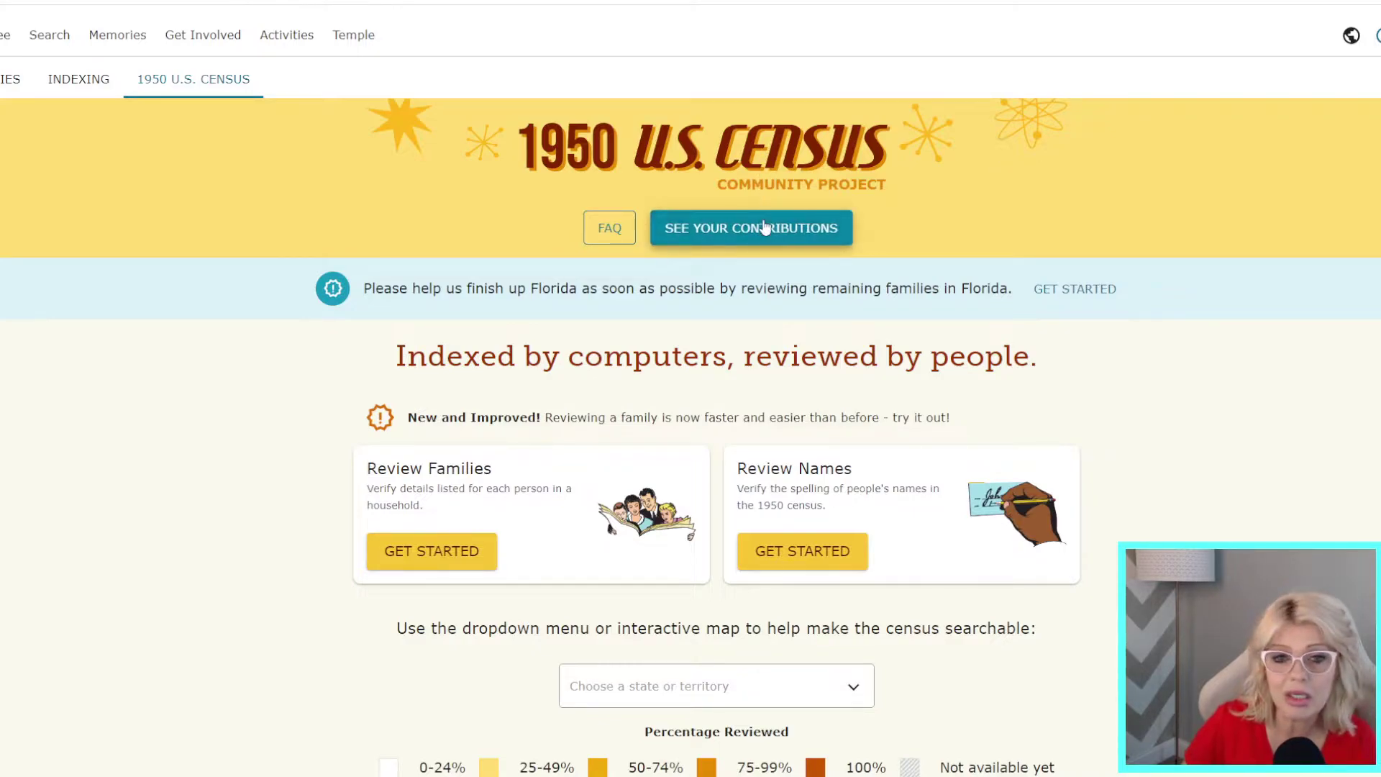
scroll(779, 387, down, 8)
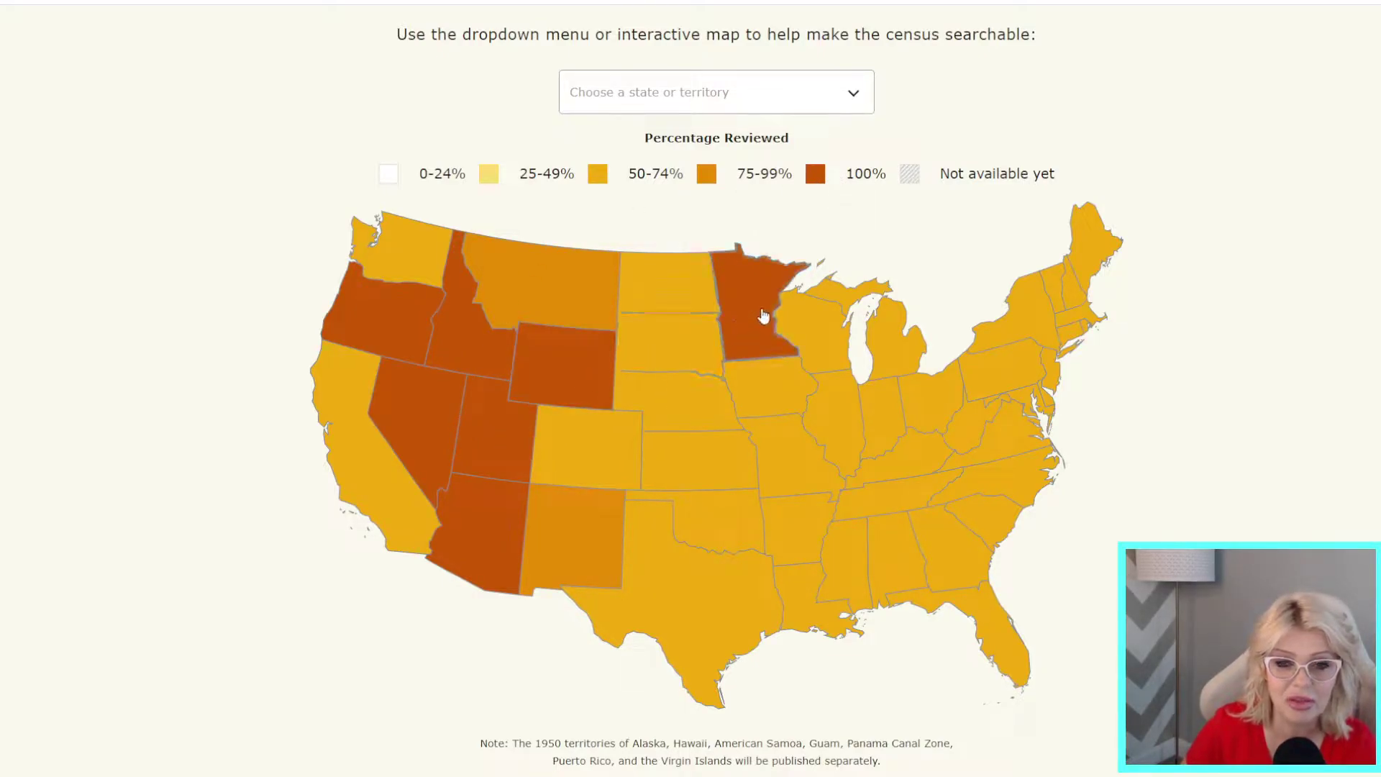
click(742, 299)
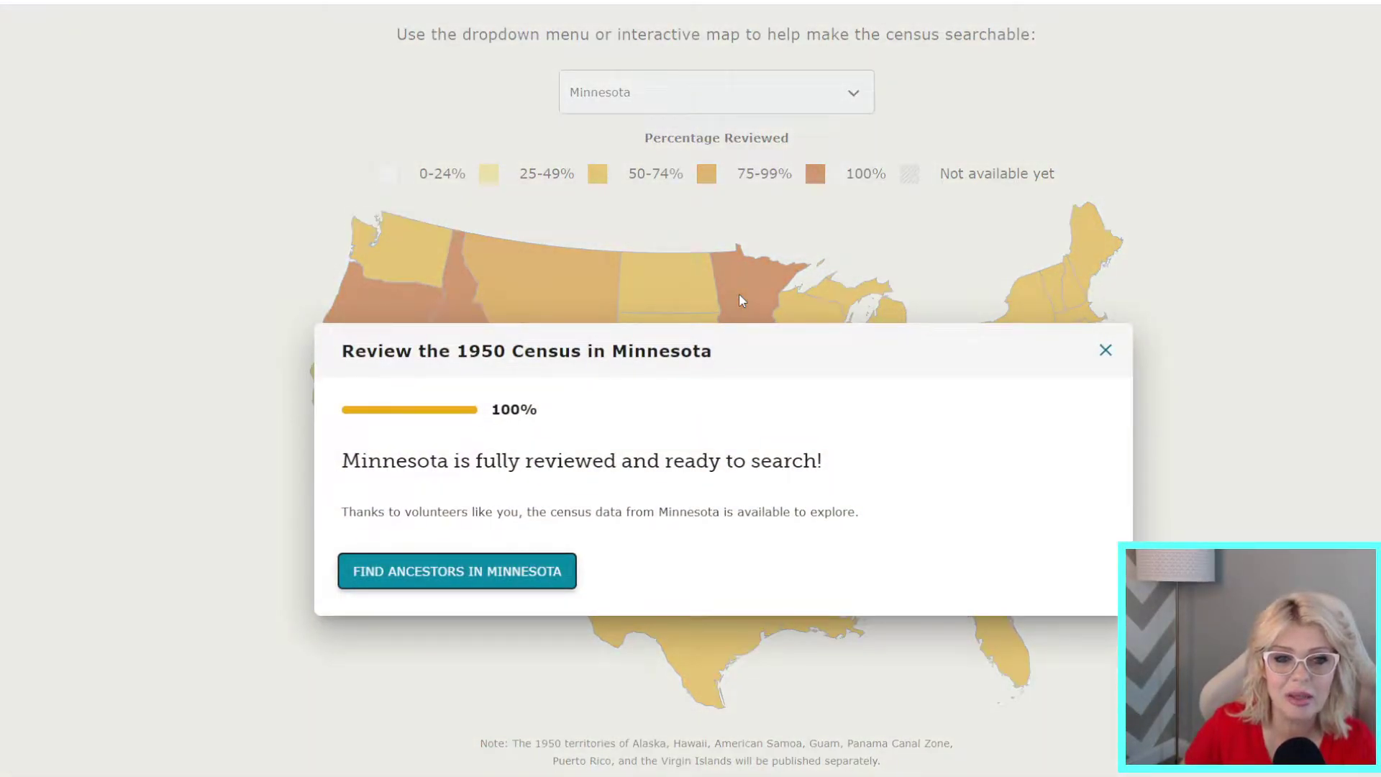
click(742, 300)
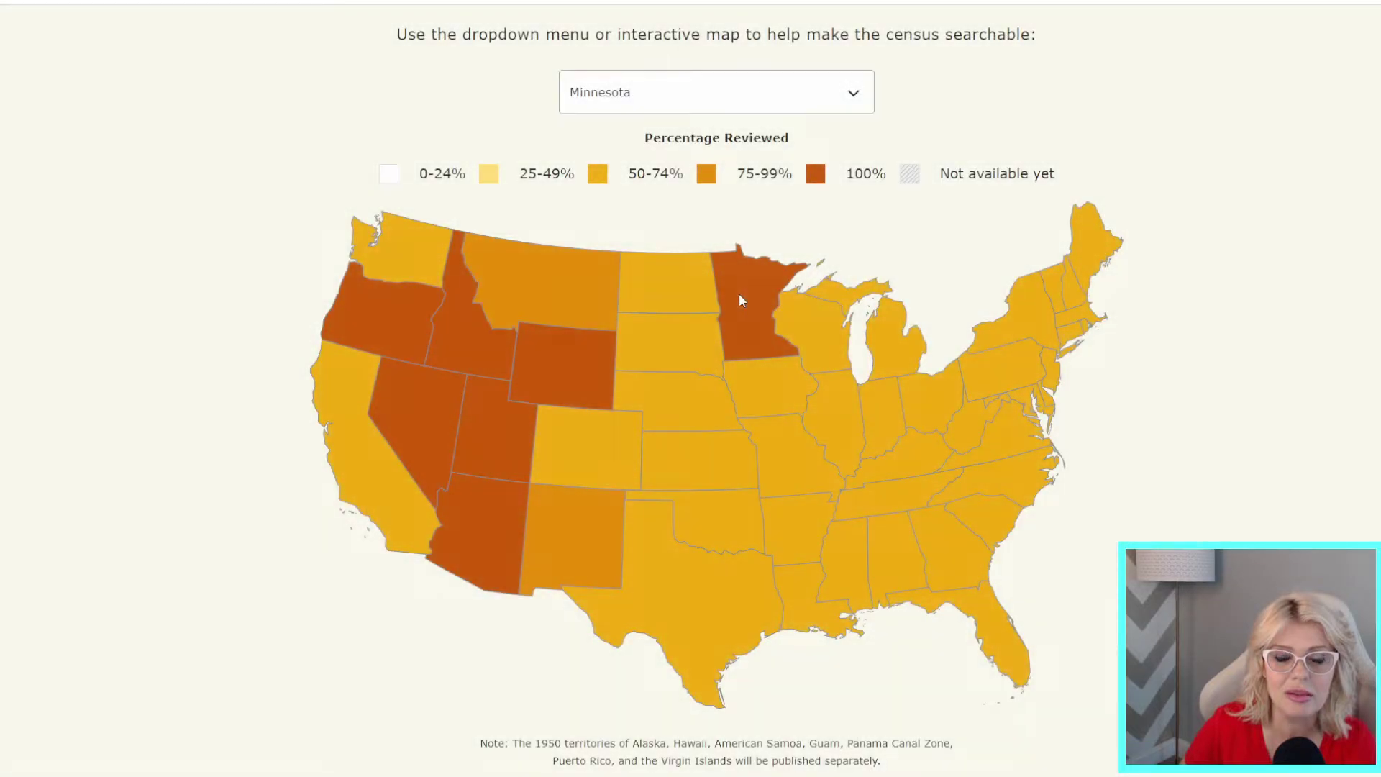
click(567, 382)
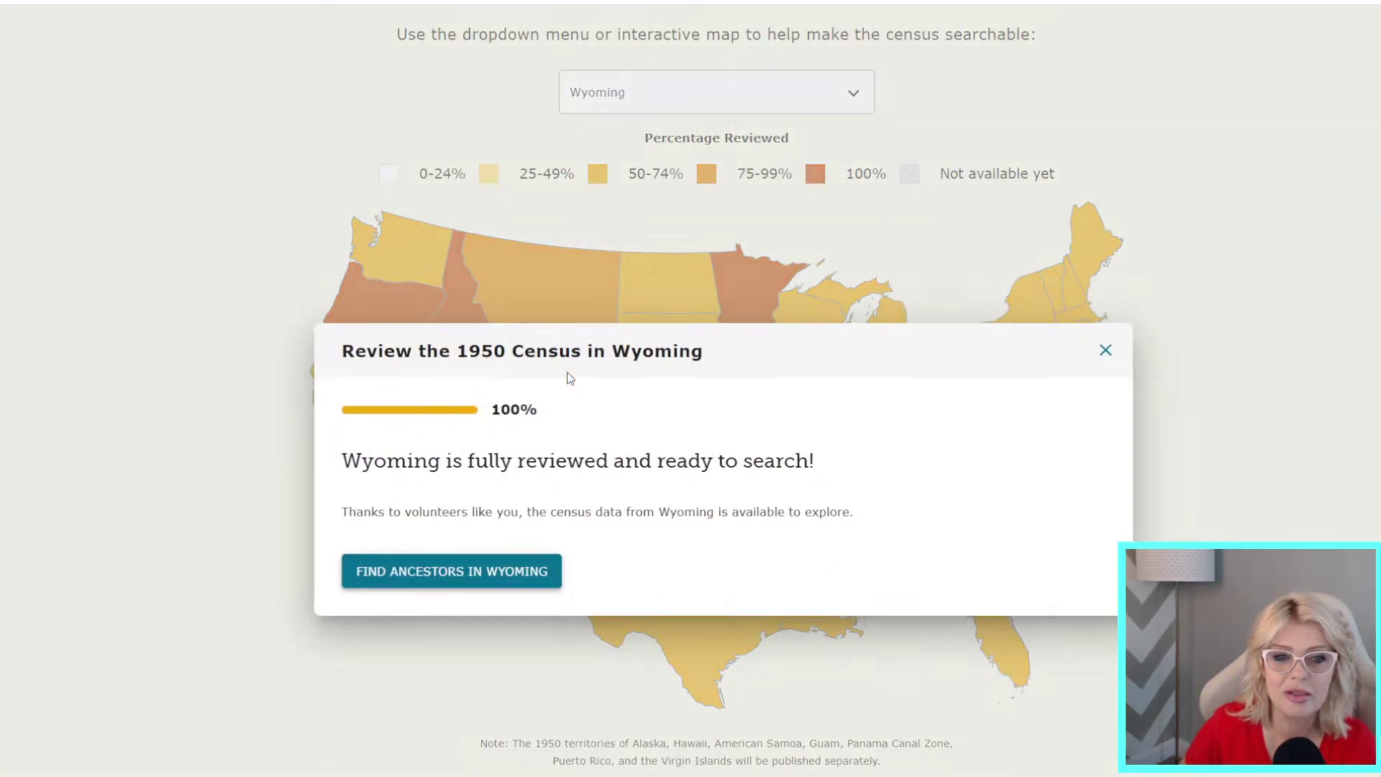
click(585, 314)
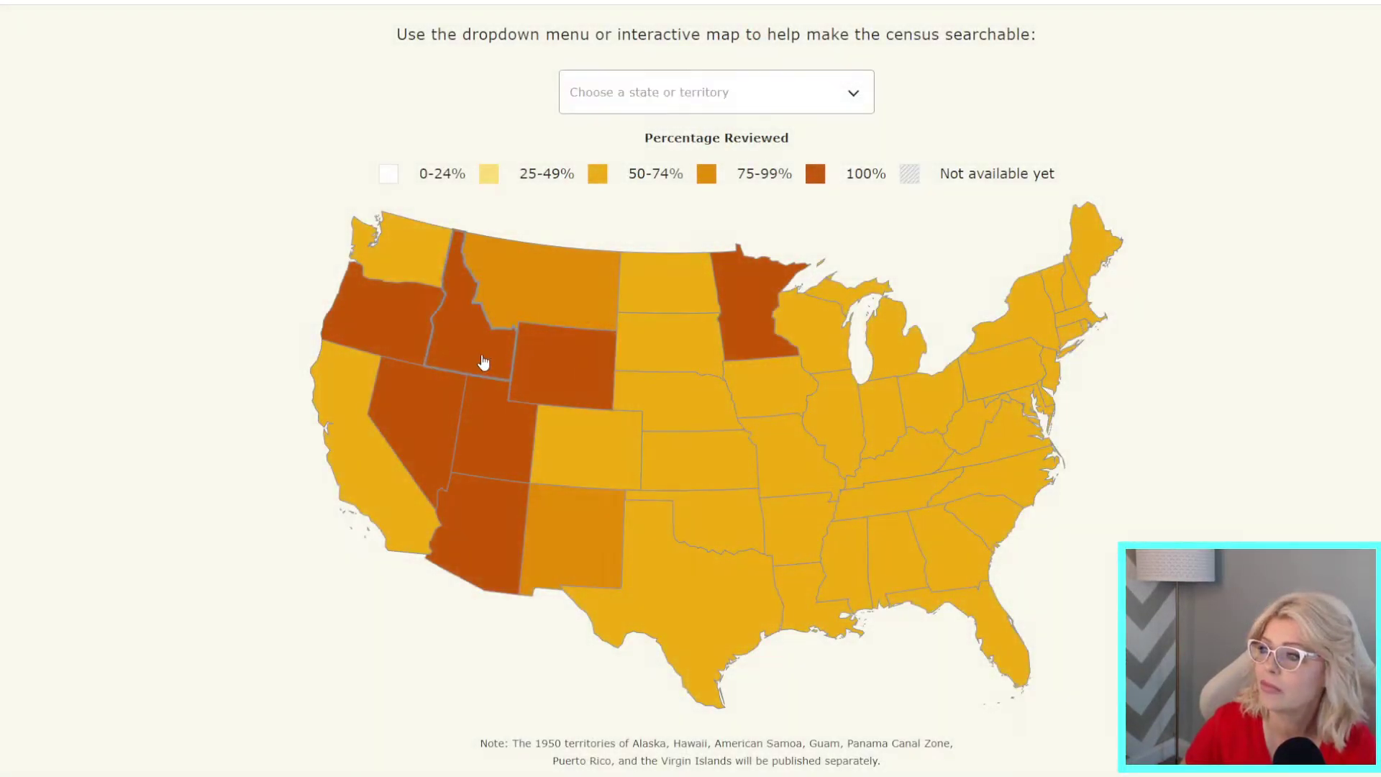
Check the census review status of Idaho and Oregon on the interactive map
click(483, 362)
click(441, 309)
click(437, 310)
click(586, 316)
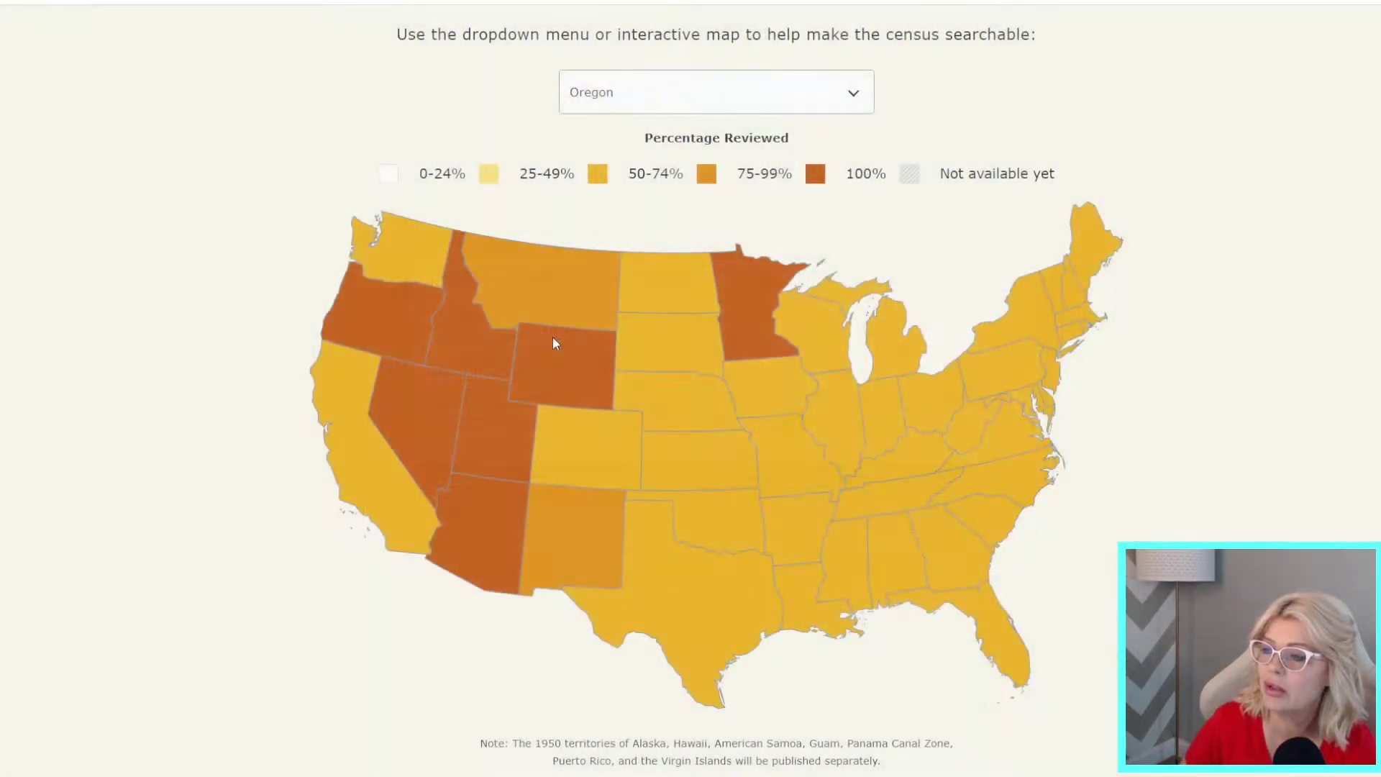
Check the census review status of Nevada, Utah and Arizona on the interactive map
click(434, 428)
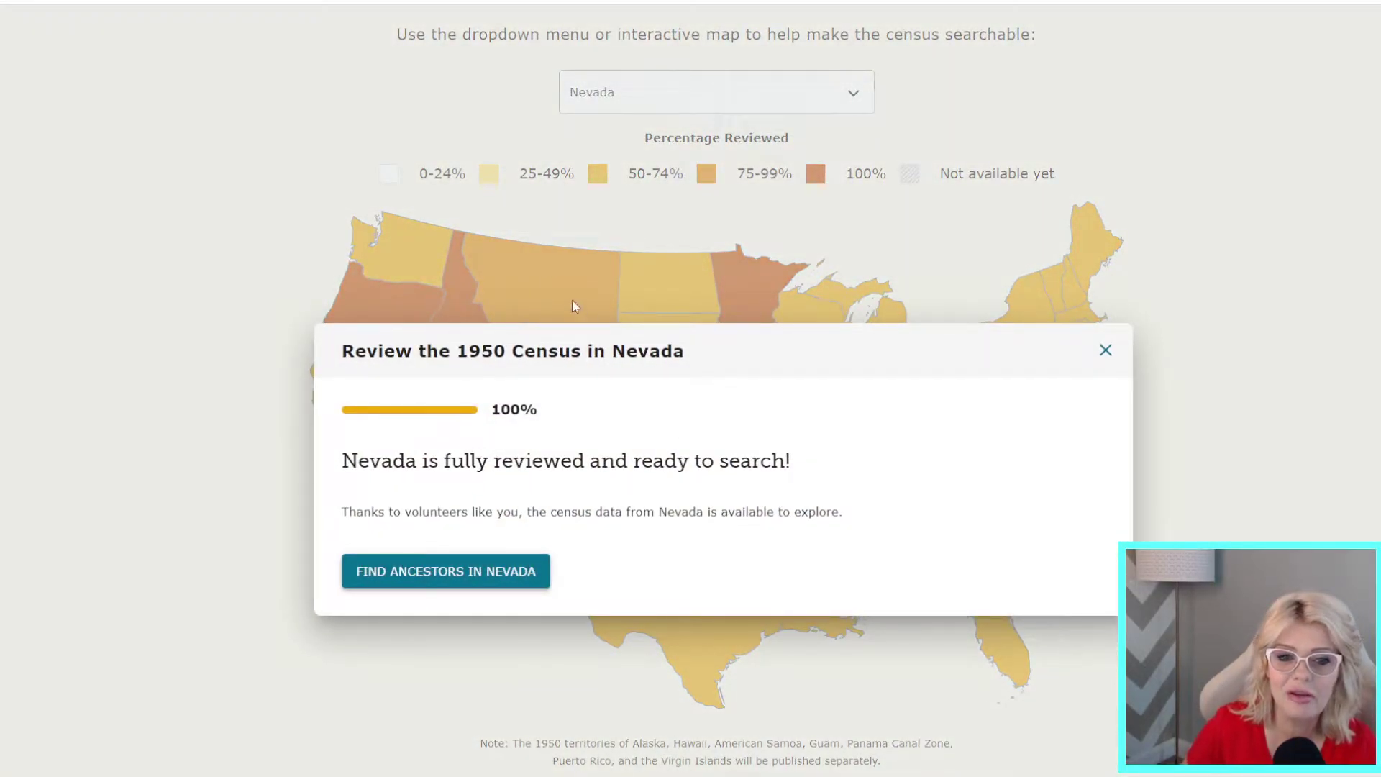
click(567, 320)
click(507, 446)
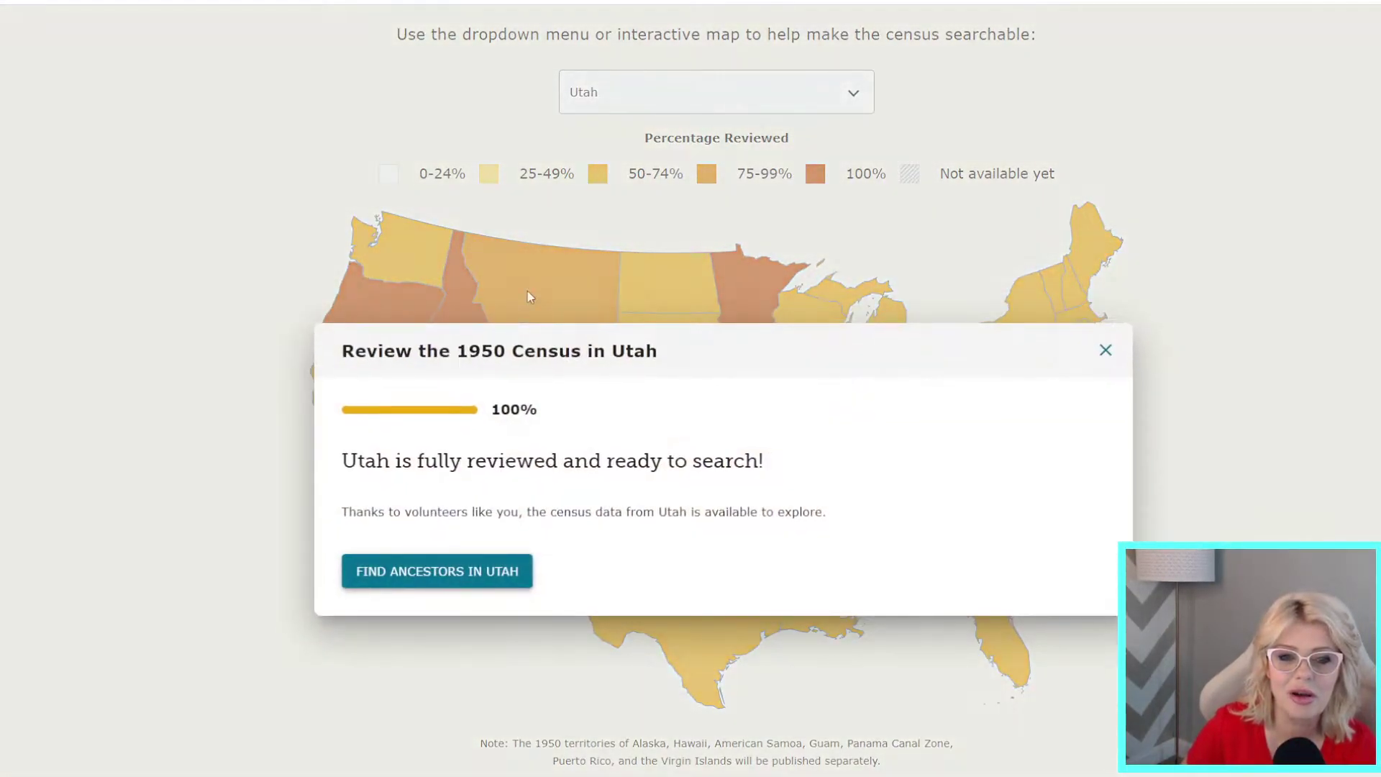
click(529, 300)
click(500, 525)
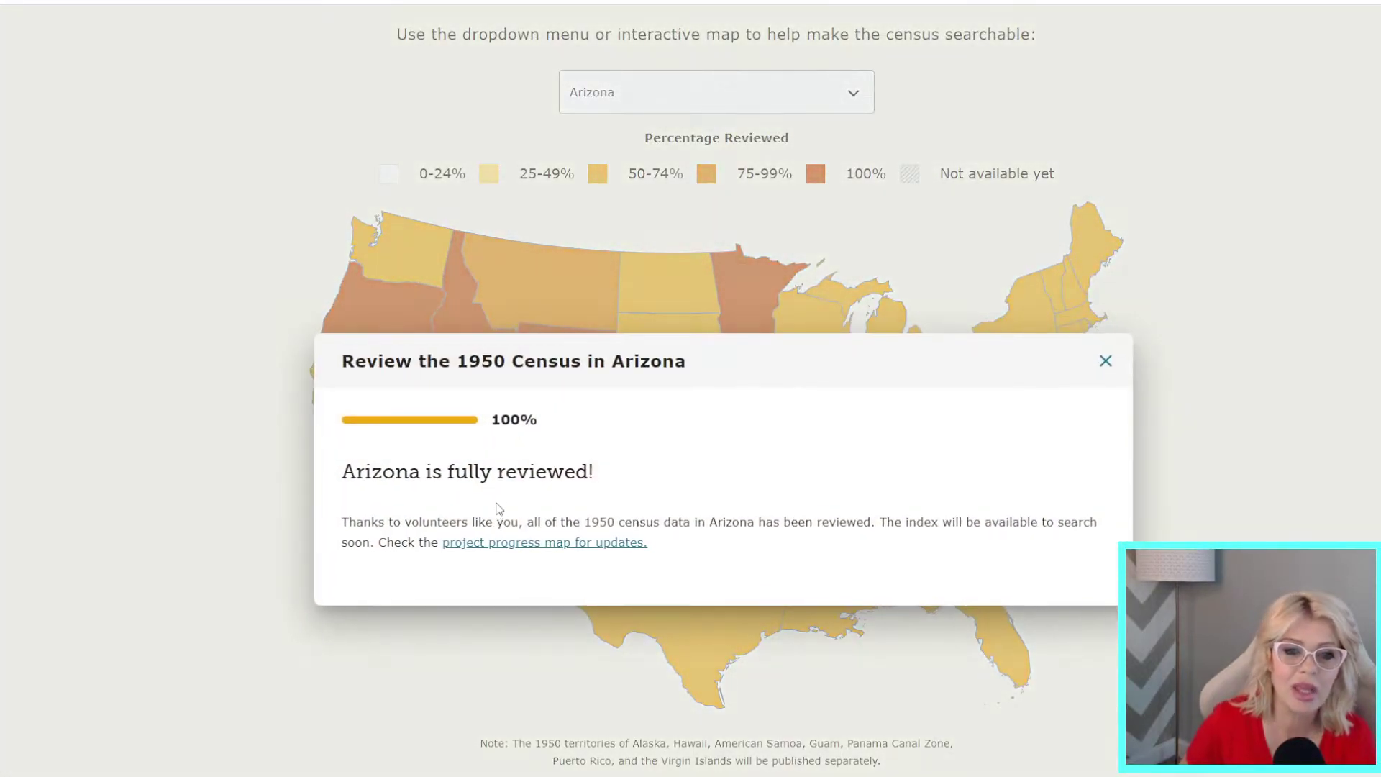
click(460, 191)
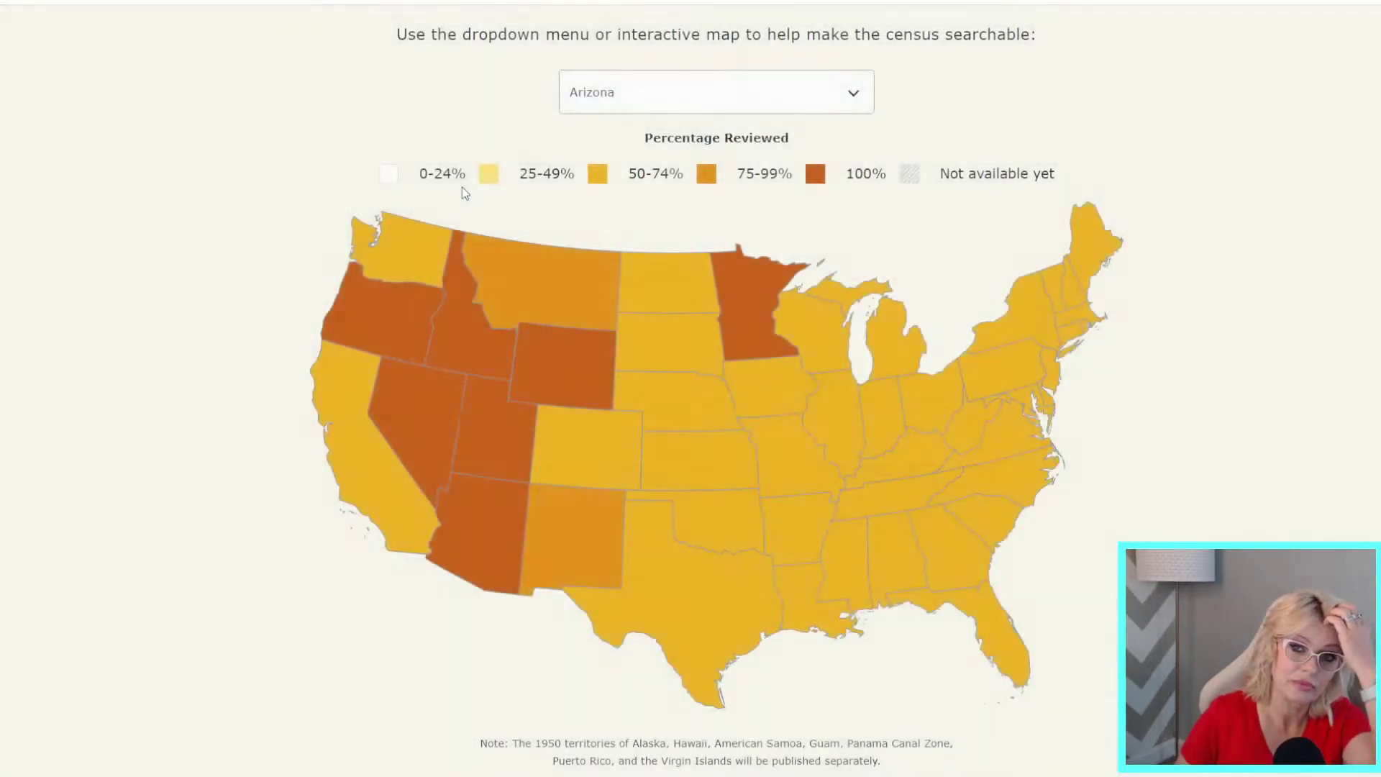
Inspect New Mexico's review progress and browse the completion percentages of the other states in the state list
click(582, 533)
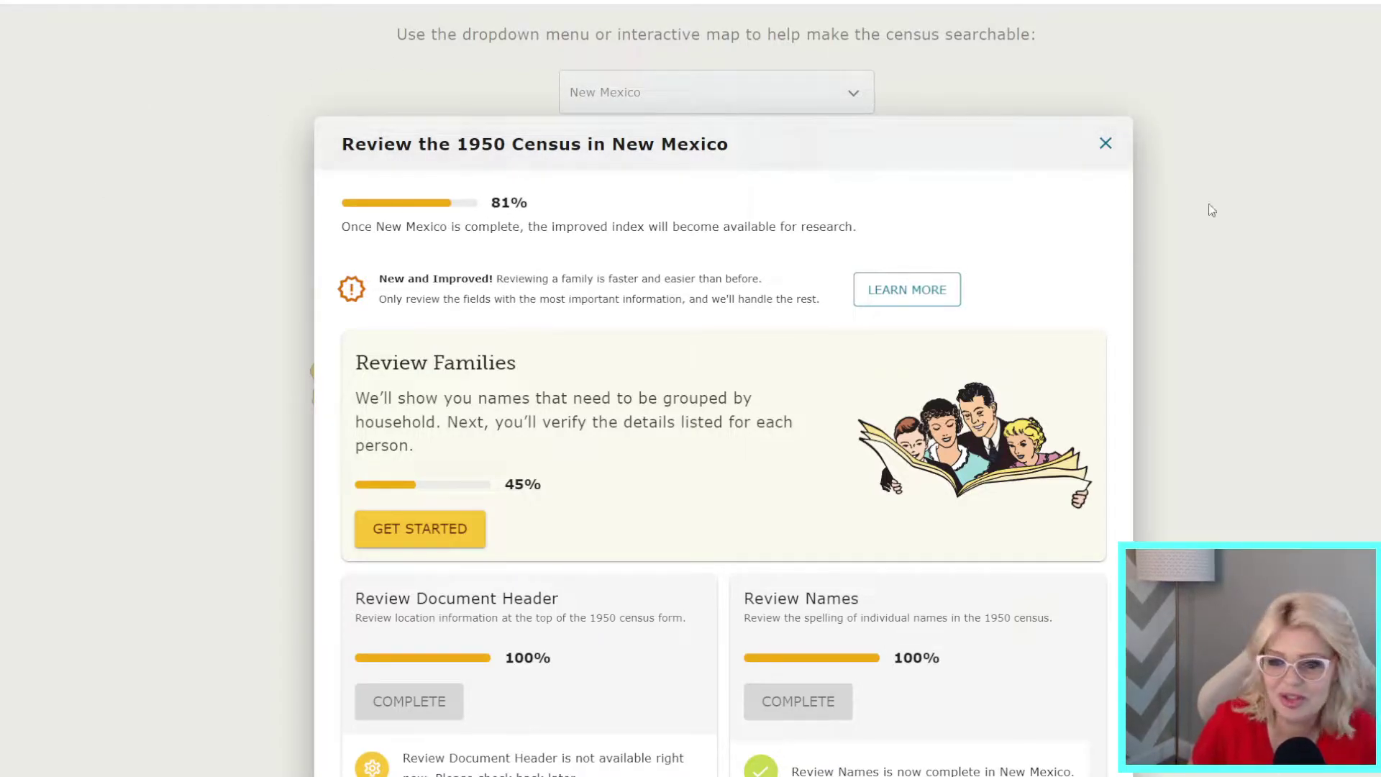
click(1105, 143)
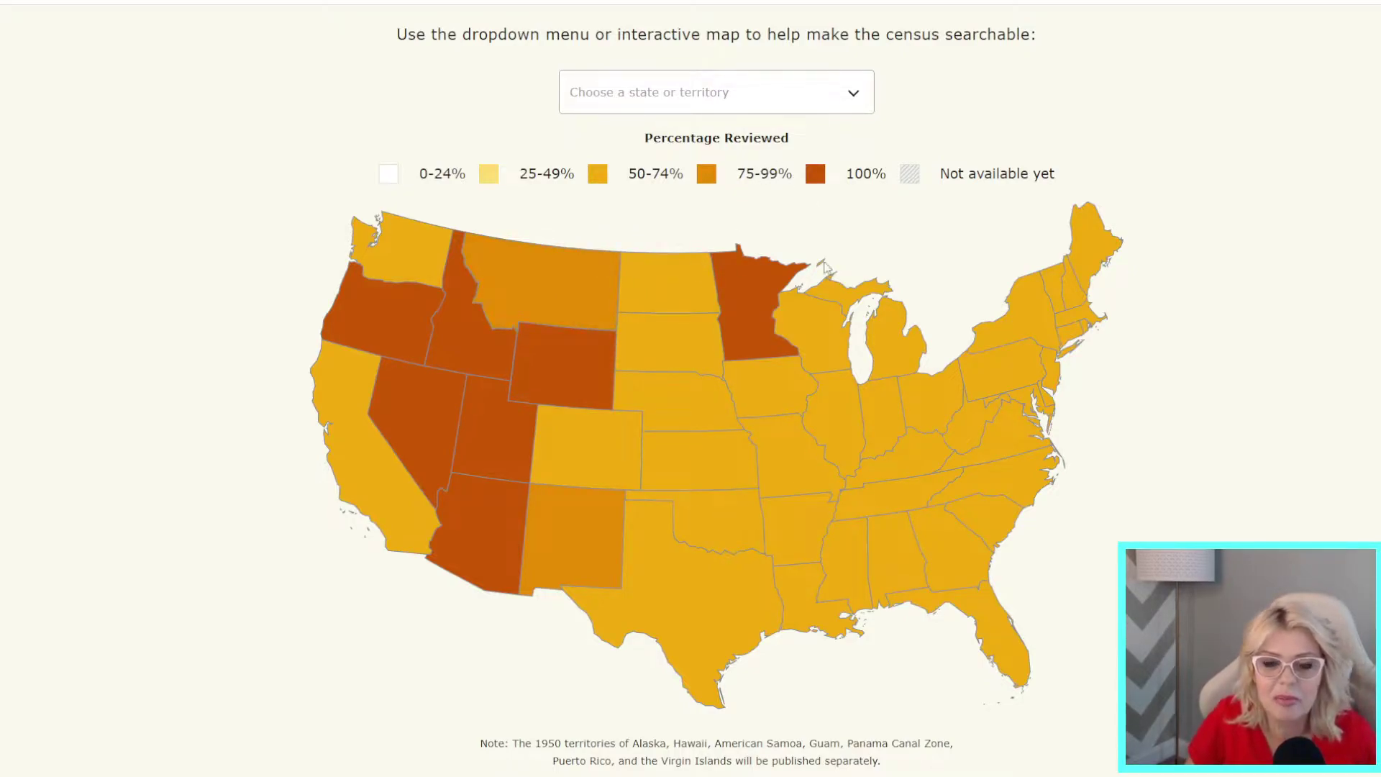
click(797, 105)
scroll(697, 246, down, 5)
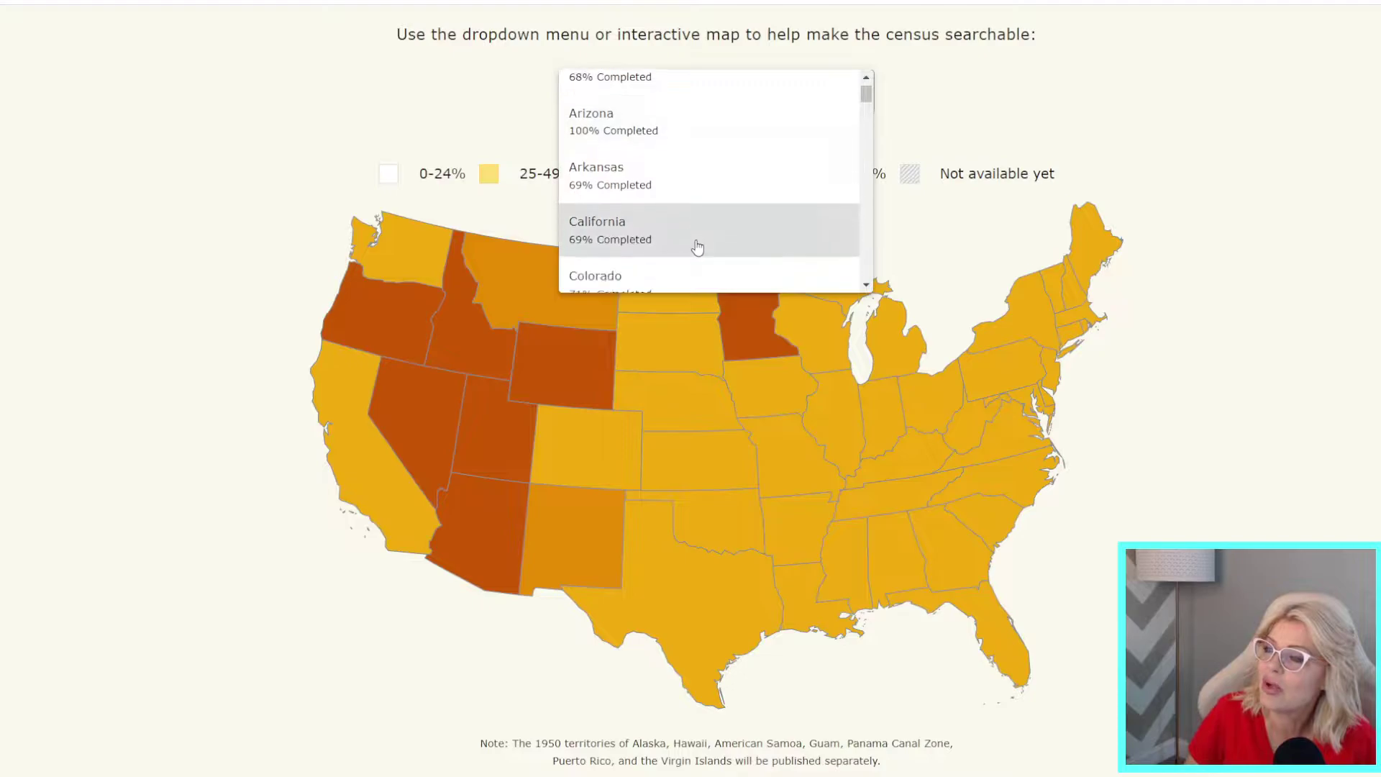
scroll(697, 246, down, 10)
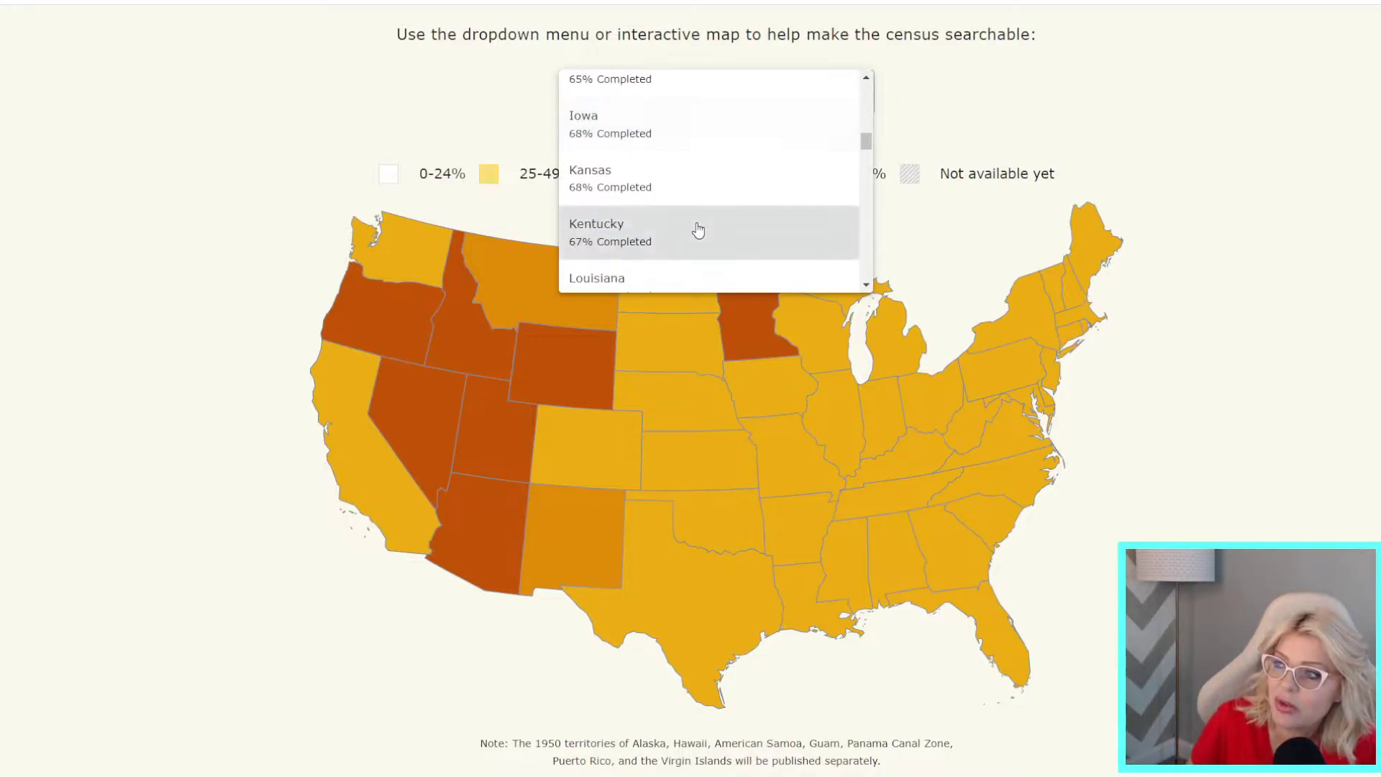
scroll(698, 229, down, 3)
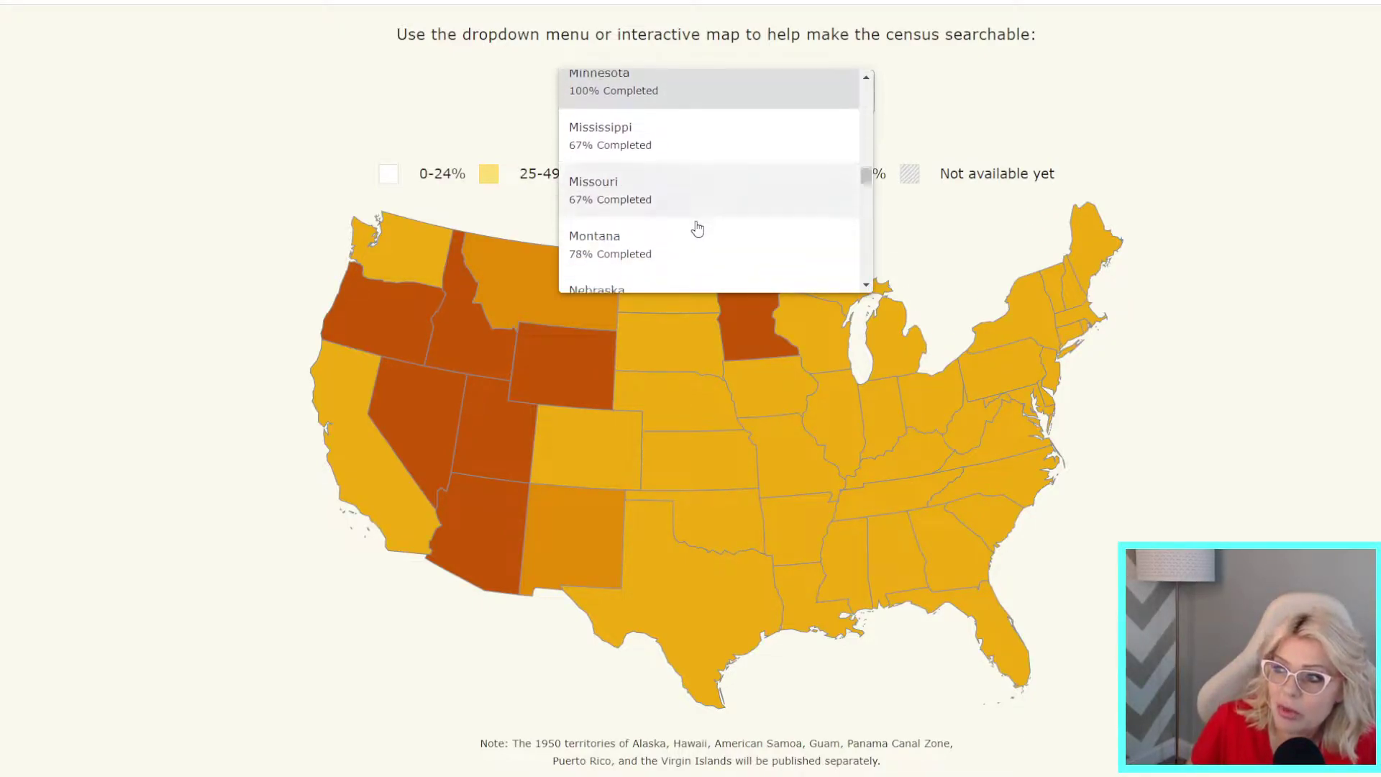
scroll(695, 226, down, 6)
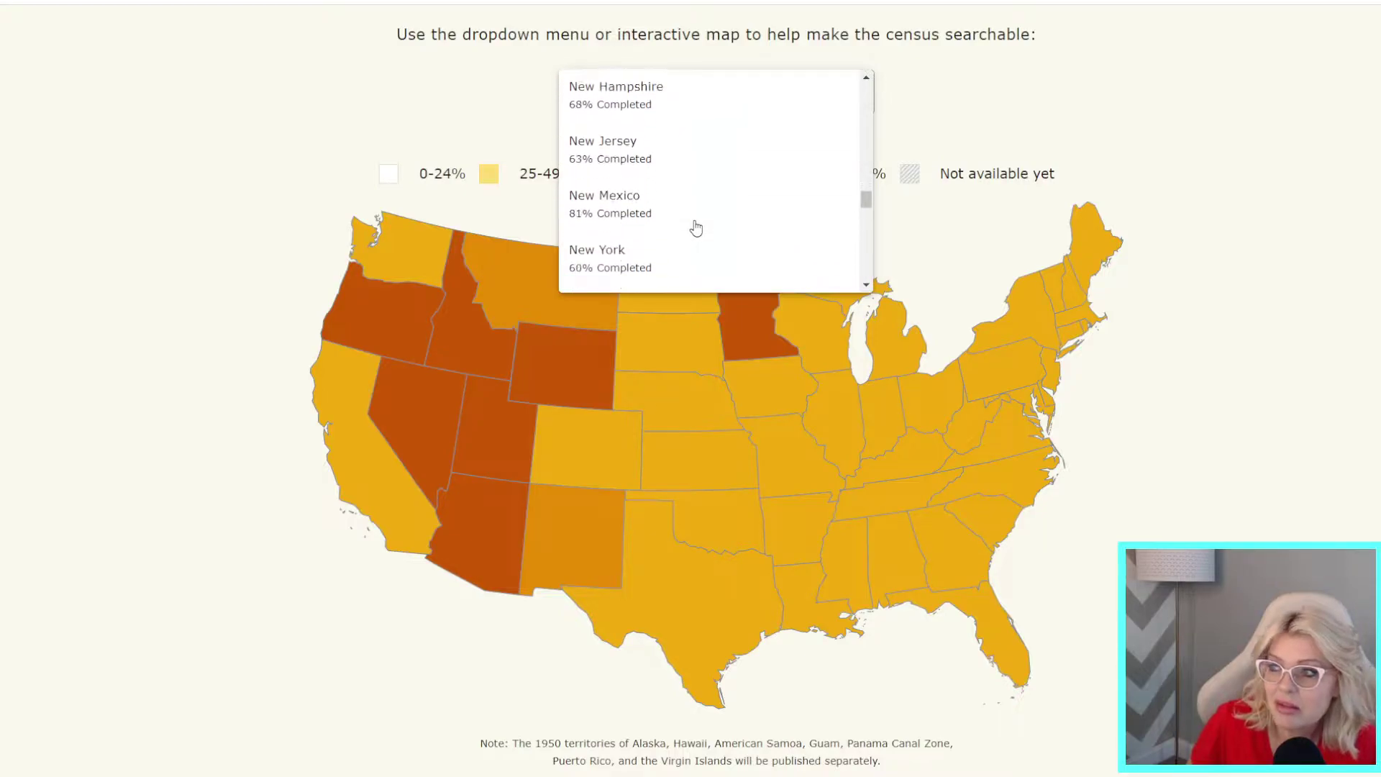
Examine the personal contributions by state and the family group's contribution stats on the project page
scroll(944, 315, up, 6)
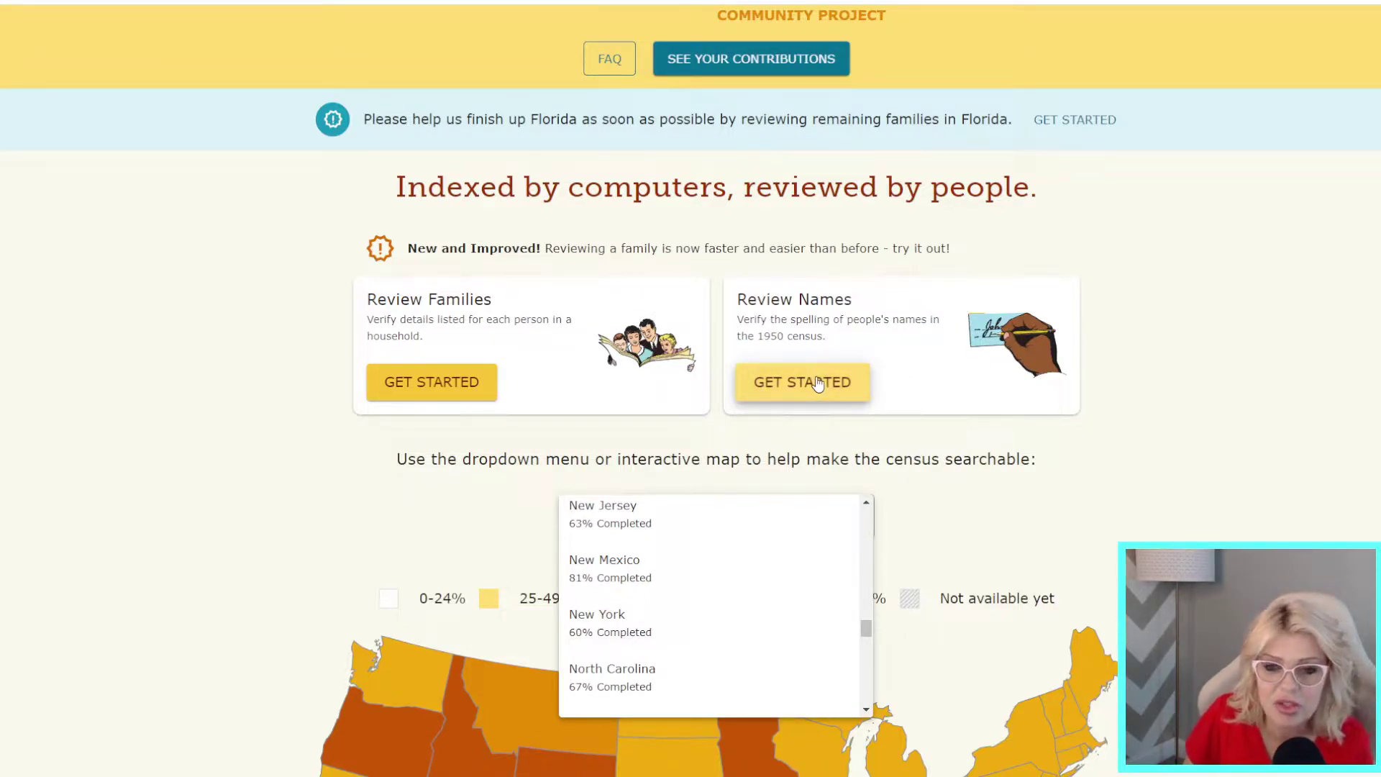
scroll(818, 287, up, 3)
scroll(745, 226, down, 6)
scroll(745, 226, down, 10)
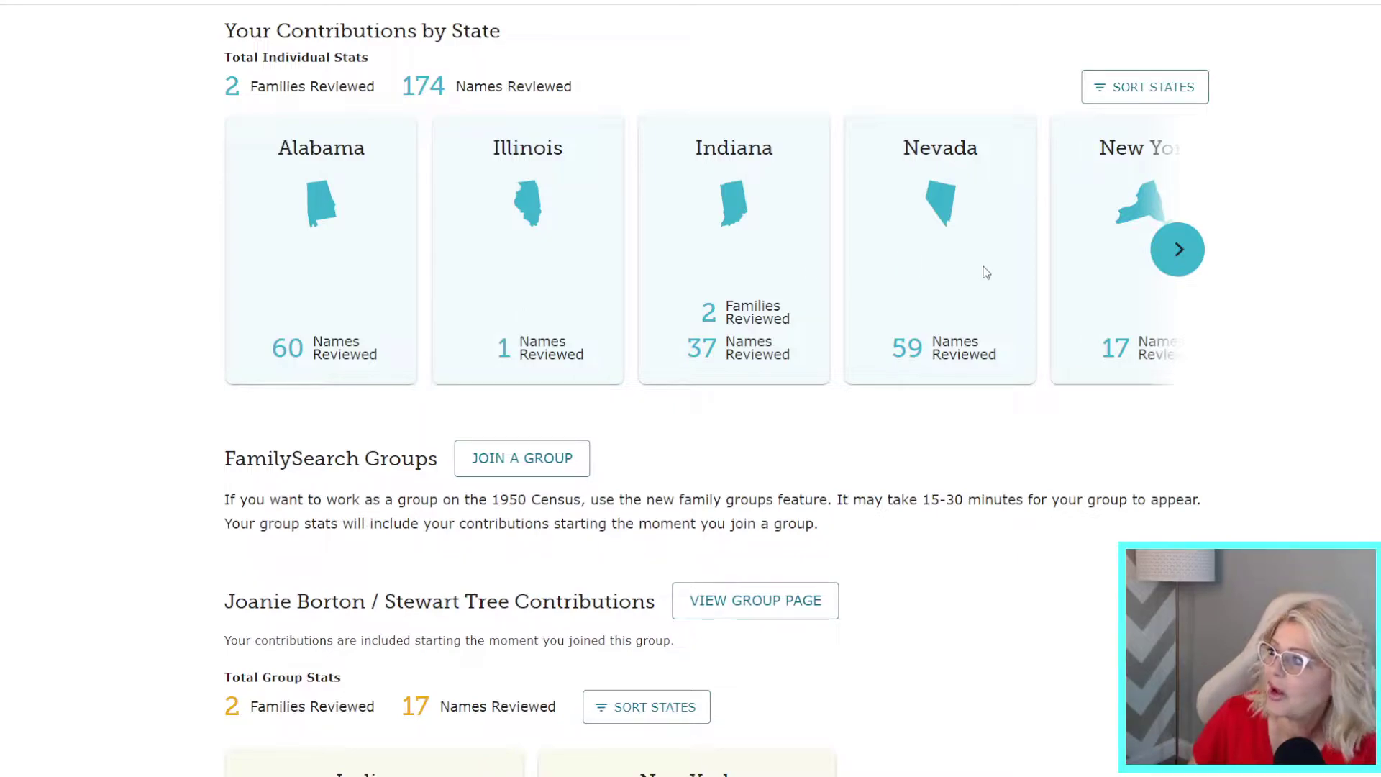
click(1186, 249)
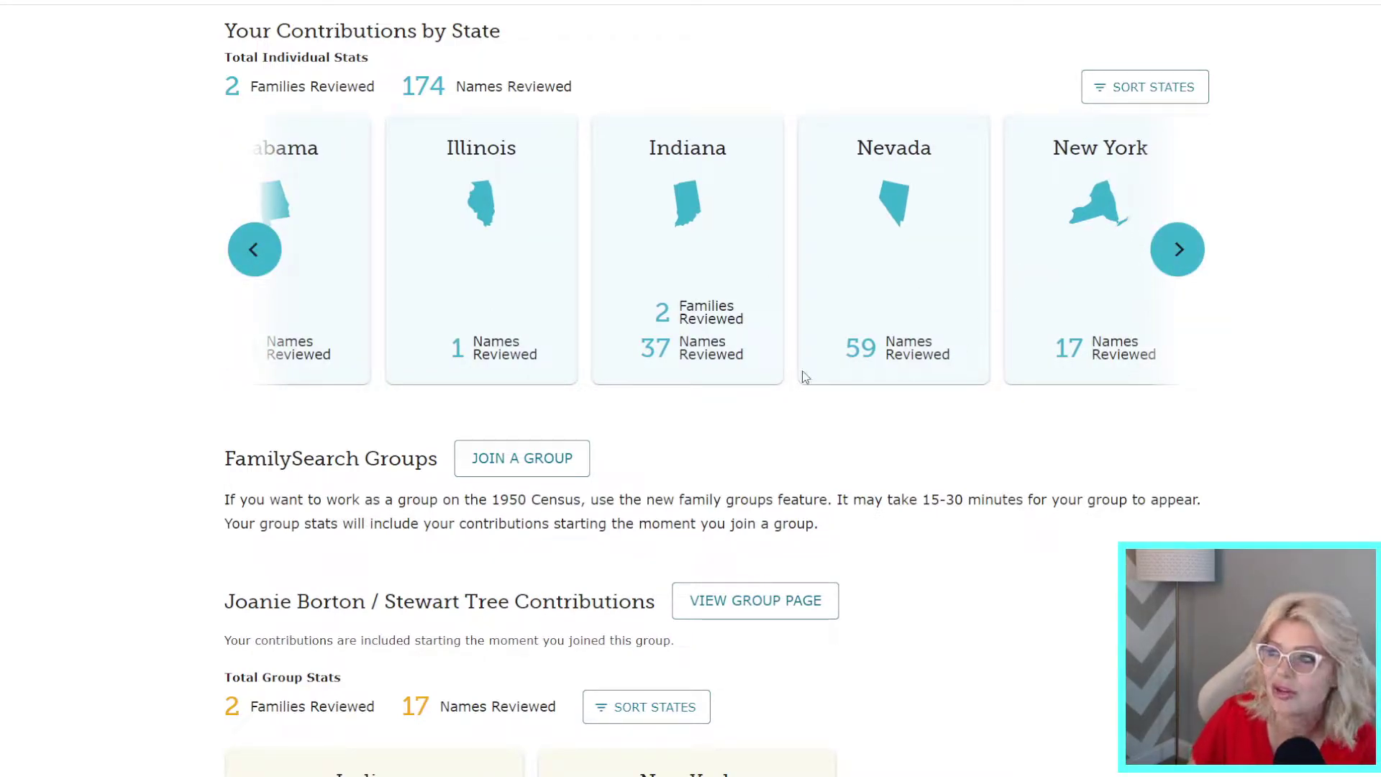
scroll(766, 369, up, 1)
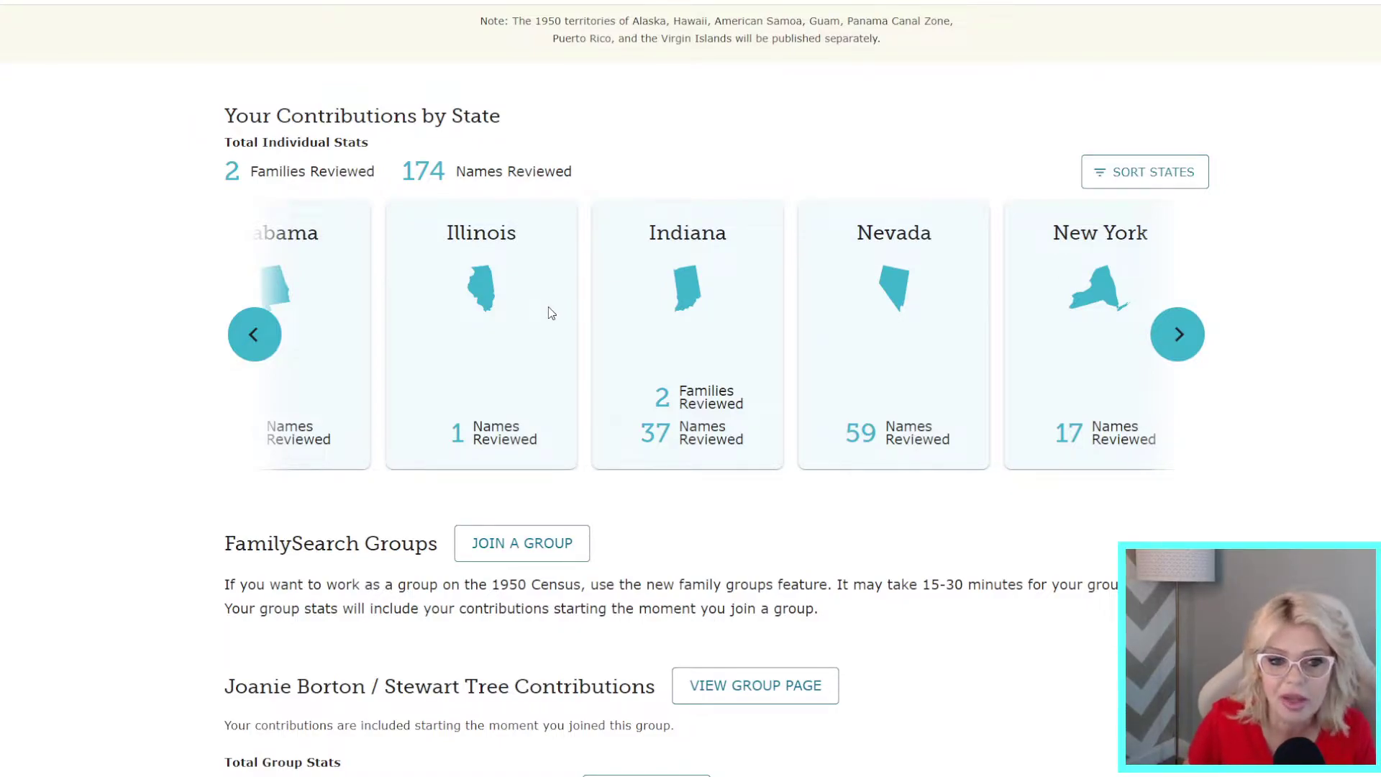
scroll(616, 342, down, 5)
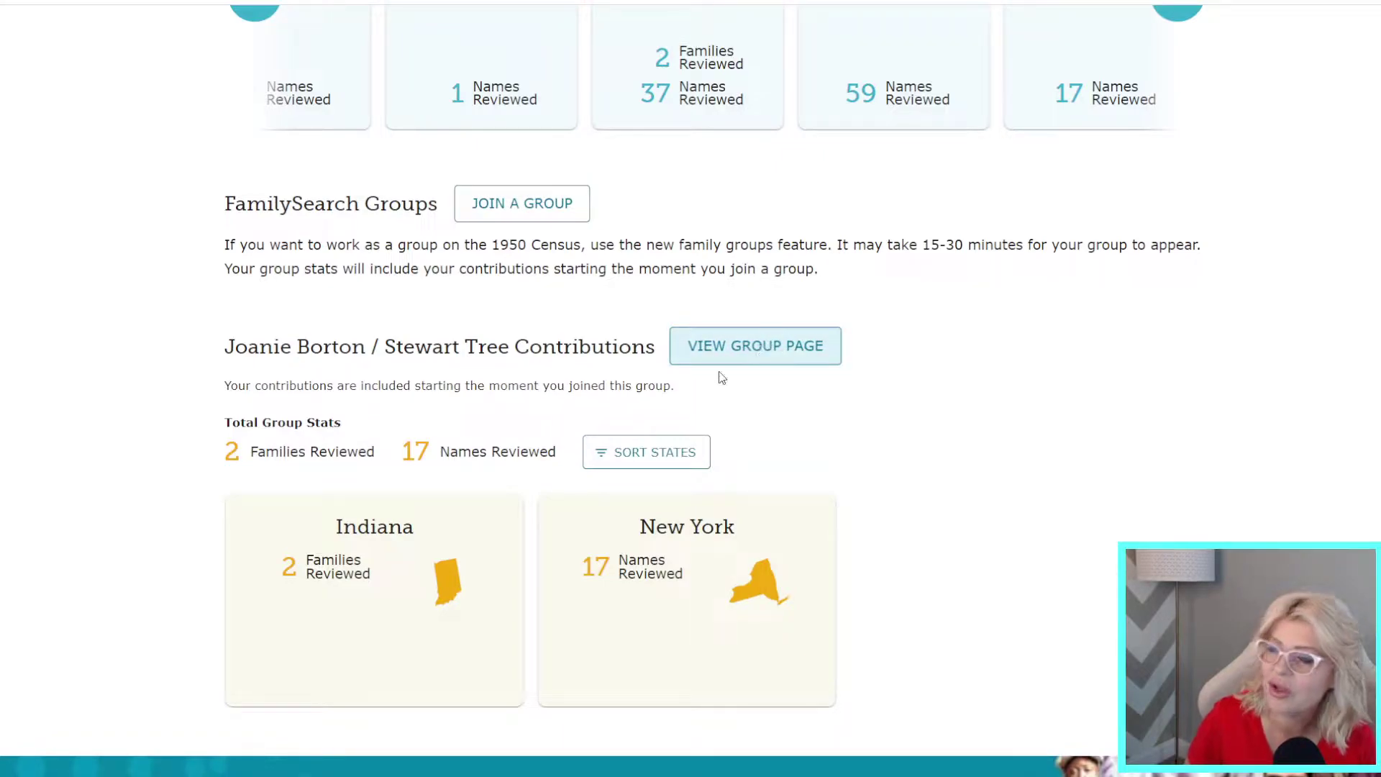
Start a Review Families search and set the state to Indiana
scroll(740, 364, up, 10)
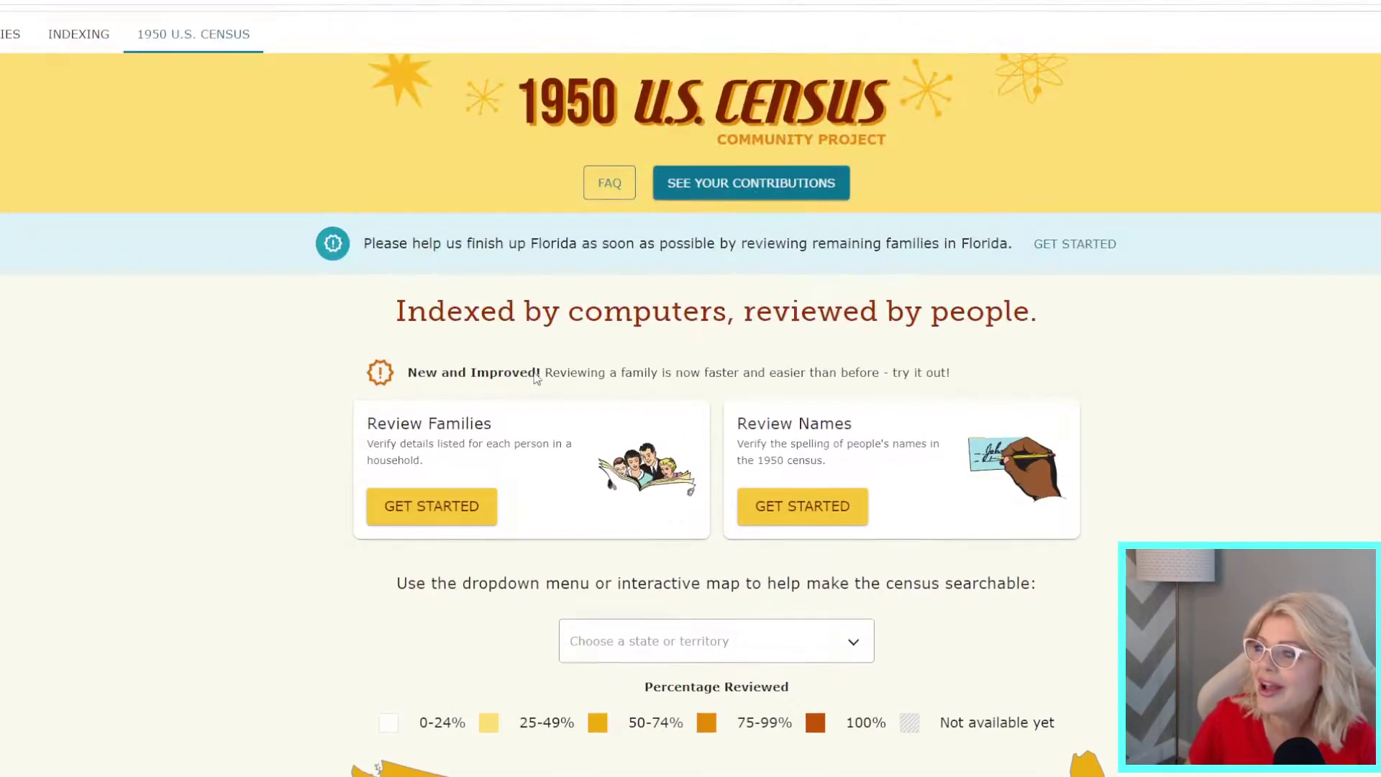
scroll(408, 326, up, 6)
click(402, 512)
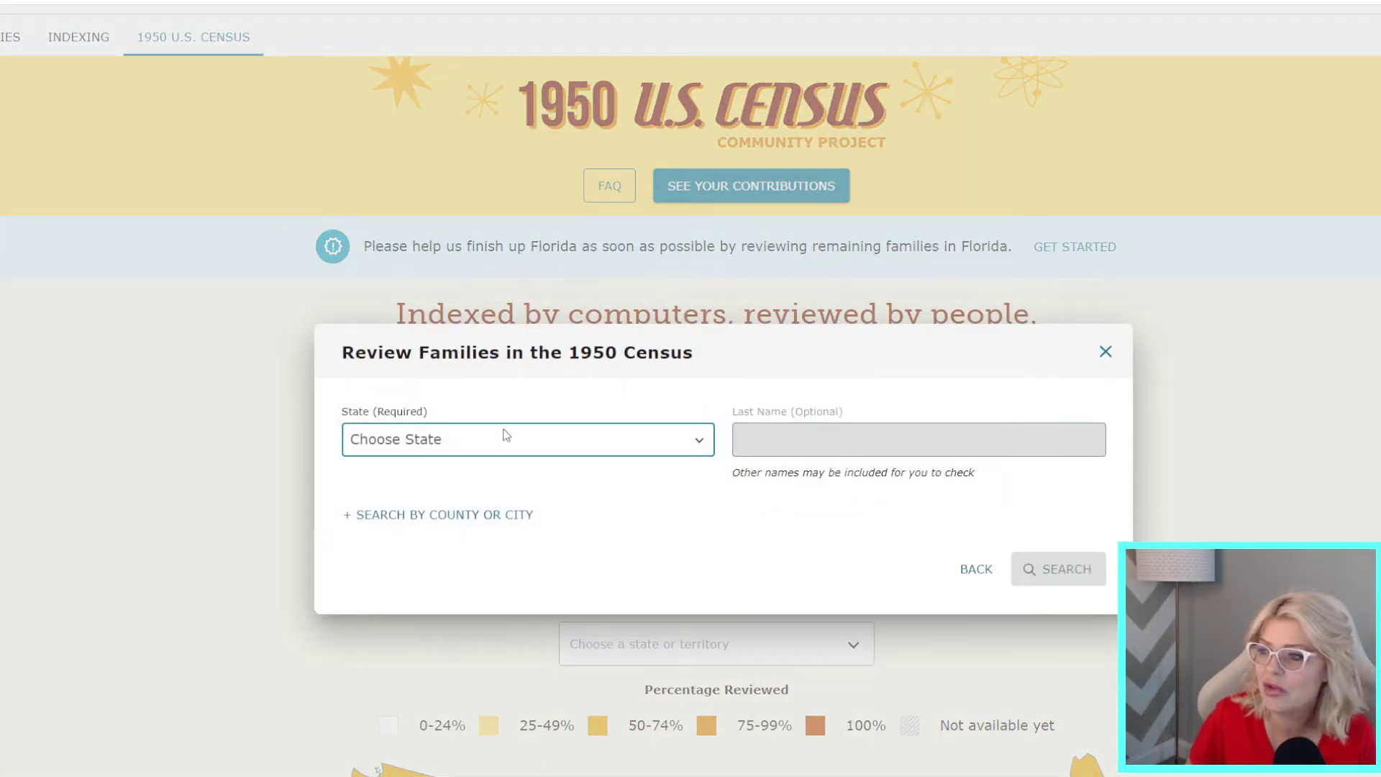
click(503, 436)
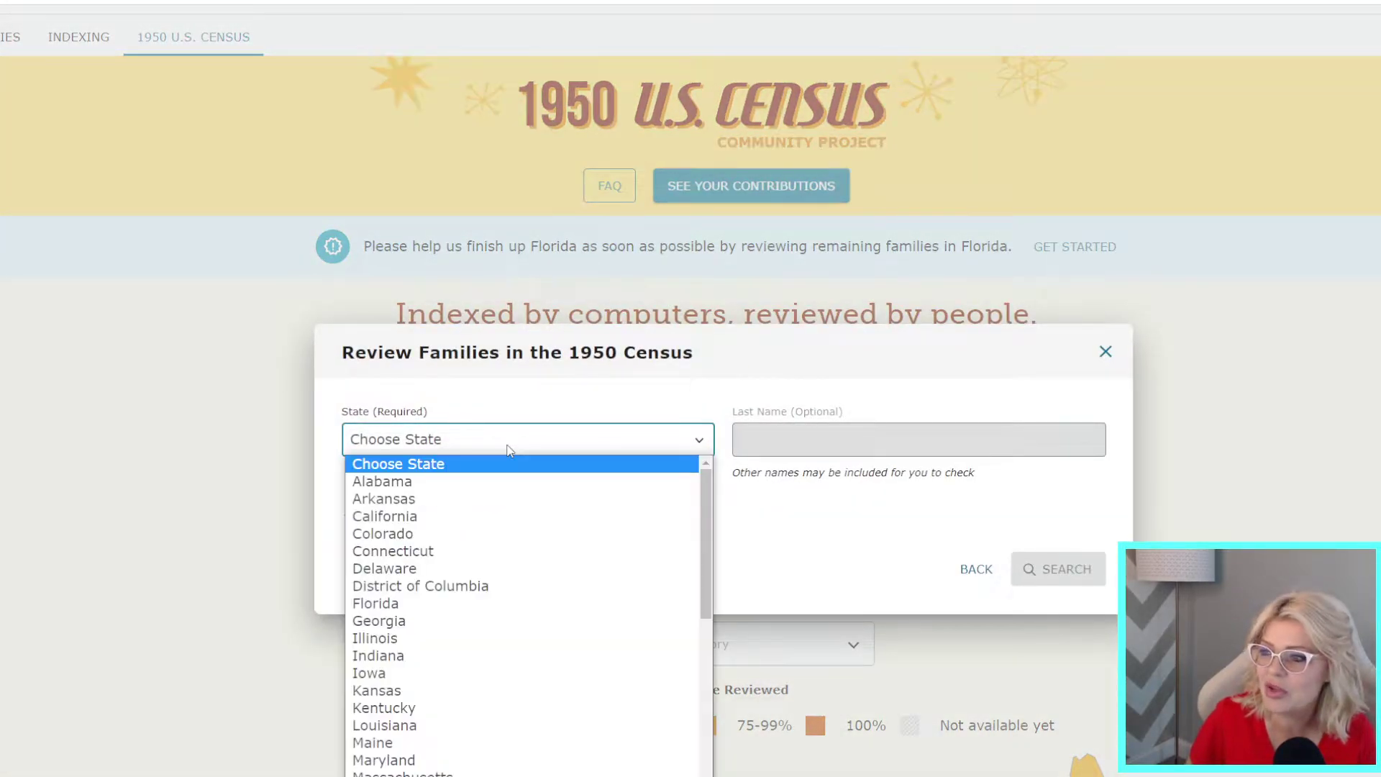
click(452, 656)
Enter the family's last name and search for matching Indiana families to review
click(802, 438)
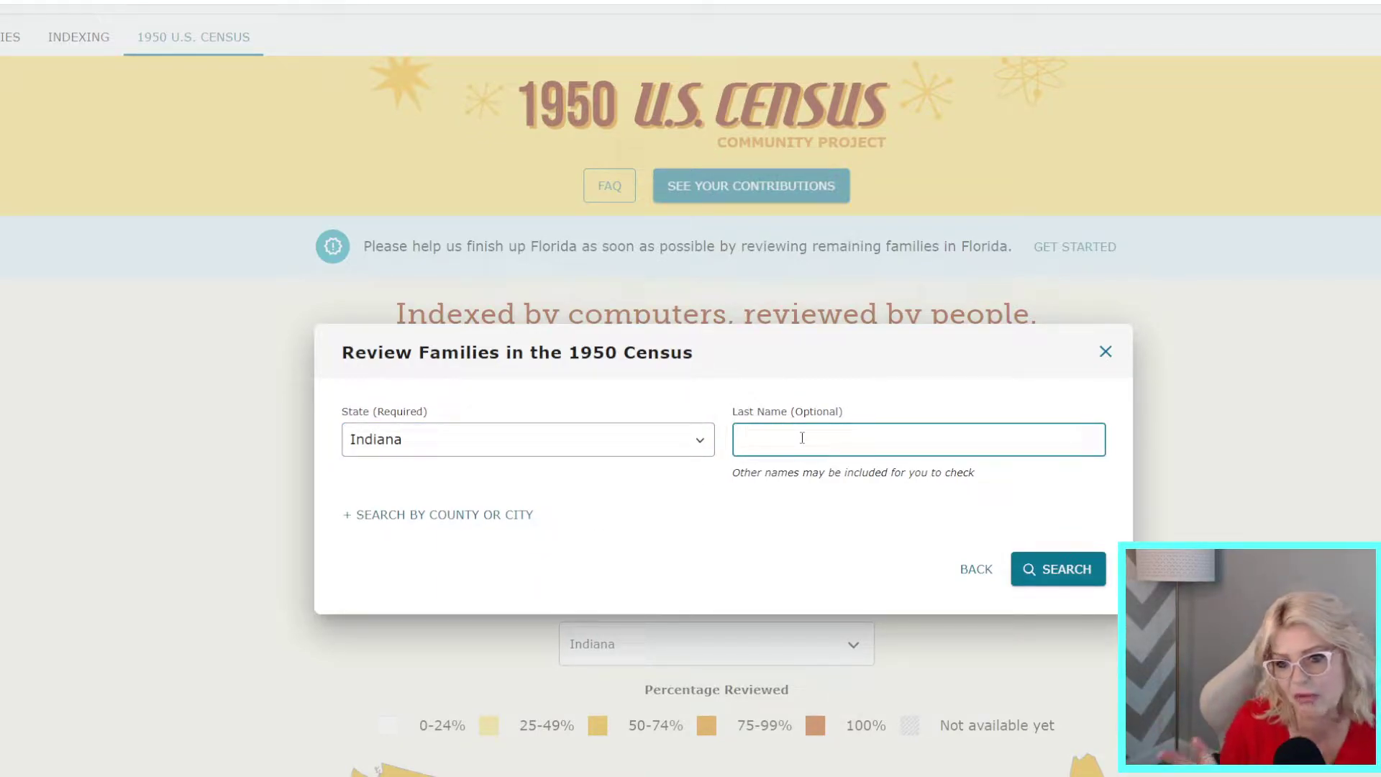
text(O)
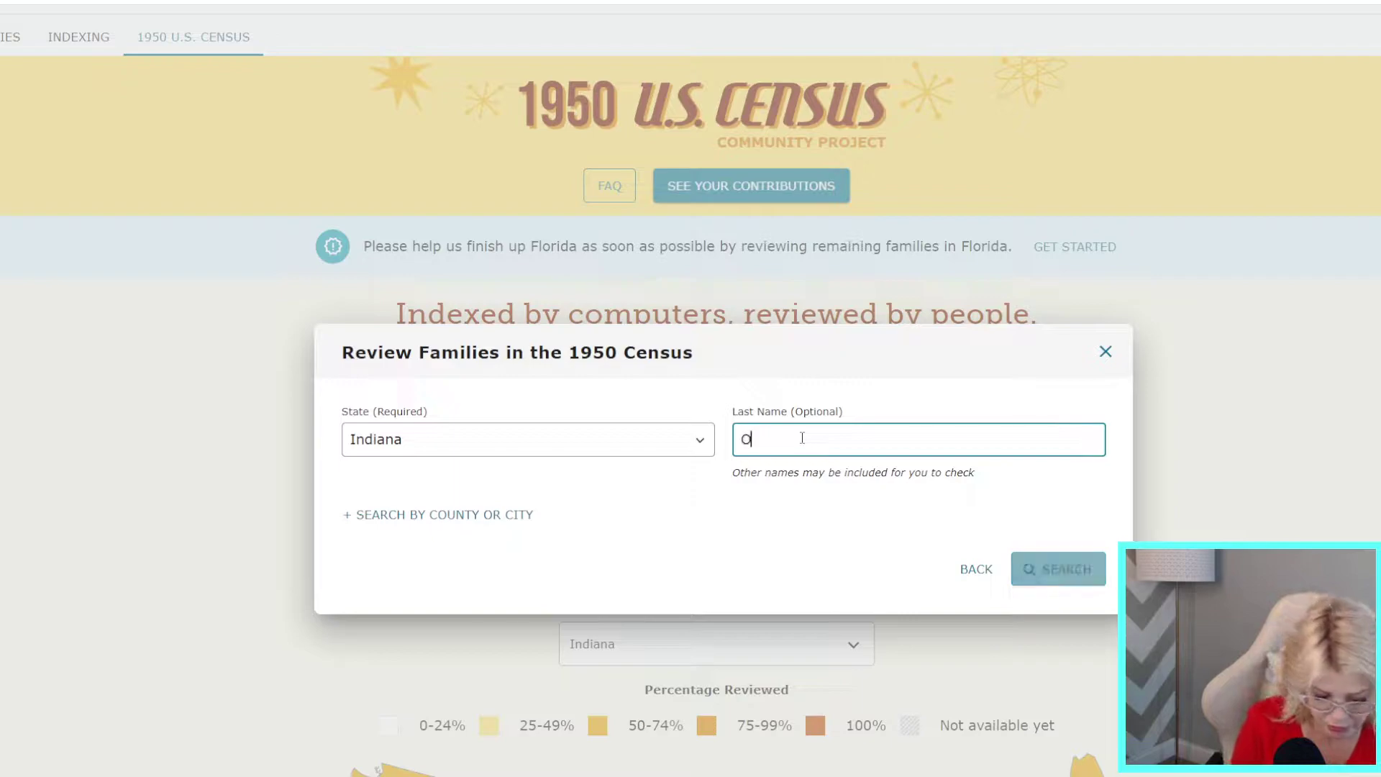
text(bre)
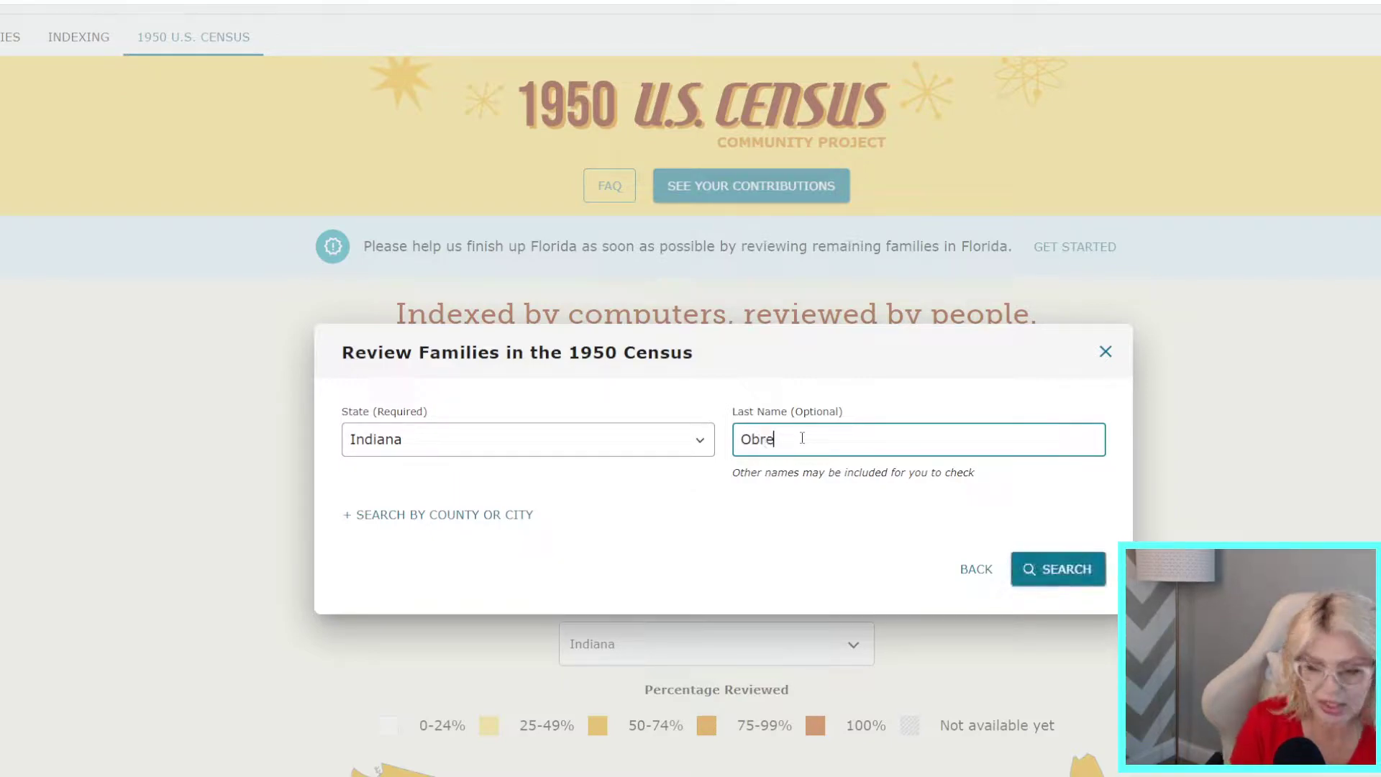
text(niv)
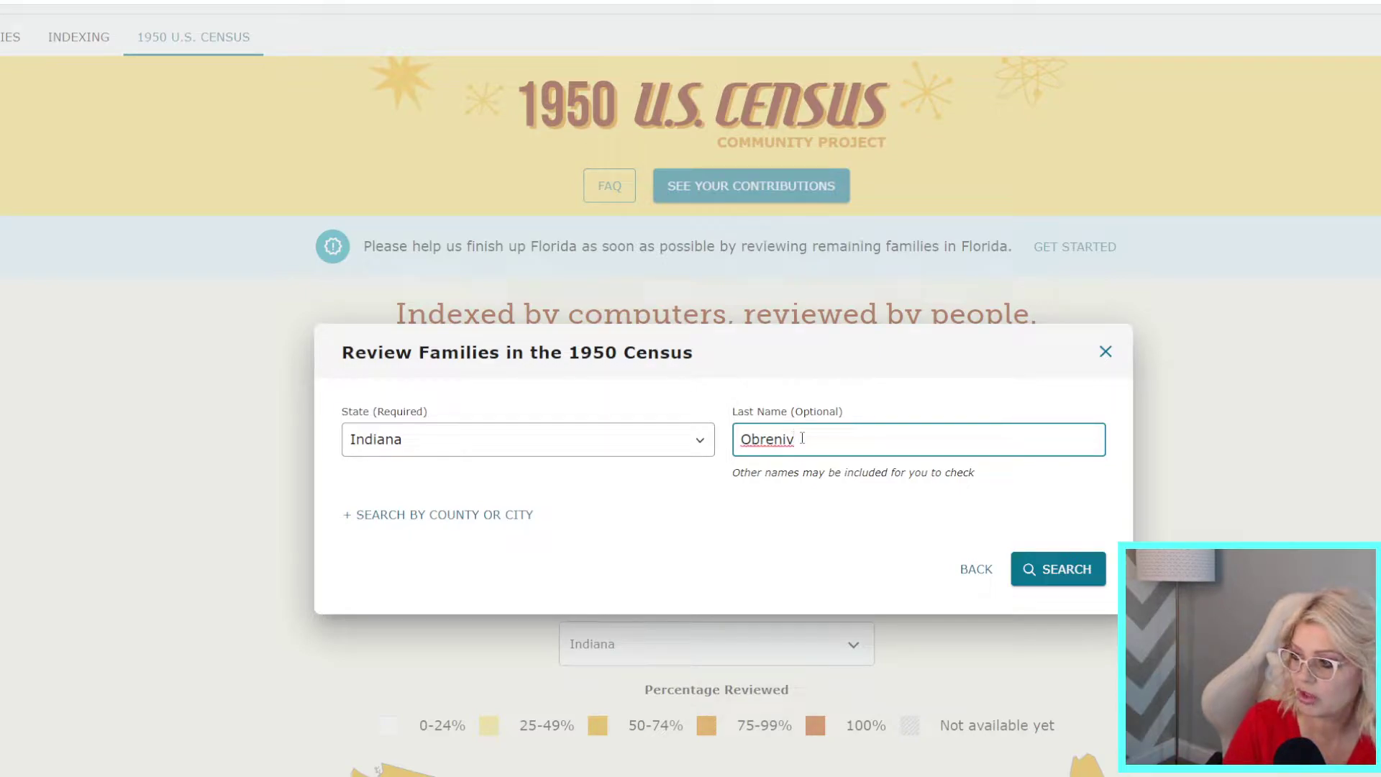
text(ich)
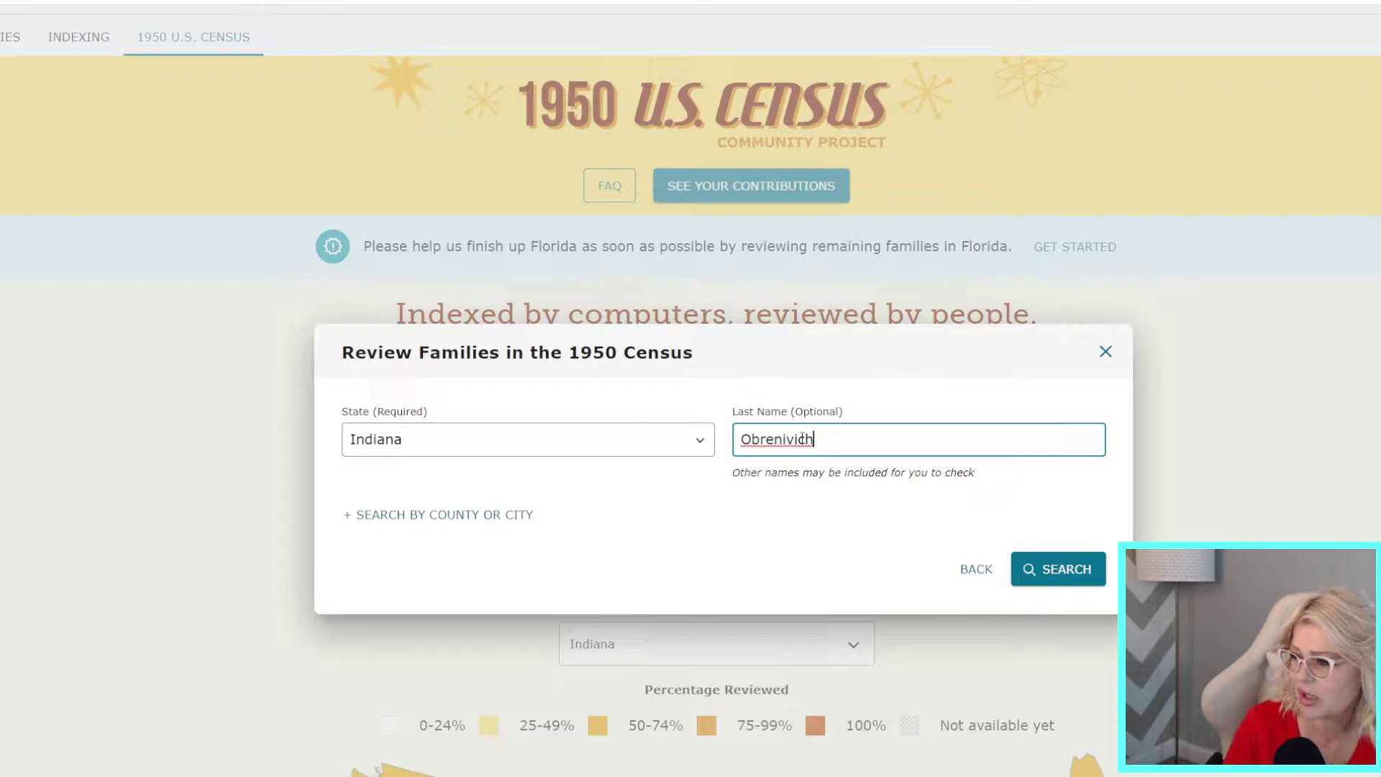
click(793, 440)
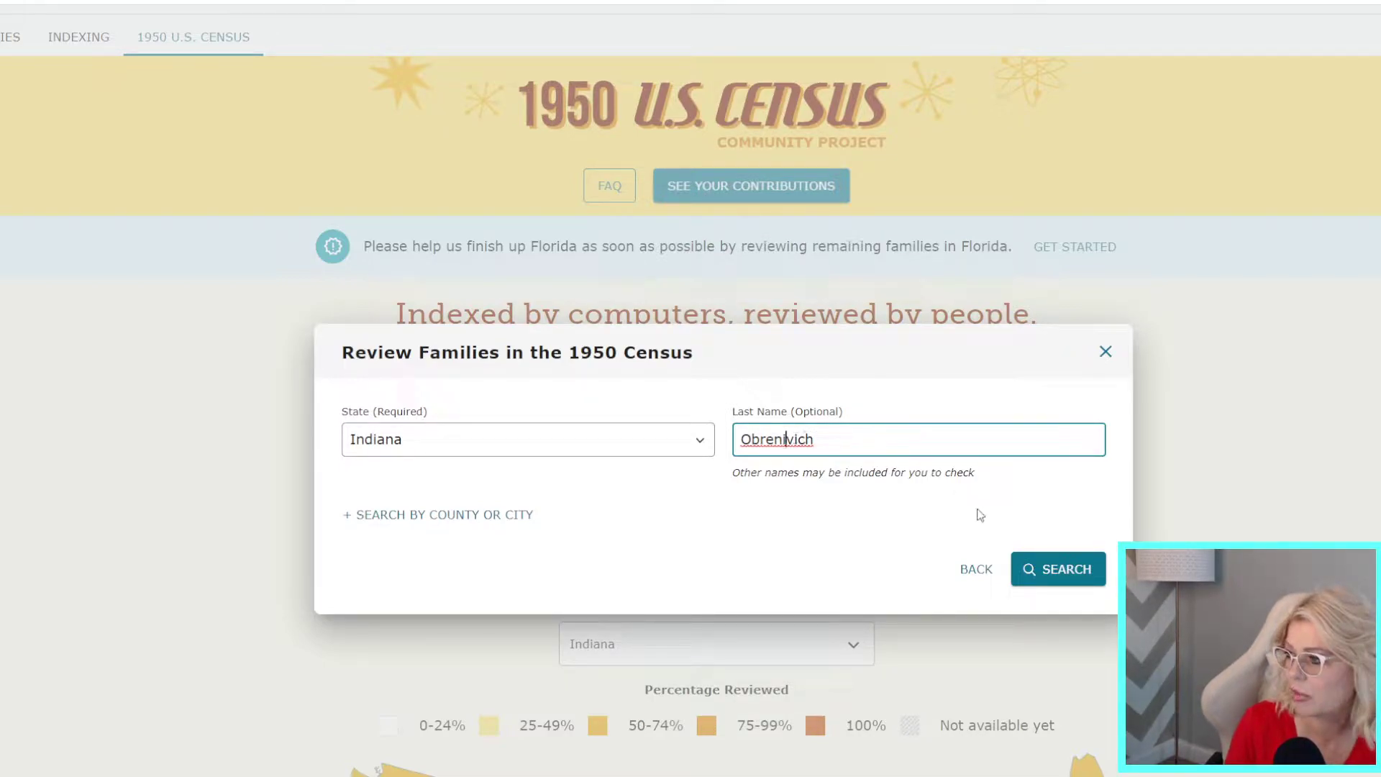
click(1059, 570)
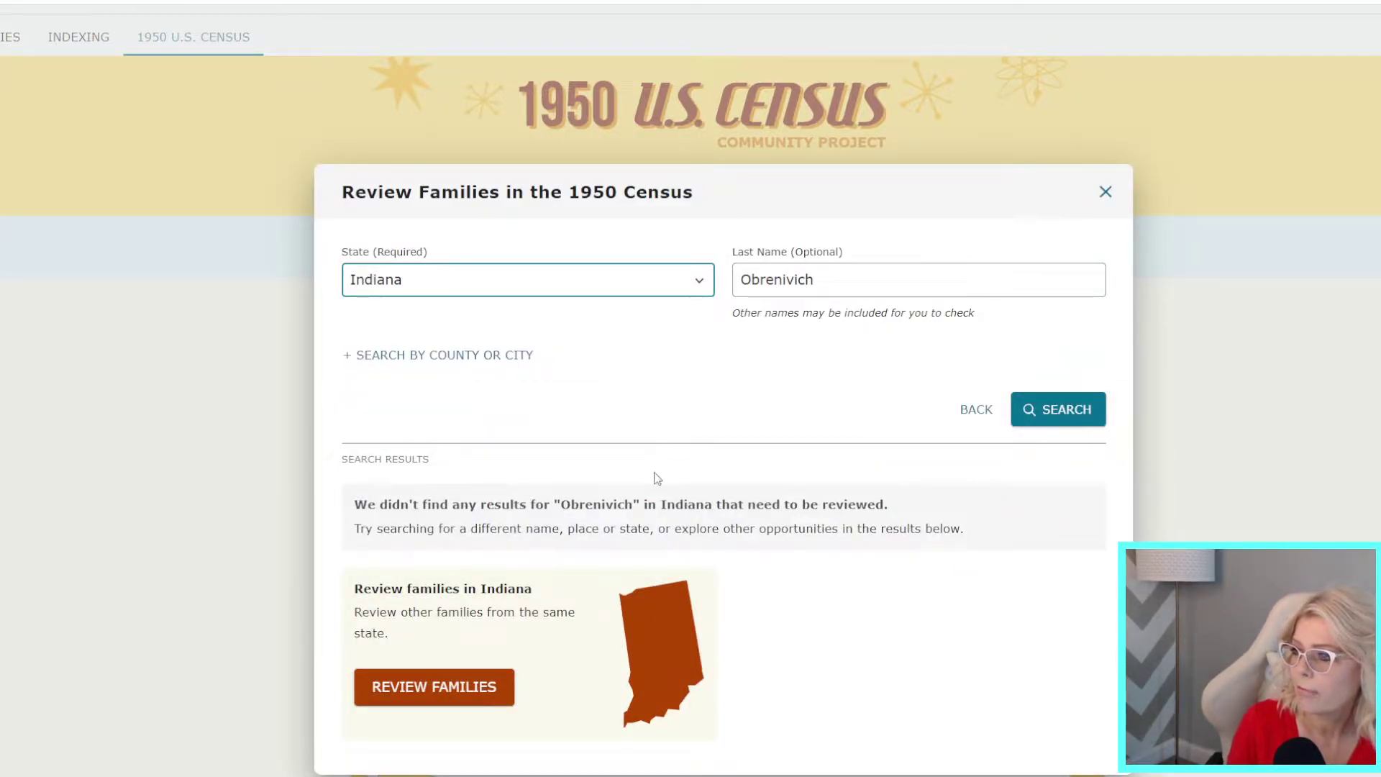
Correct a vowel in the family's last name and repeat the search for Indiana families to review
click(787, 280)
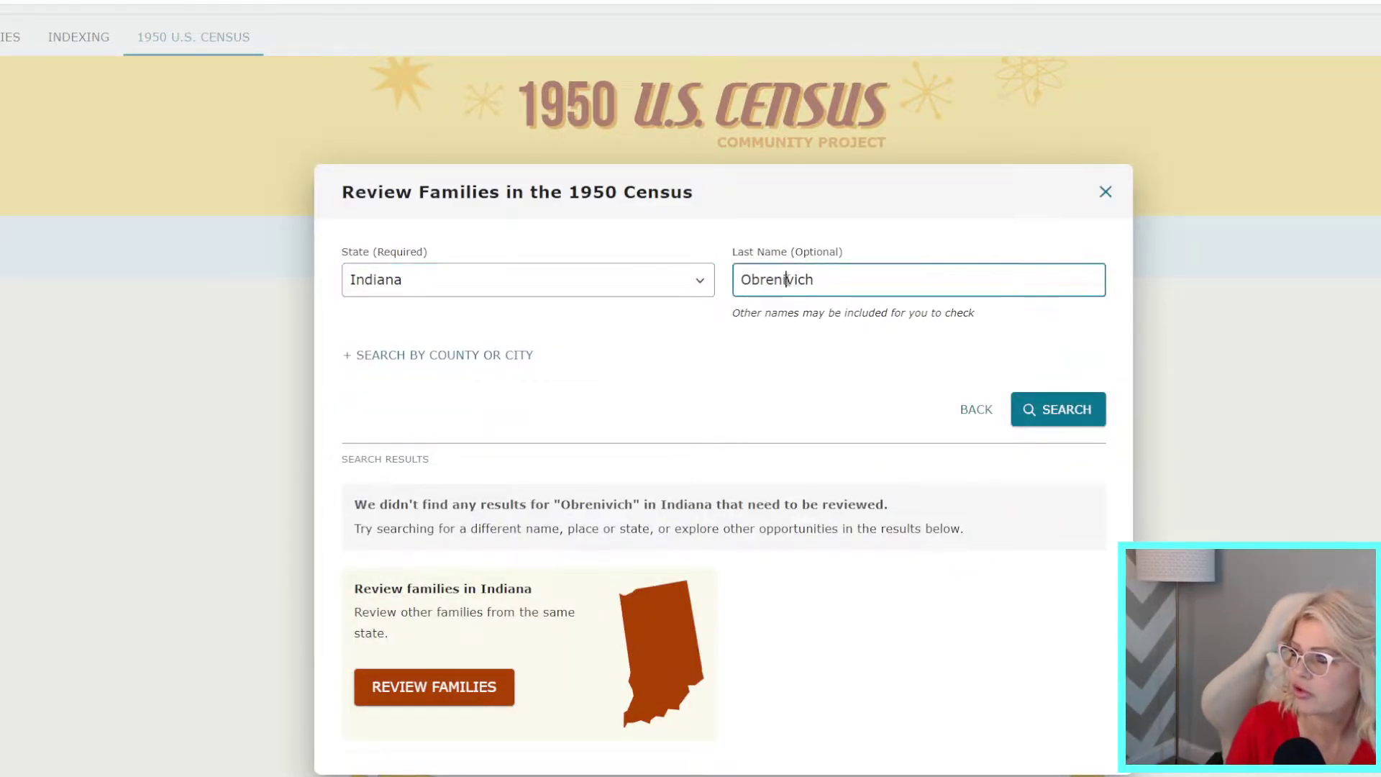
key(BackSpace)
text(a)
key(Return)
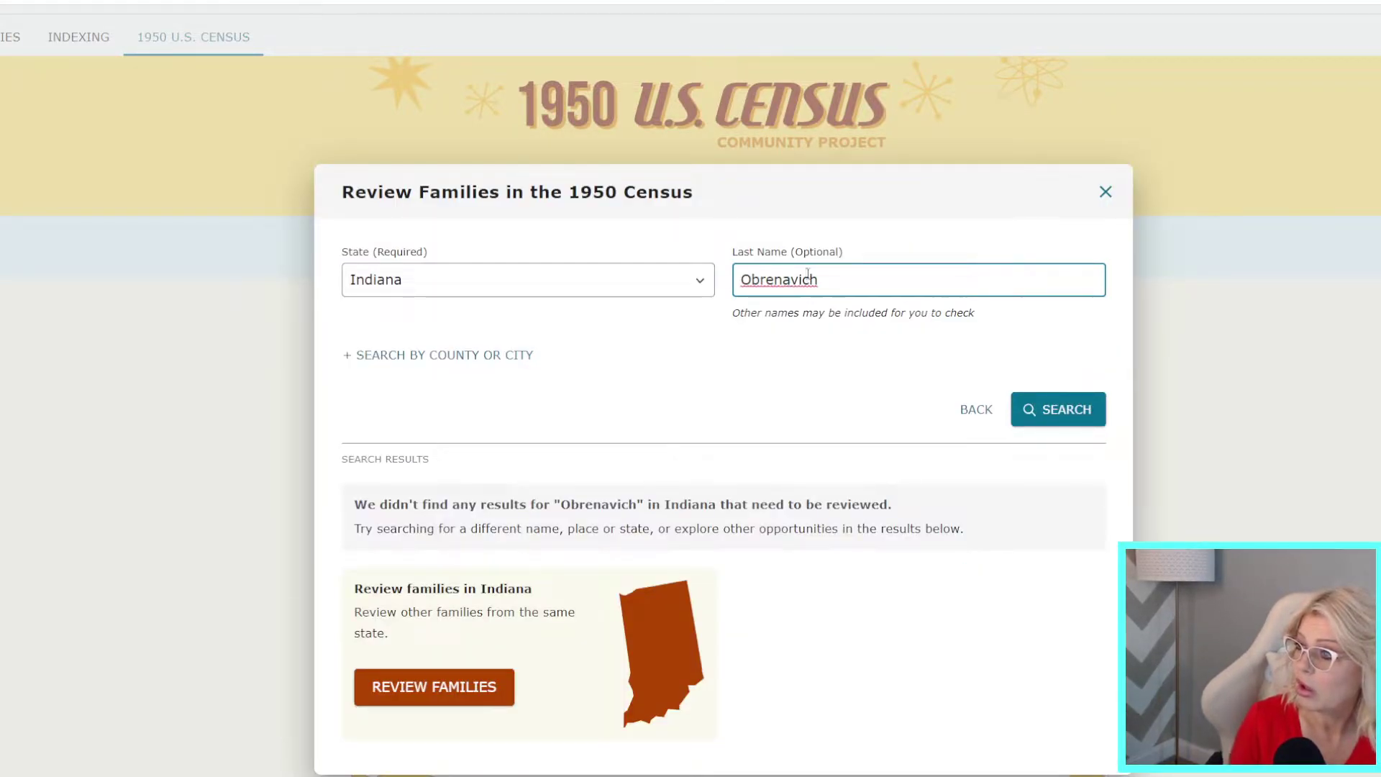
key(BackSpace)
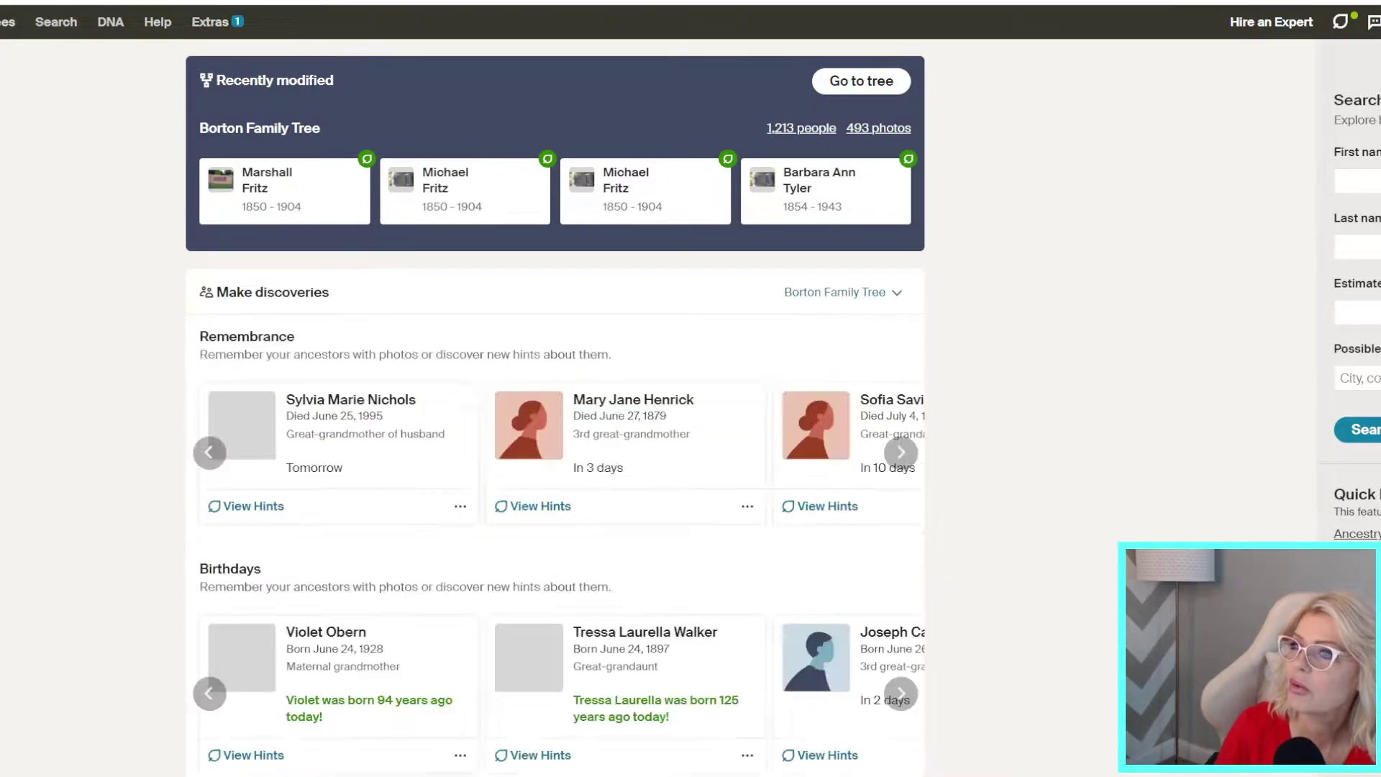
Switch to Ancestry, open the family tree containing the maternal line, and check how the maternal grandfather's last name is spelled
click(8, 28)
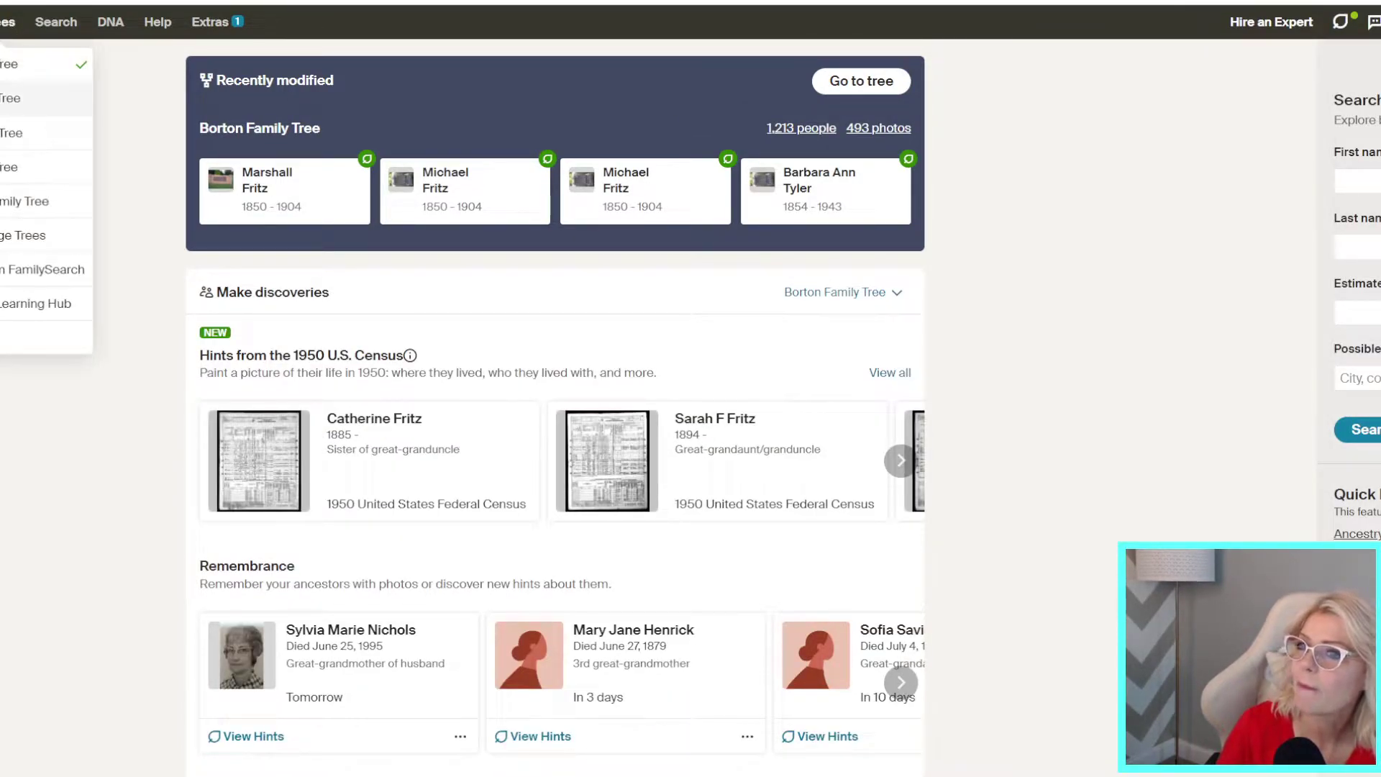
click(23, 110)
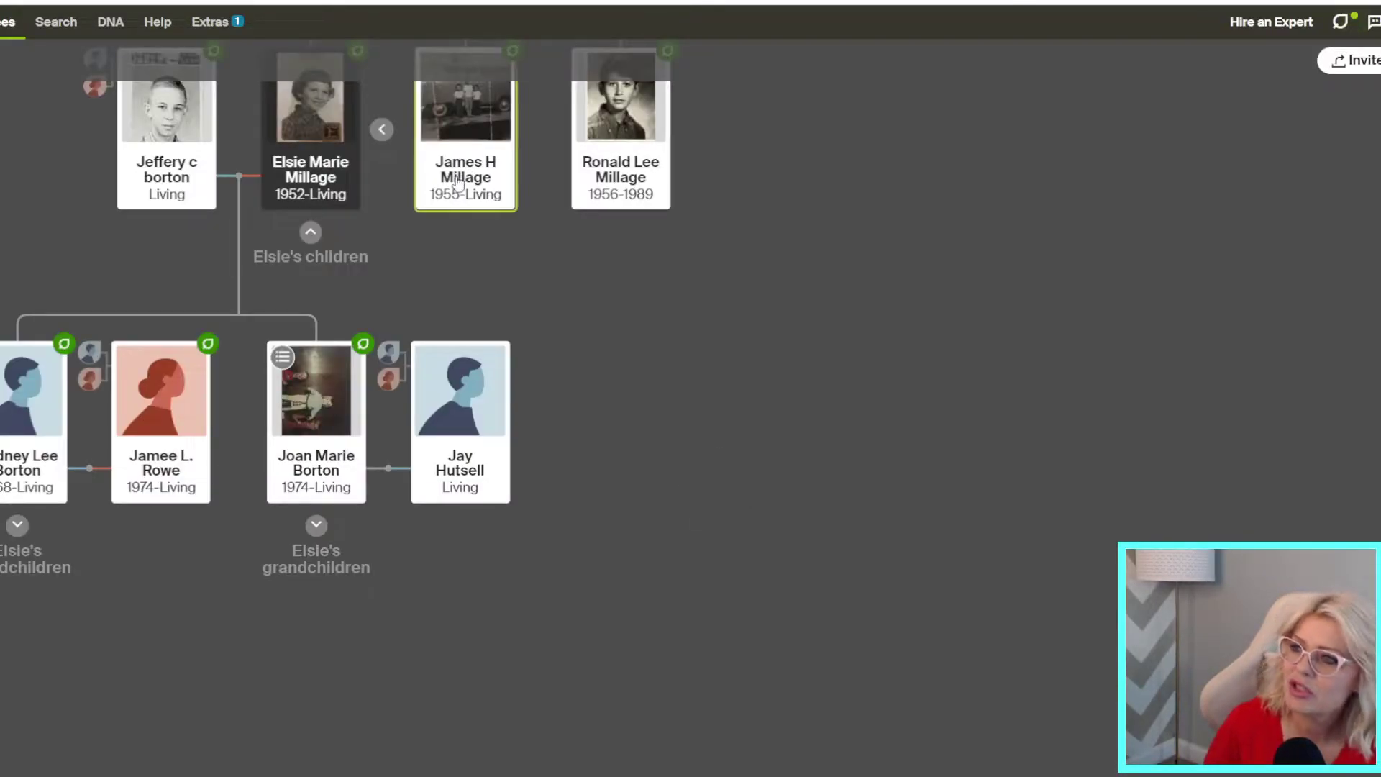
drag(403, 230, 480, 539)
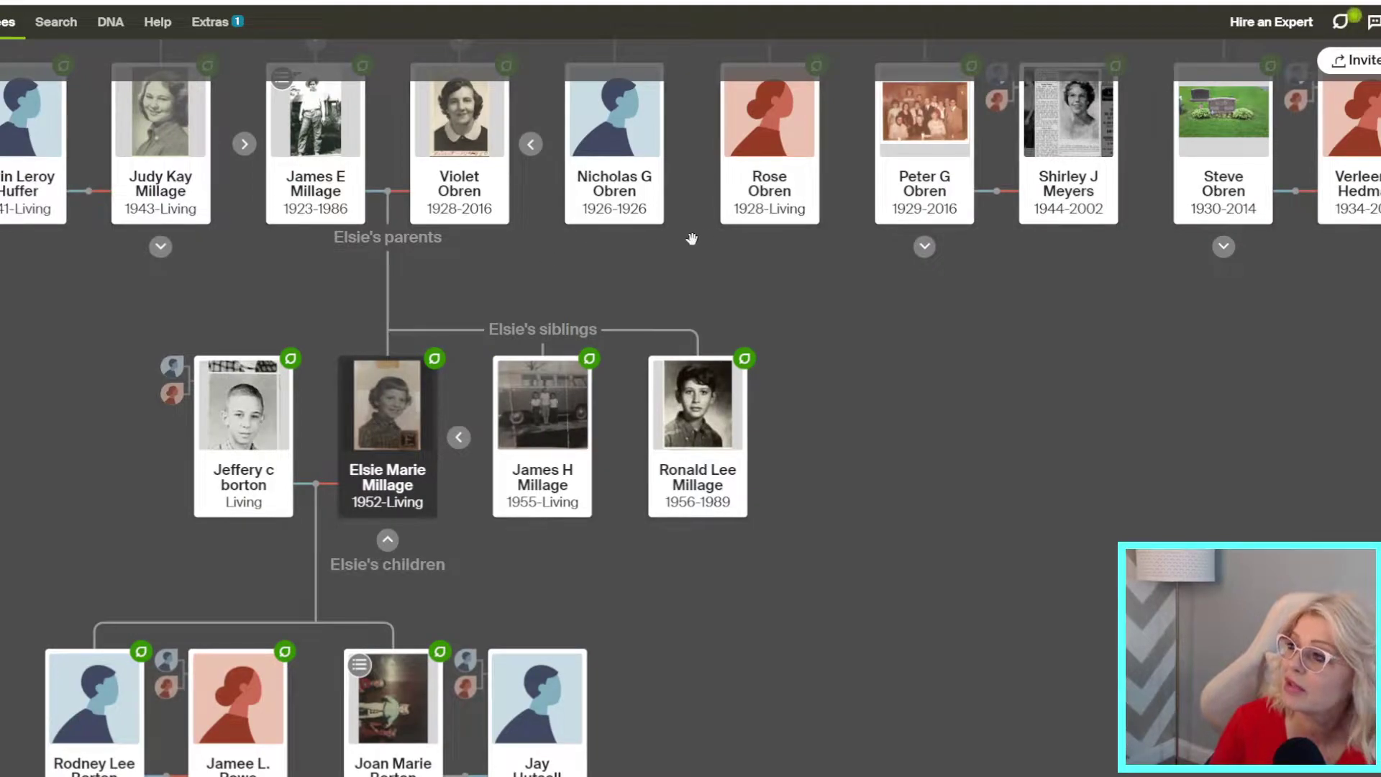
drag(719, 253, 746, 467)
scroll(552, 302, up, 3)
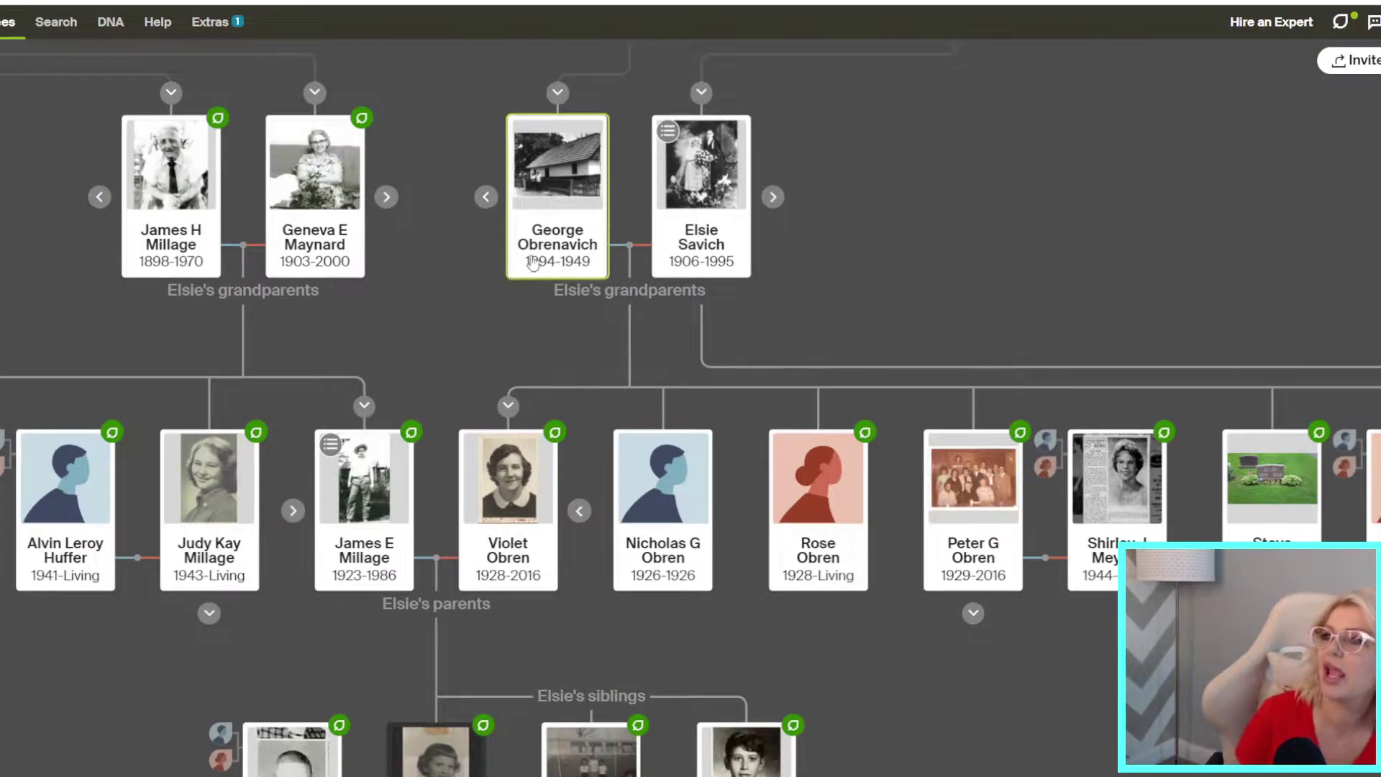
Return to the FamilySearch review form, re-enter the last name with the spelling from the tree, and search Indiana again
key(BackSpace)
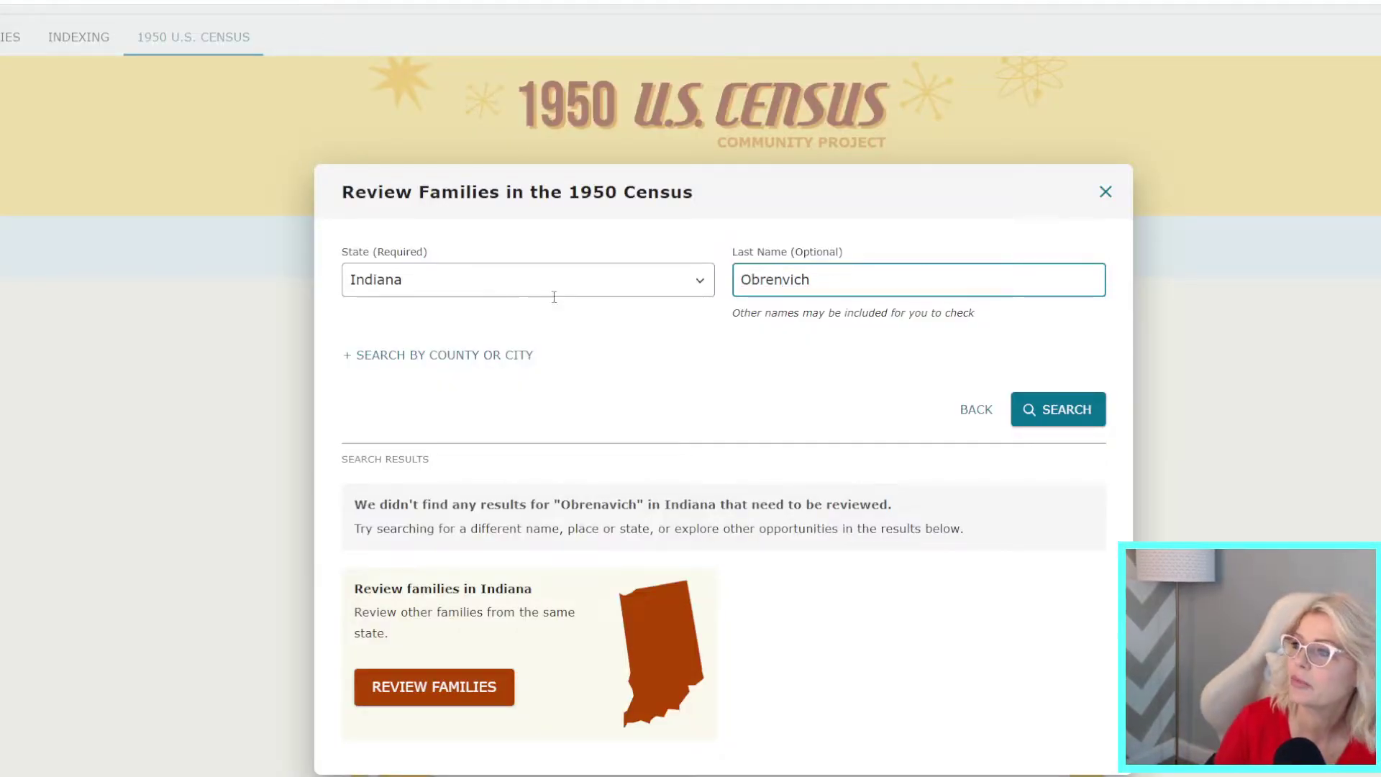
text(a)
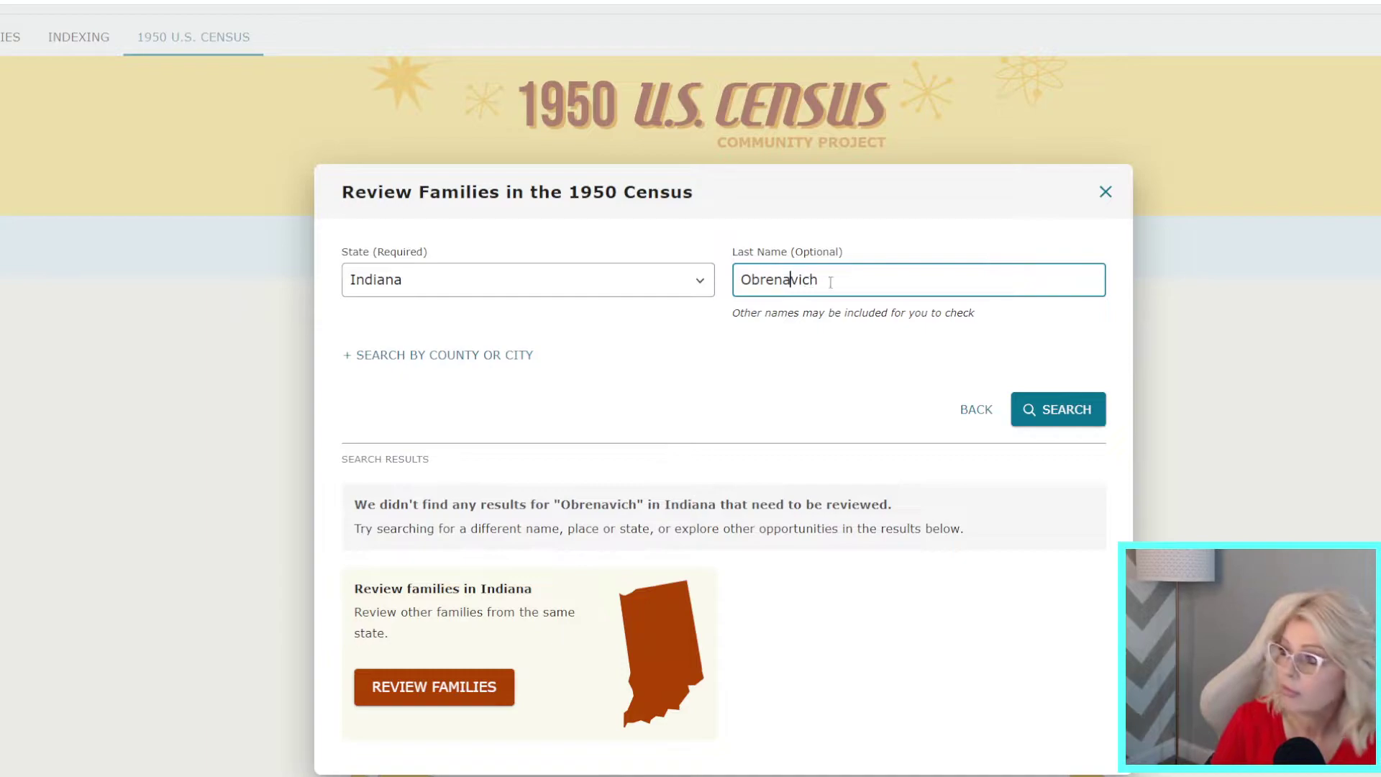
click(1084, 415)
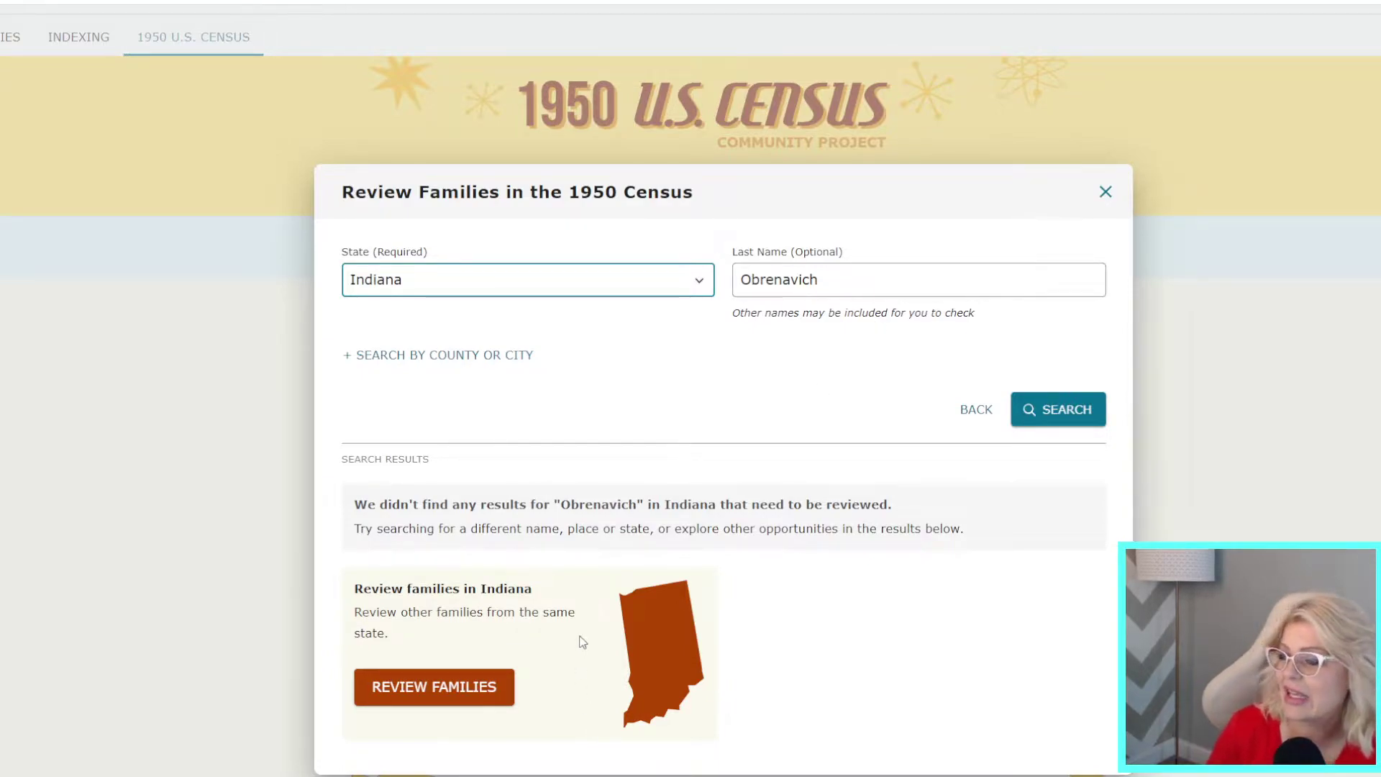
Replace the last name with another family surname from the tree and search for Indiana families to review
double_click(779, 283)
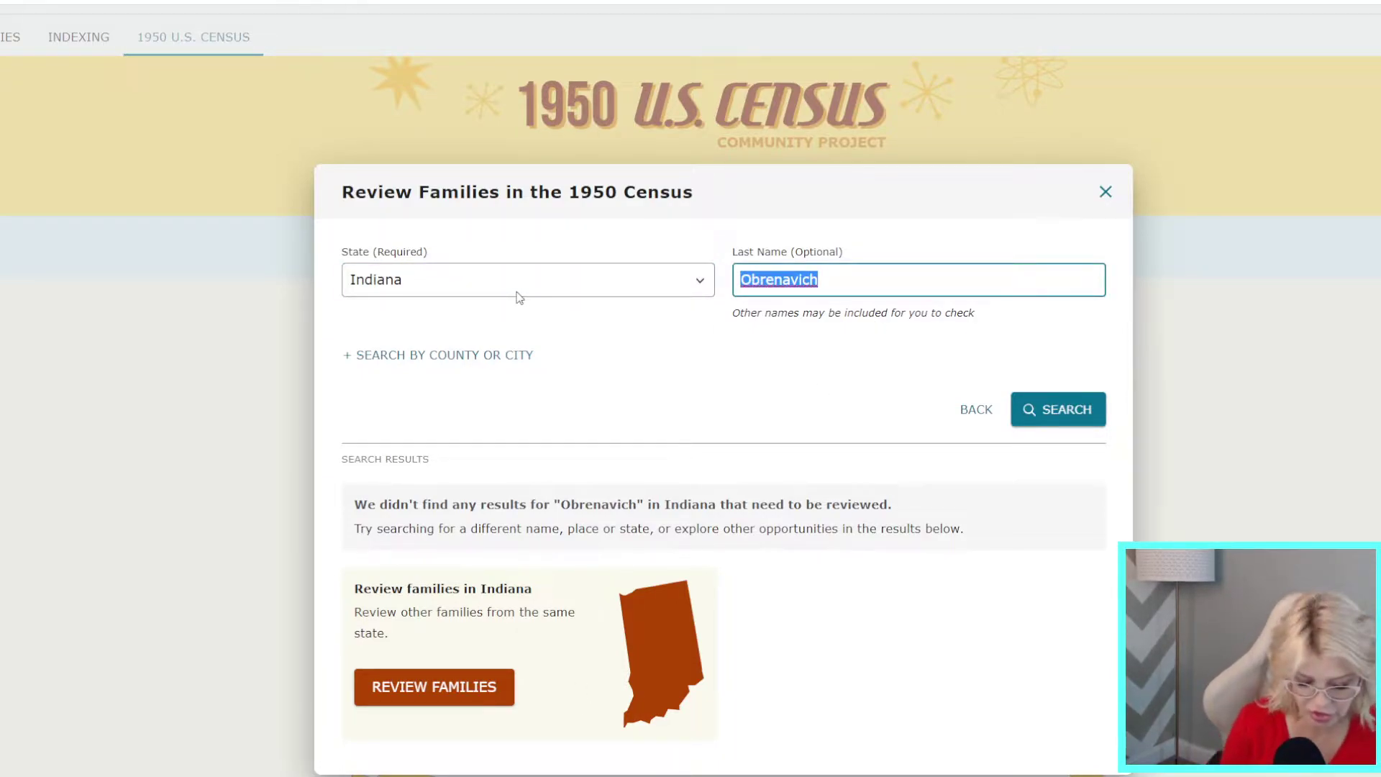
text(Millage)
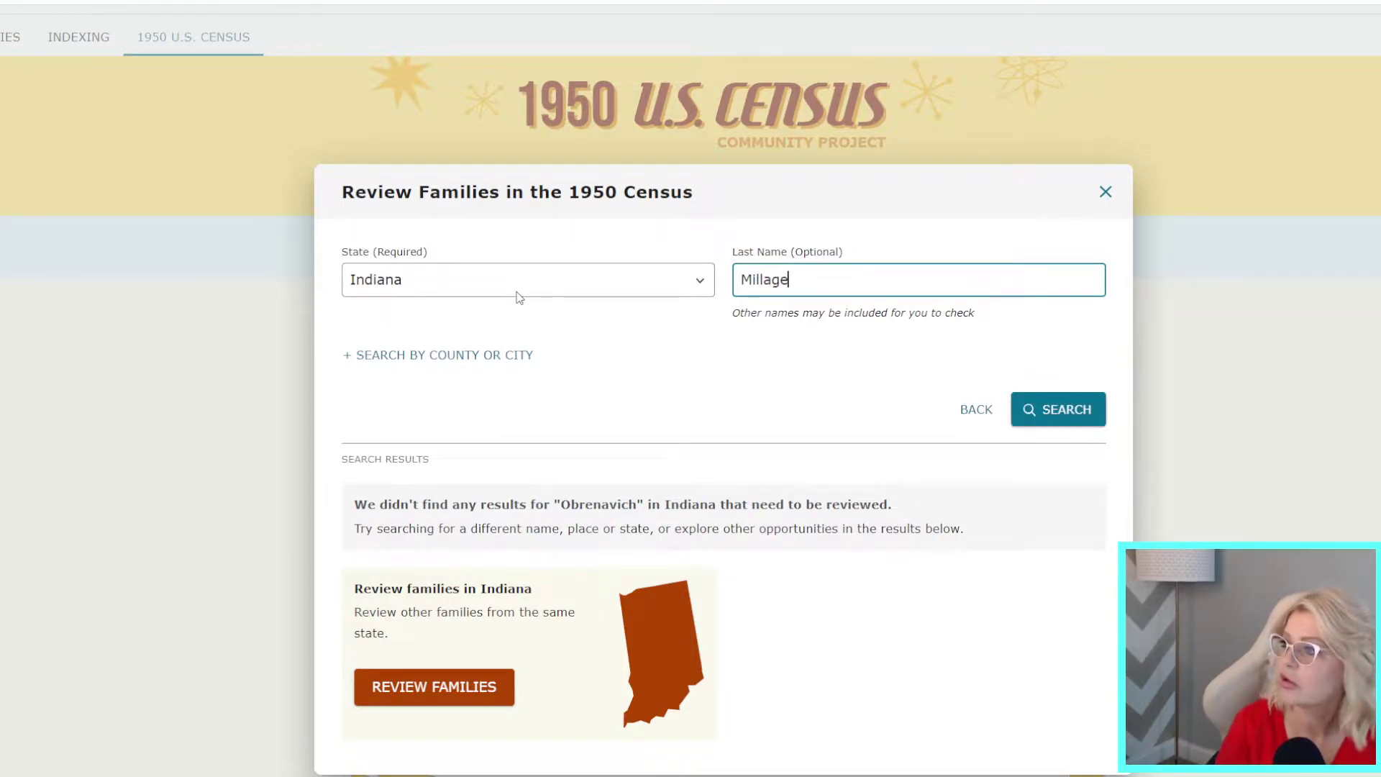
key(Return)
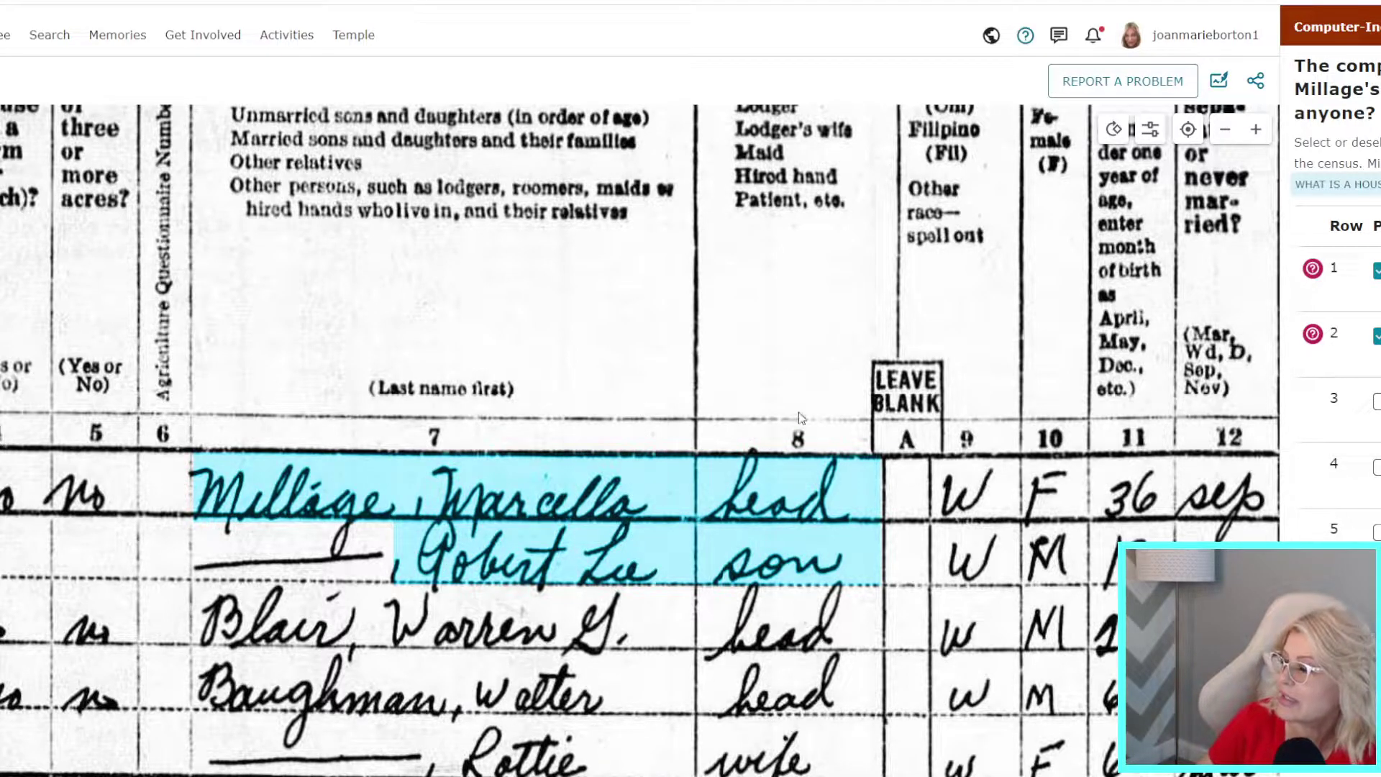
Compare the highlighted census rows with the computer-indexed list in a widened window, and accept the two preselected household members
scroll(726, 443, down, 5)
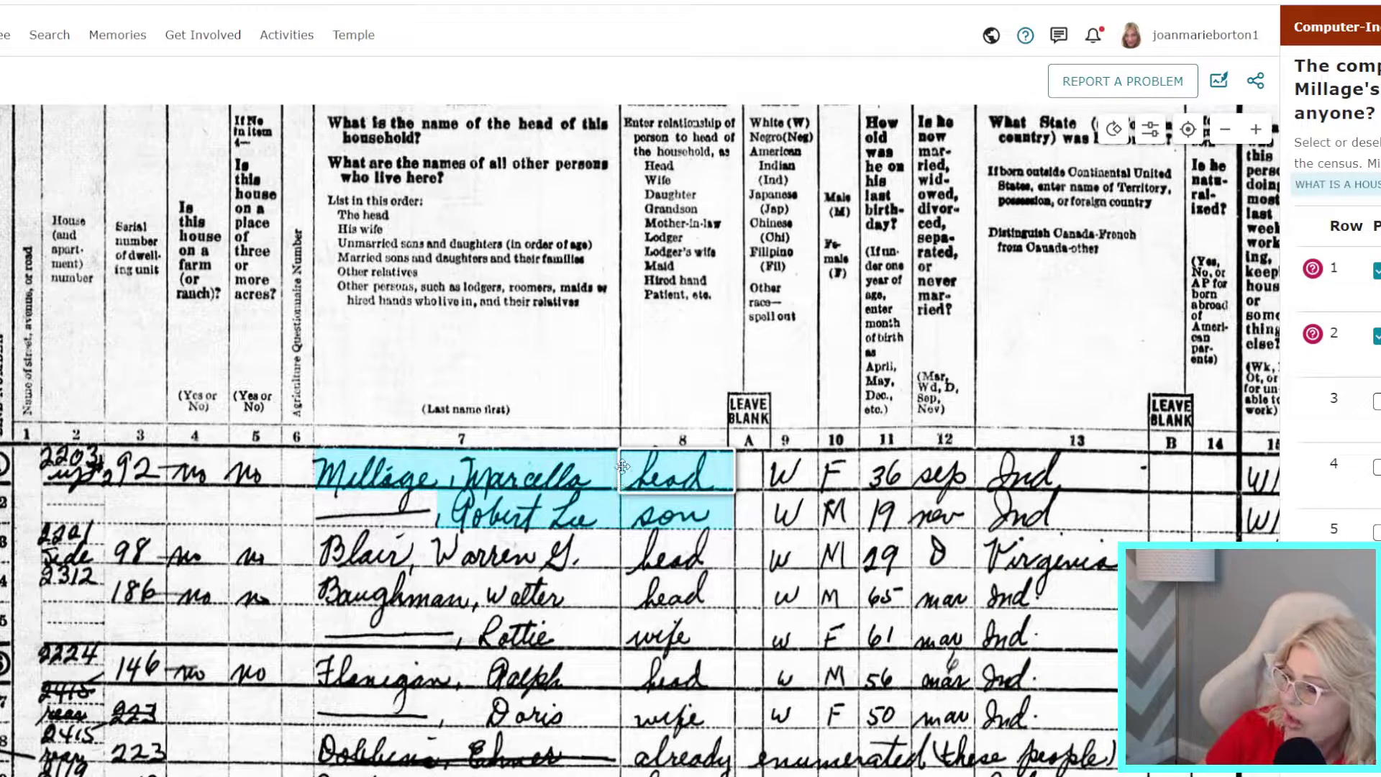
drag(364, 563, 475, 588)
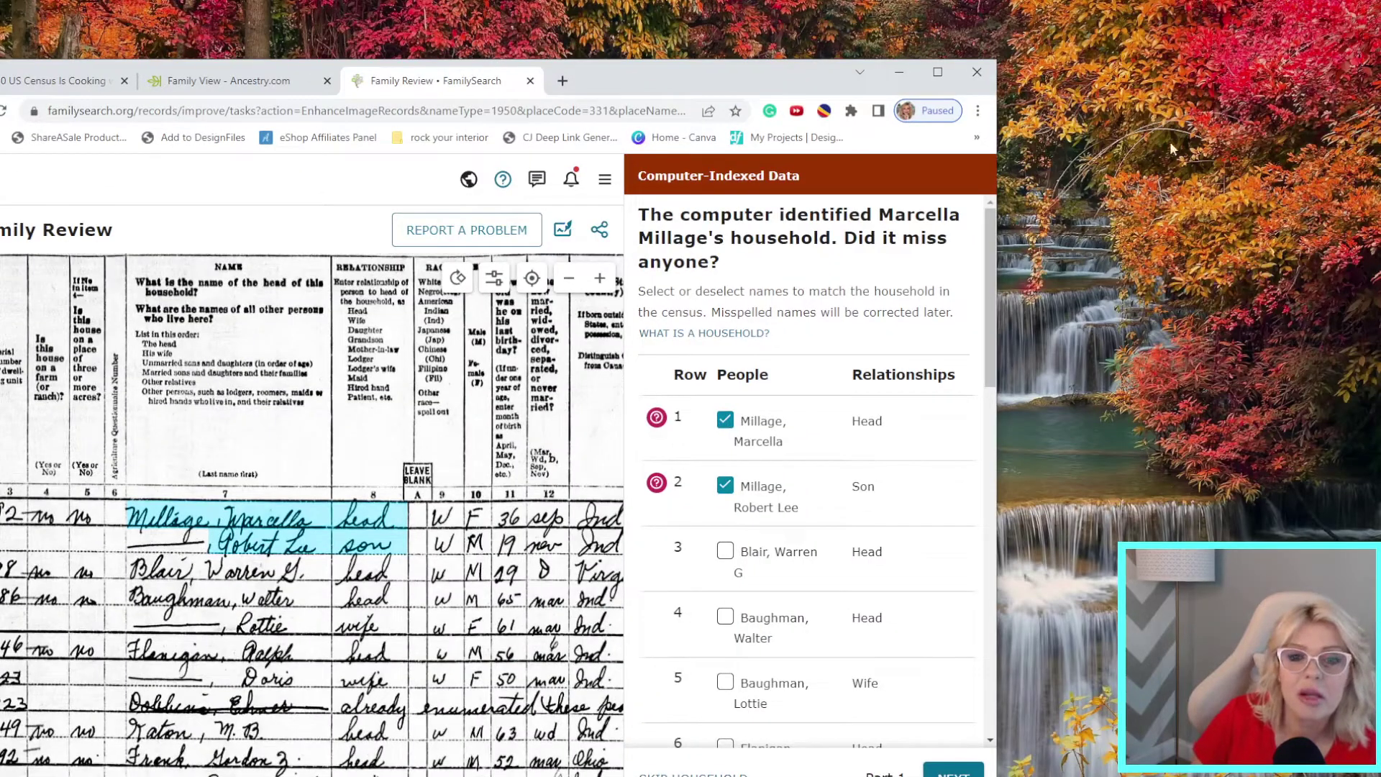
drag(608, 88, 701, 42)
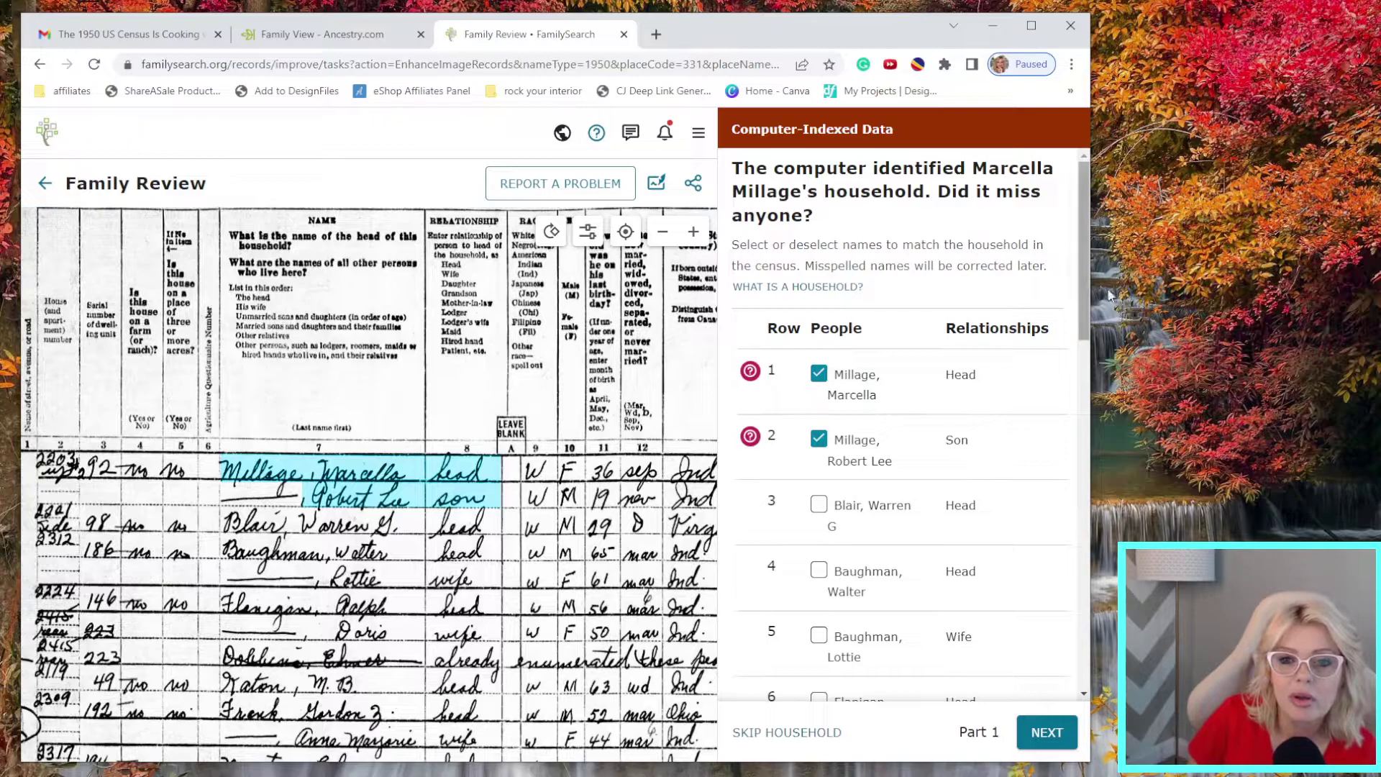
drag(1092, 308, 1364, 311)
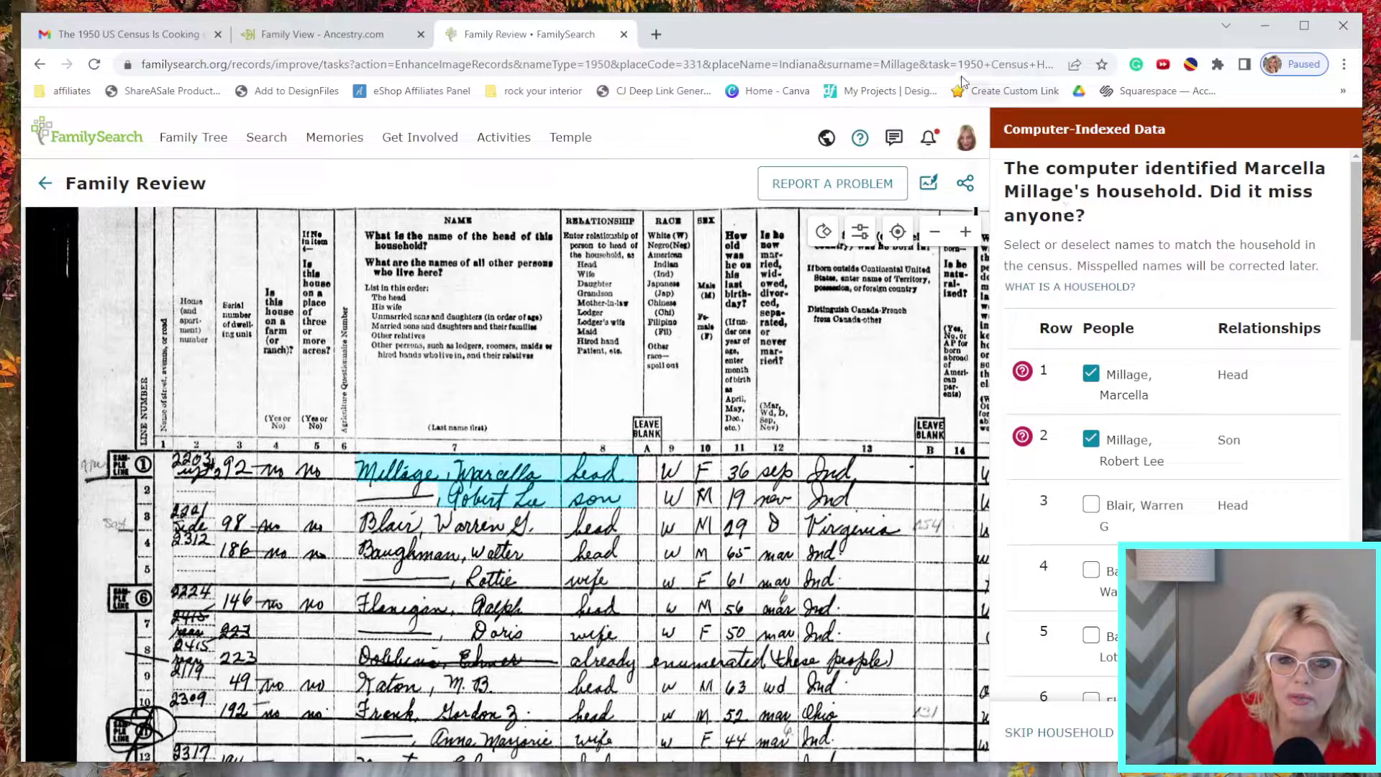
drag(983, 38, 818, 25)
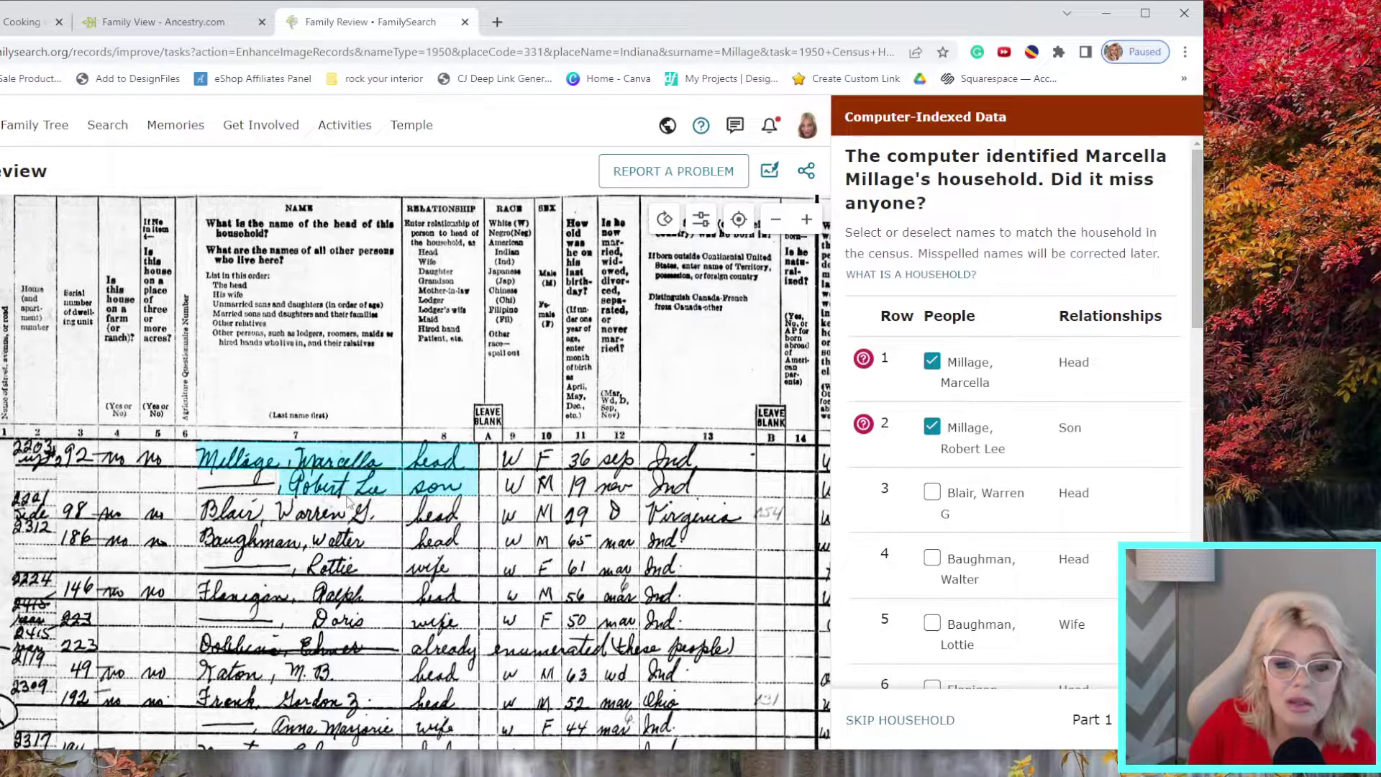
scroll(939, 538, down, 1)
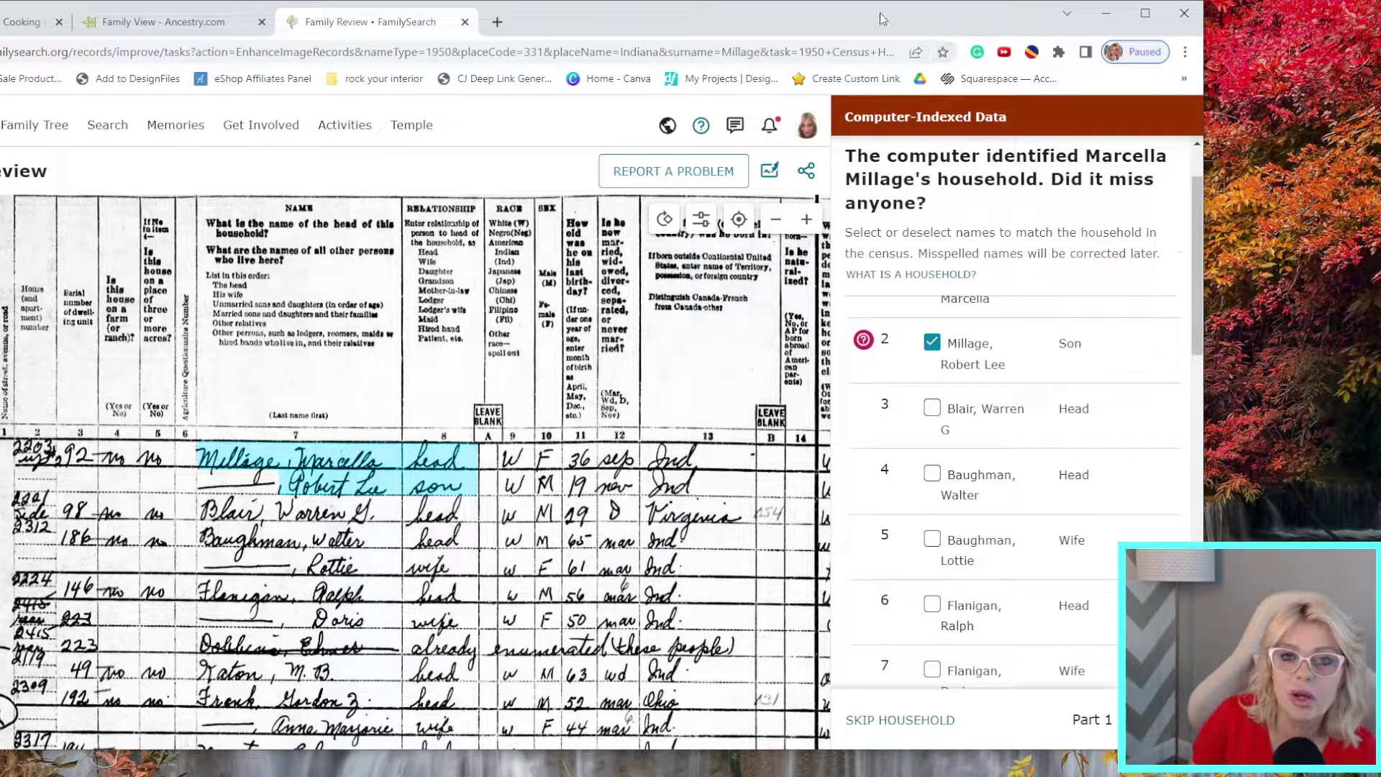
drag(884, 18, 744, 38)
click(1020, 737)
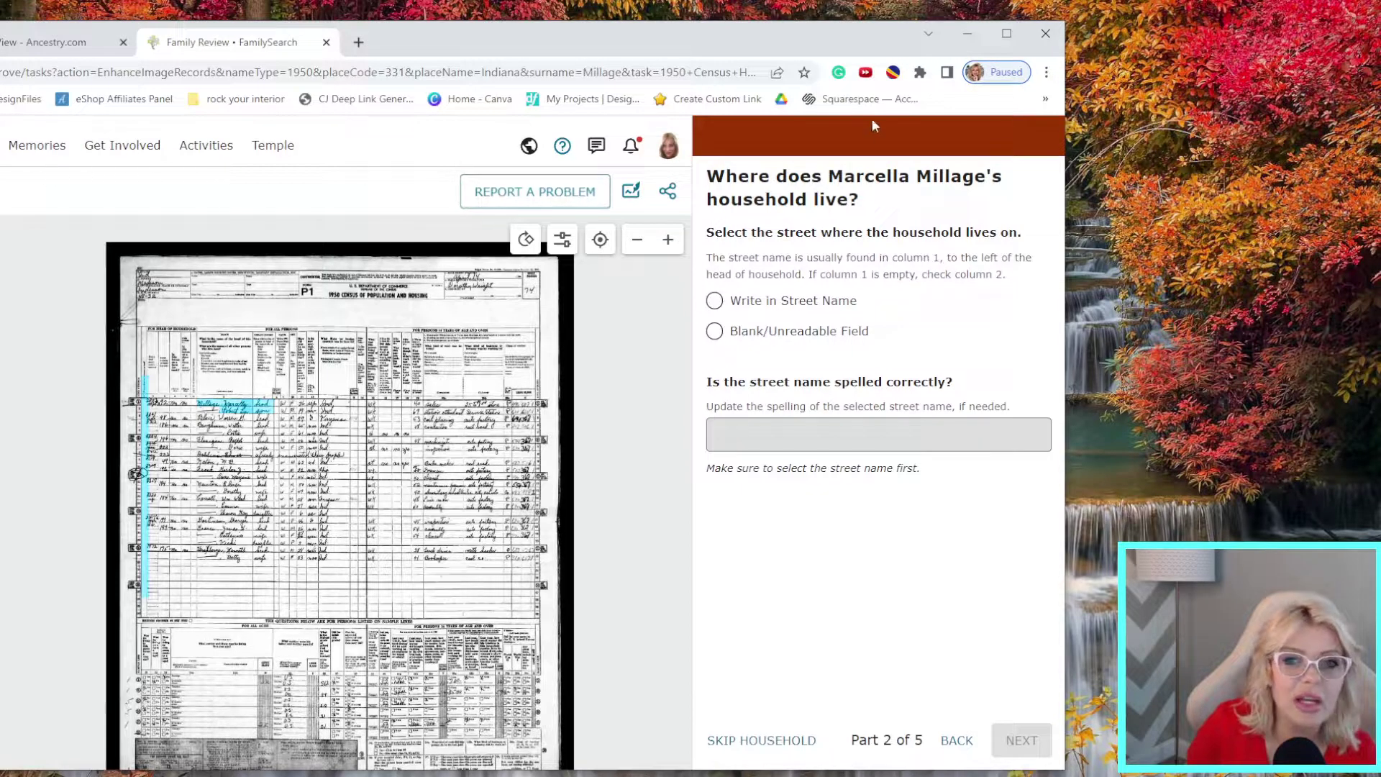
Maximize the window, enlarge the census sheet and turn it a quarter turn clockwise to inspect the street column sideways
click(1009, 37)
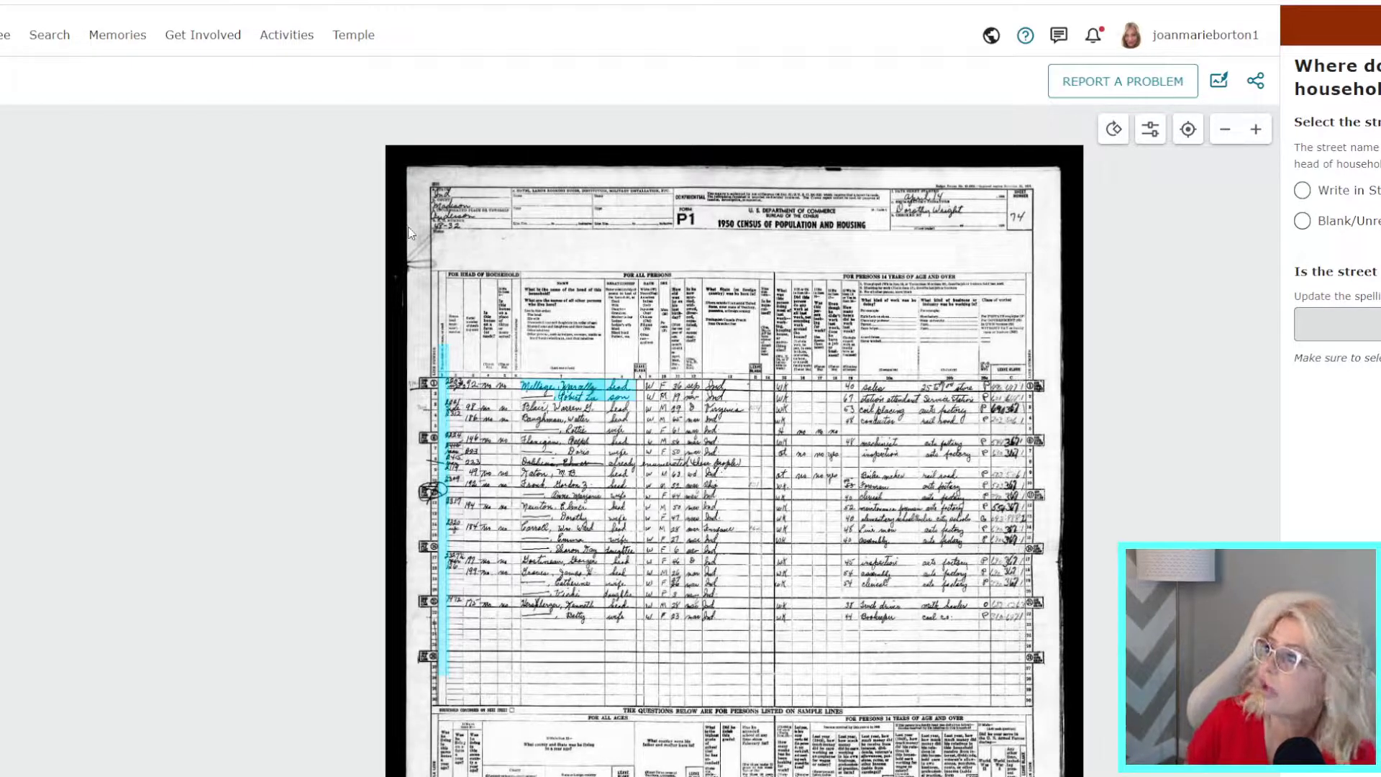
click(1116, 133)
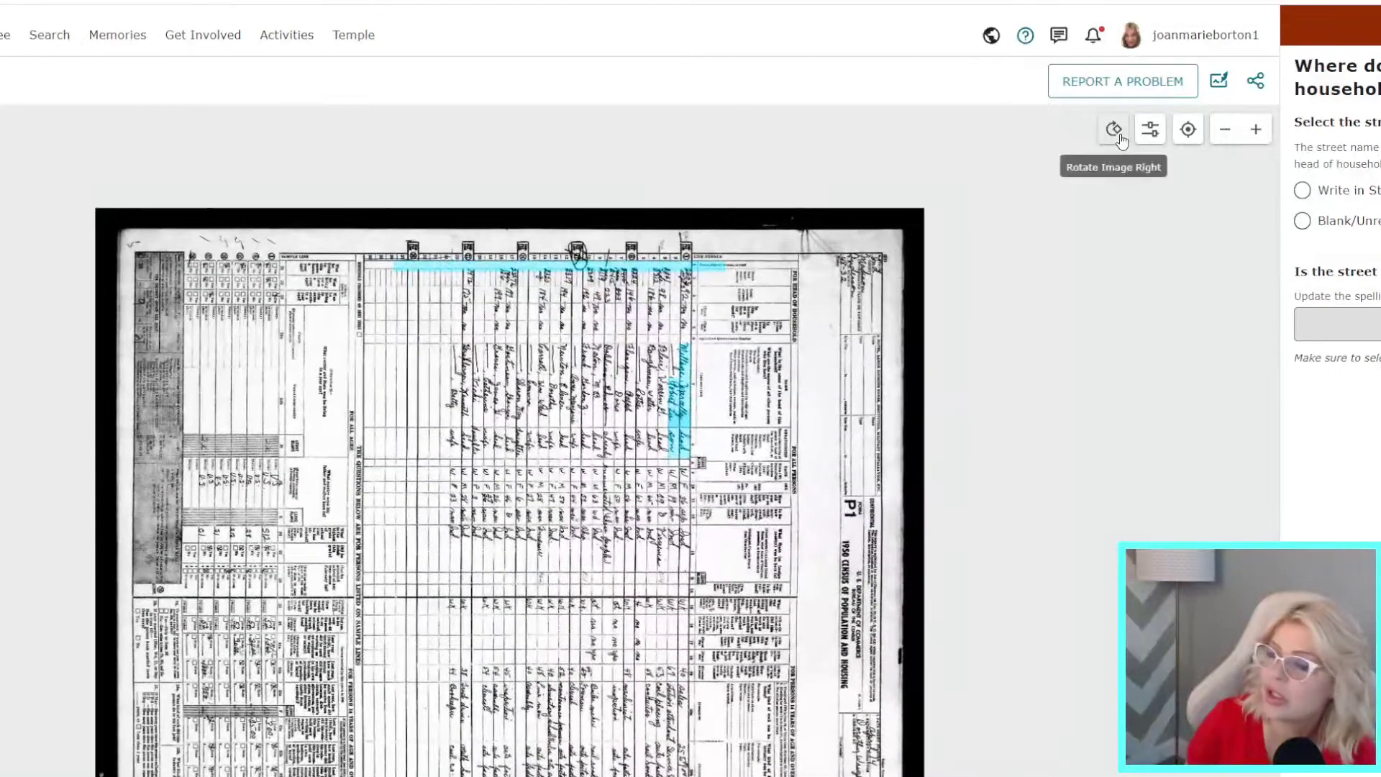
click(1256, 130)
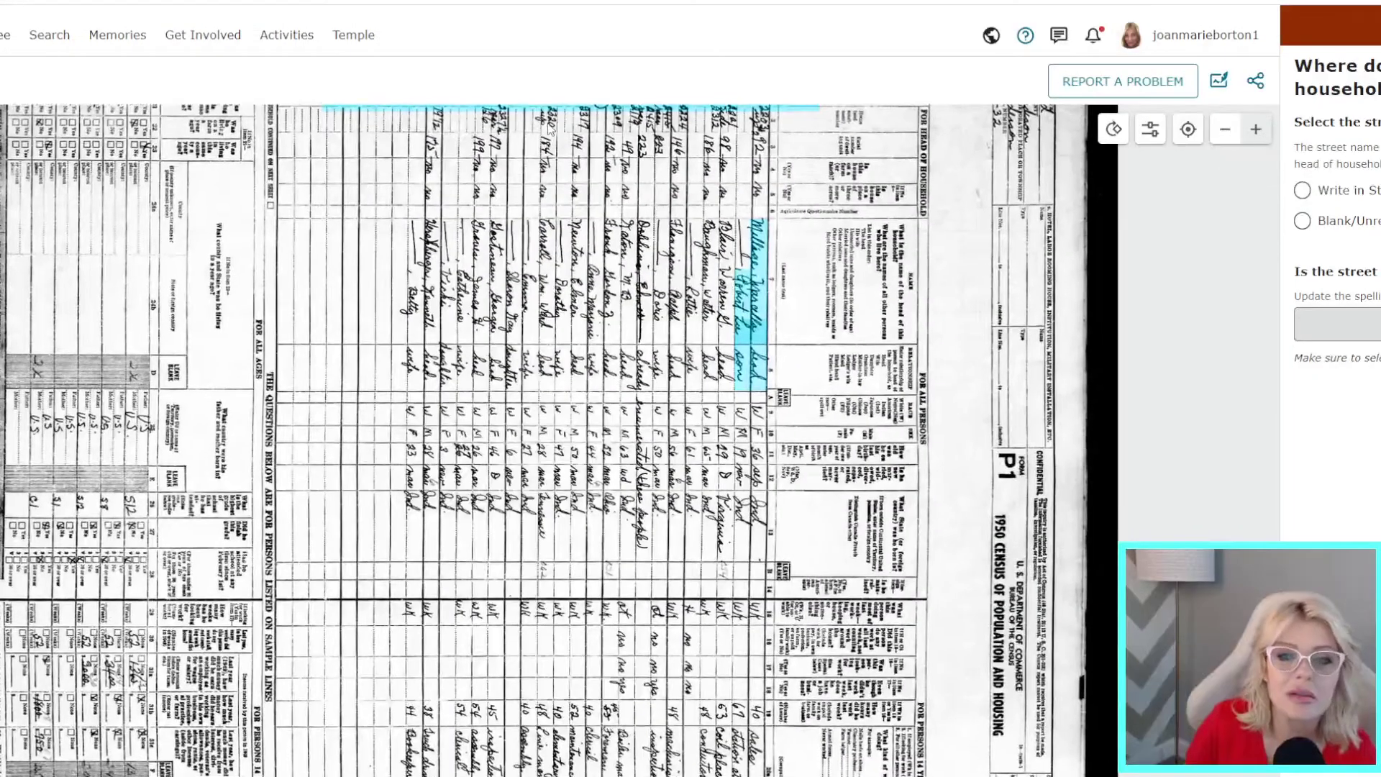
drag(437, 202, 484, 320)
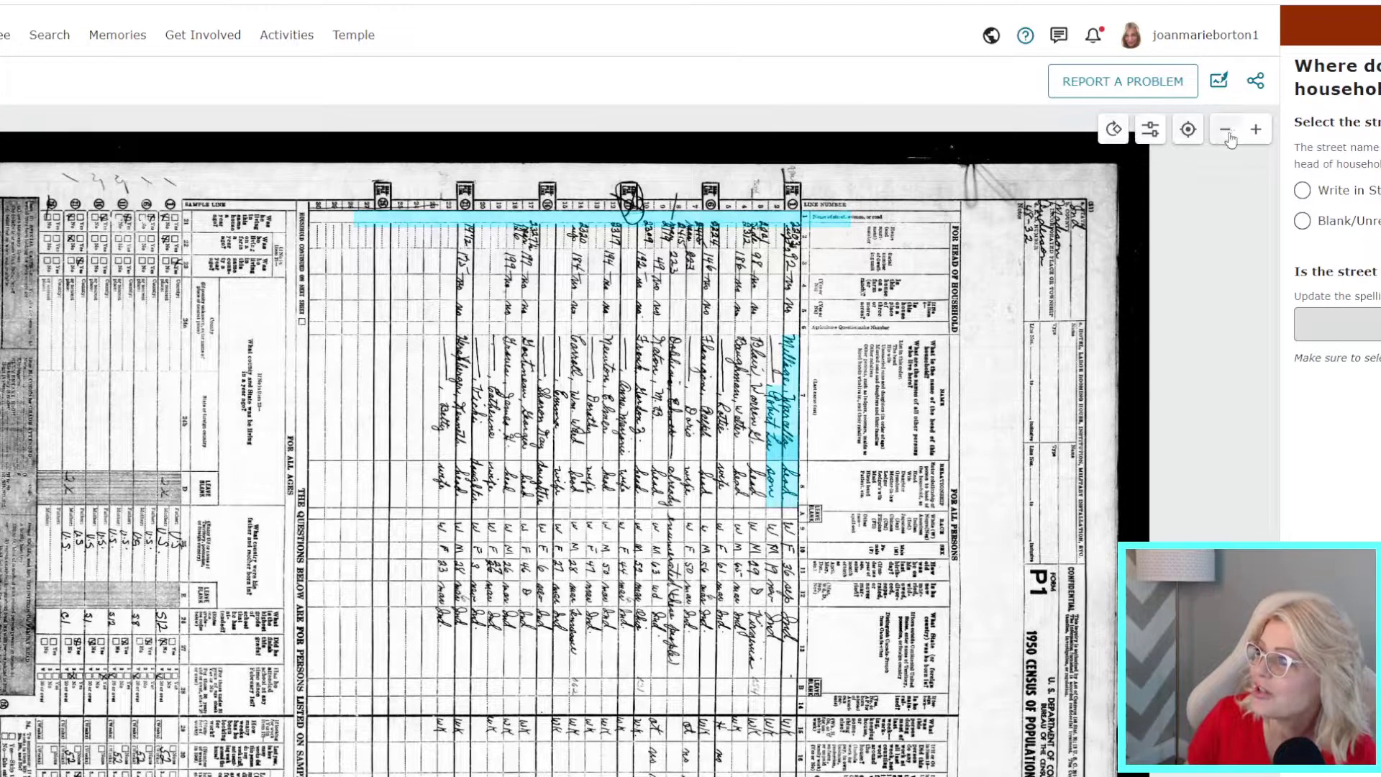
click(1255, 130)
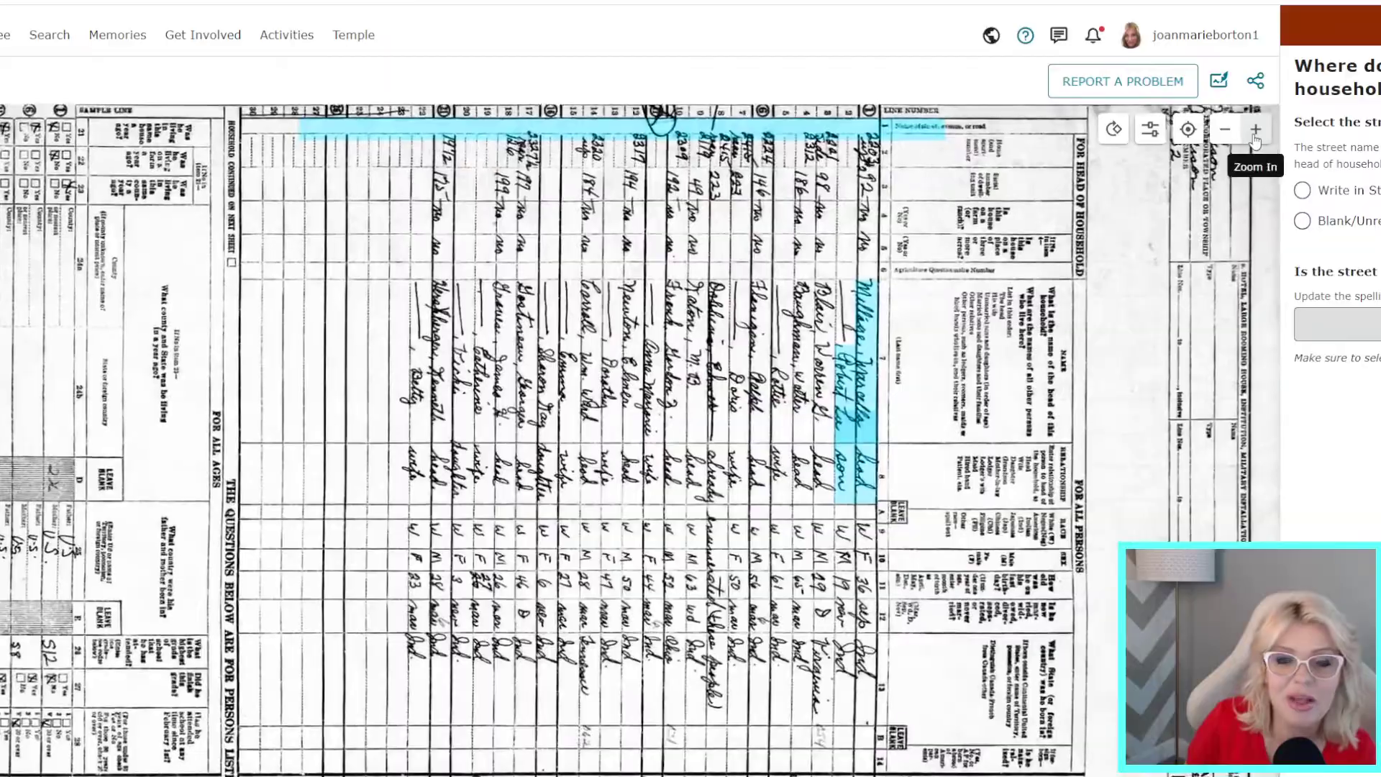
click(1114, 129)
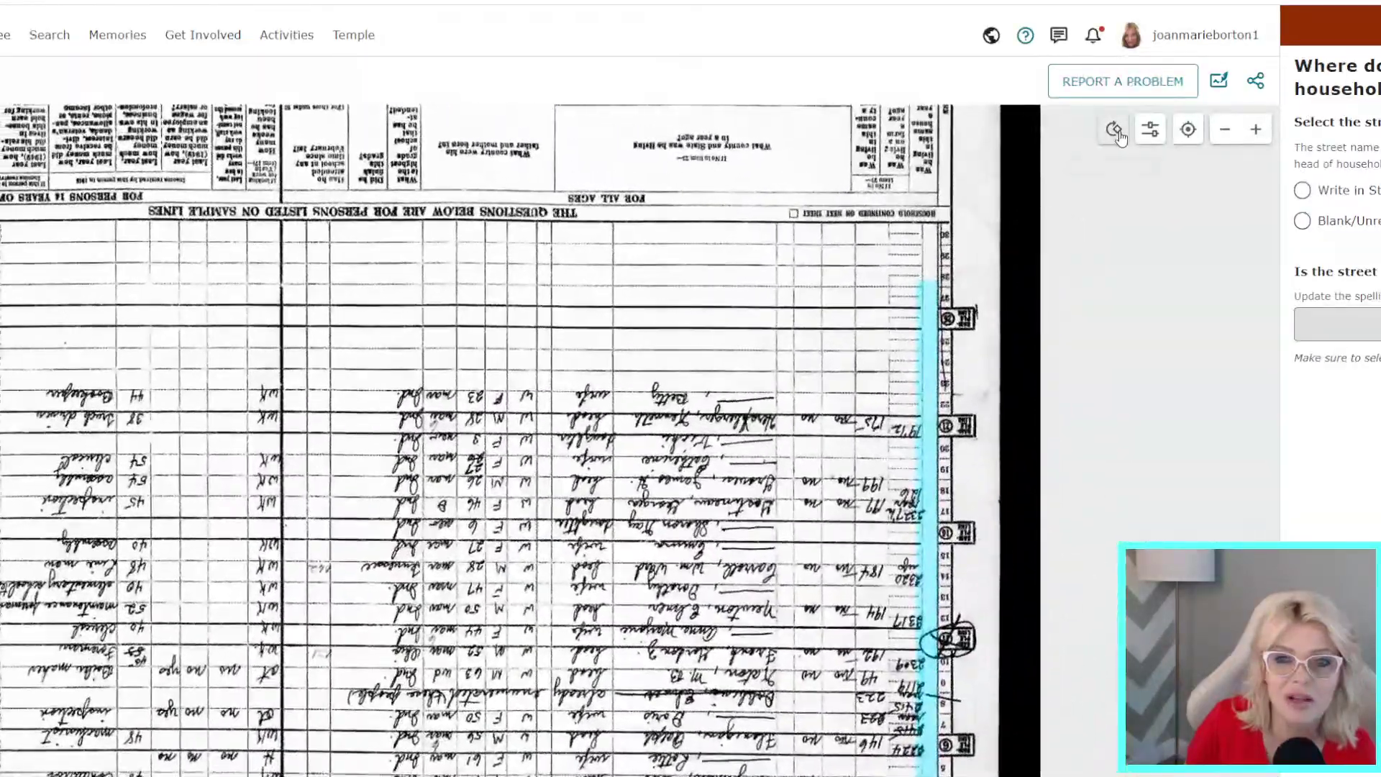
click(1115, 129)
click(1119, 135)
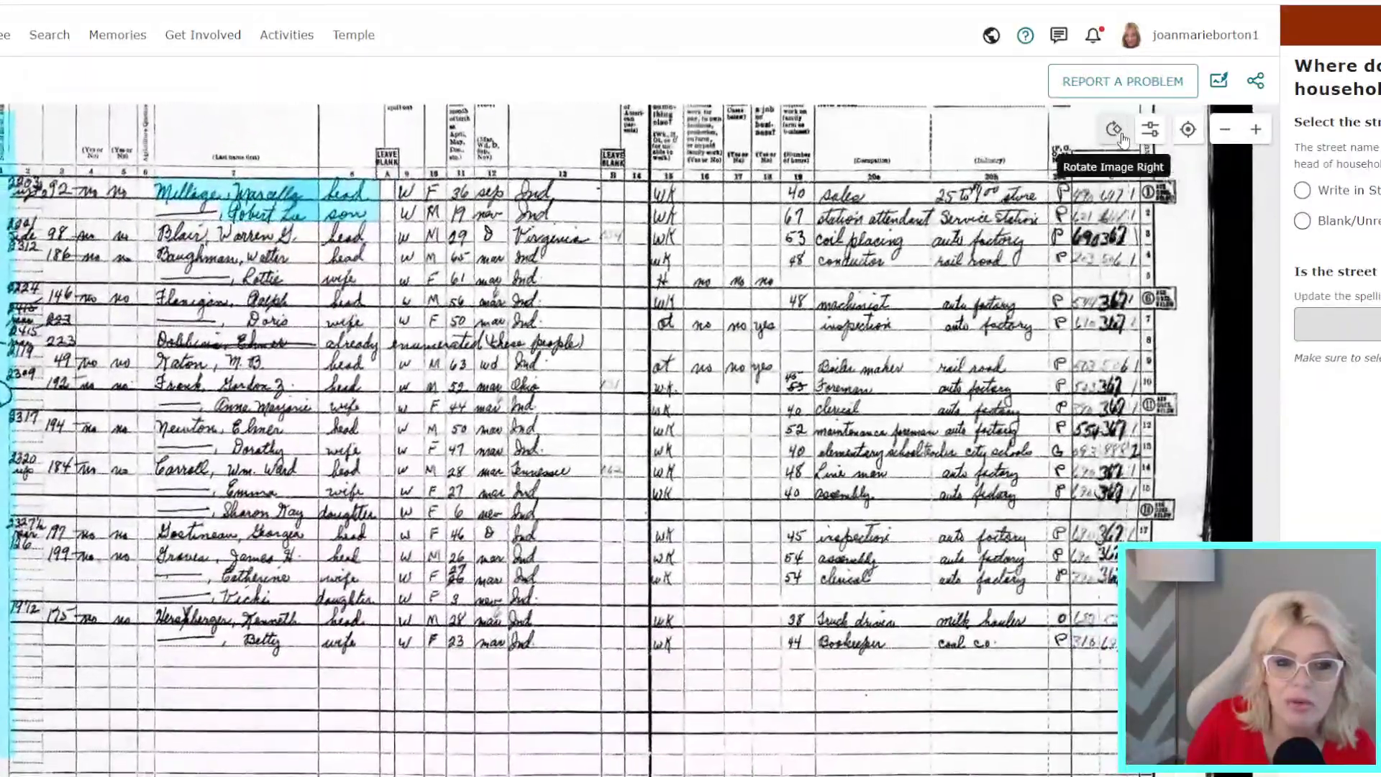
click(1124, 137)
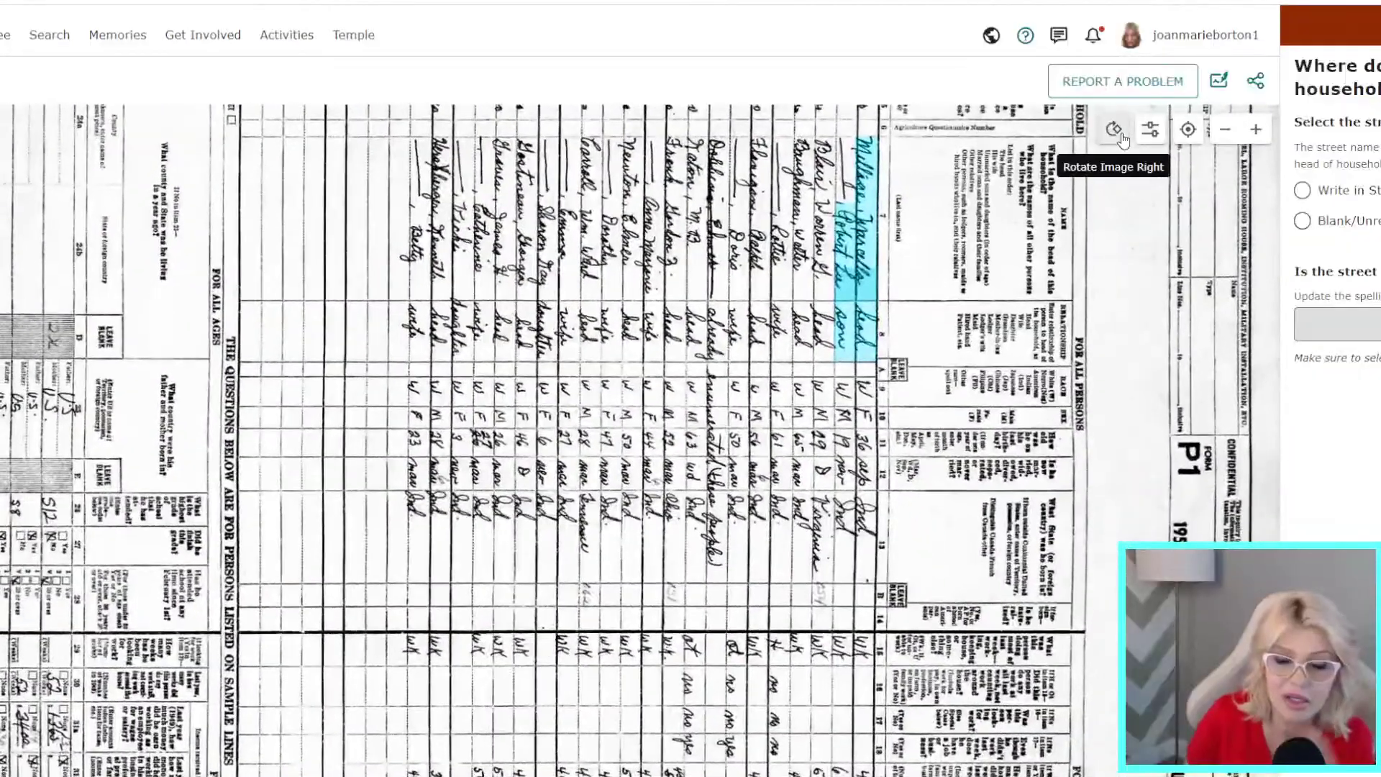
Examine column 1 of the rotated sheet for the household's street name, and mark the street as Blank/Unreadable Field
scroll(1119, 193, up, 1)
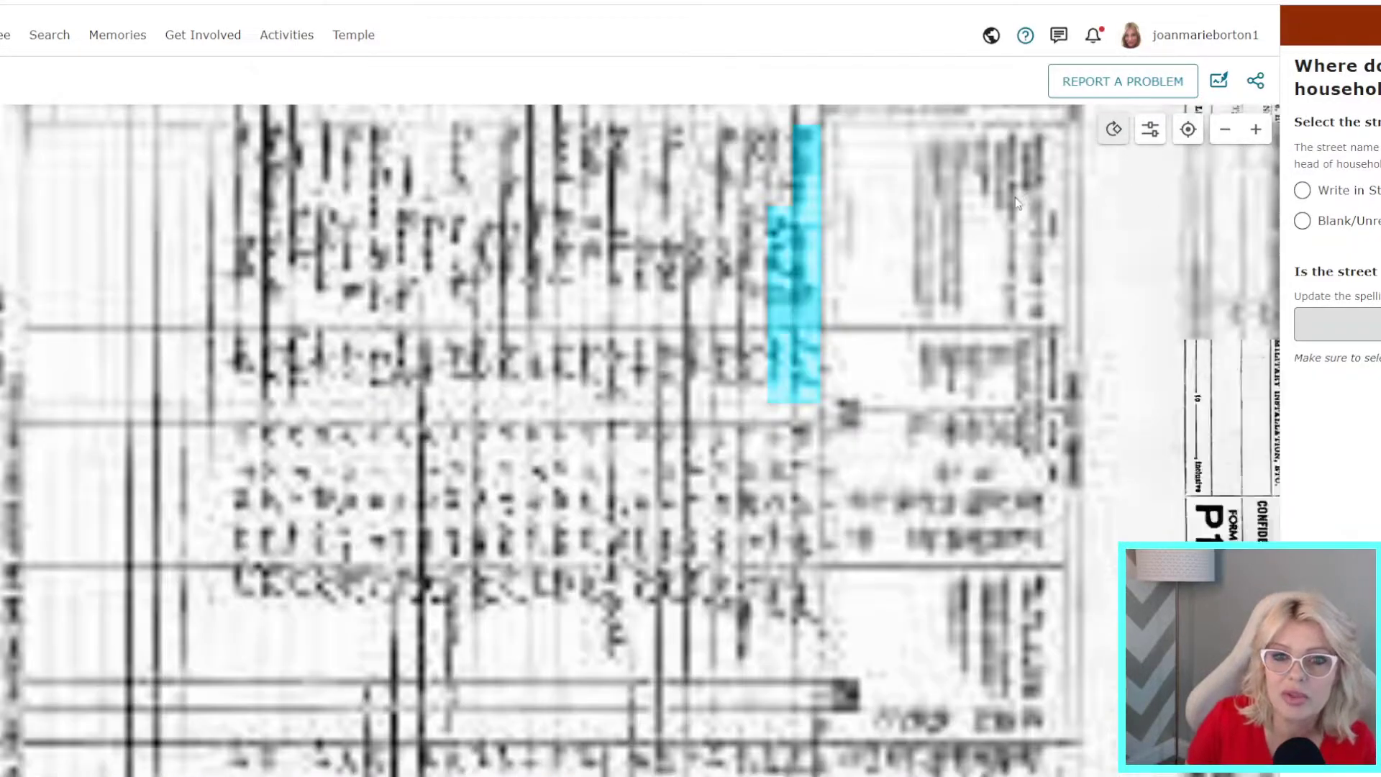
drag(828, 152, 946, 481)
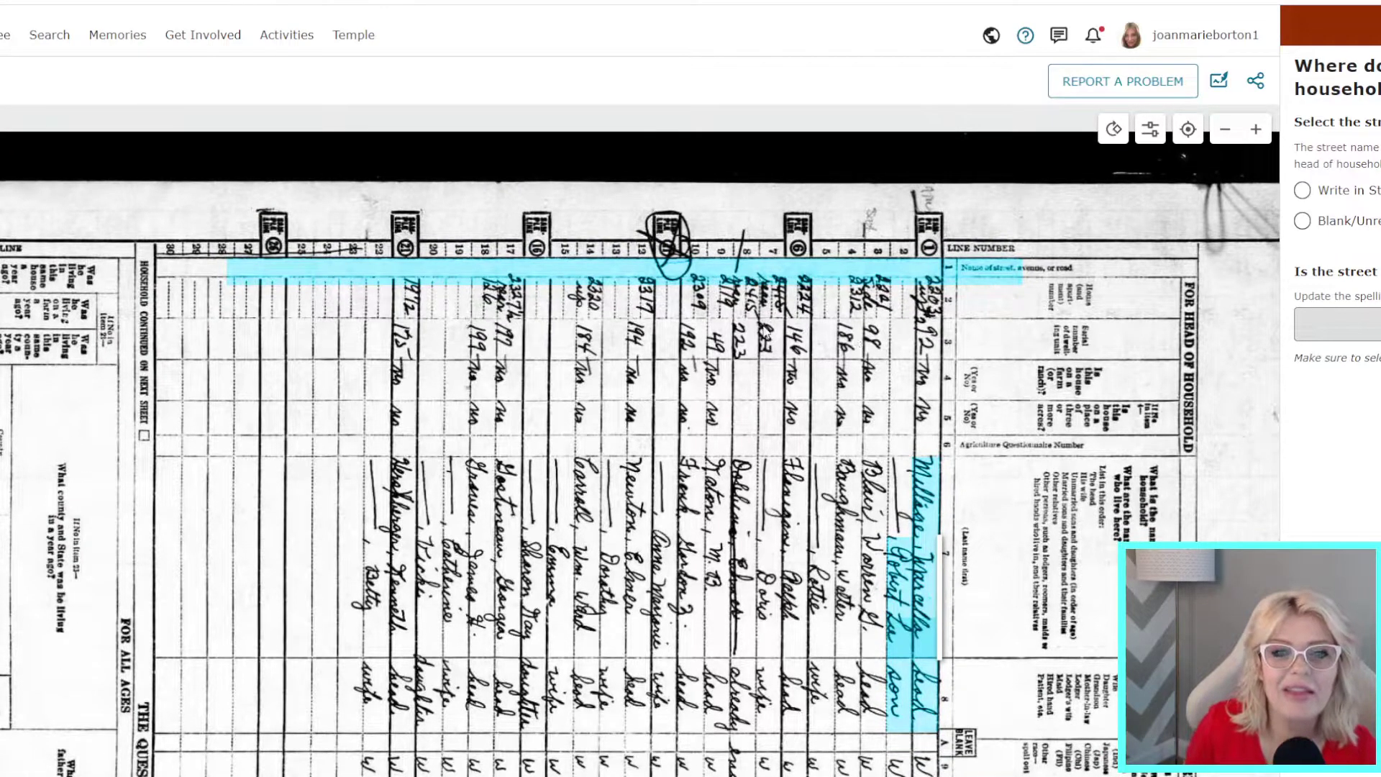
scroll(765, 331, up, 2)
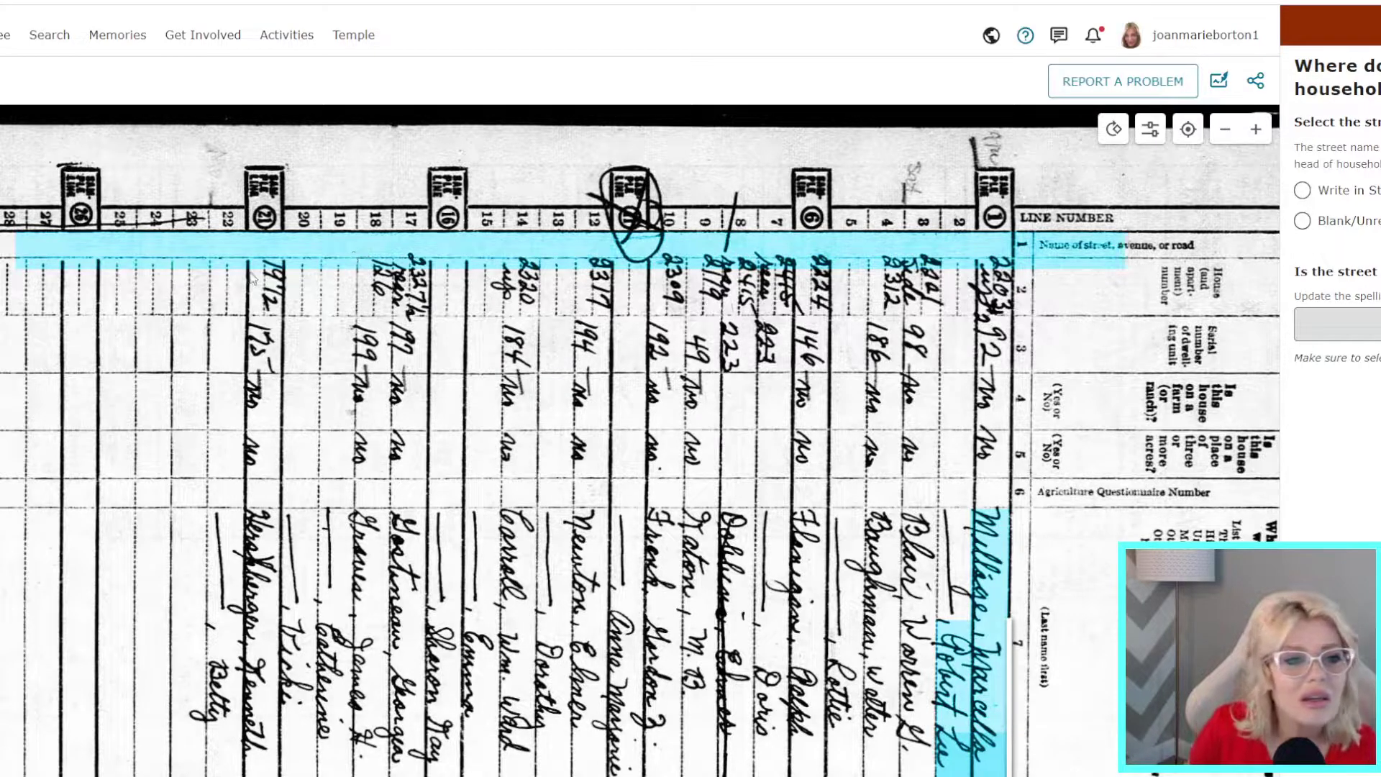
scroll(425, 302, up, 2)
scroll(425, 302, down, 3)
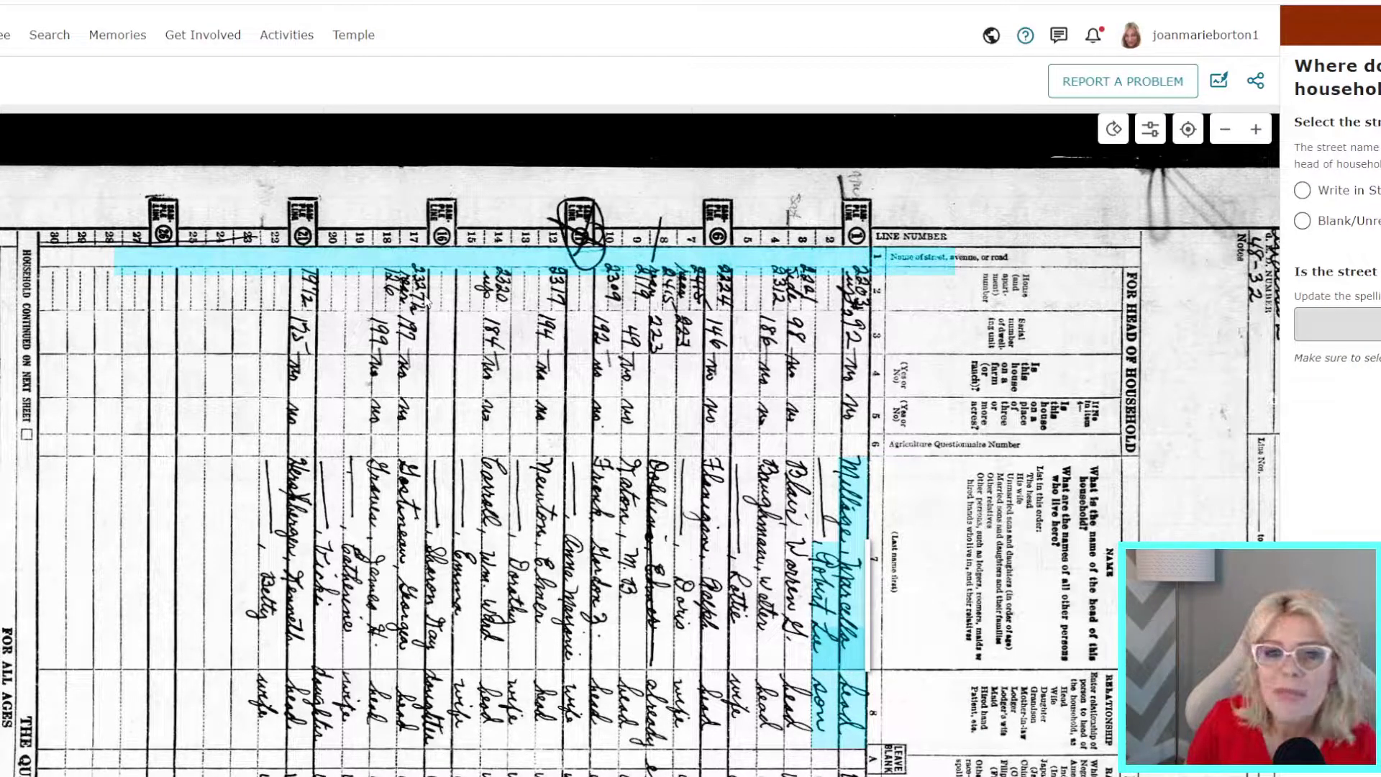
scroll(425, 302, up, 2)
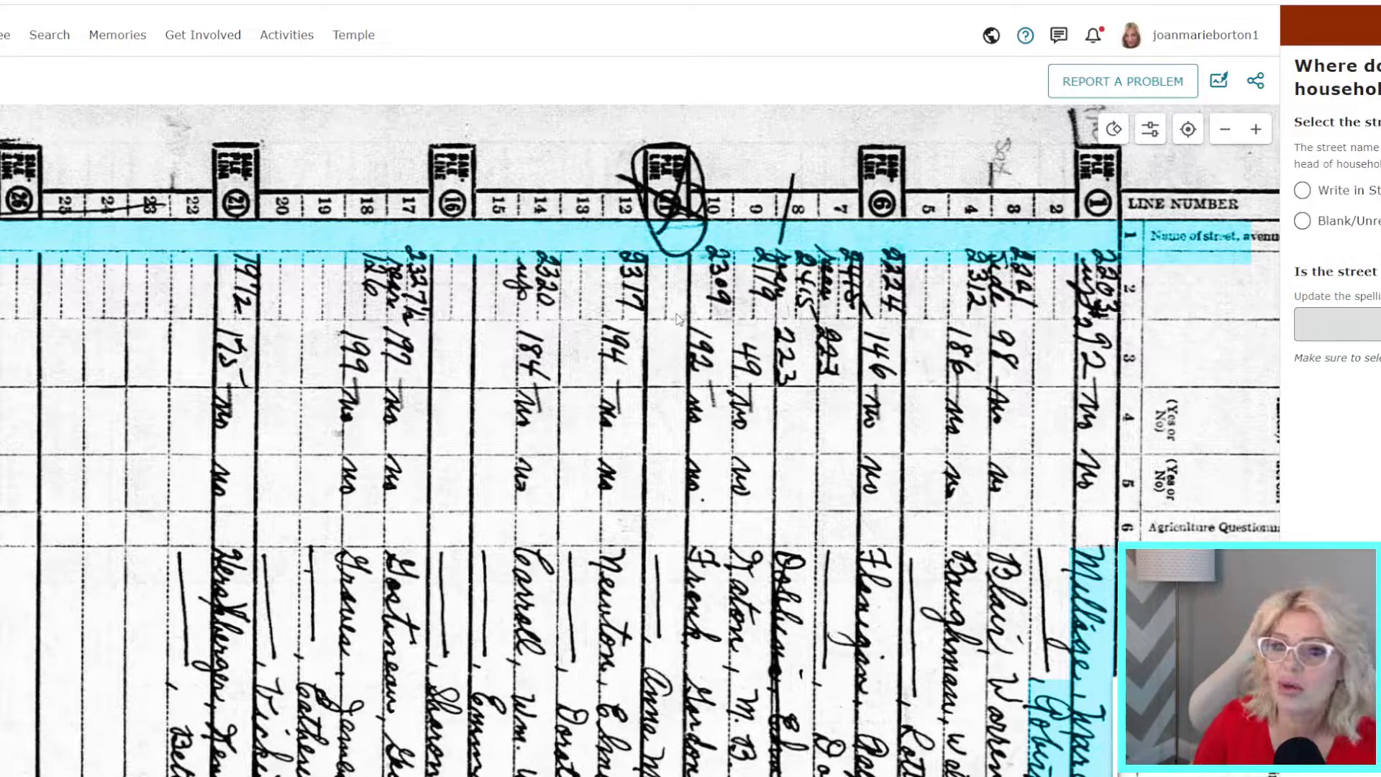
scroll(647, 252, down, 3)
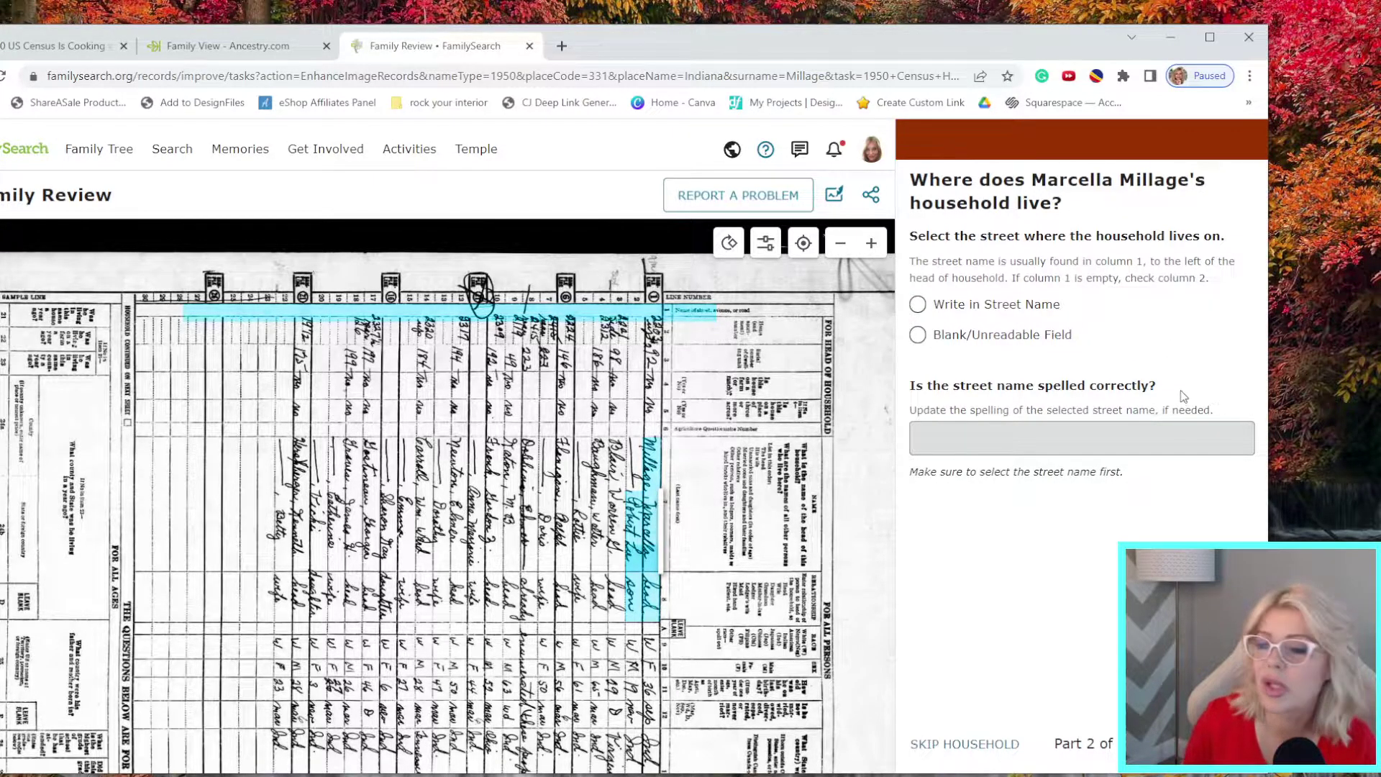
click(918, 334)
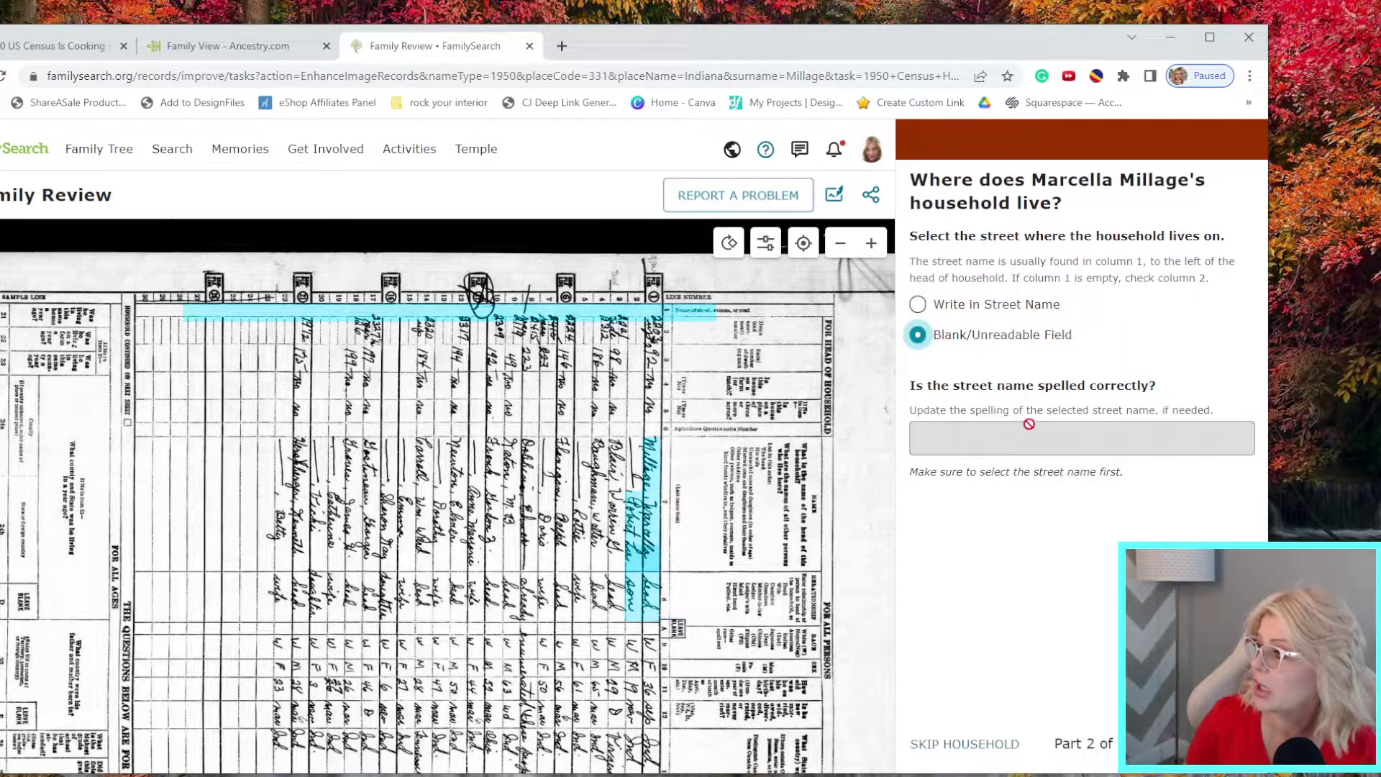
Continue to the household's address information and turn the enlarged census sheet back upright
click(1215, 744)
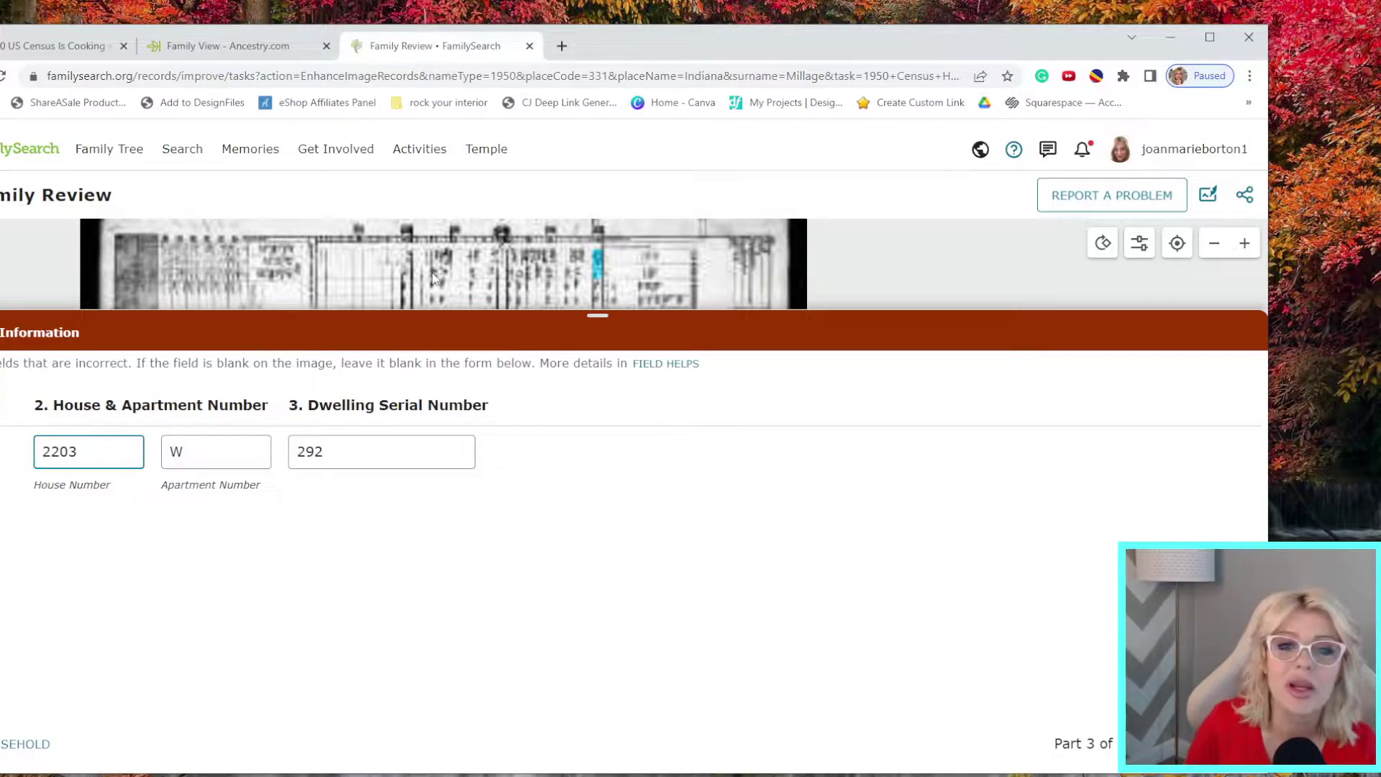
scroll(197, 231, up, 1)
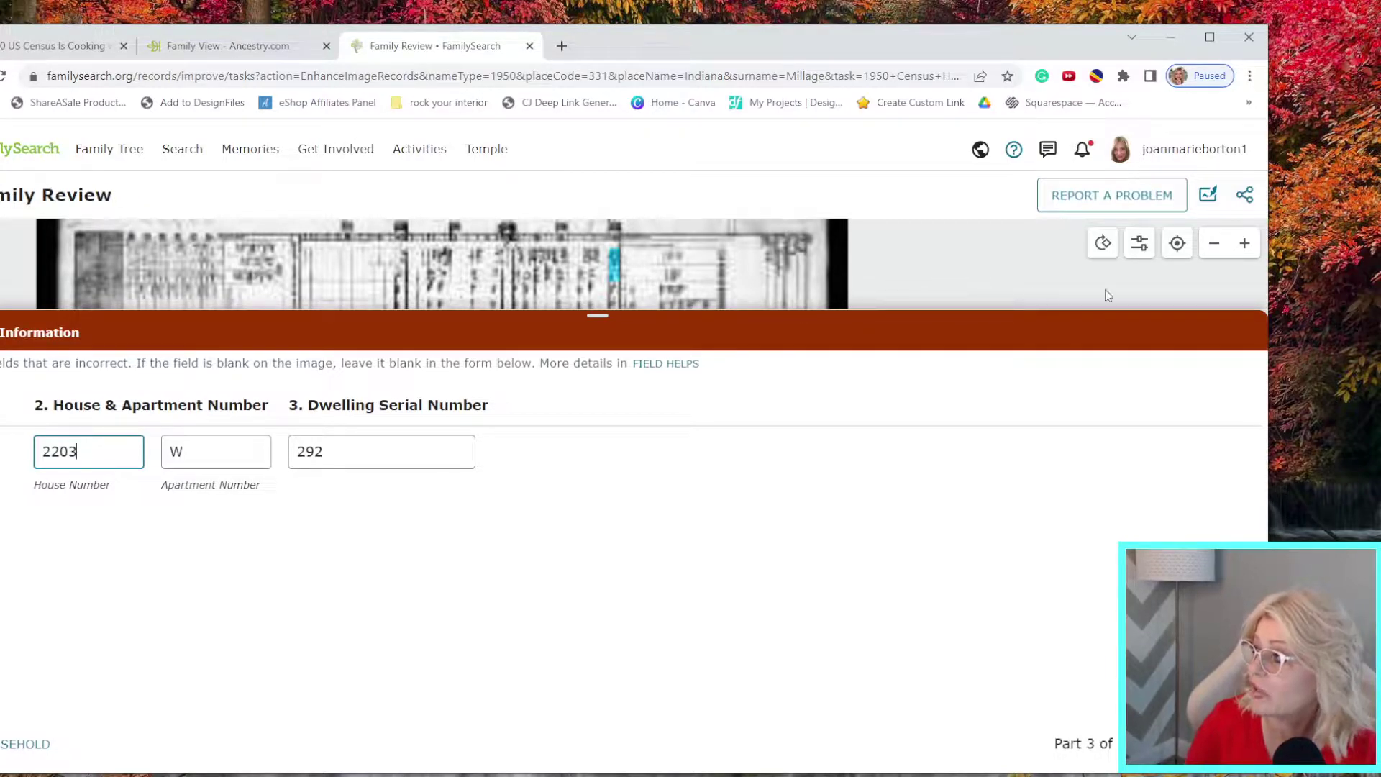
click(1245, 246)
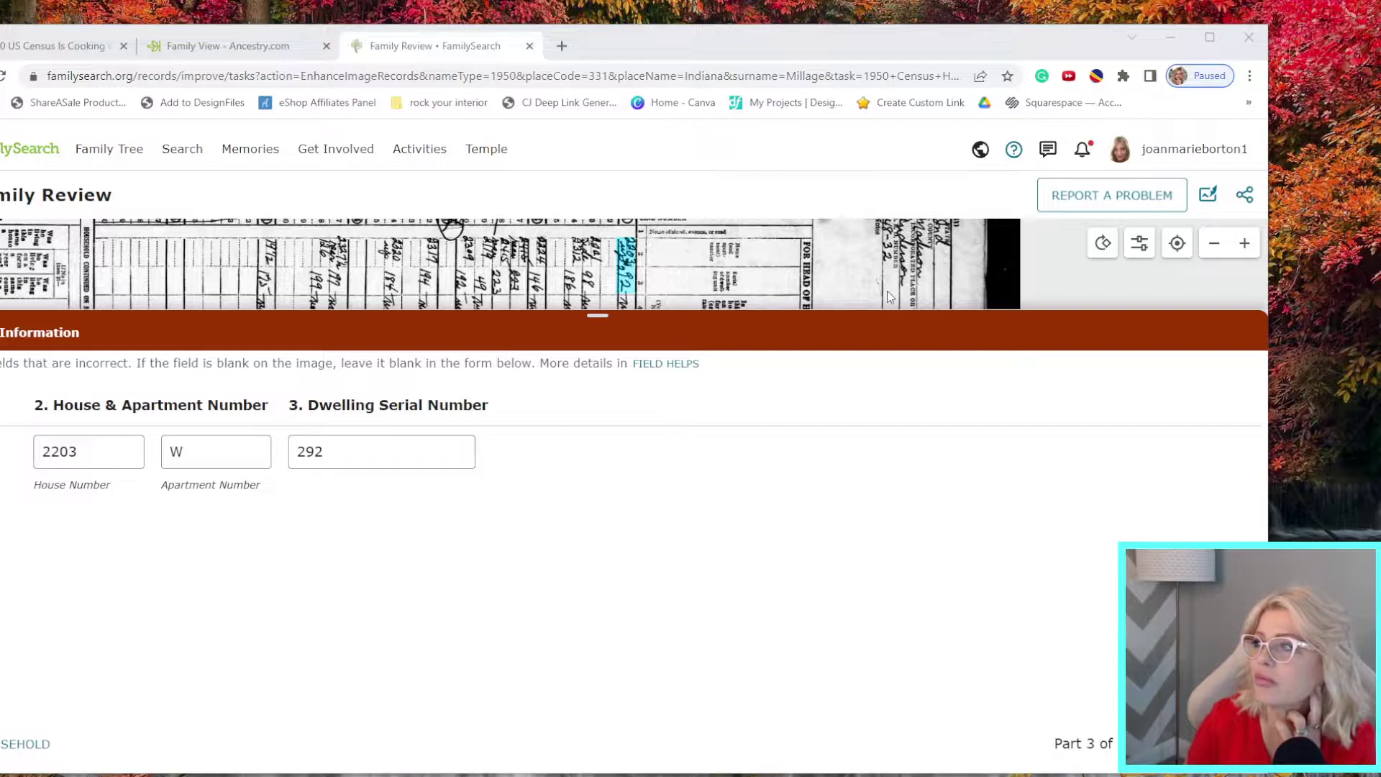
click(1108, 255)
click(1108, 254)
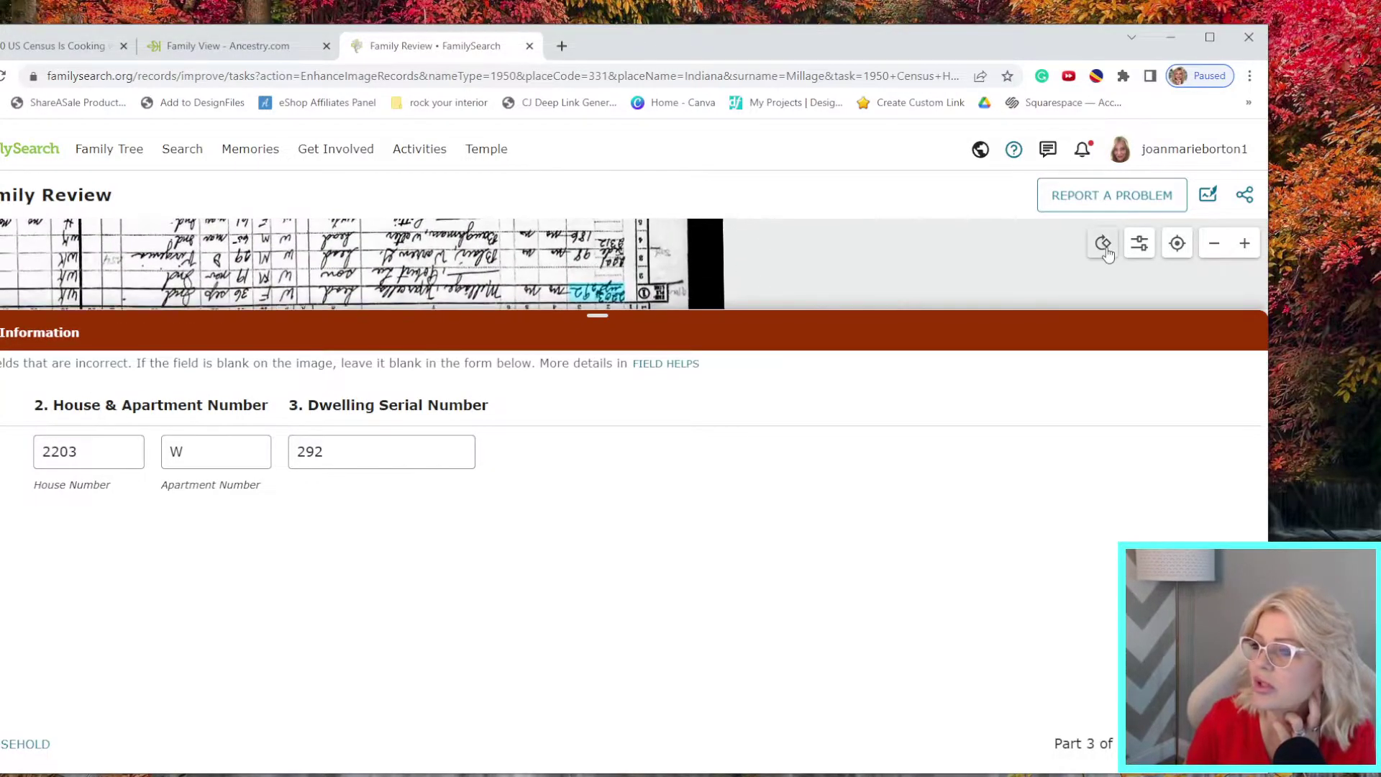
click(1107, 254)
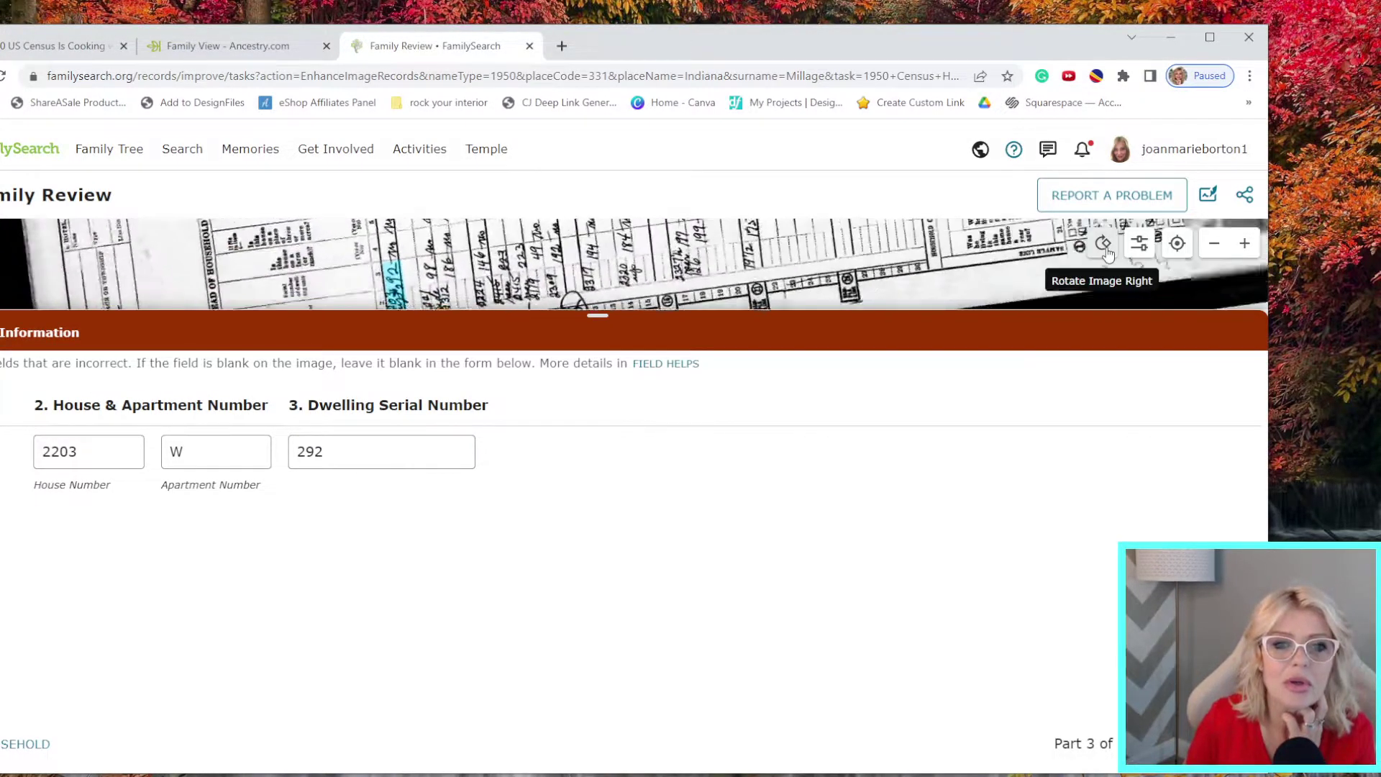
click(1108, 254)
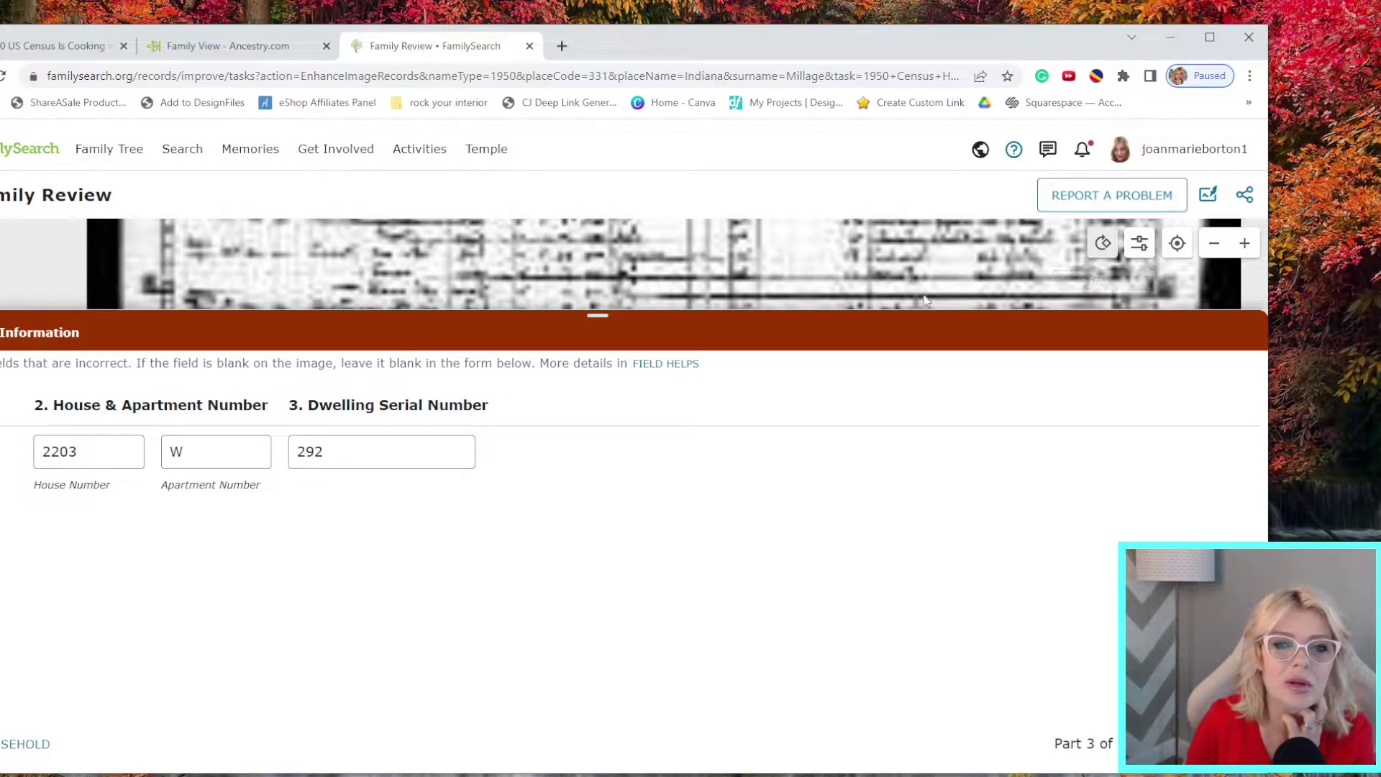
Locate the household's highlighted row on the upright census sheet and adjust the magnification around it
scroll(882, 285, down, 2)
drag(882, 285, 896, 420)
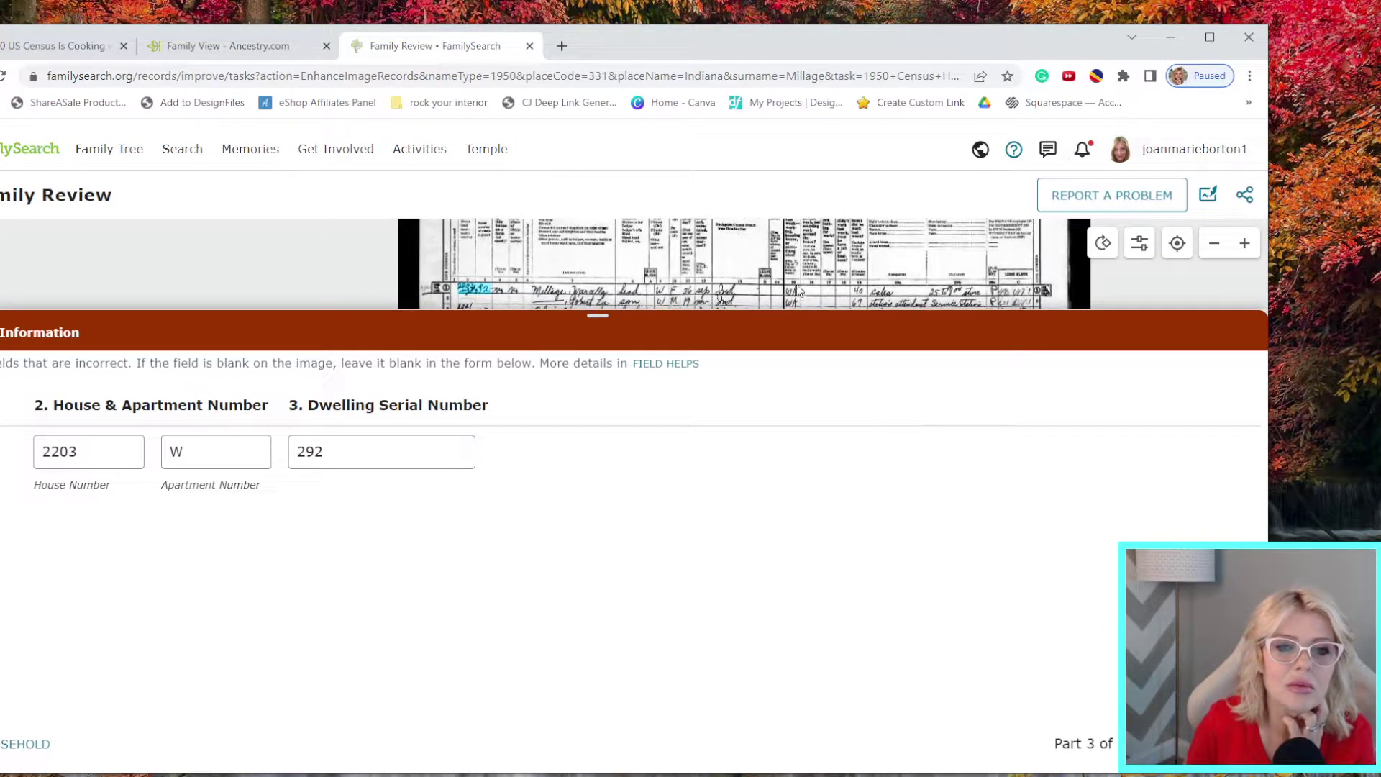
scroll(797, 281, up, 3)
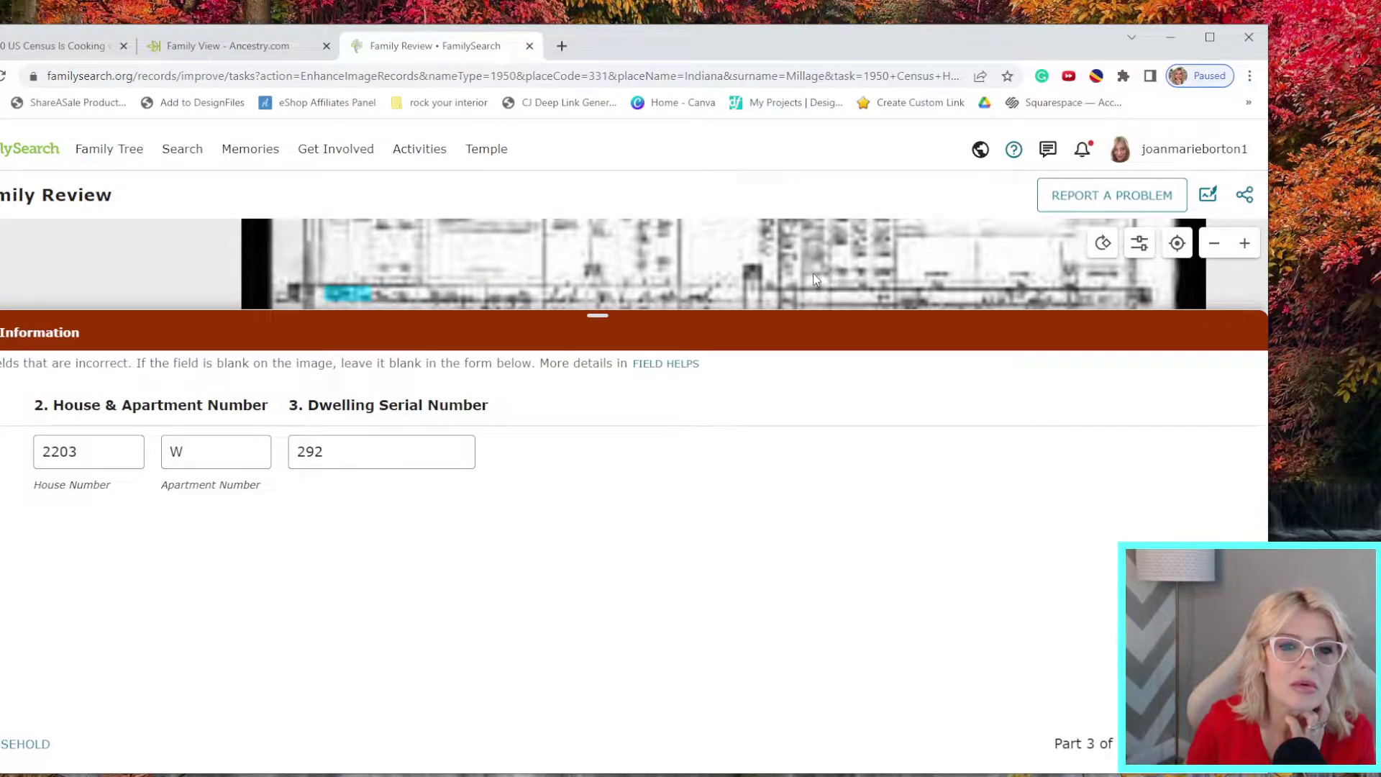
drag(813, 273, 823, 271)
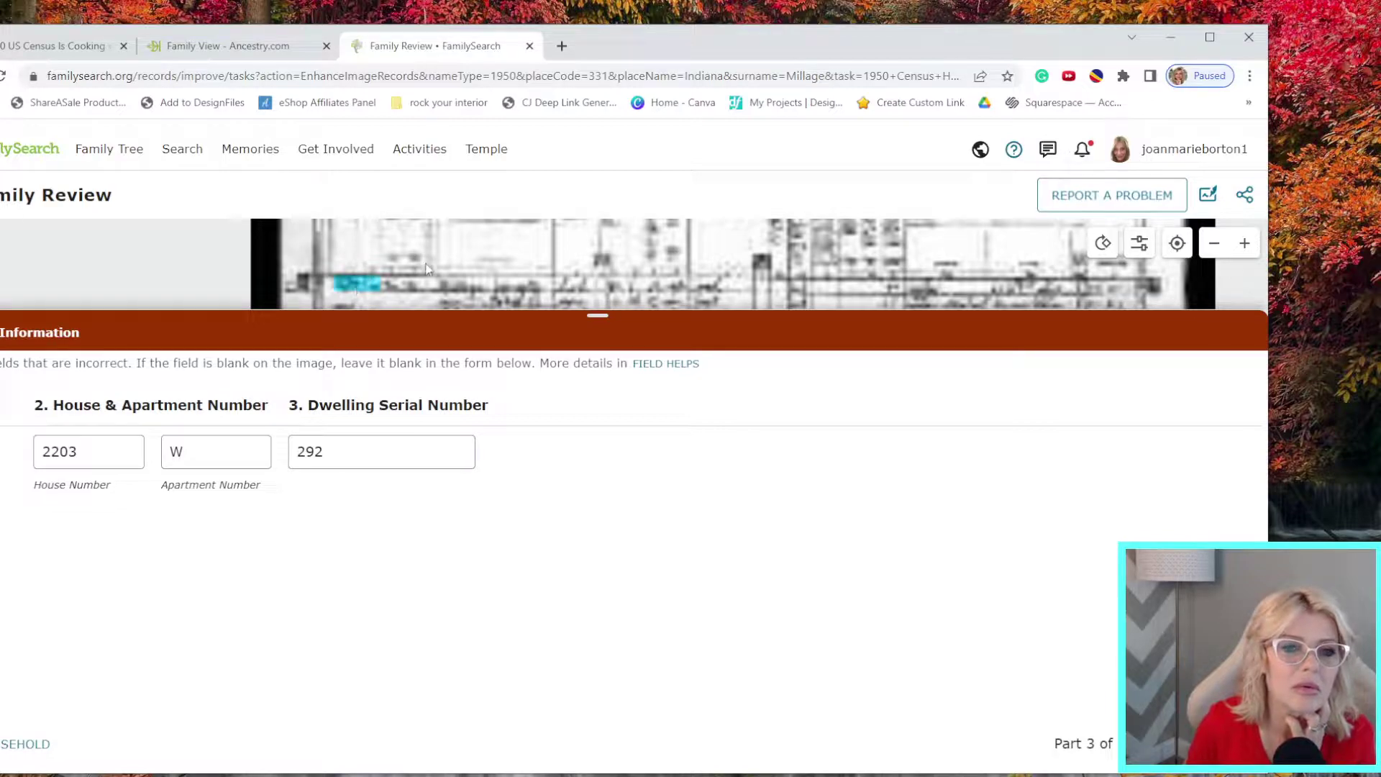
scroll(425, 265, up, 2)
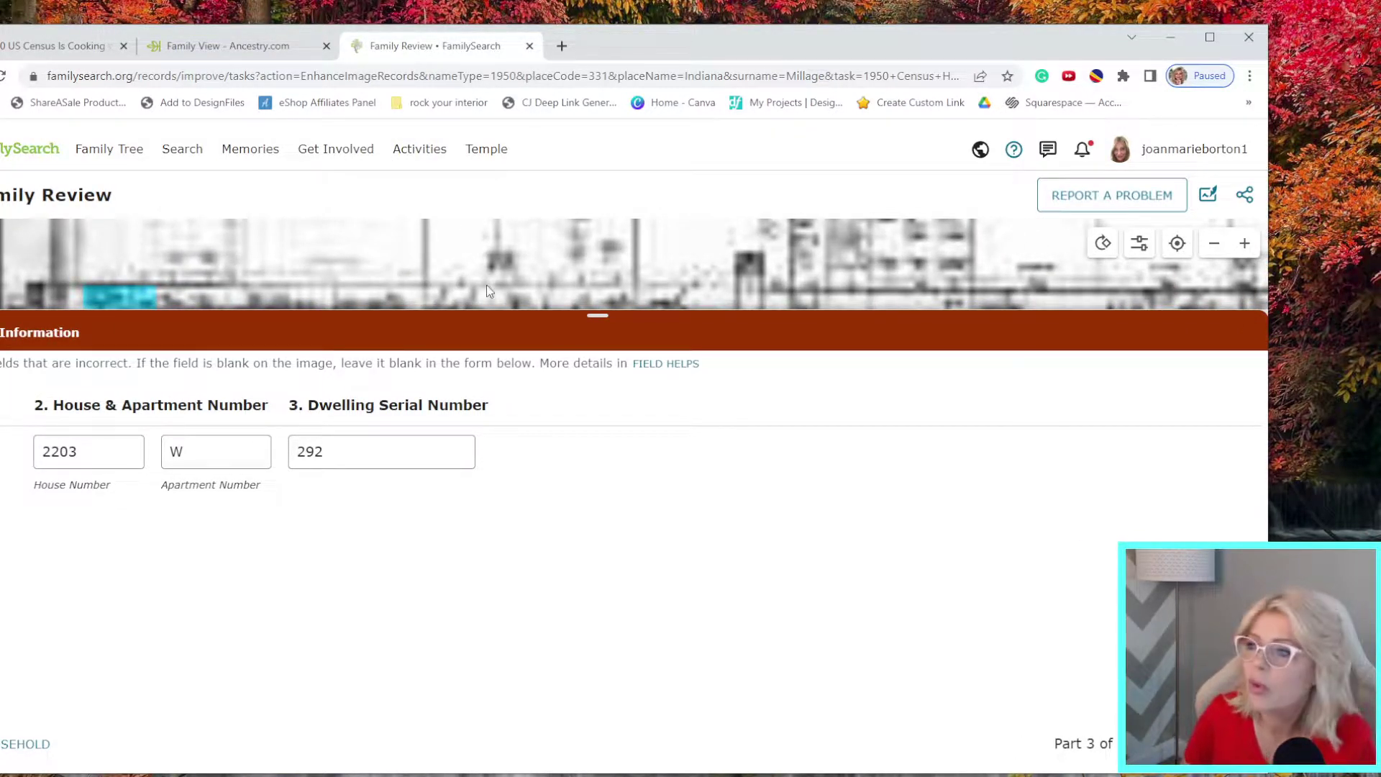
scroll(503, 281, down, 3)
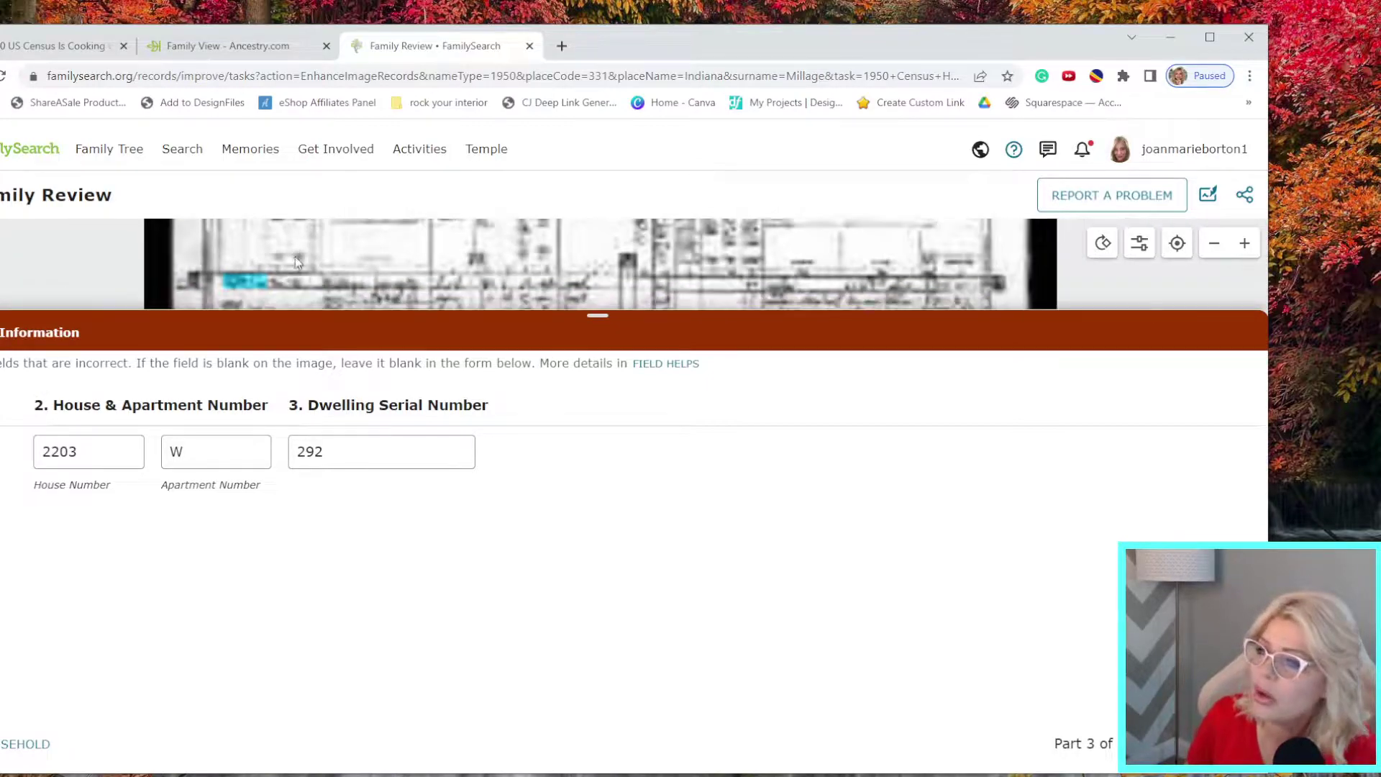
scroll(318, 278, down, 2)
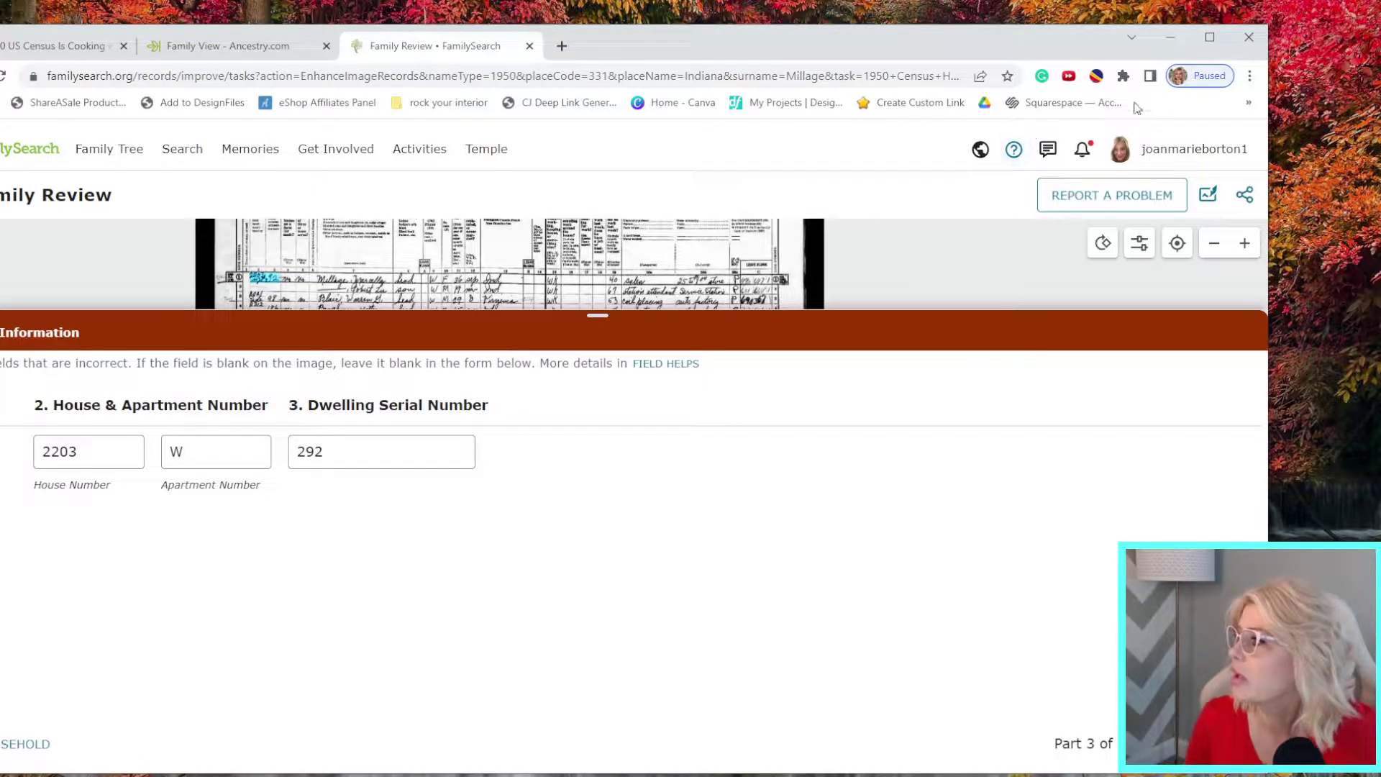
Maximize the window and examine an enlarged view of the household's handwritten entries in columns 2 and 3
click(1210, 37)
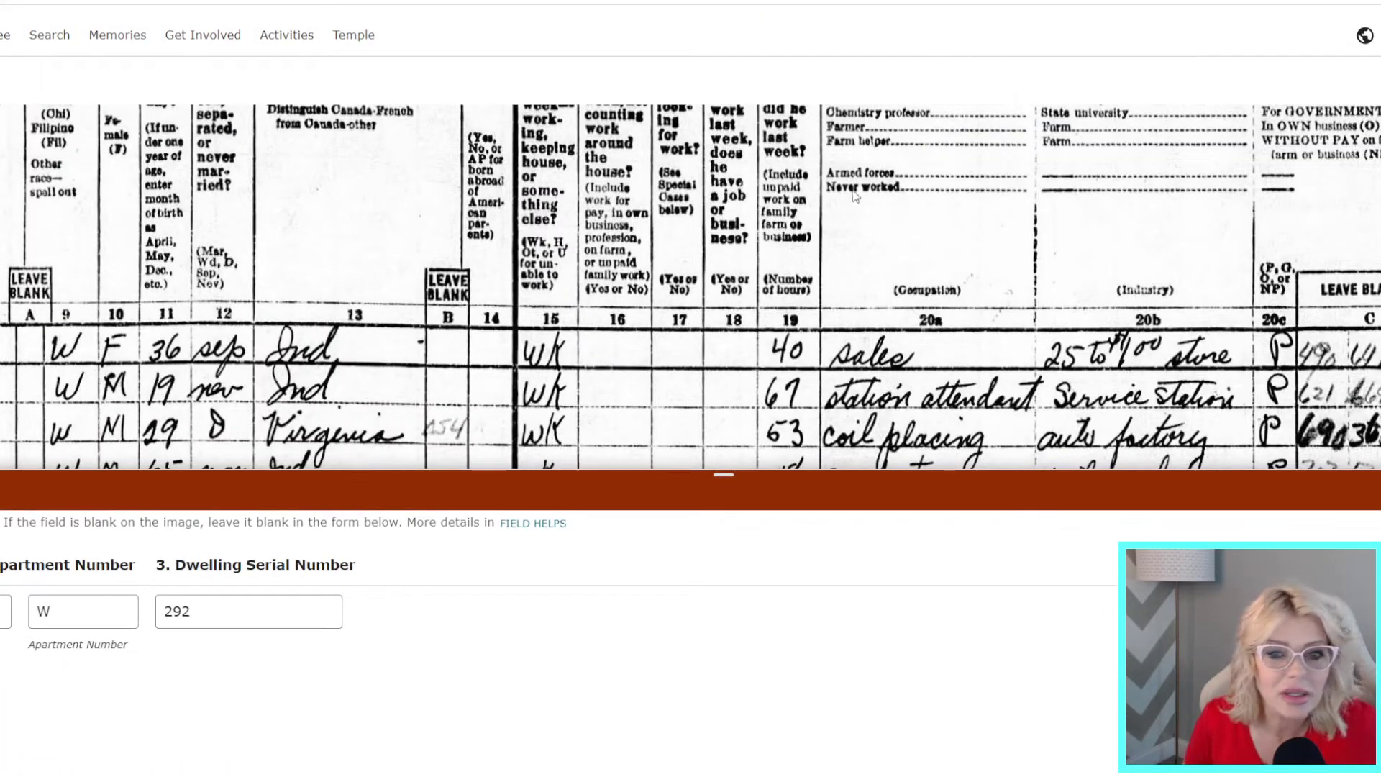
drag(754, 255, 1016, 279)
drag(554, 270, 944, 248)
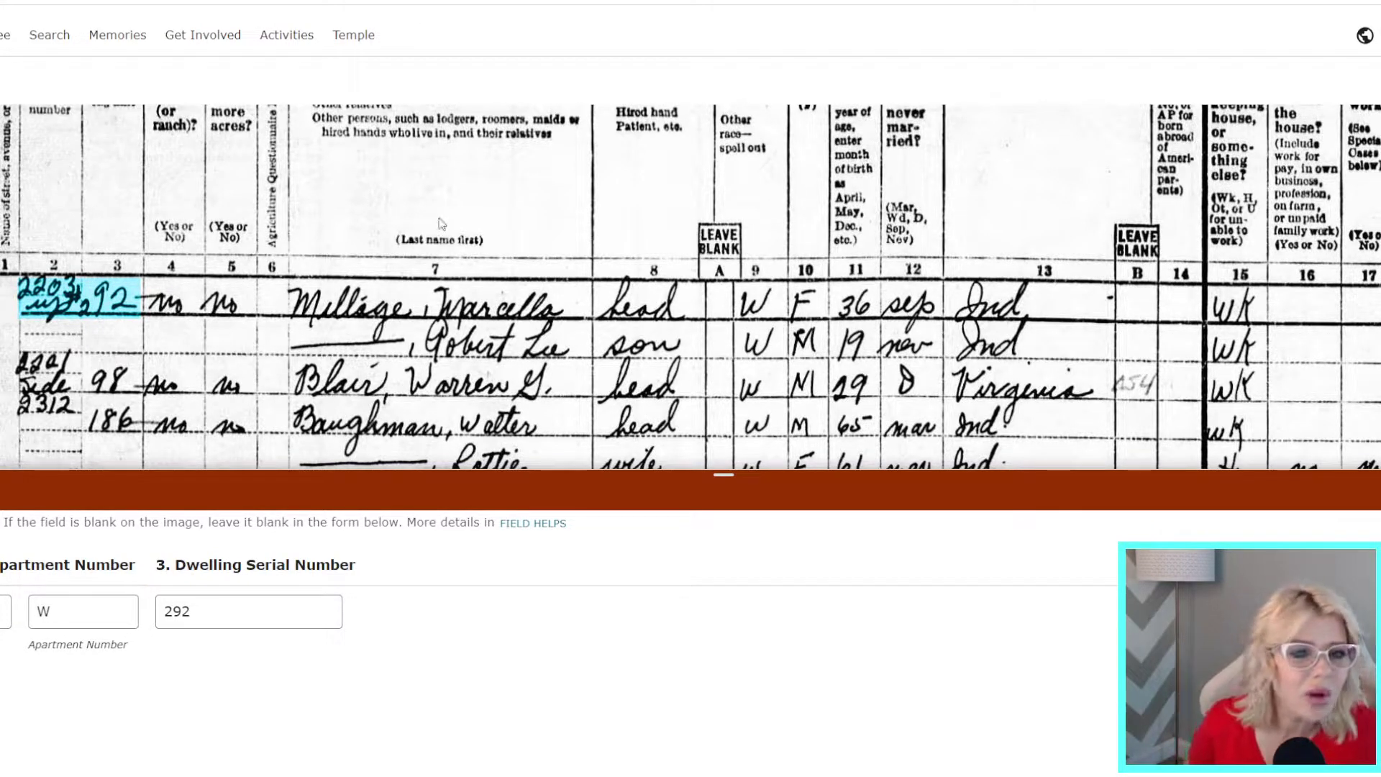
scroll(576, 254, up, 4)
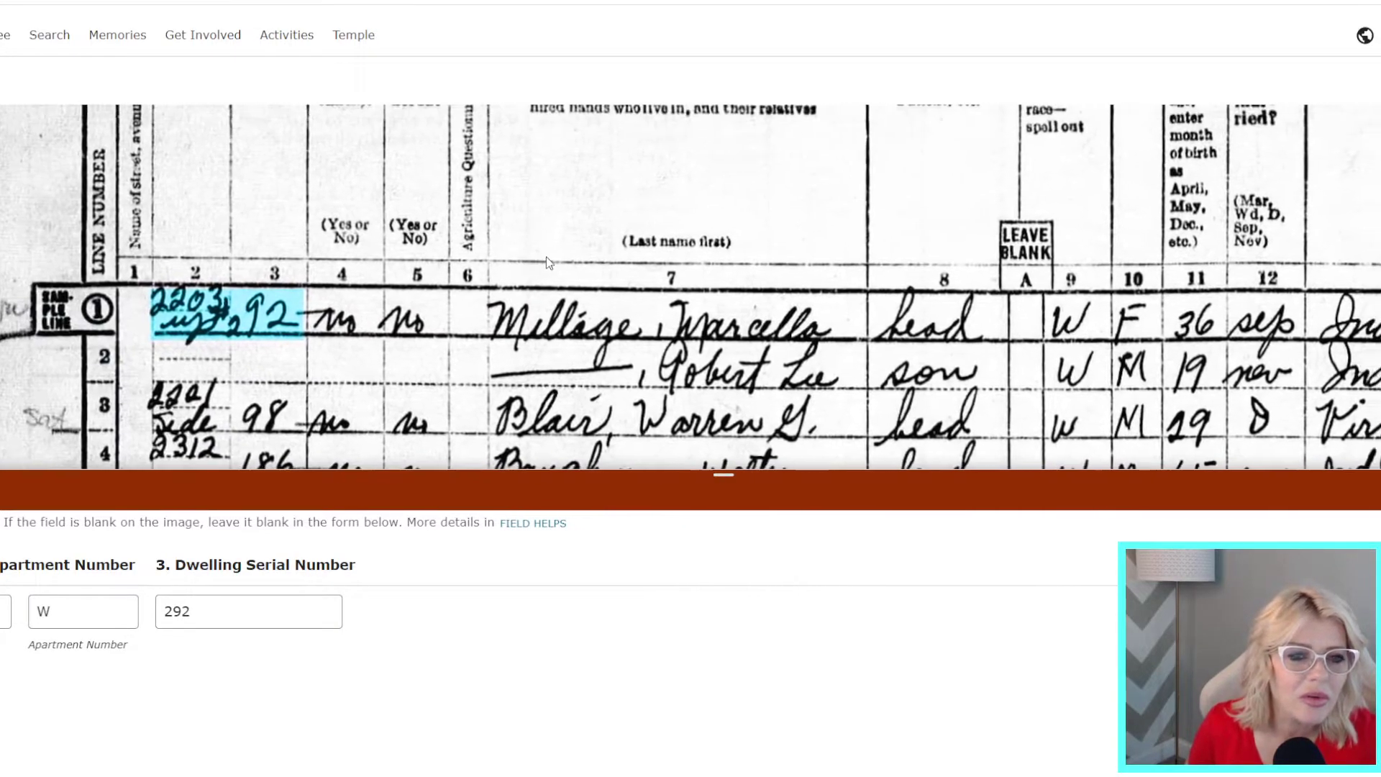
scroll(425, 272, up, 2)
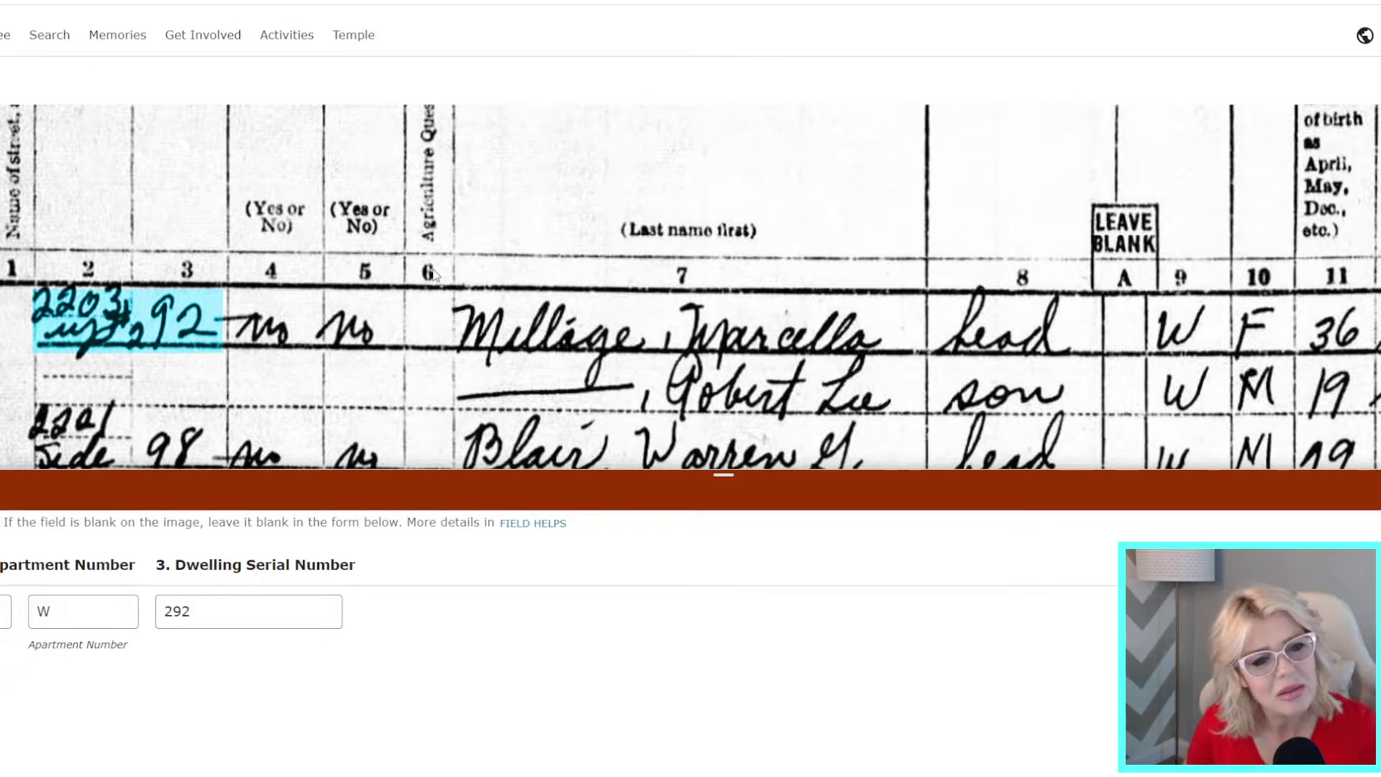
drag(434, 273, 453, 282)
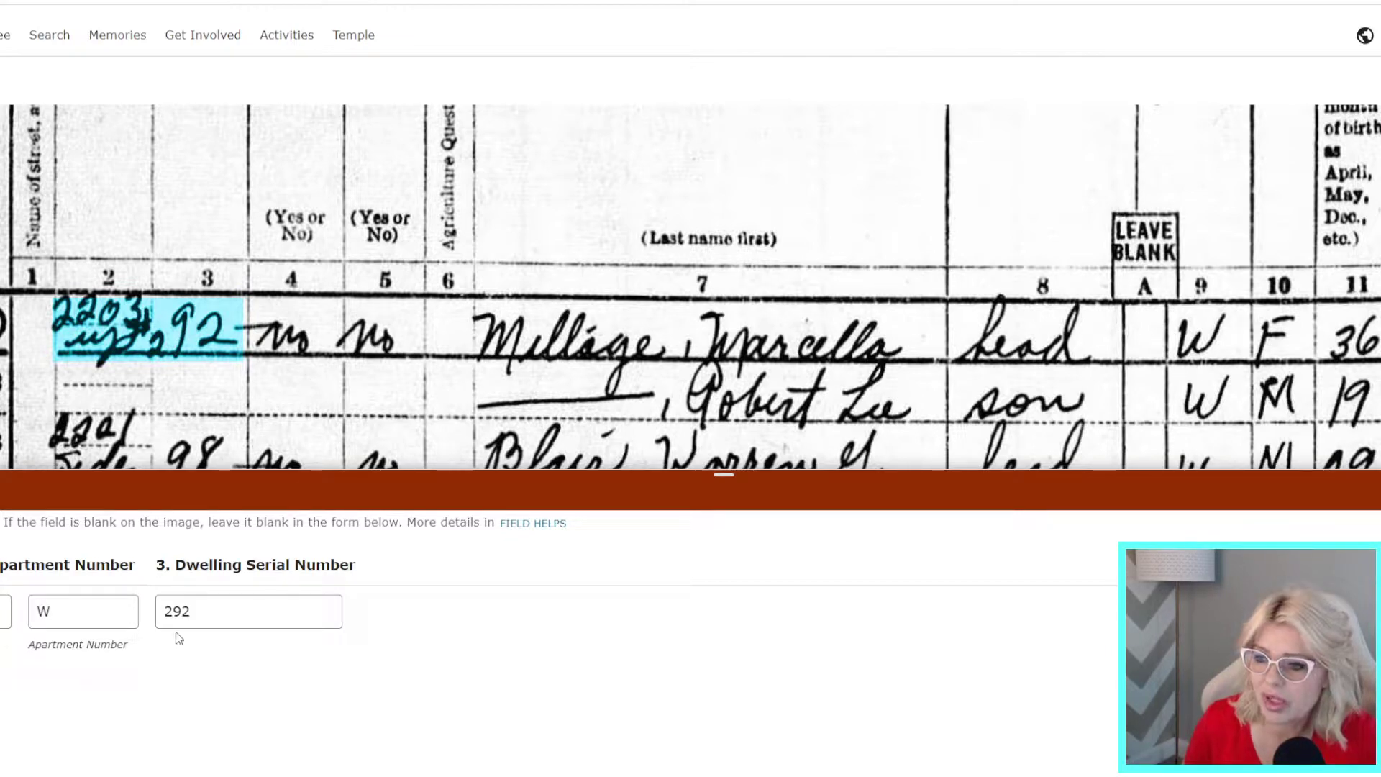
Replace the apartment number with 2 and compare the dwelling serial number with the handwritten entry in column 3
click(112, 607)
key(BackSpace)
text(2)
click(283, 607)
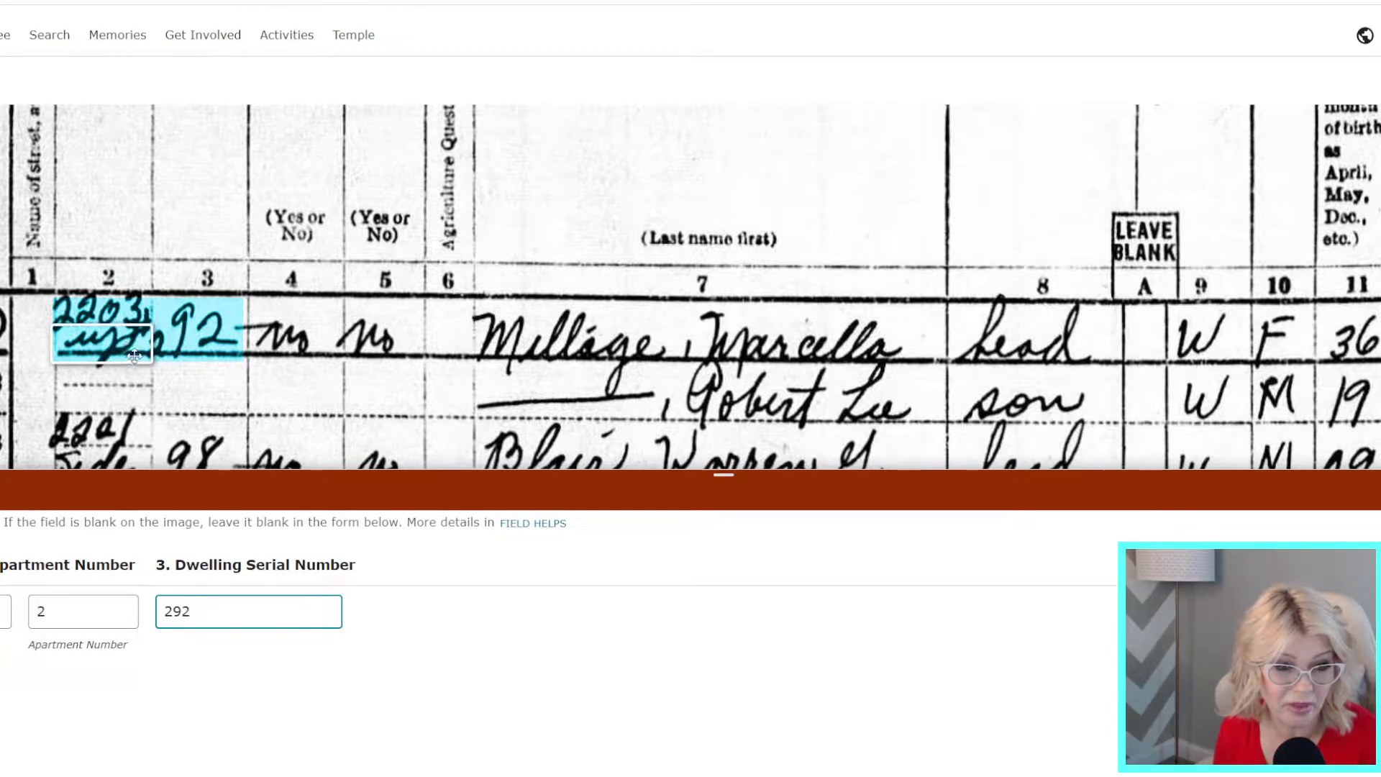
scroll(169, 347, down, 2)
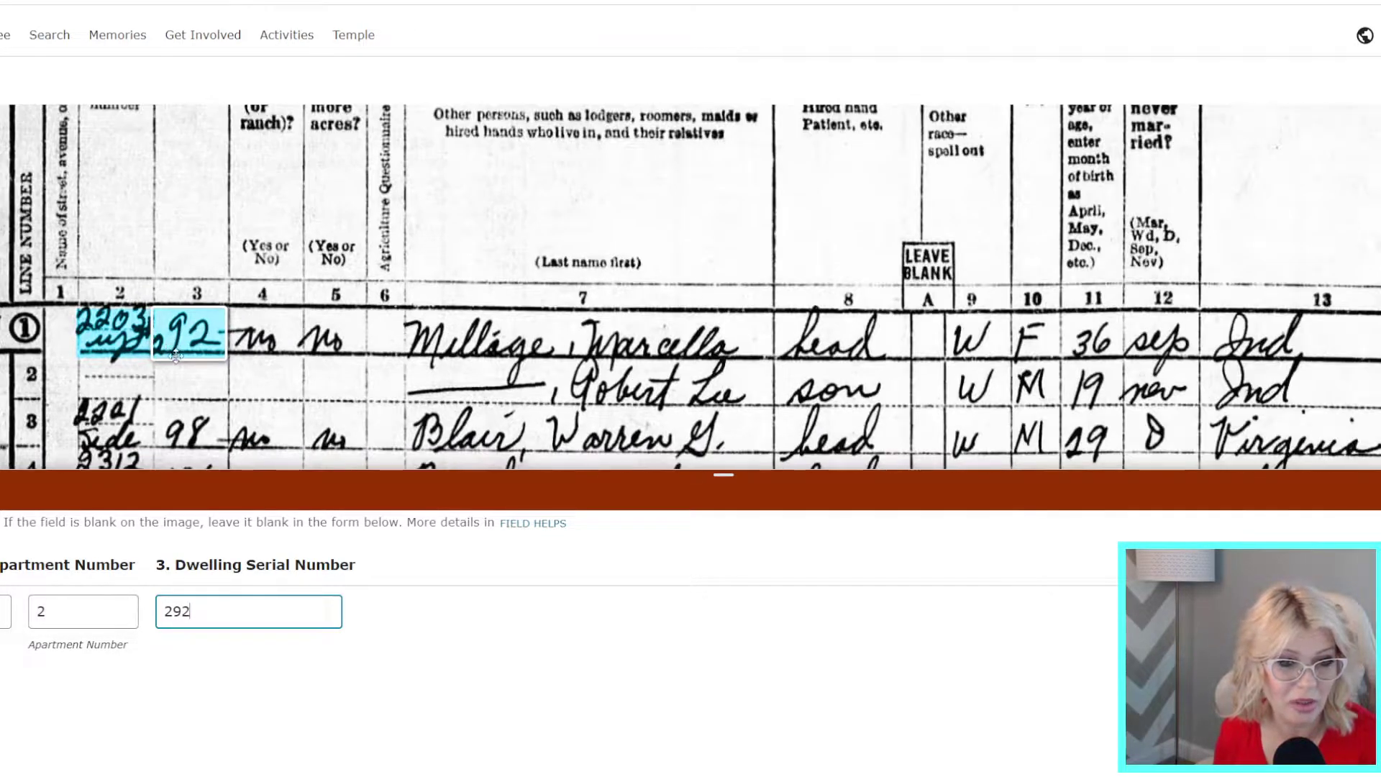
drag(212, 409, 176, 273)
drag(119, 393, 165, 525)
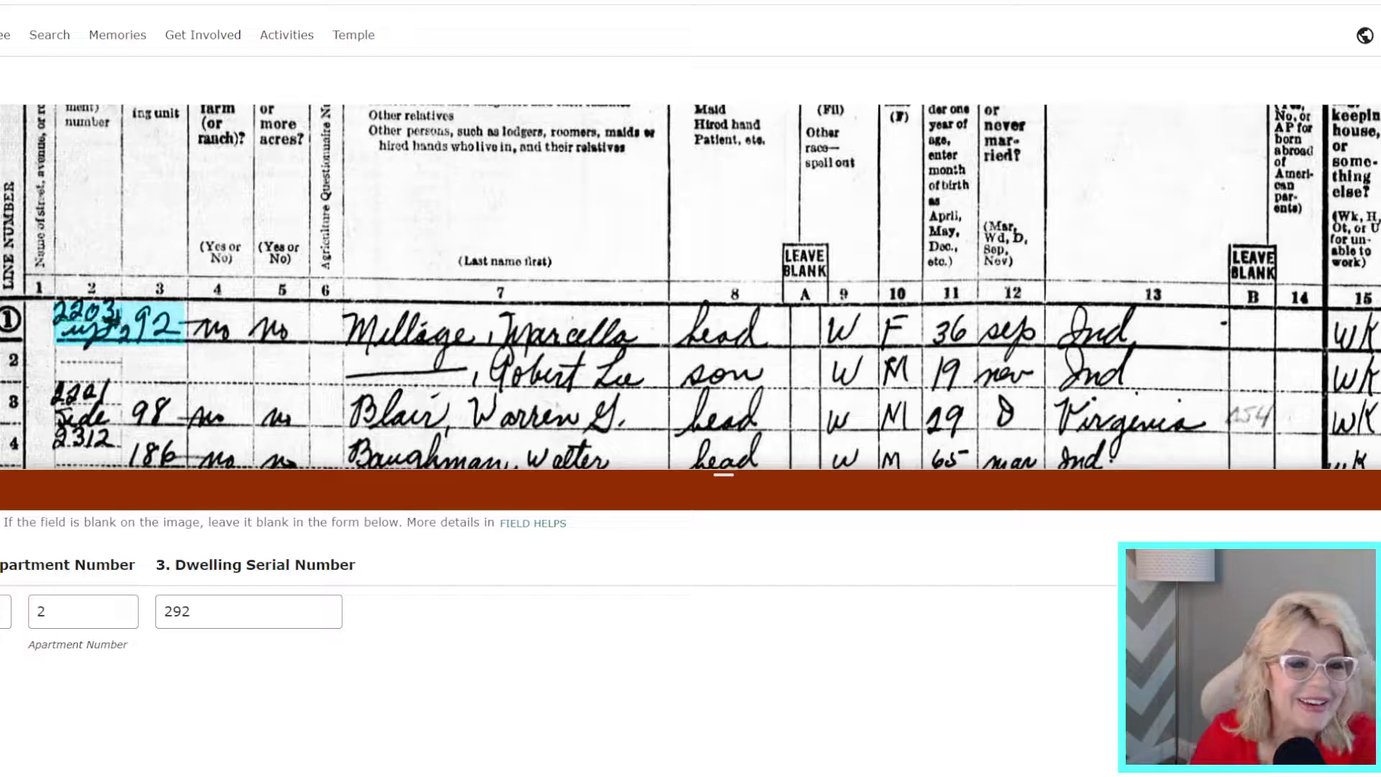
Clear the apartment number and compare the household's handwritten numbers in columns 2 and 3 with the rows below
drag(94, 612, 14, 613)
key(BackSpace)
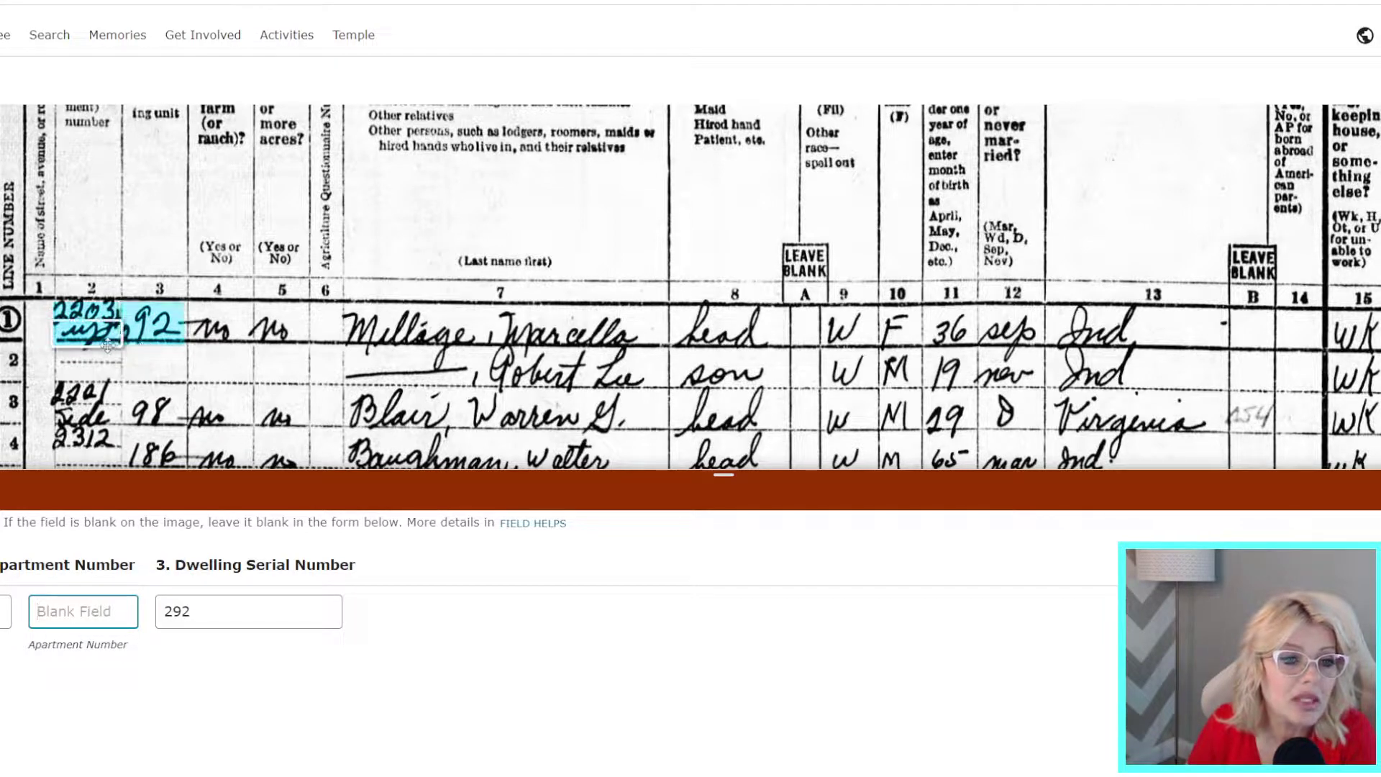
click(173, 386)
scroll(172, 385, down, 3)
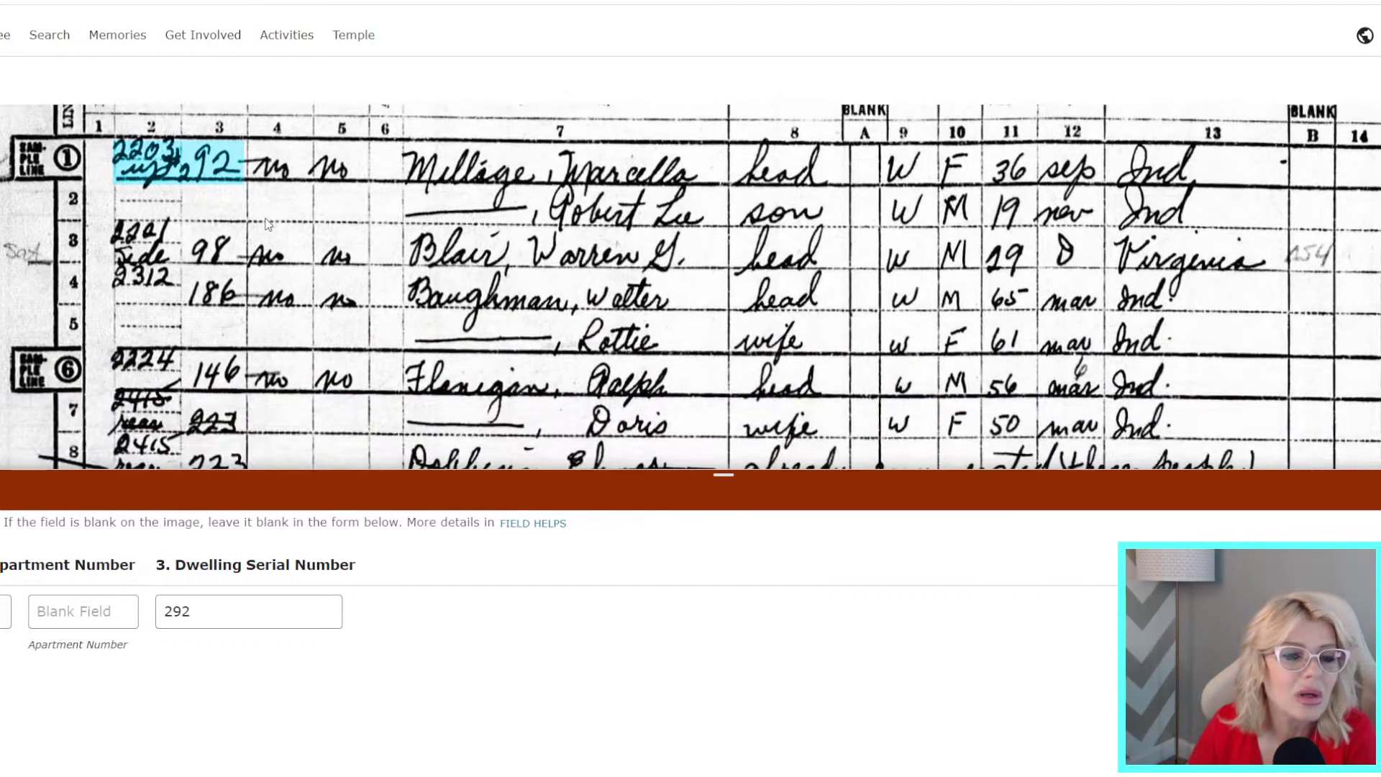
scroll(248, 299, down, 3)
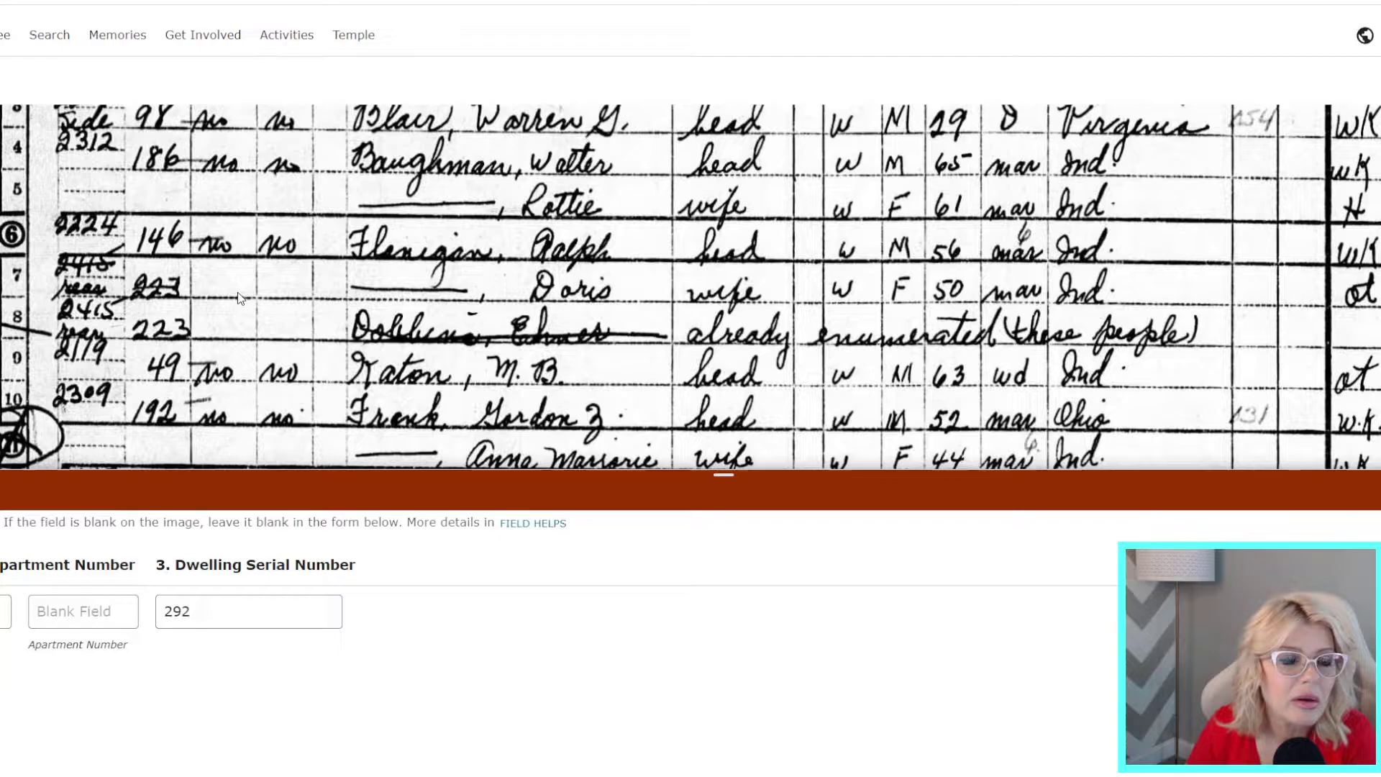
drag(239, 297, 253, 406)
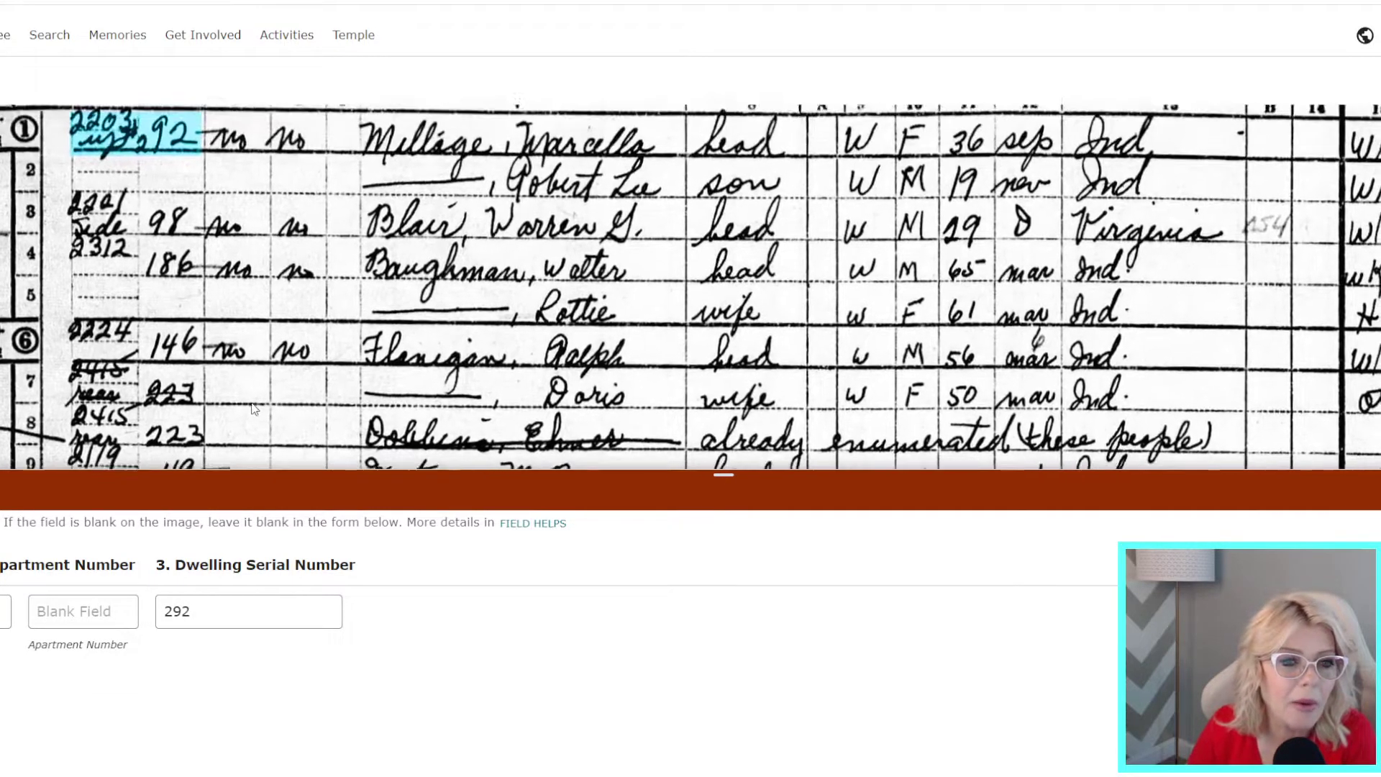
scroll(202, 415, up, 3)
scroll(202, 415, up, 5)
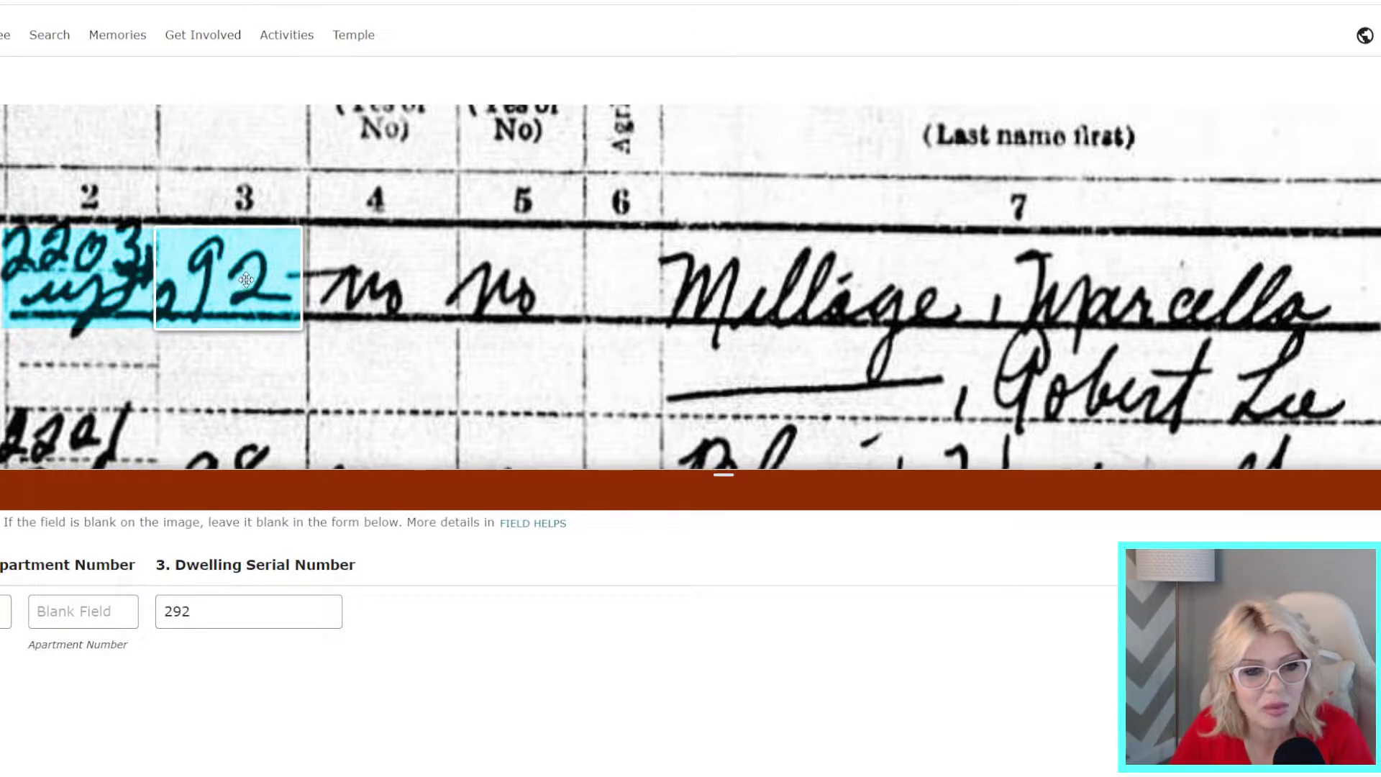
drag(277, 376, 164, 316)
scroll(271, 278, down, 2)
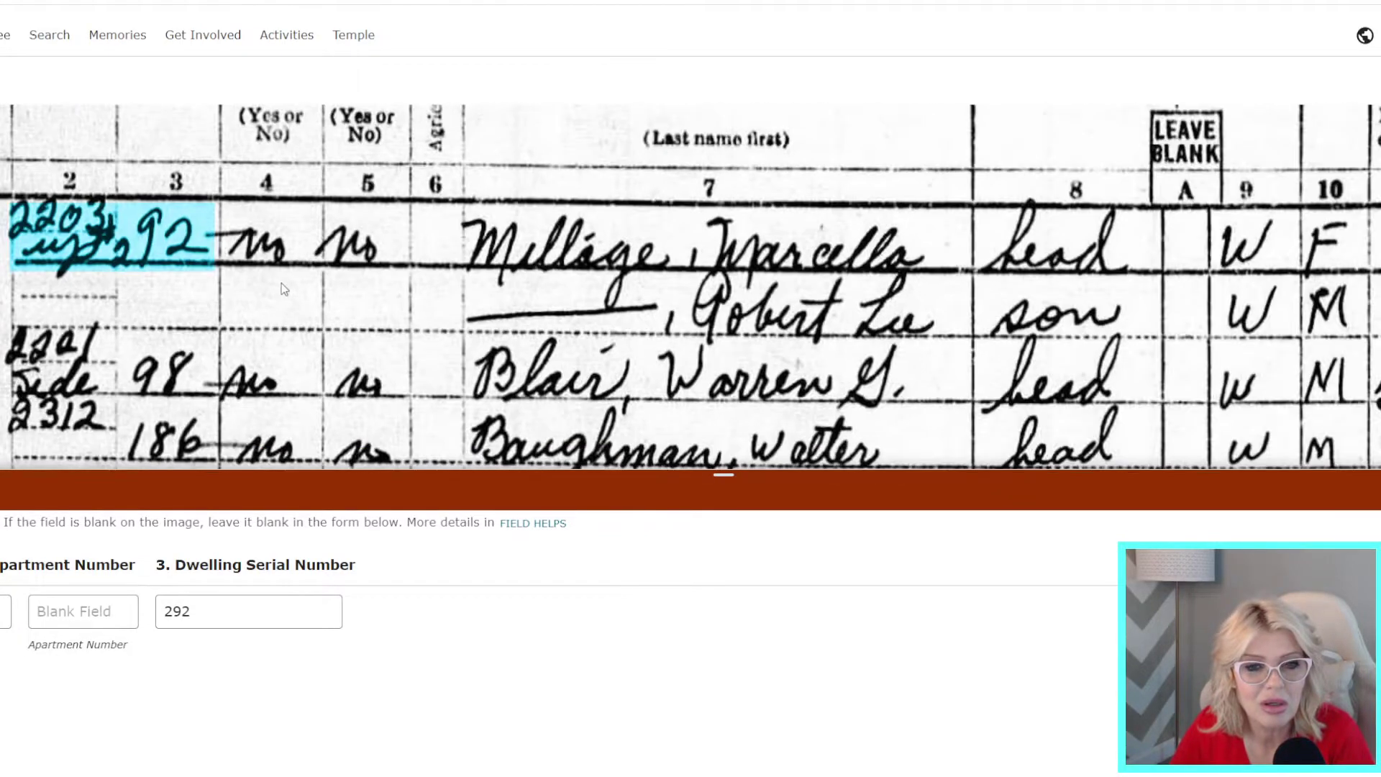
scroll(296, 289, down, 3)
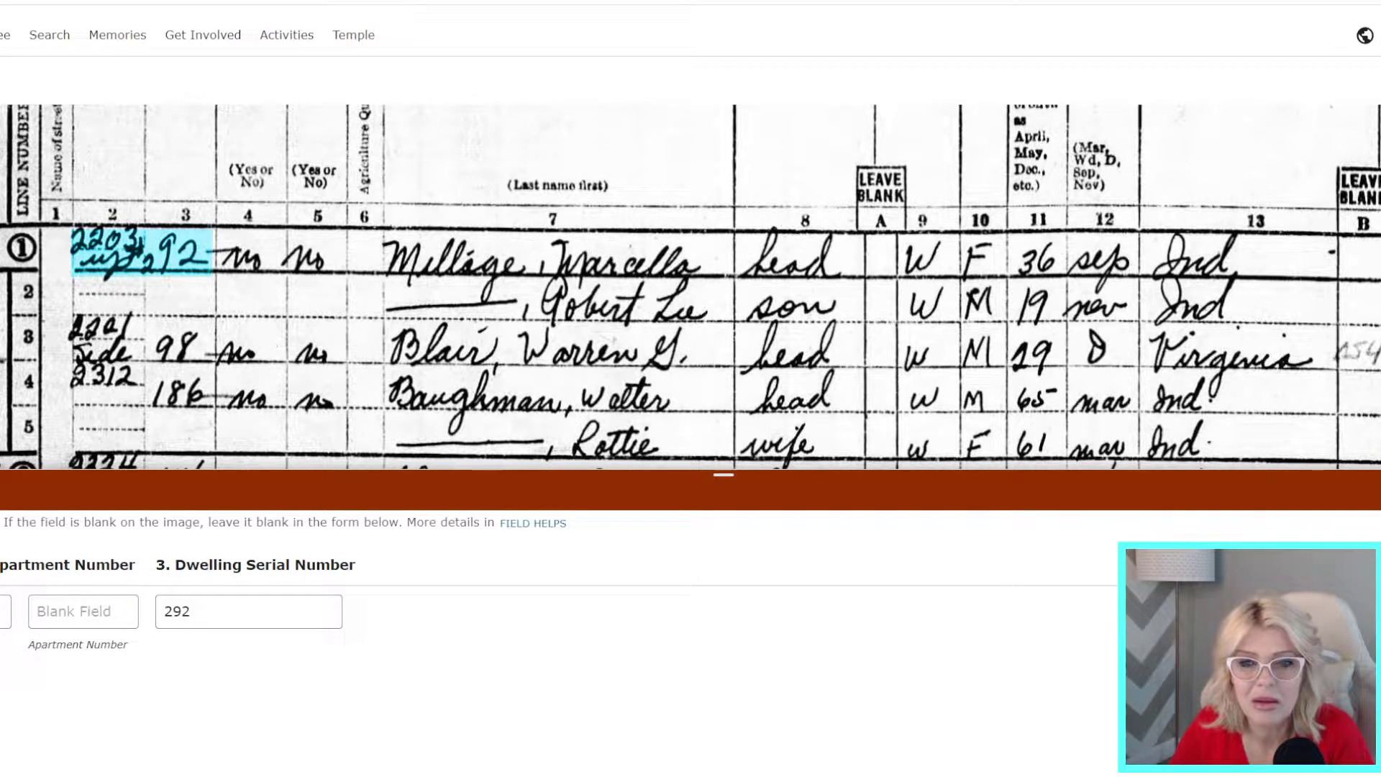
Set the apartment number to 2 and the dwelling serial number to 92
click(63, 622)
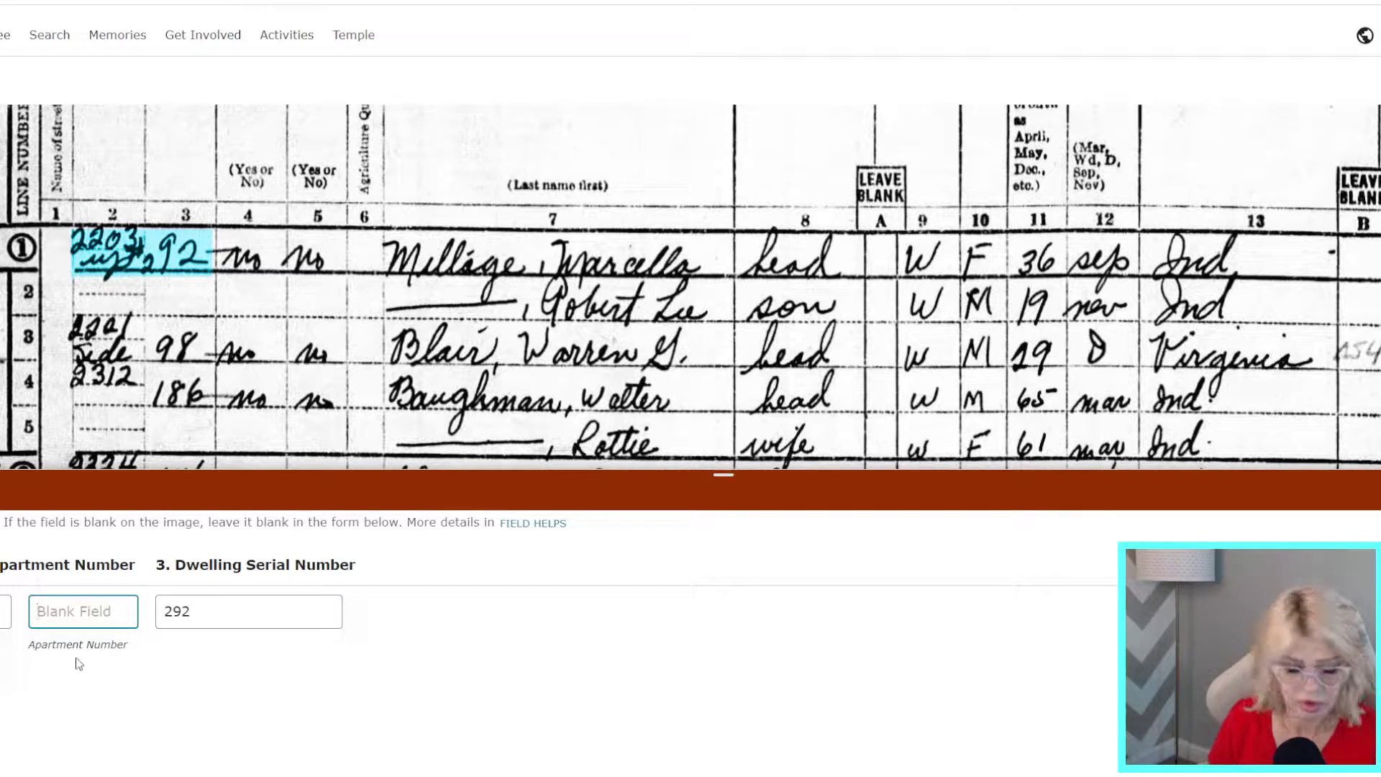
text(2)
click(172, 613)
key(BackSpace)
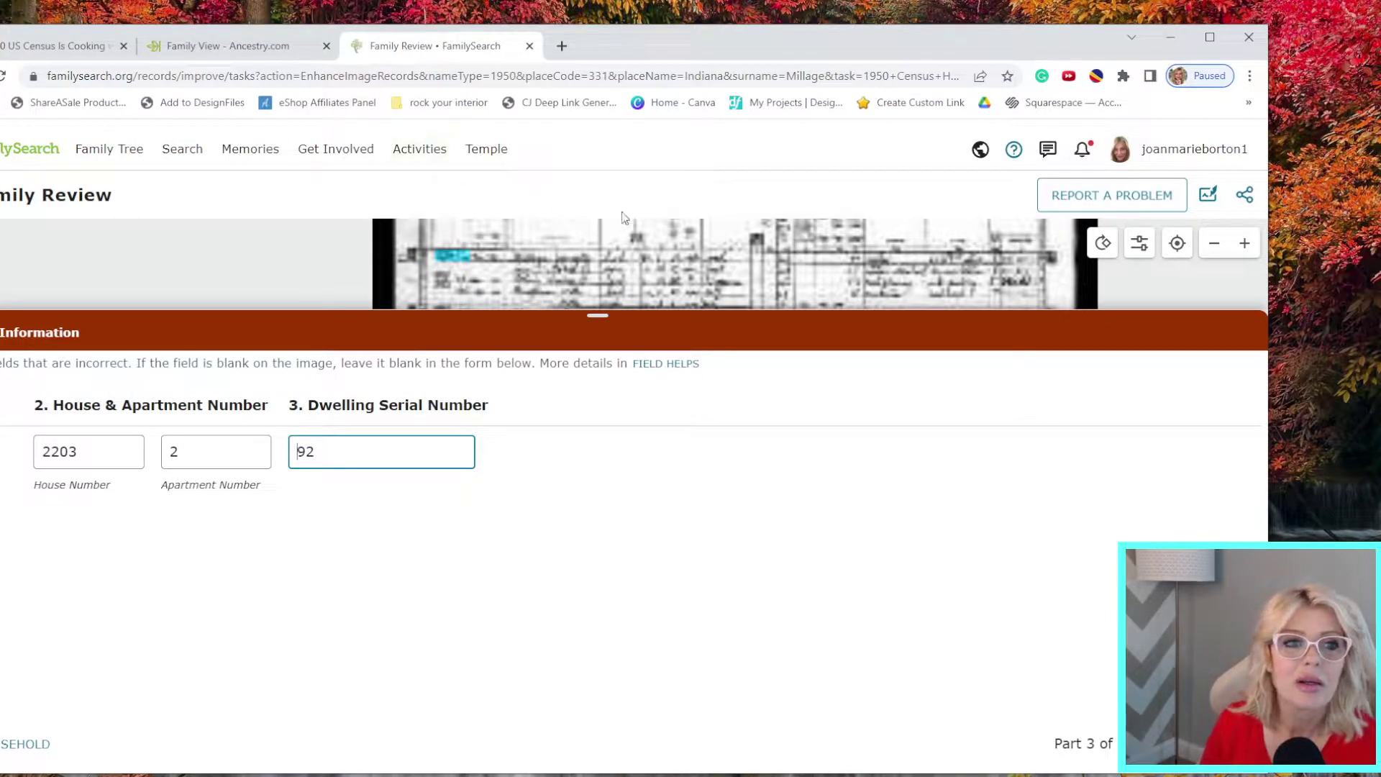
Start a problem report for this household and choose Other as the type of issue
click(1055, 205)
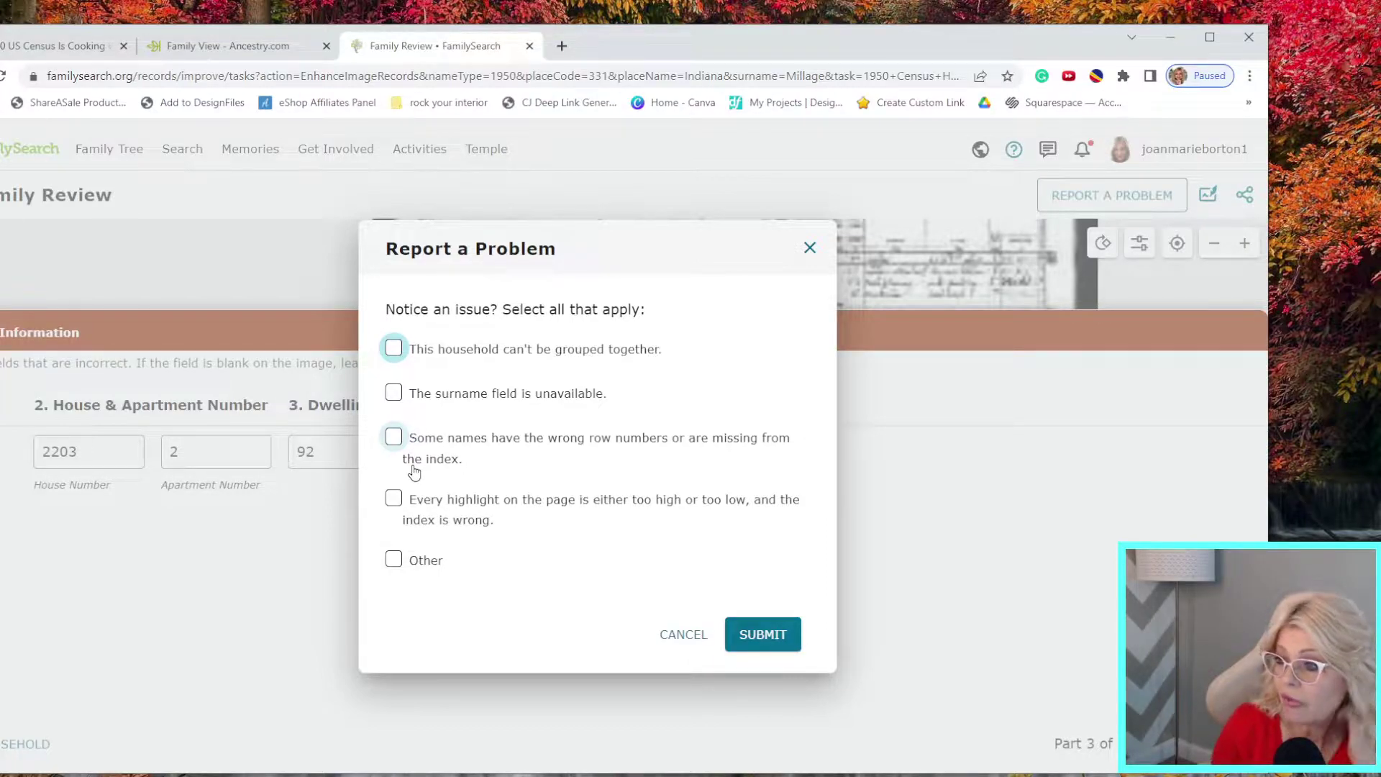
click(394, 561)
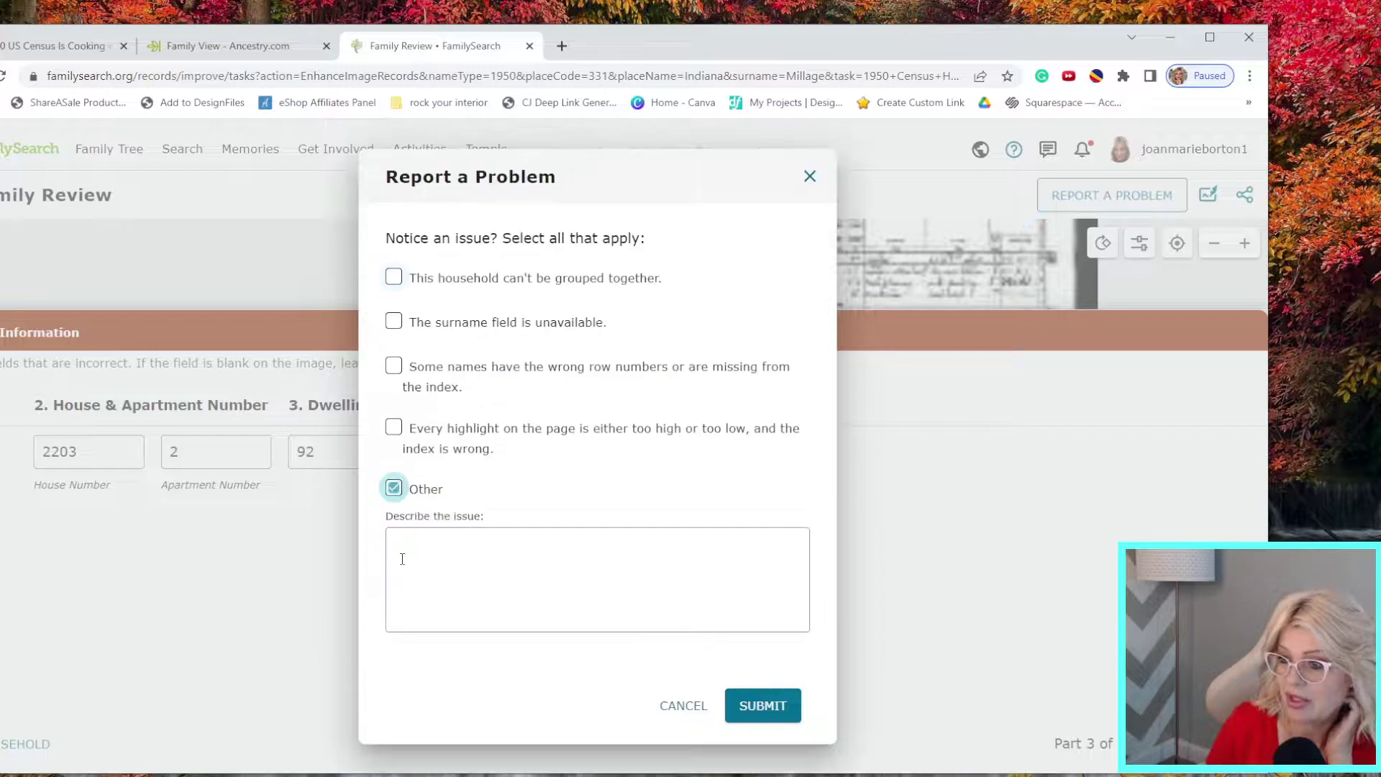
click(468, 549)
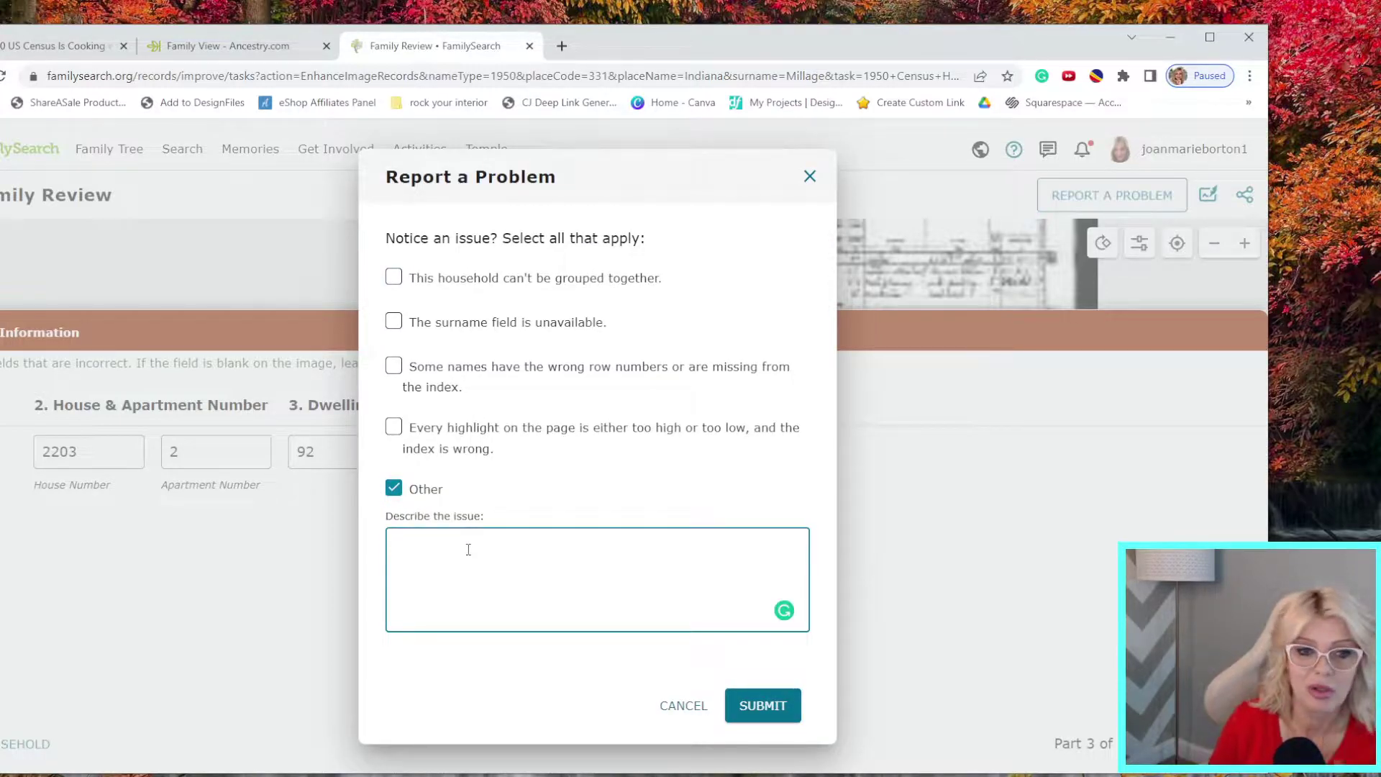
Describe the issue as "I can't tell if there's a apartment number."
text(Im)
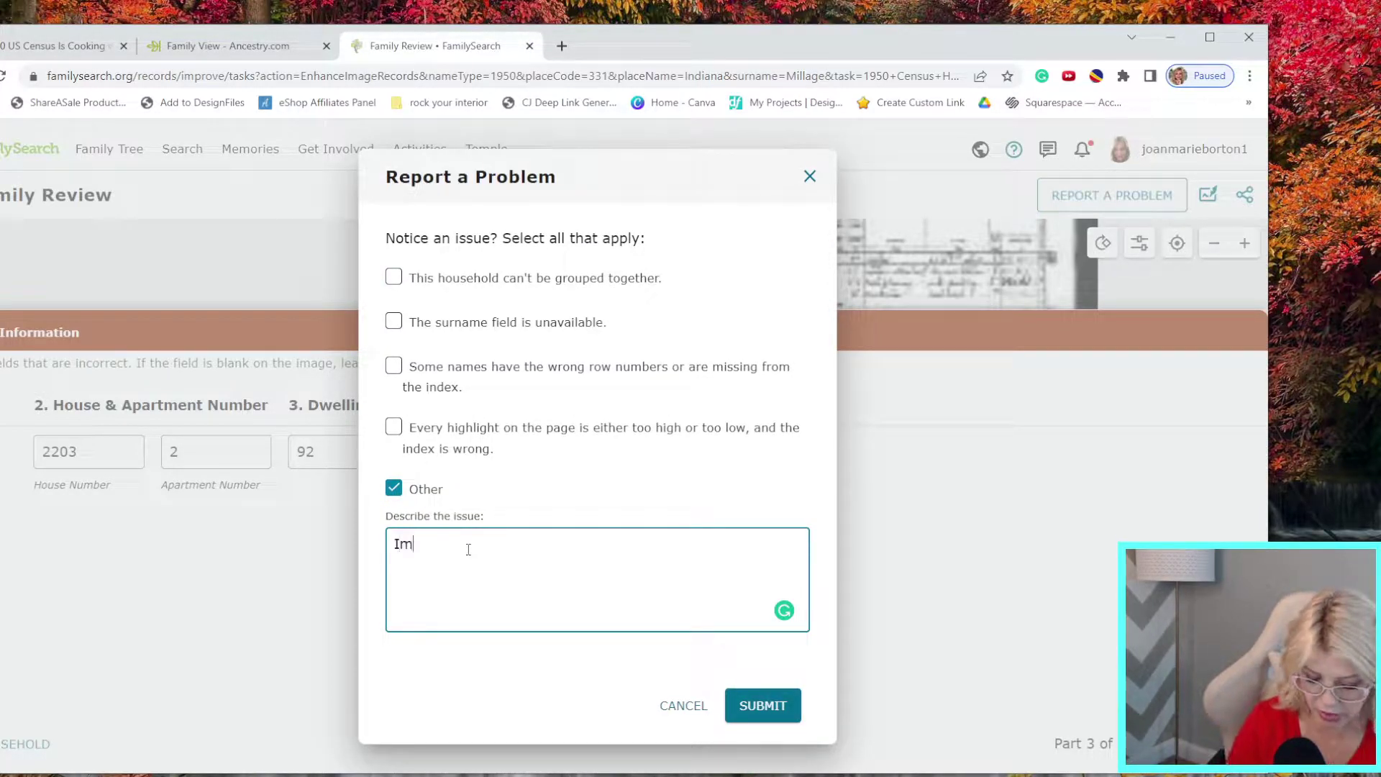
text(')
key(BackSpace)
key(BackSpace)
key(BackSpace)
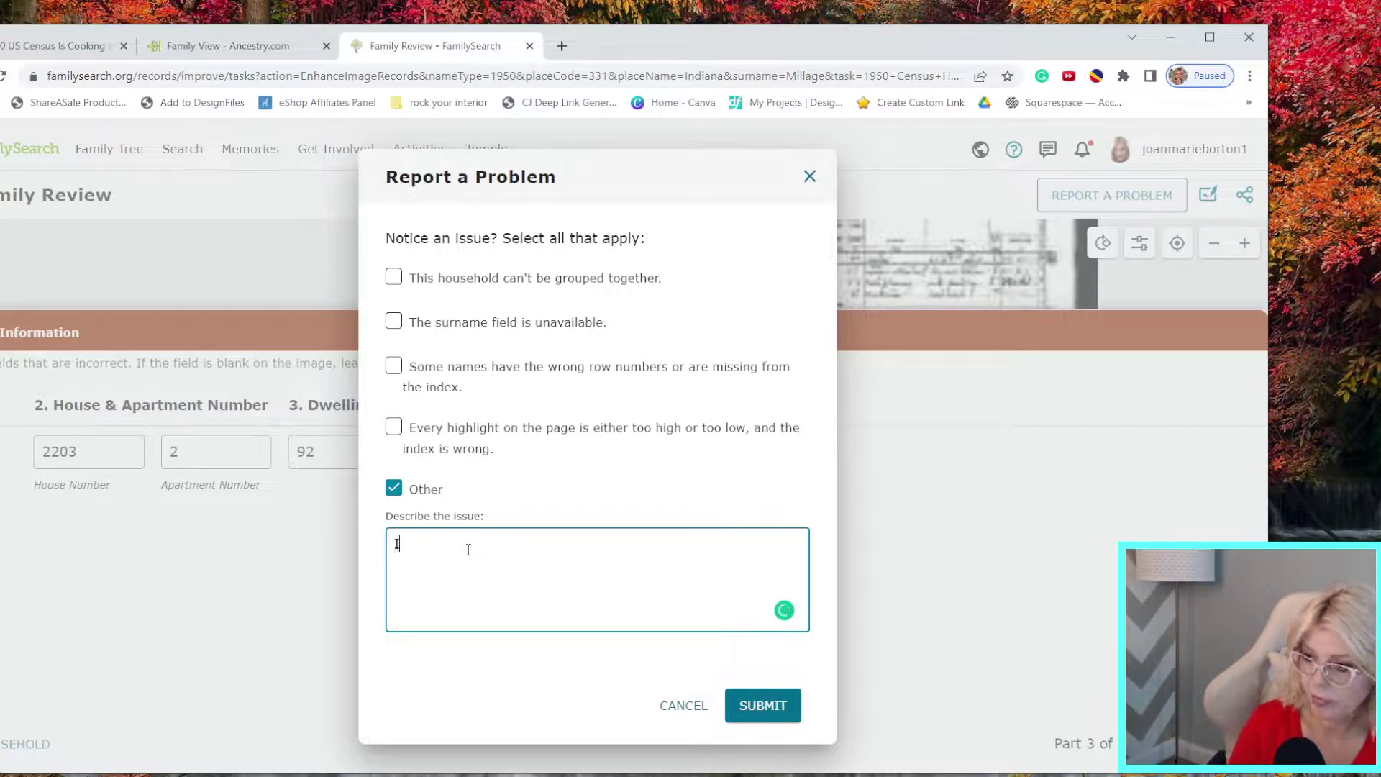
text(I can')
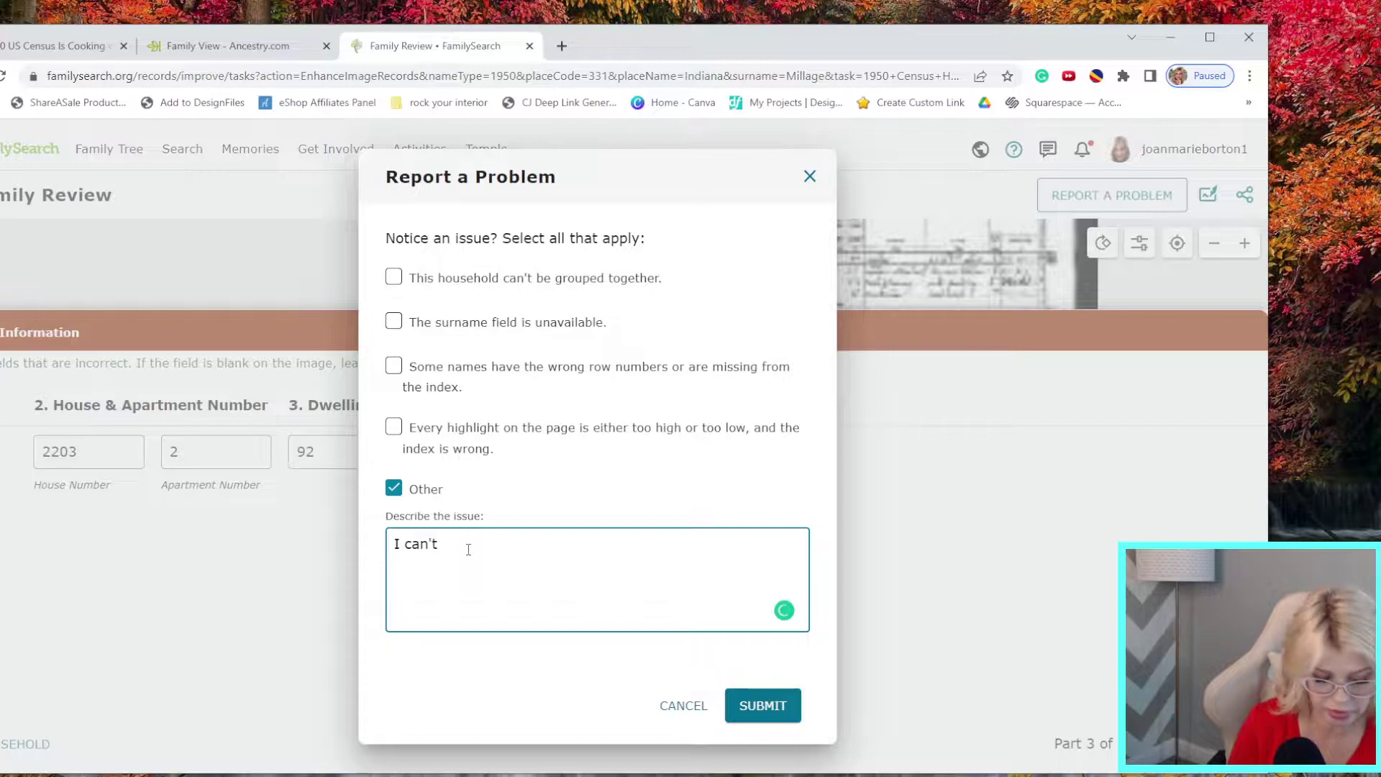
text(t ta)
key(BackSpace)
text(ell id )
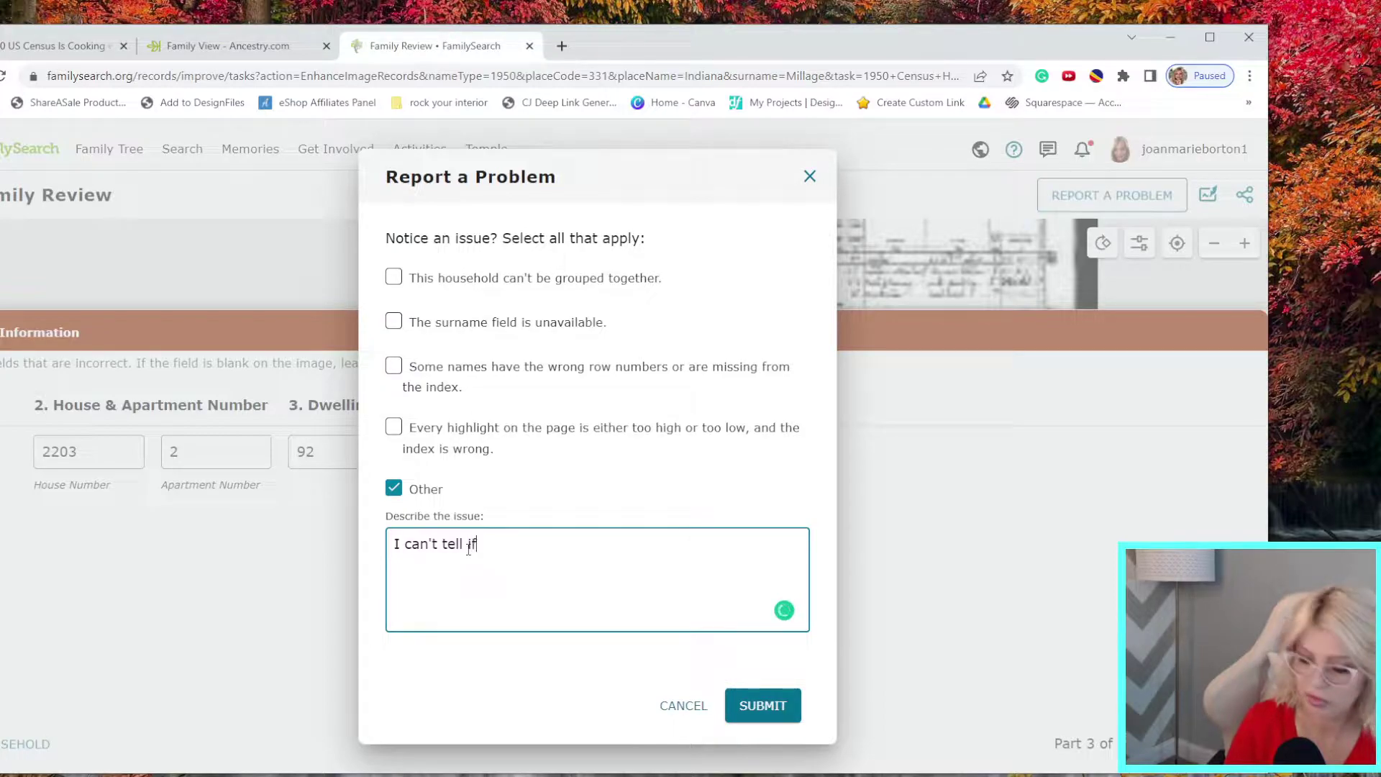
text(there)
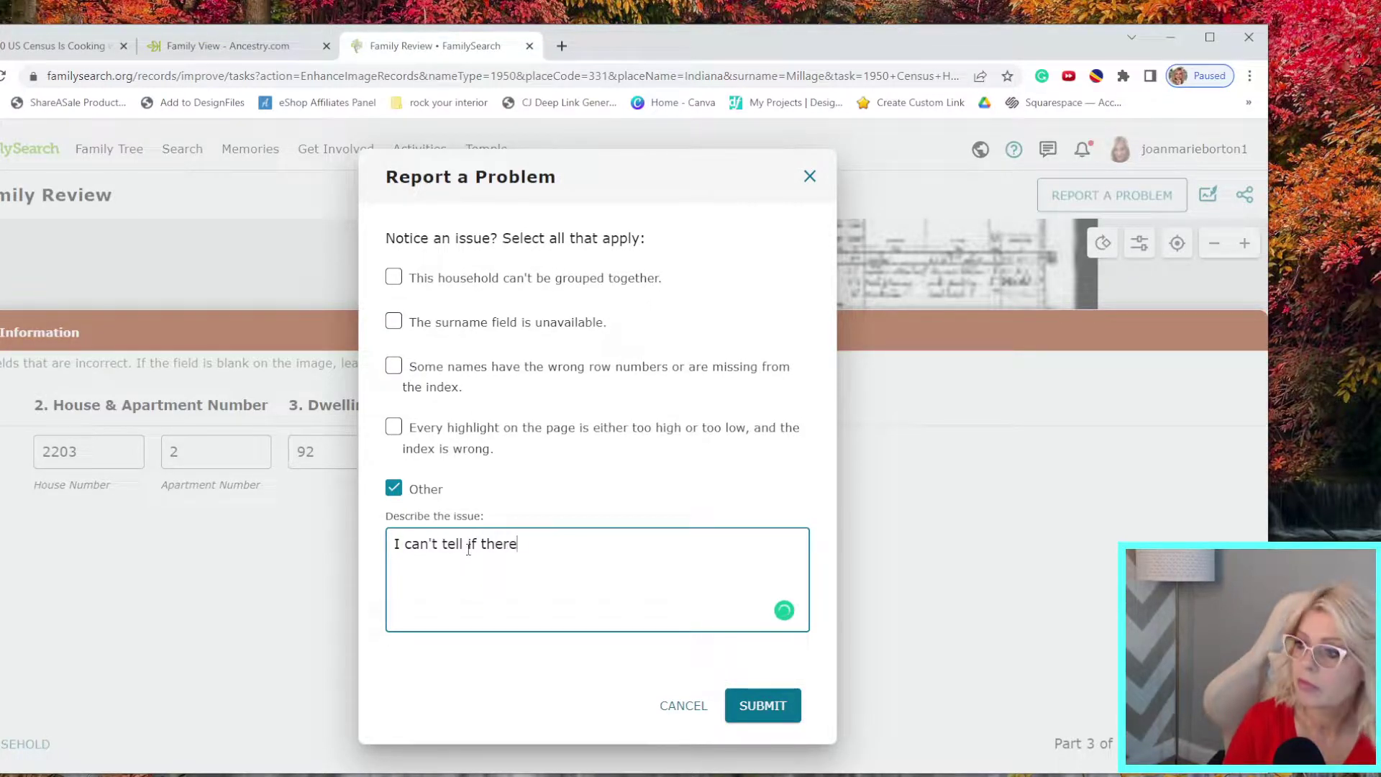
text('s a hous)
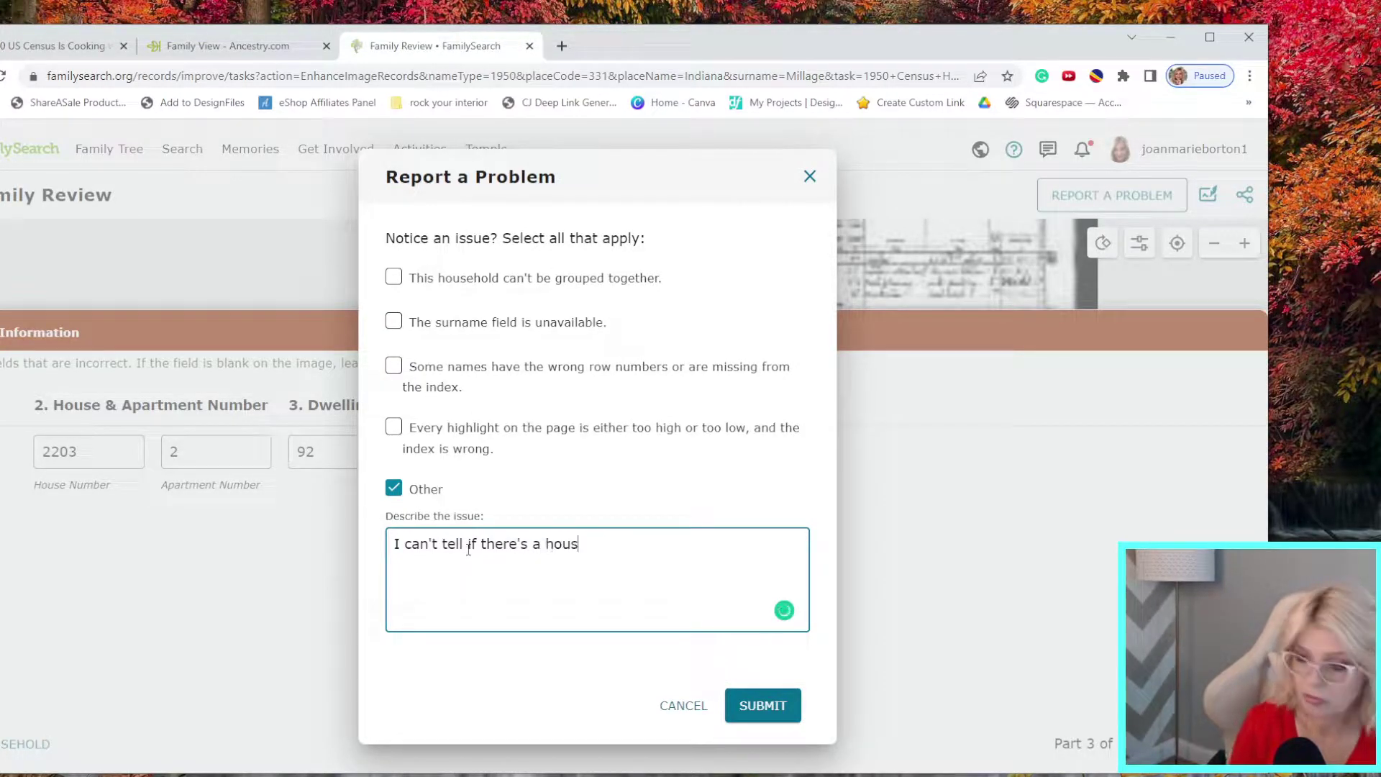
text(e num)
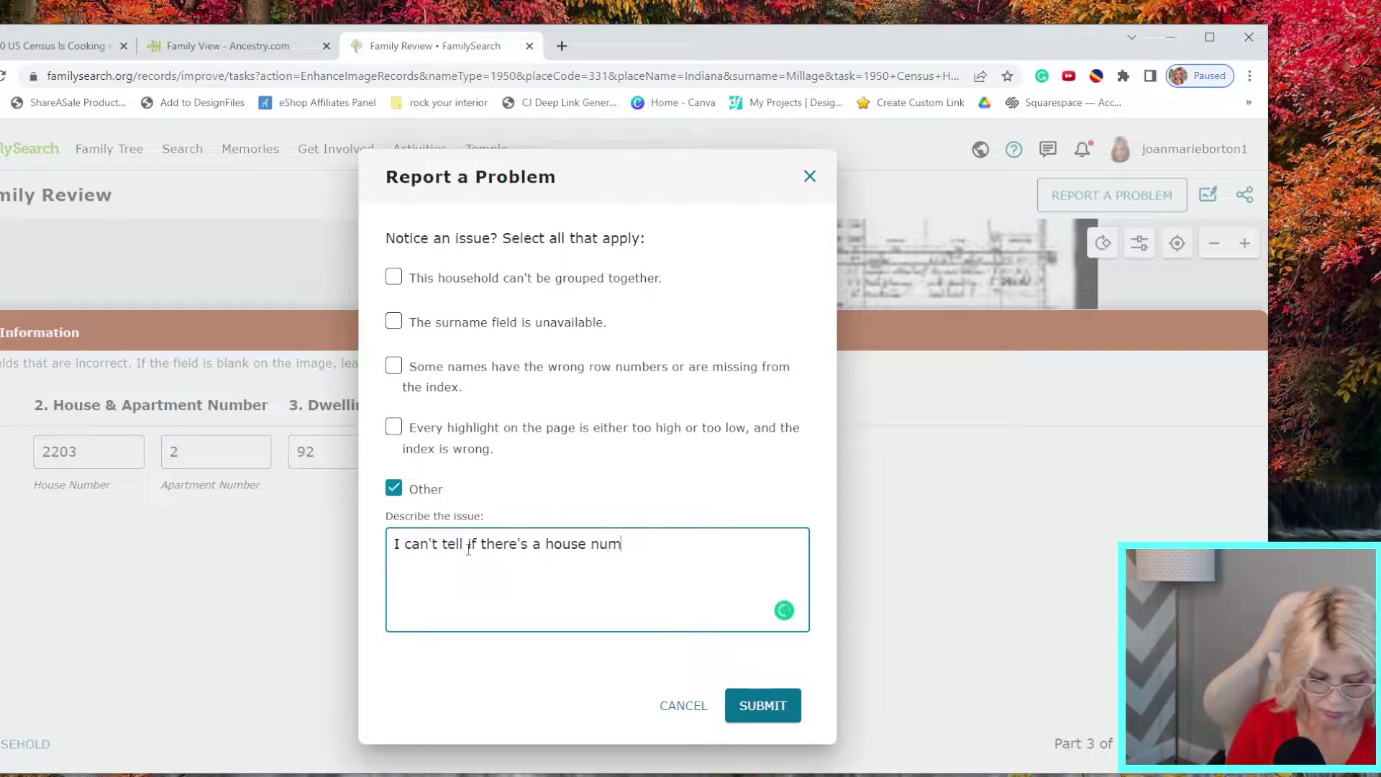
key(BackSpace)
key(BackSpace)
key(BackSpace)
key(BackSpace)
key(BackSpace)
key(BackSpace)
text(apartmenbt)
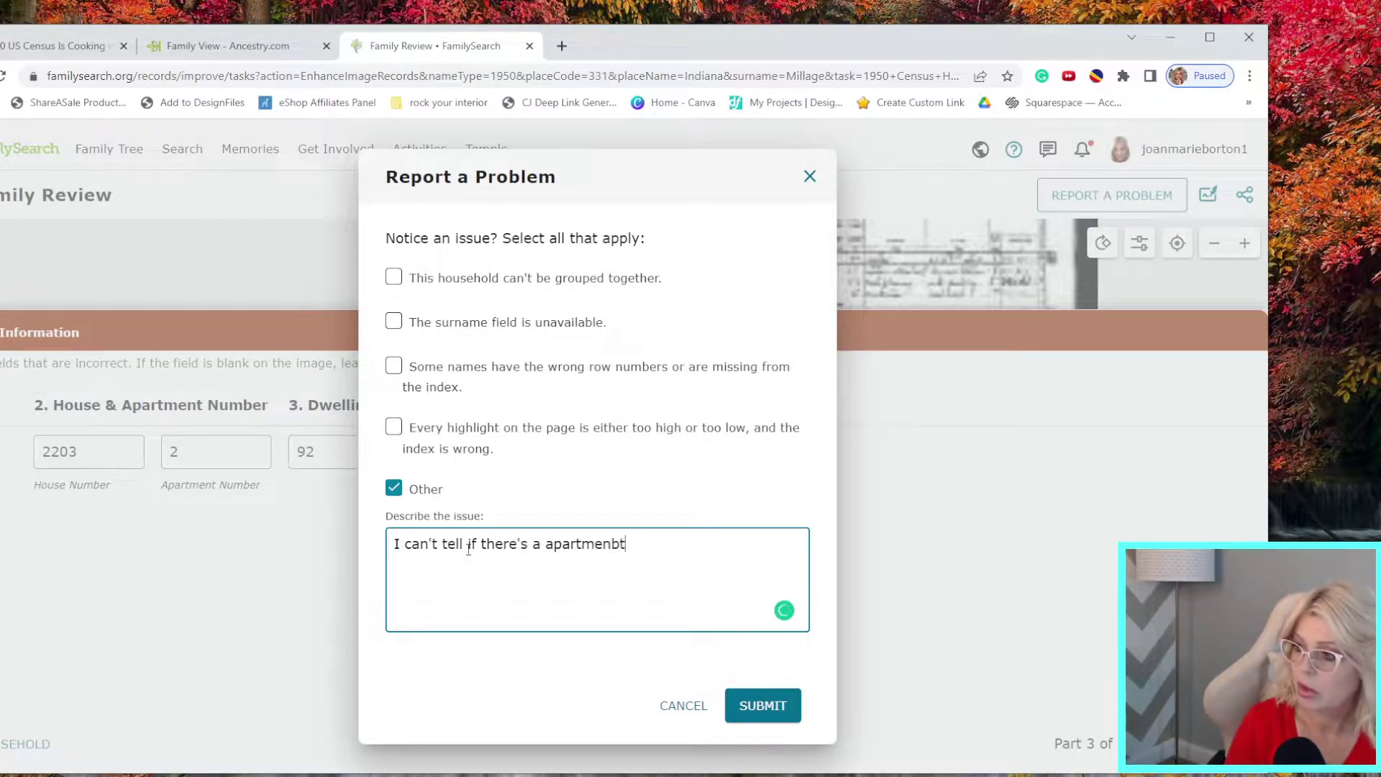
key(BackSpace)
text(t )
text(number.)
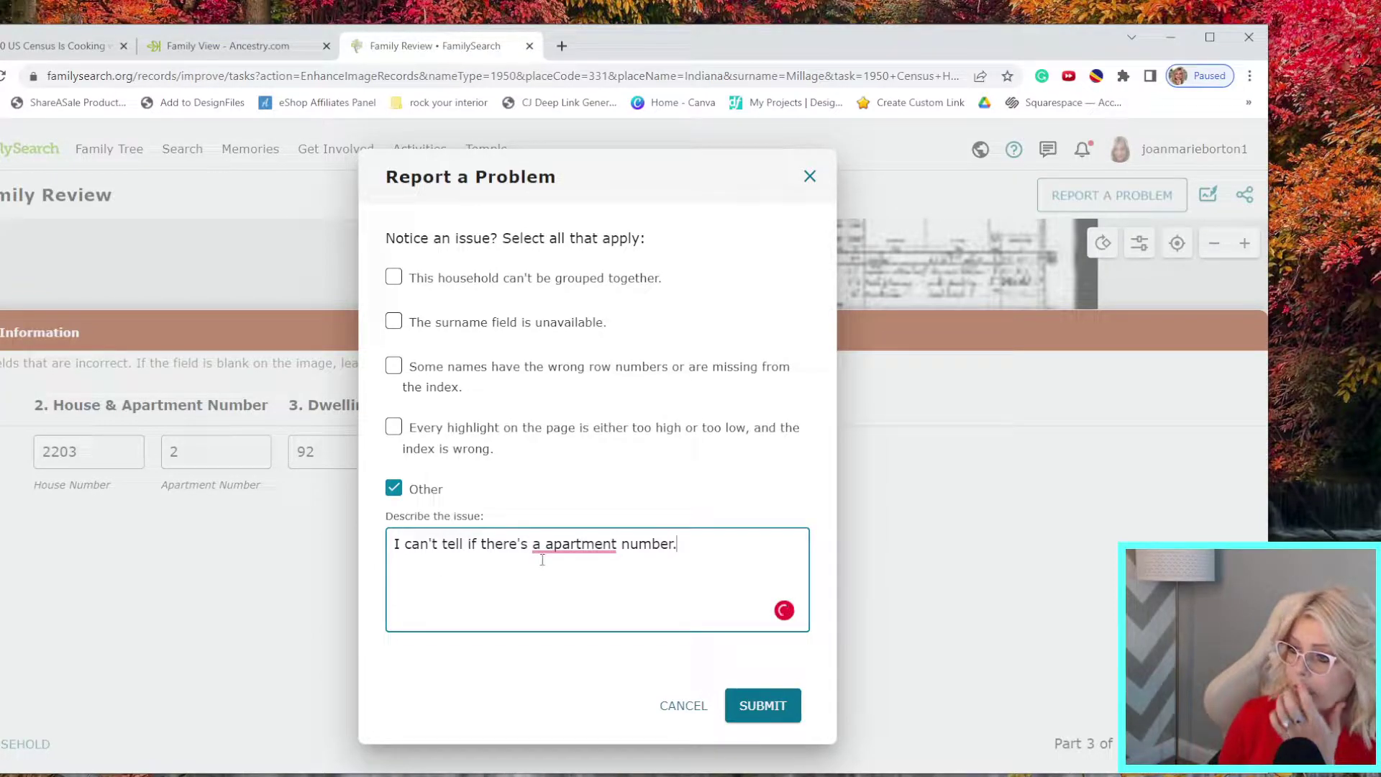
Correct the article in the issue description to "an apartment" and submit the problem report
mouse_move(542, 559)
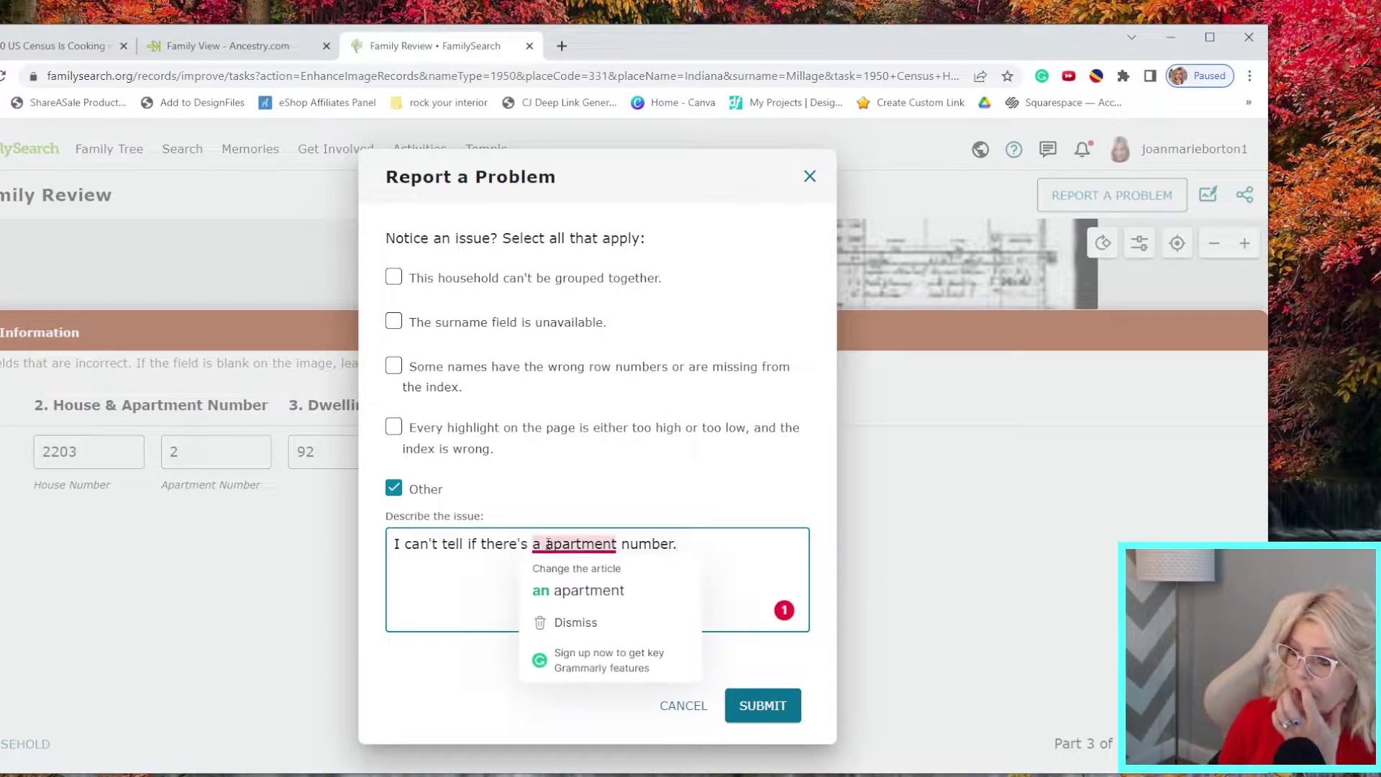
click(576, 590)
click(767, 713)
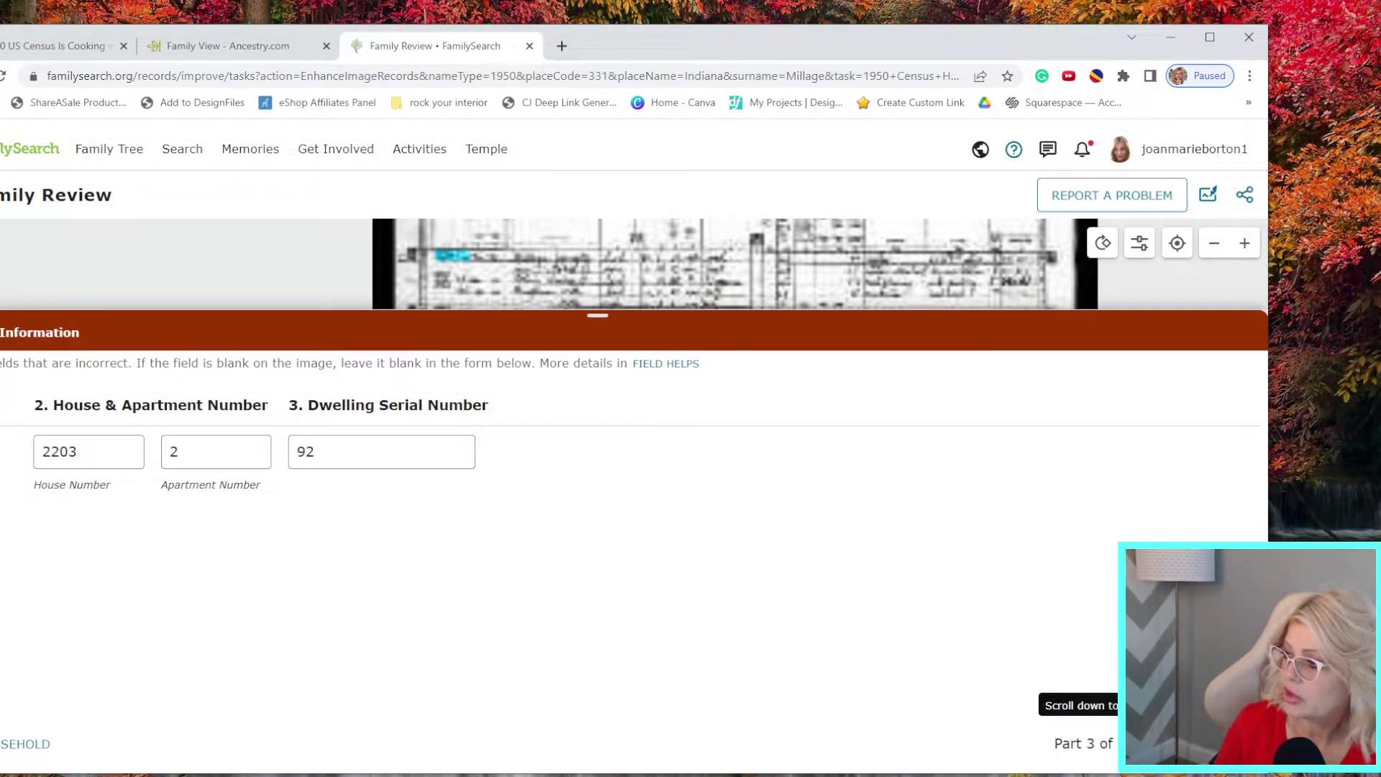
Check the household's names, relationships, ages and birthplaces against the enlarged census image, complete the review and exit Family Review
click(1199, 743)
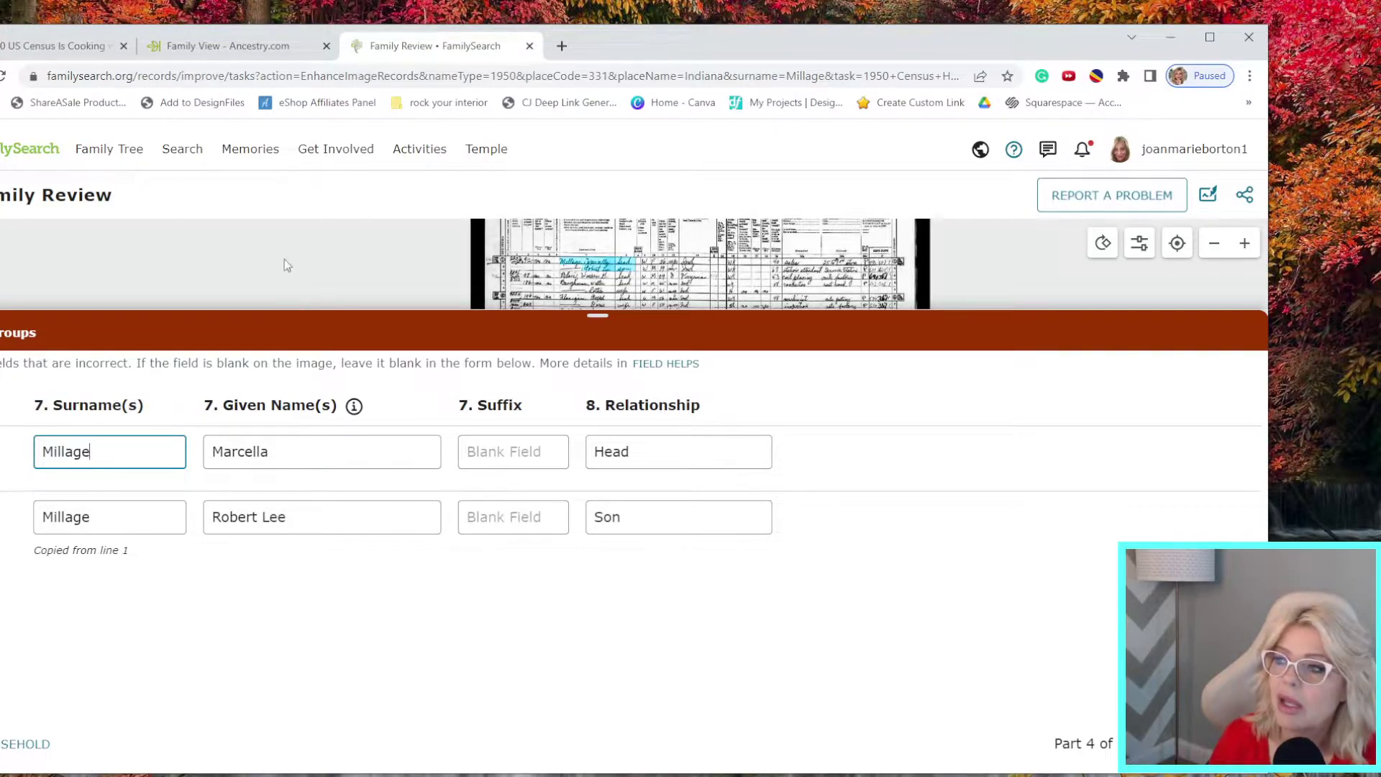
scroll(431, 287, up, 2)
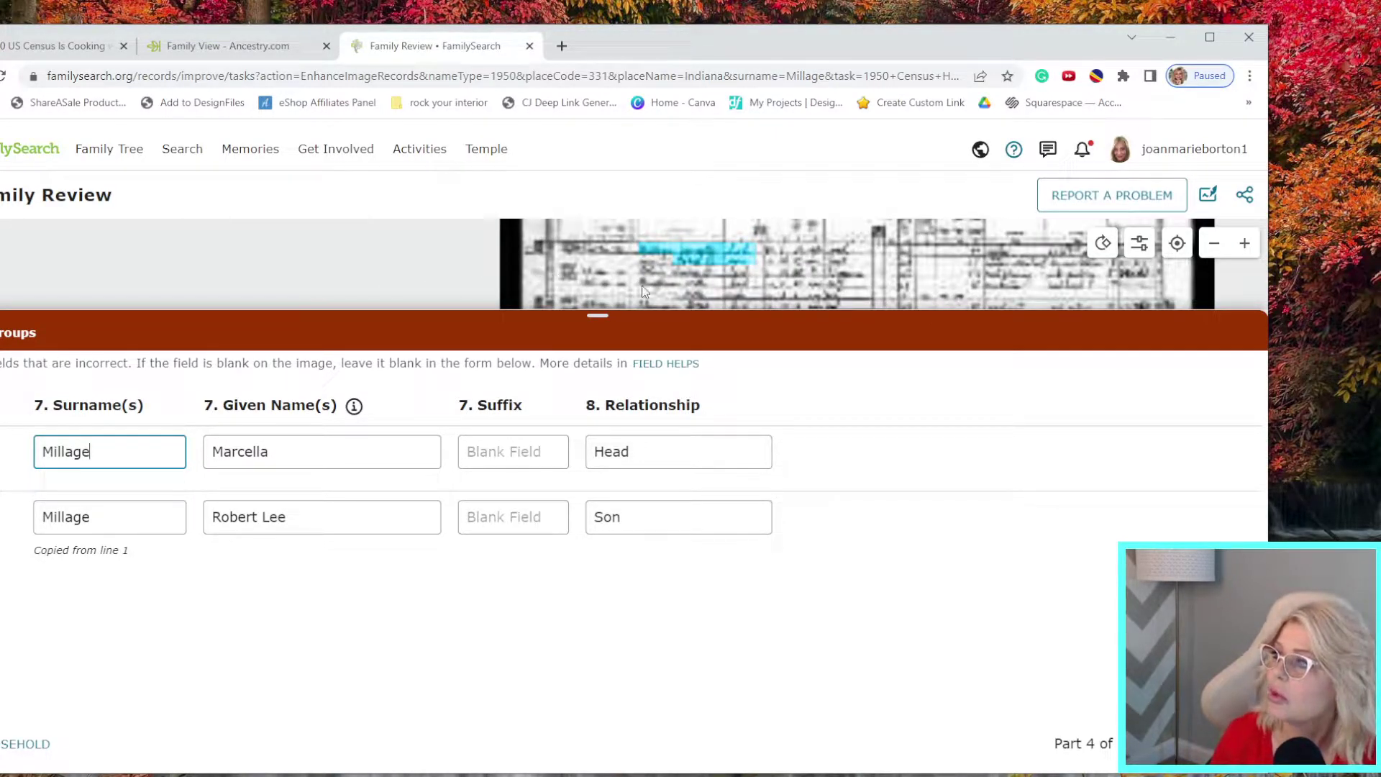
click(1210, 37)
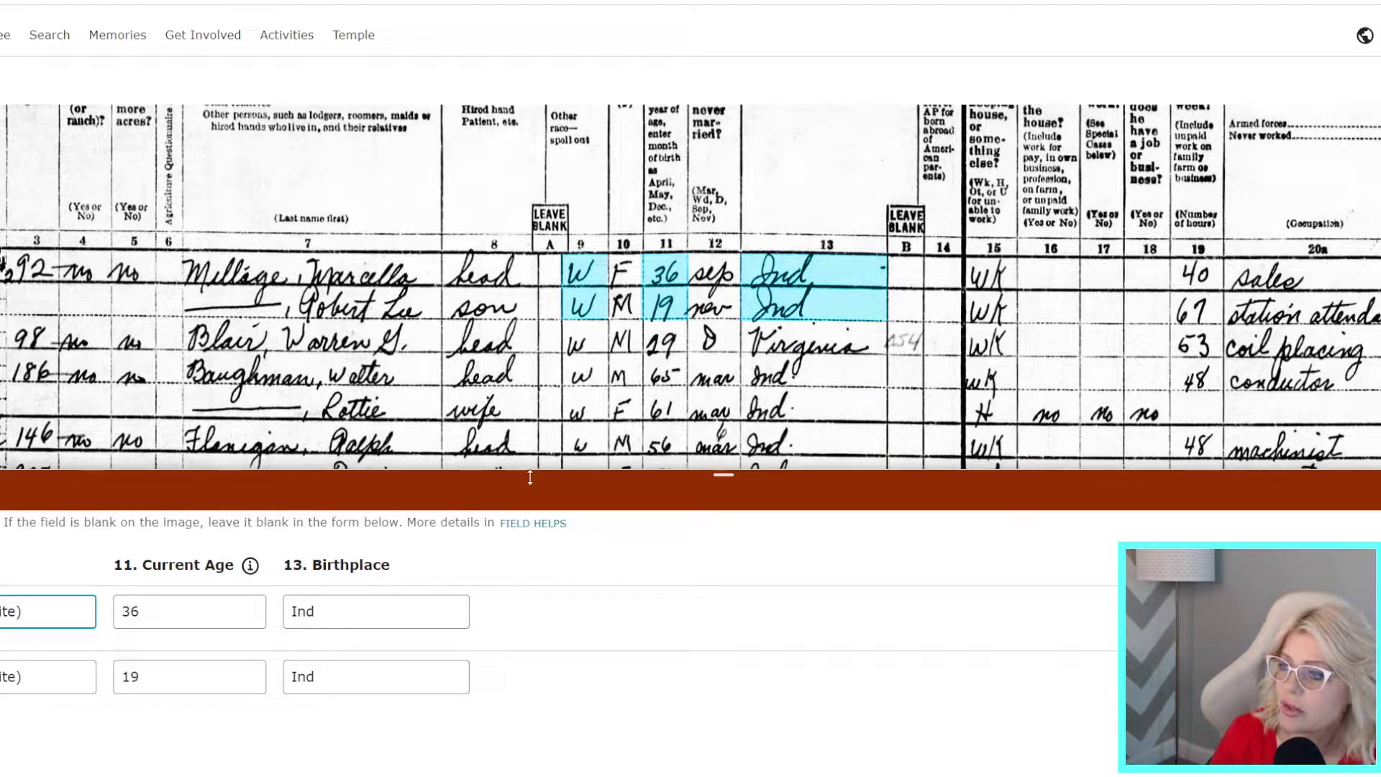
click(1295, 734)
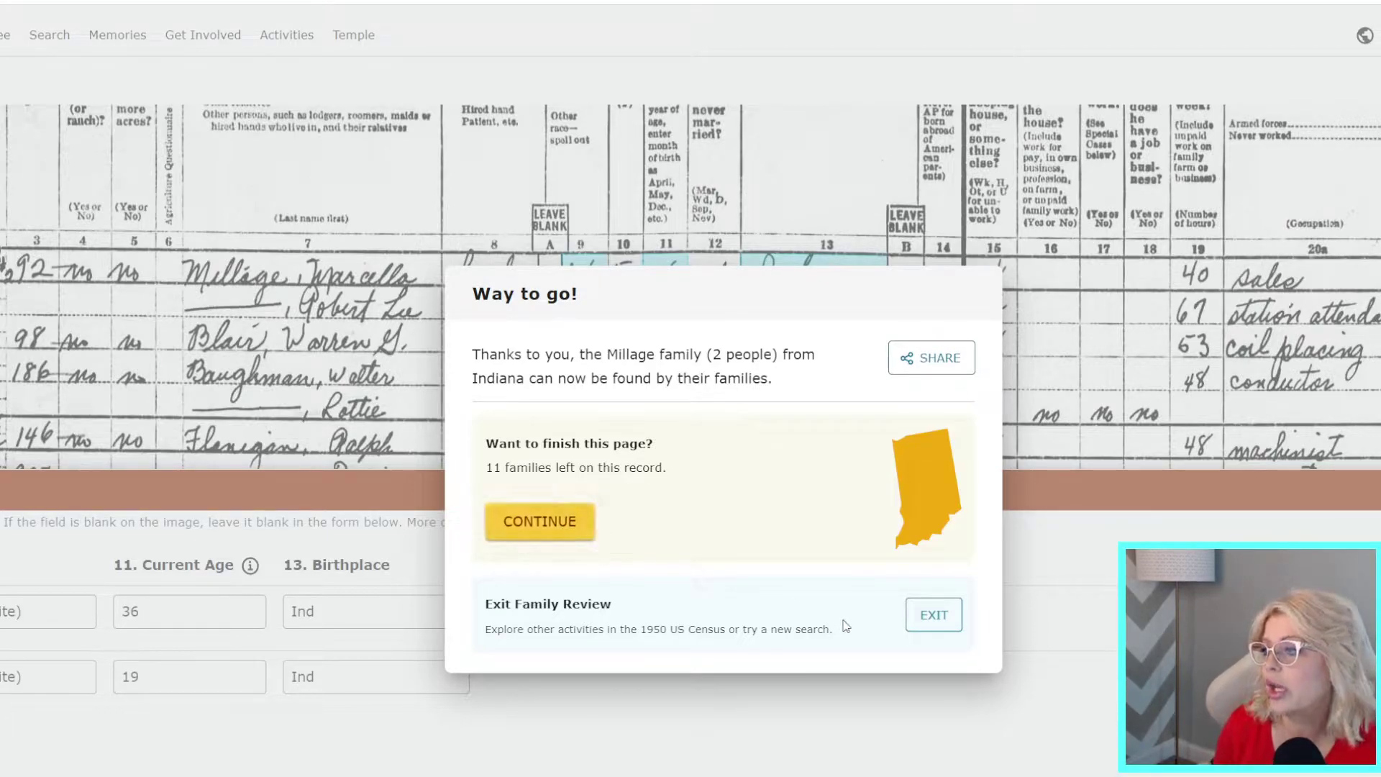
click(933, 617)
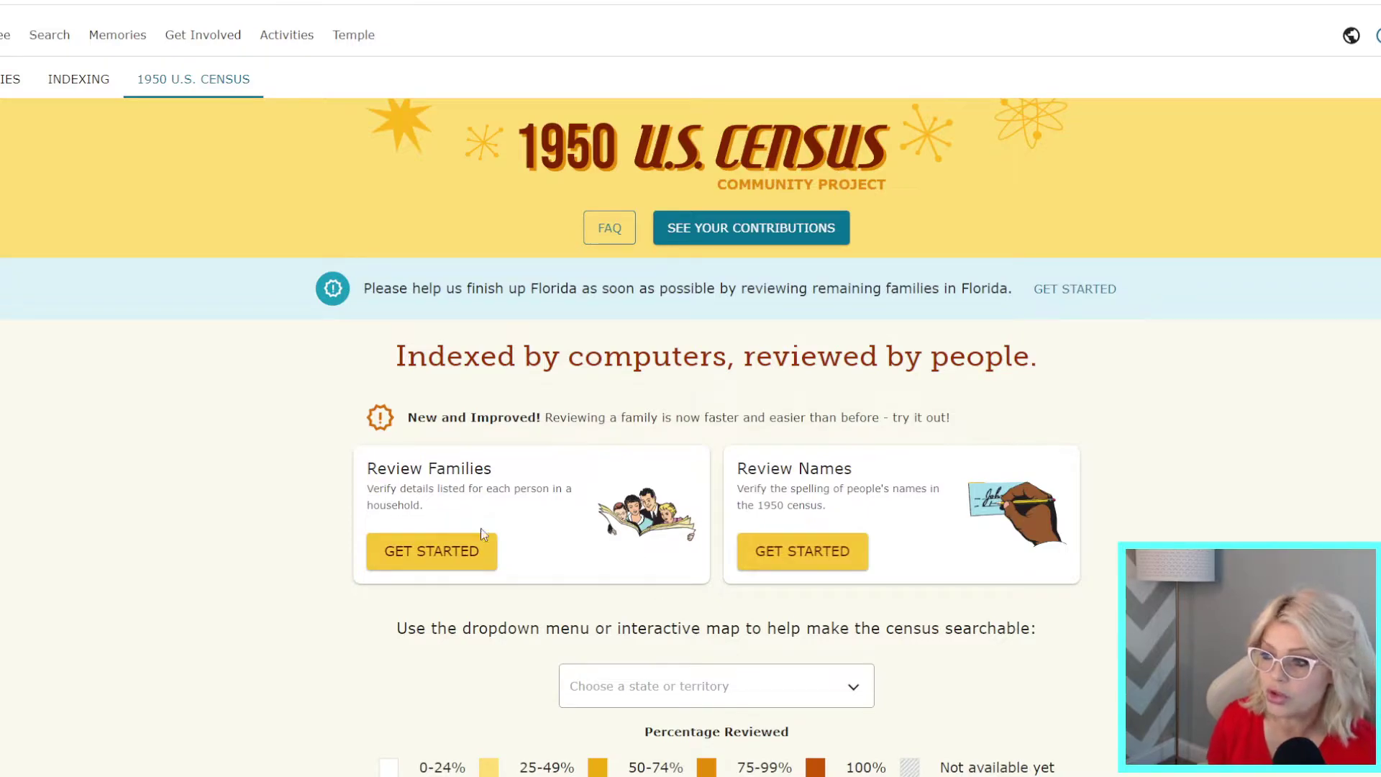
Start a new Review Families search for Indiana and enter a family surname as the last name
click(479, 553)
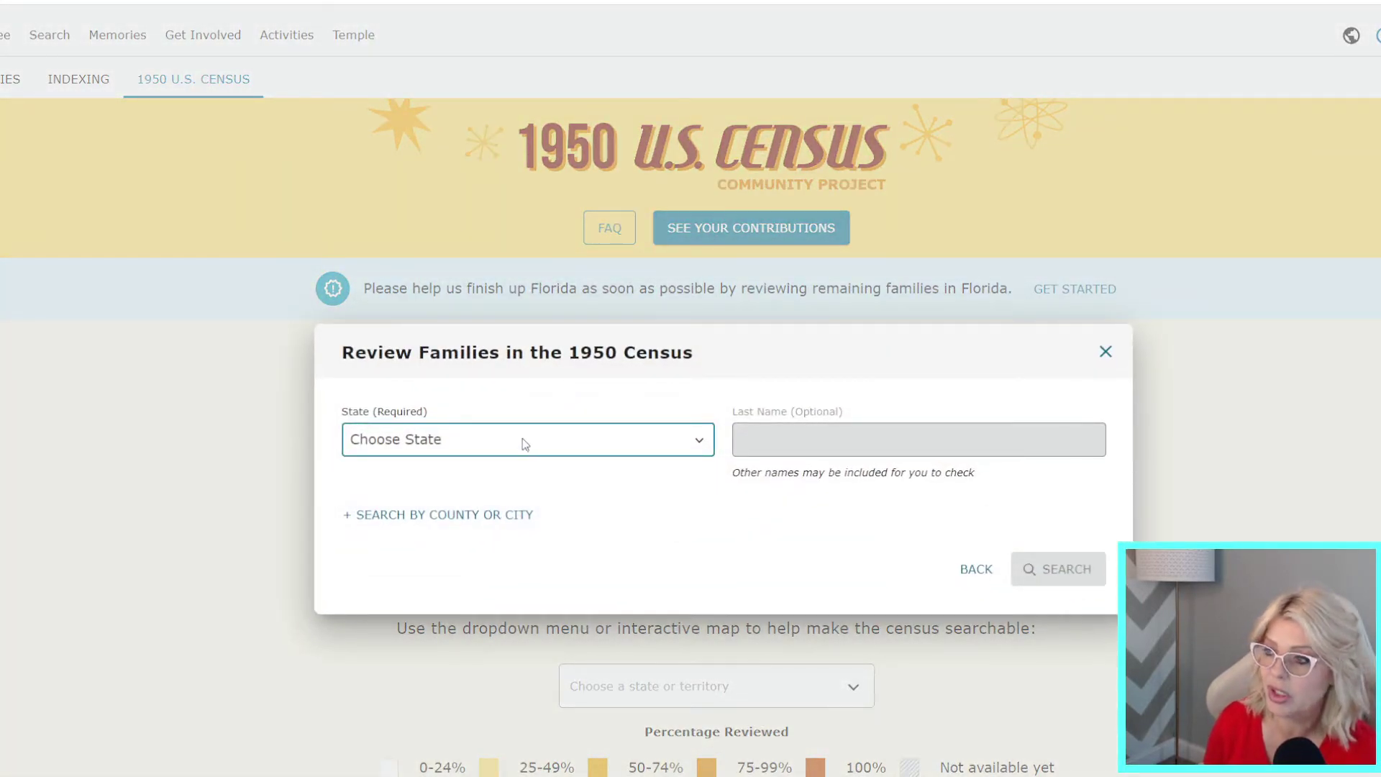
click(522, 439)
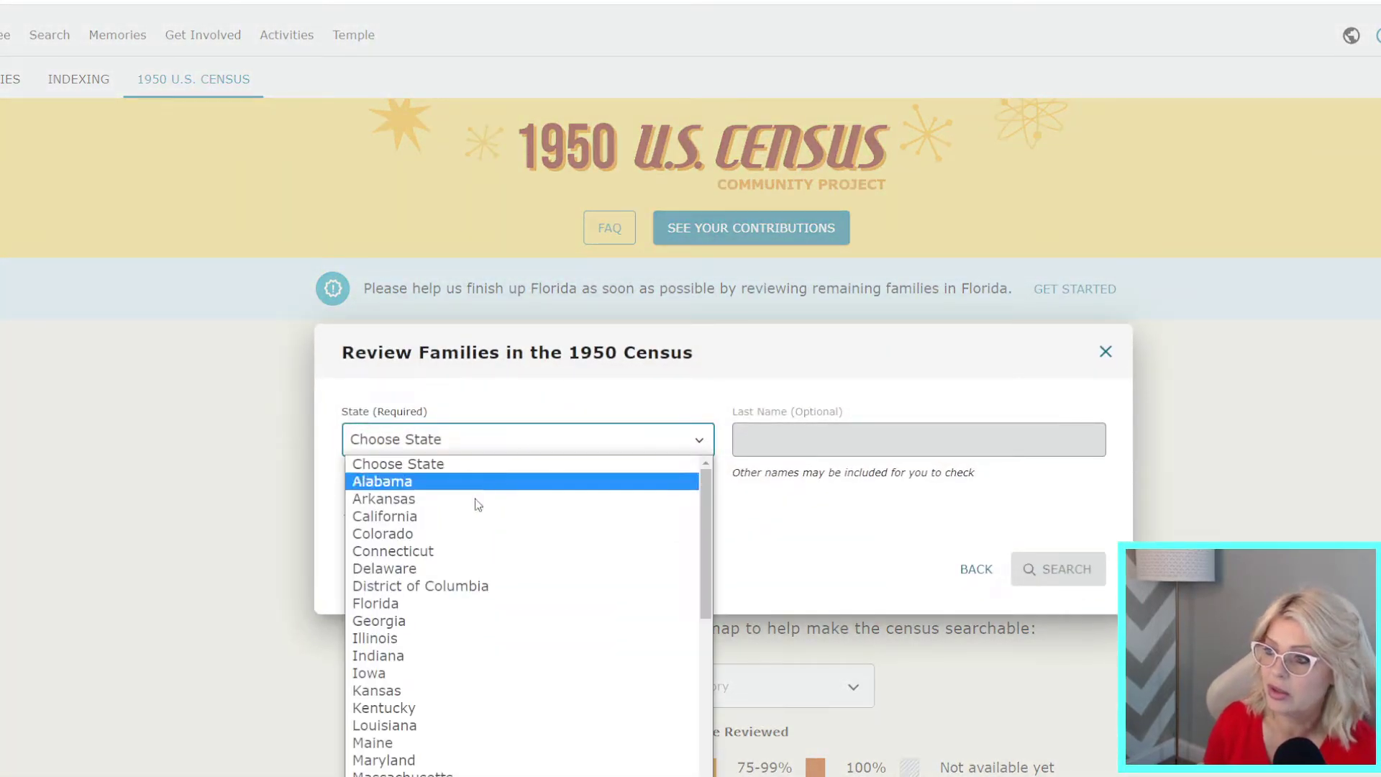
click(442, 656)
click(759, 435)
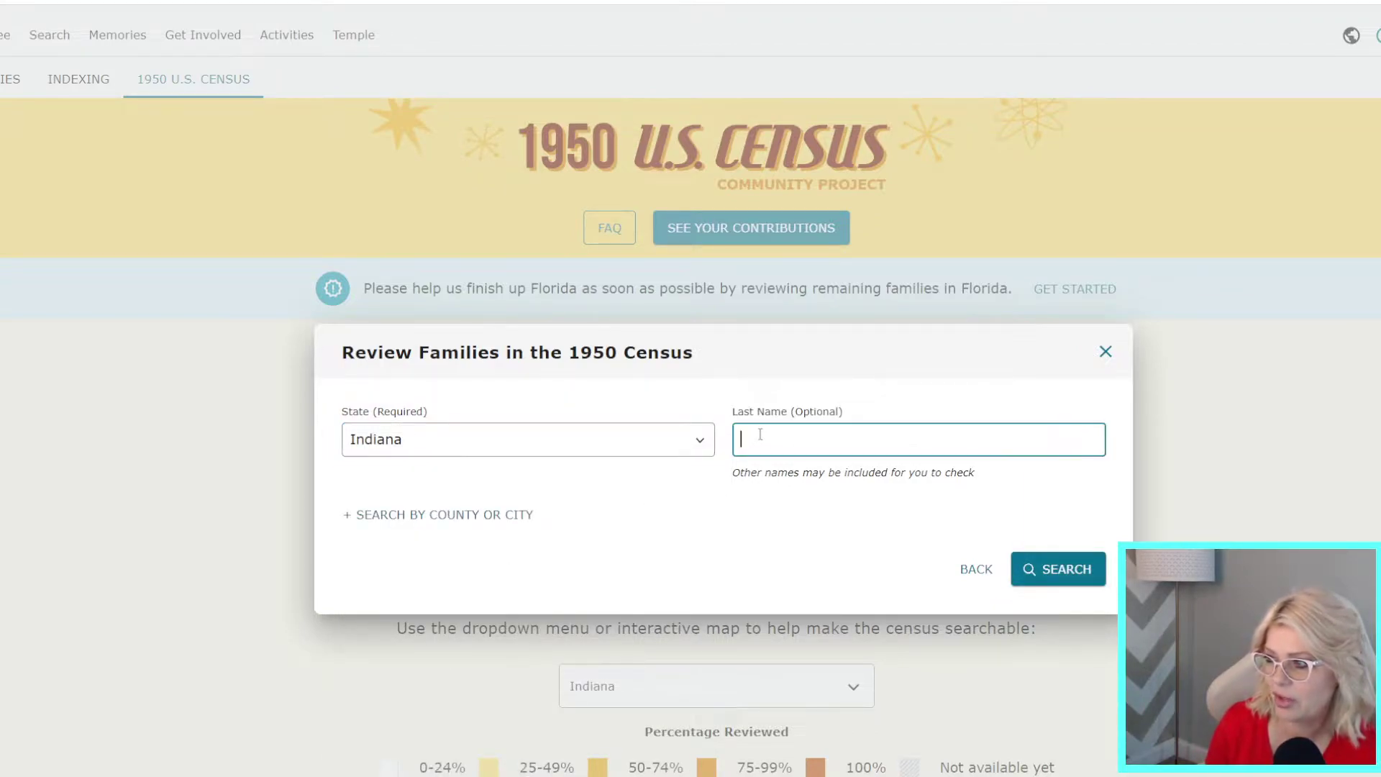
text(Sav)
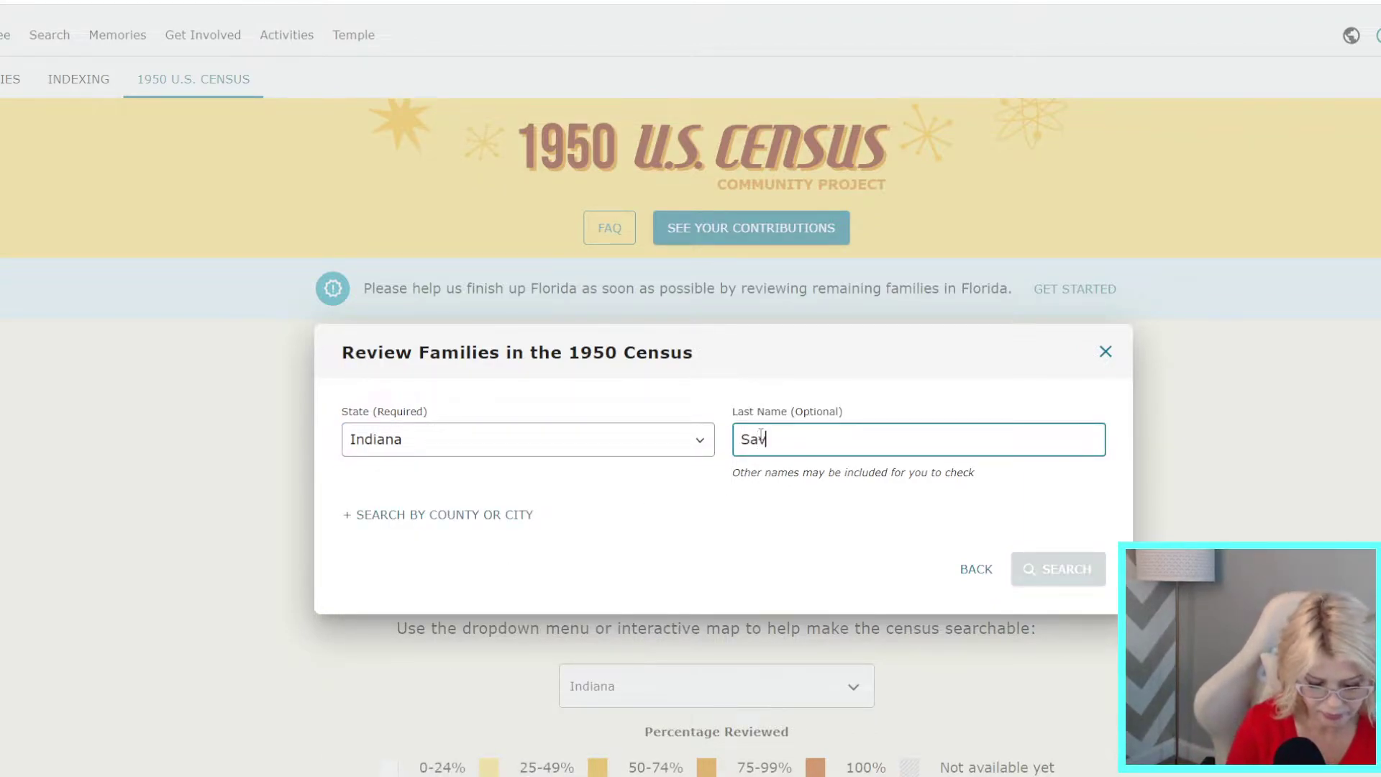
text(ich)
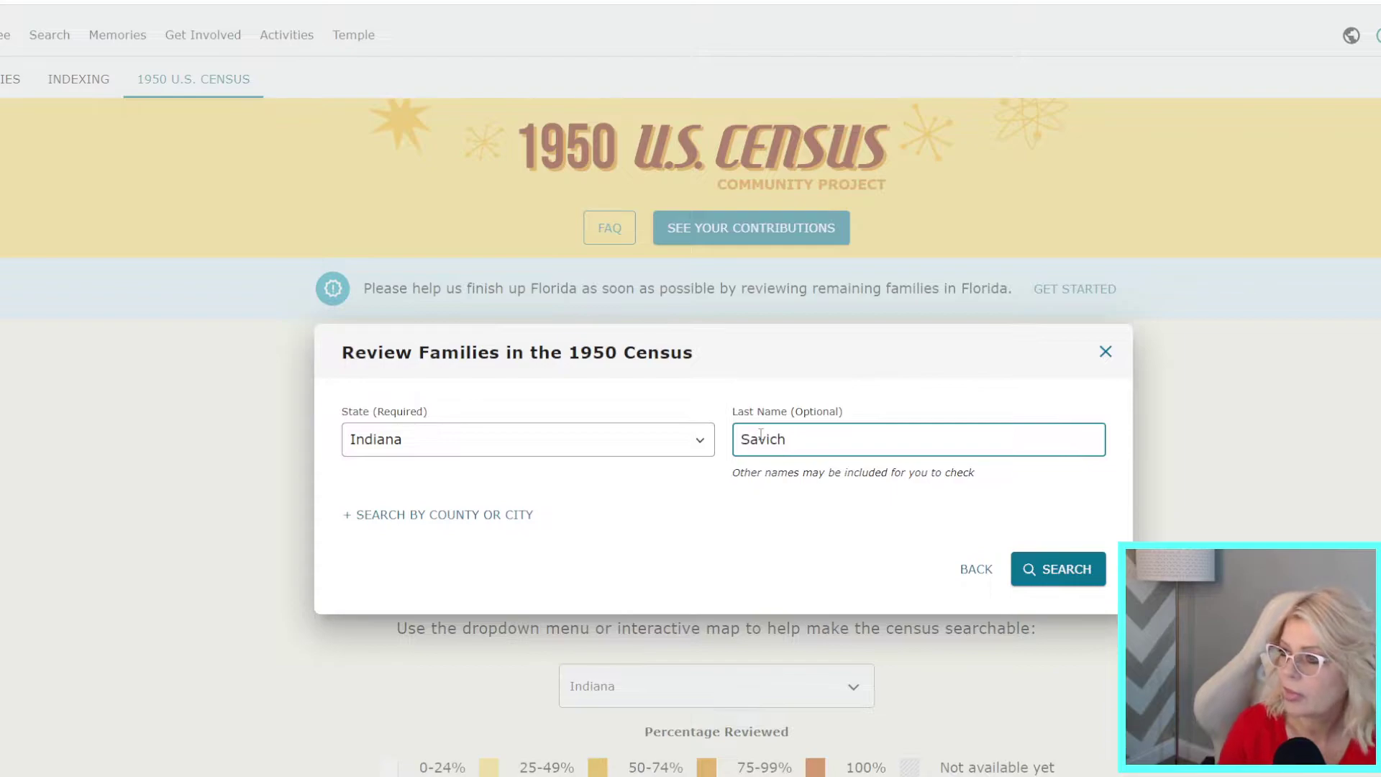
Narrow the family search to the county Allen, Indiana, United States and run it
click(461, 515)
click(541, 508)
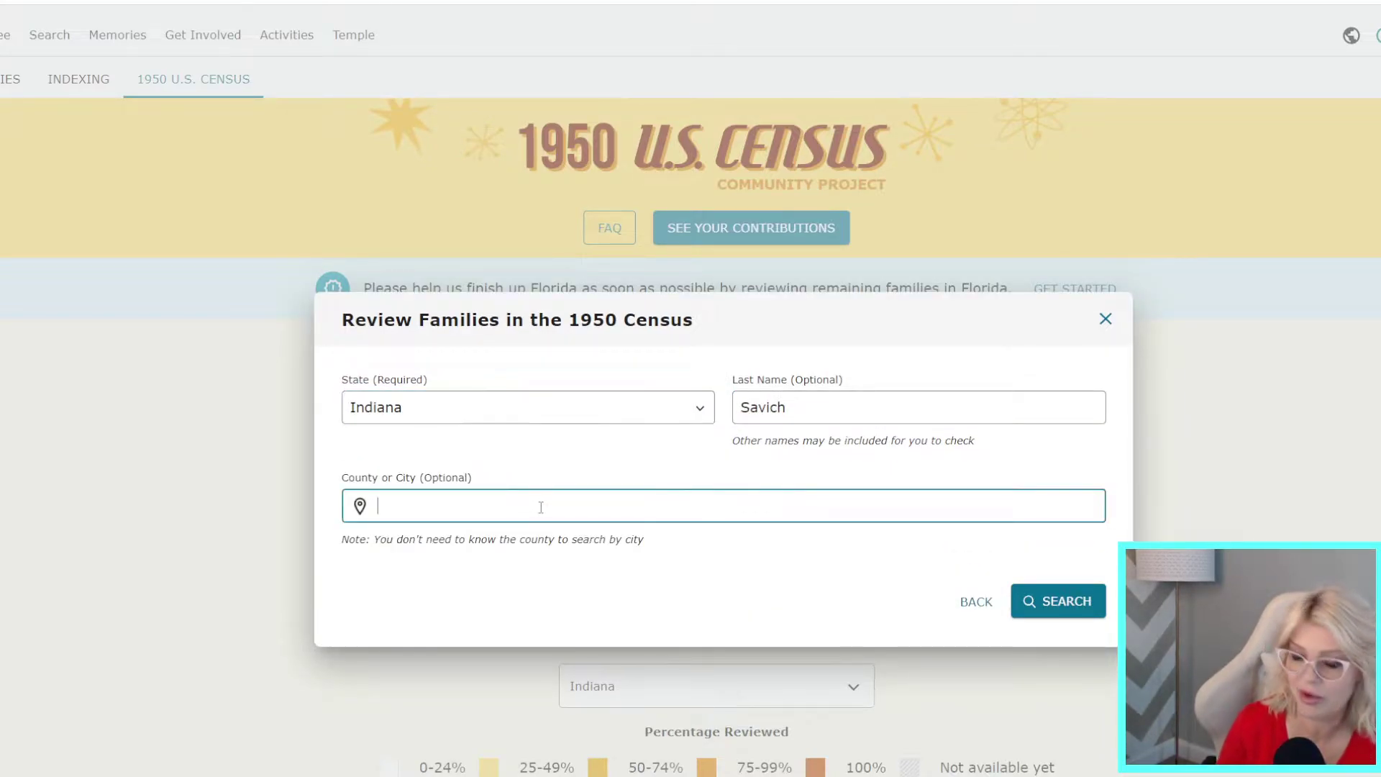
text(Allen)
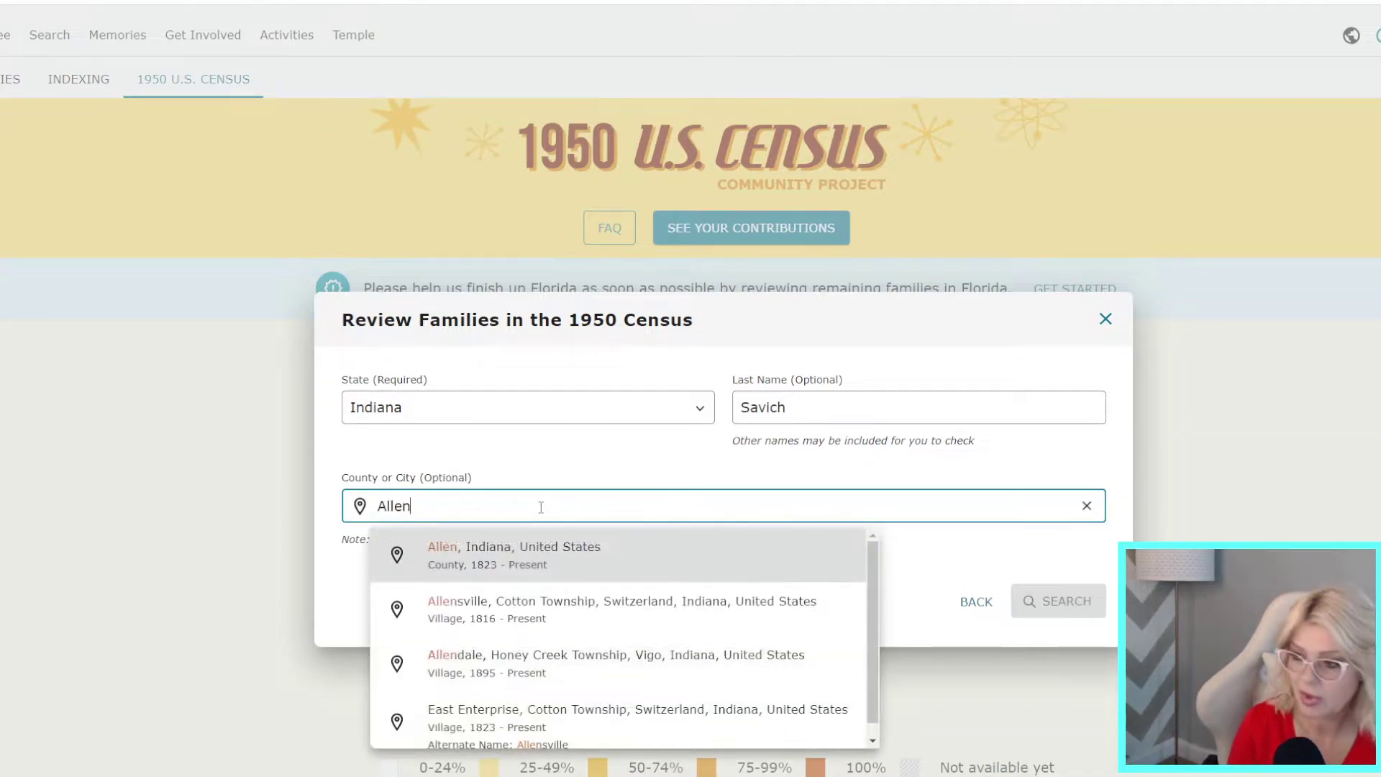
click(553, 550)
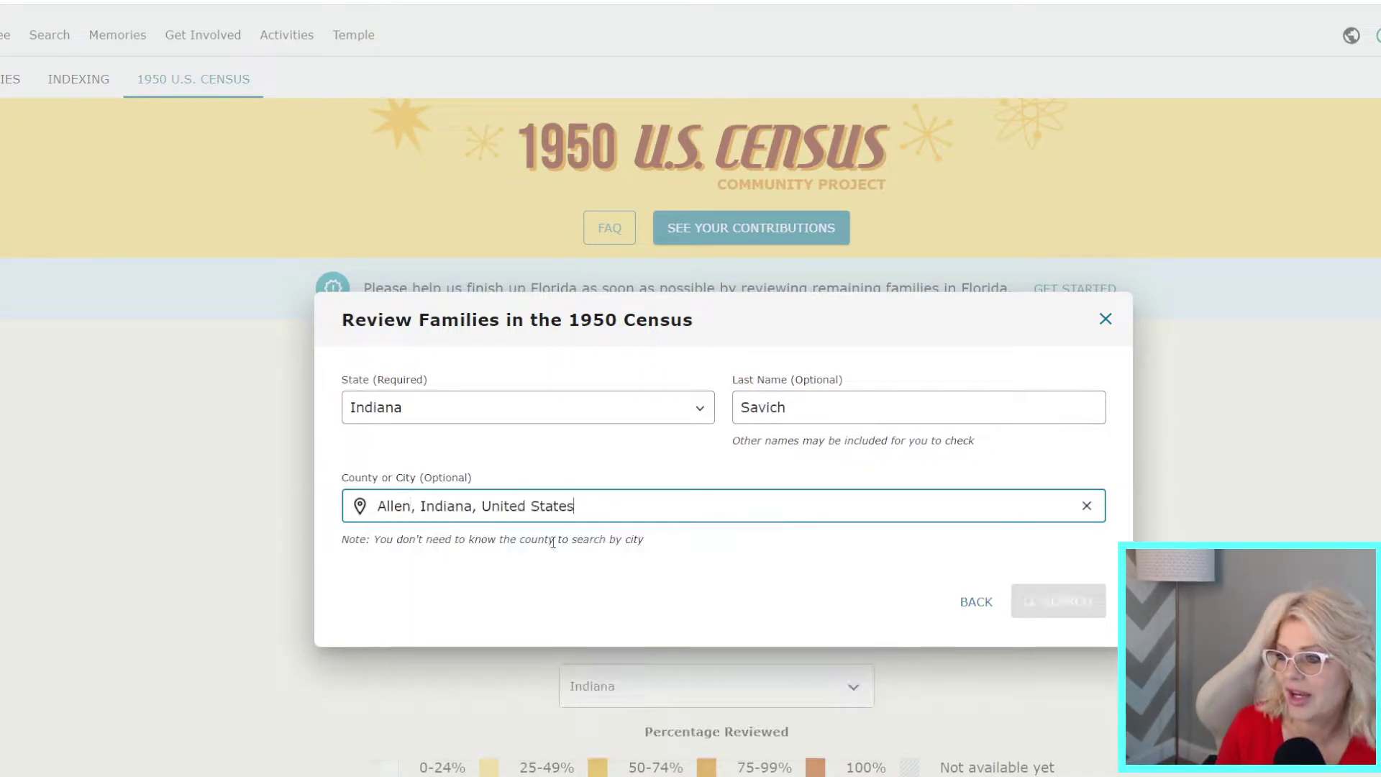
click(1087, 601)
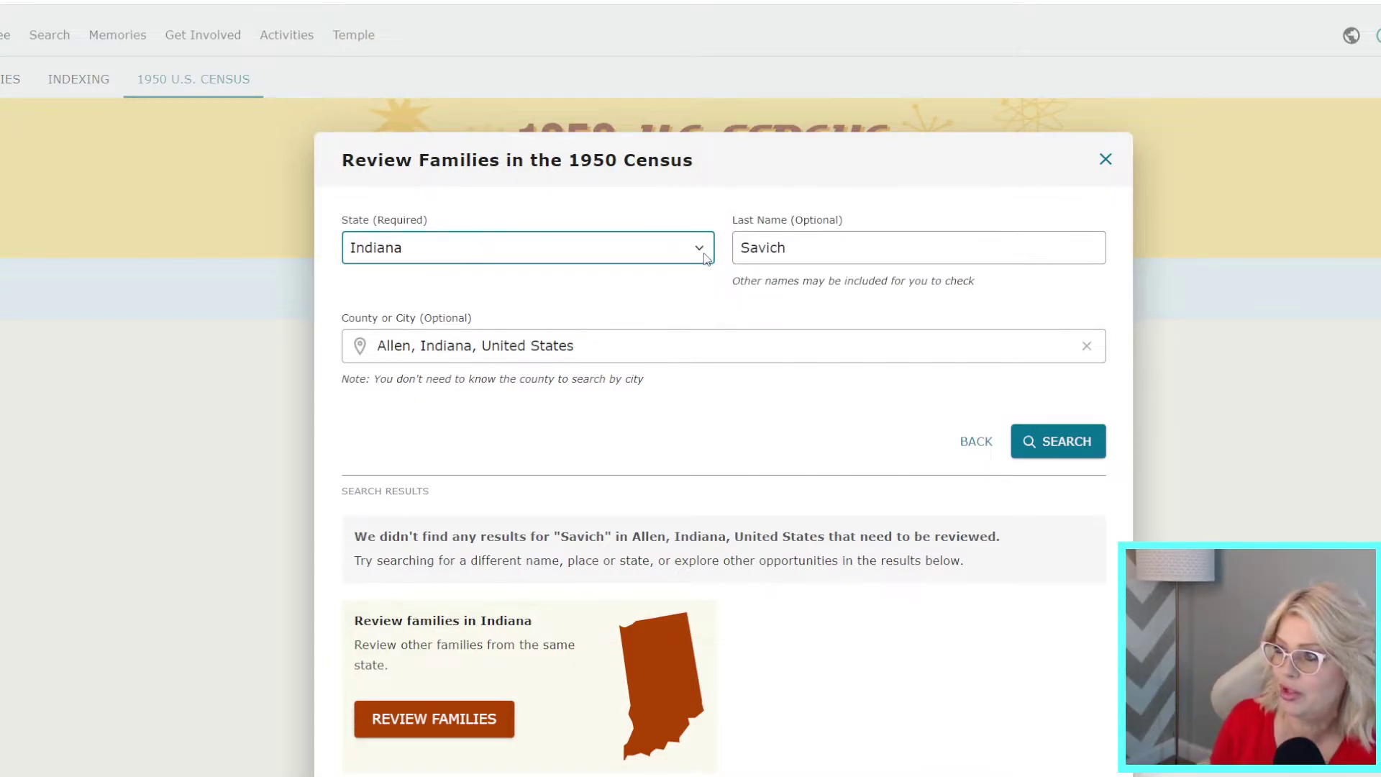
Replace the last name with a different family surname and search Allen County again
key(Tab)
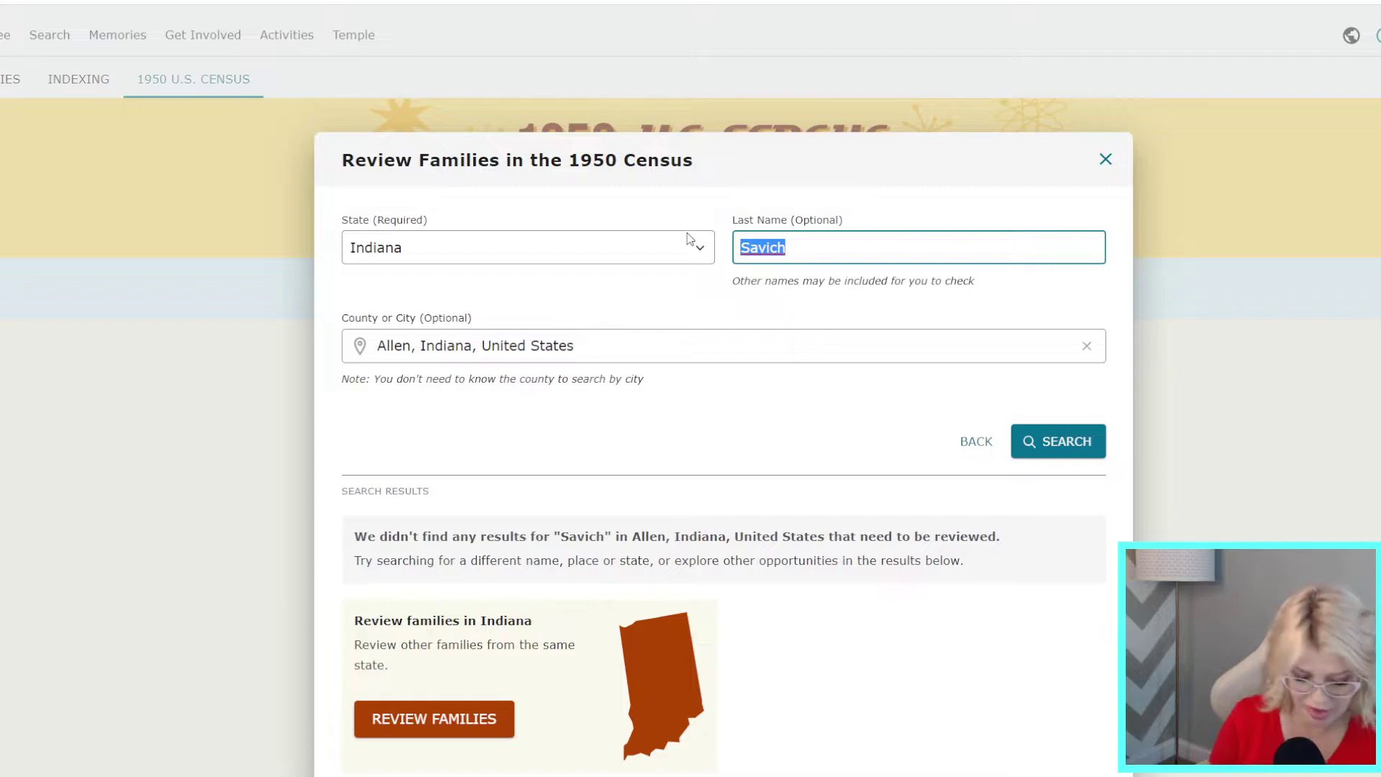
text(Fri)
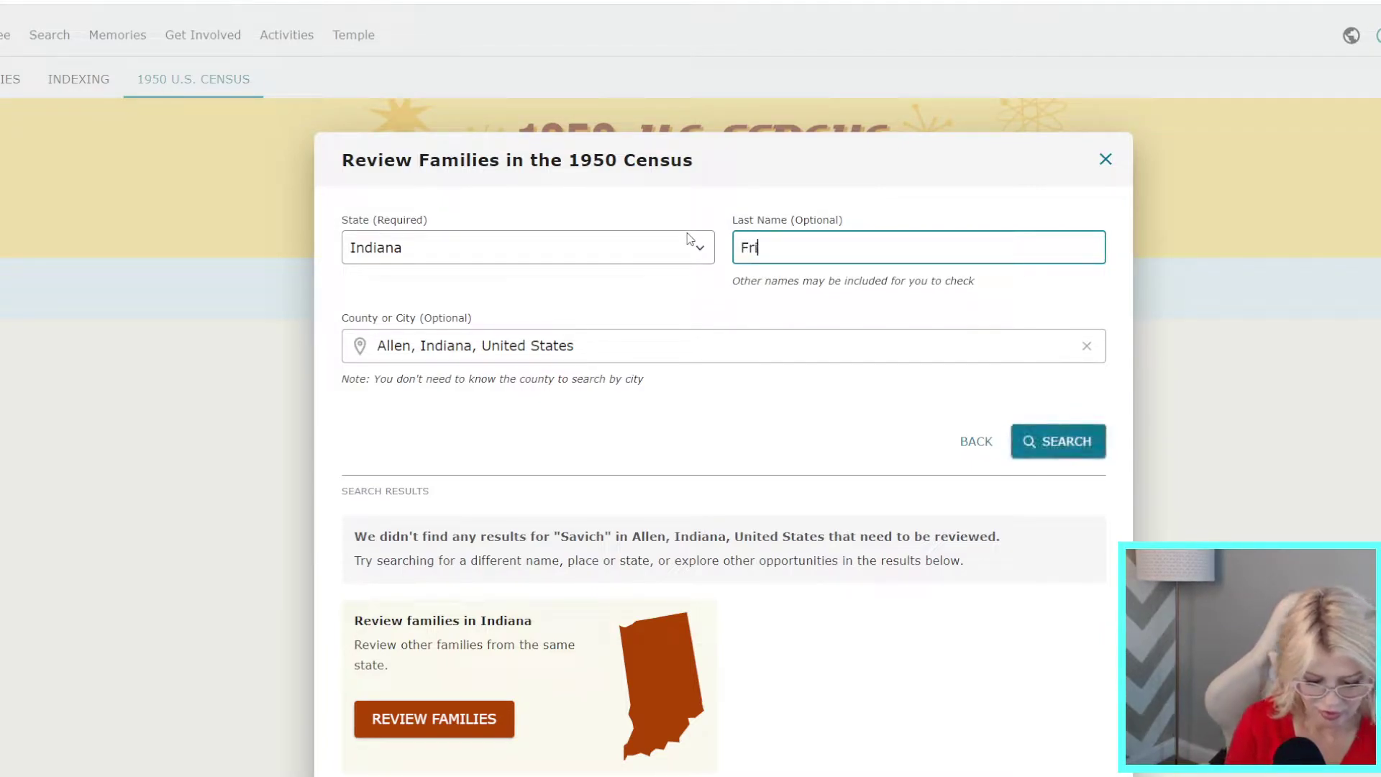
text(tz)
key(Return)
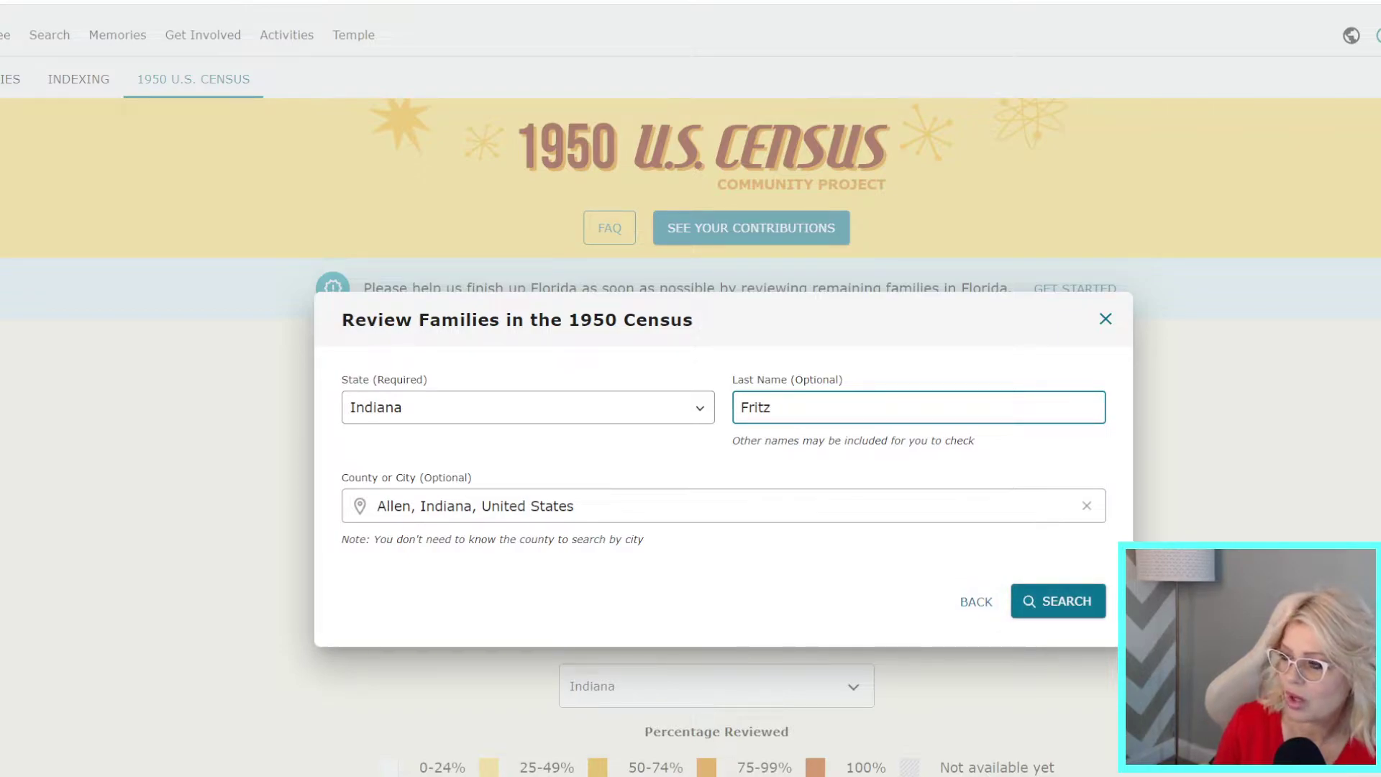
click(1083, 613)
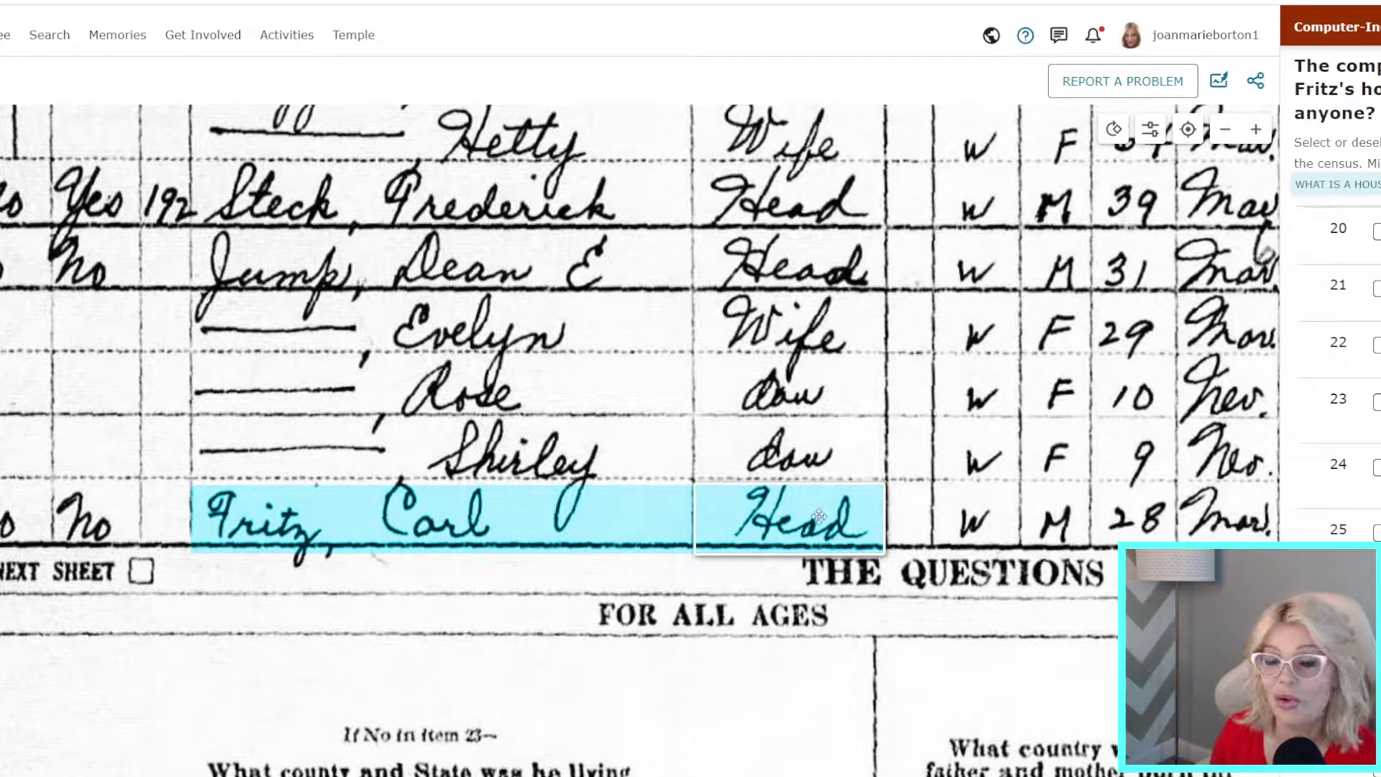
Check the reasons offered for skipping the household on row 30, cancel the skip, and save and exit Family Review
scroll(907, 498, down, 1)
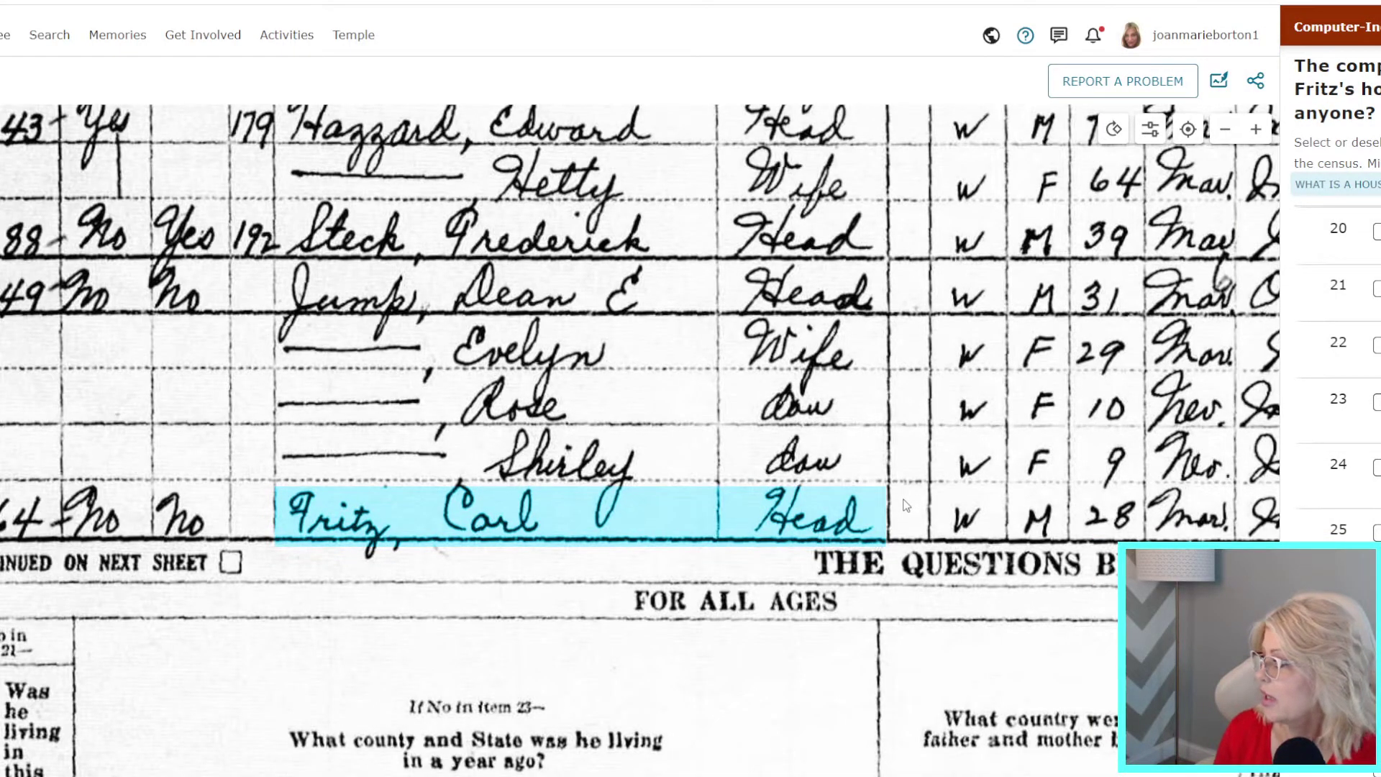
scroll(725, 442, down, 2)
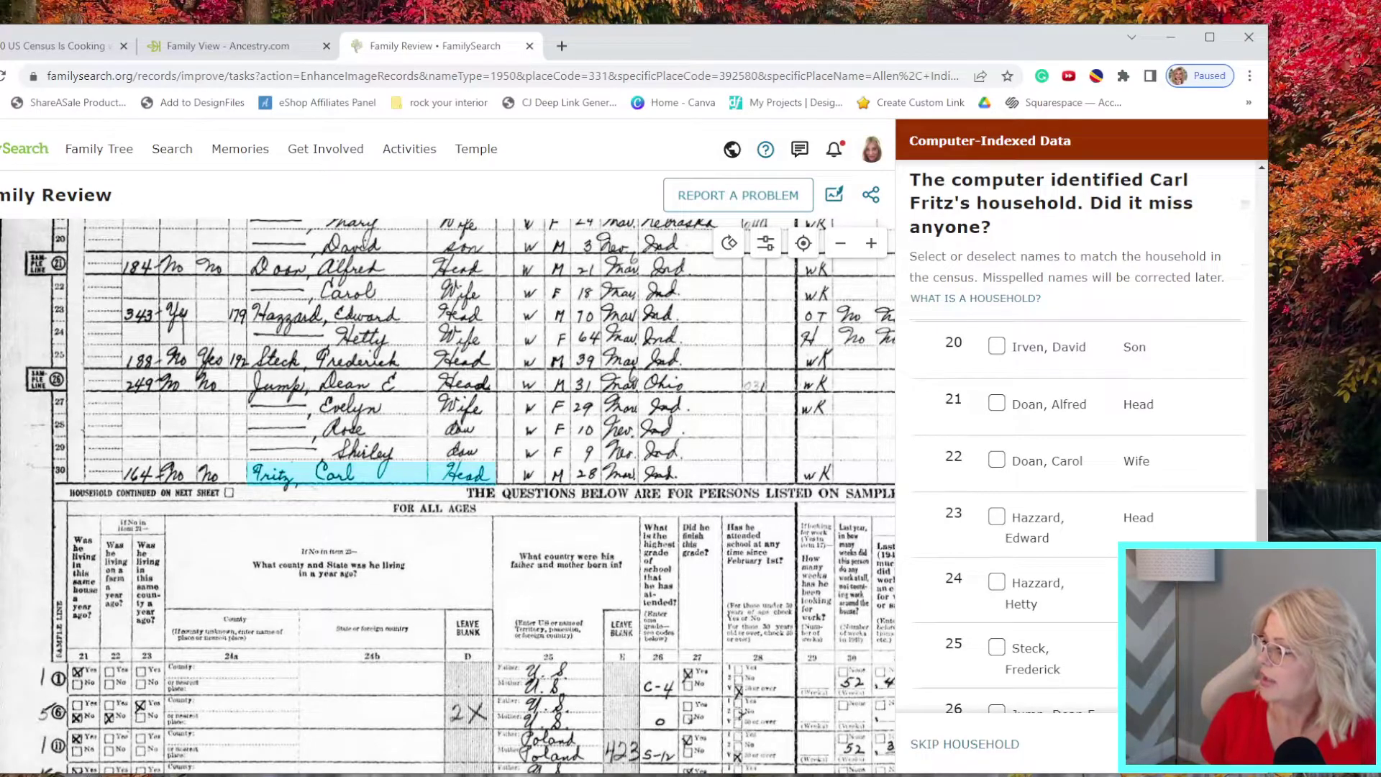
click(1000, 748)
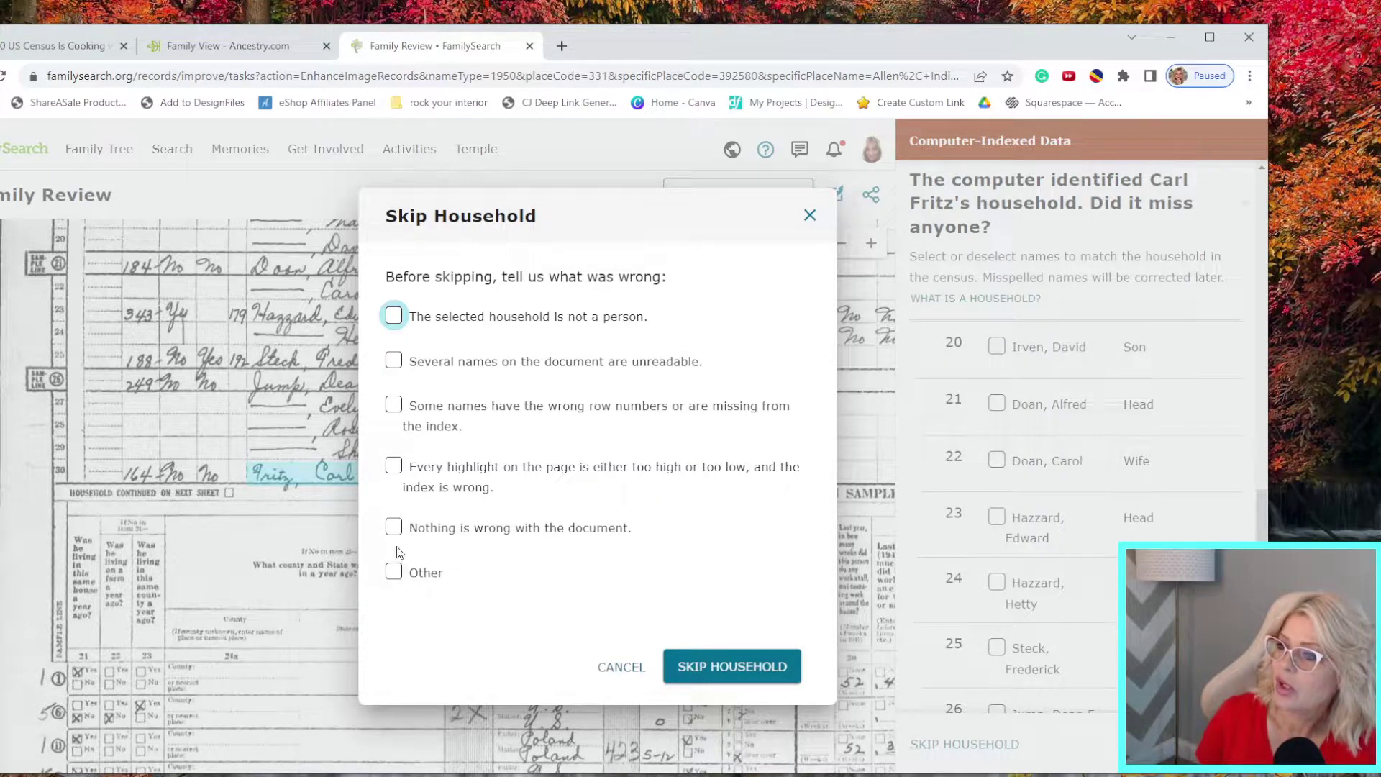
click(637, 660)
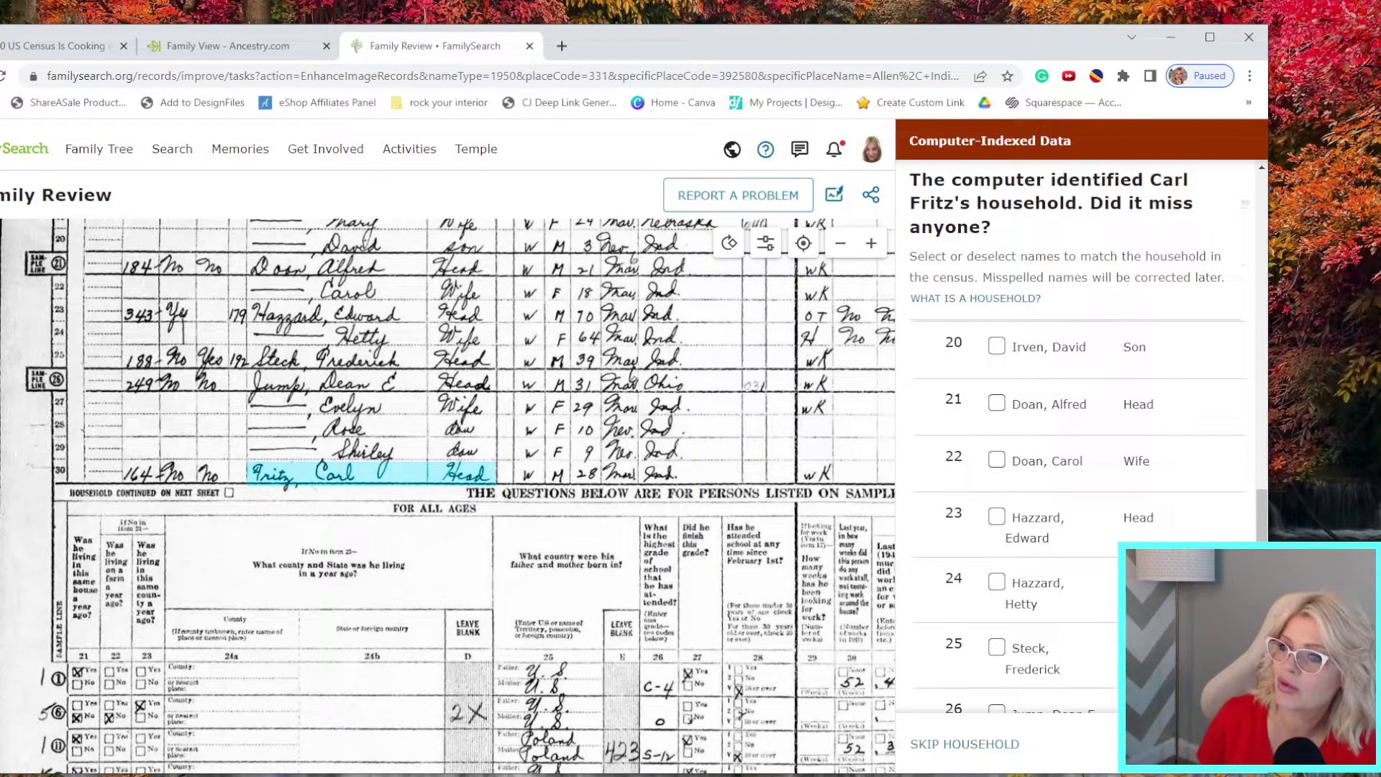
click(1, 195)
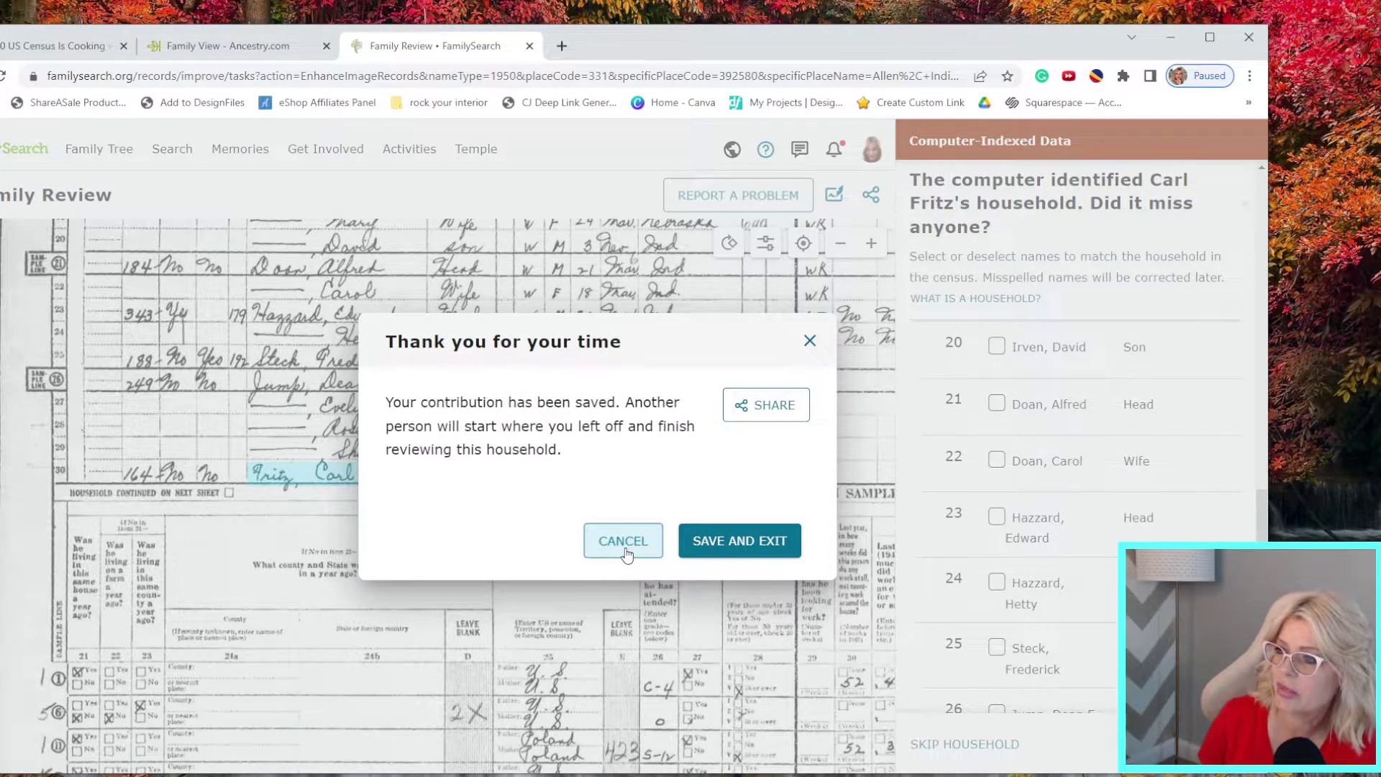
click(710, 547)
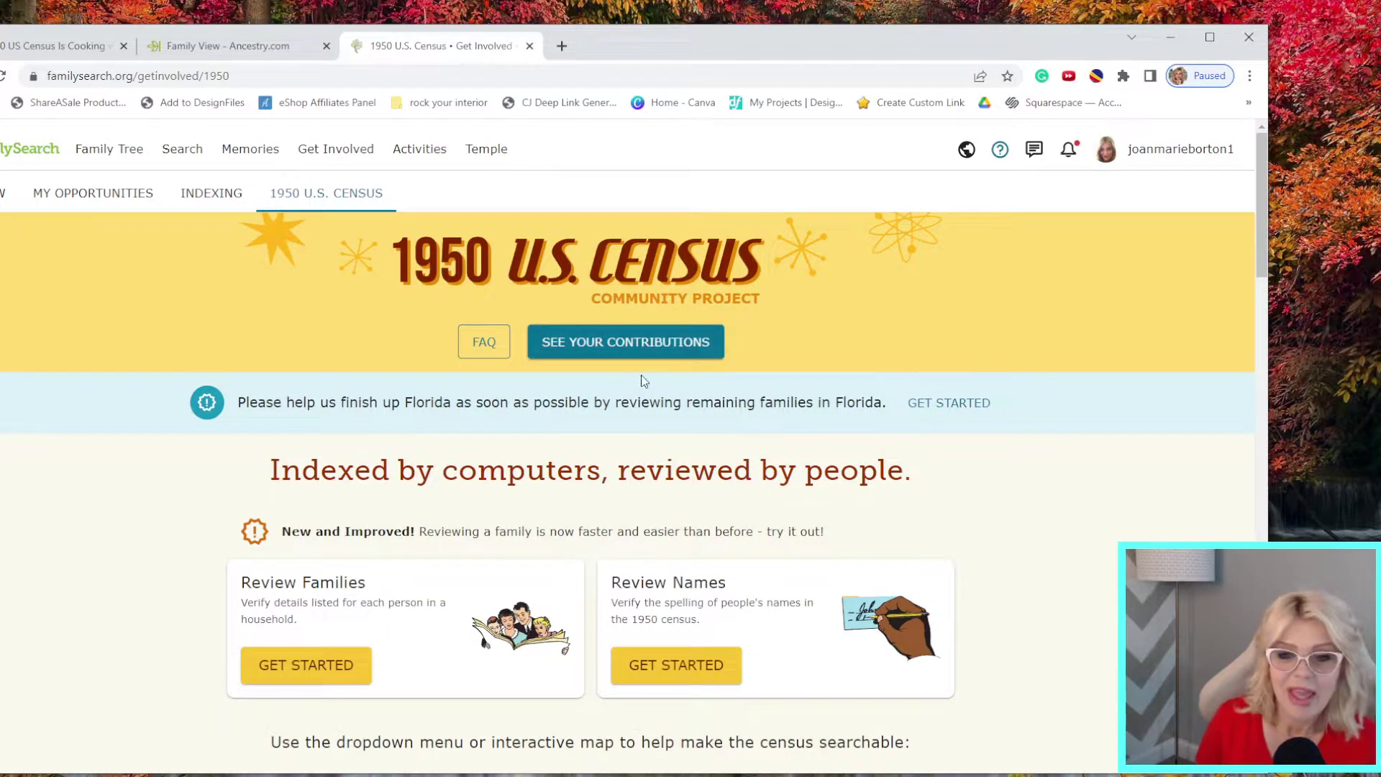
Look at the Review Names search options and examine the contribution statistics by state and for the family group
click(687, 675)
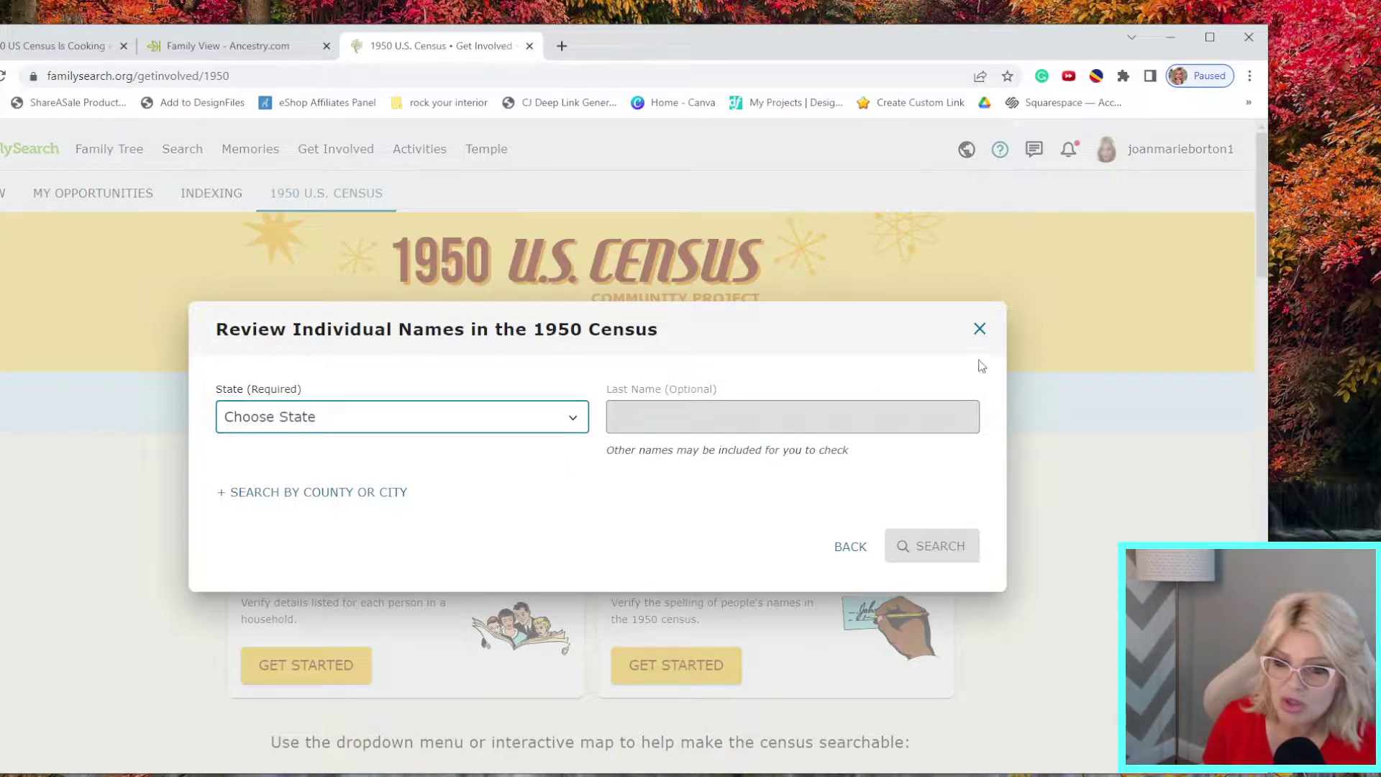
click(979, 330)
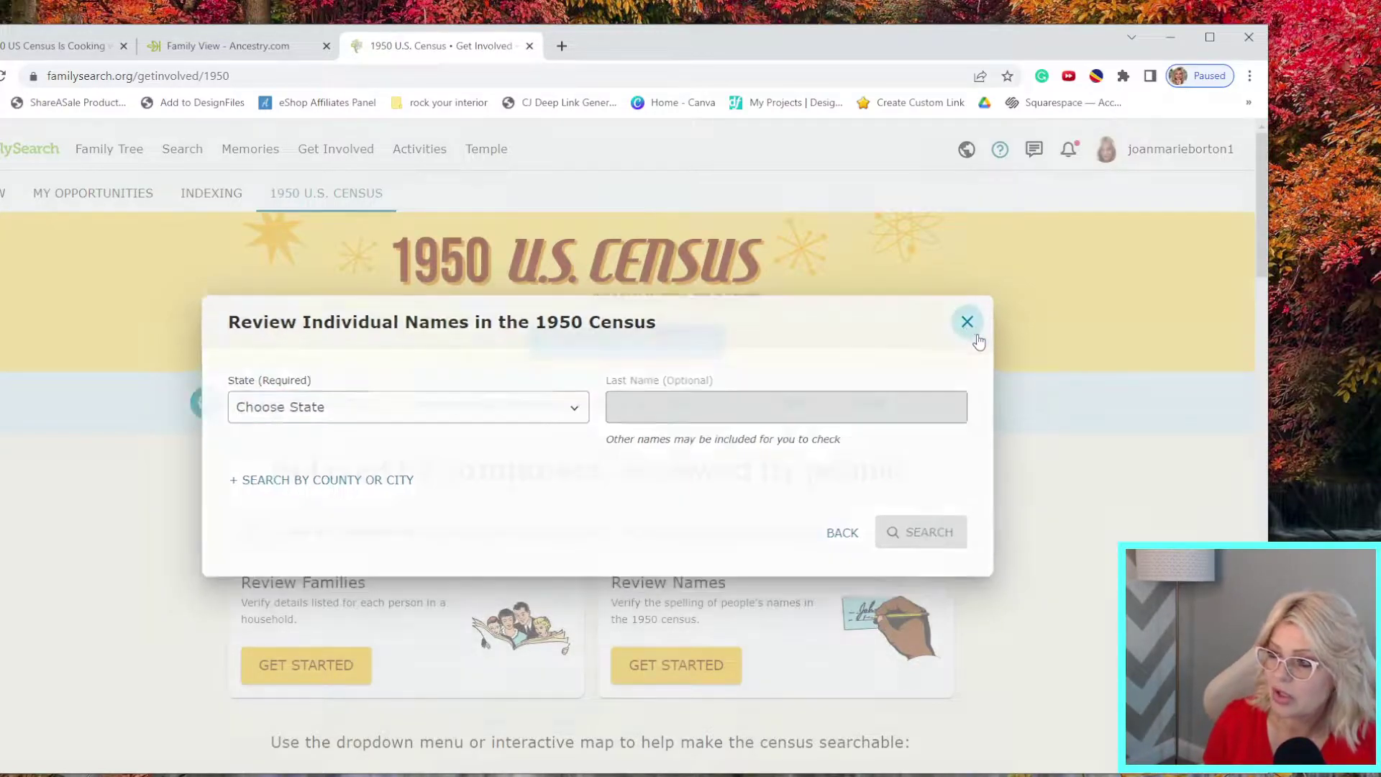
scroll(719, 503, down, 2)
scroll(715, 509, down, 12)
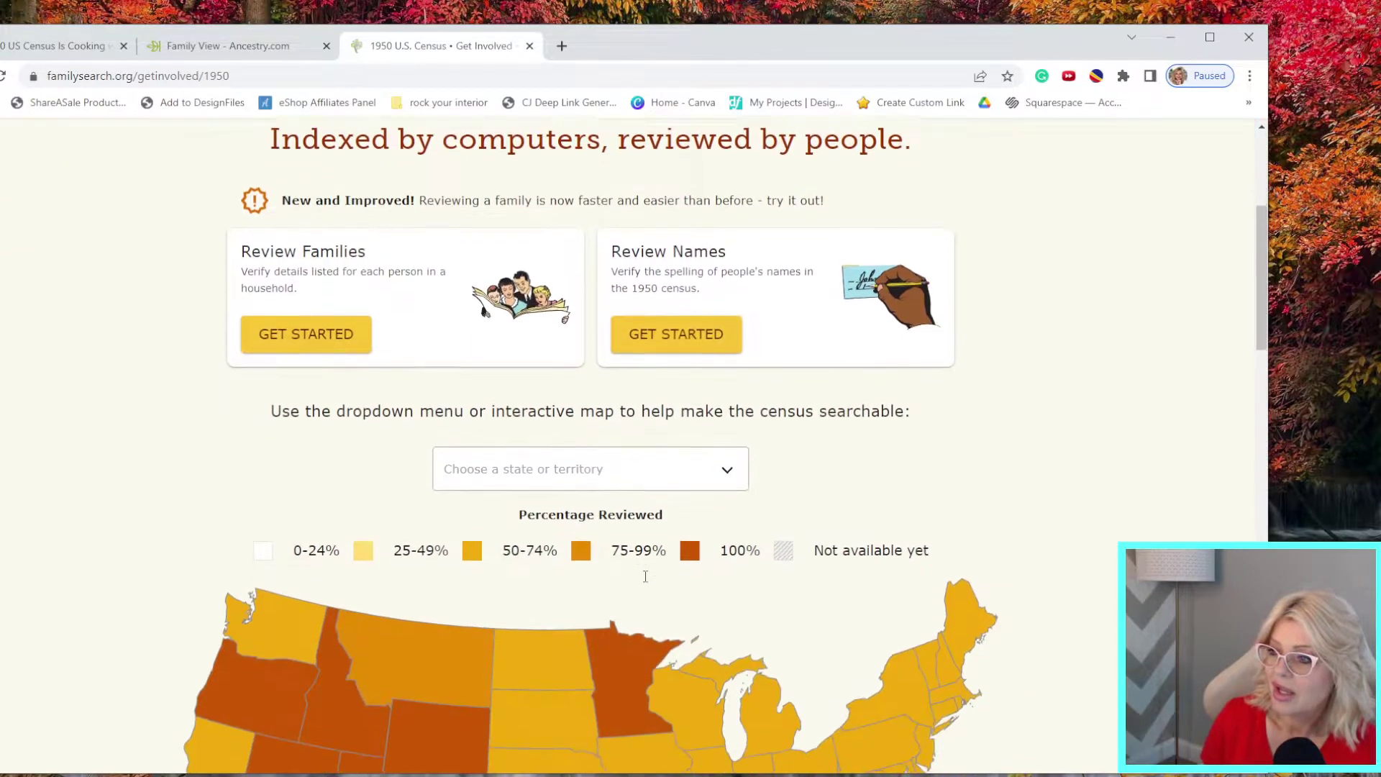
scroll(643, 568, down, 2)
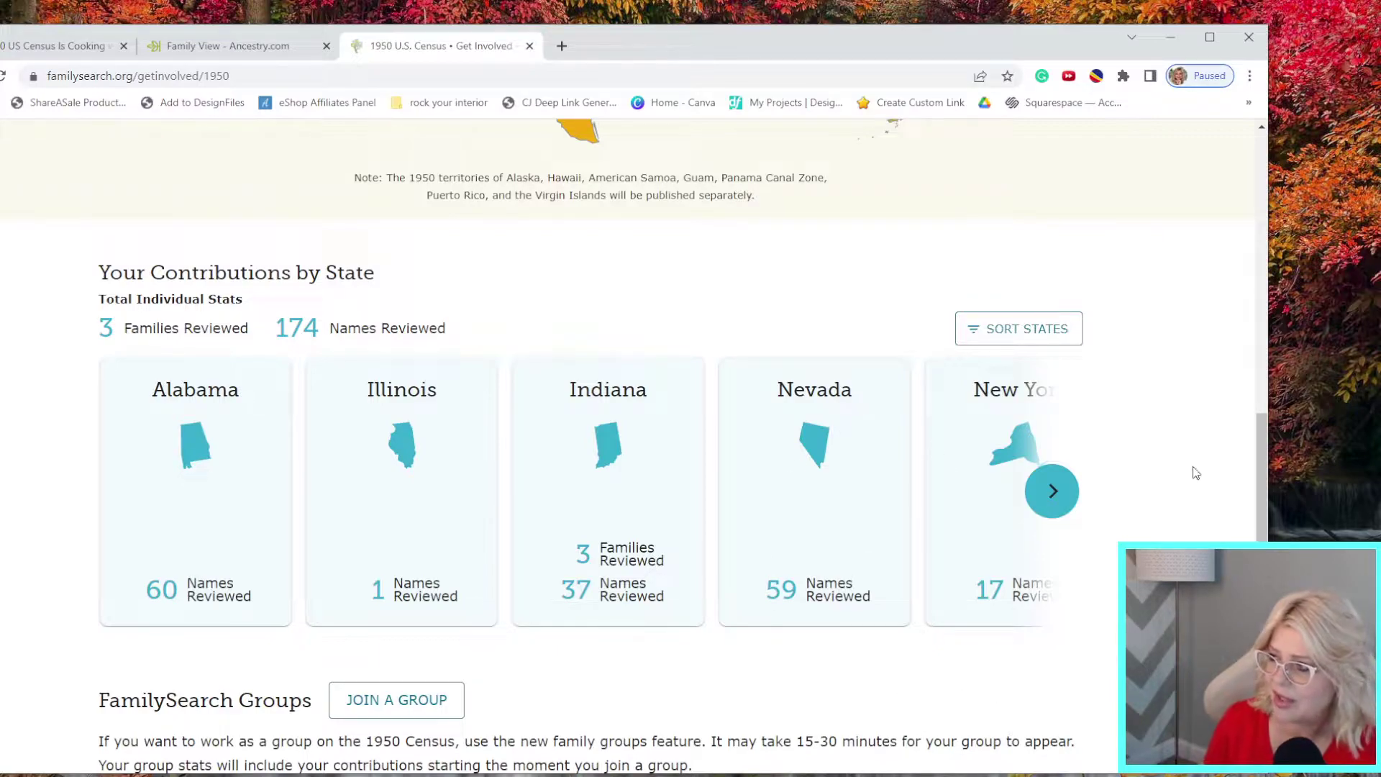
click(1064, 492)
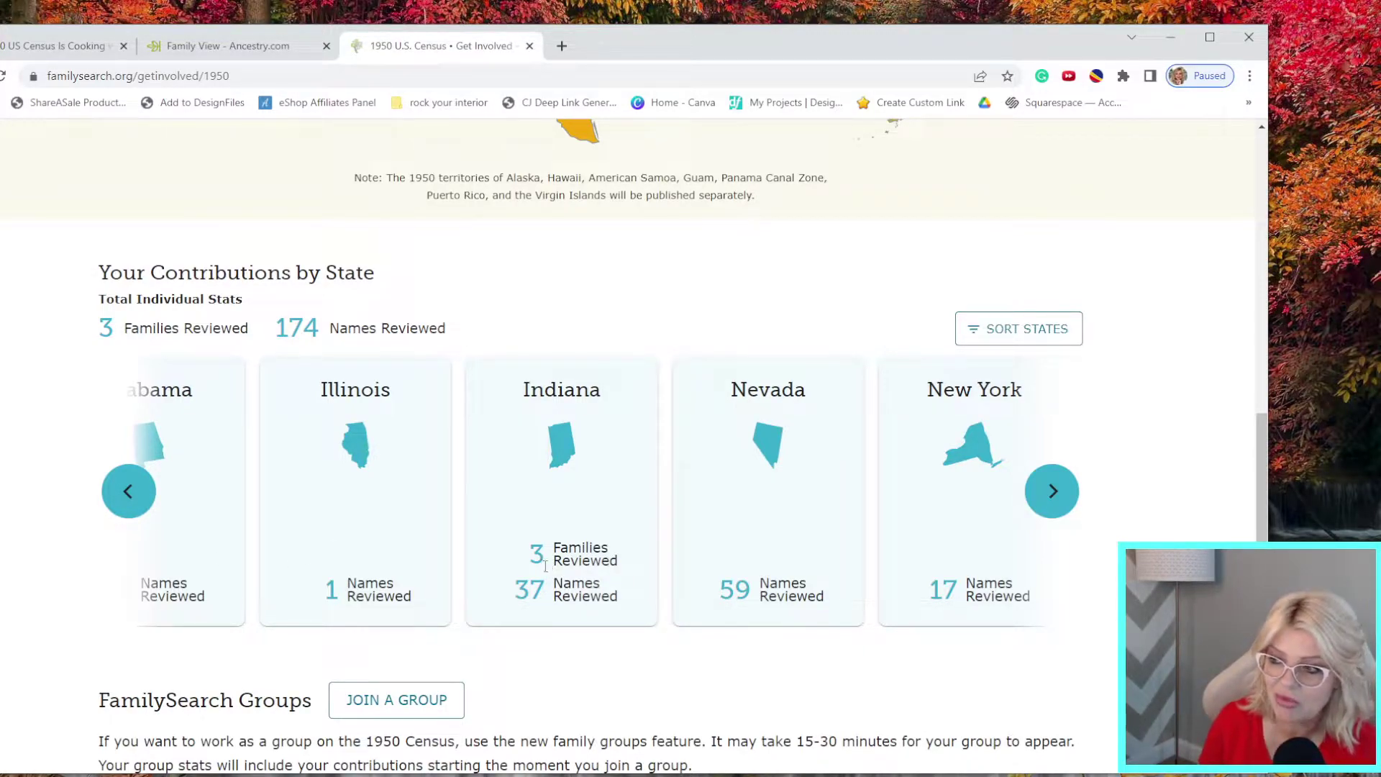
scroll(542, 604, down, 2)
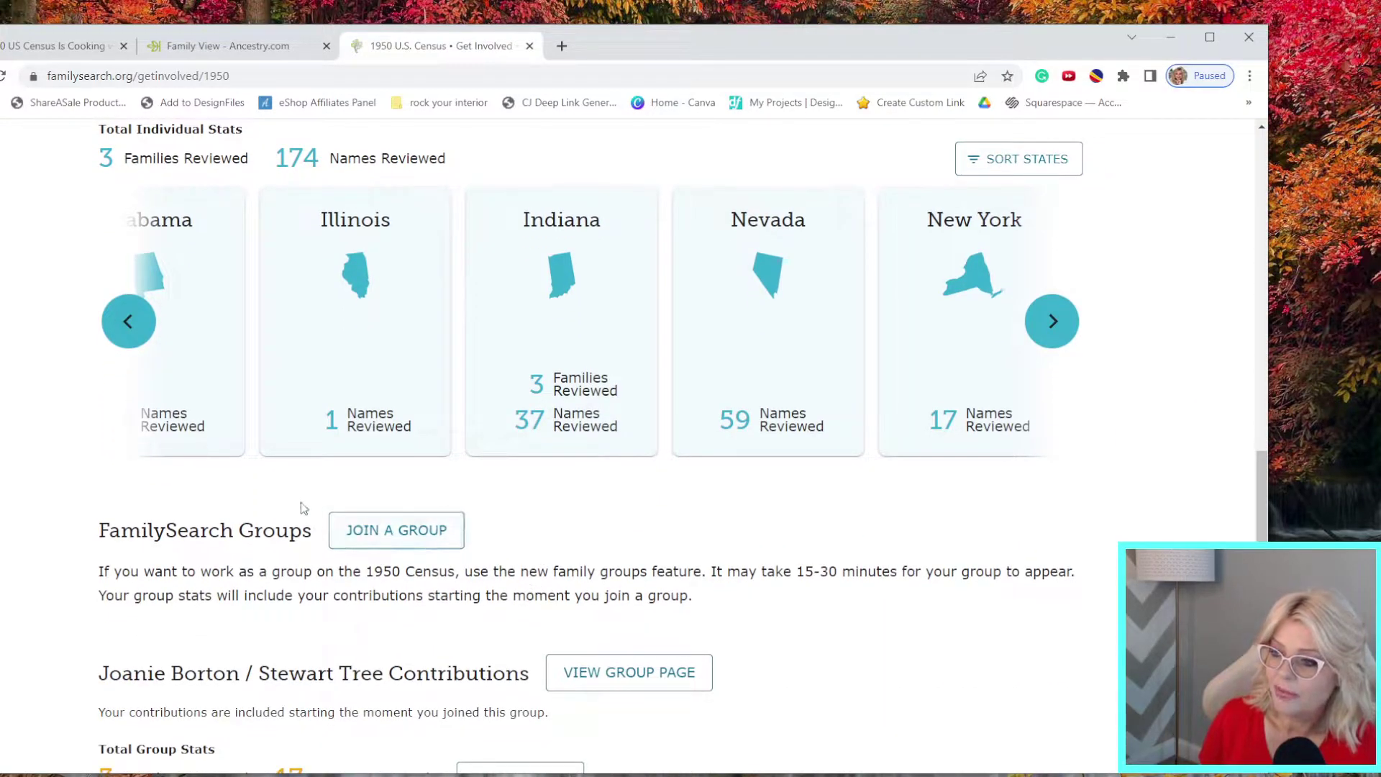
scroll(580, 604, down, 1)
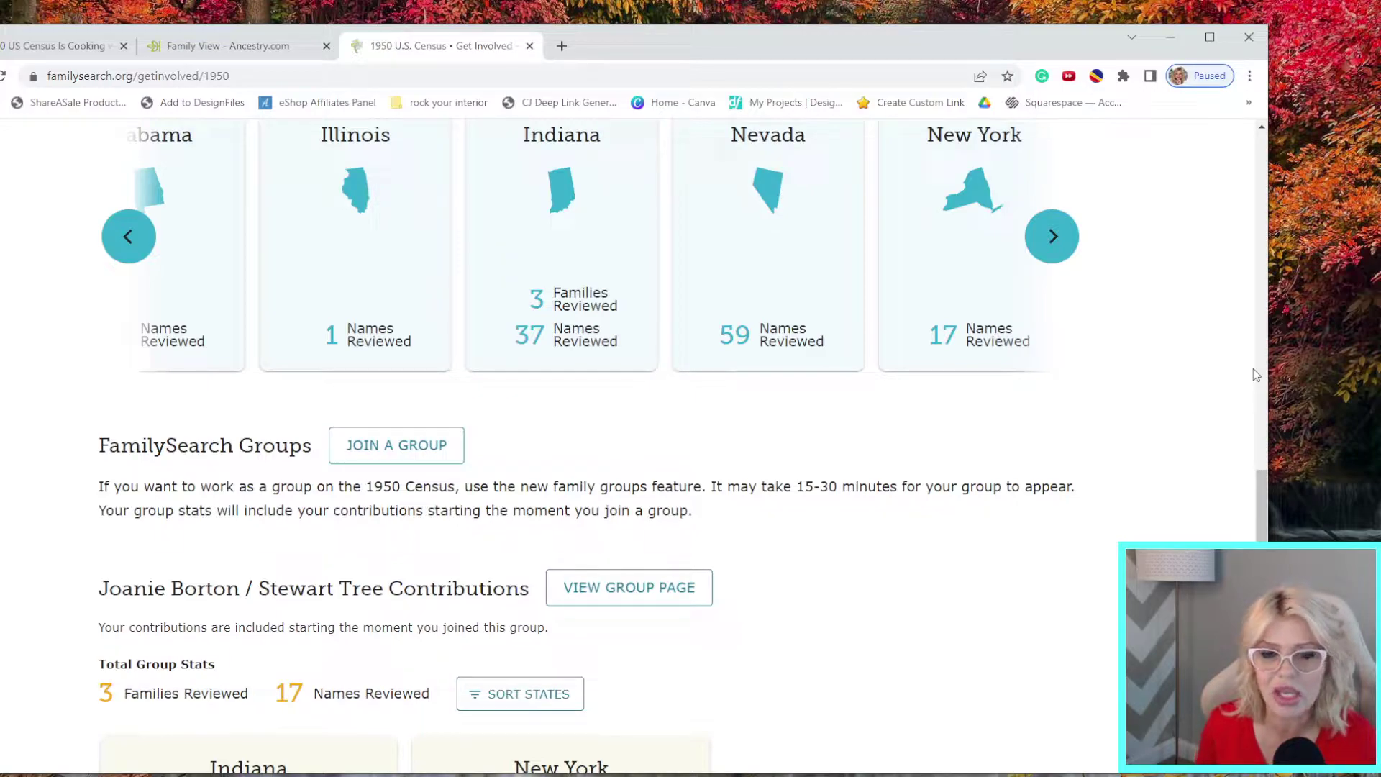
Run a Review Families search for Indiana with a family surname as the last name
scroll(996, 360, up, 7)
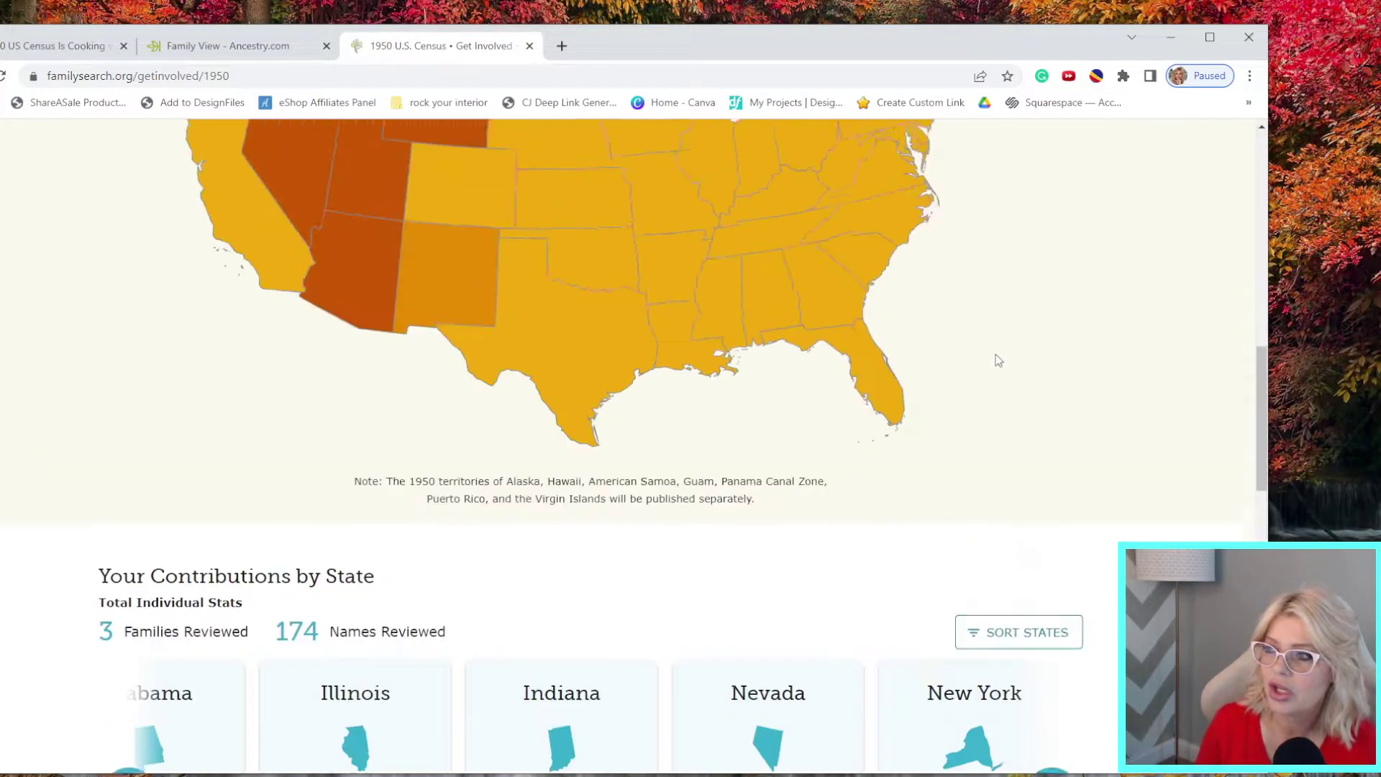
scroll(998, 362, up, 9)
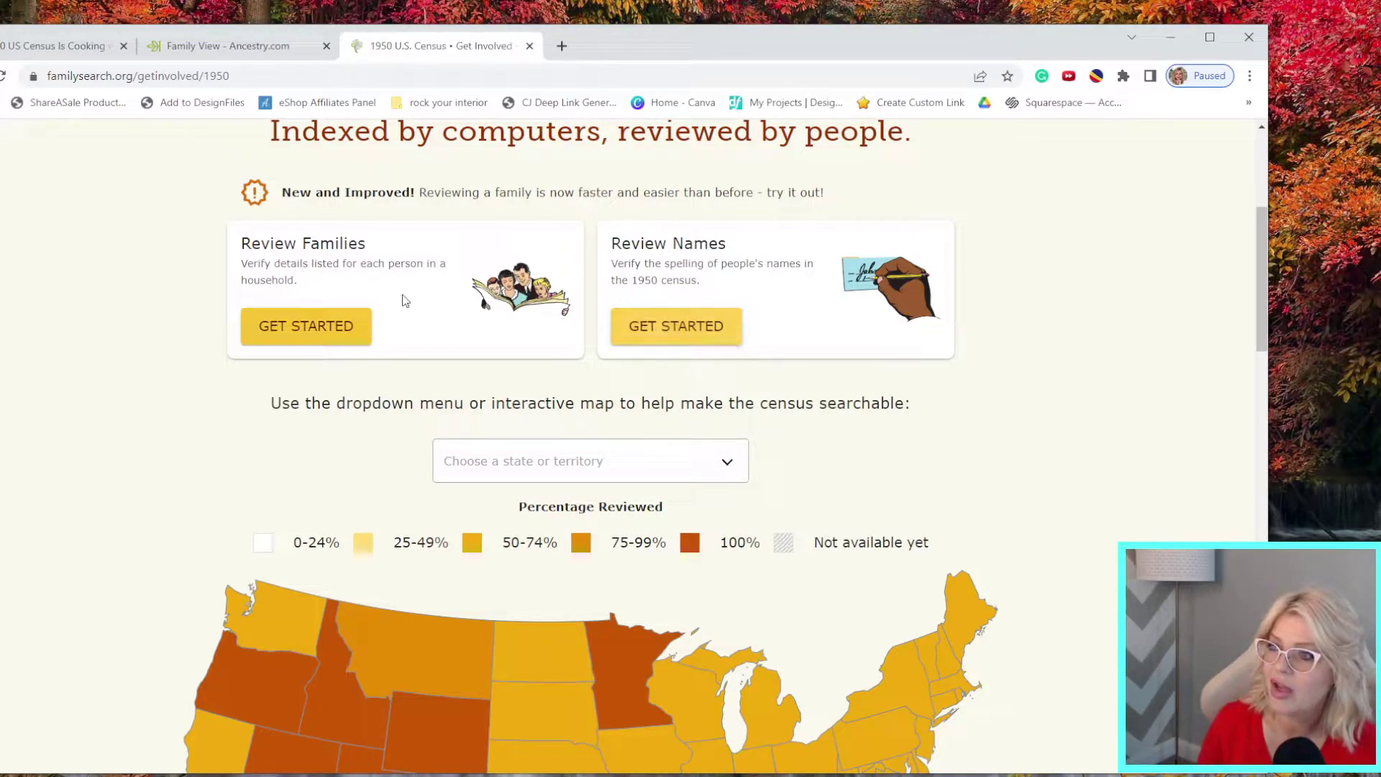
click(345, 325)
click(543, 418)
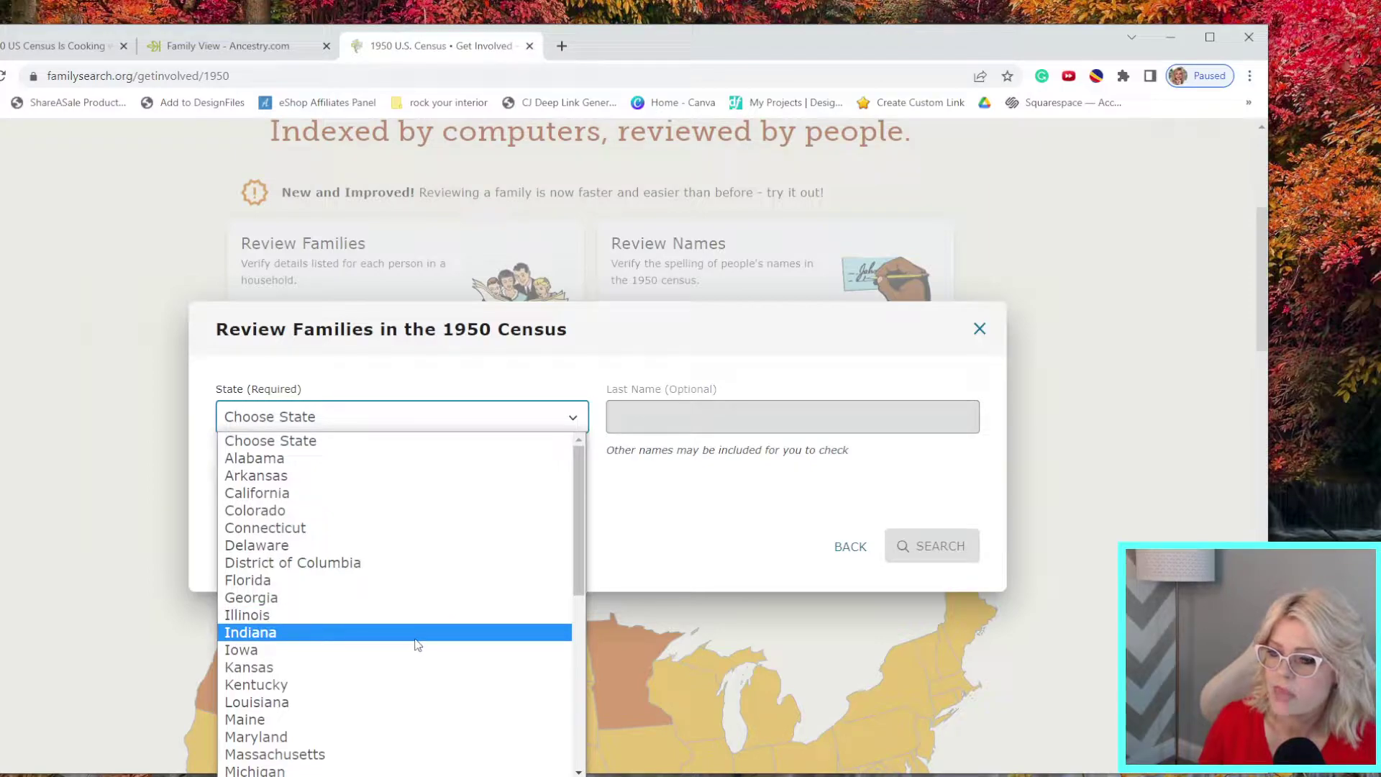
click(418, 633)
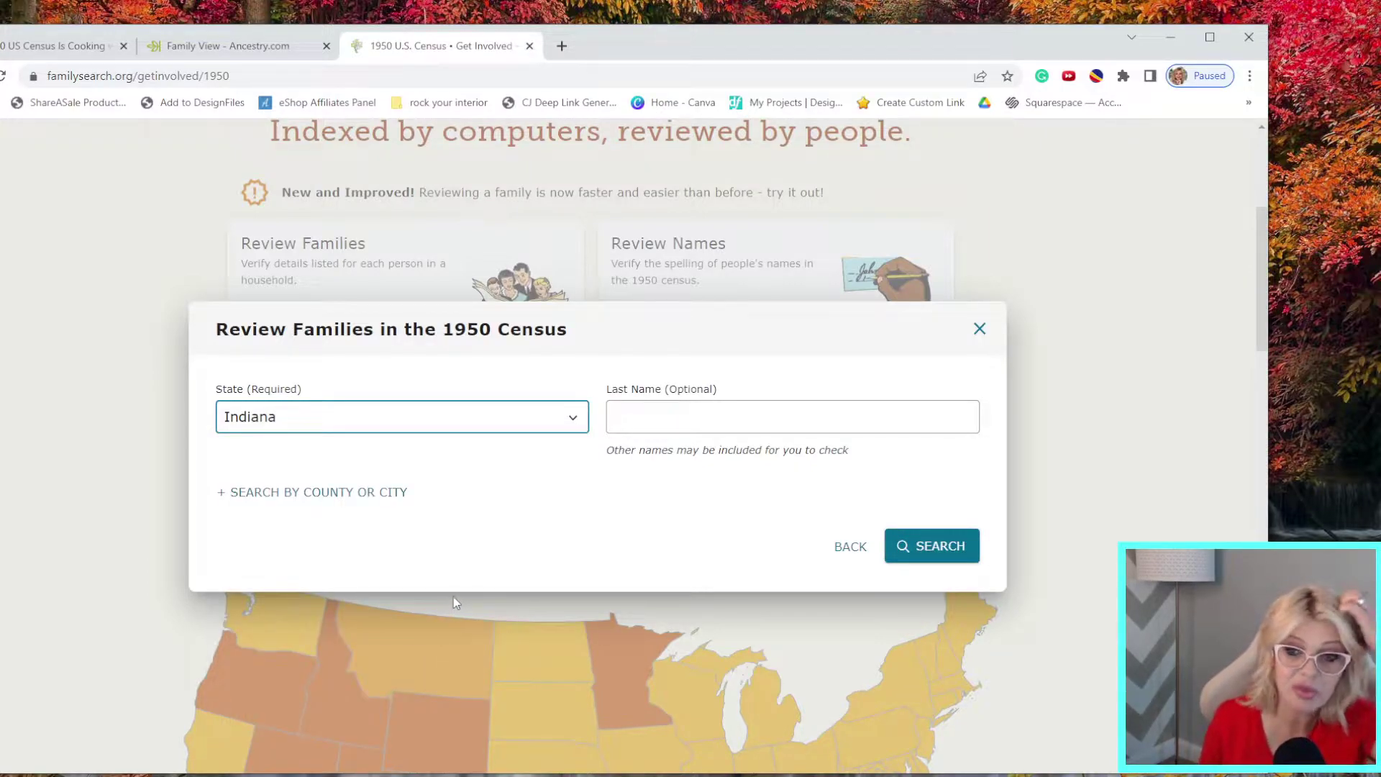
click(679, 421)
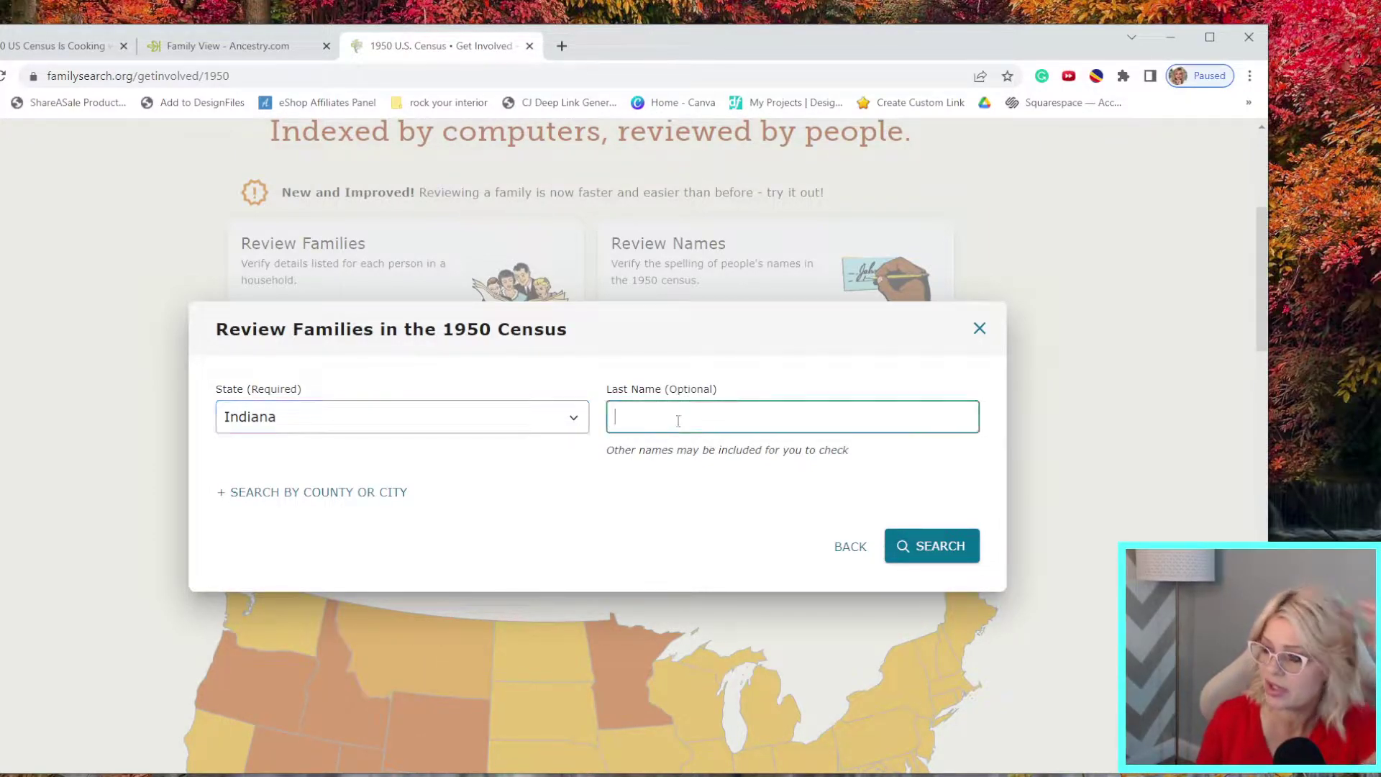
text(Borton)
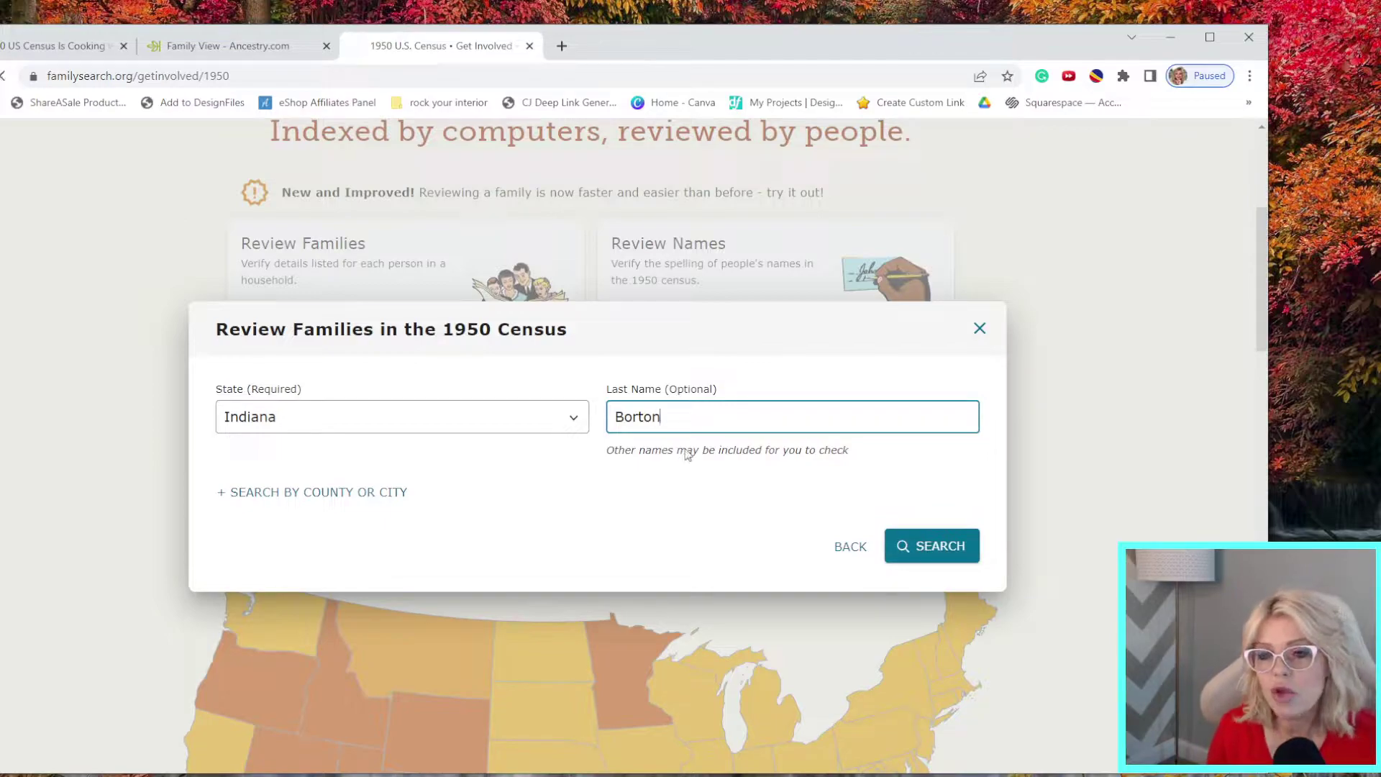
key(Return)
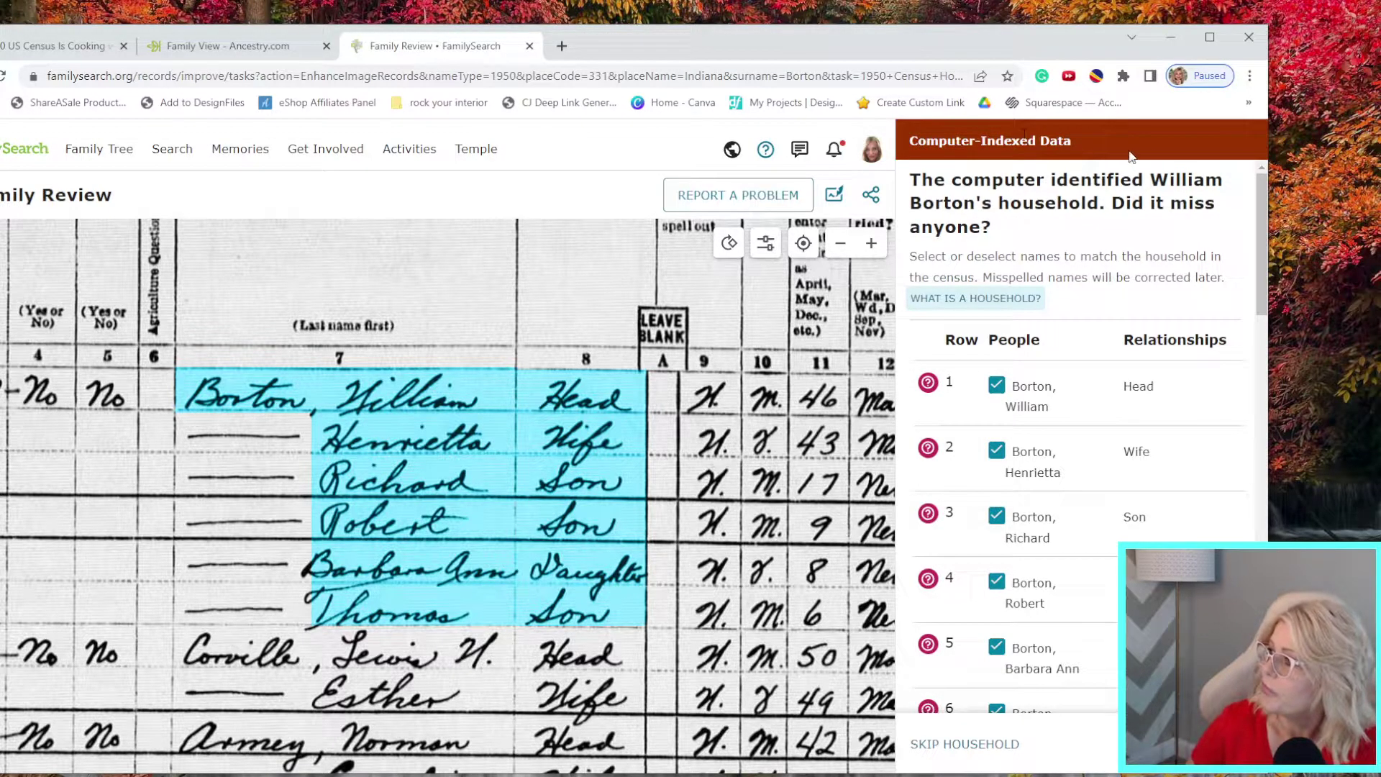
Skip the six-person household at the beginning of the census sheet without giving a reason
click(1210, 36)
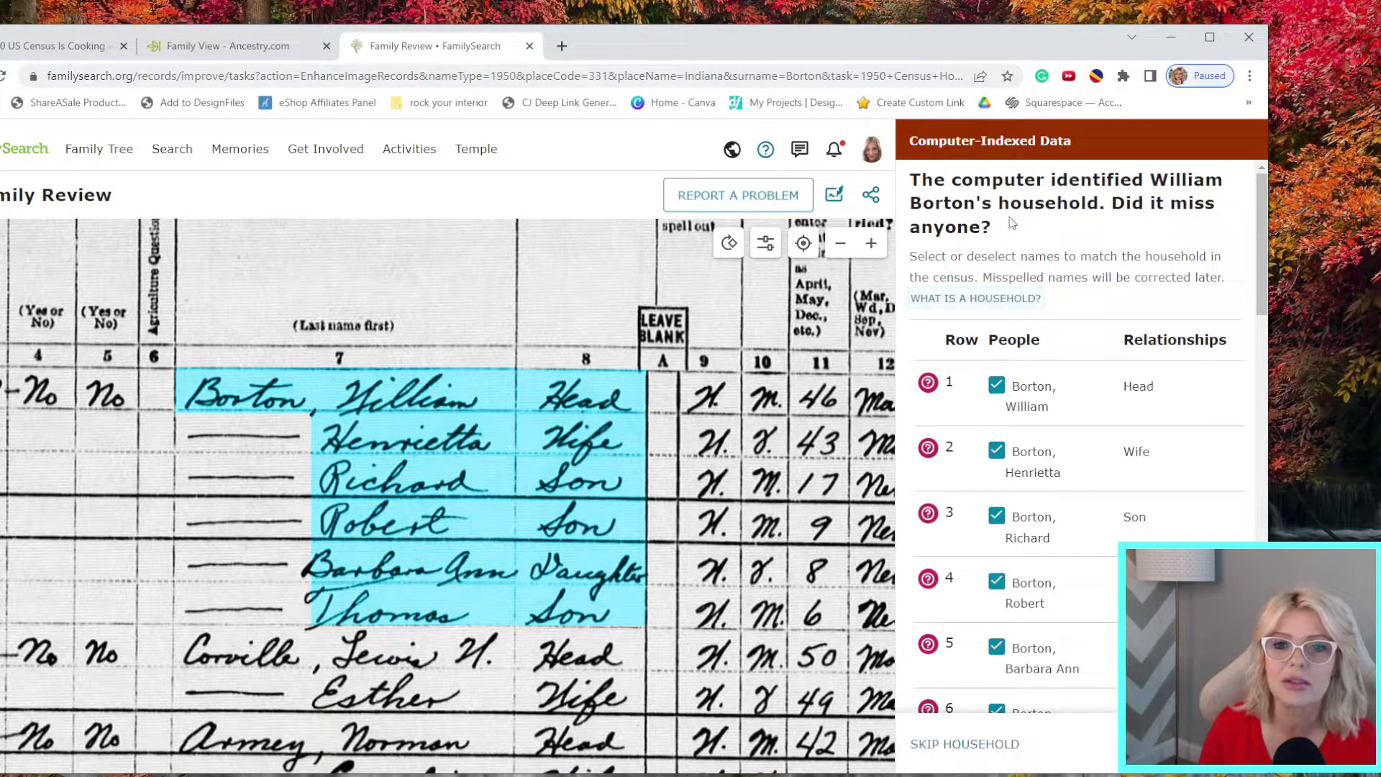
drag(1012, 225, 1011, 203)
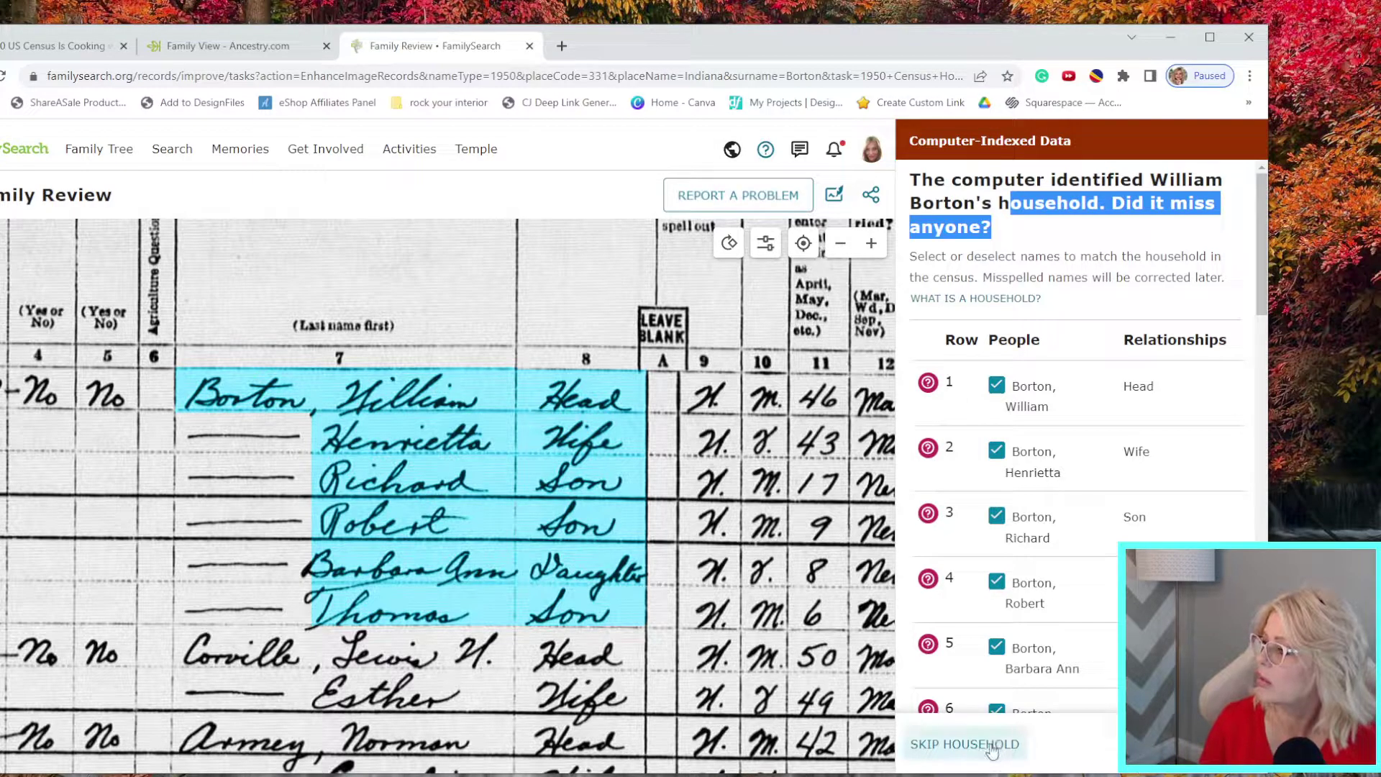
click(964, 744)
click(699, 667)
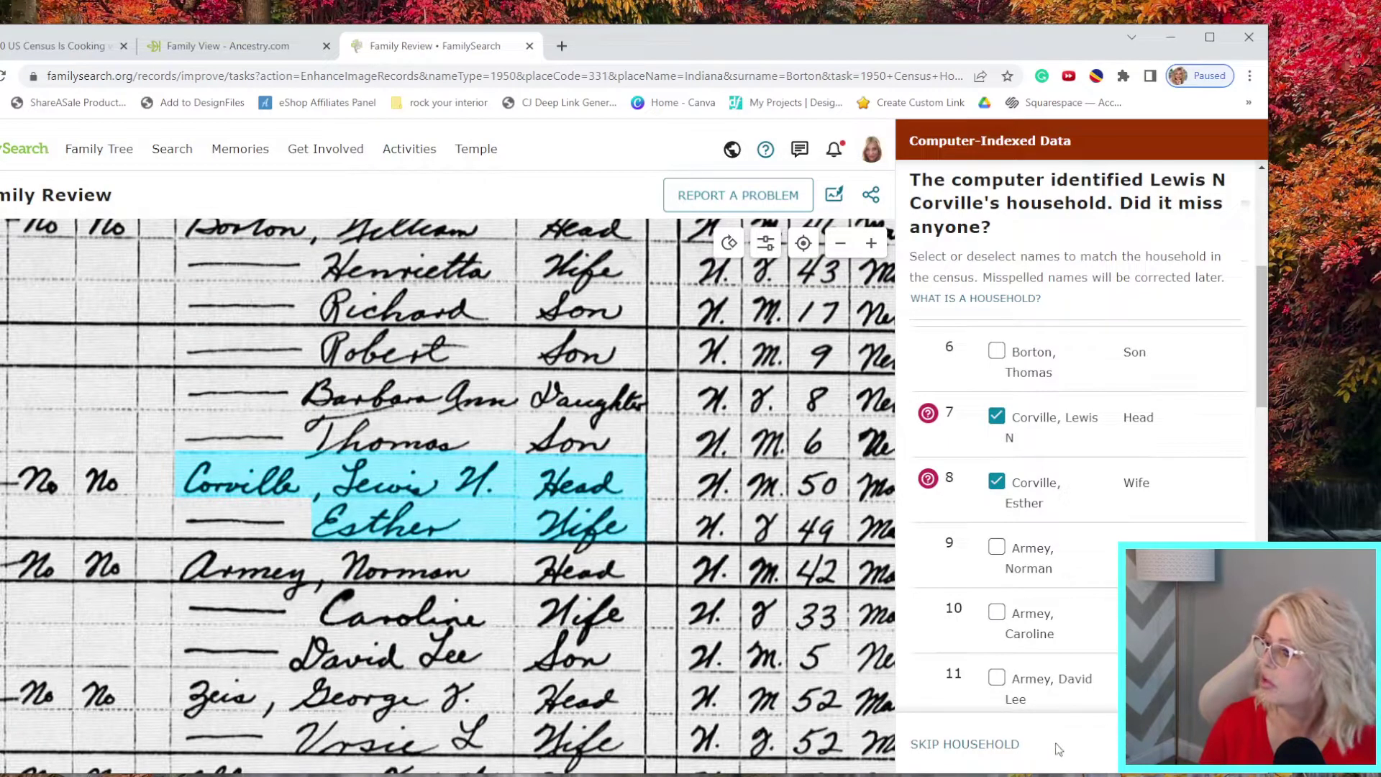
Check the skip reasons for the household on rows 7 and 8 without skipping it, and save and exit Family Review
click(963, 744)
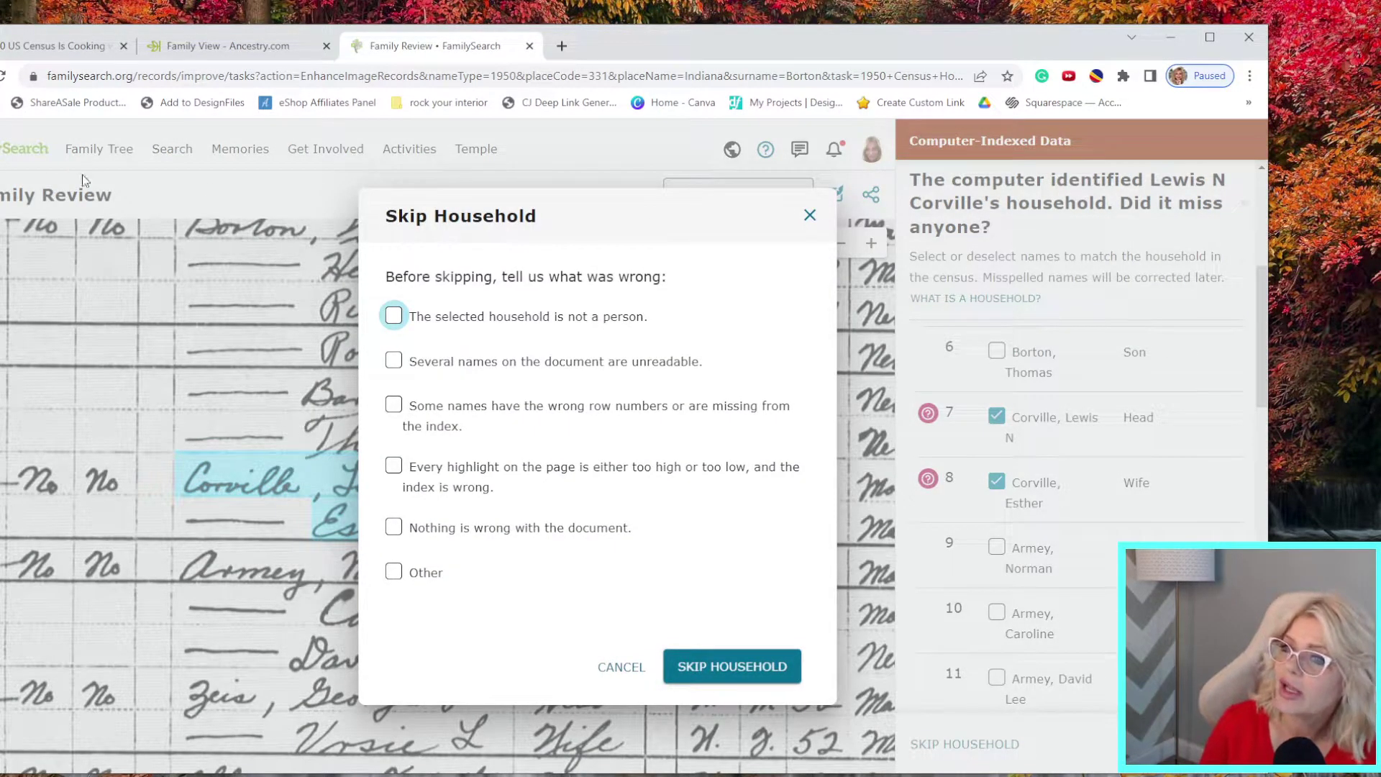
click(106, 182)
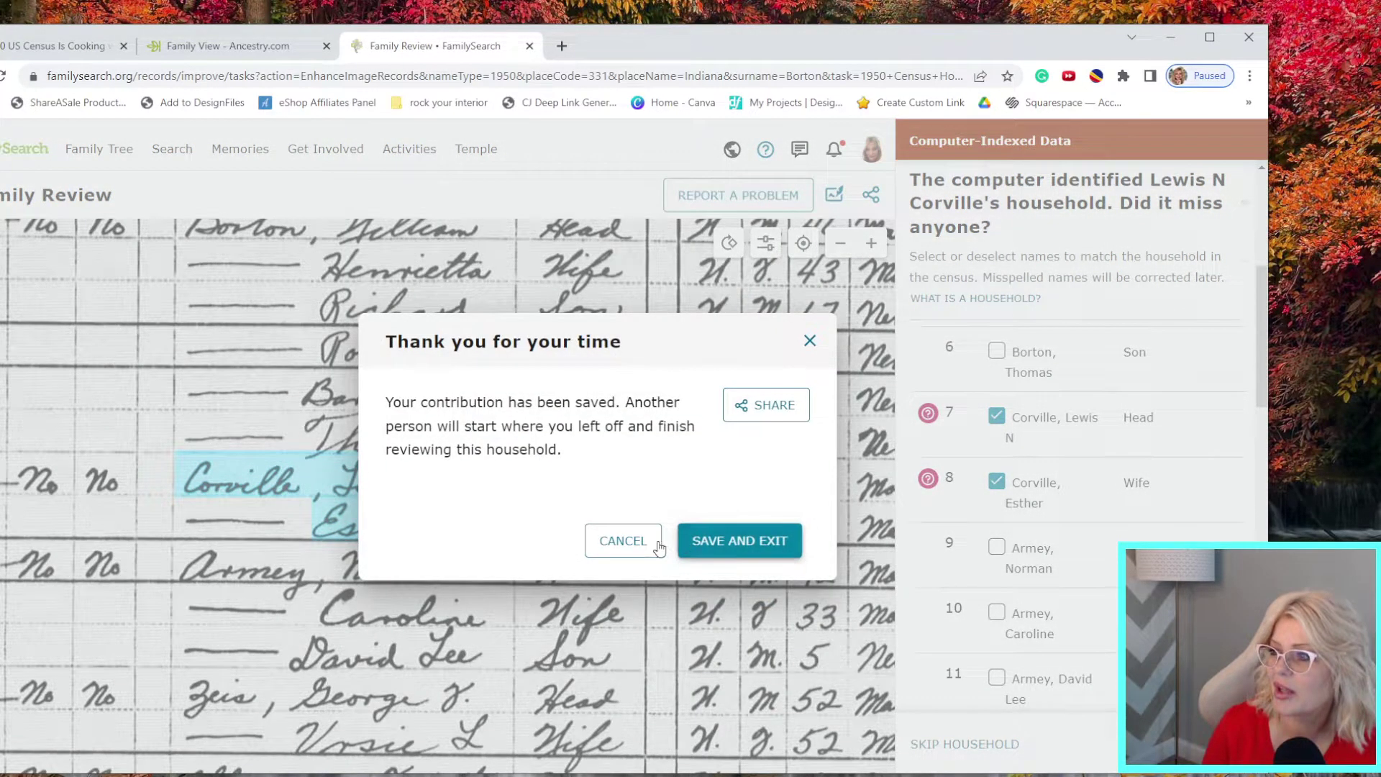
click(658, 546)
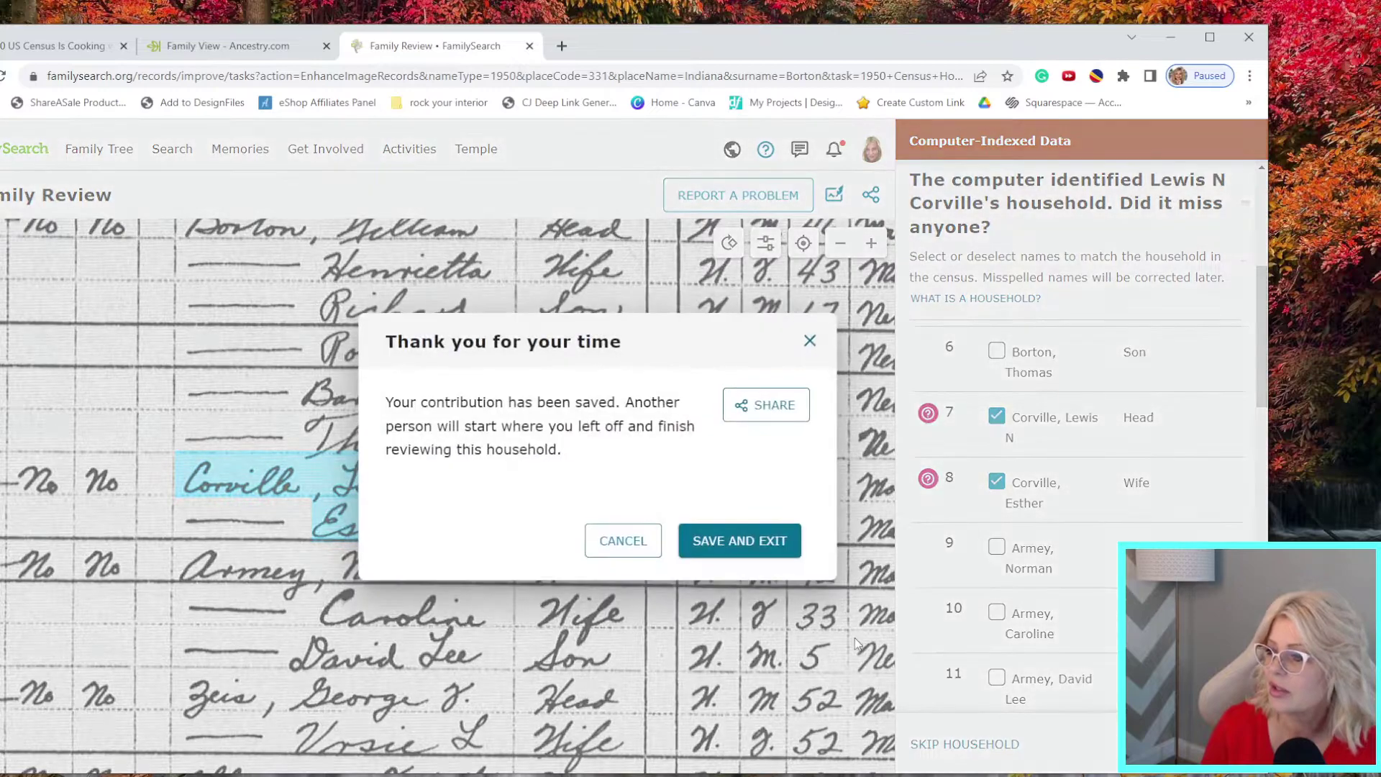
click(706, 548)
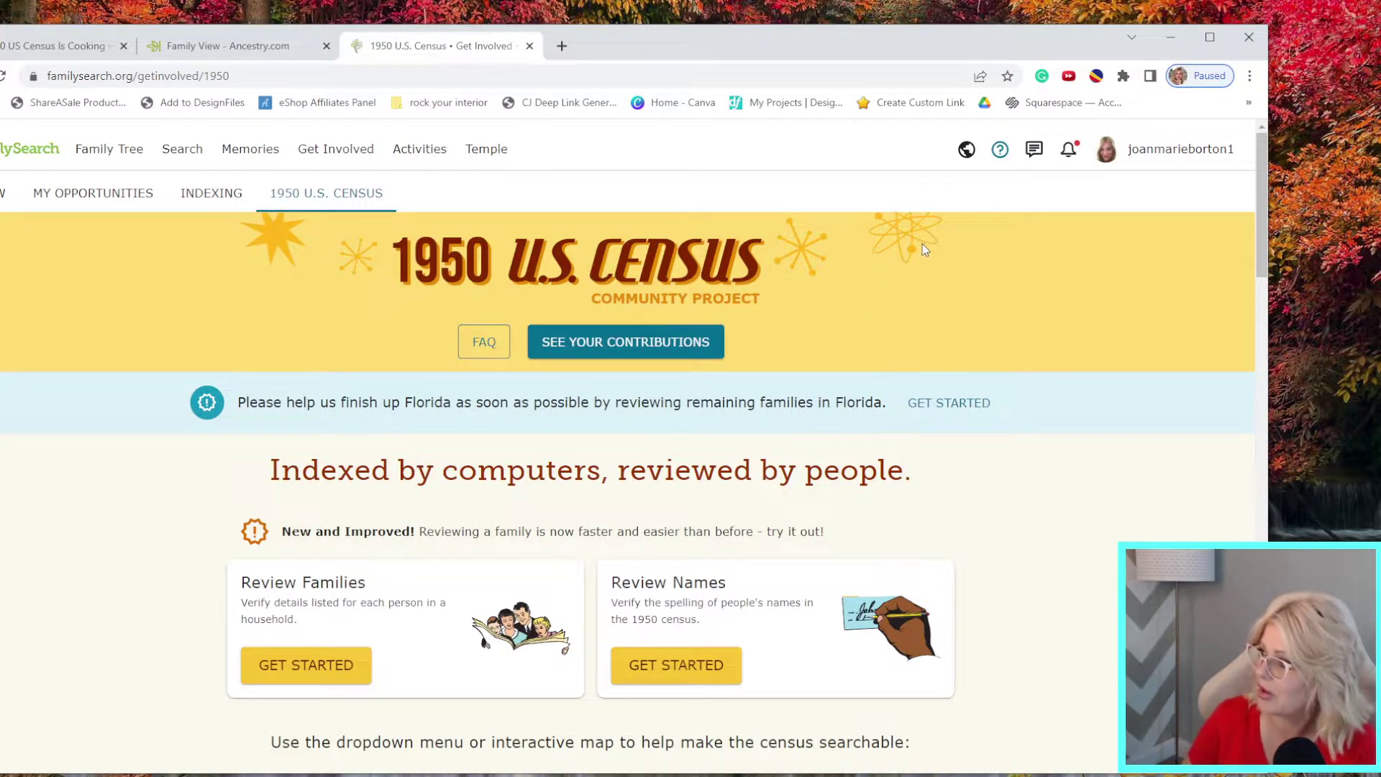
Search the help center for 1950 and read the article "Indexing and the 1950 U.S. Census"
click(1000, 153)
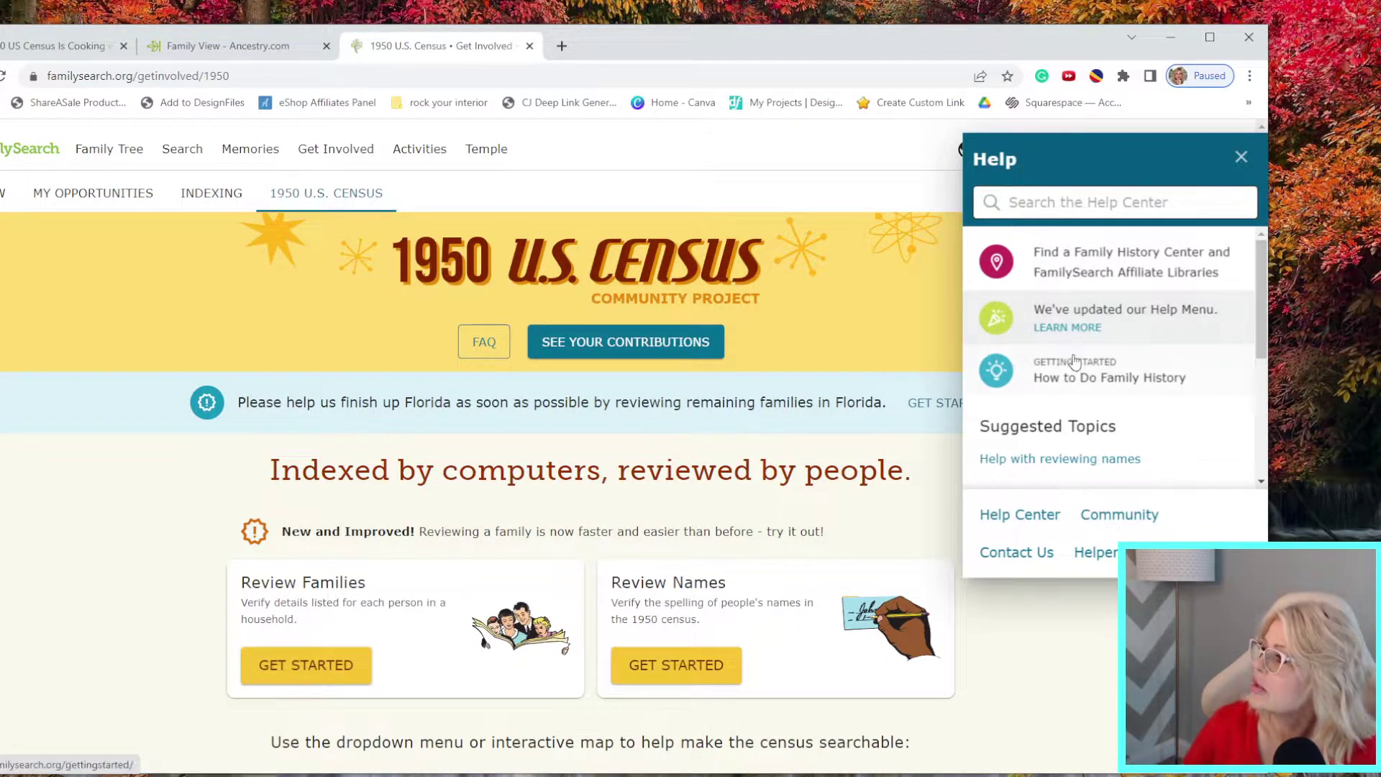
scroll(1064, 446, down, 1)
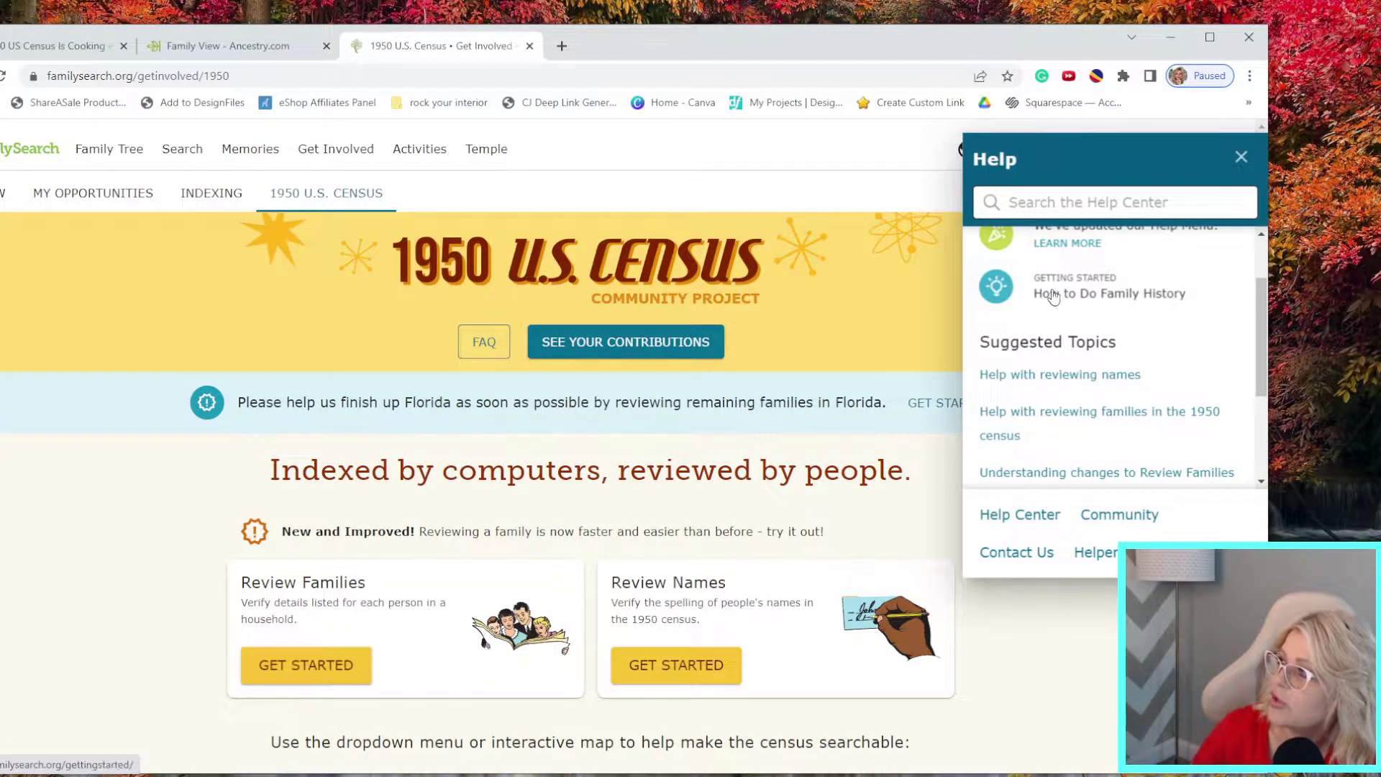
click(1049, 204)
text(150)
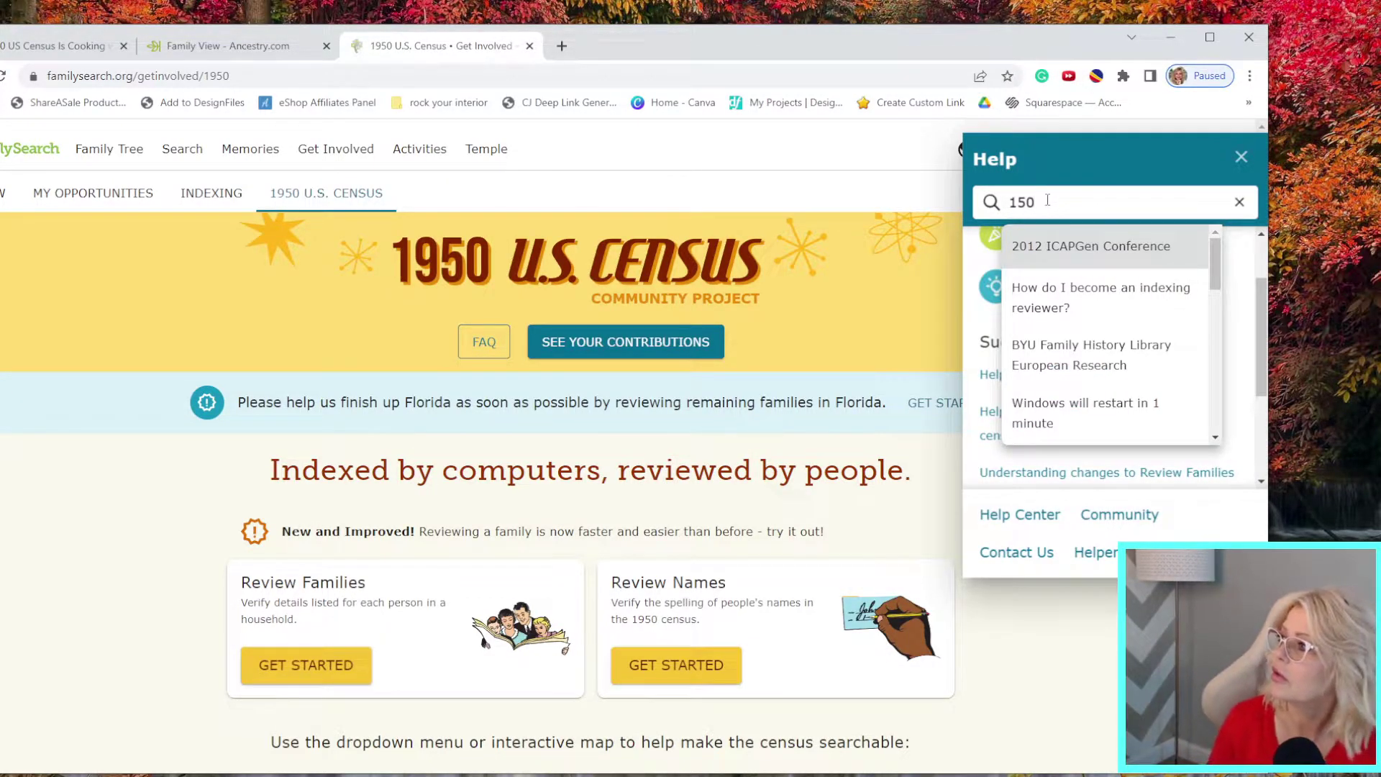
key(BackSpace)
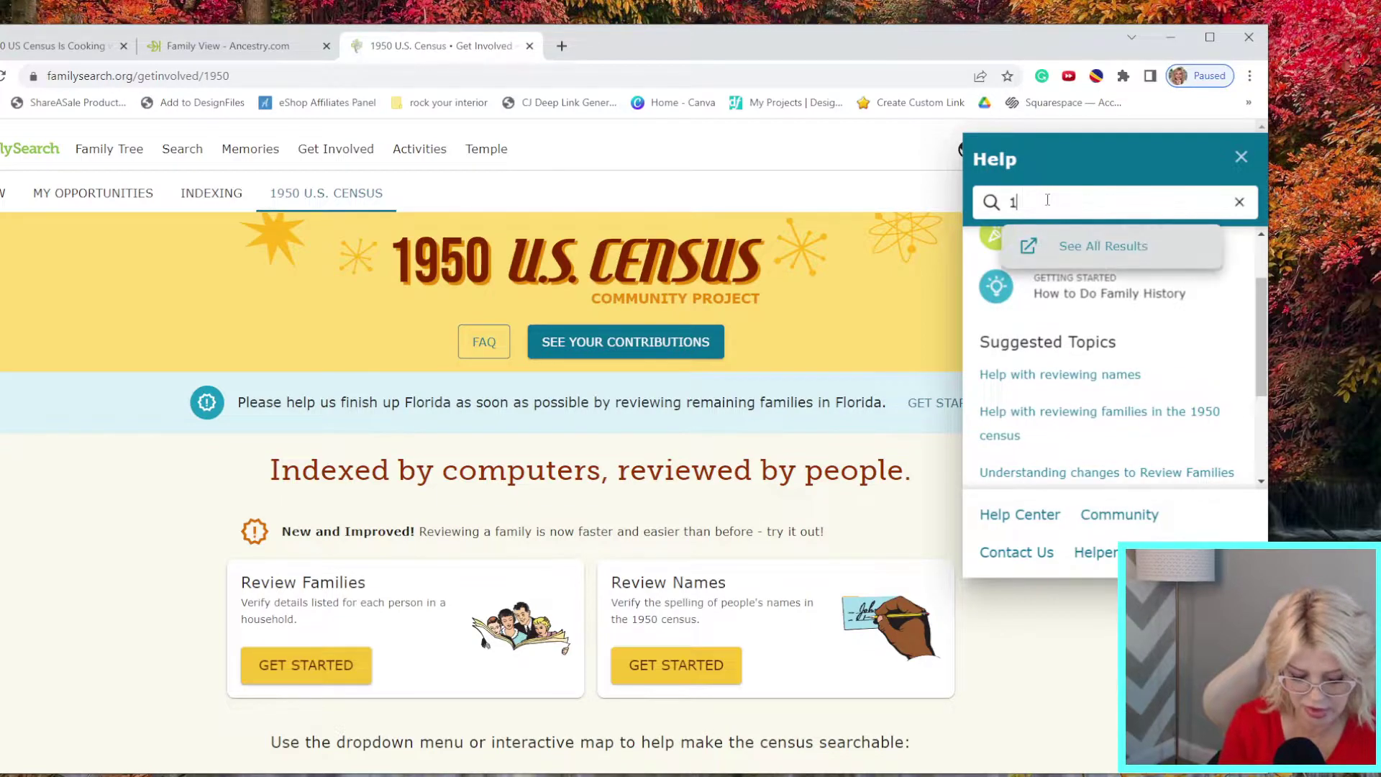
text(950)
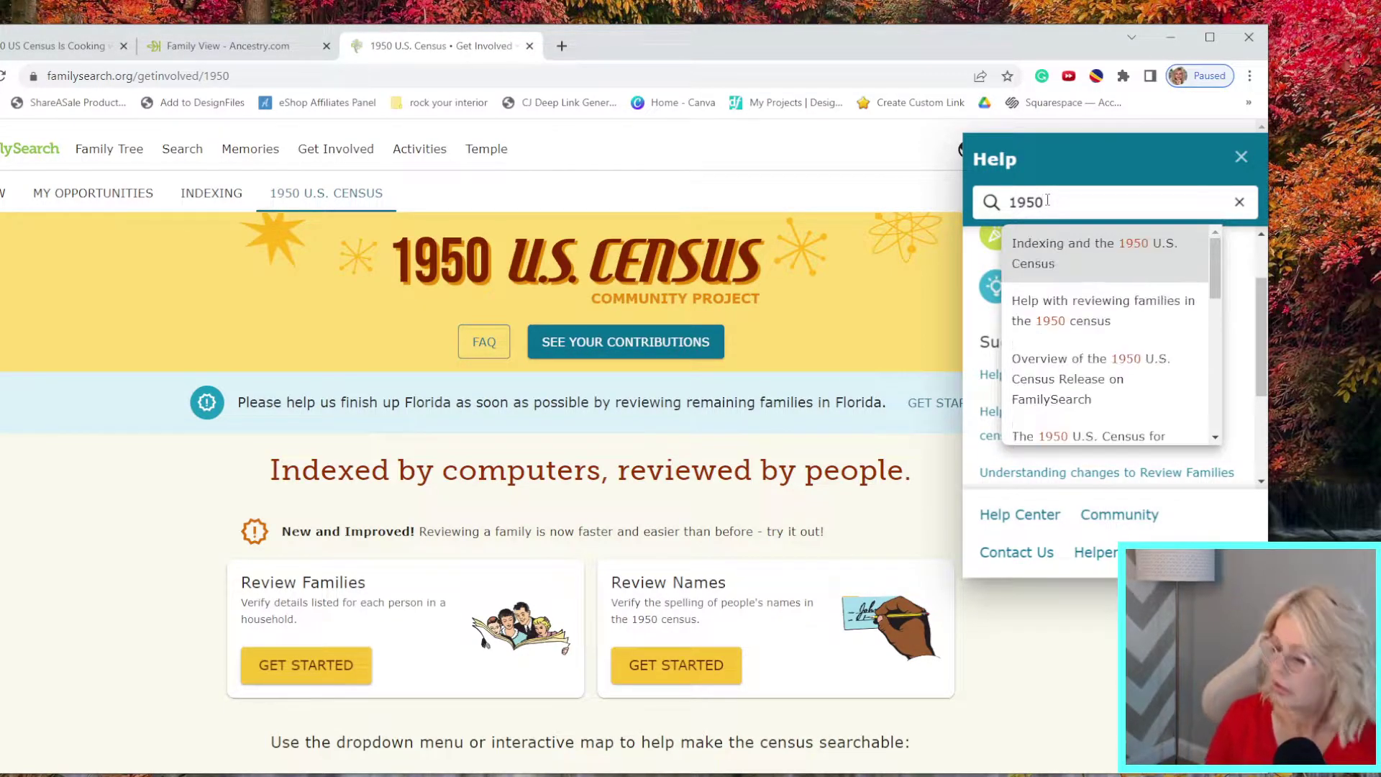
key(Return)
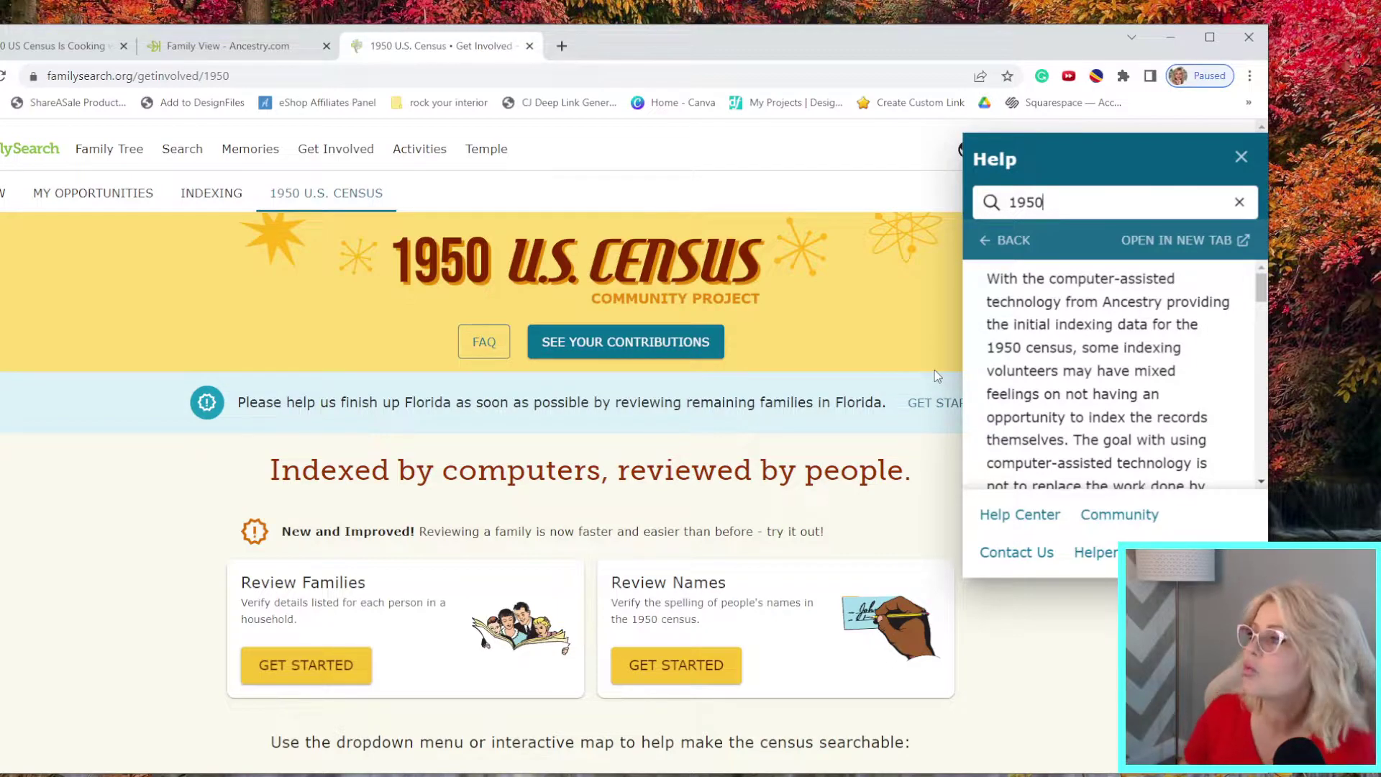
scroll(1036, 319, down, 1)
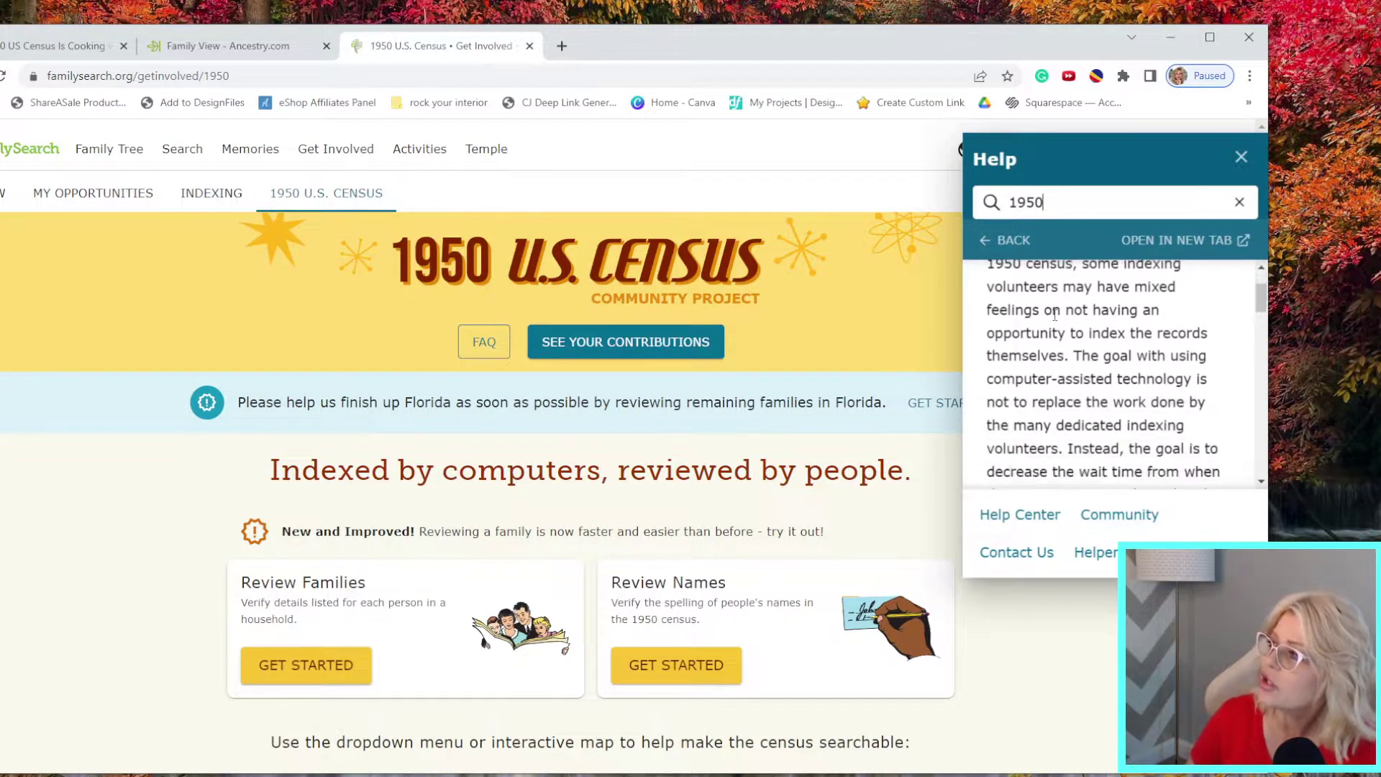
scroll(1057, 340, up, 1)
scroll(1058, 339, down, 2)
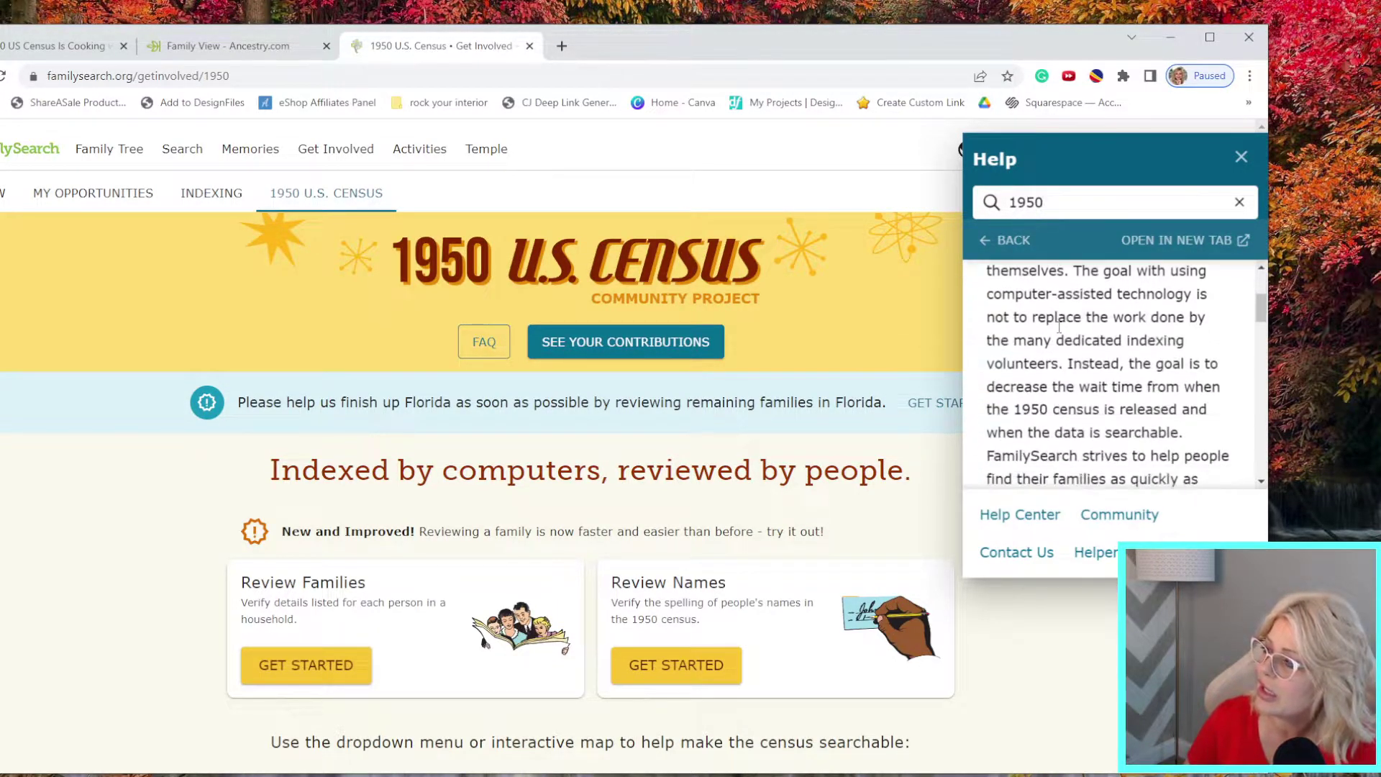
Read the article's sections on computer-assisted technology and whether it will replace indexing, and return to the suggested help topics
scroll(1058, 327, down, 4)
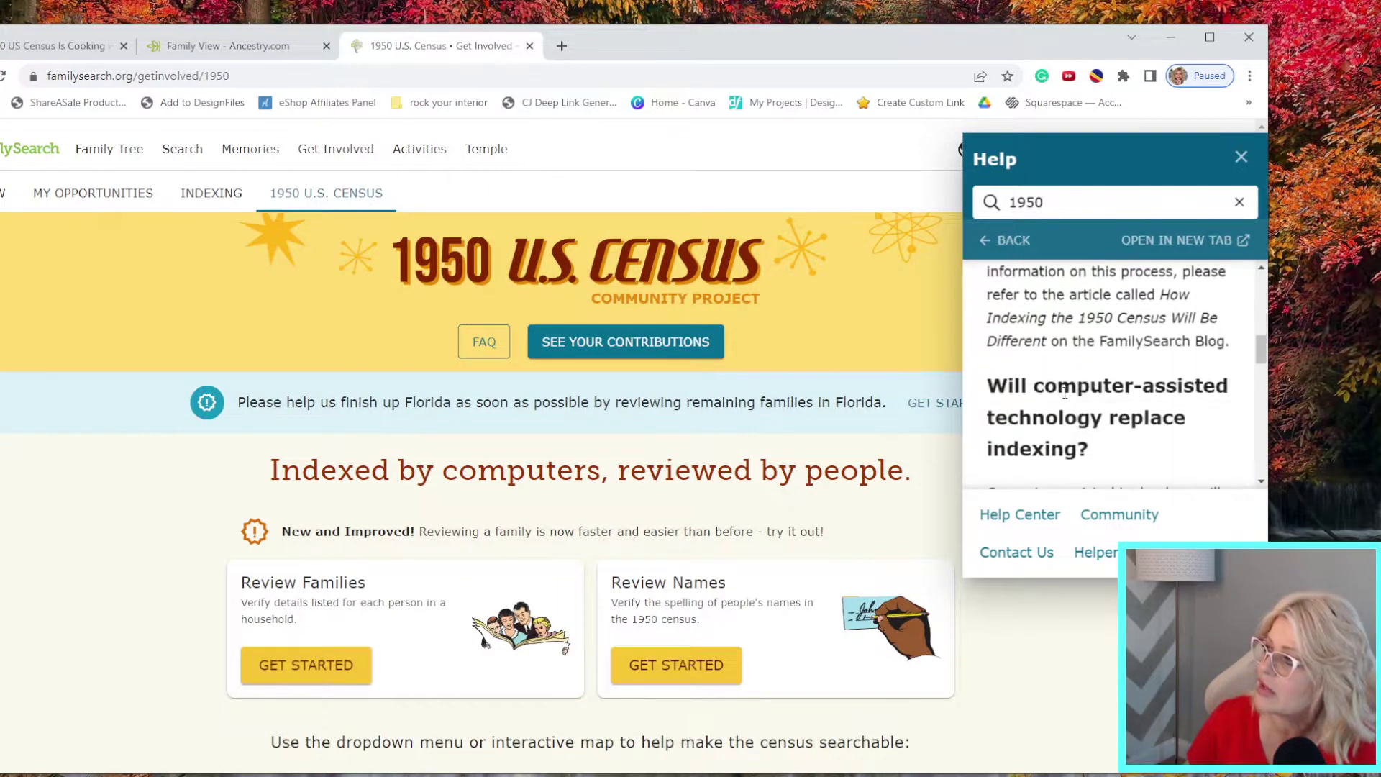
scroll(1065, 392, down, 2)
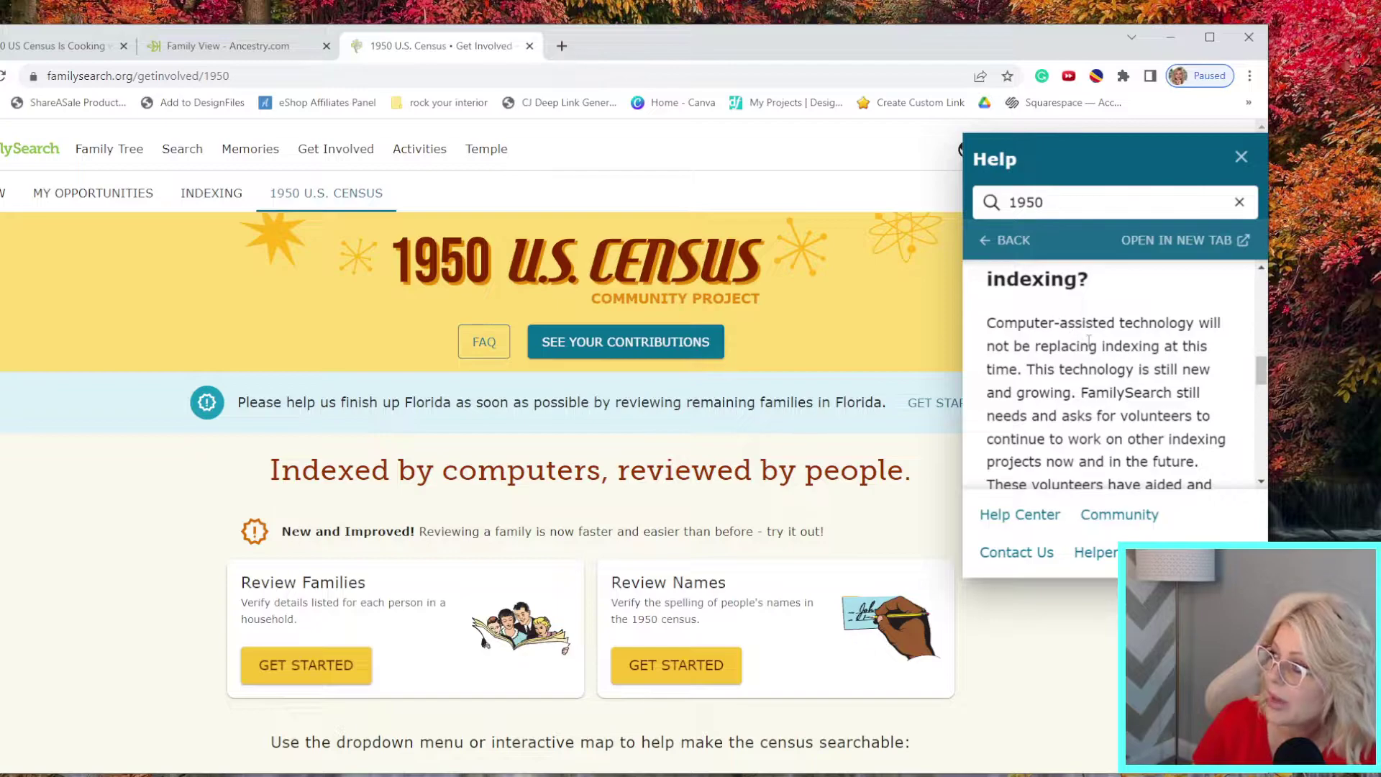
scroll(1065, 319, down, 5)
scroll(1075, 334, down, 5)
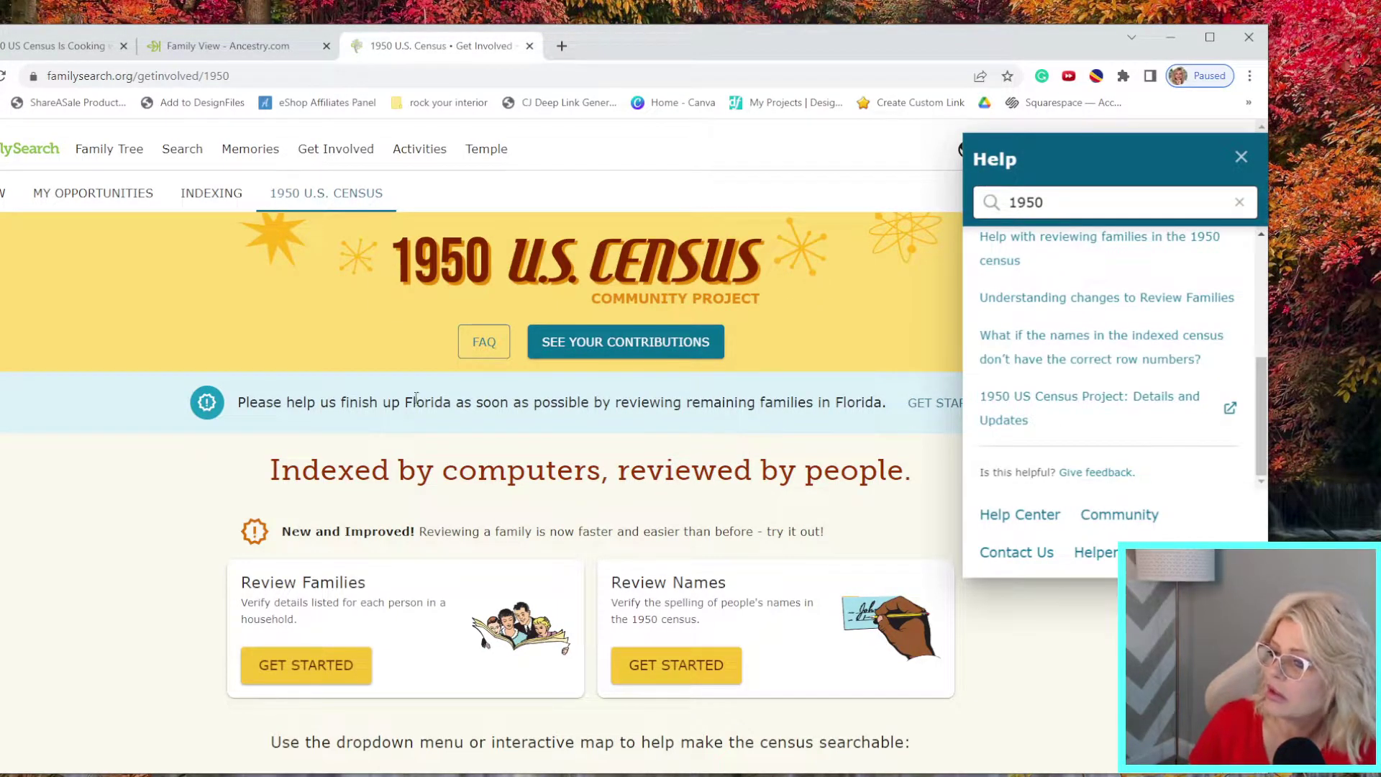
Open the suggested help topic "1950 US Census Project: Details and Updates" and look over its FAQ, community and update links
click(316, 662)
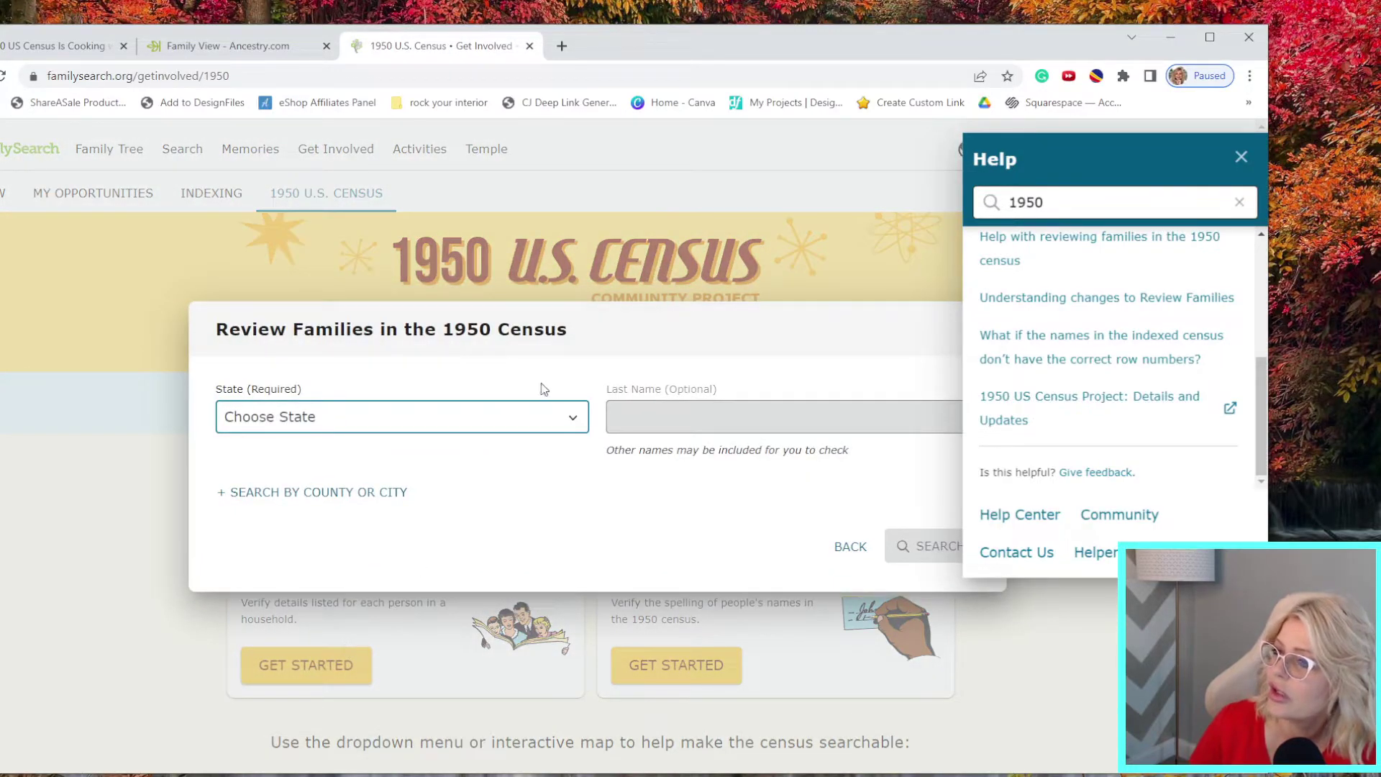
click(850, 546)
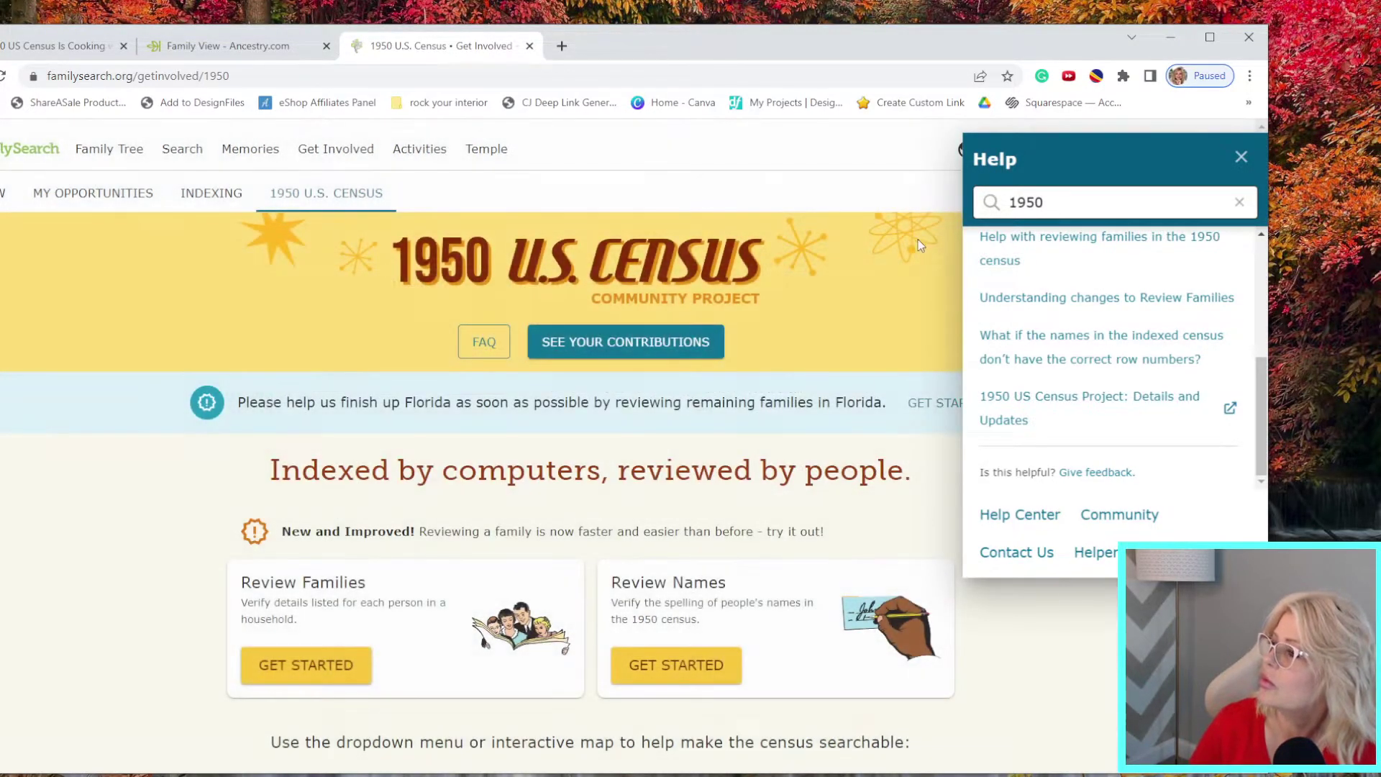
click(1095, 407)
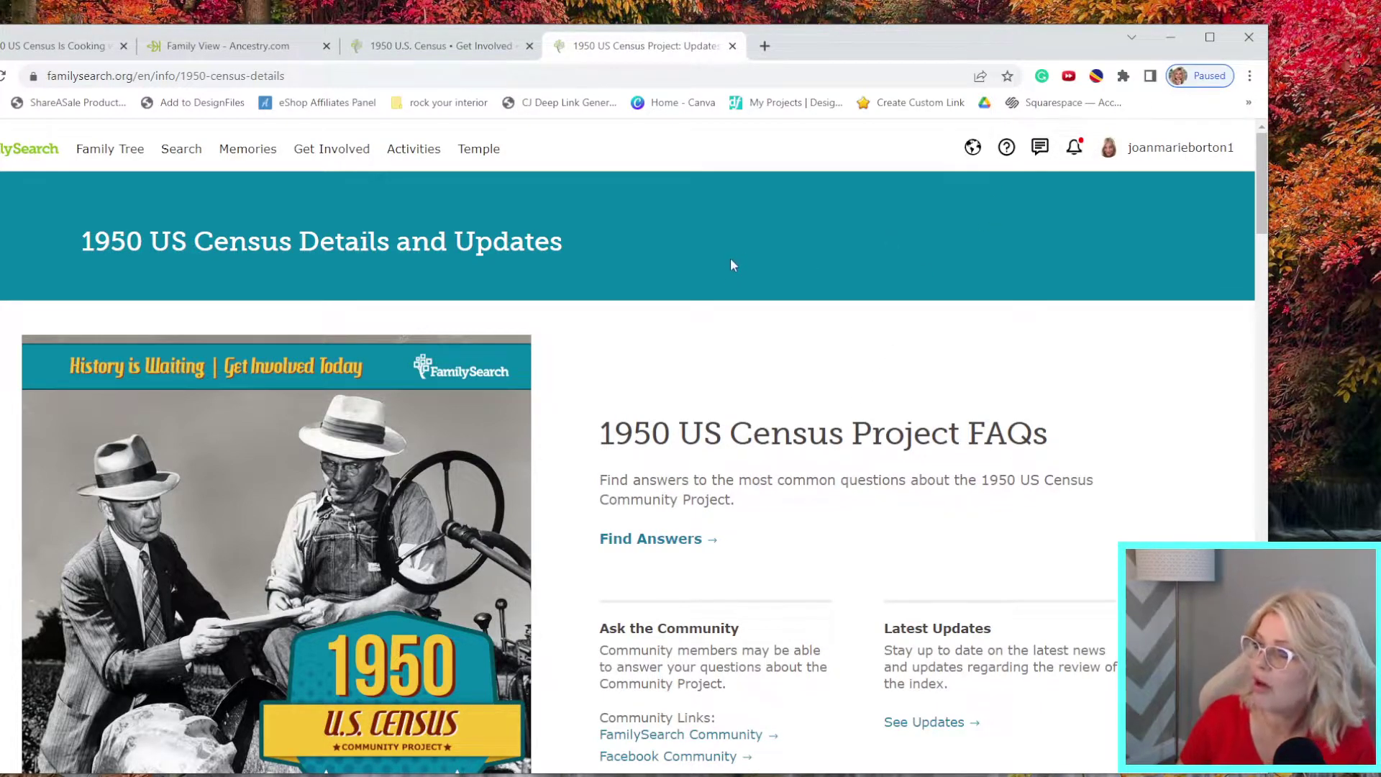
scroll(661, 538, down, 2)
scroll(662, 536, down, 1)
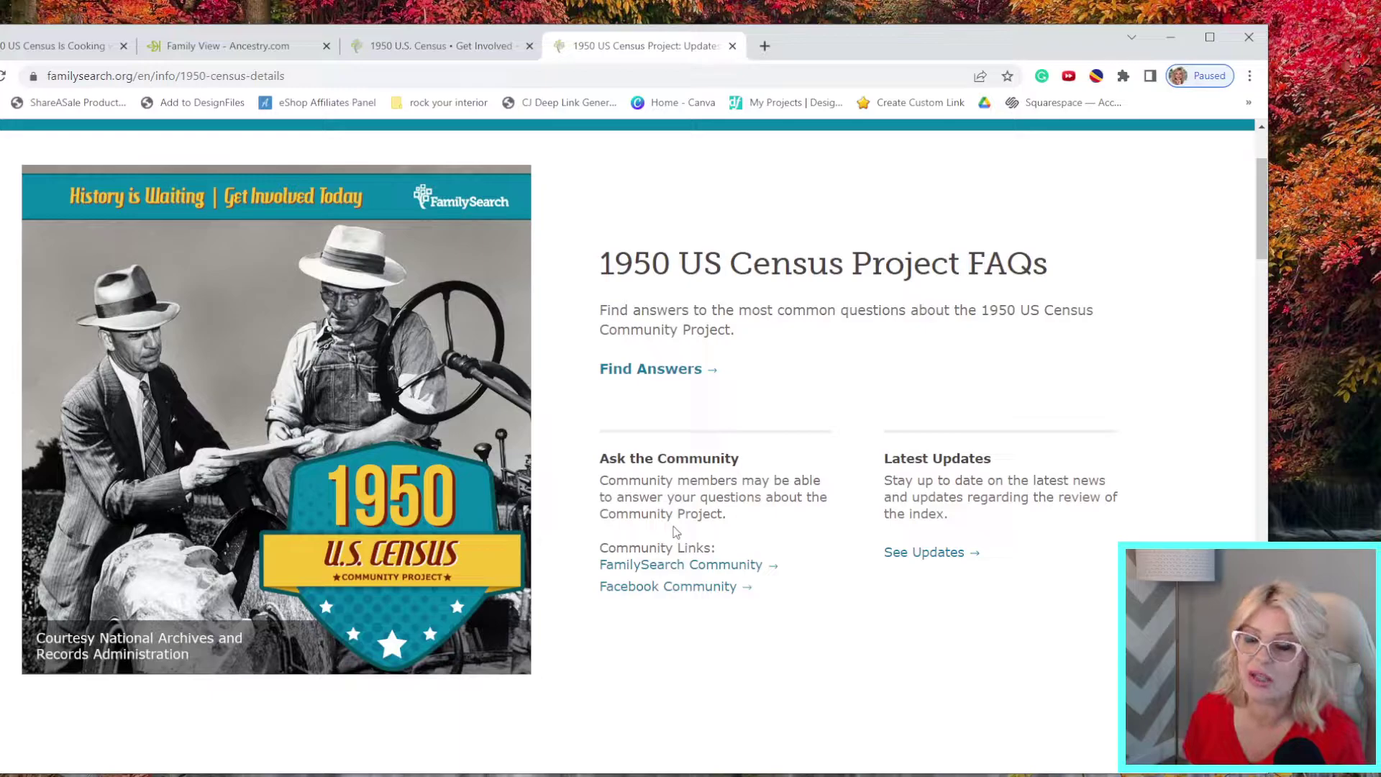
Open the answers to the 1950 US Census Project FAQs and look through the review activities and question sections
click(671, 379)
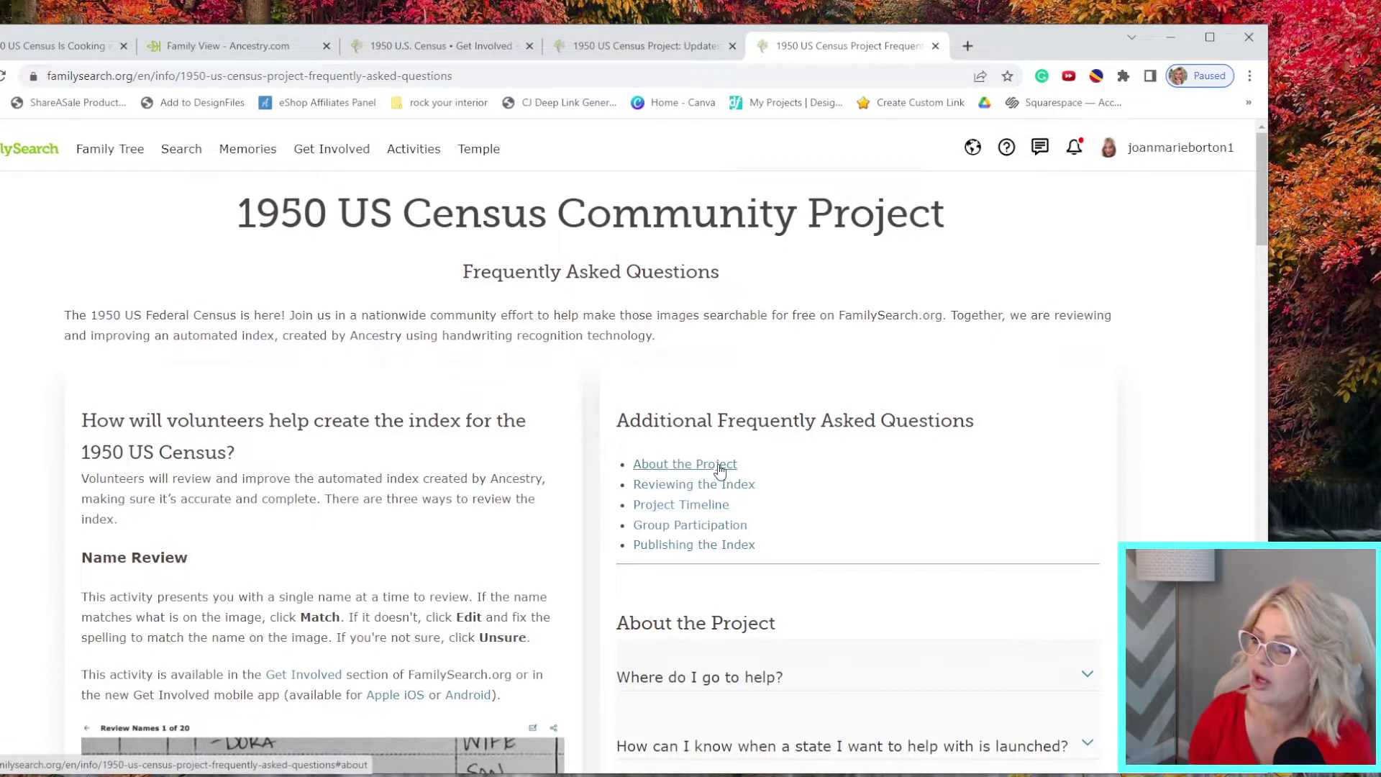
scroll(784, 529, down, 5)
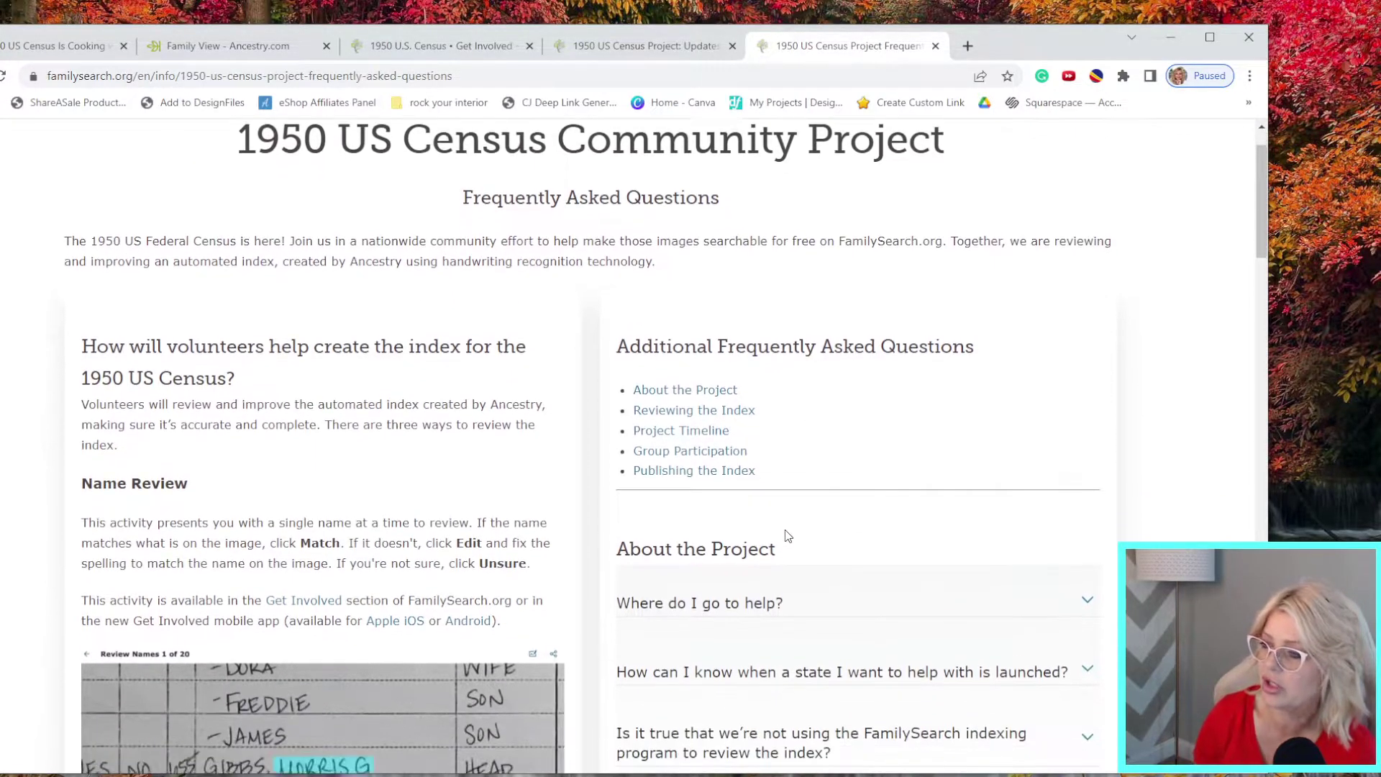
scroll(565, 555, down, 5)
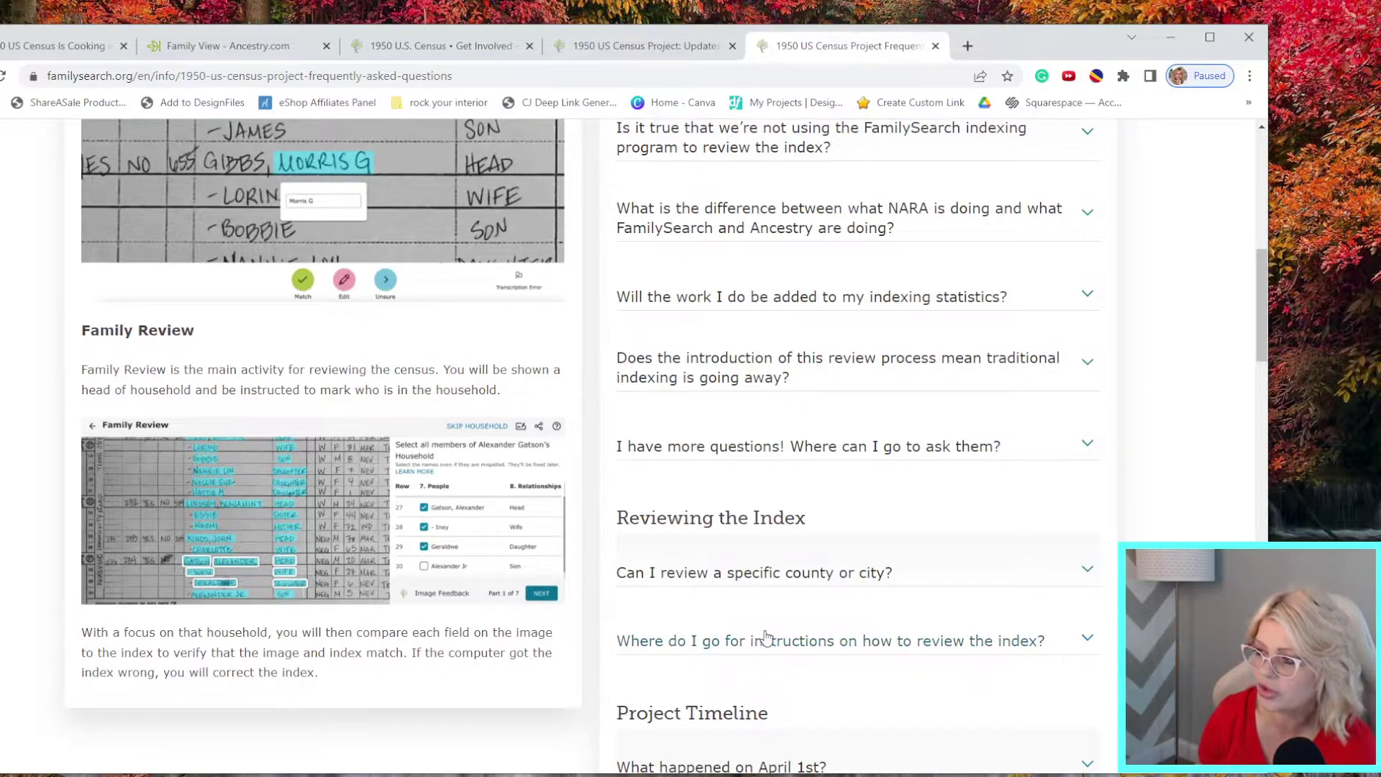
scroll(734, 640, up, 10)
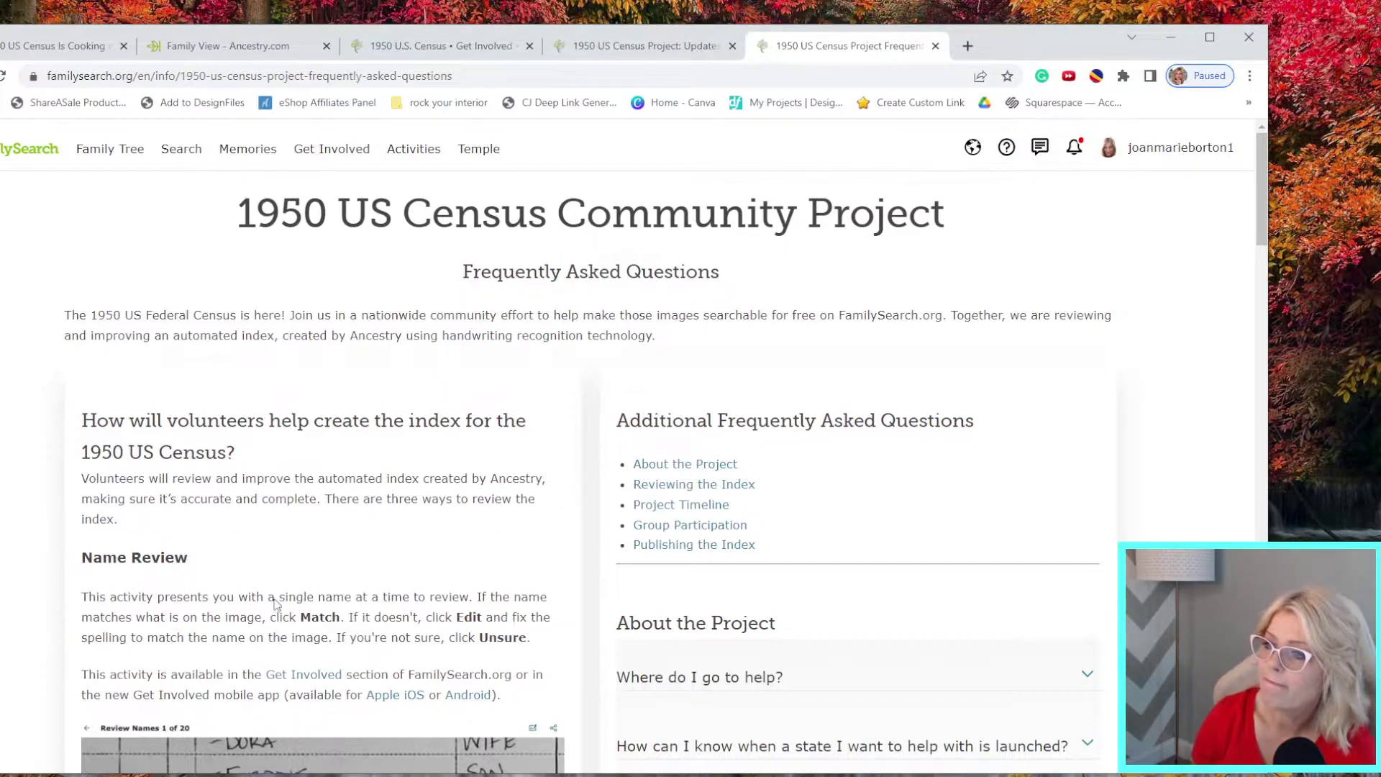
scroll(270, 597, down, 15)
scroll(353, 638, down, 2)
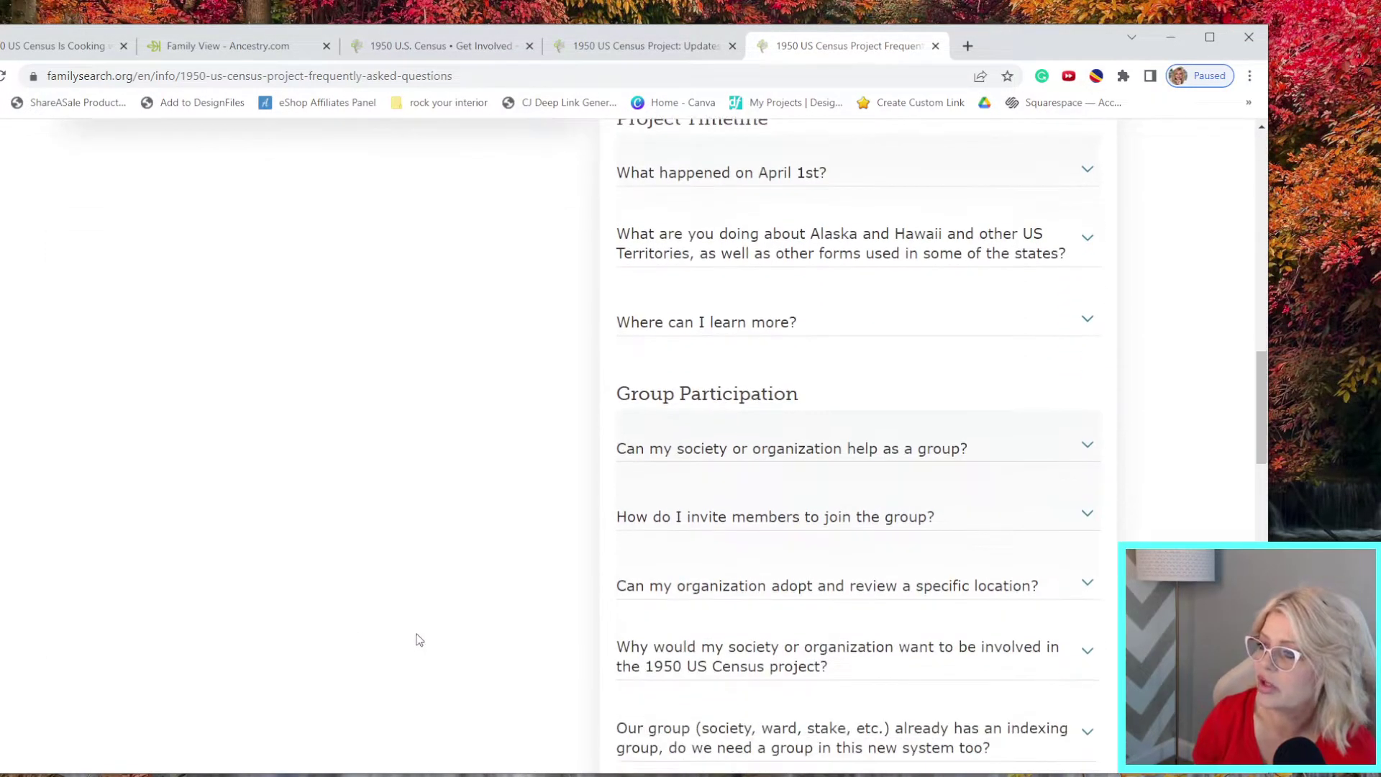
Expand the answer to "How do I invite members to join the group?" and look through the remaining group and publishing questions
click(841, 527)
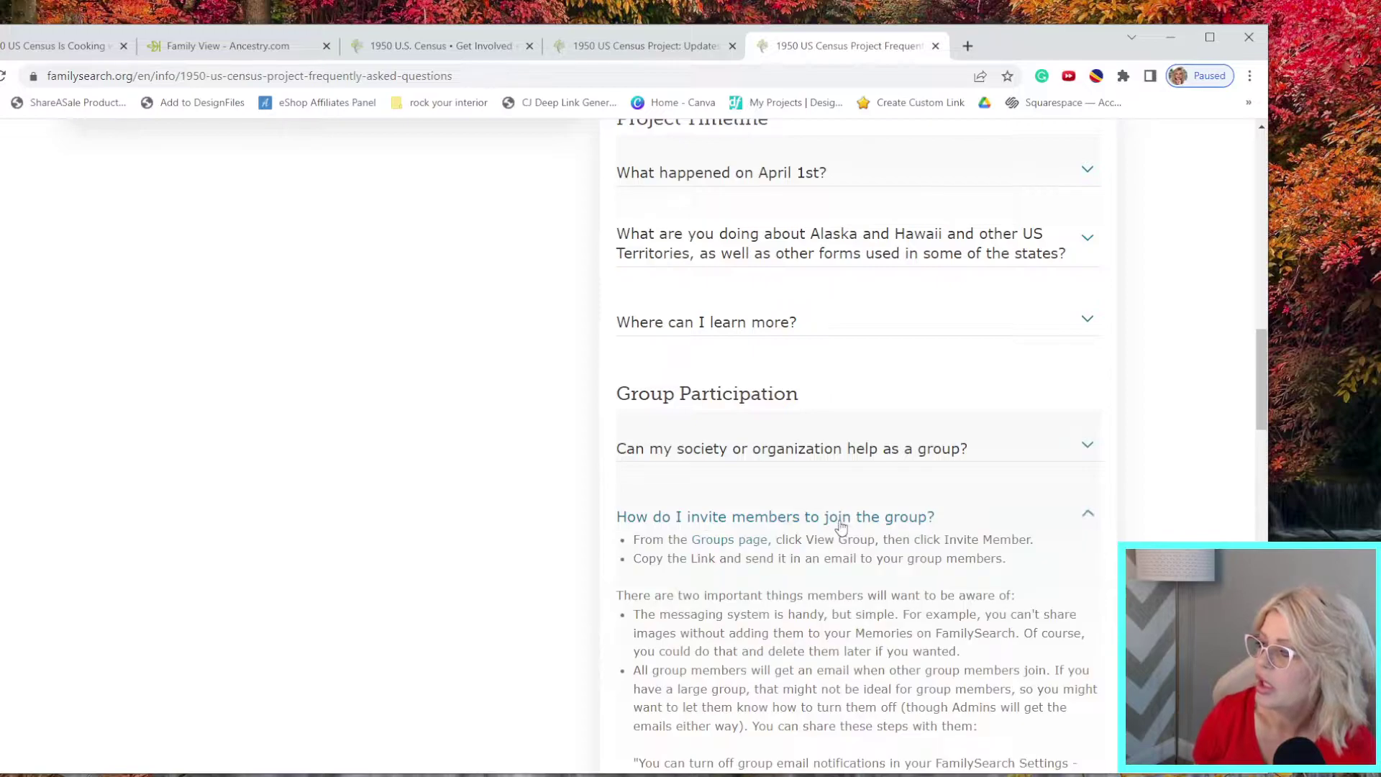
scroll(848, 554, down, 9)
scroll(854, 575, down, 3)
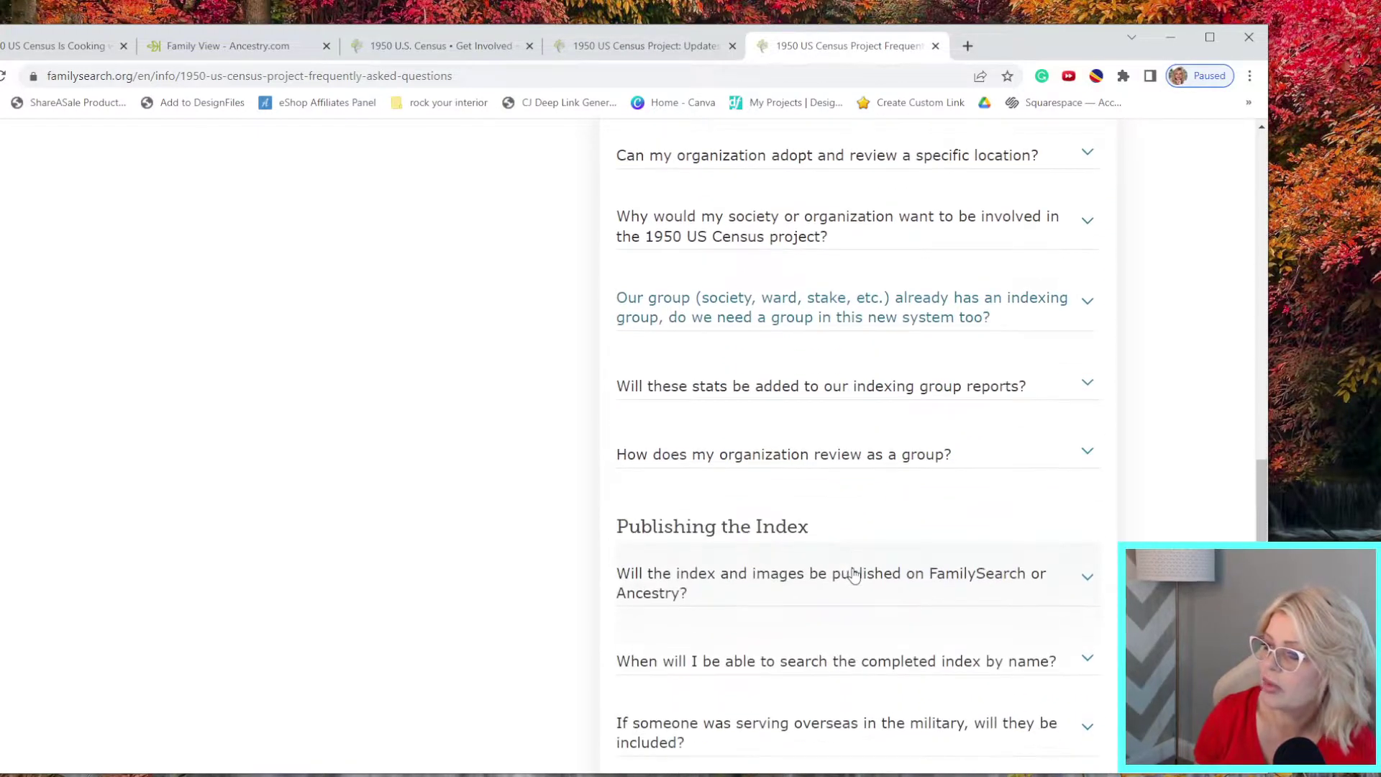
scroll(843, 578, down, 7)
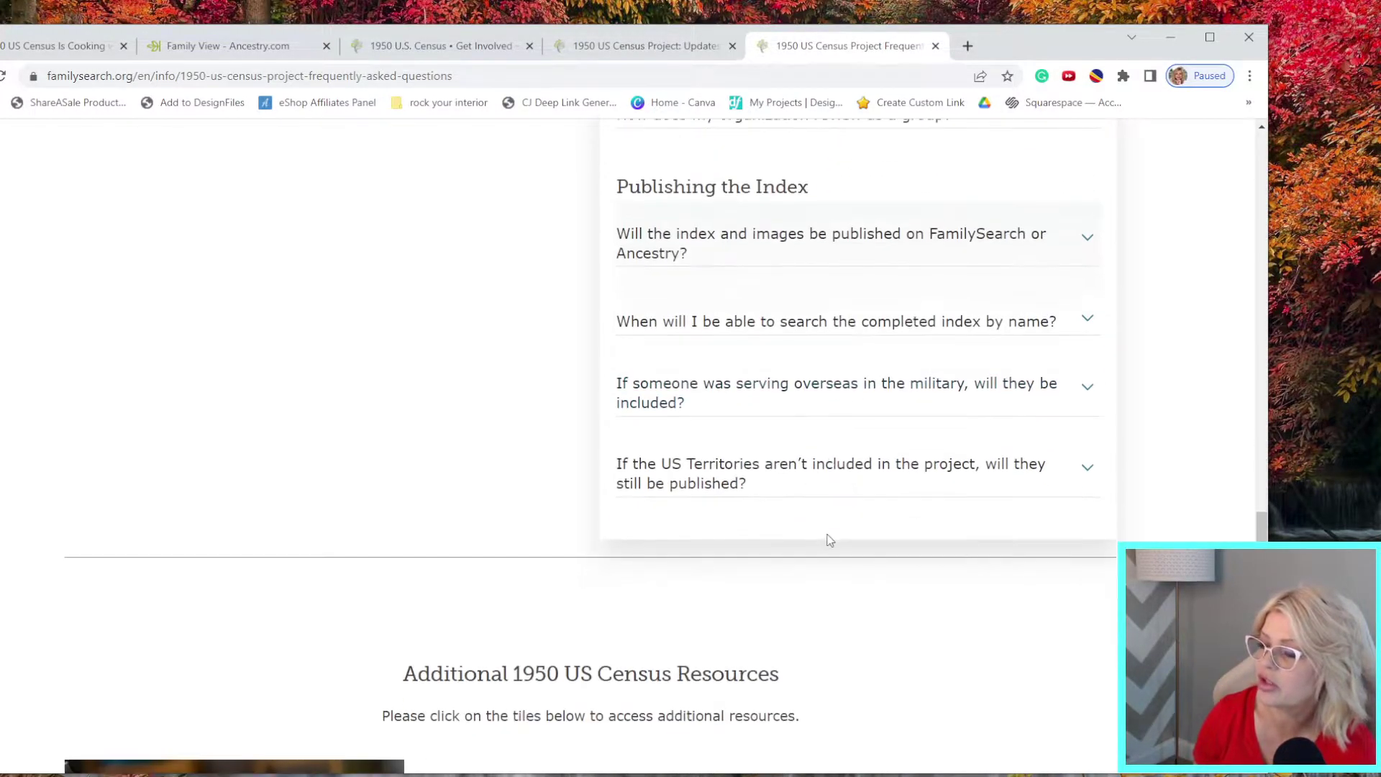
scroll(814, 533, up, 4)
scroll(814, 533, up, 5)
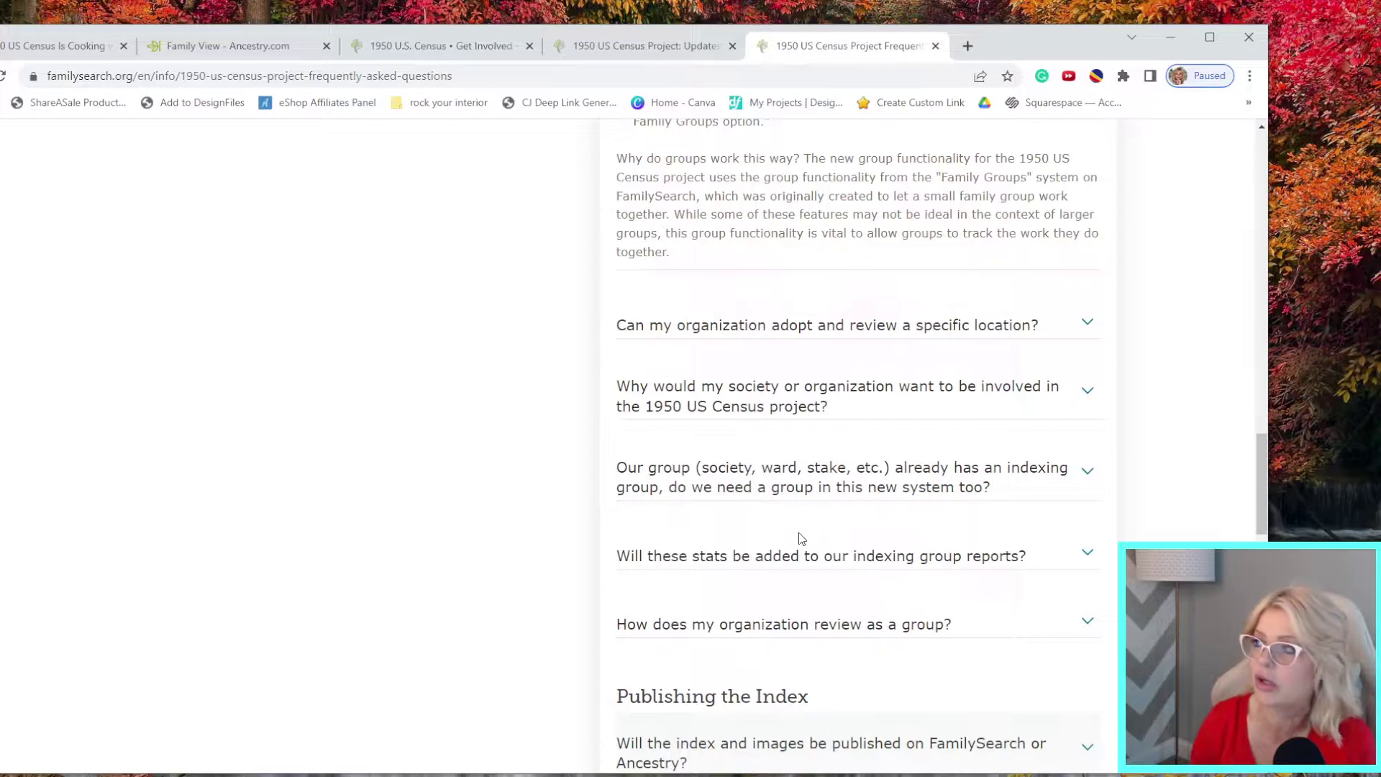
scroll(801, 538, up, 20)
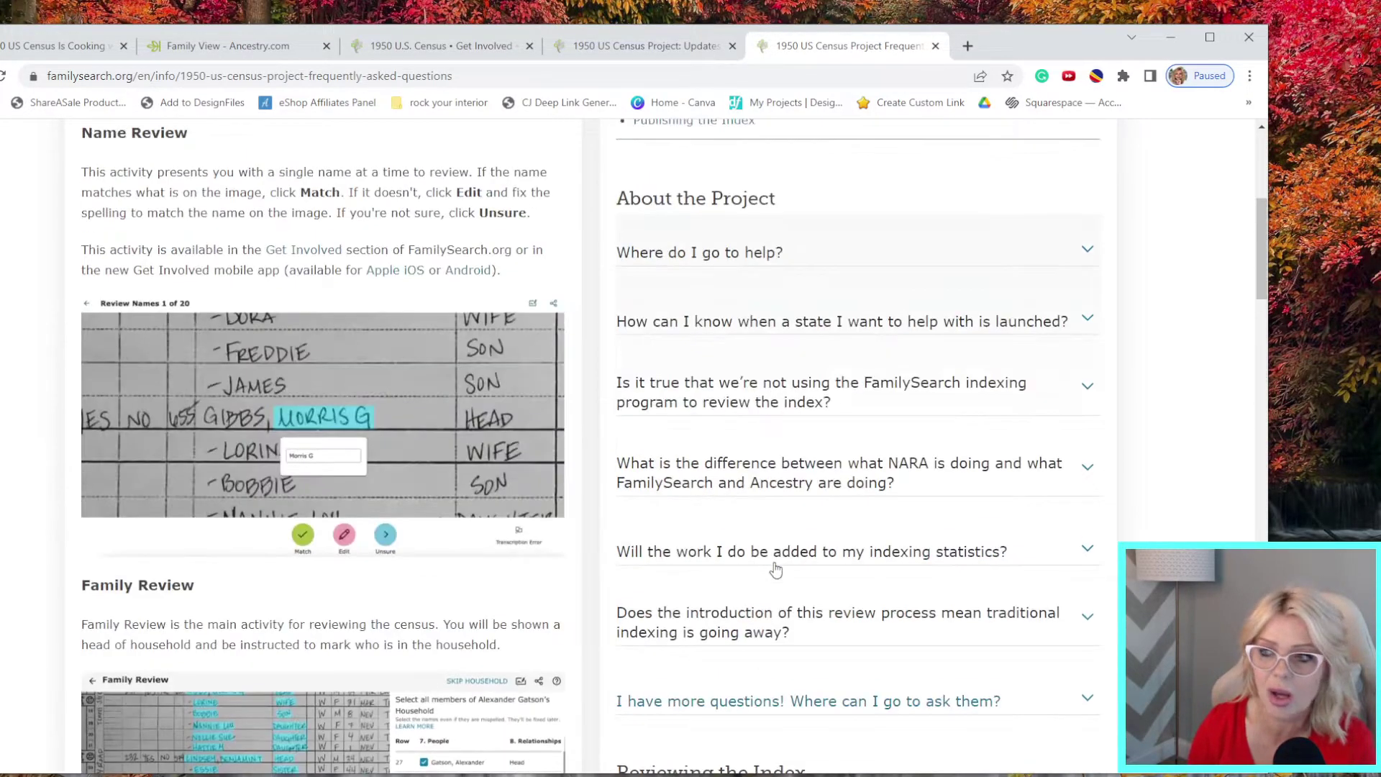
scroll(771, 495, up, 4)
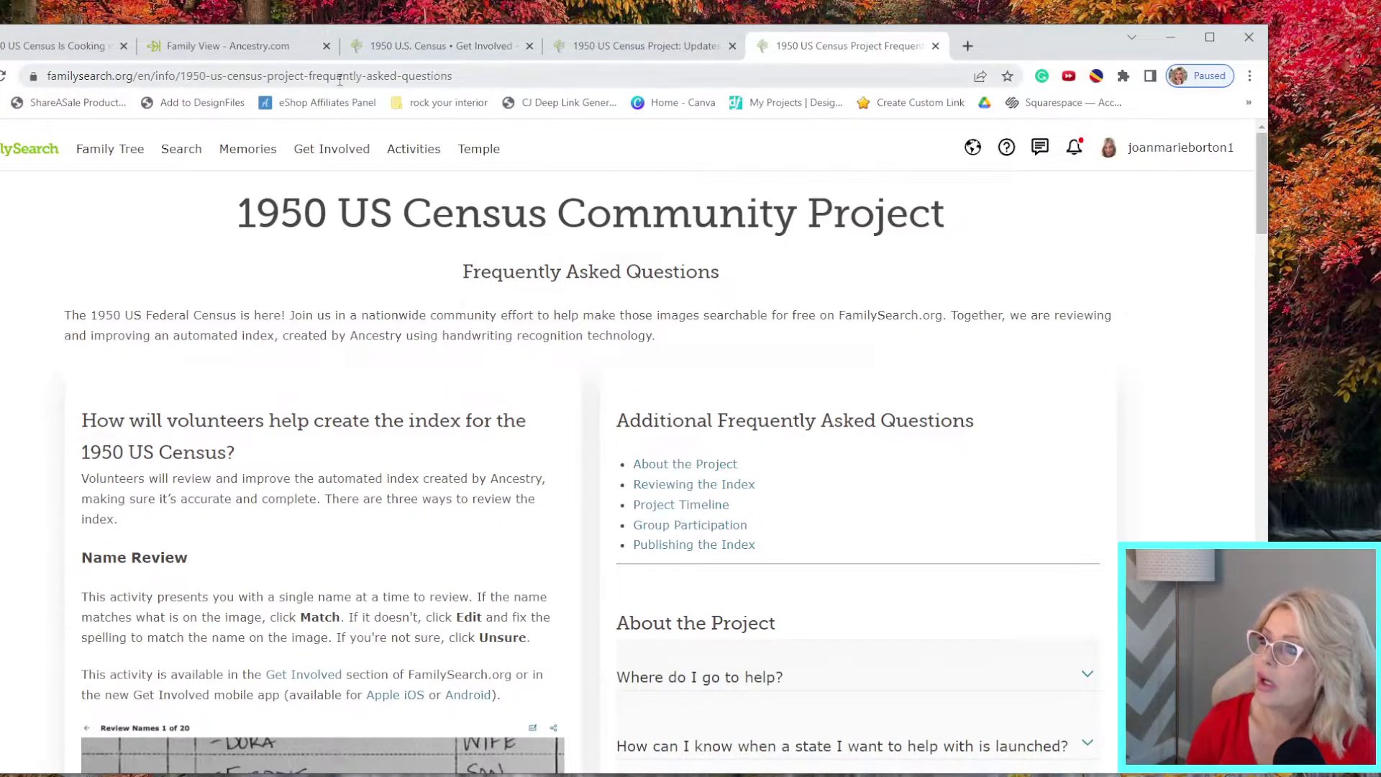
Return to the 1950 U.S. Census project page and read the suggested help topic "Help with reviewing names"
click(450, 46)
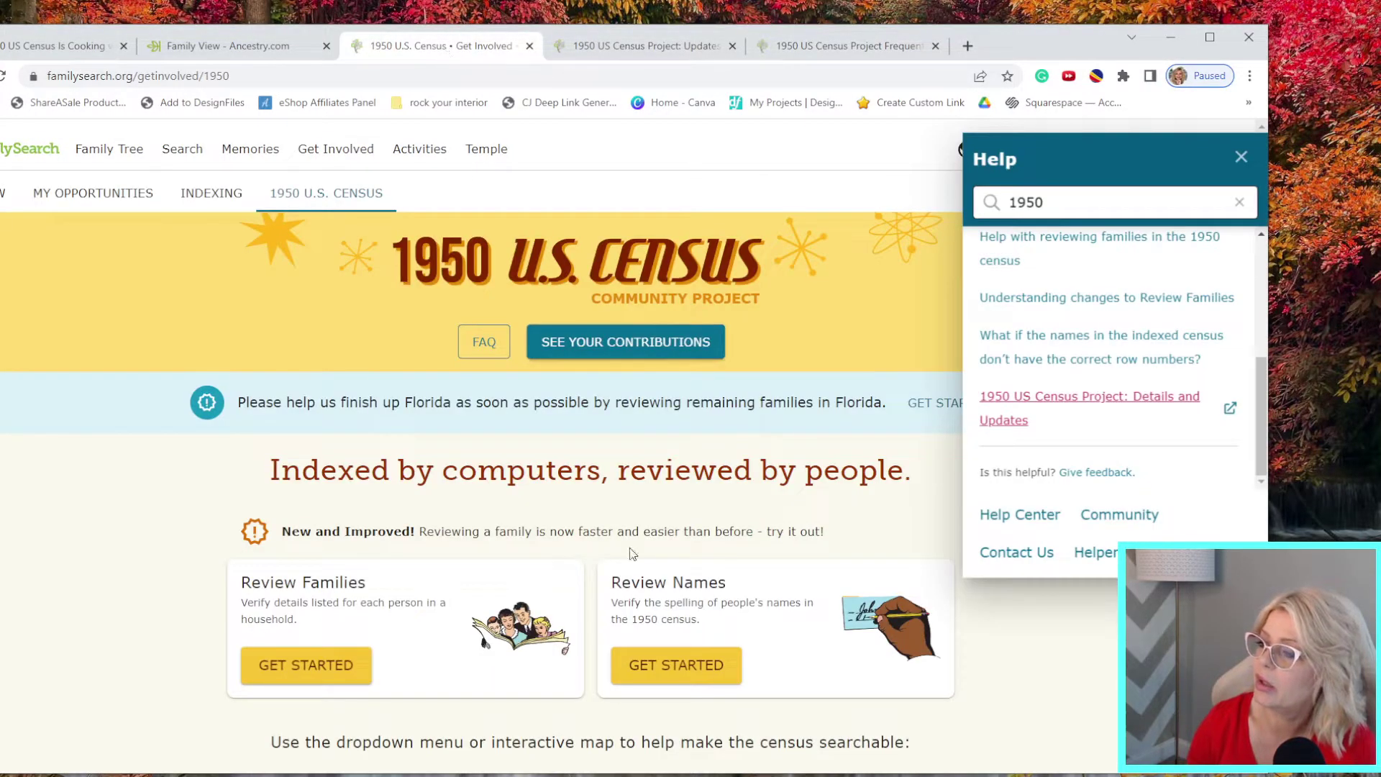
scroll(608, 459, down, 1)
scroll(608, 459, down, 3)
scroll(691, 452, up, 3)
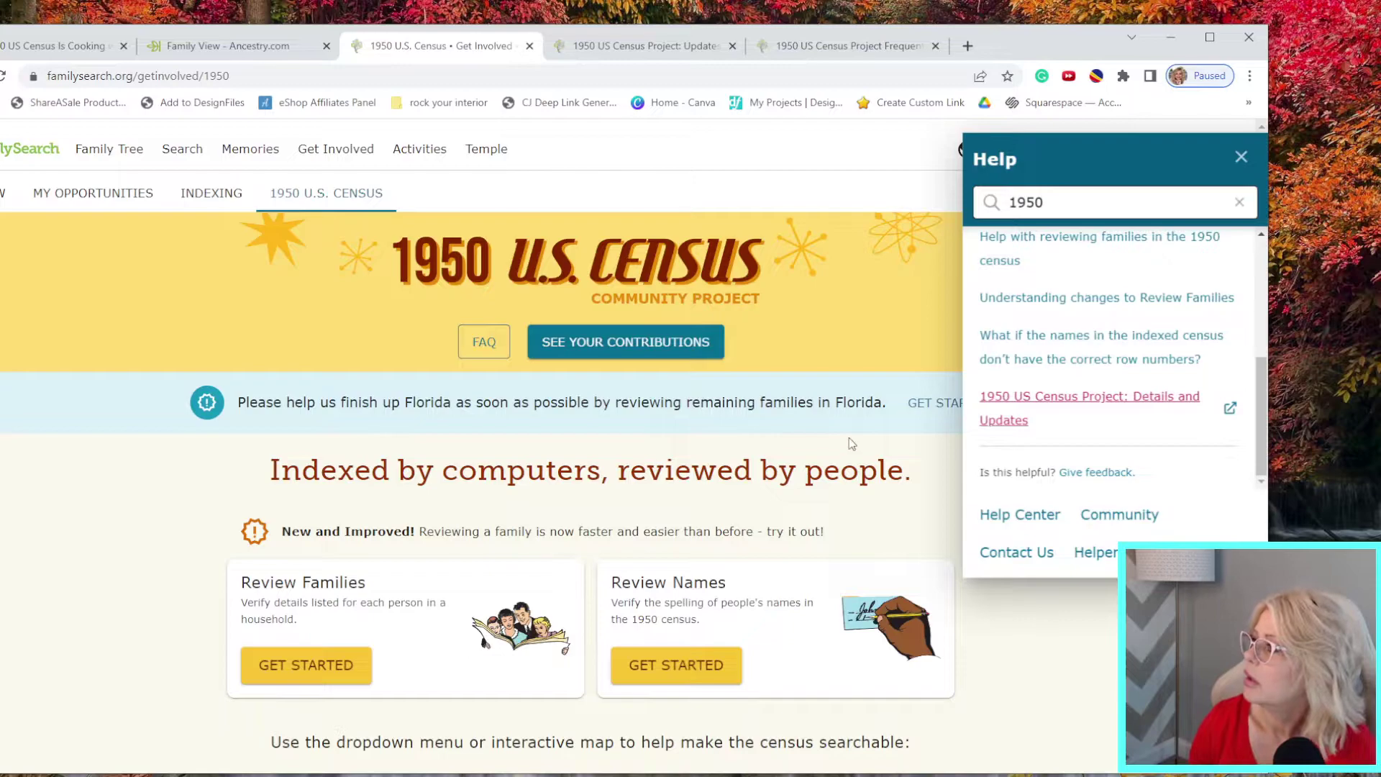
scroll(1112, 293, up, 5)
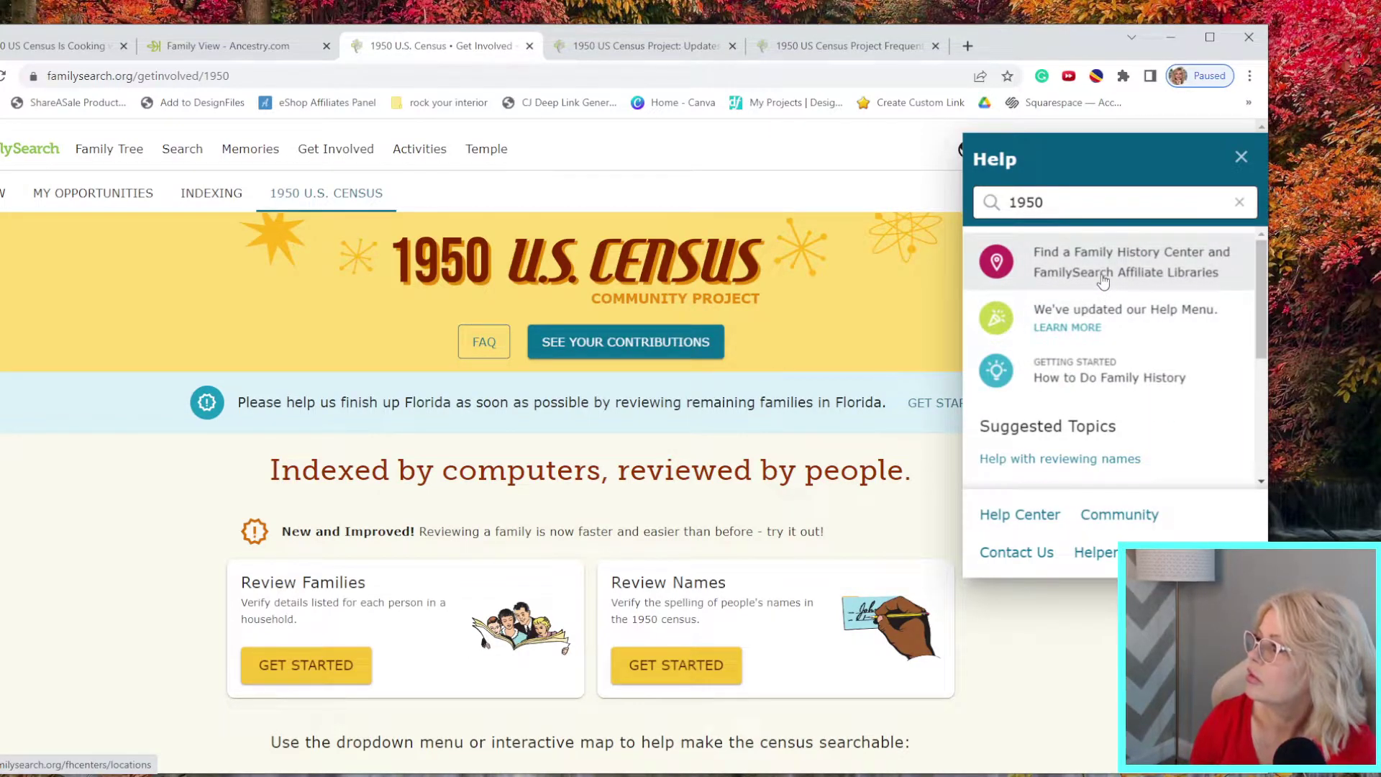
scroll(1083, 374, down, 2)
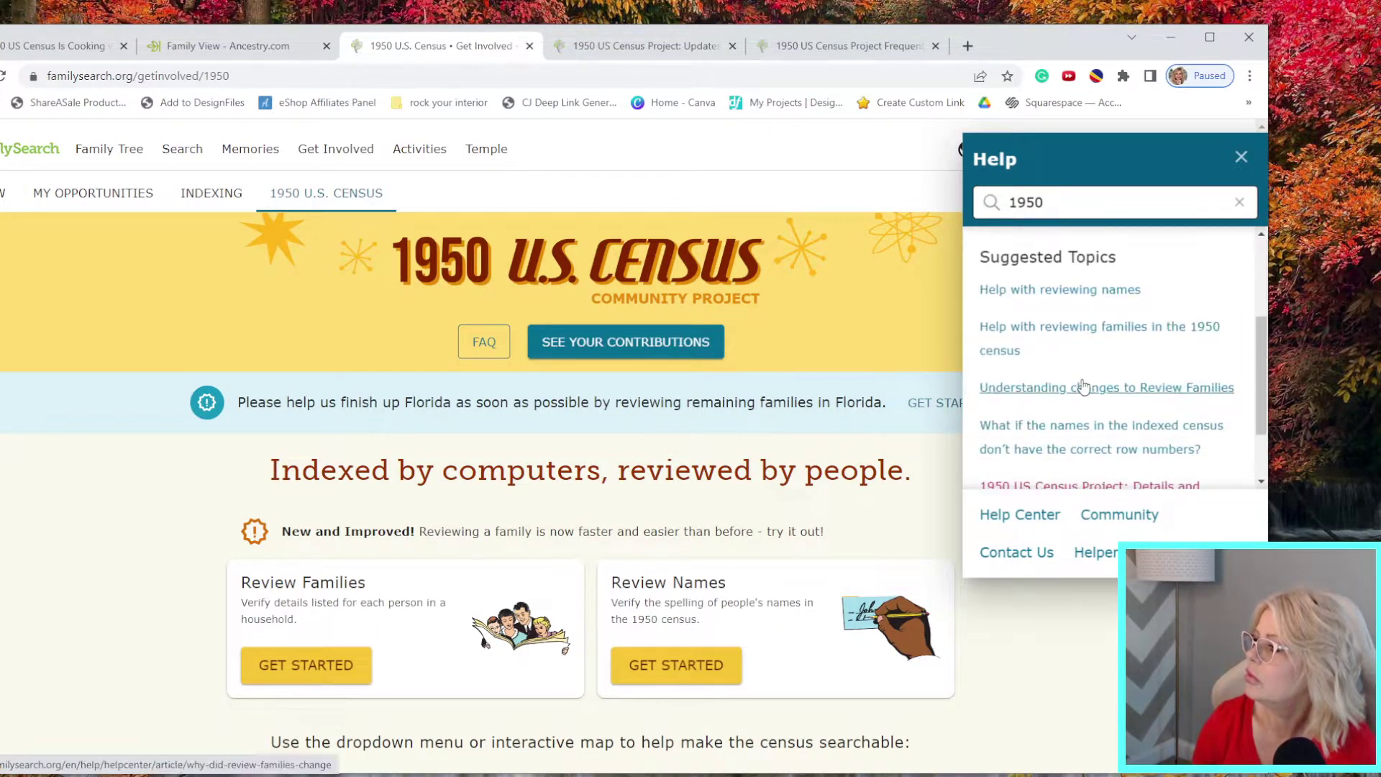
click(1063, 295)
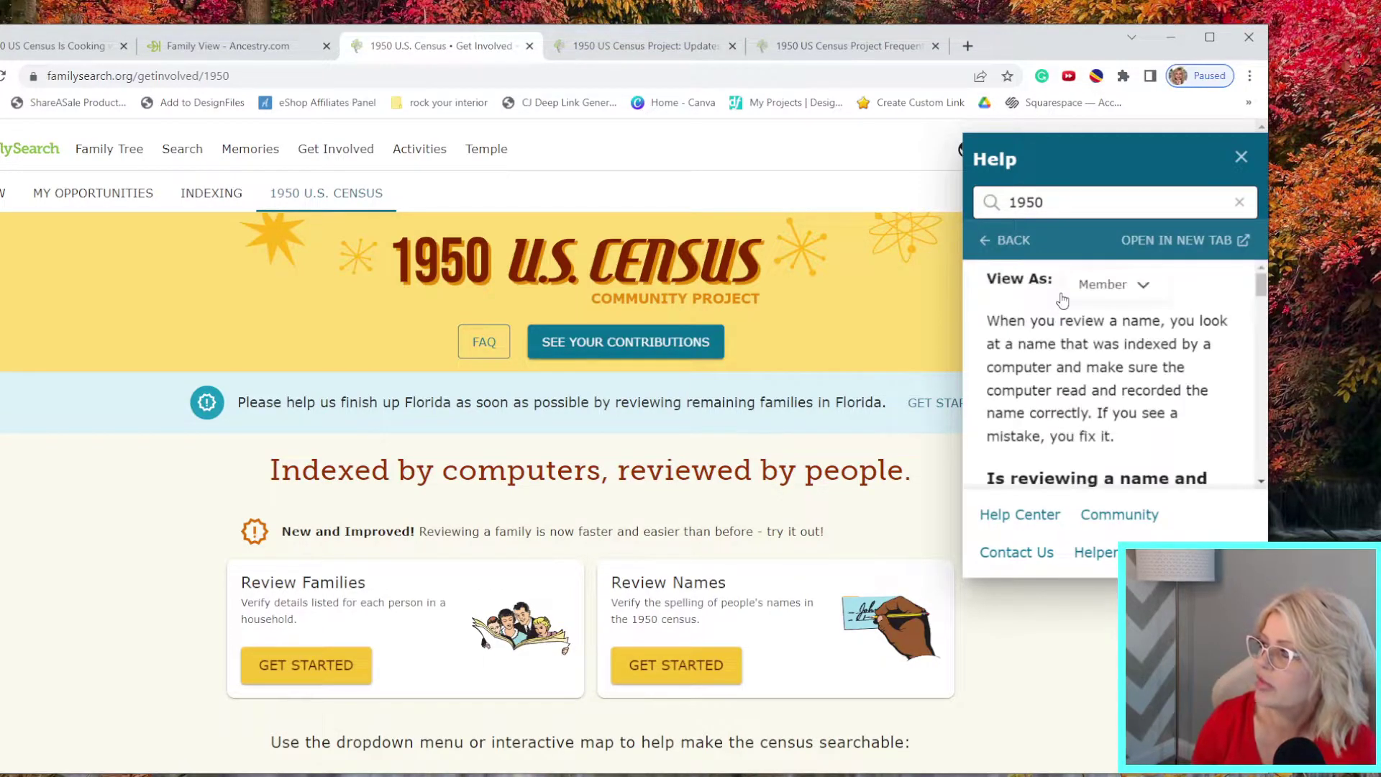
click(1114, 295)
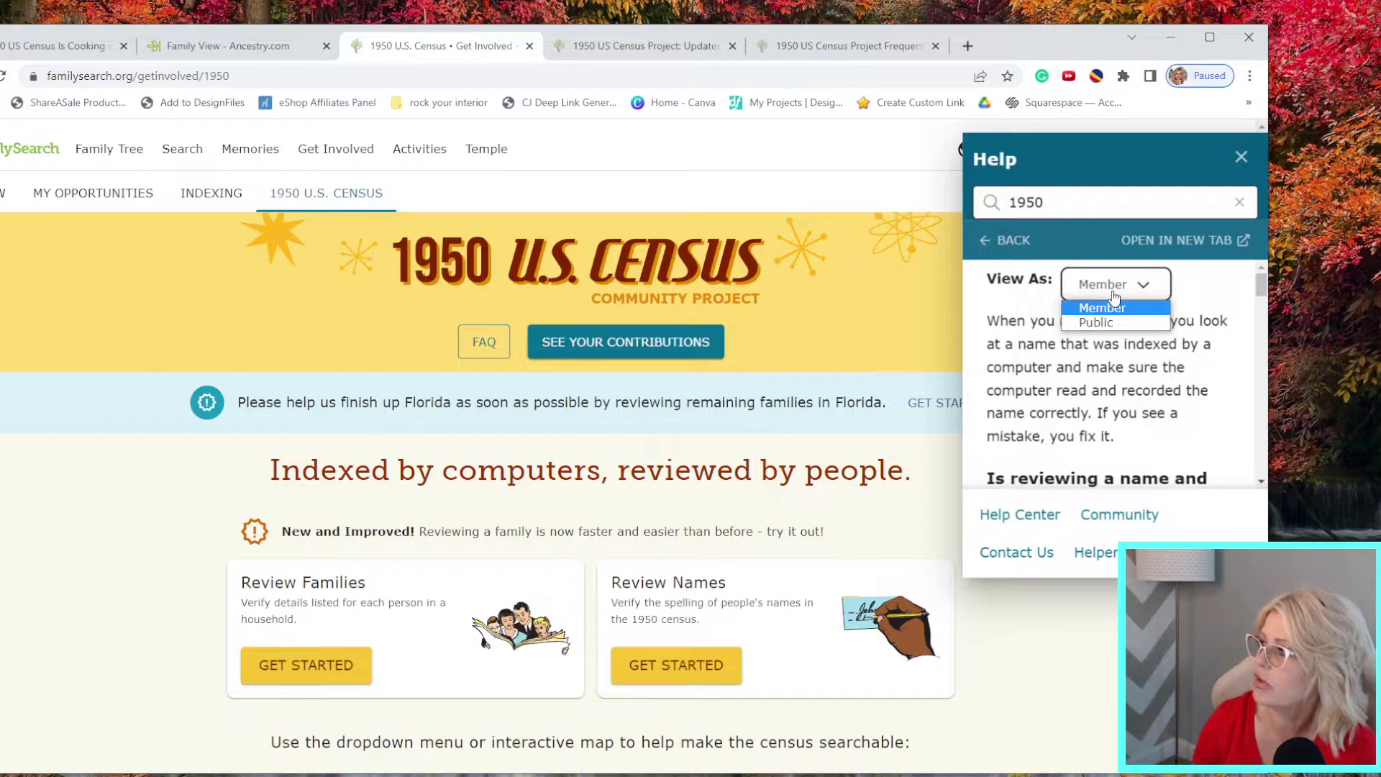
scroll(1111, 344, down, 2)
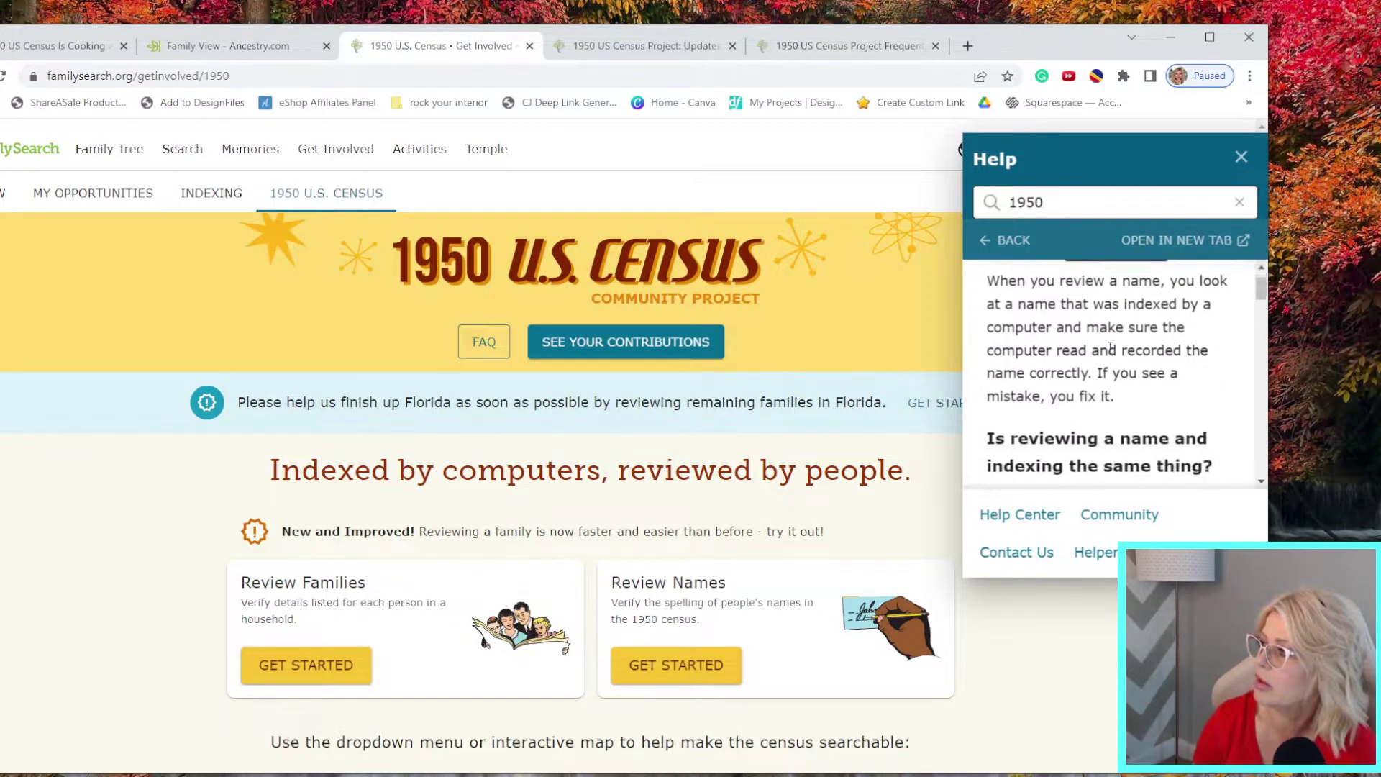
scroll(1111, 348, down, 3)
scroll(1110, 349, down, 5)
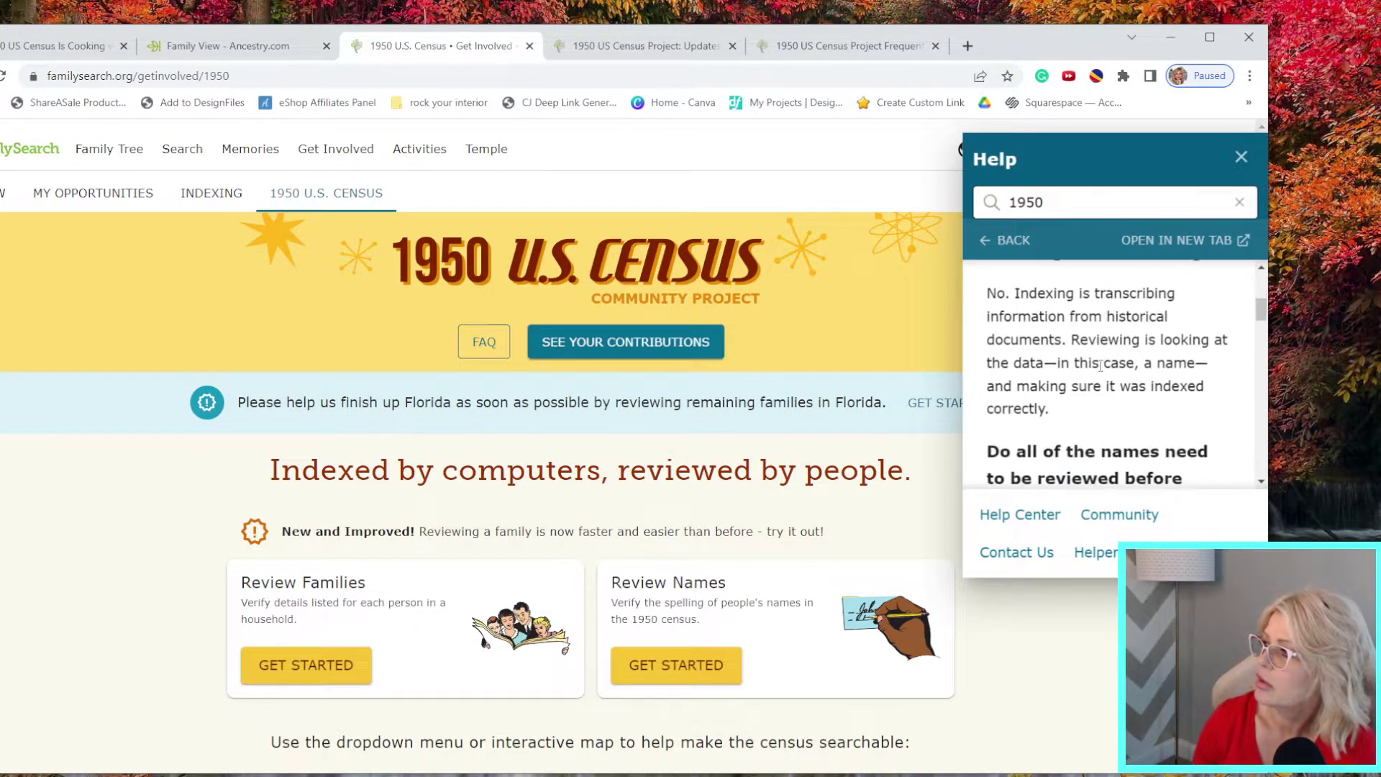
From the 1950 help suggestions, read the article on browsing images in the United States 1950 Census record collection, including its related articles
click(1068, 206)
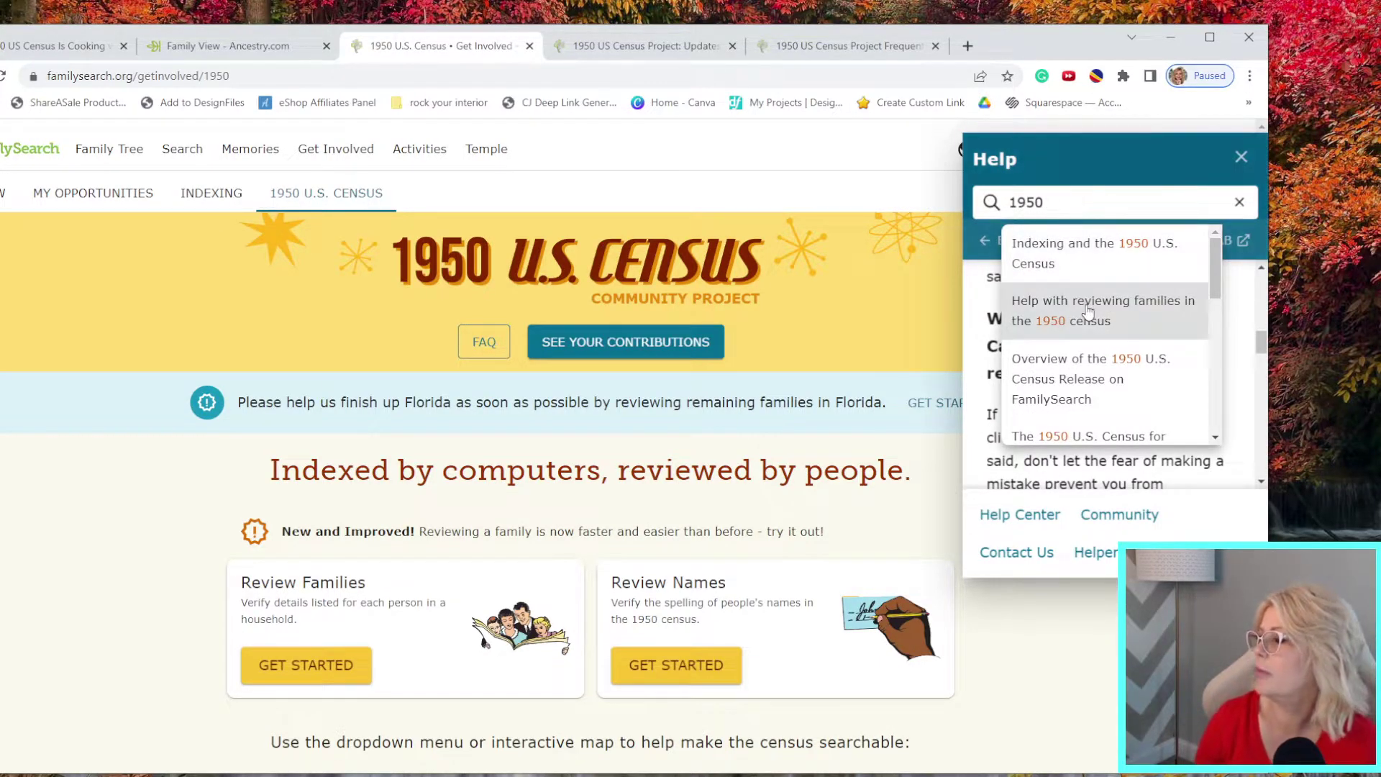
scroll(1075, 399, down, 2)
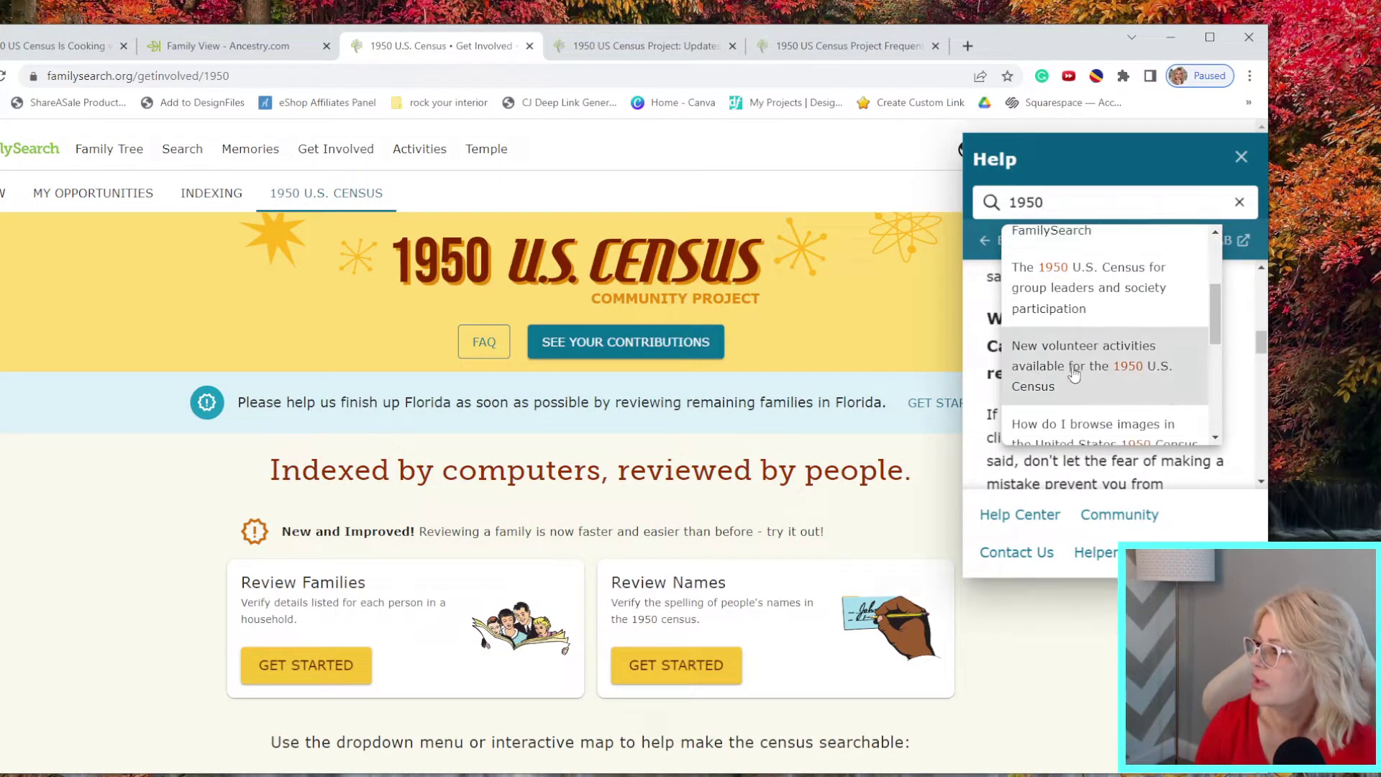
scroll(1070, 374, down, 2)
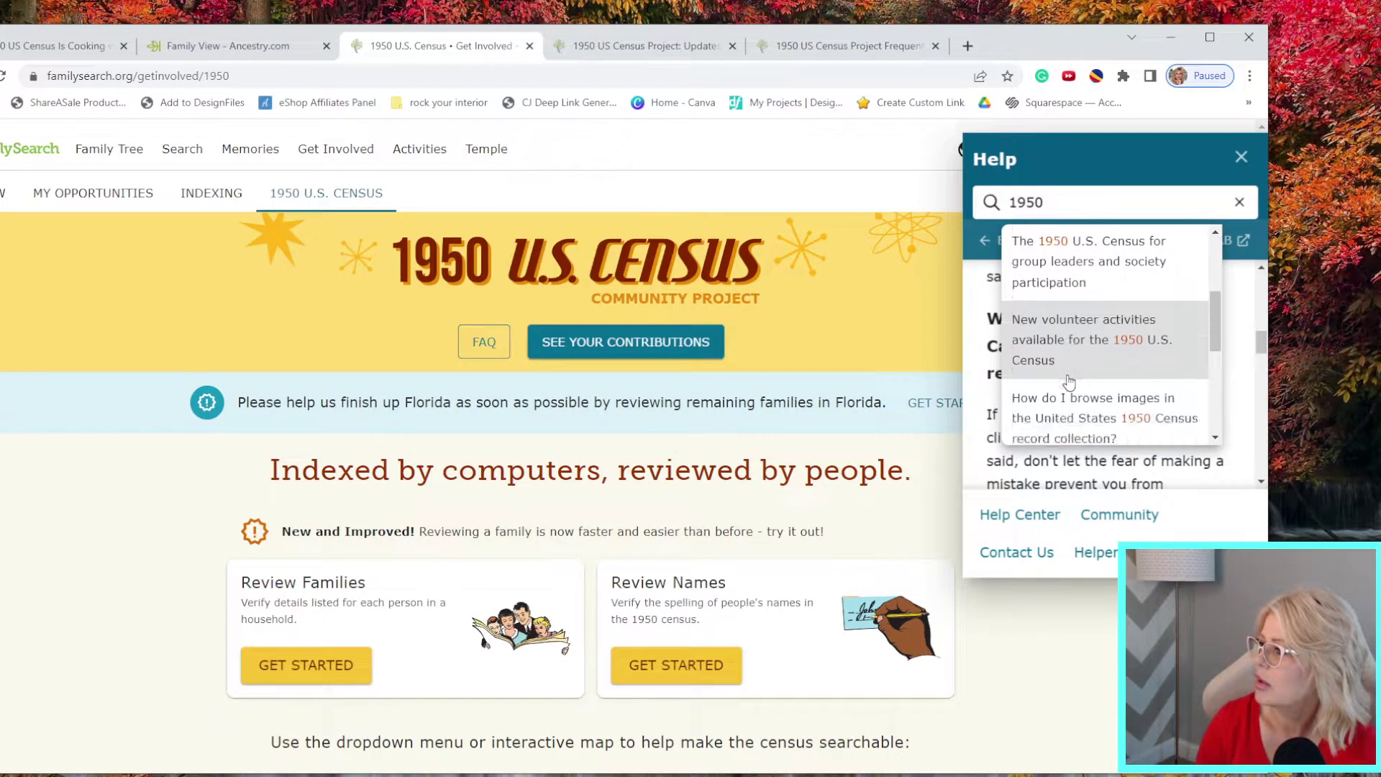
click(1070, 368)
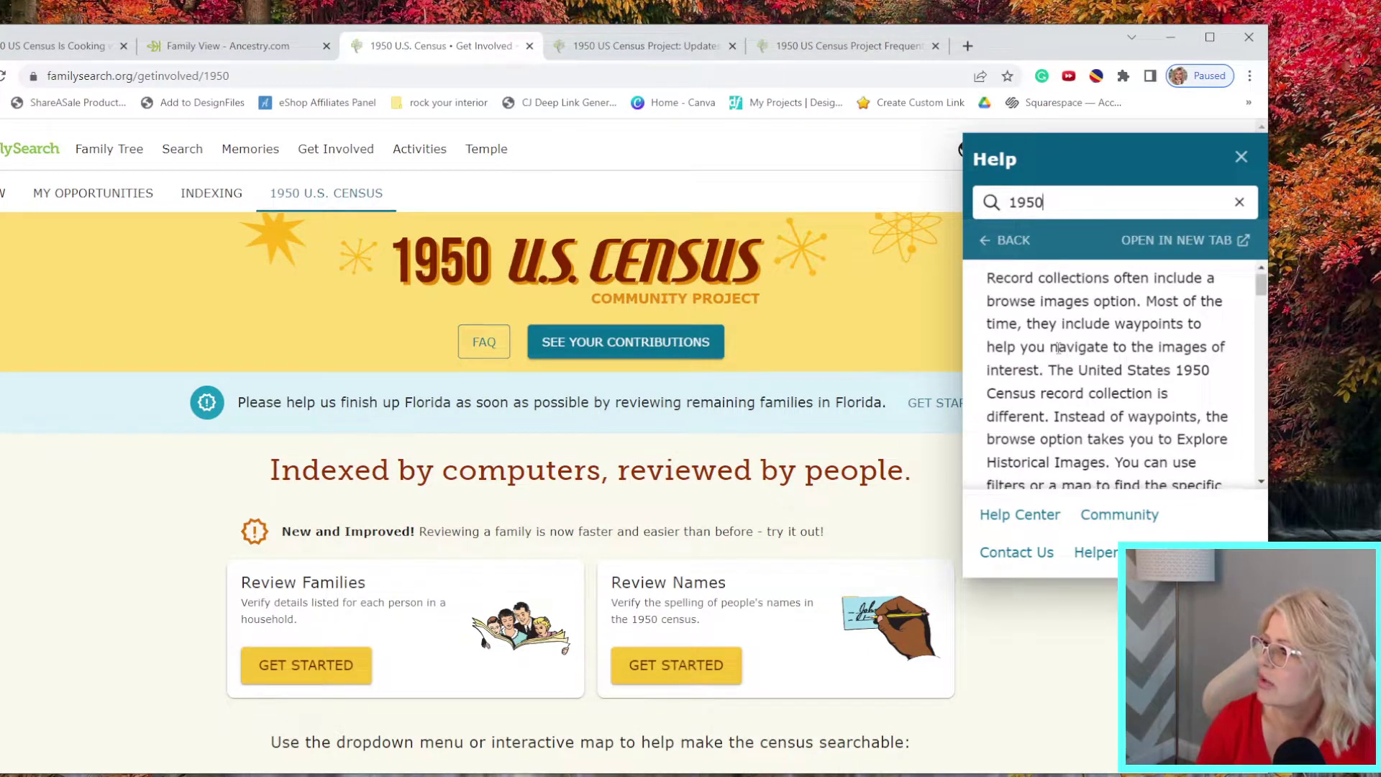
scroll(1050, 388, down, 5)
scroll(1043, 401, down, 10)
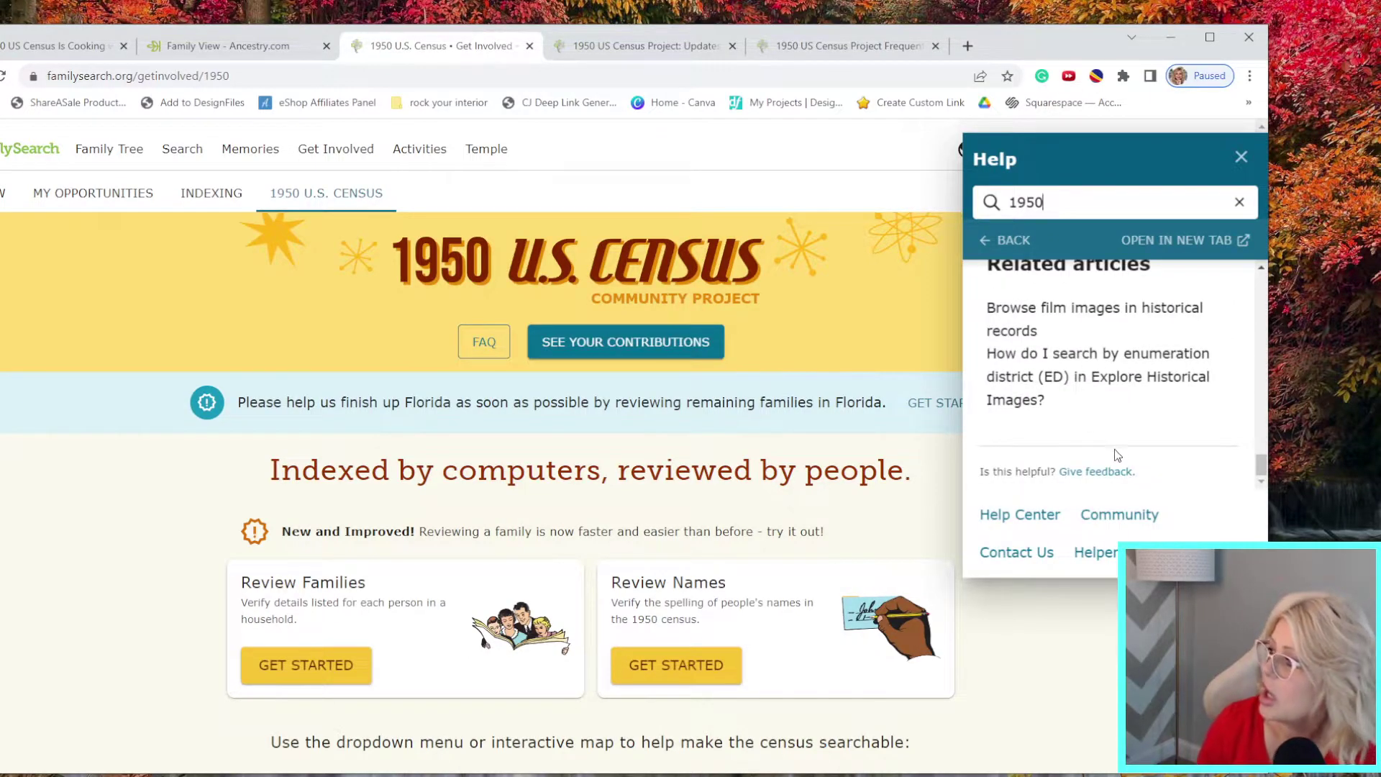
scroll(1115, 453, up, 2)
scroll(1113, 458, down, 2)
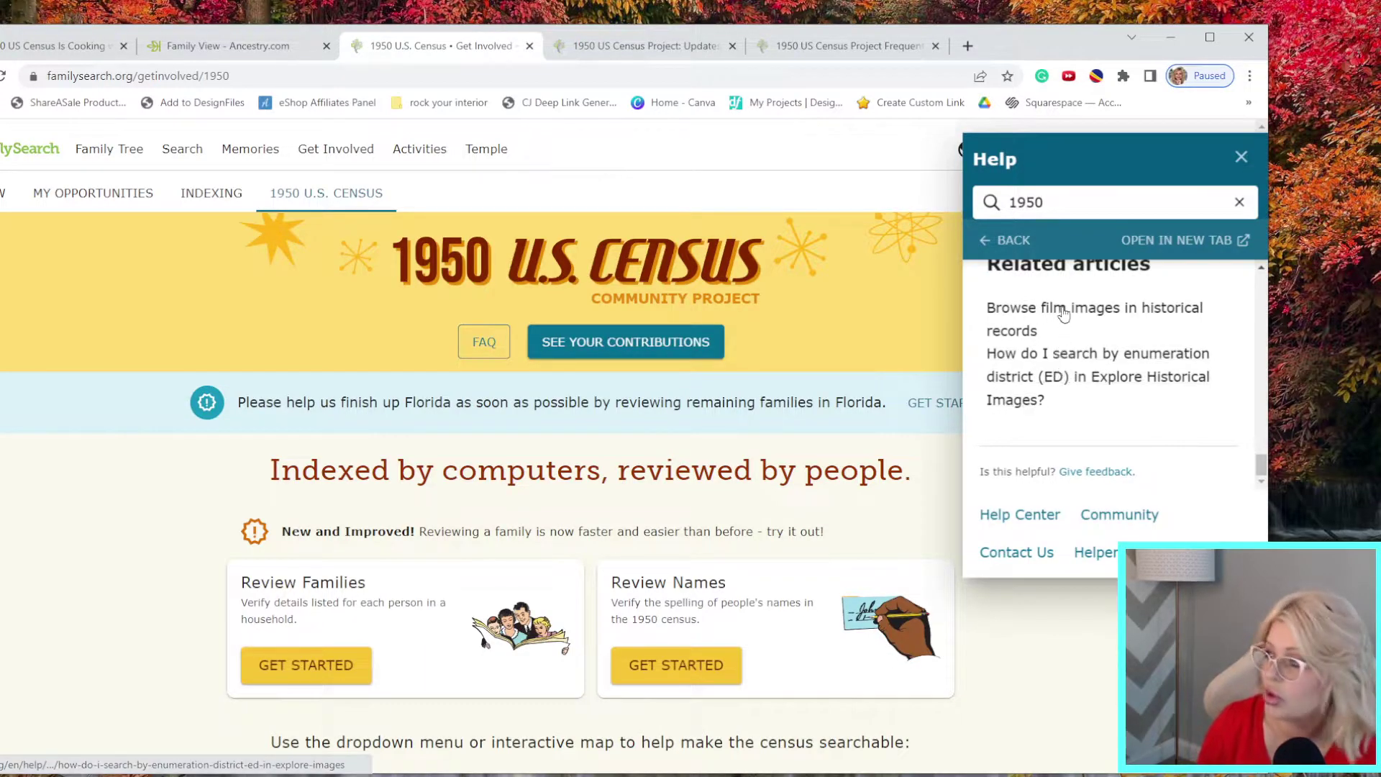
scroll(1072, 363, up, 2)
scroll(1068, 364, down, 2)
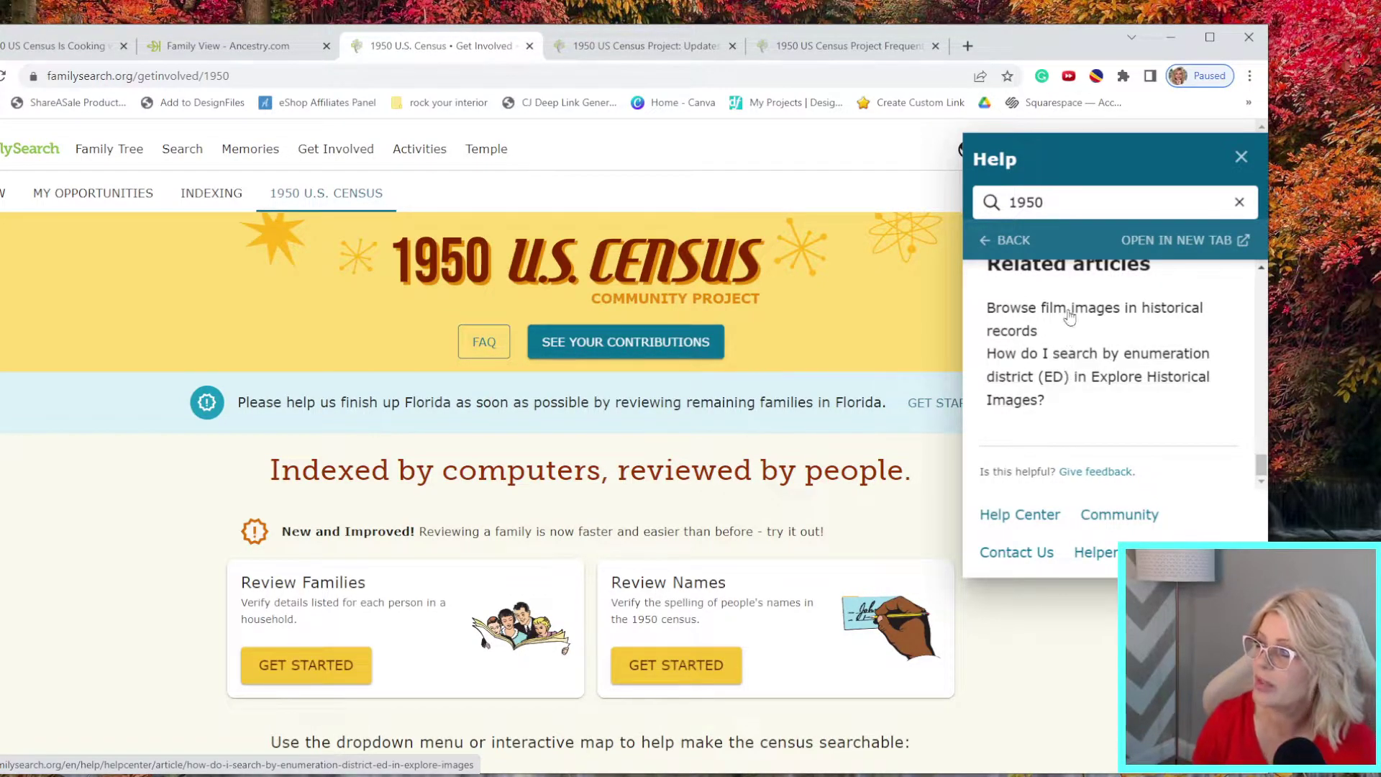
From the 1950 help suggestions, open "Overview of the 1950 U.S. Census Release on FamilySearch" and read its sections
click(1079, 205)
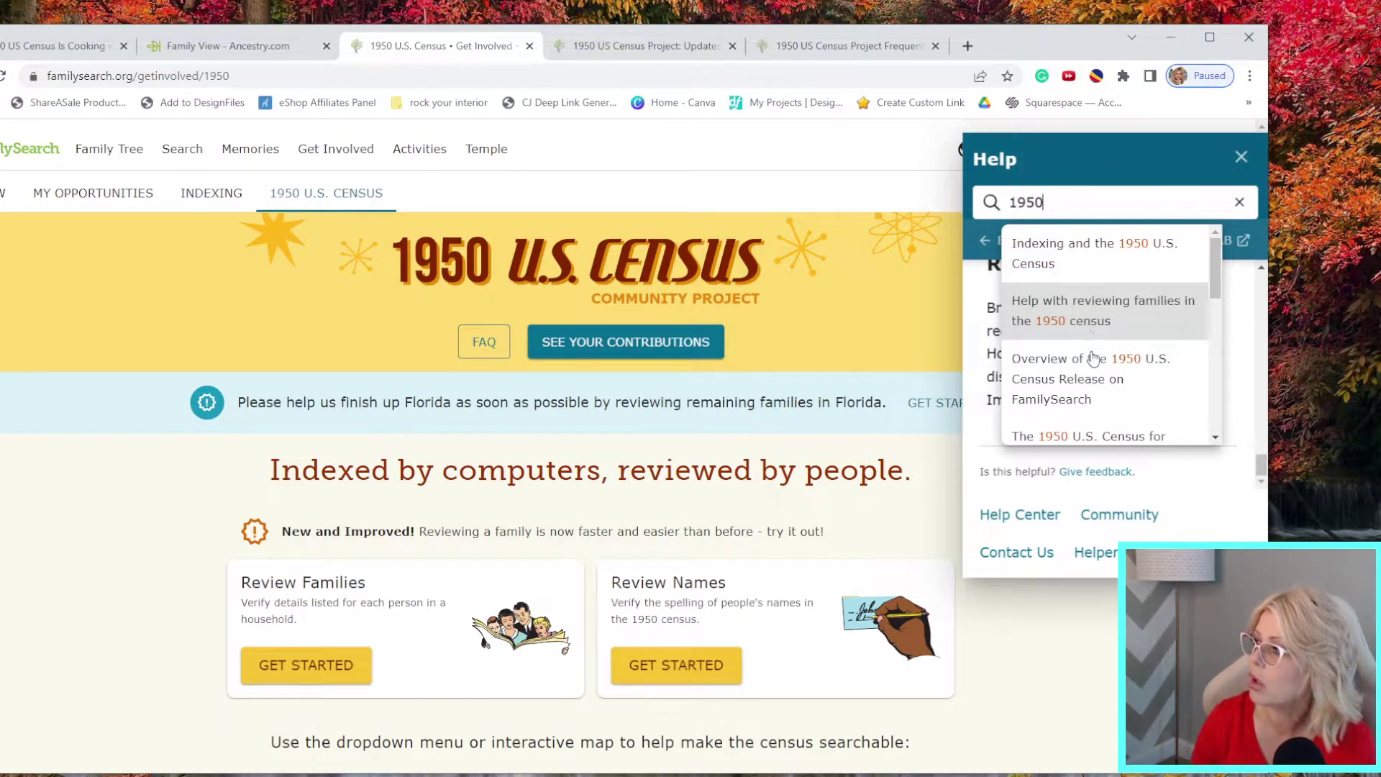
click(1093, 356)
scroll(1093, 360, down, 6)
scroll(1095, 380, down, 10)
scroll(1085, 383, up, 3)
scroll(1080, 330, down, 2)
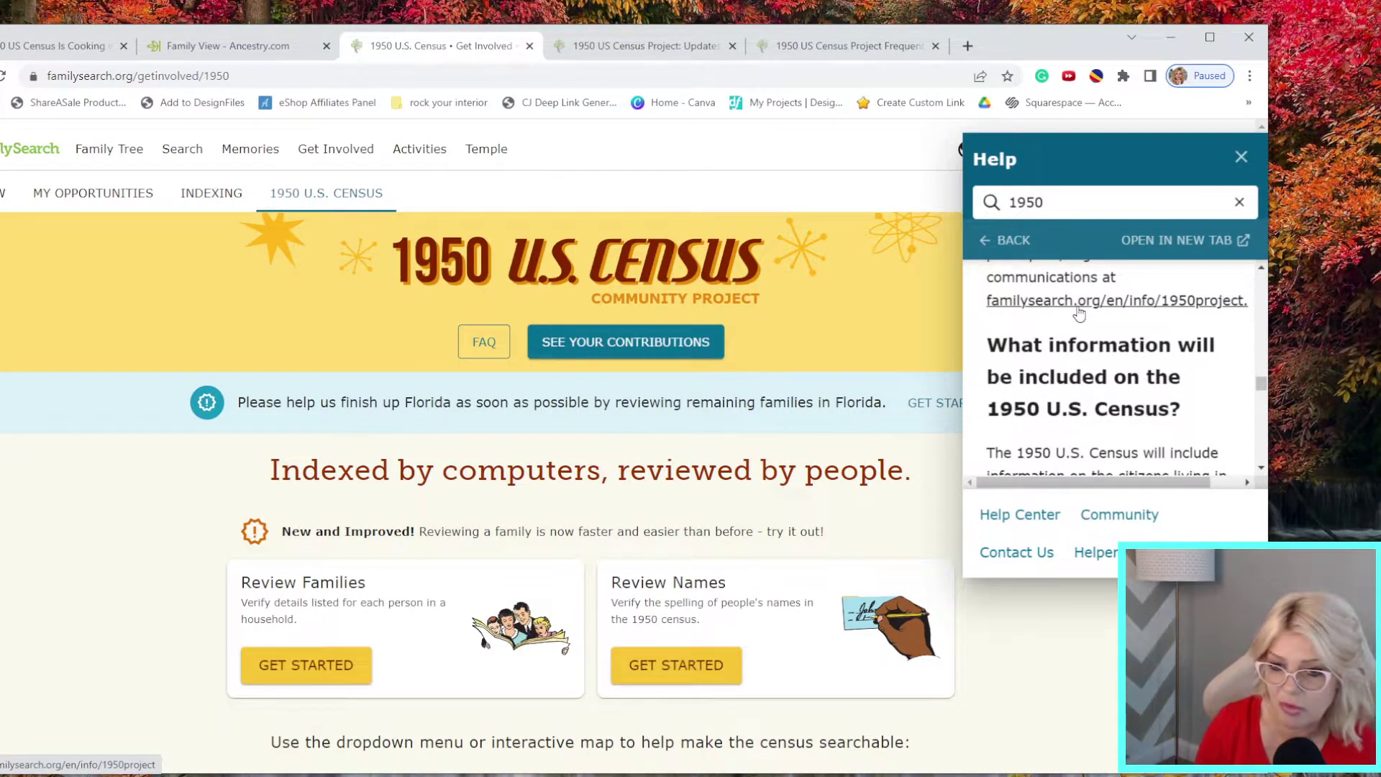
Read the rest of the 1950 U.S. Census release overview in the help window, down to its closing FAQ link
scroll(1079, 311, down, 8)
scroll(1078, 431, down, 10)
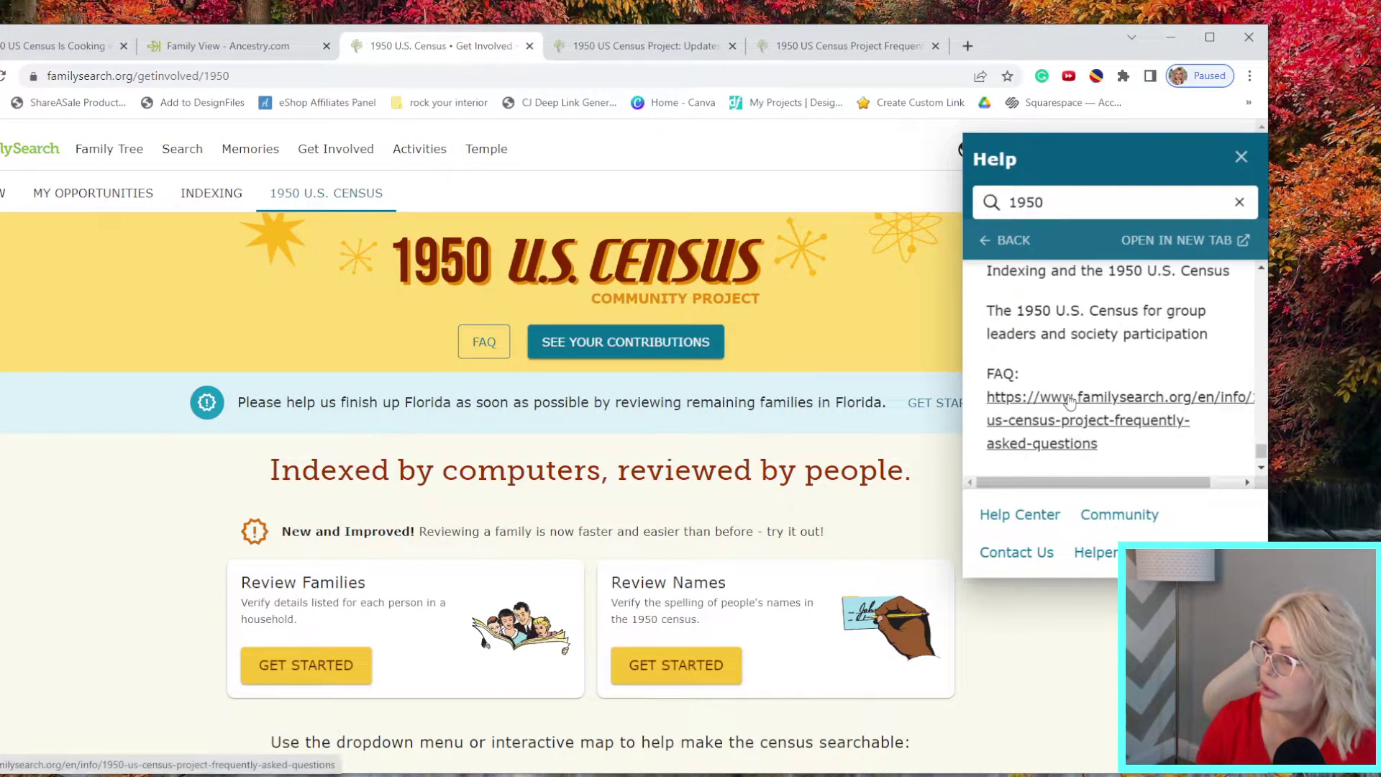
scroll(1057, 364, up, 5)
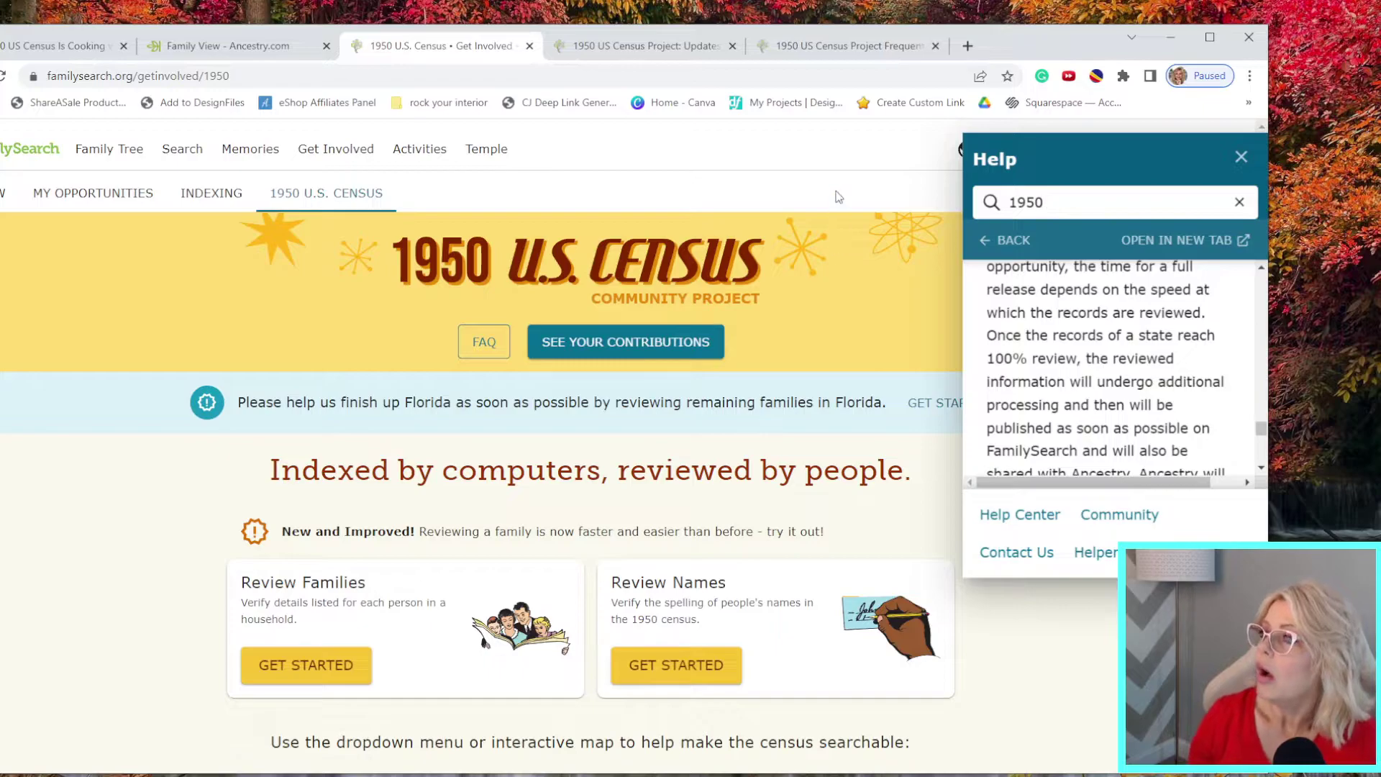
Open the 1950 census project's FAQ page and follow its community link to the FamilySearch Community's 1950 US Census category
click(484, 341)
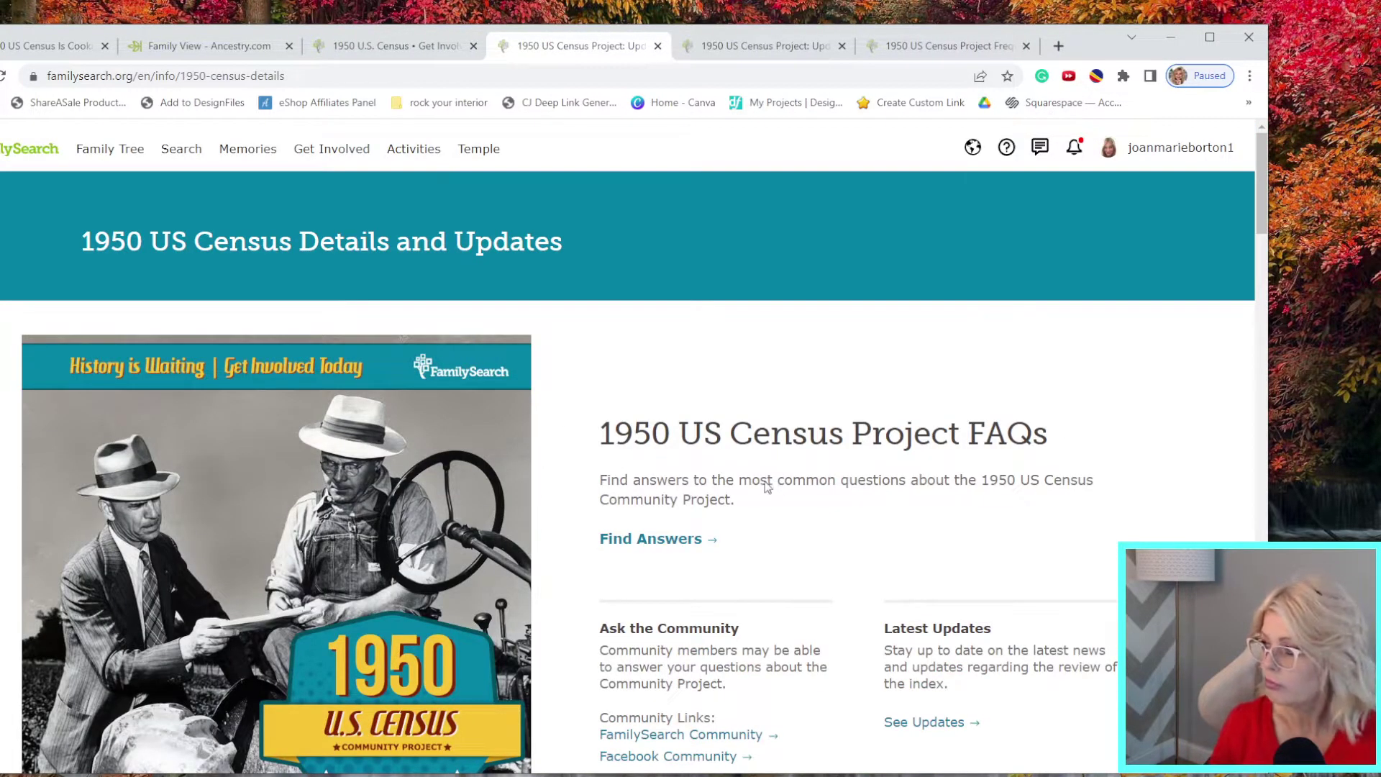
scroll(797, 571, down, 2)
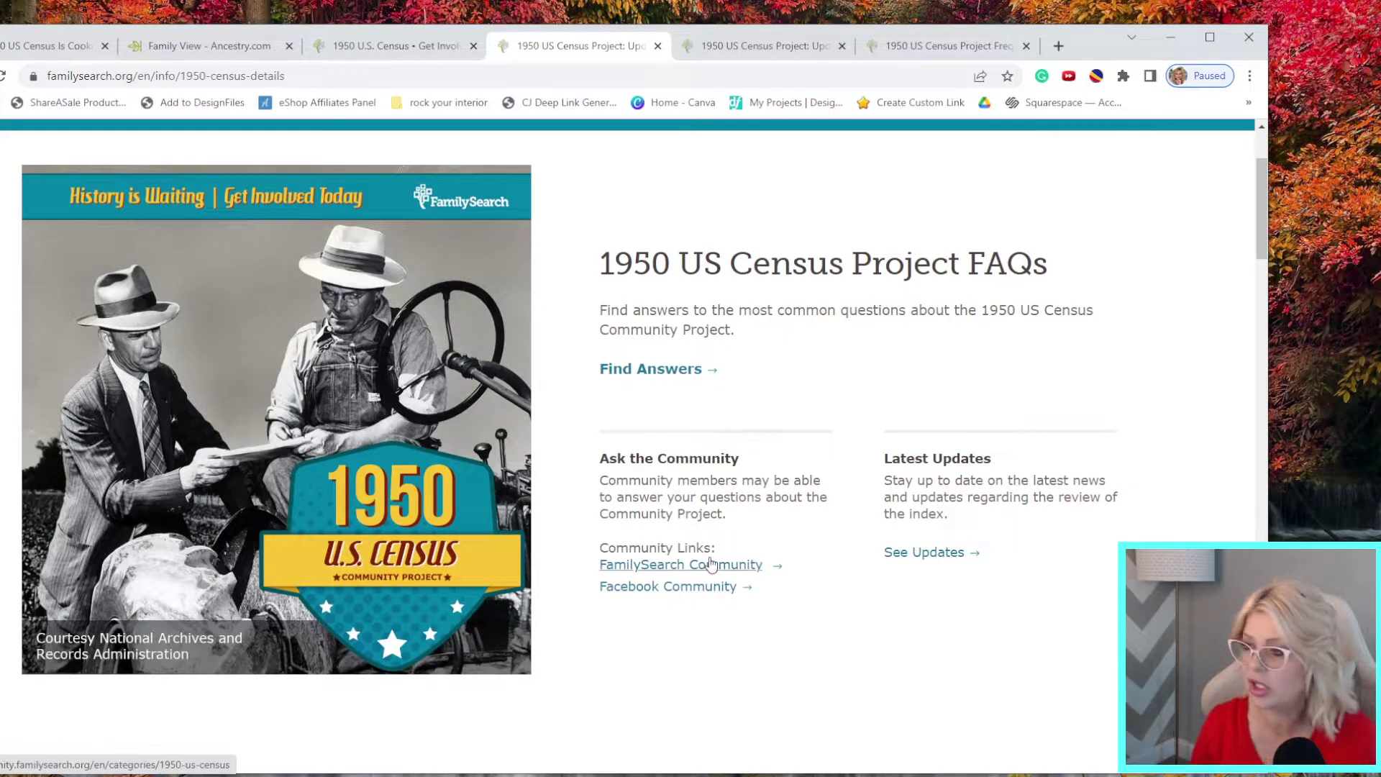
click(712, 564)
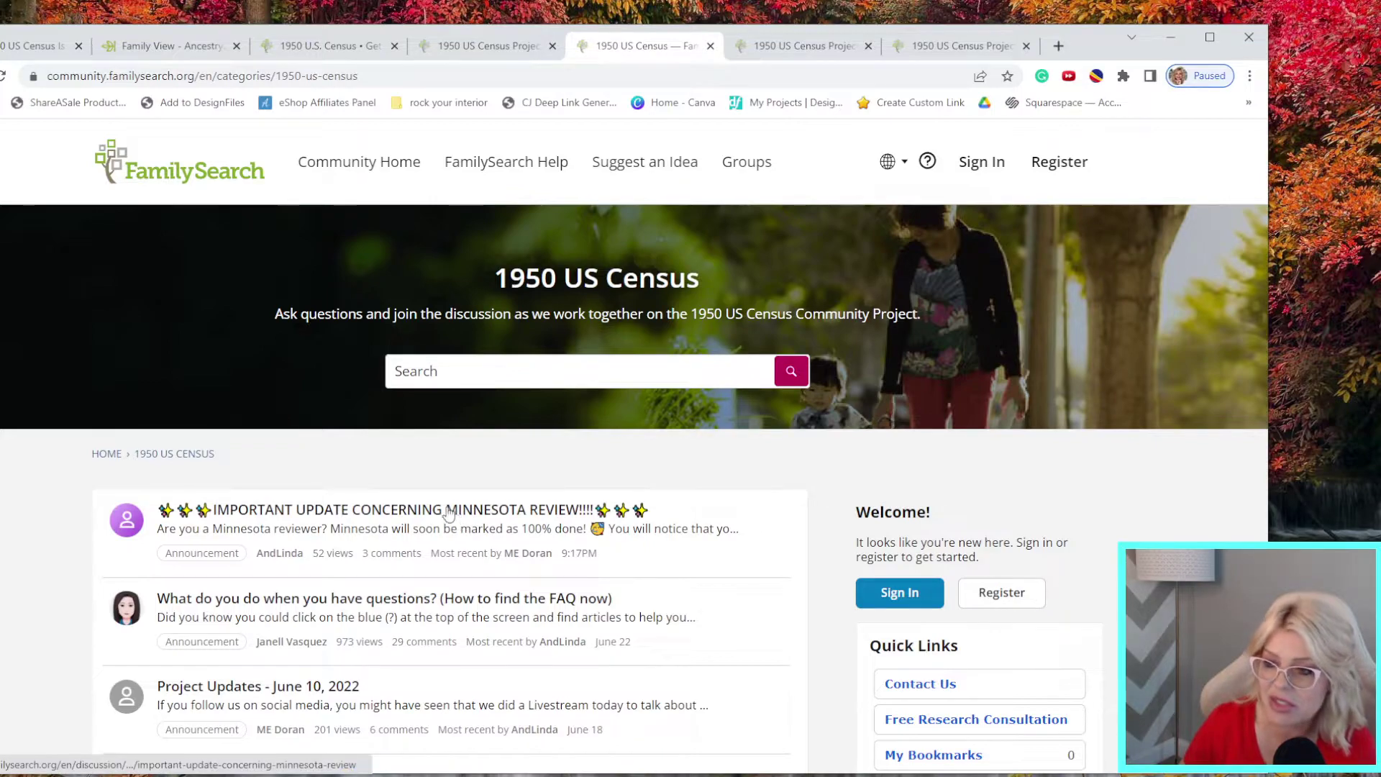
Look through the announcements and member discussions in the 1950 US Census community category
scroll(410, 501, down, 1)
scroll(409, 501, down, 3)
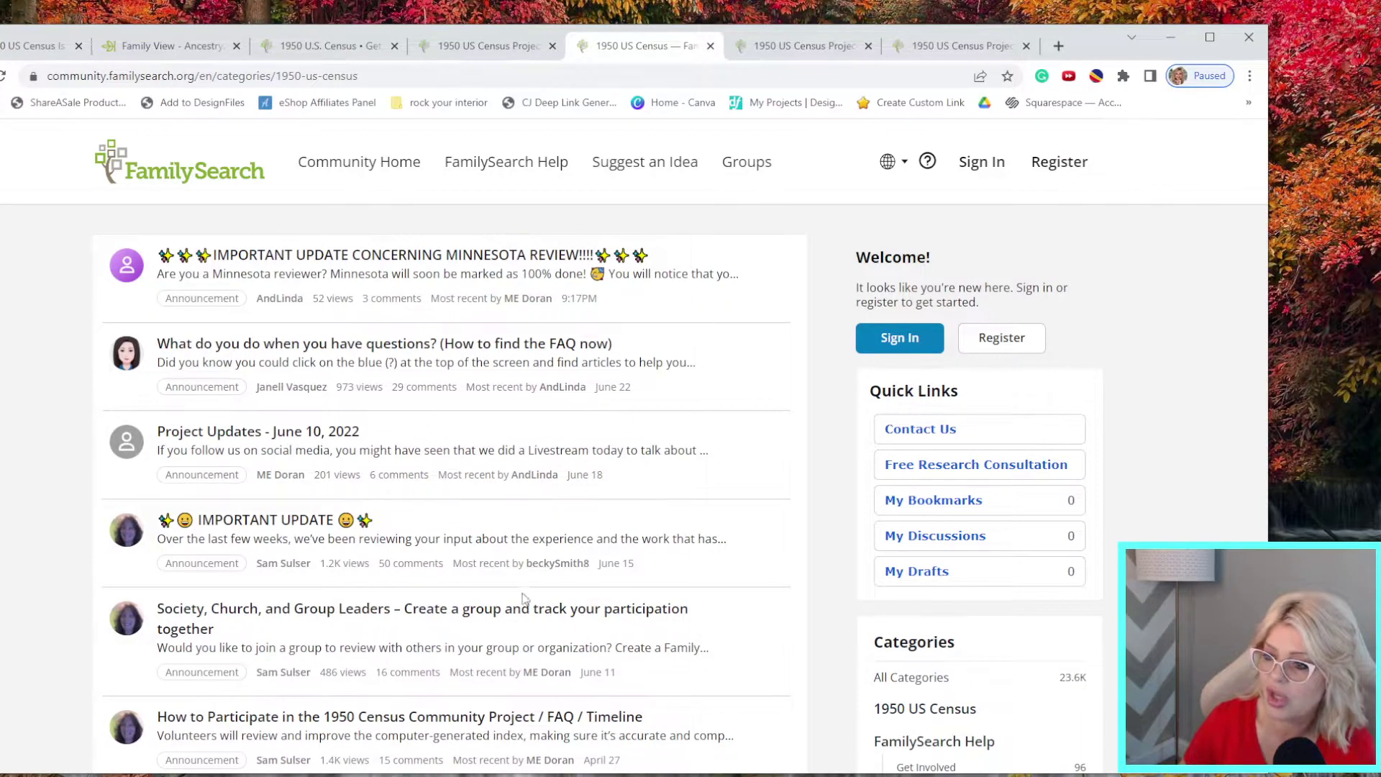
scroll(536, 576, down, 2)
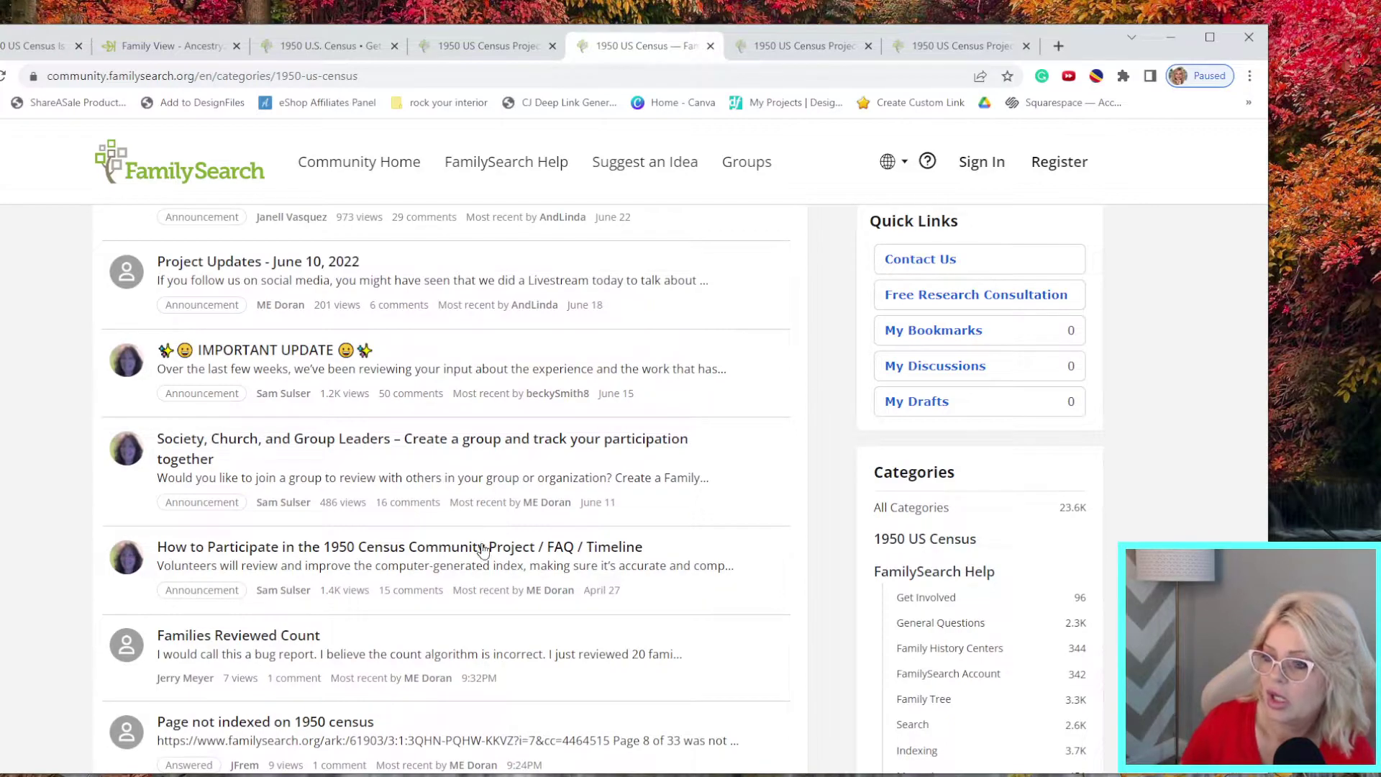
scroll(475, 554, down, 1)
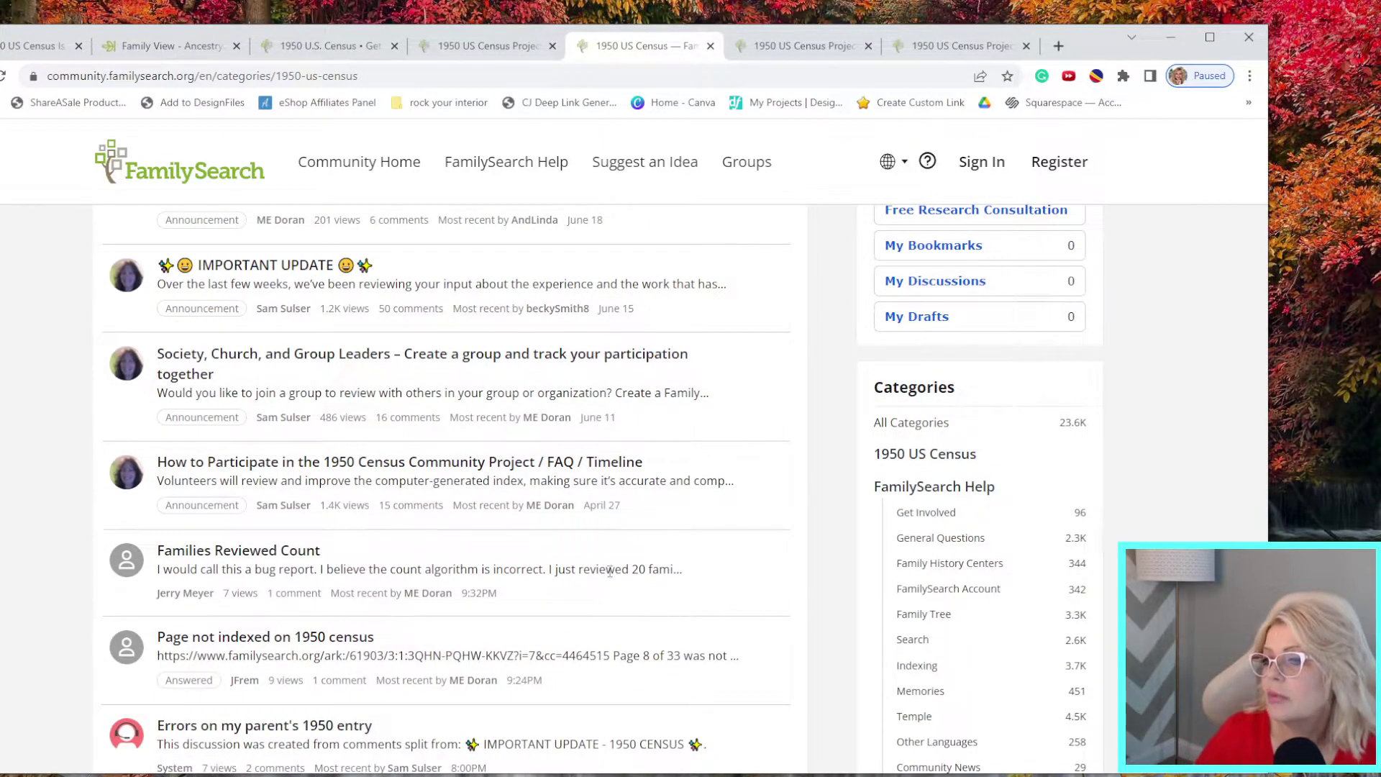
scroll(430, 626, down, 1)
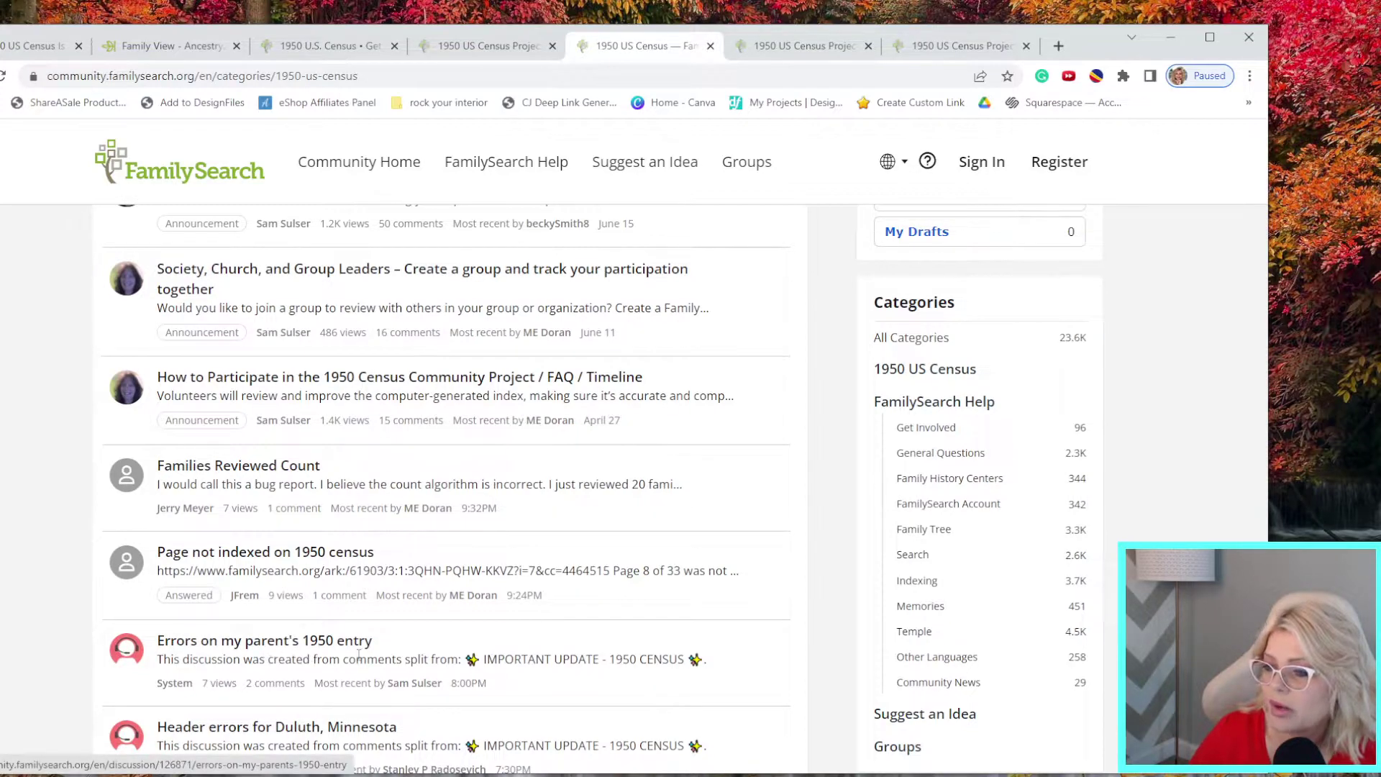
scroll(314, 664, down, 1)
scroll(314, 663, down, 1)
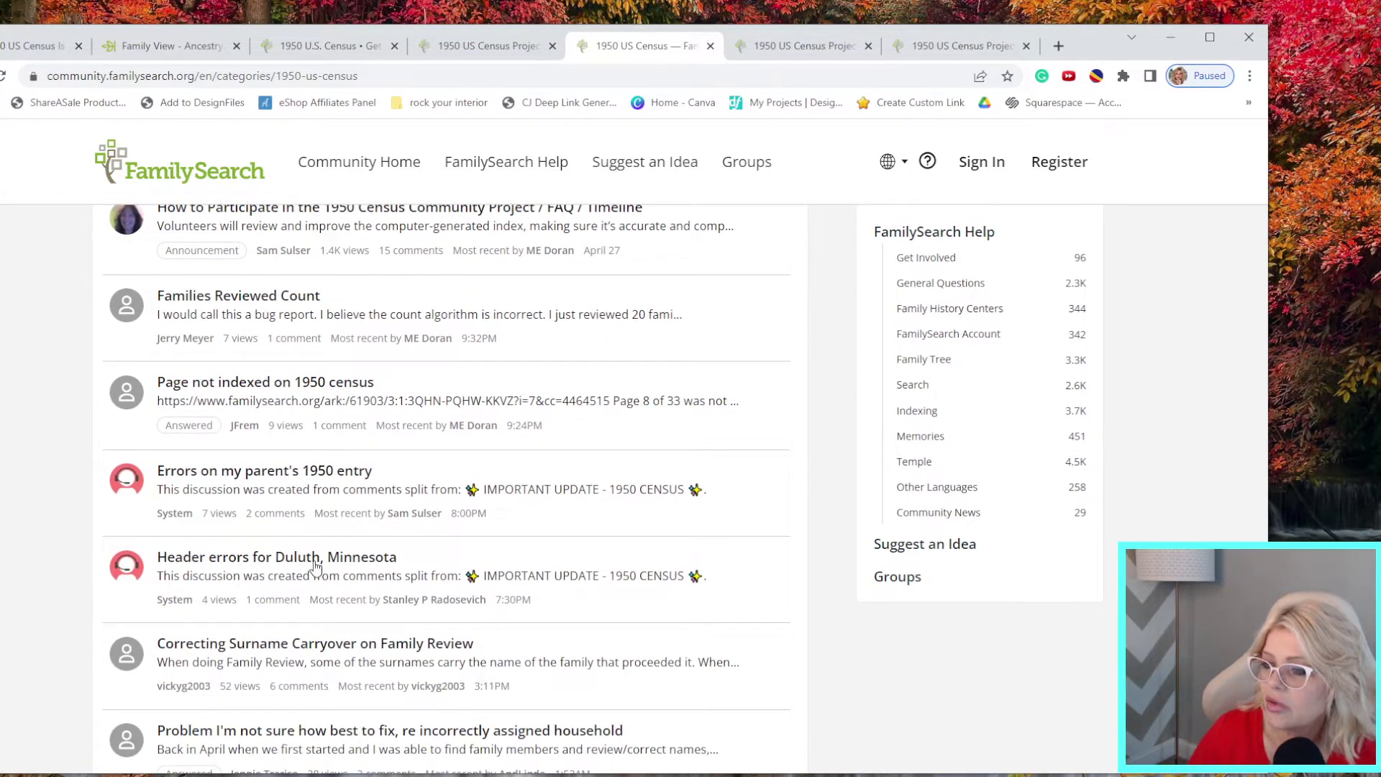
scroll(316, 572, down, 5)
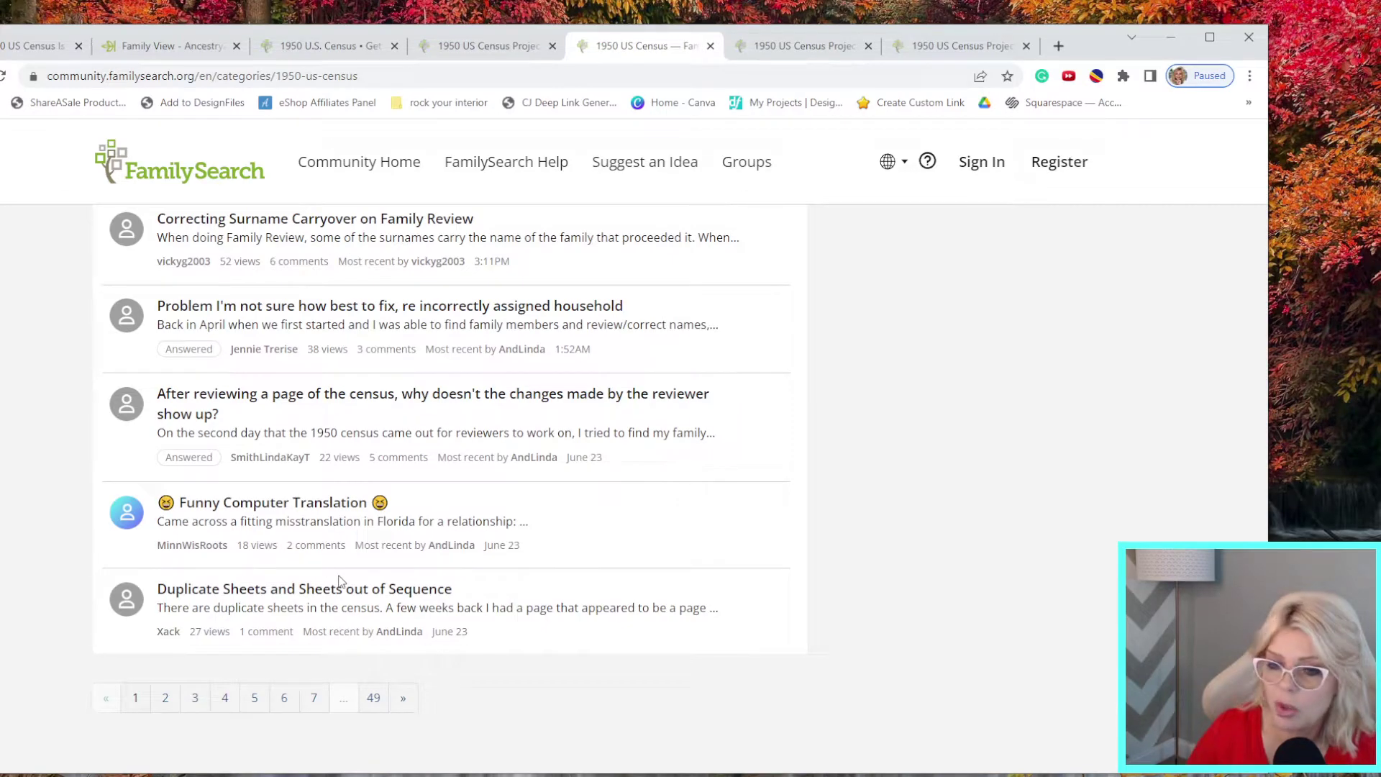
scroll(339, 583, up, 8)
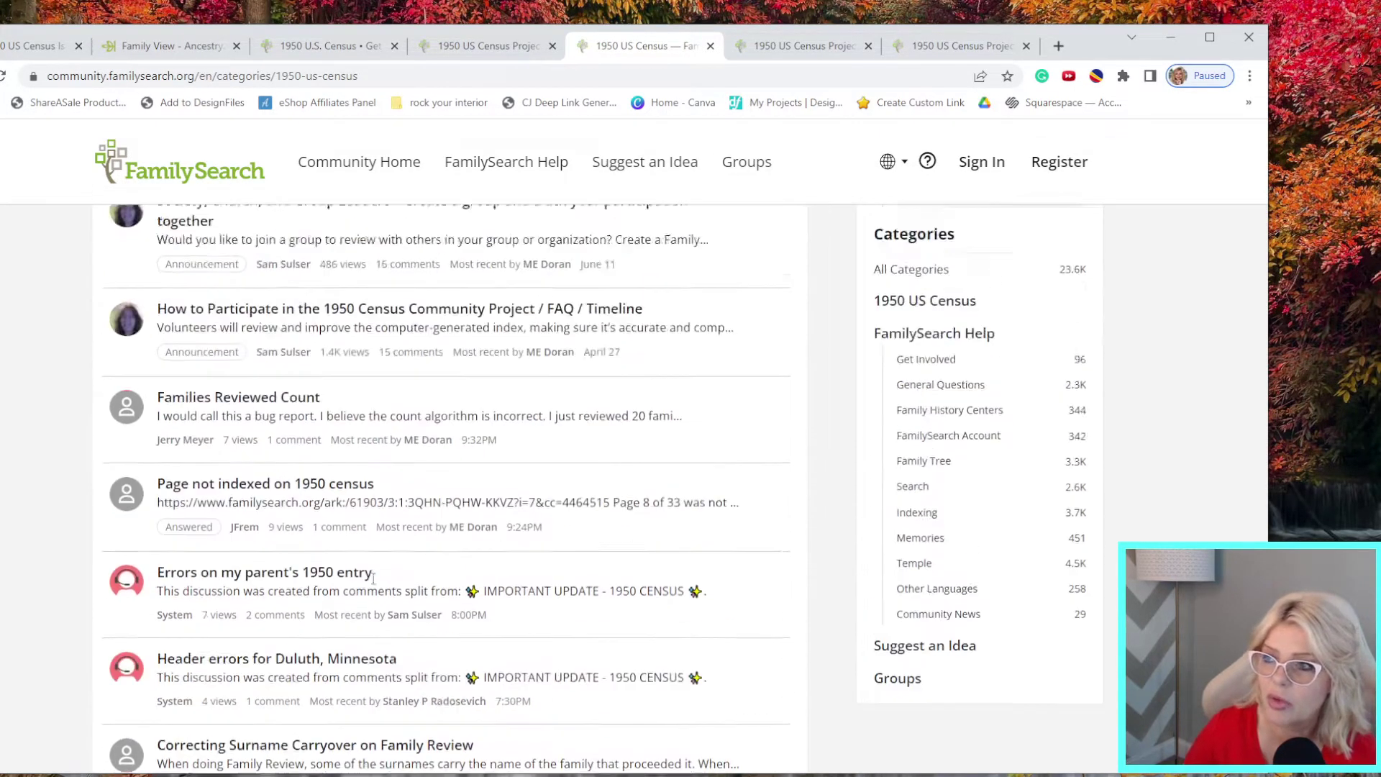
Examine the sign-in and registration options, quick links and category list beside the 1950 US Census discussions
scroll(382, 575, up, 5)
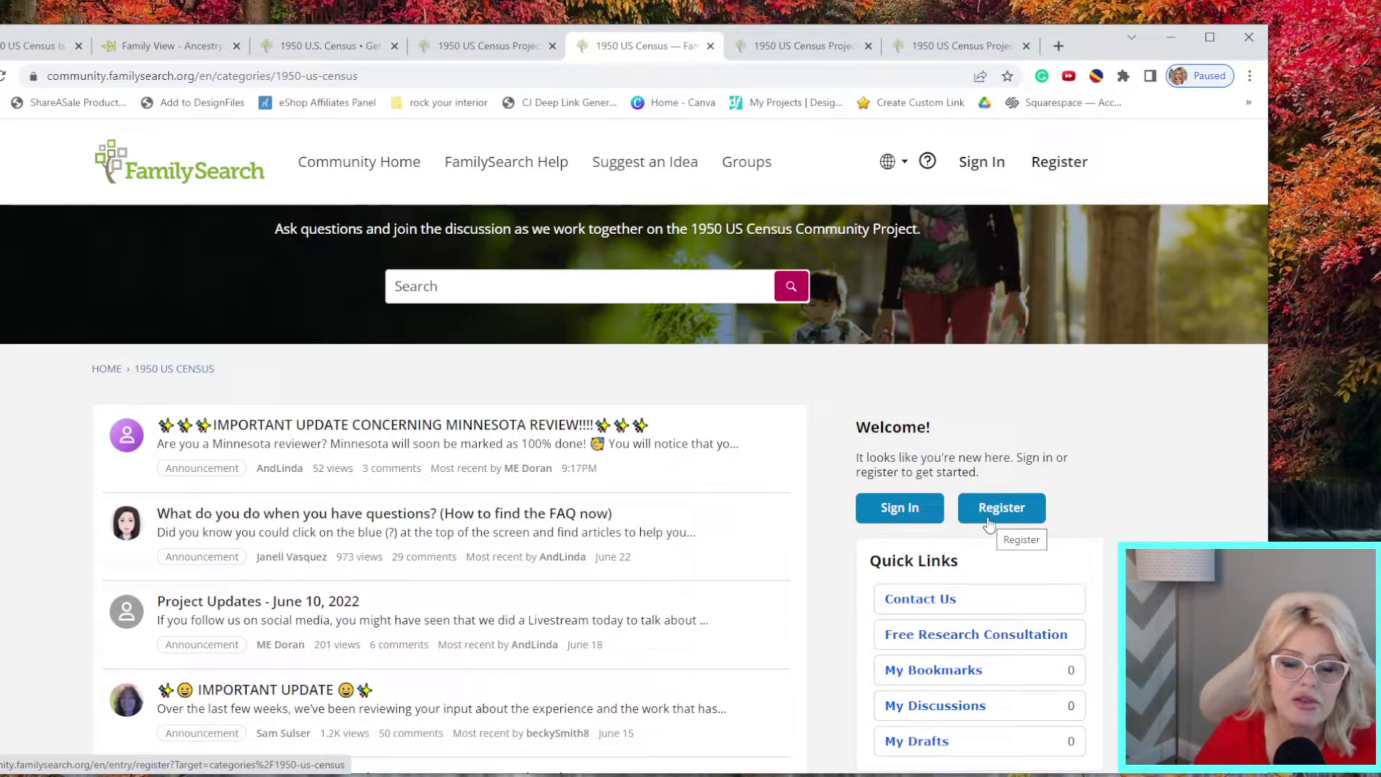
scroll(992, 521, down, 3)
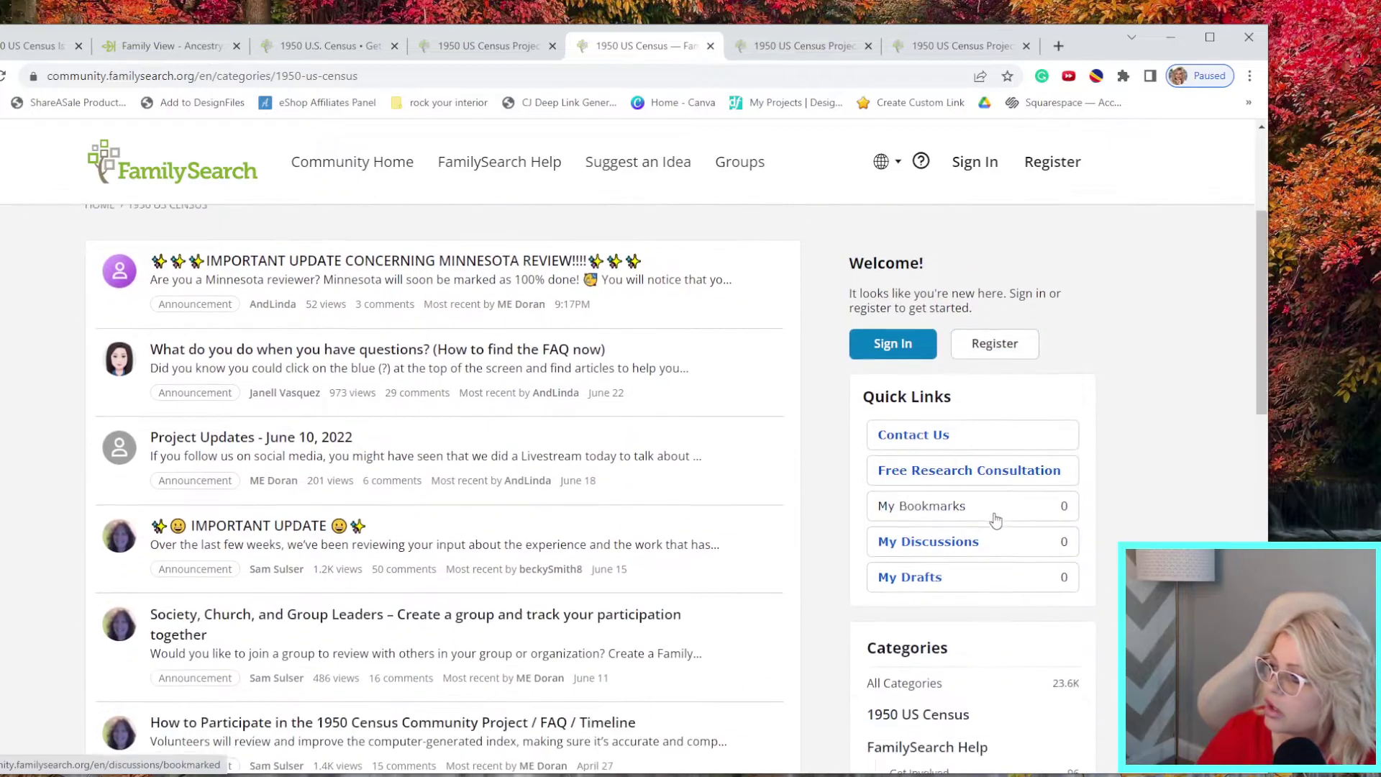
scroll(995, 520, down, 3)
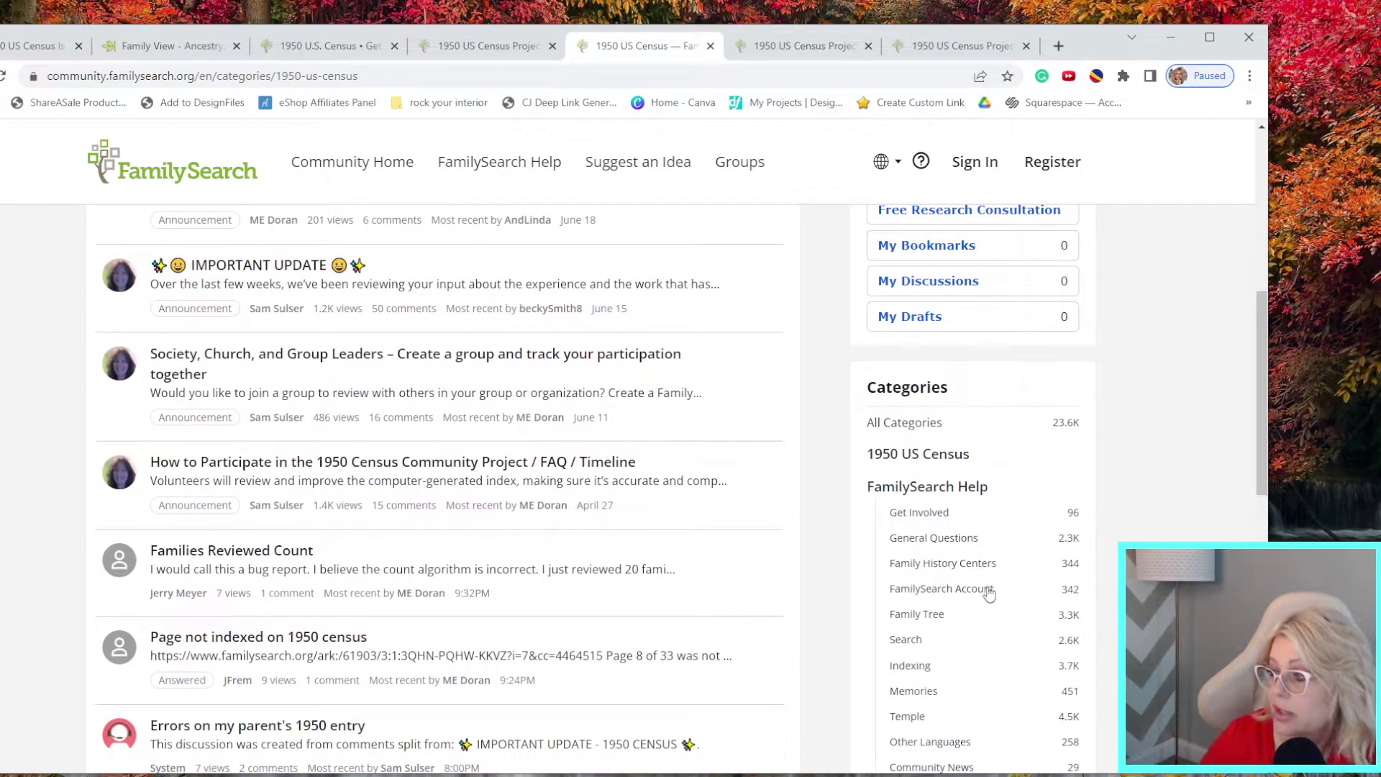
scroll(983, 578, down, 9)
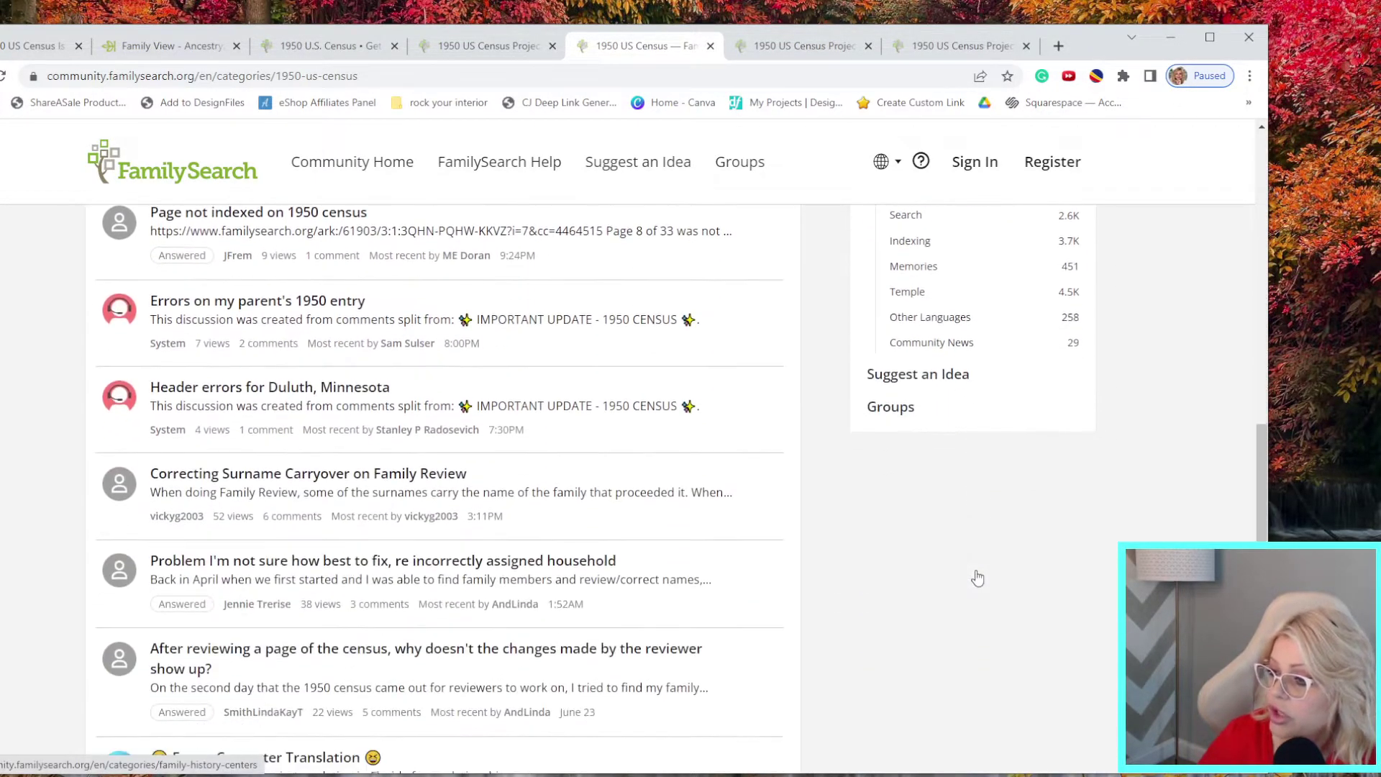
scroll(825, 641, up, 15)
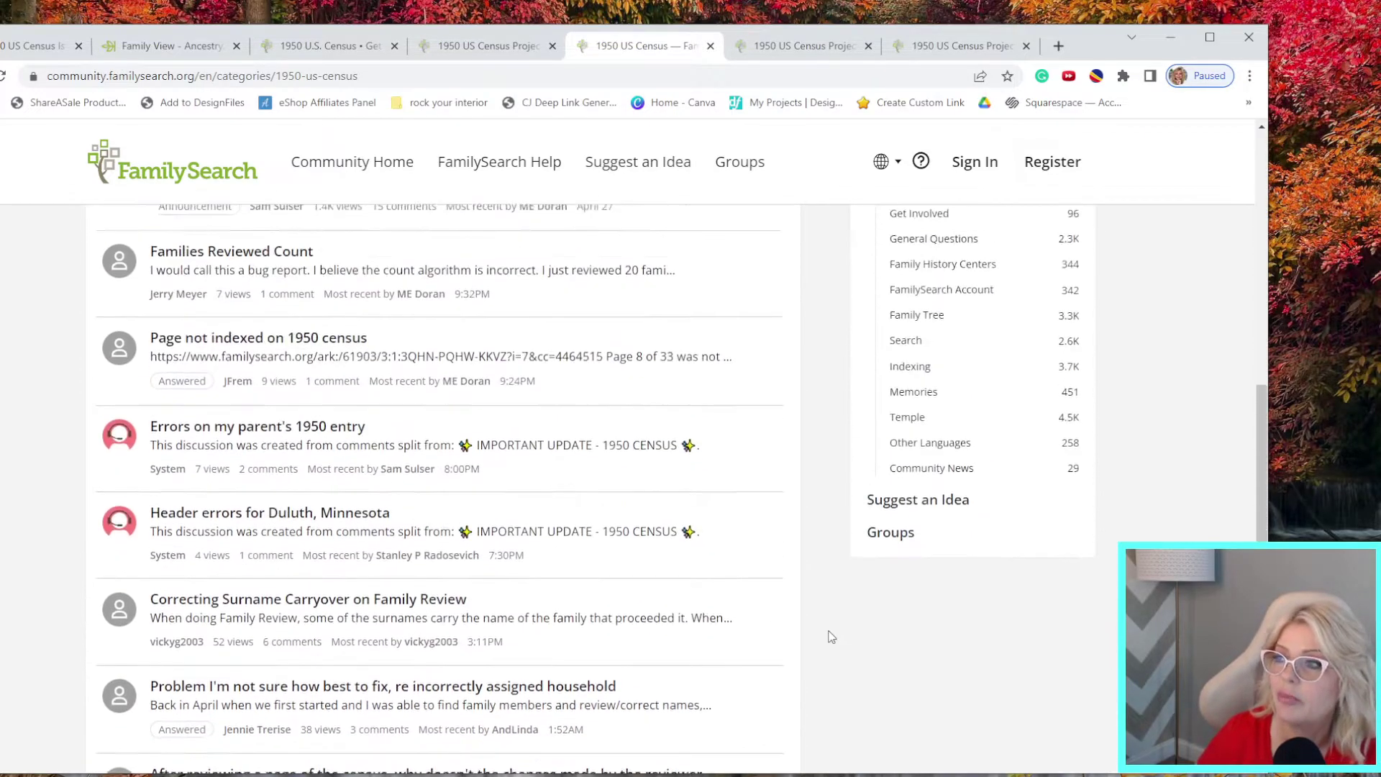
scroll(731, 618, up, 4)
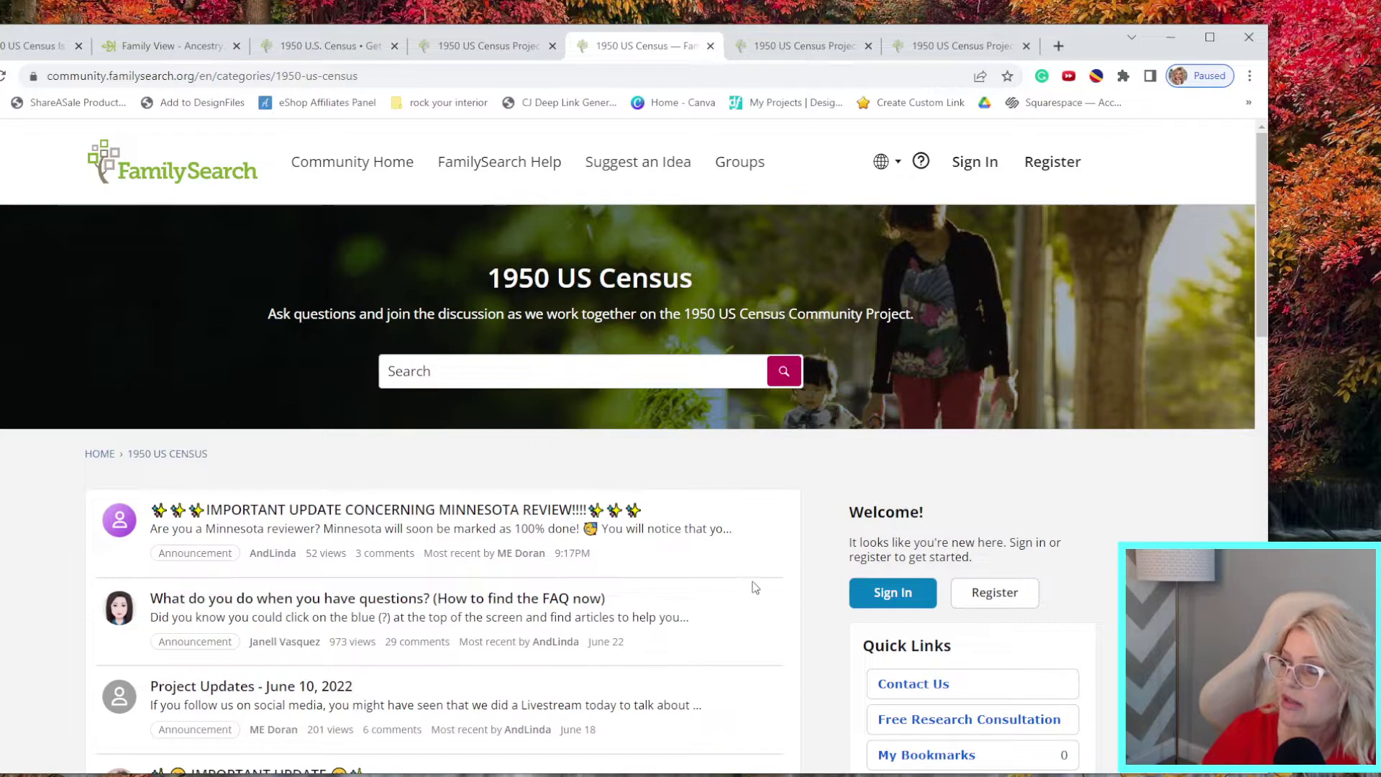
Sign in to the community through its registration option and look over the posting option, quick links, categories and 1950 US Census discussions
click(975, 606)
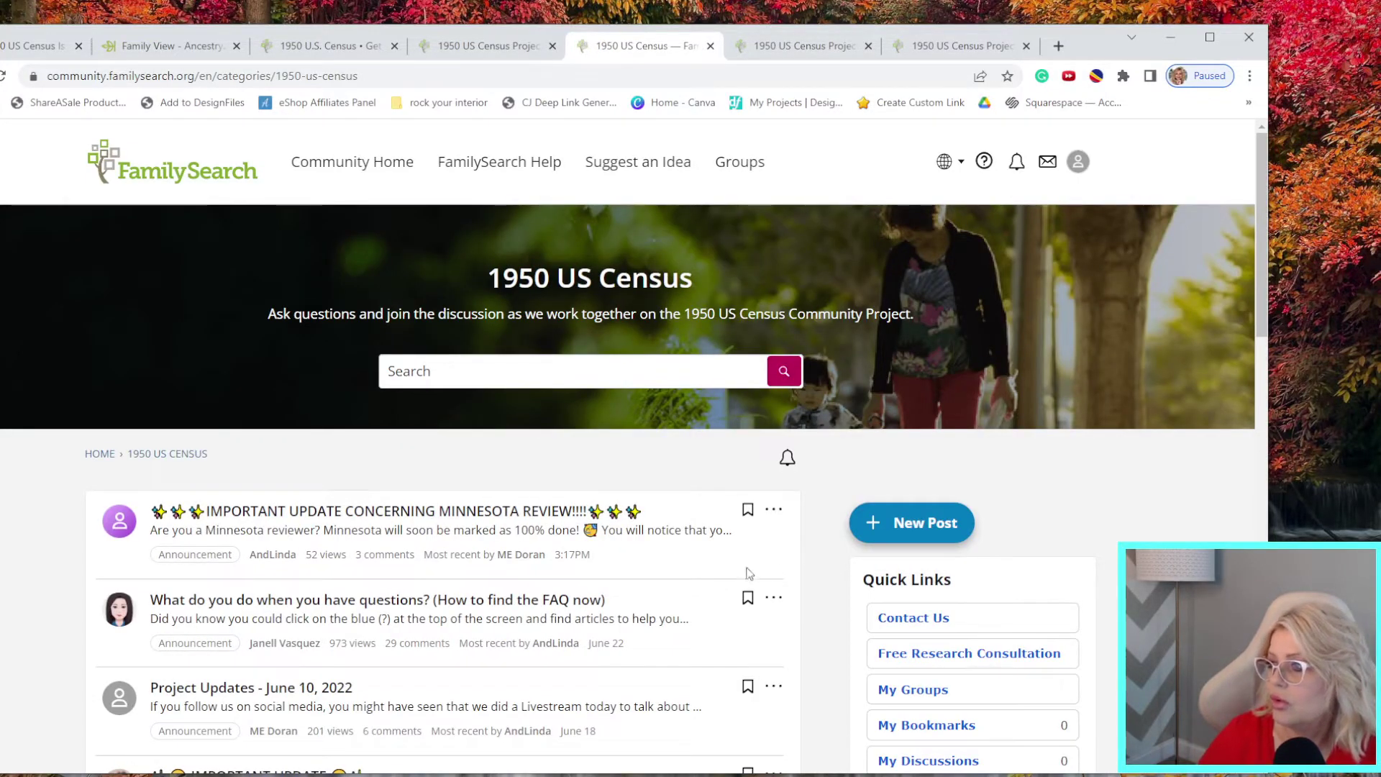
scroll(954, 489, down, 5)
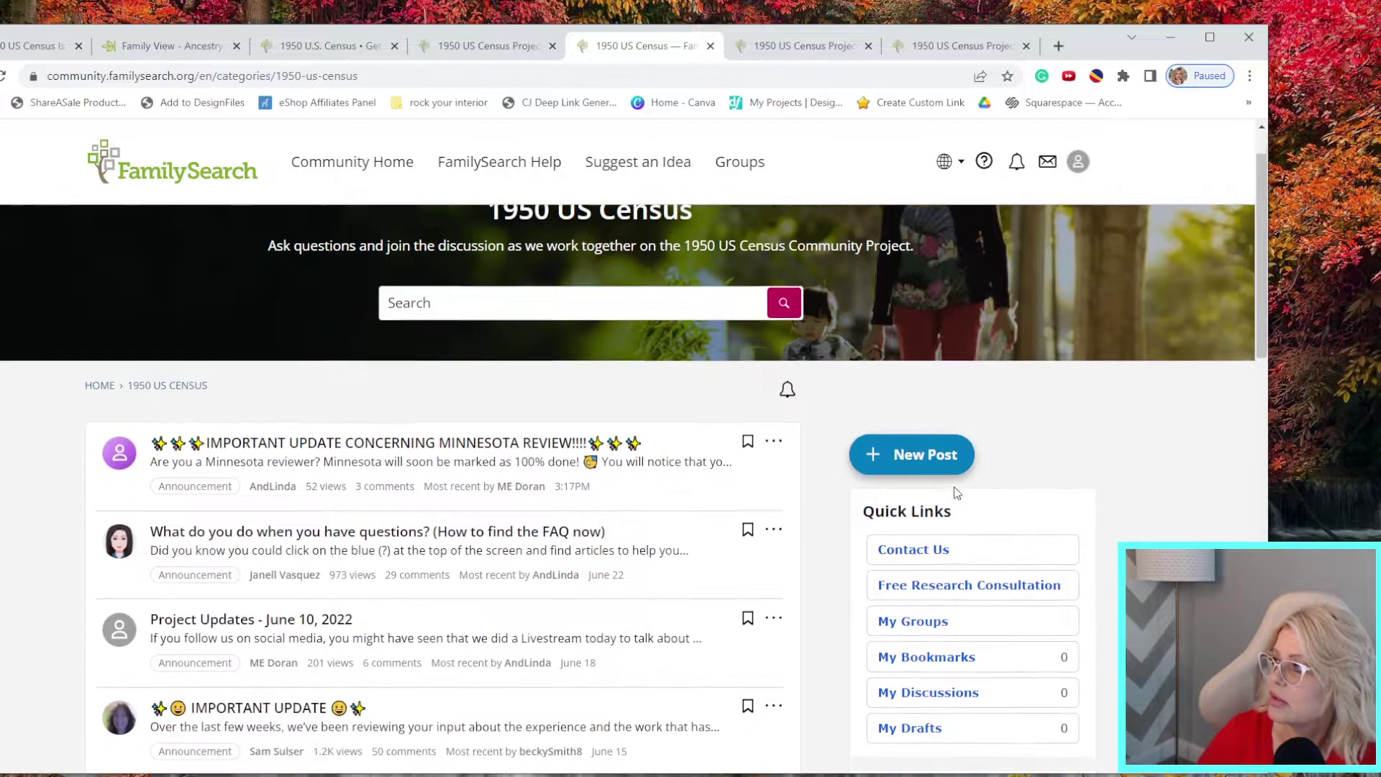
scroll(954, 492, up, 5)
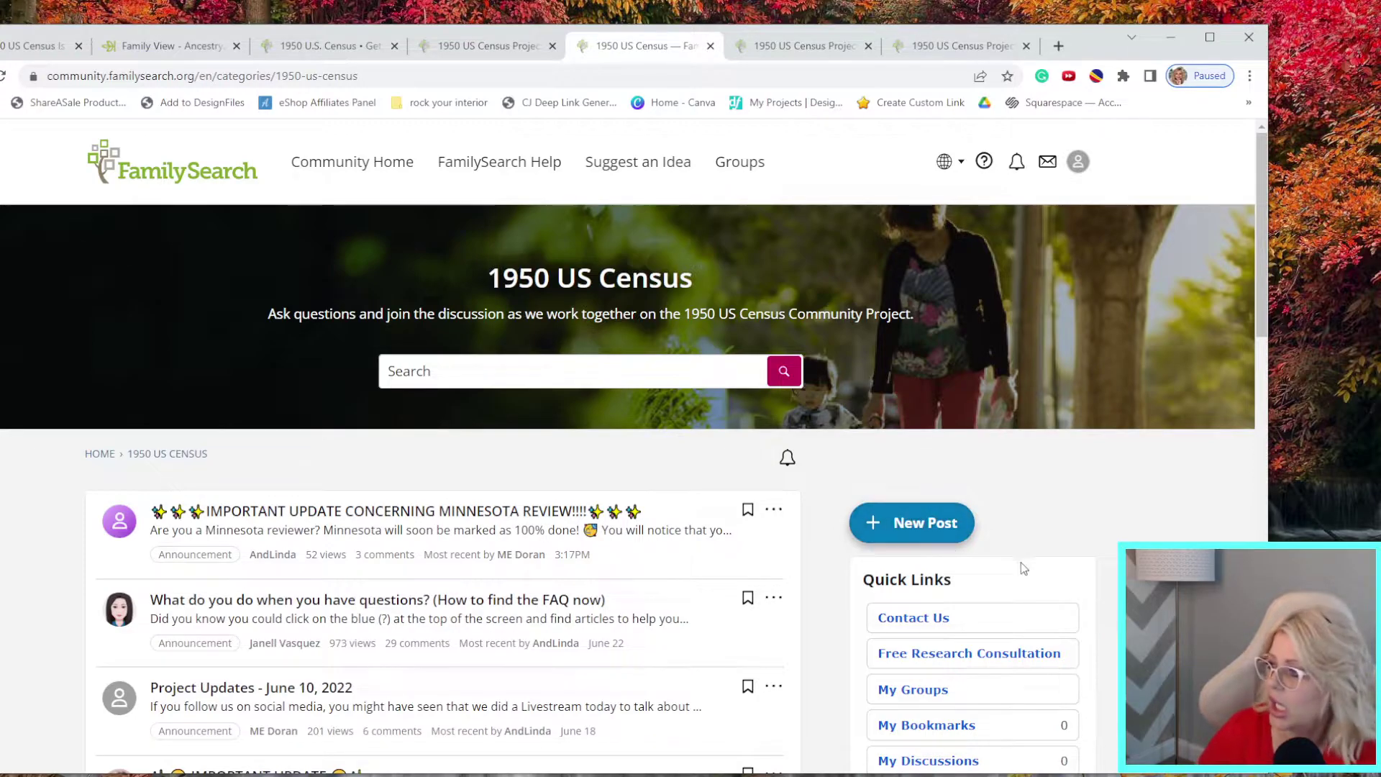
scroll(1005, 564, down, 4)
scroll(1004, 562, down, 6)
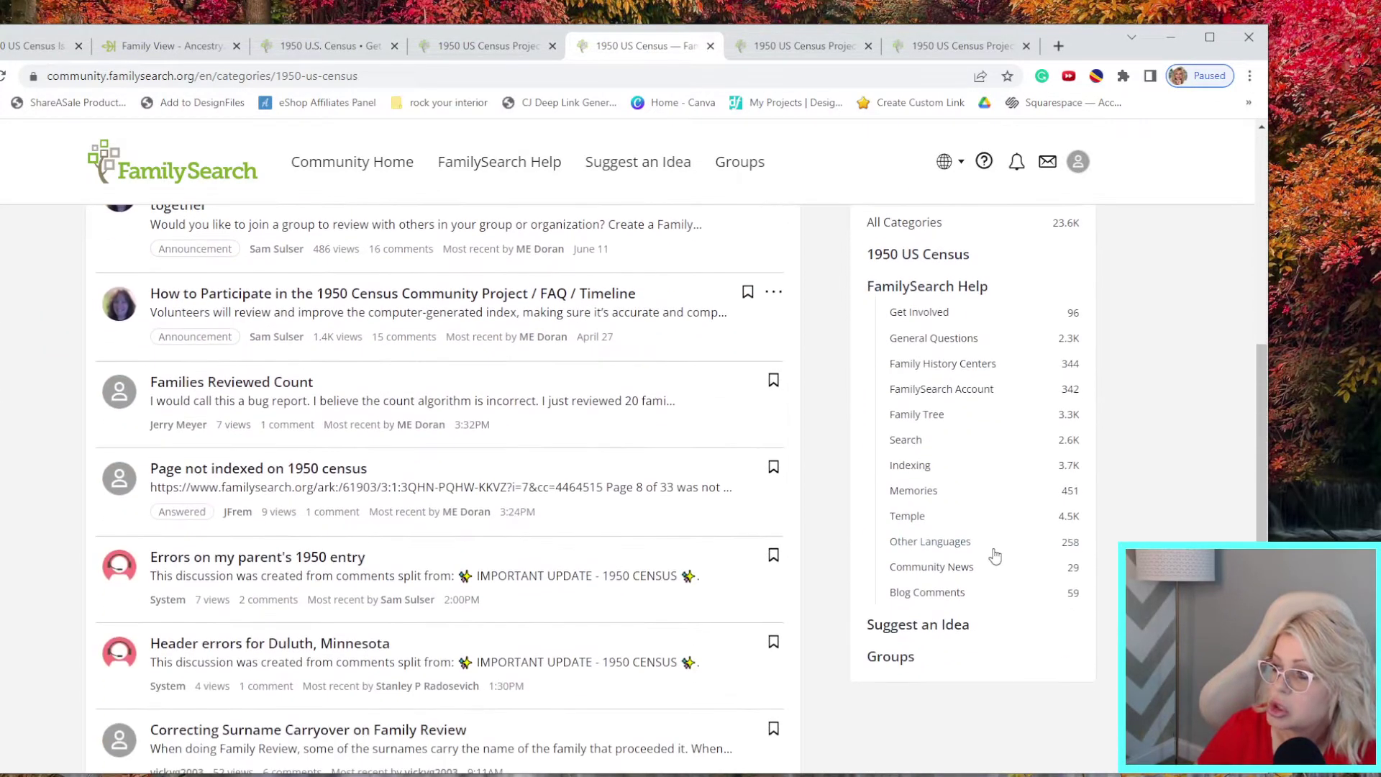
scroll(984, 541, down, 10)
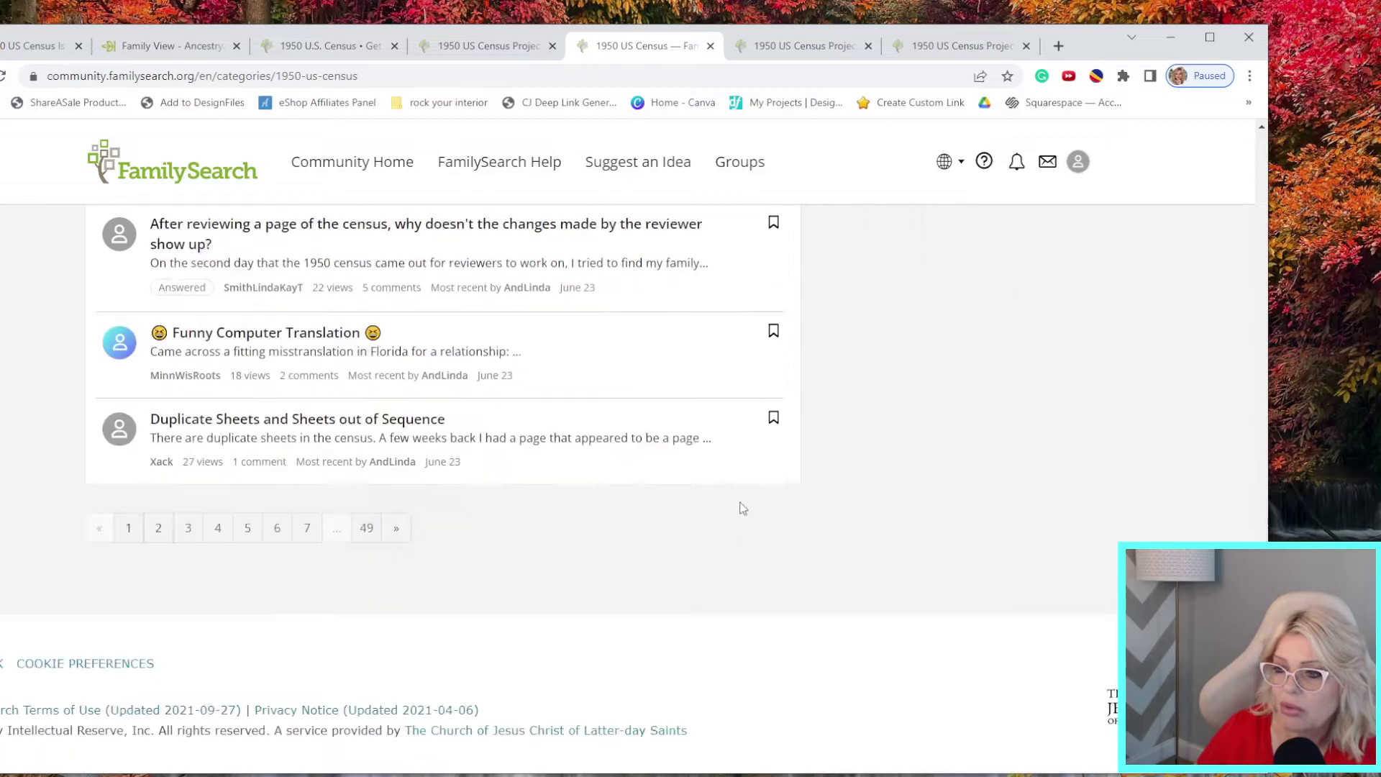
scroll(742, 507, up, 15)
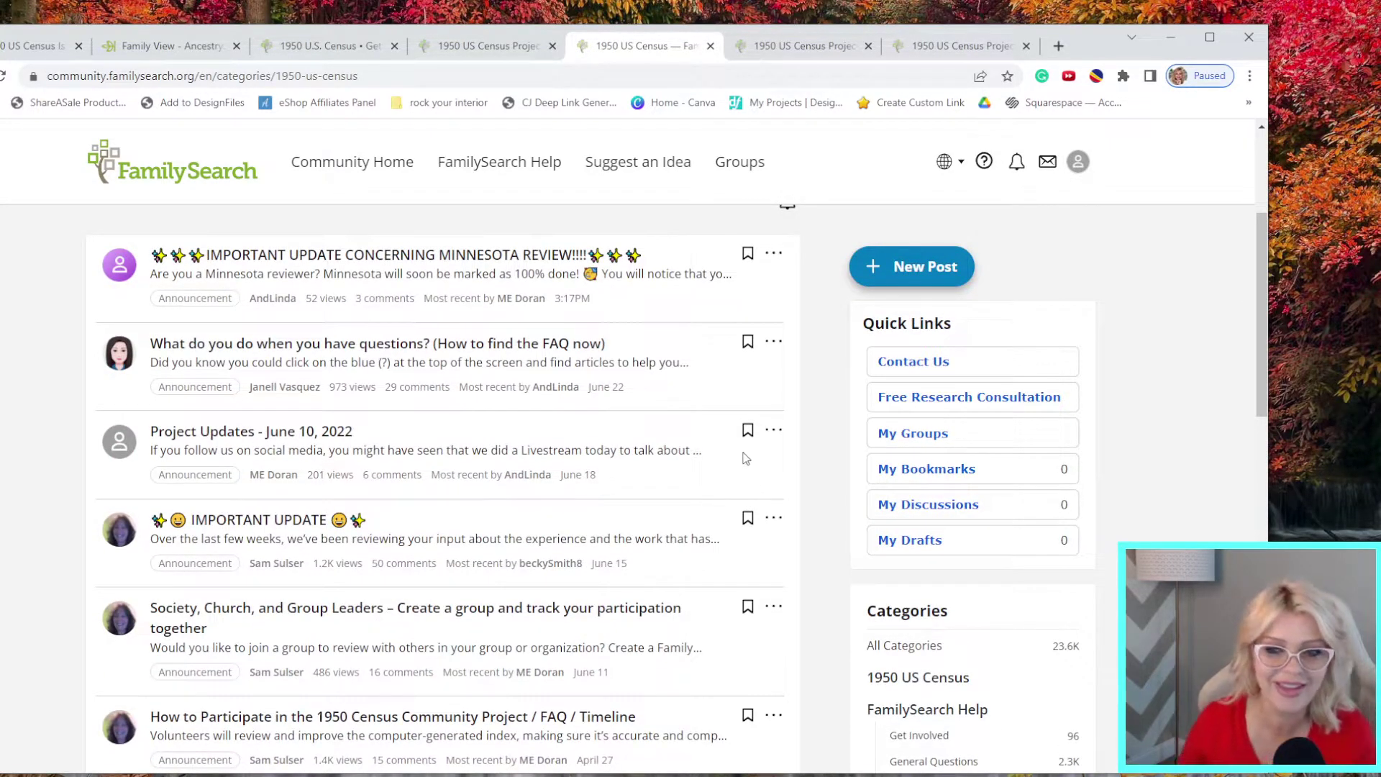
scroll(741, 446, up, 4)
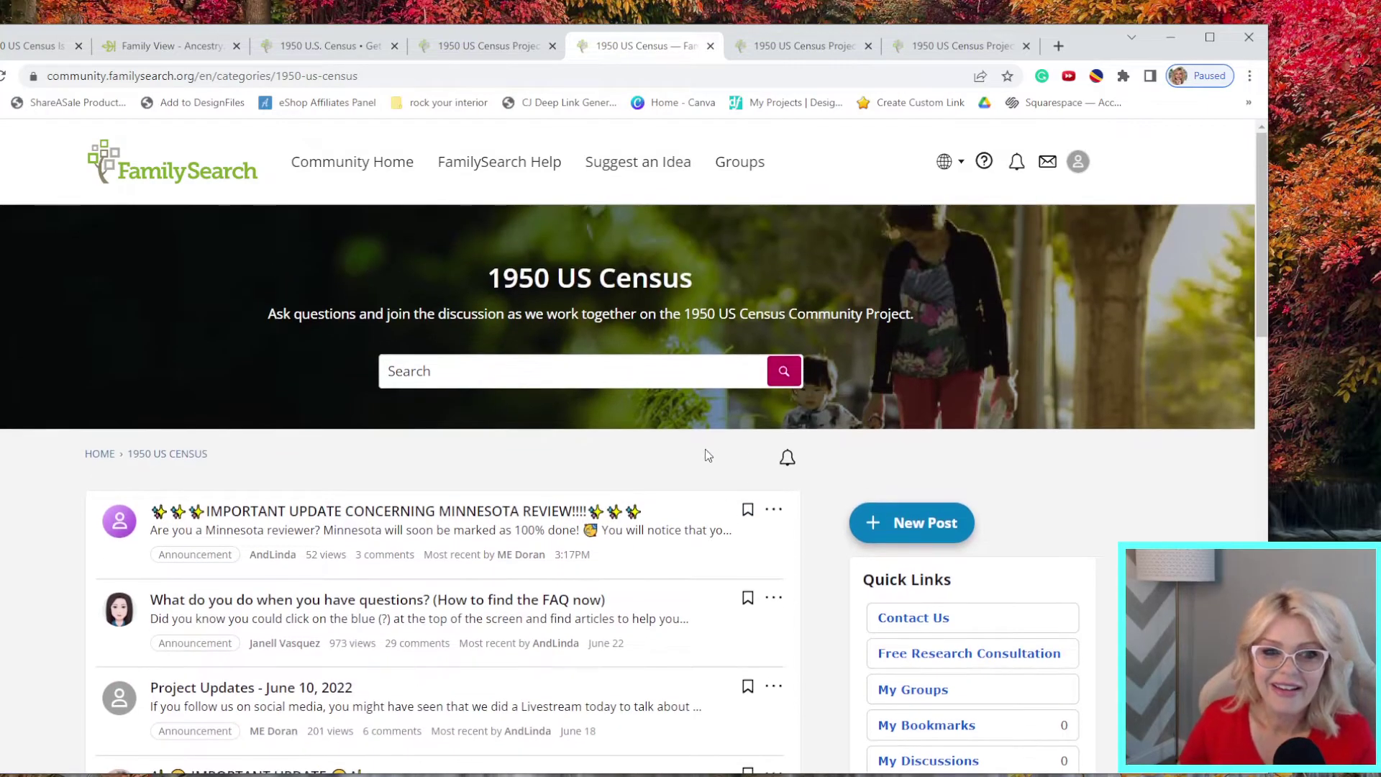
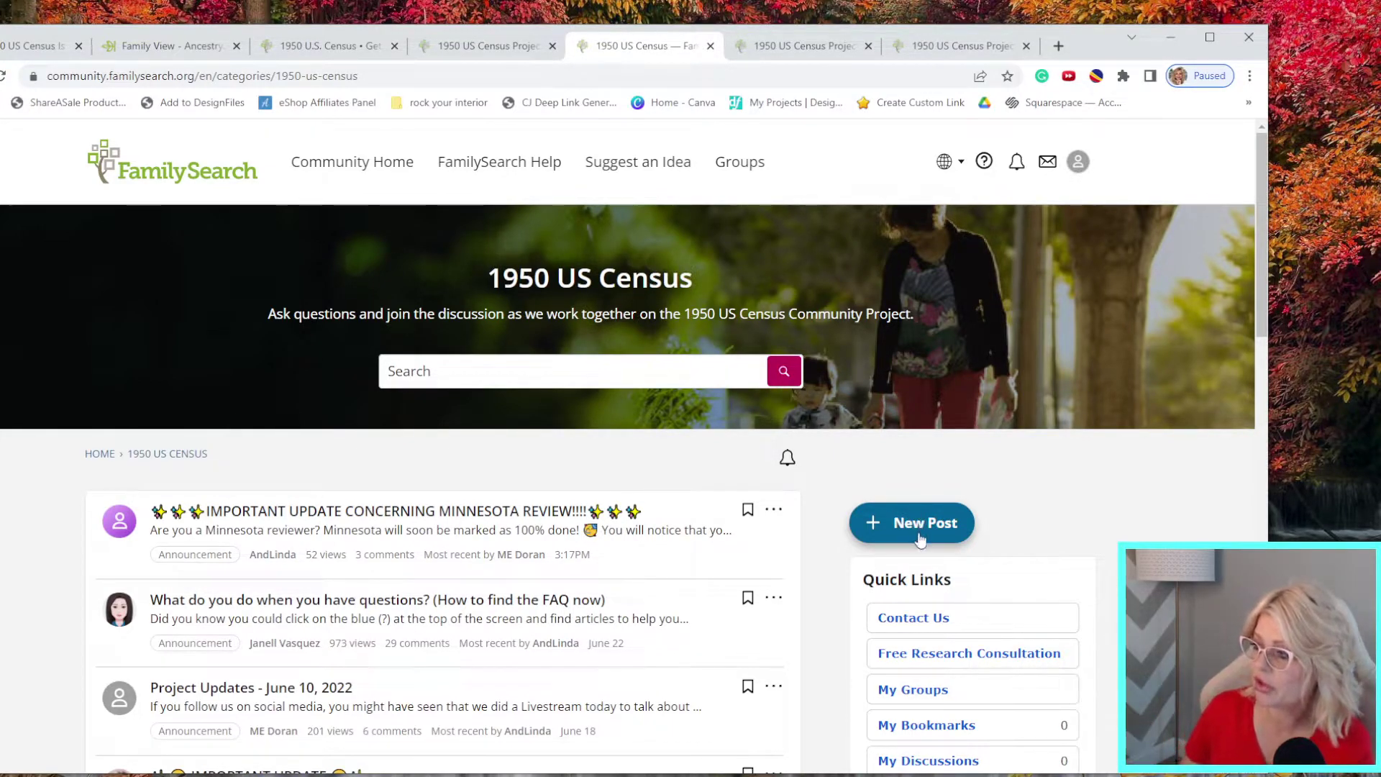
Visit the community home page and the Groups directory, ending back on the community home page
click(375, 172)
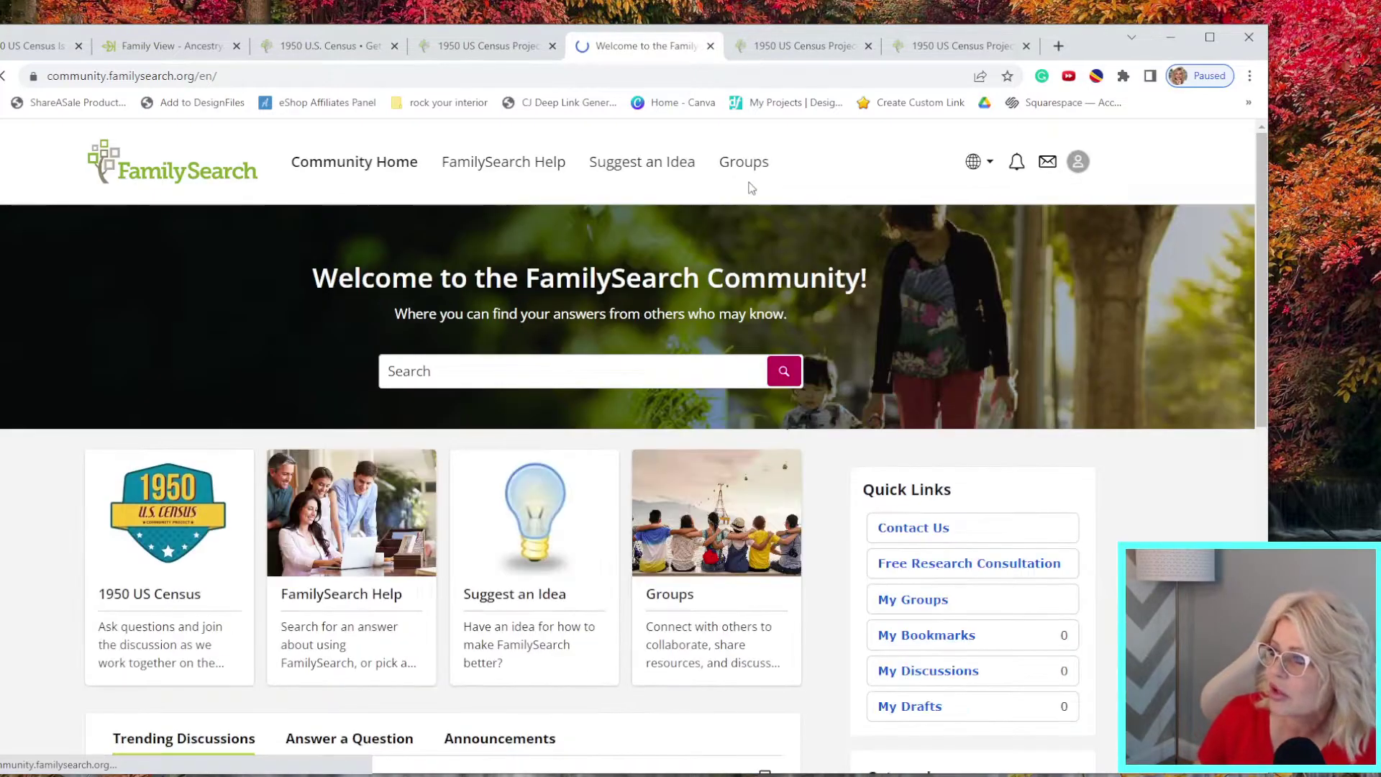
click(737, 167)
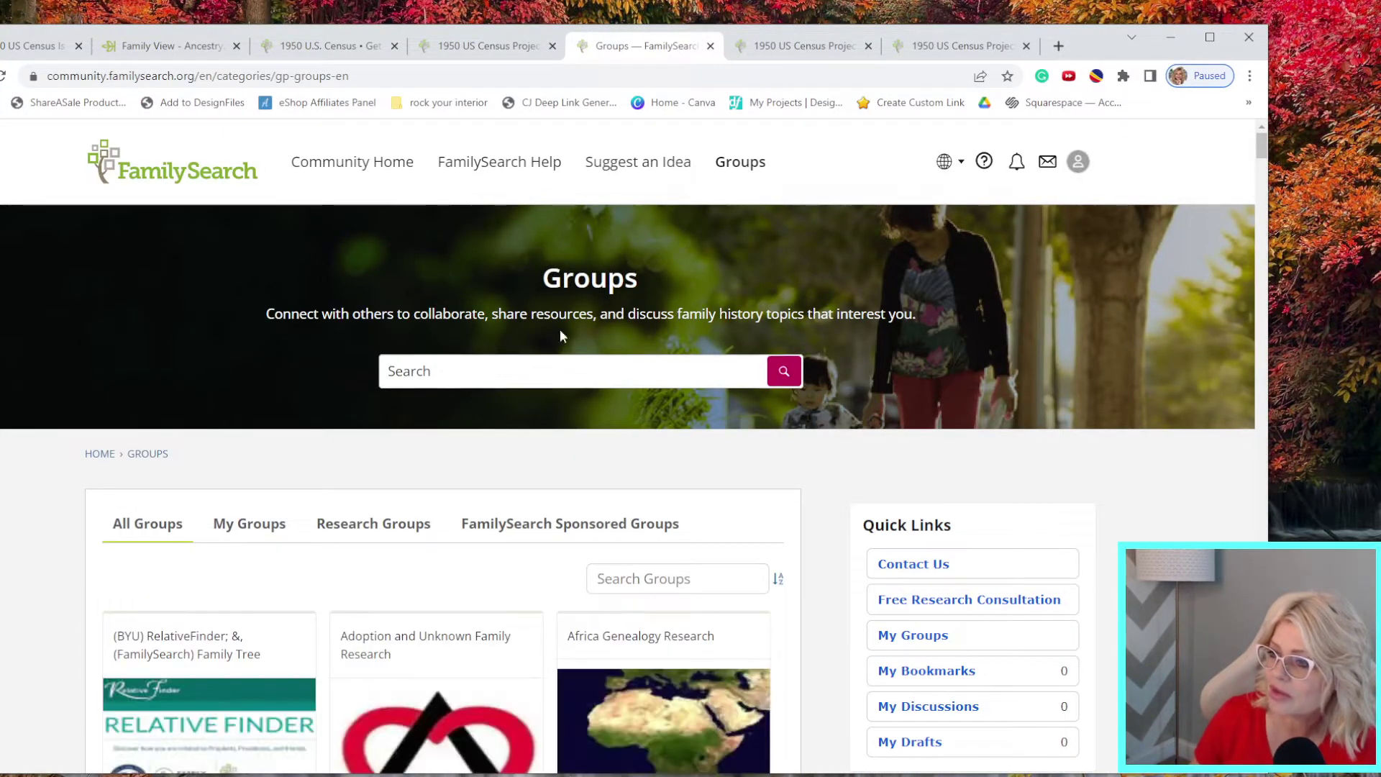
click(395, 157)
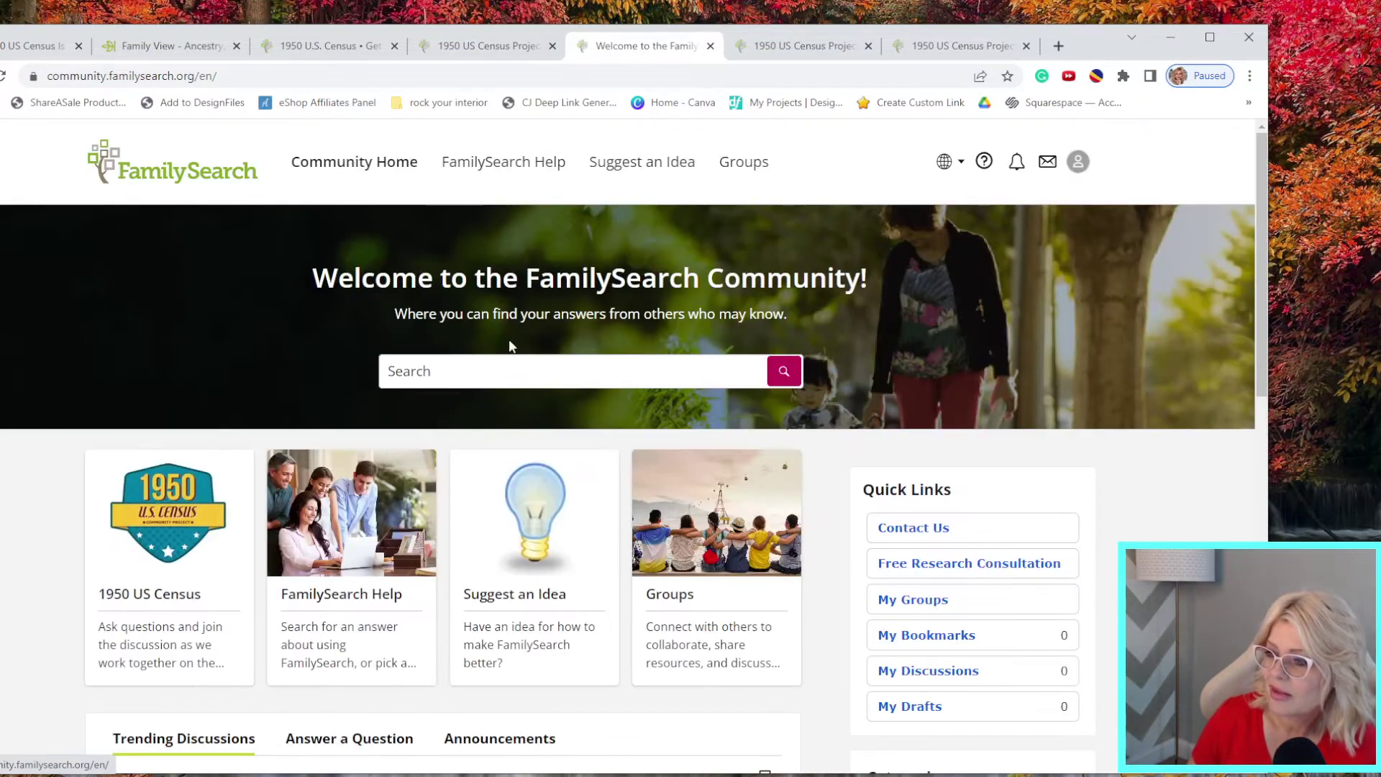
Look through the community home page's trending discussions and categories, and open the Get Involved category under FamilySearch Help
scroll(484, 601, down, 1)
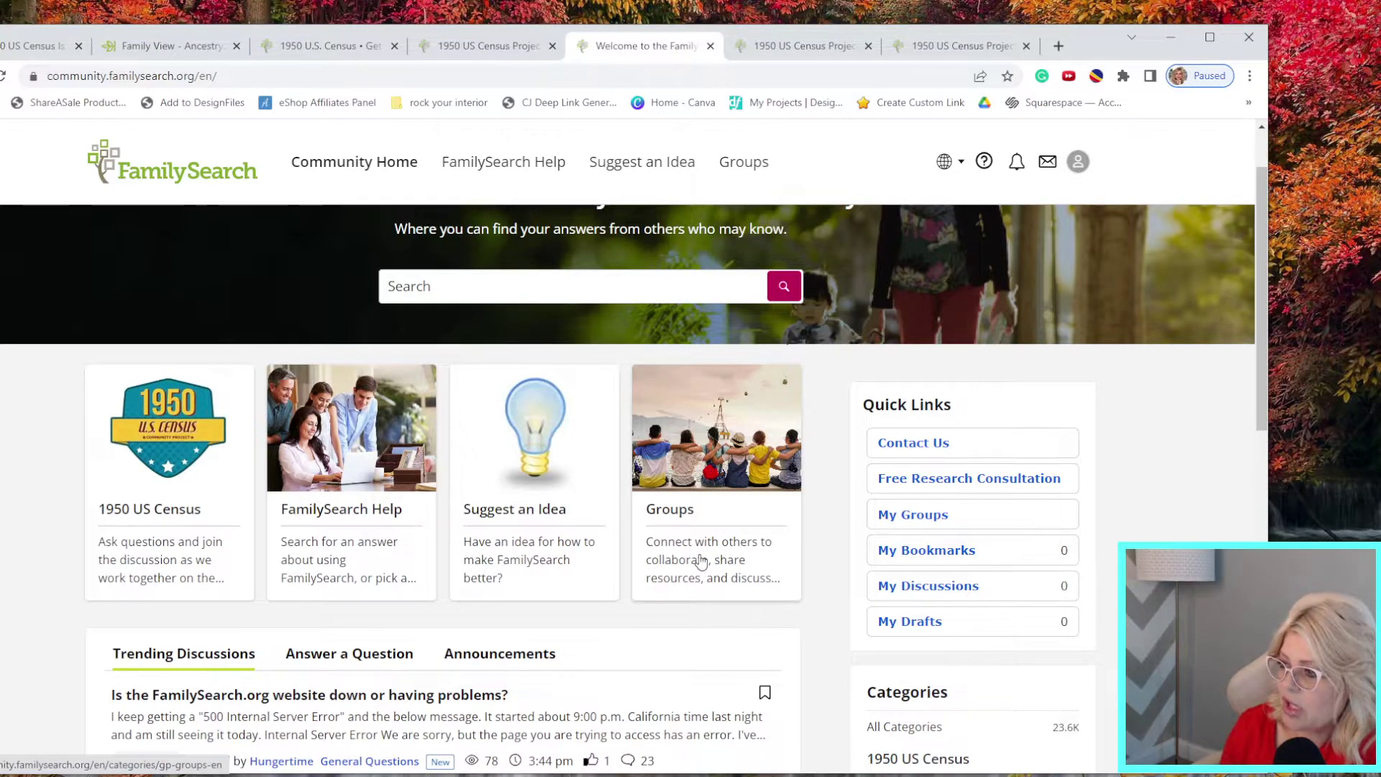
scroll(705, 522, down, 2)
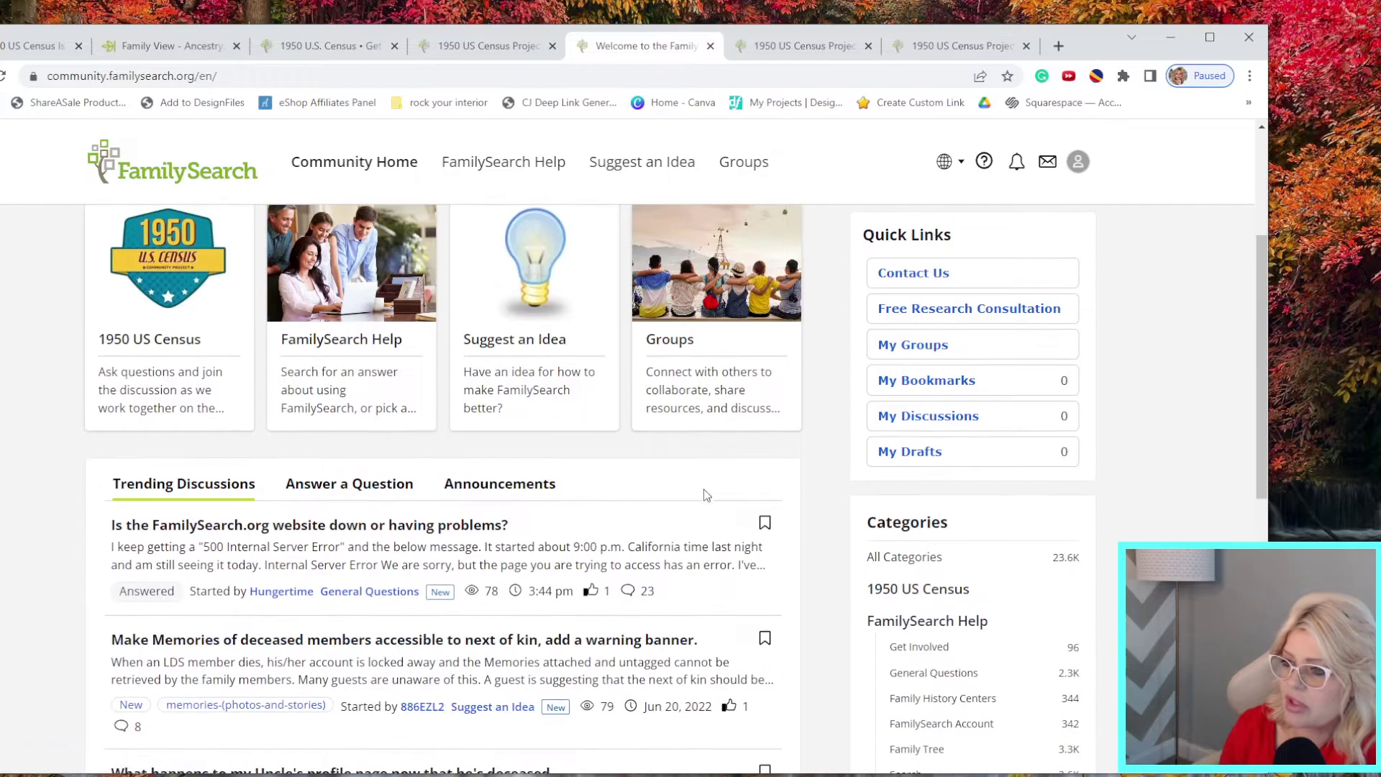
scroll(720, 442, down, 2)
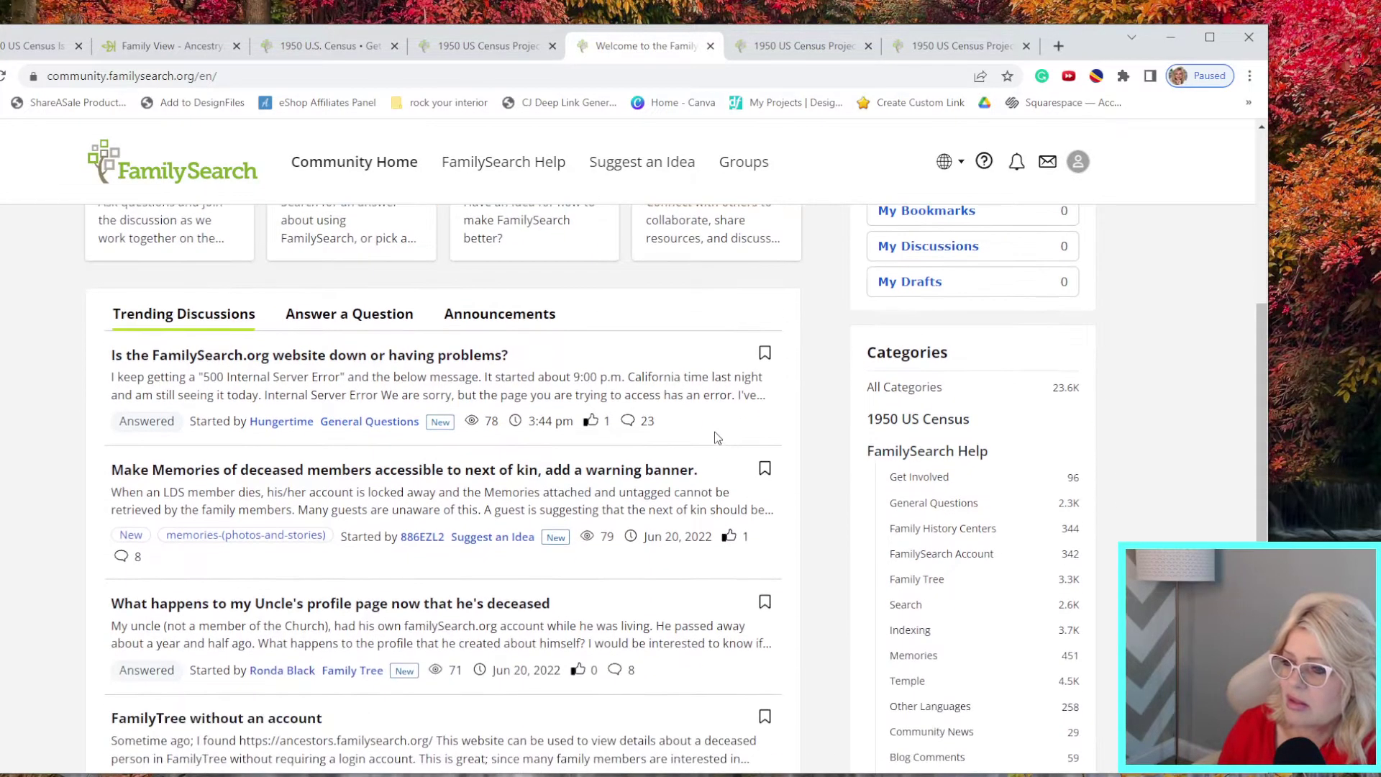
scroll(717, 438, down, 2)
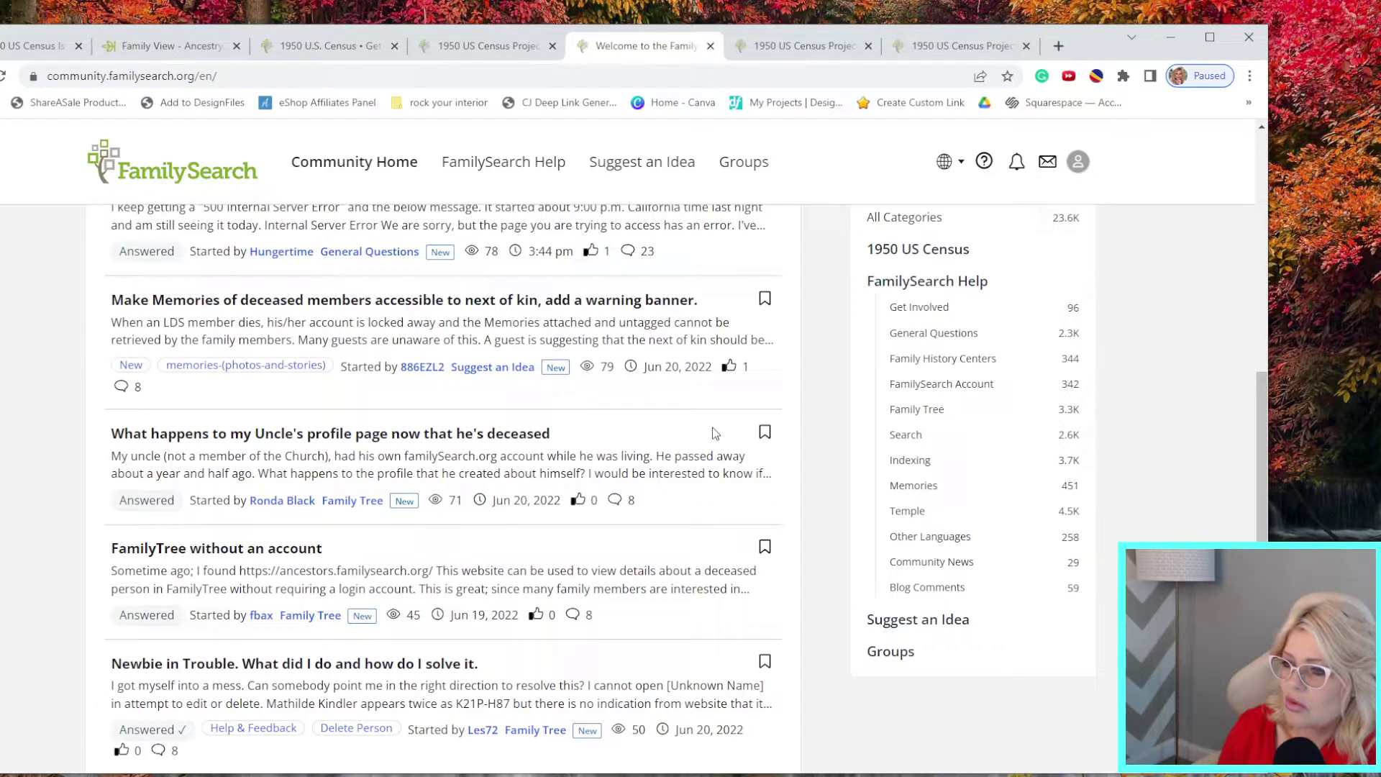
scroll(714, 433, up, 4)
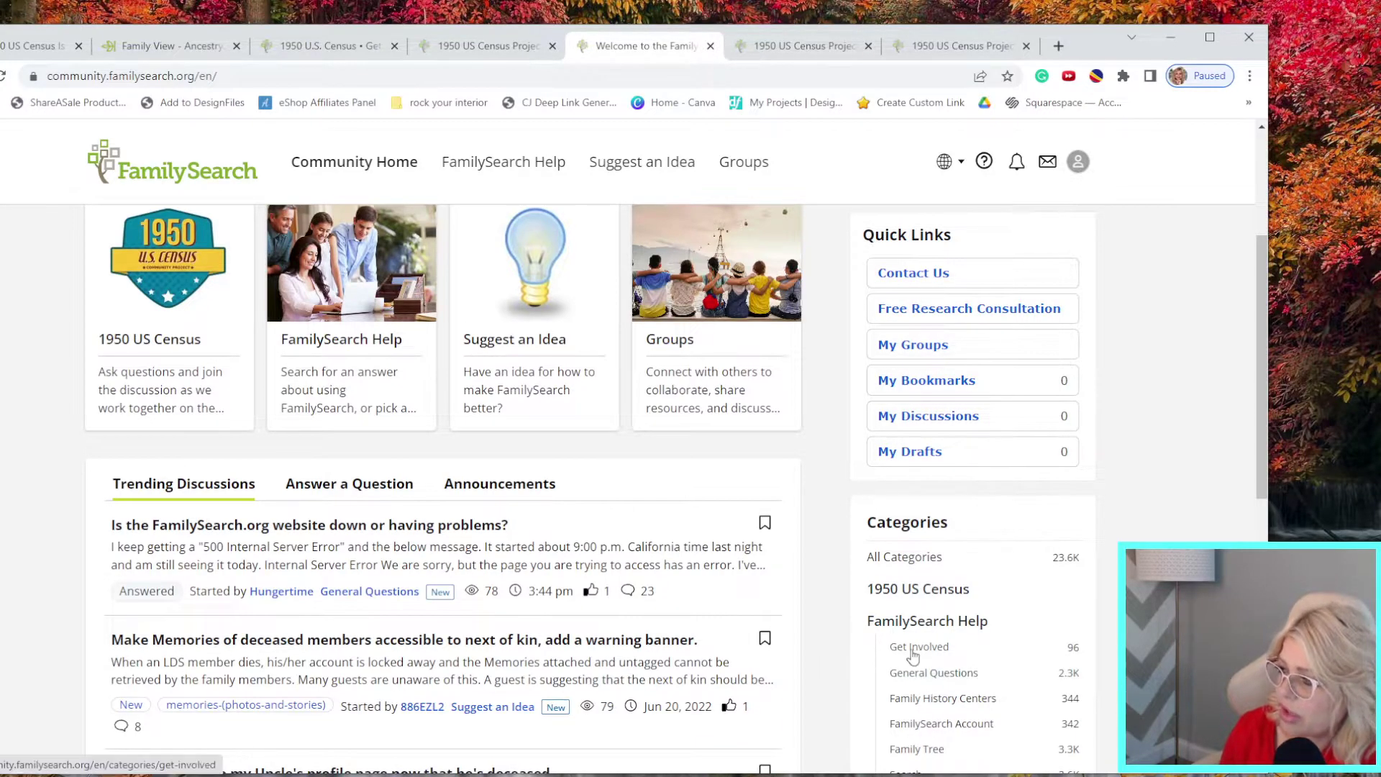
click(935, 650)
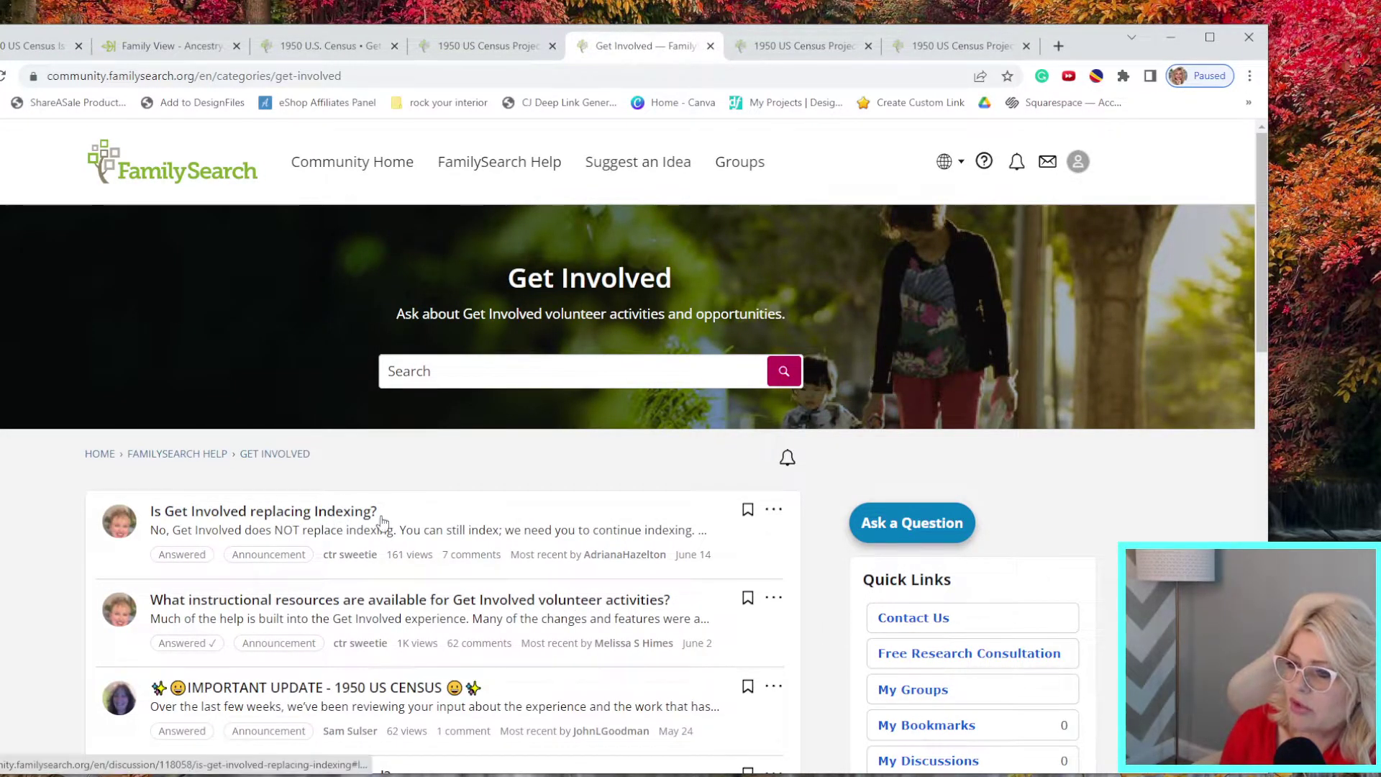
Look through the list of announcements and questions in the Get Involved category
scroll(413, 615, down, 13)
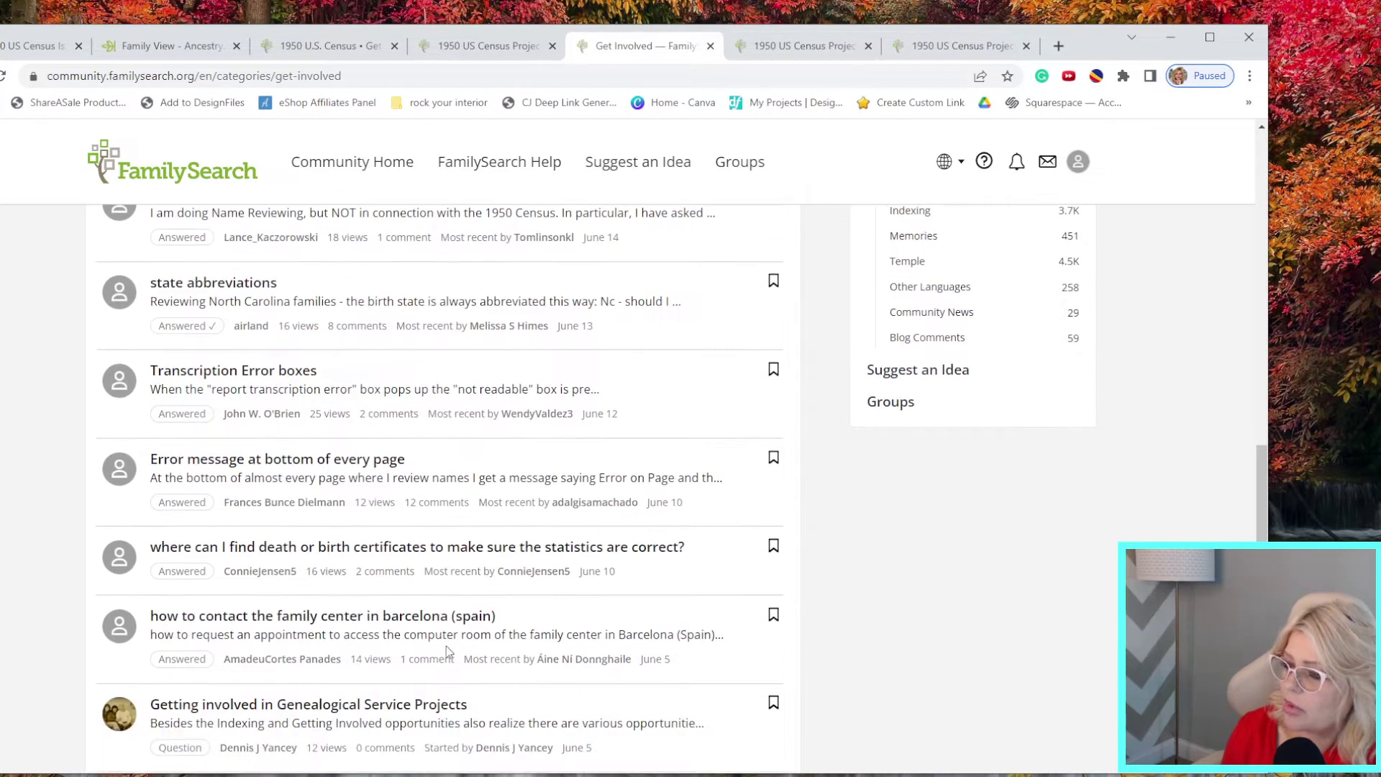
scroll(446, 646, down, 4)
scroll(566, 612, up, 7)
scroll(565, 611, up, 10)
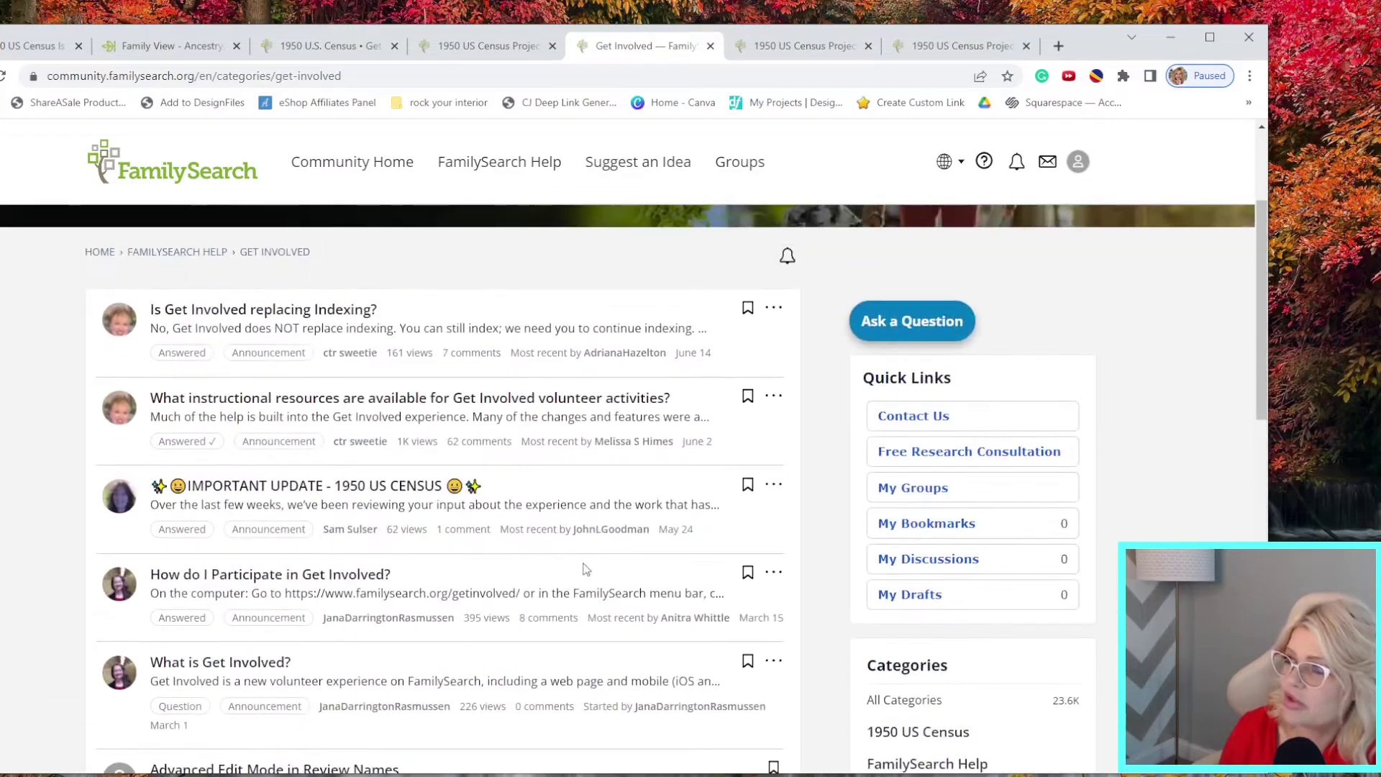
Open the community's Groups directory and browse the research and family history groups under All Groups
click(744, 170)
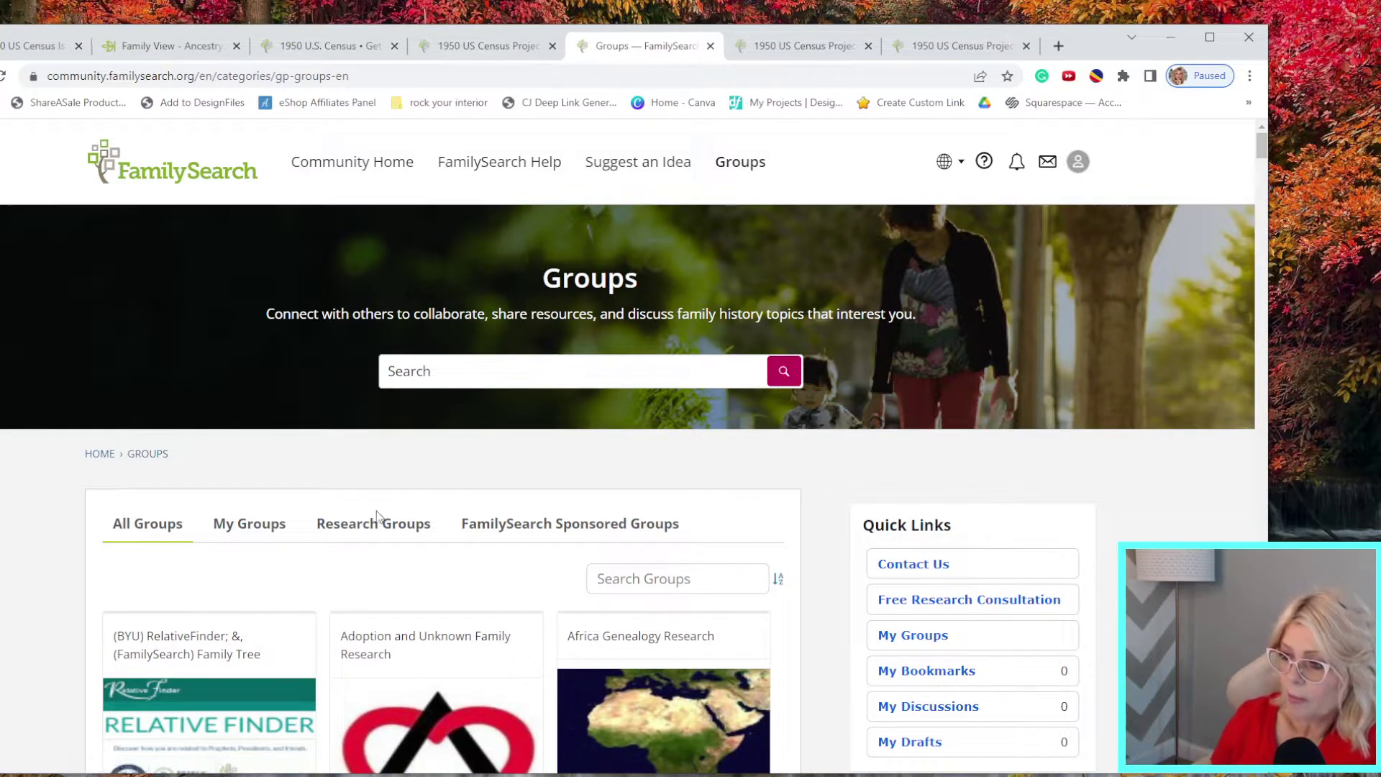
scroll(383, 507, down, 2)
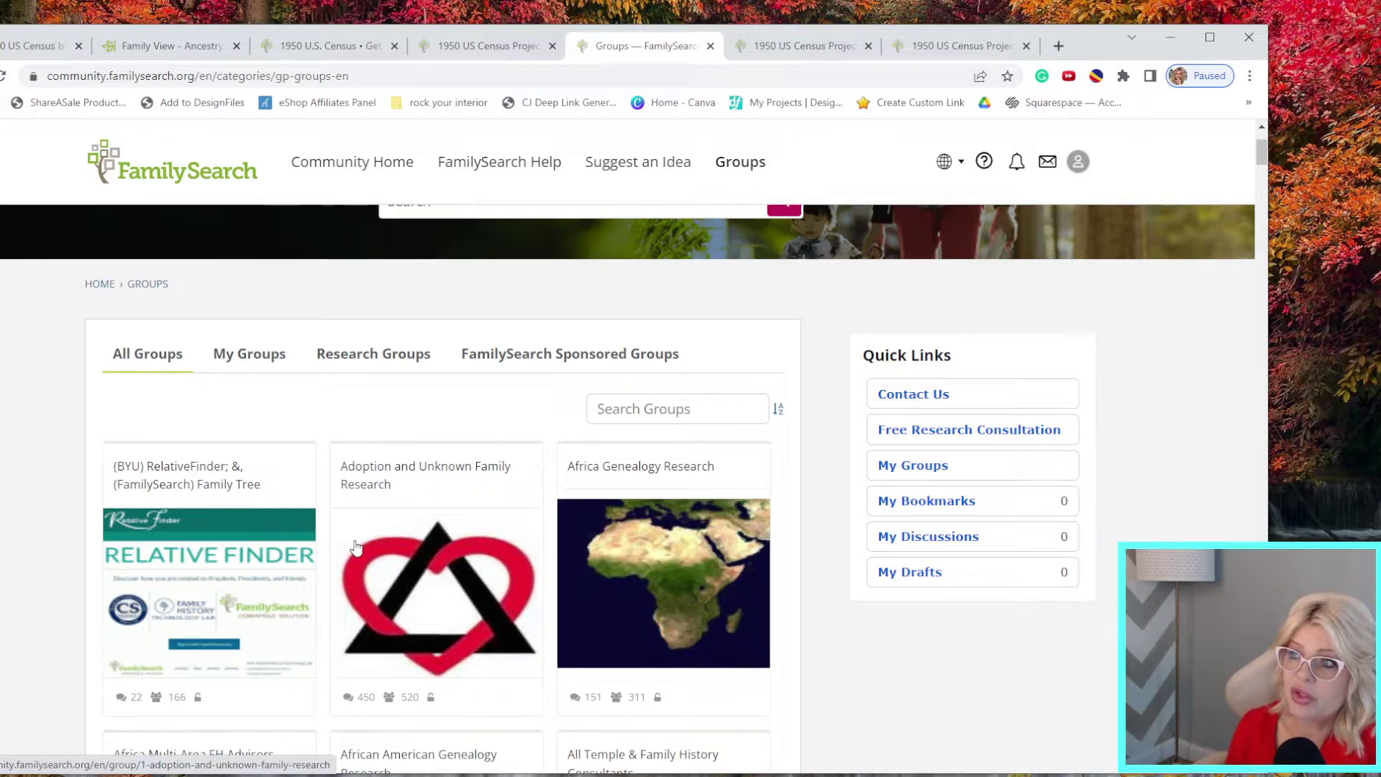
scroll(633, 518, down, 3)
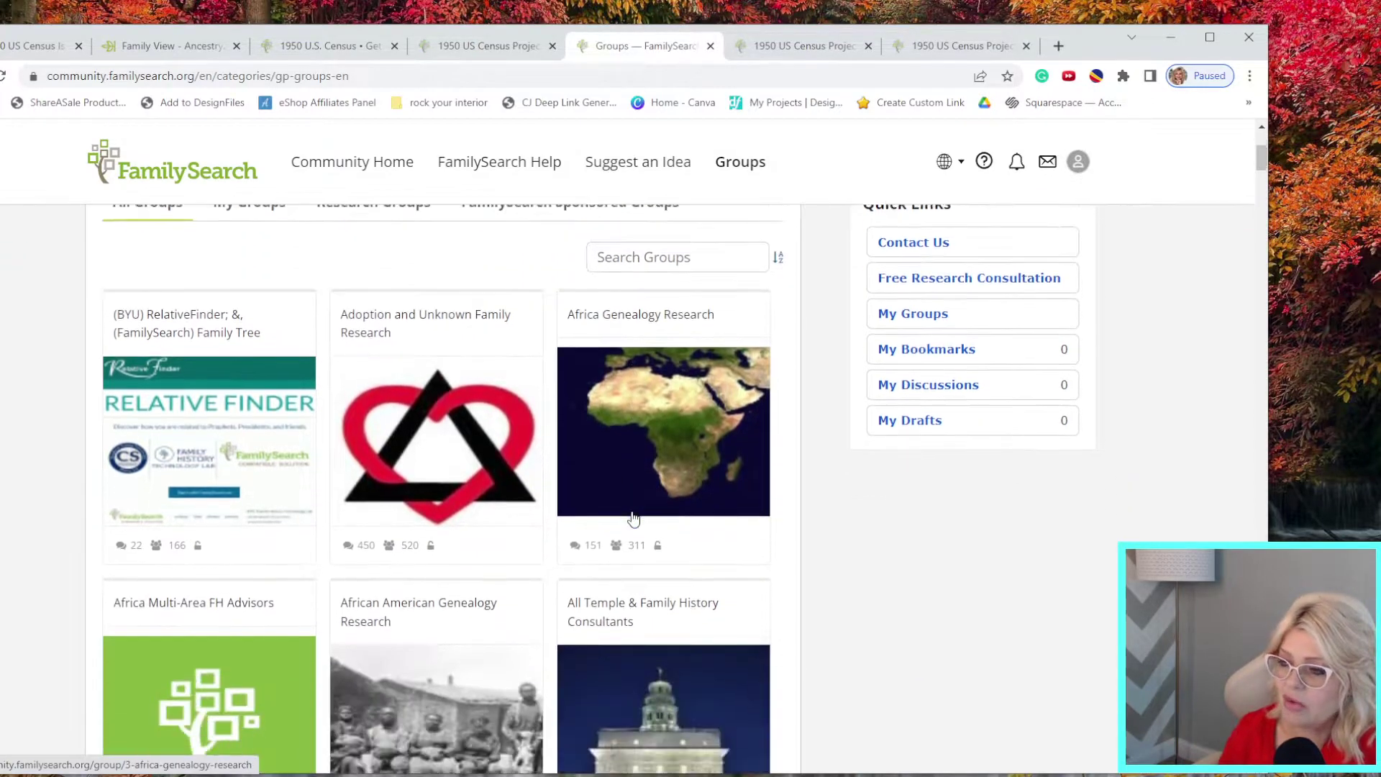
scroll(633, 518, down, 5)
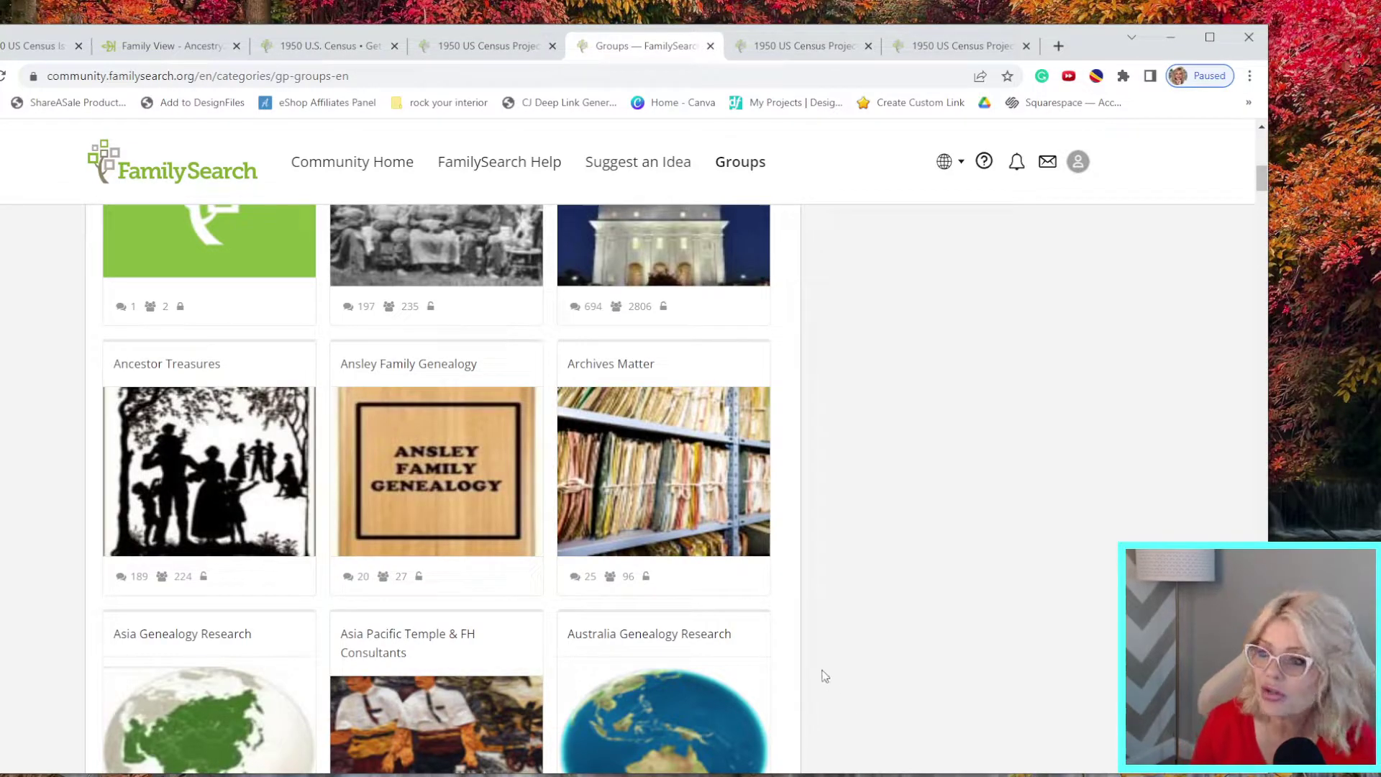
scroll(575, 561, up, 4)
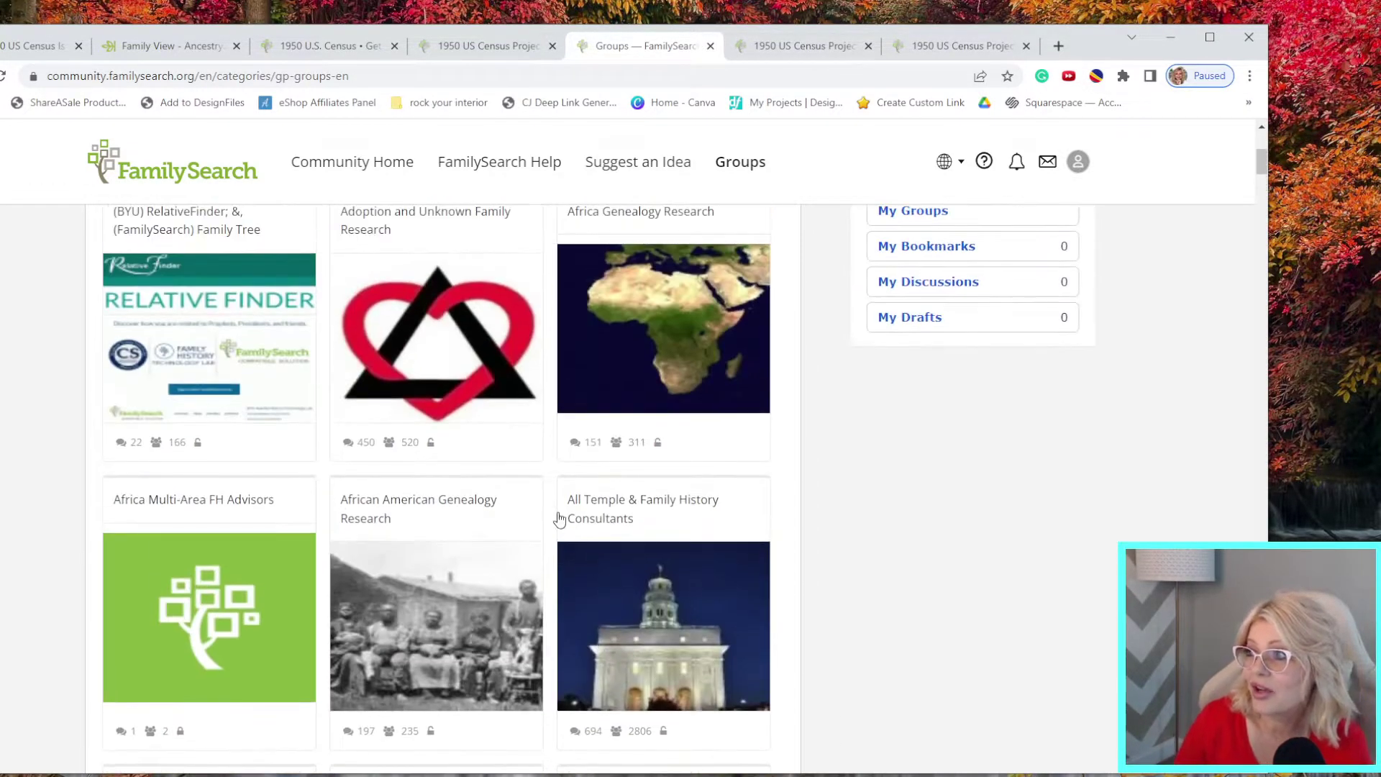
scroll(561, 520, up, 6)
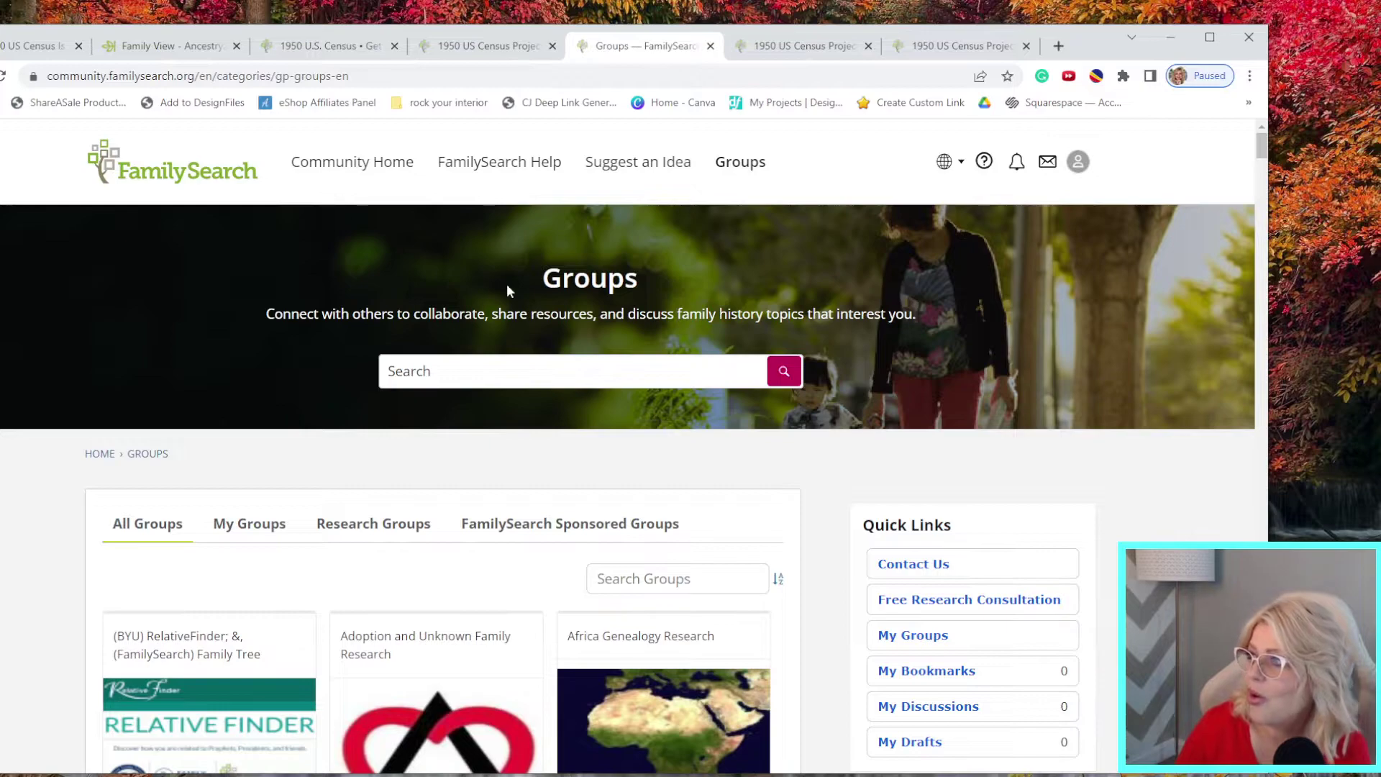
Open the 1950 U.S. Census project from the FamilySearch home page and look over its review options and group contributions
click(180, 174)
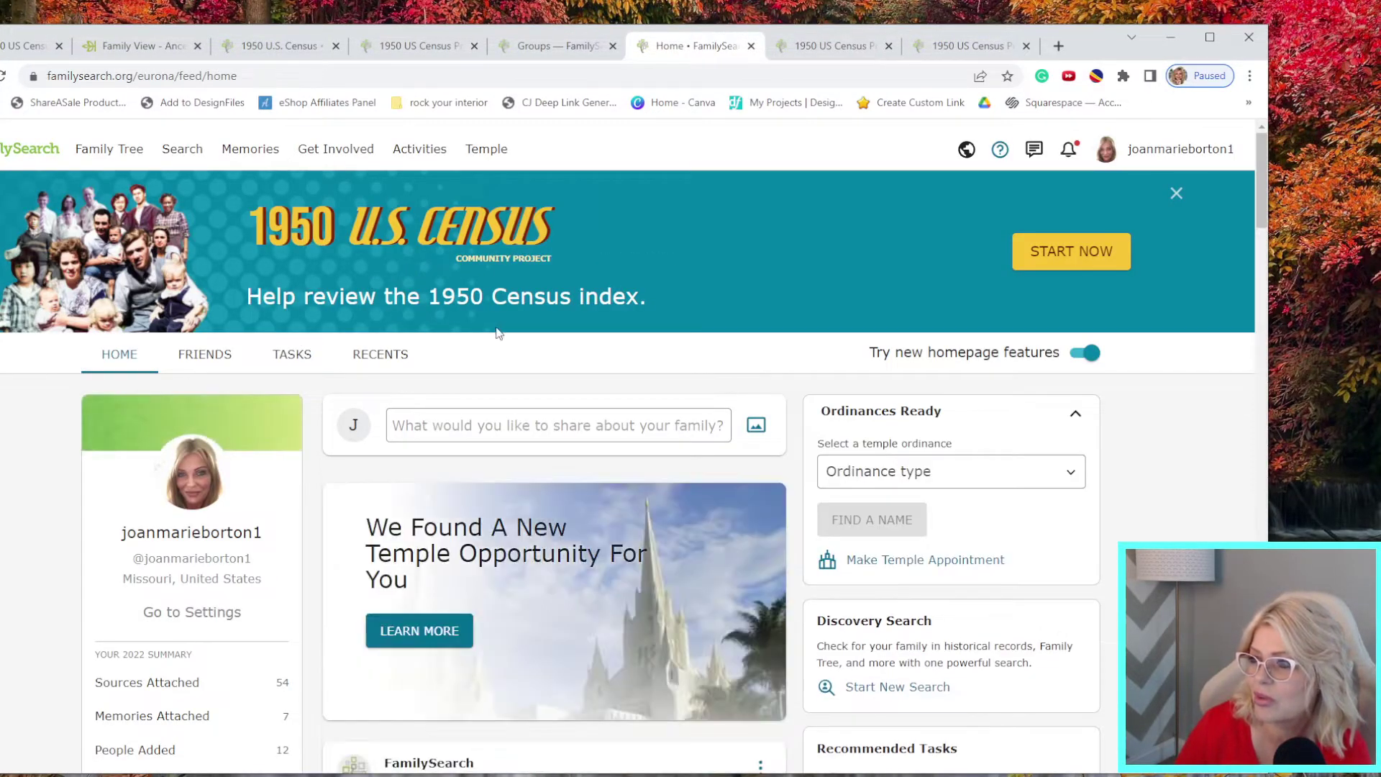
click(1082, 263)
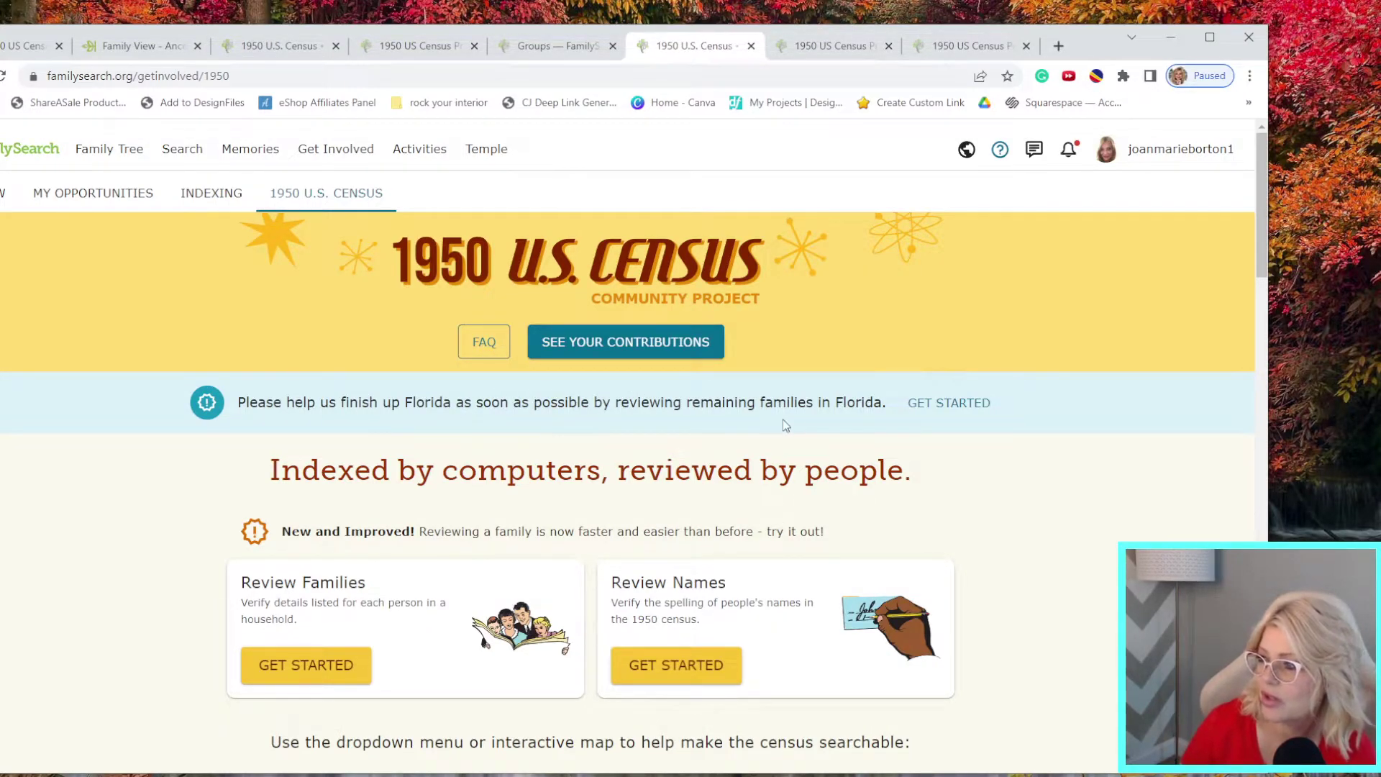
scroll(897, 435, down, 1)
scroll(897, 435, down, 10)
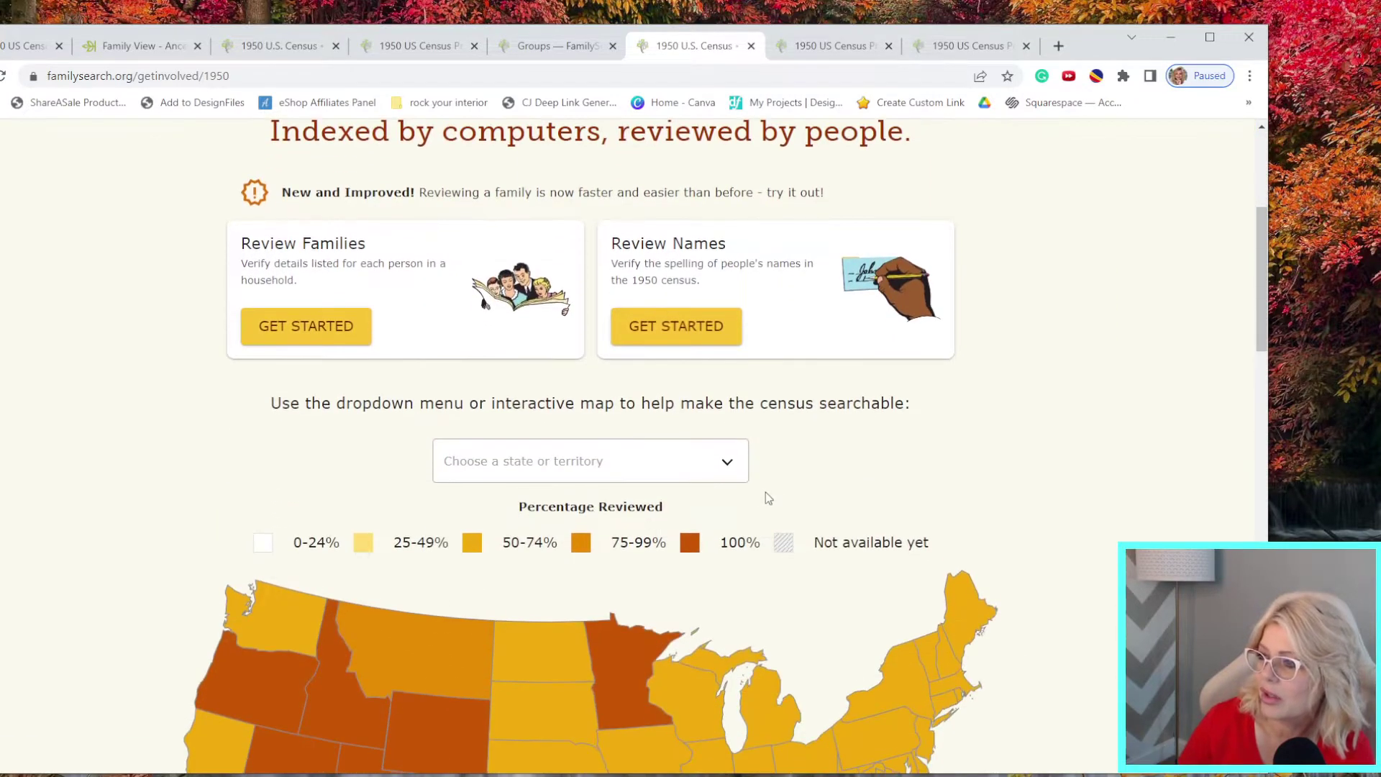
scroll(724, 496, down, 10)
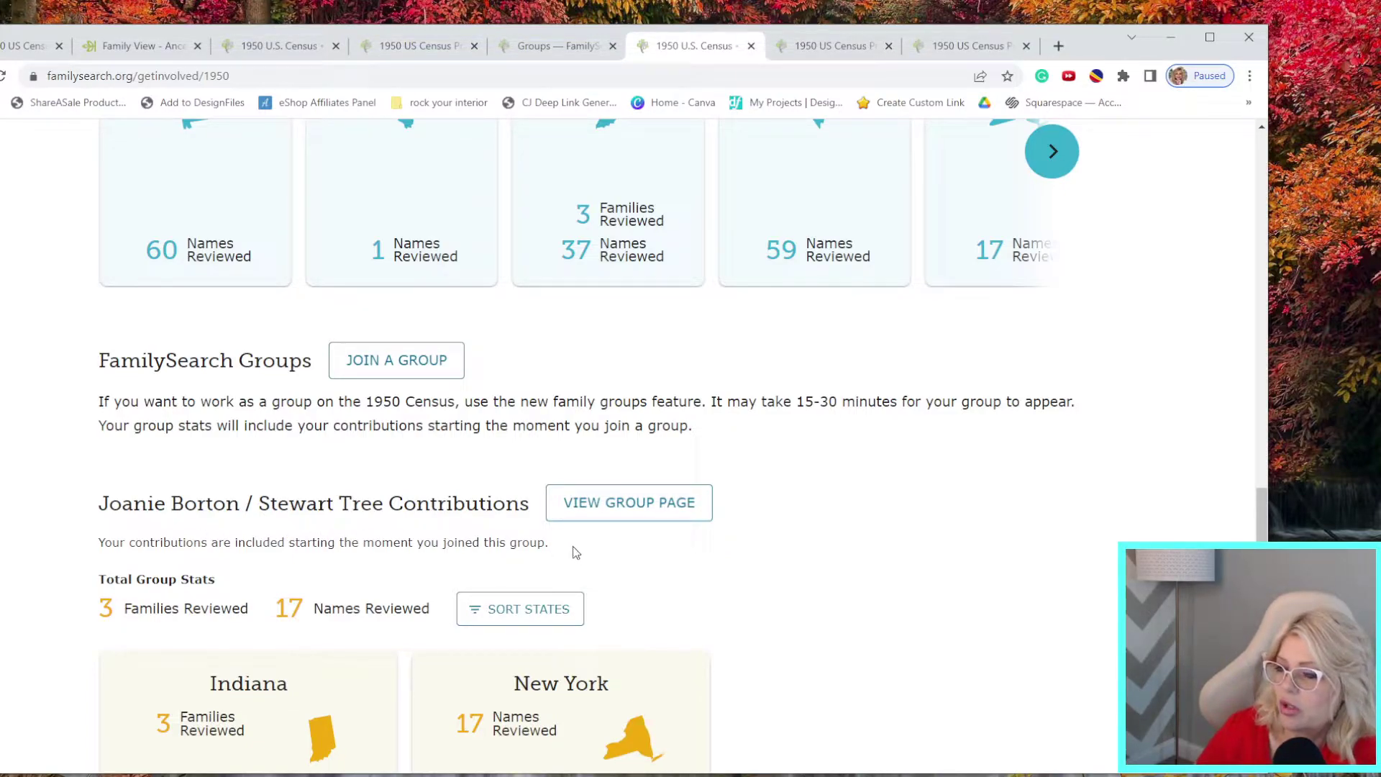
scroll(667, 521, down, 5)
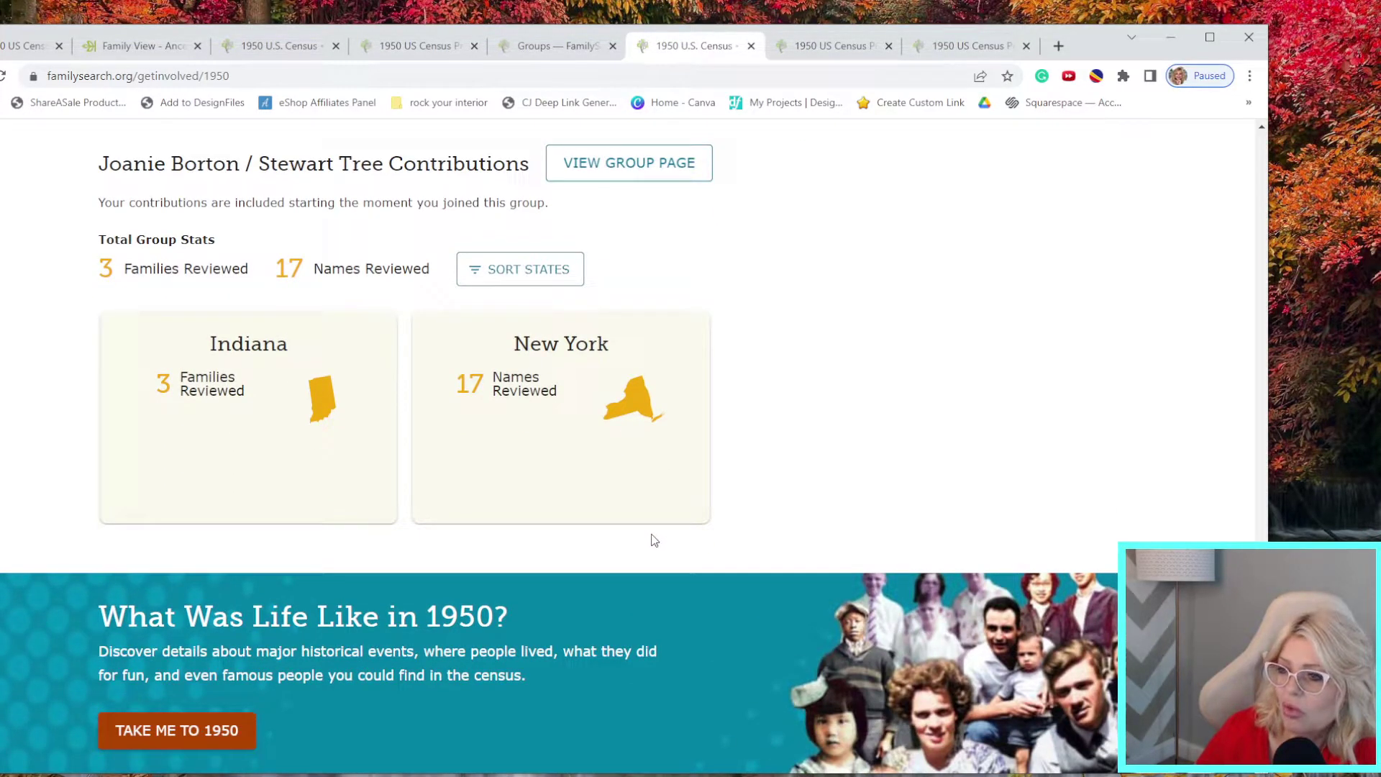
scroll(653, 541, down, 3)
scroll(654, 541, up, 6)
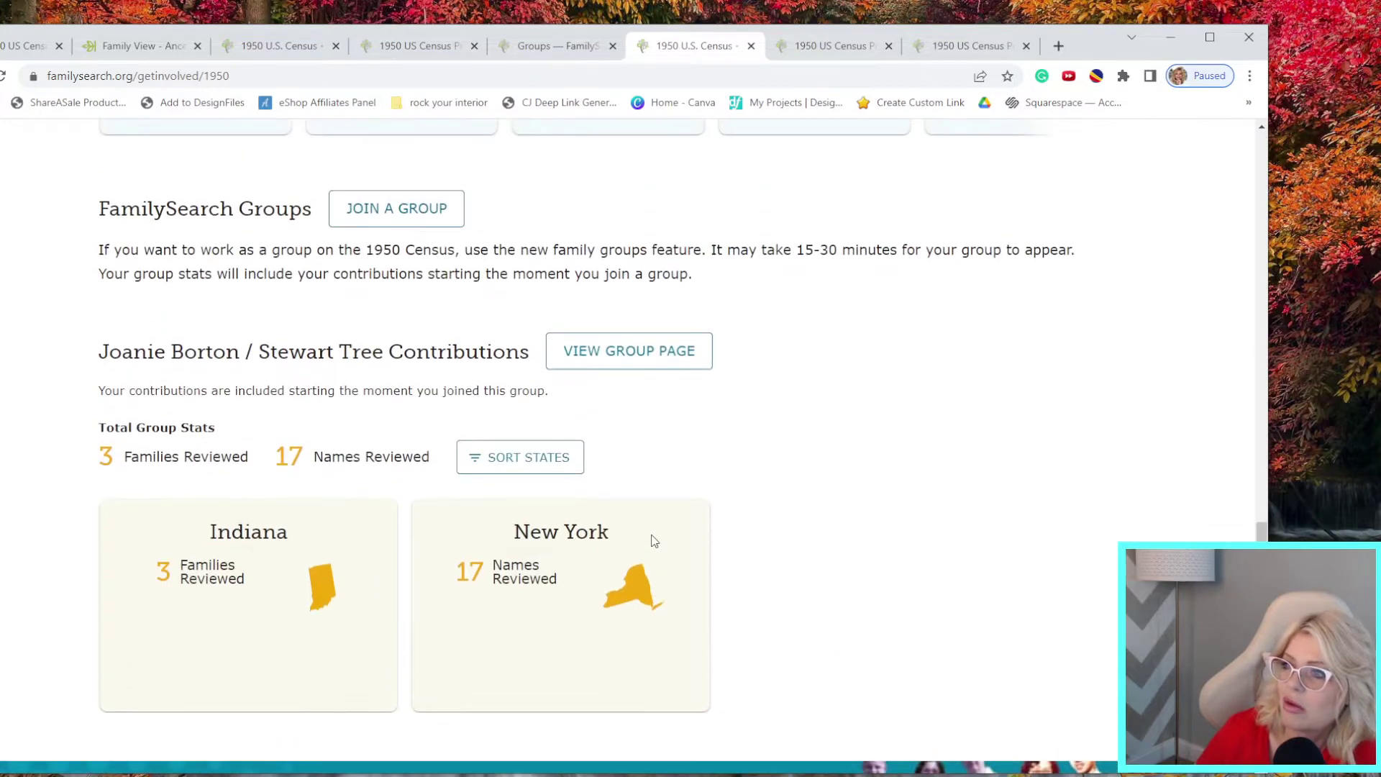
Open the family group's information from its contributions section and look over its description and member list
click(663, 363)
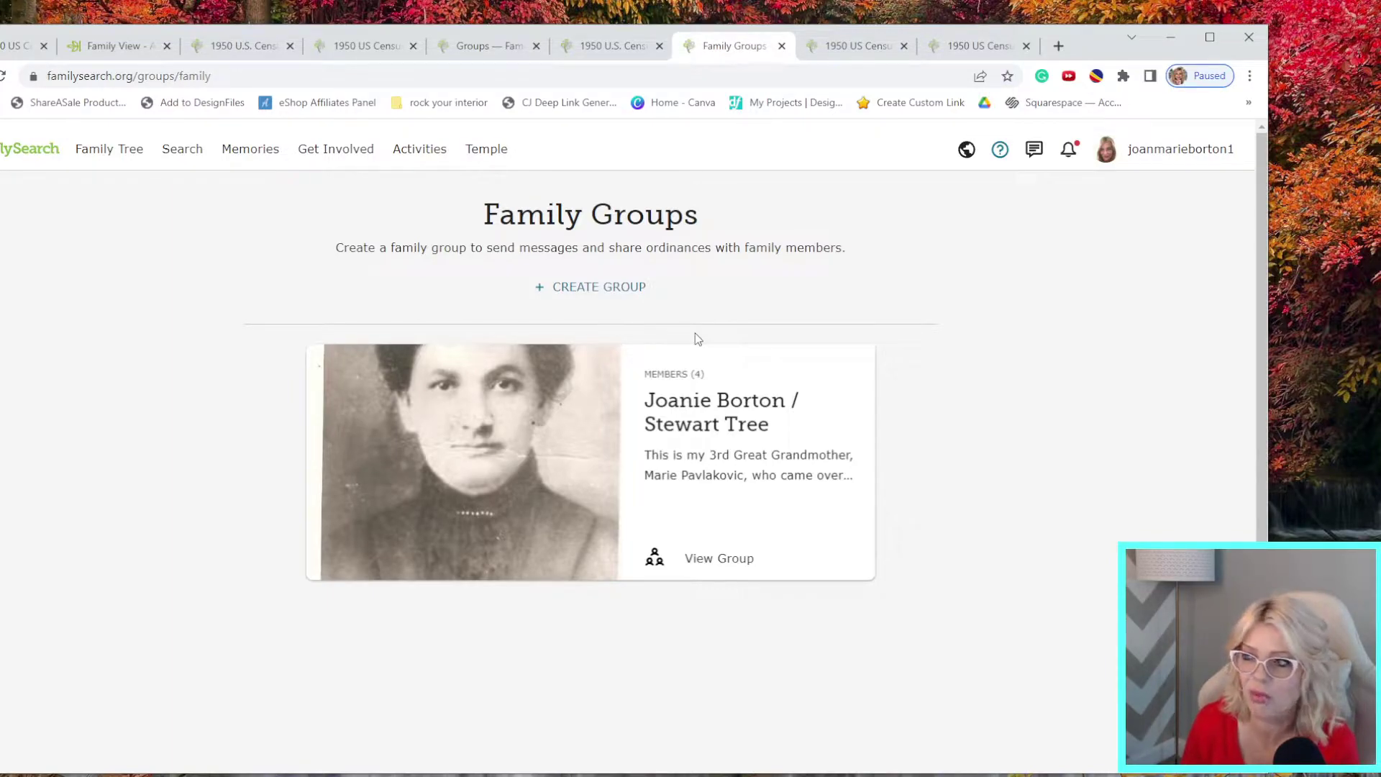
click(705, 561)
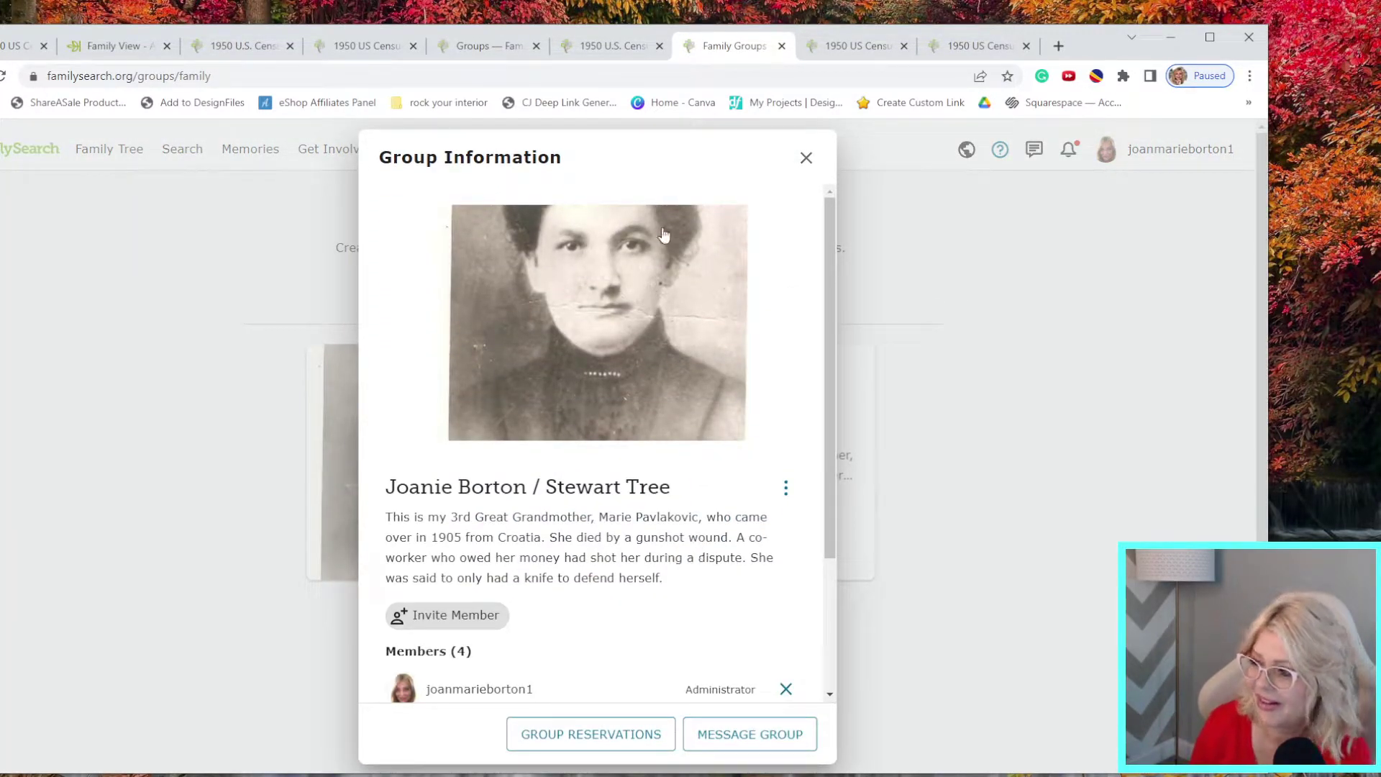
scroll(562, 543, down, 2)
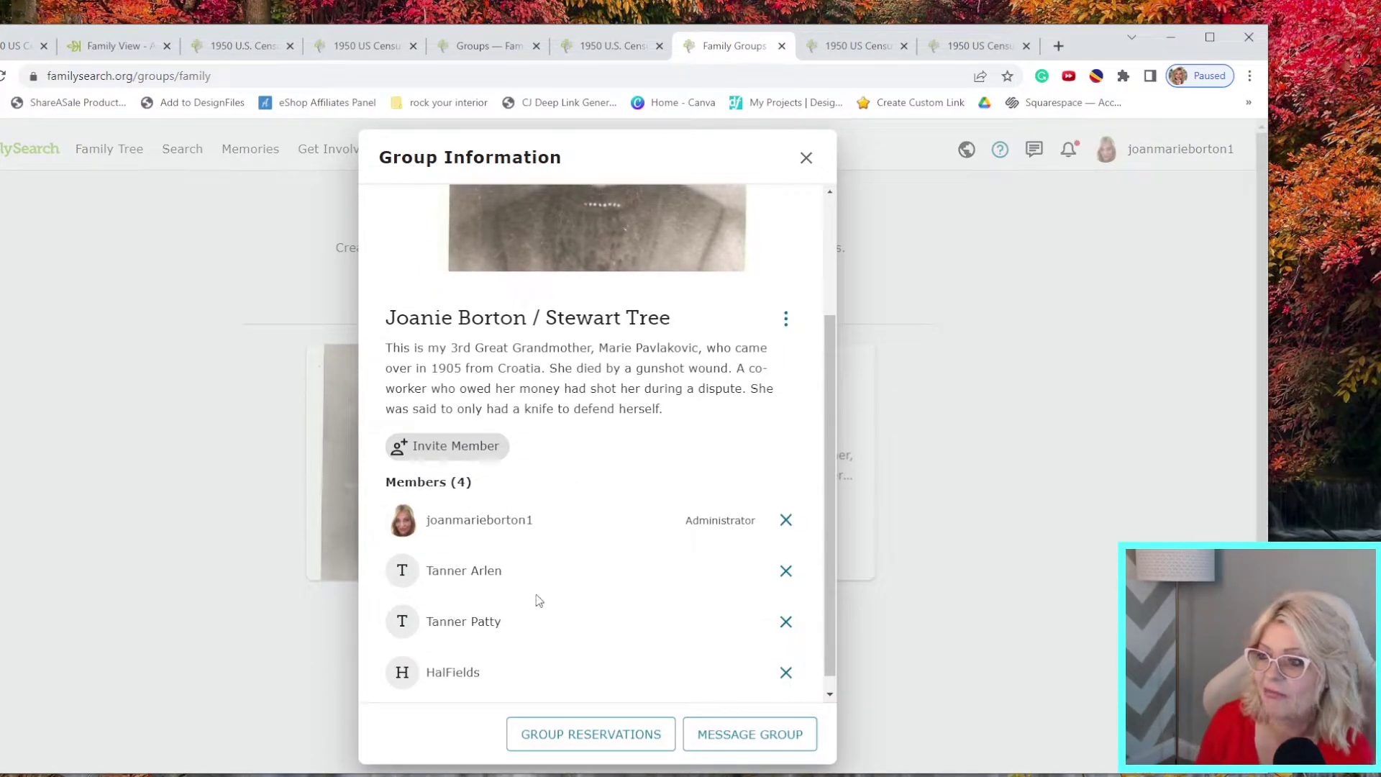
scroll(610, 587, down, 1)
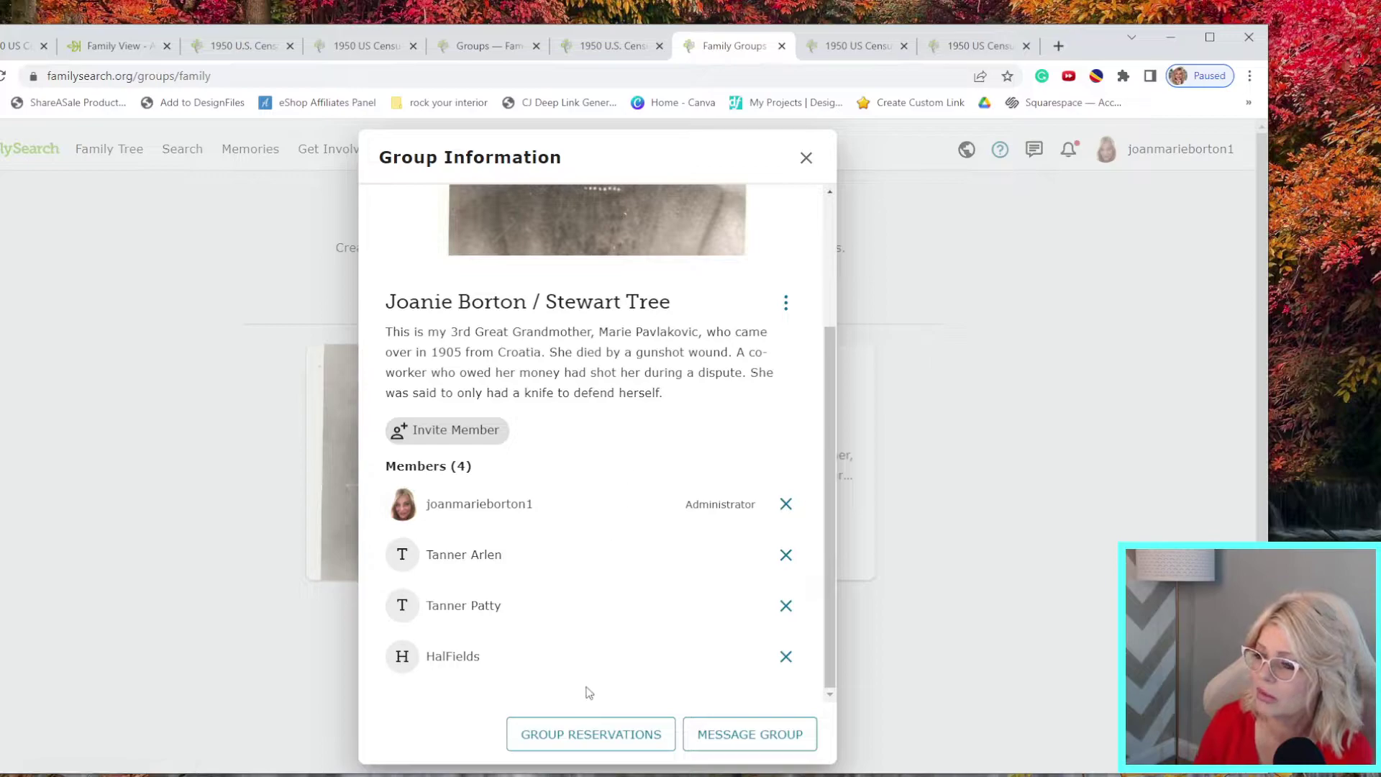
Open the family group's reservations and look through the full list of shared temple ordinances, ending back at its beginning
click(587, 728)
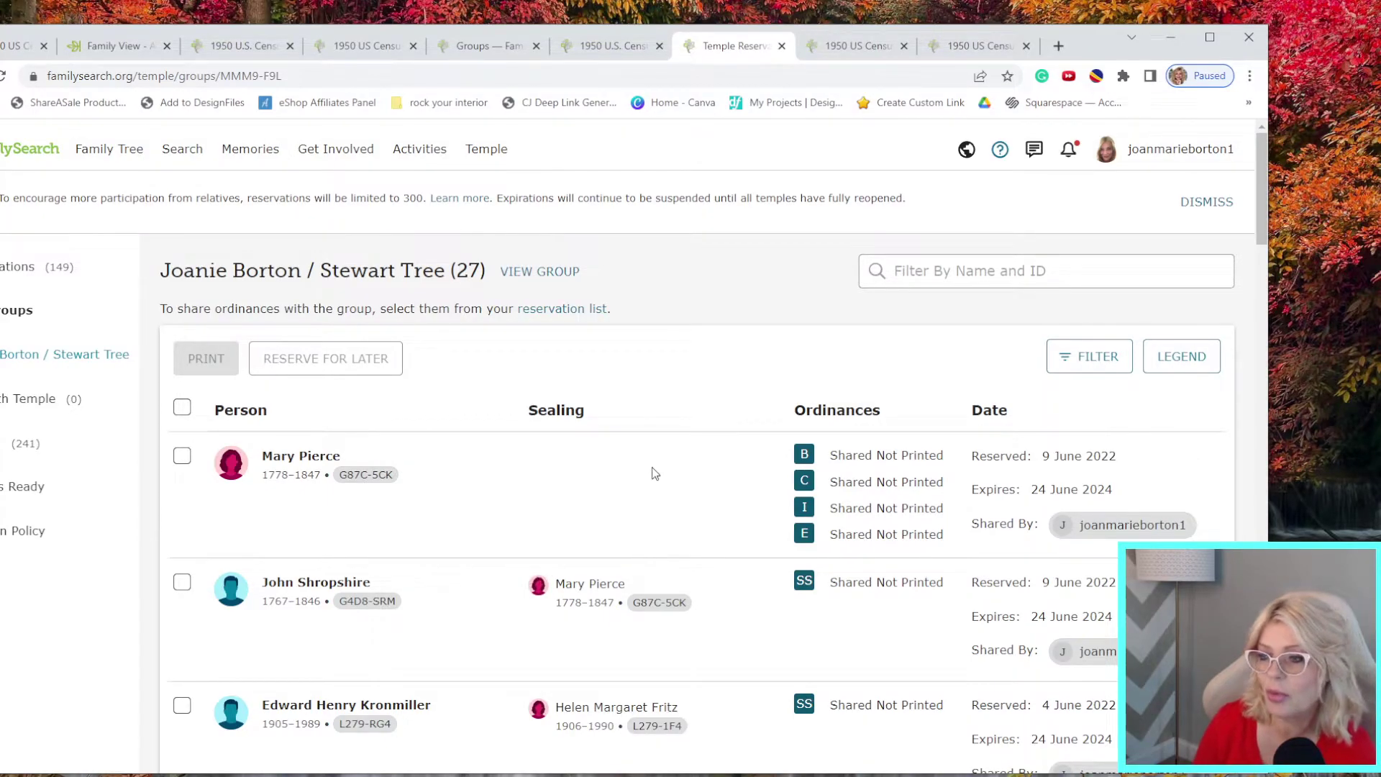
scroll(649, 476, down, 3)
scroll(639, 536, down, 3)
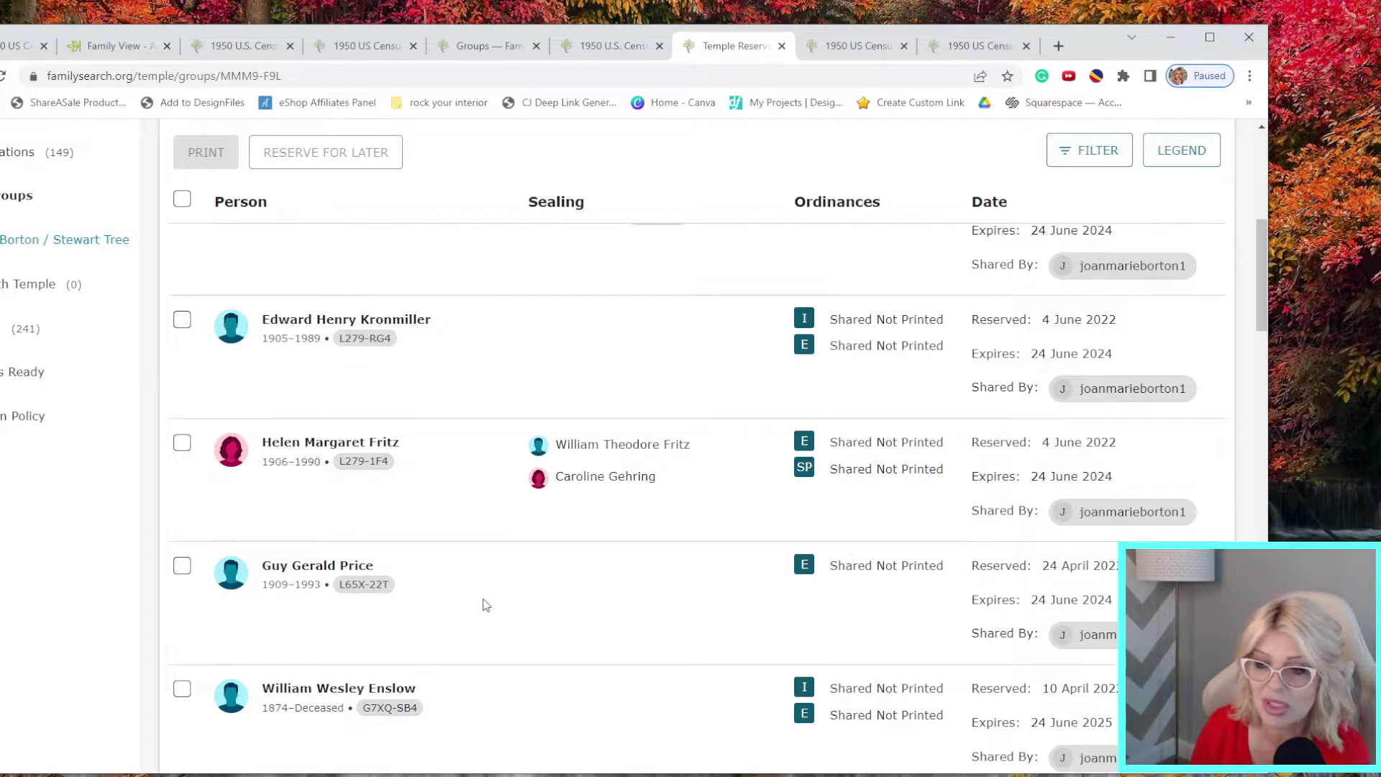
scroll(503, 576, down, 3)
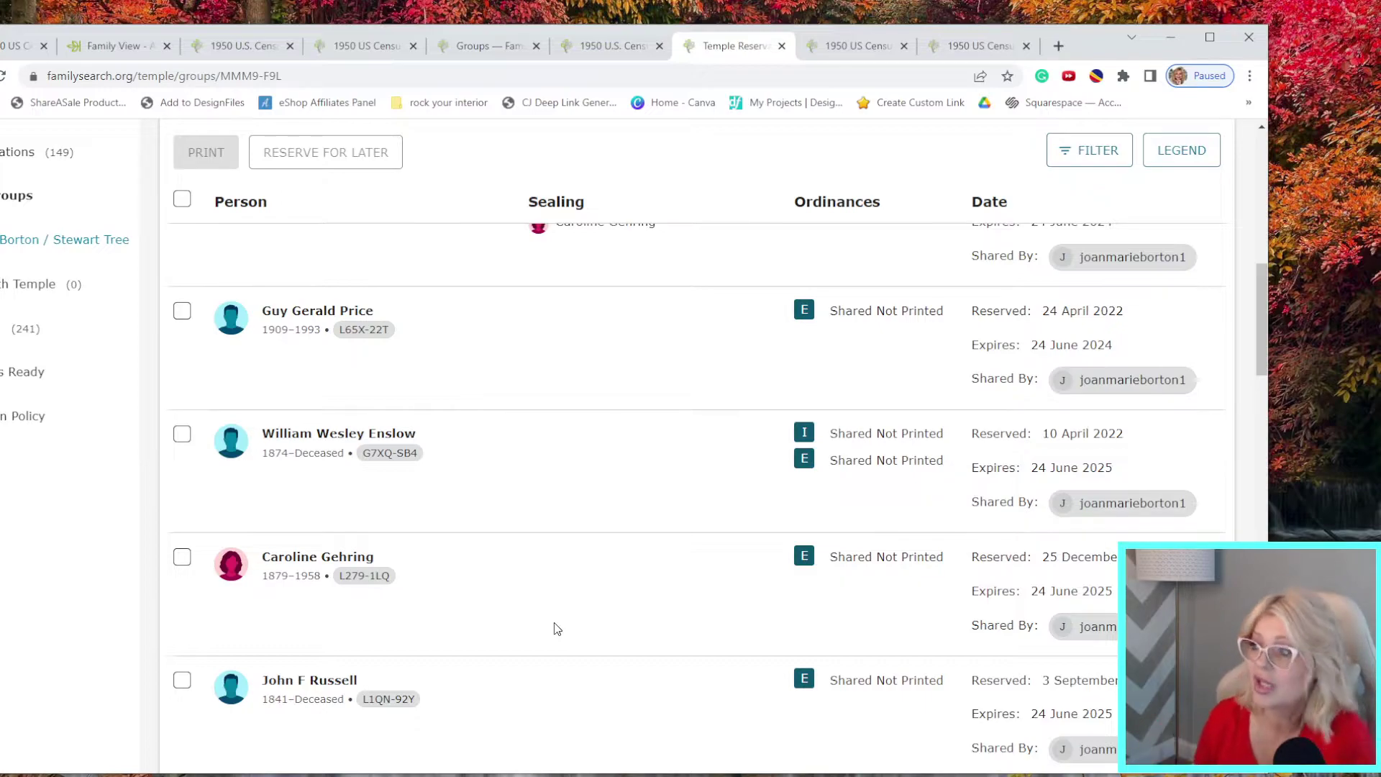
scroll(574, 638, down, 4)
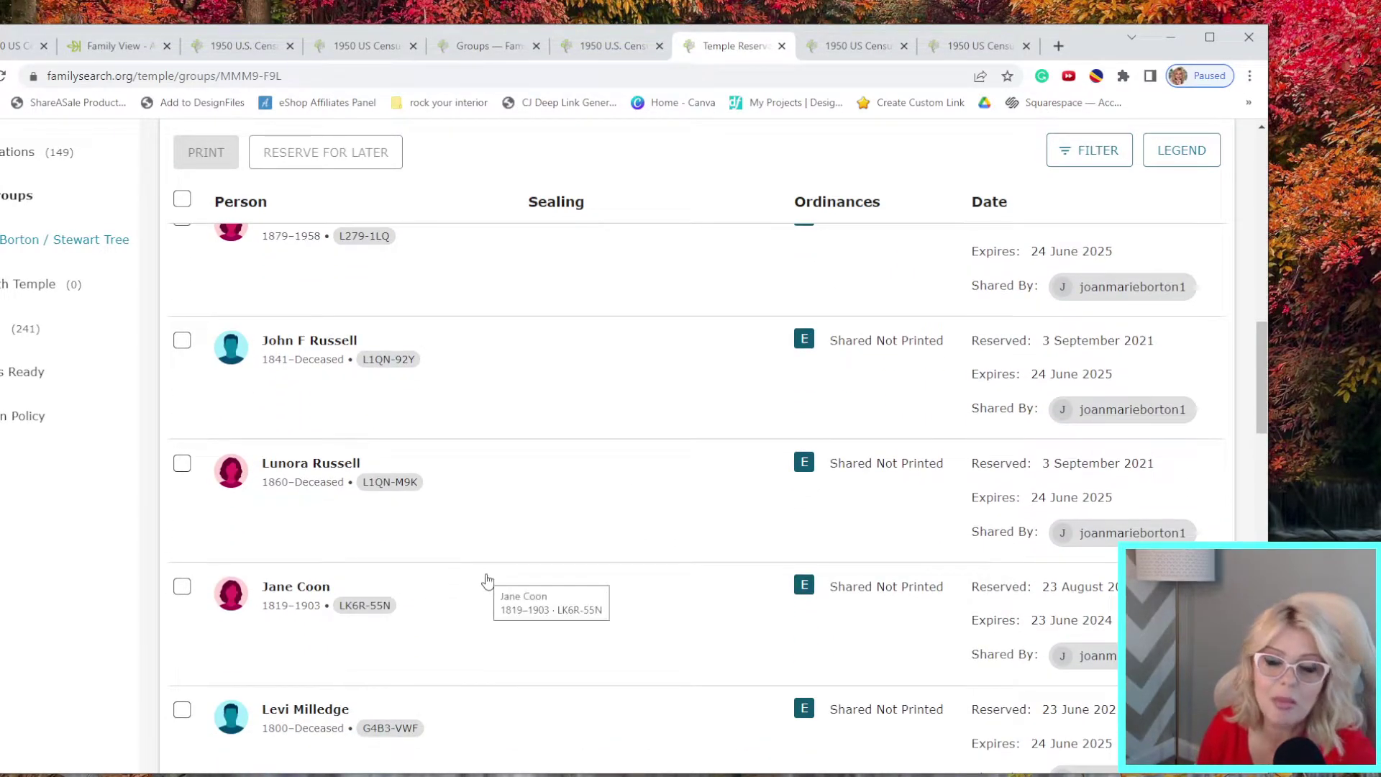
scroll(359, 583, down, 3)
scroll(351, 584, down, 13)
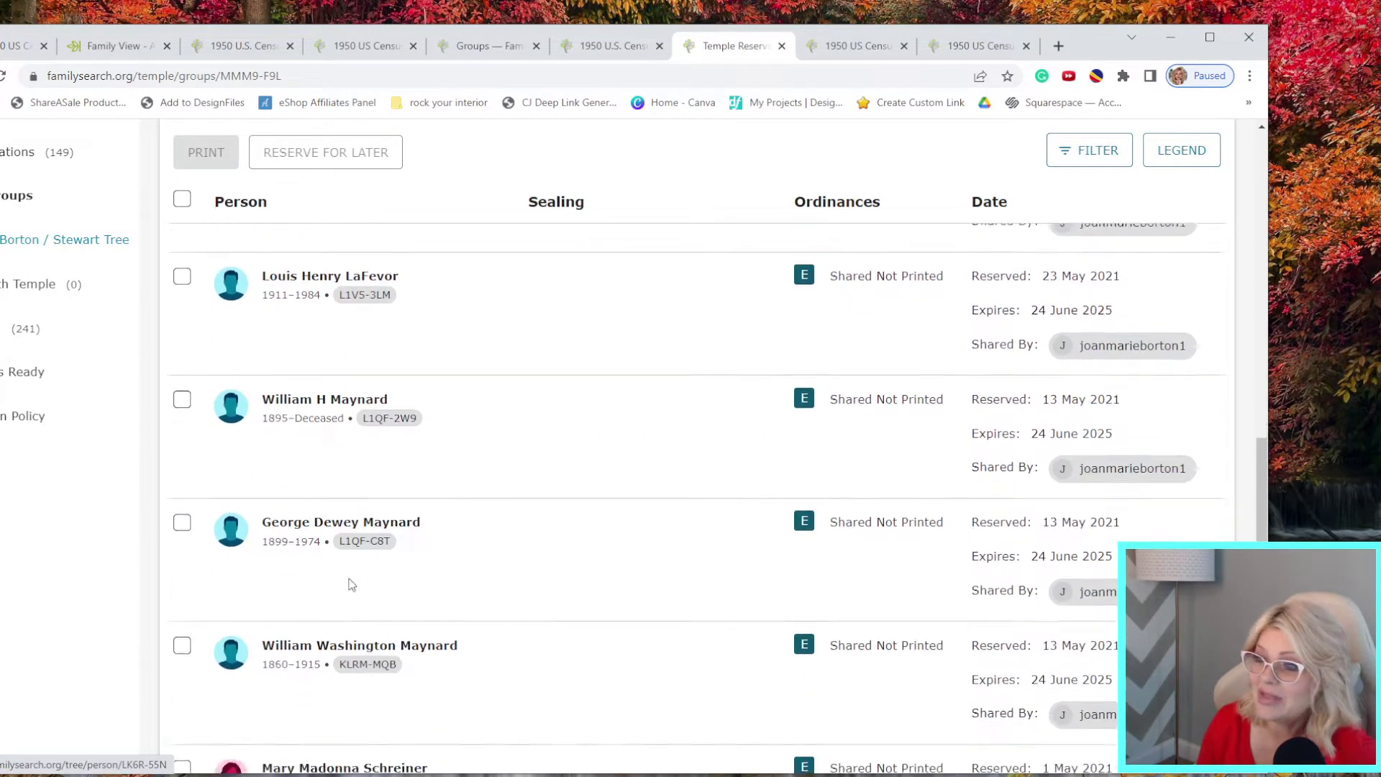
scroll(350, 585, down, 7)
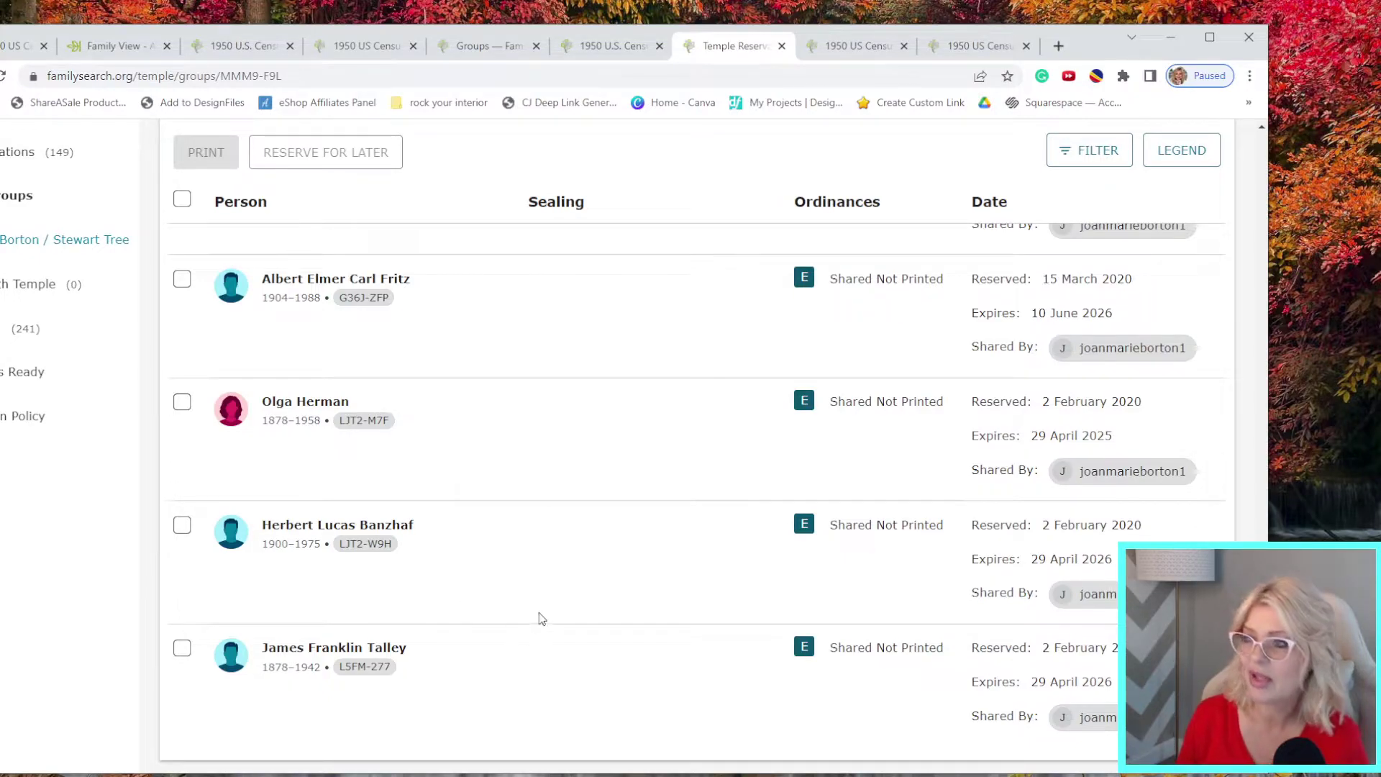
scroll(553, 559, up, 10)
scroll(552, 555, up, 10)
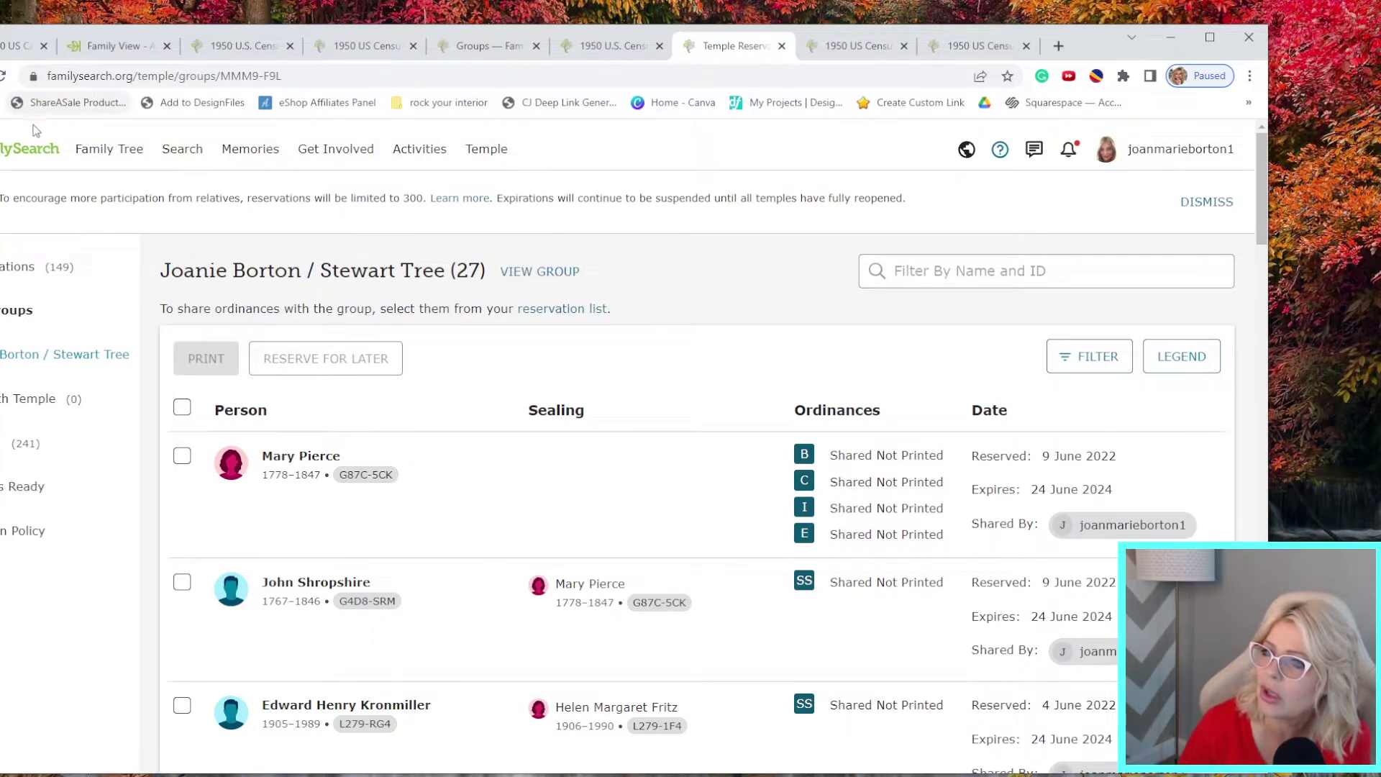
Return to the 1950 U.S. Census project page by way of the FamilySearch home page
click(21, 158)
click(21, 159)
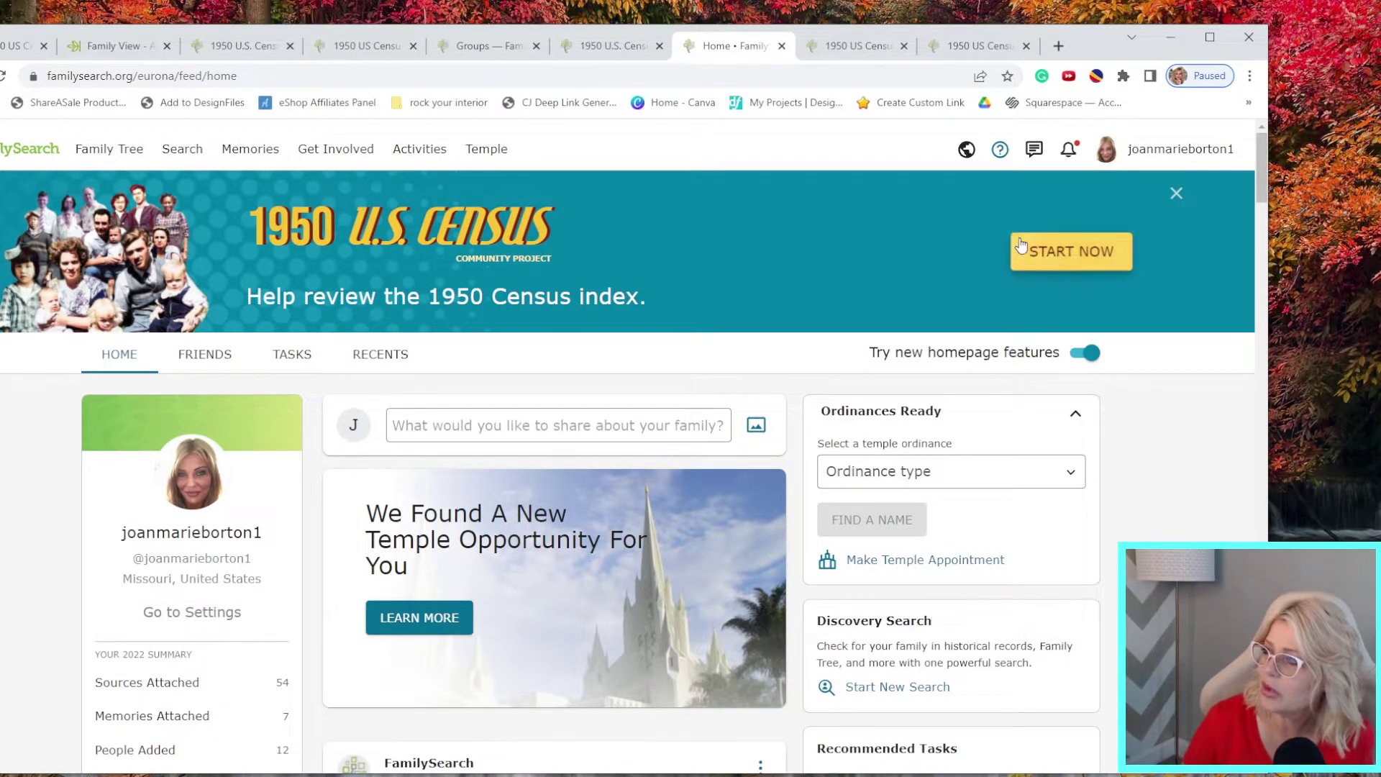
click(1038, 260)
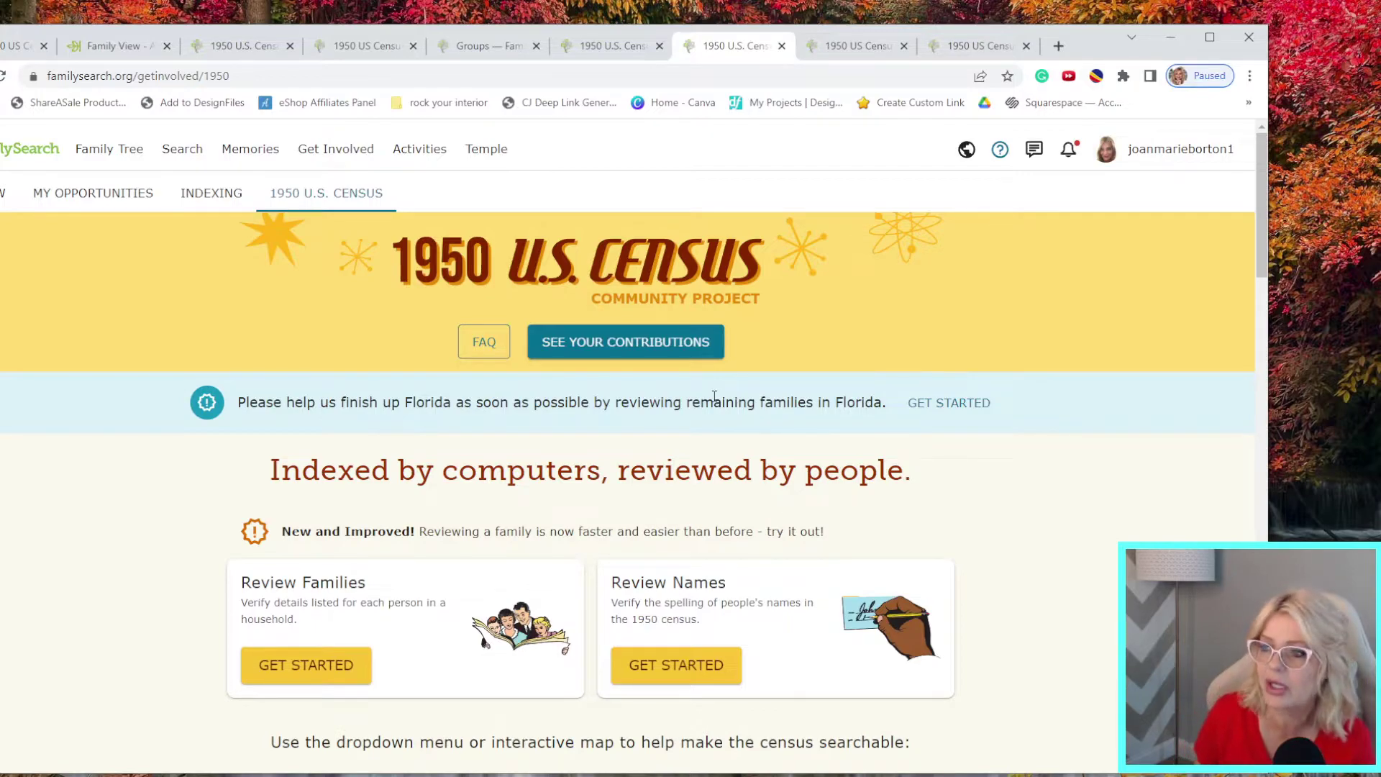
Review the state progress map and the individual and group contributions, and open the Family Groups page through the option to join a group
scroll(709, 454, down, 9)
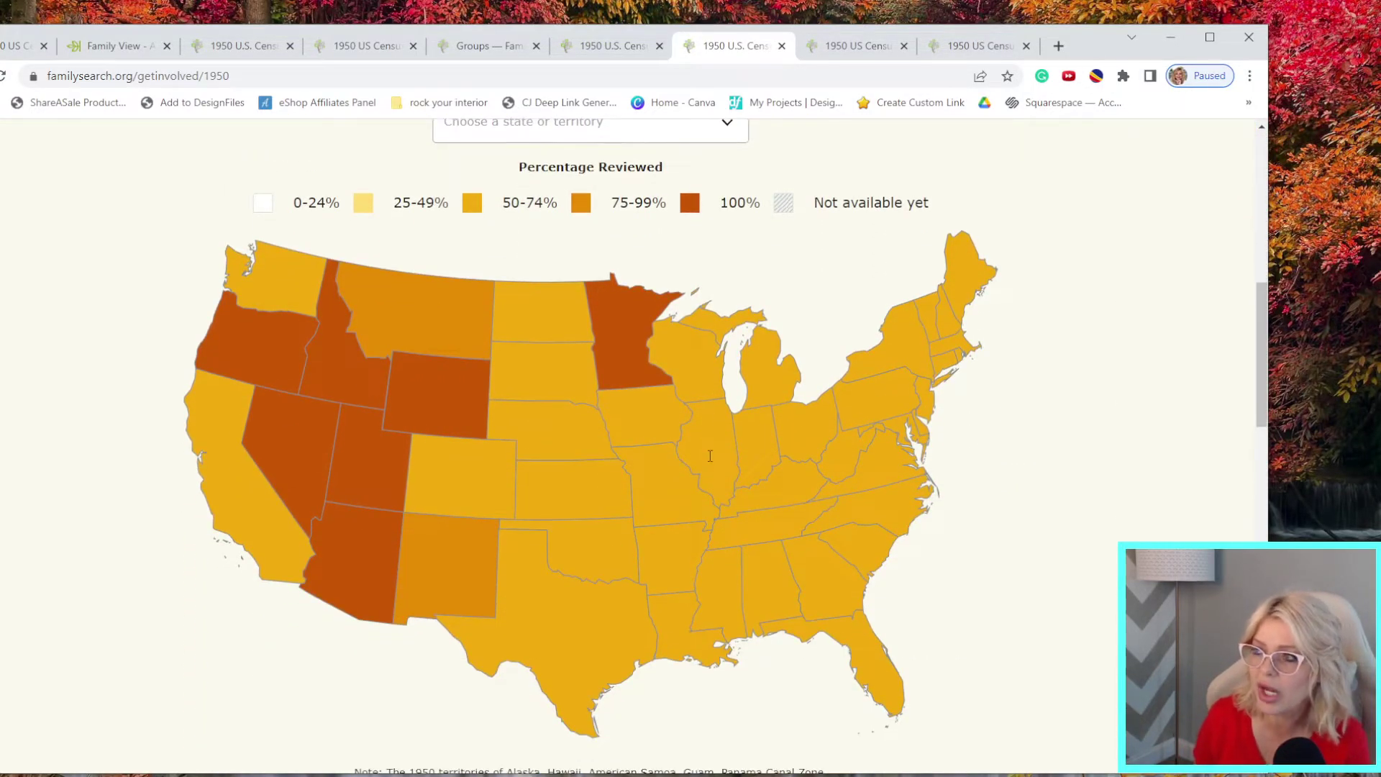
scroll(710, 455, down, 2)
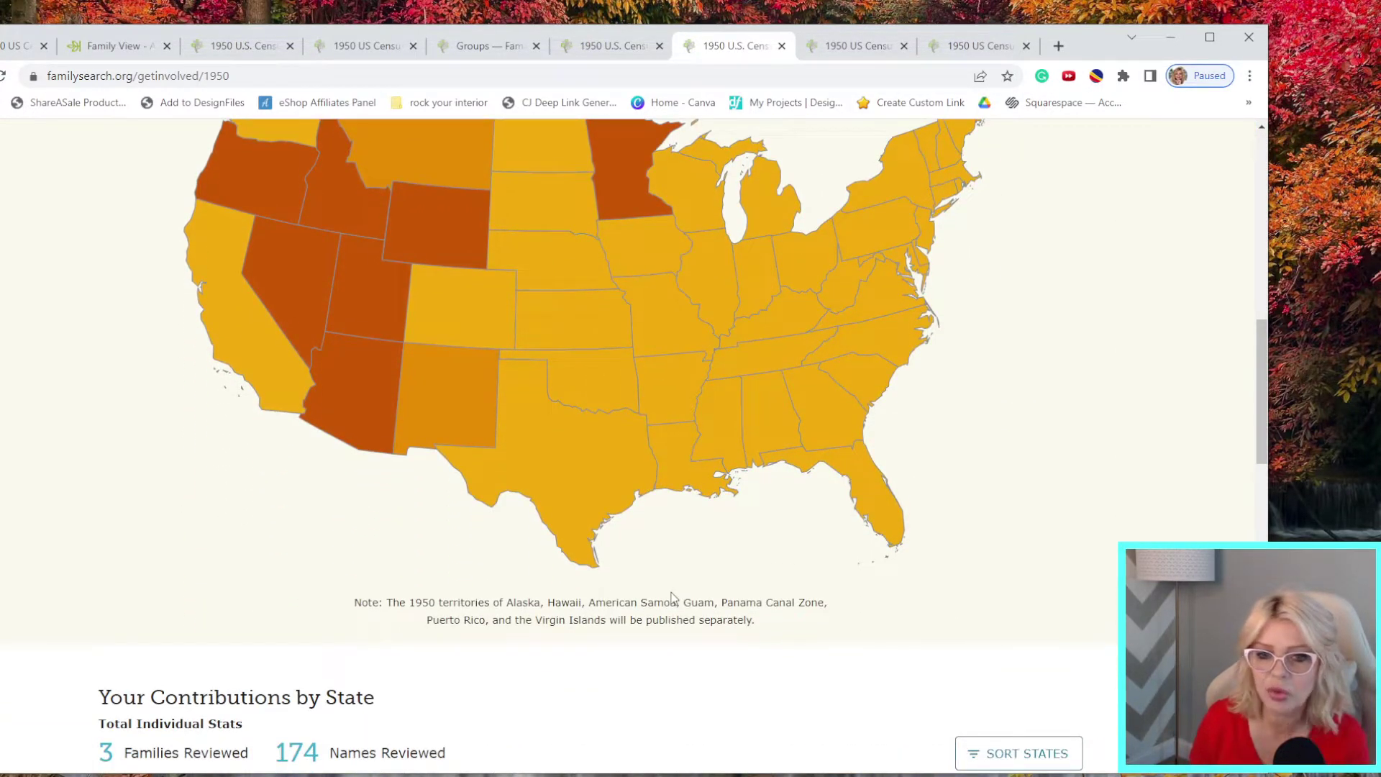
scroll(670, 597, down, 4)
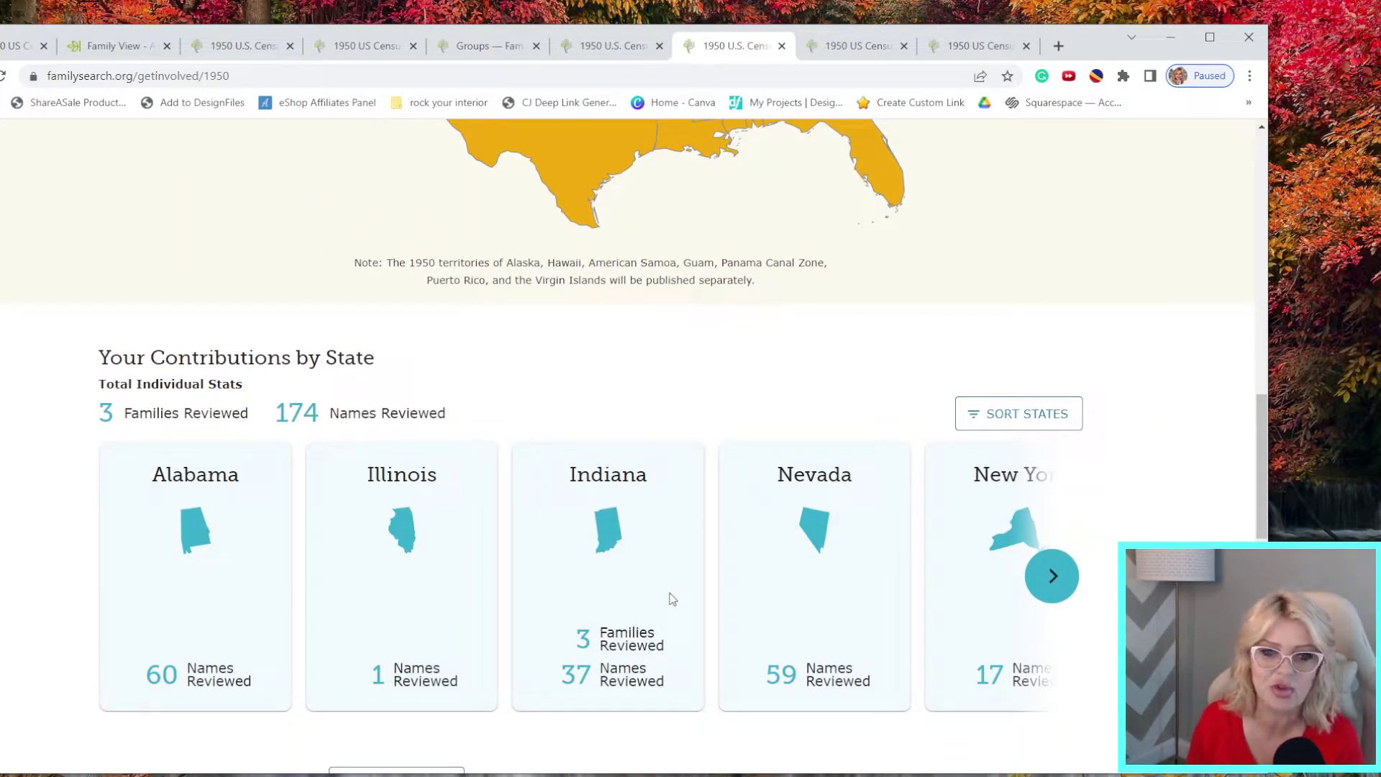
scroll(670, 599, down, 4)
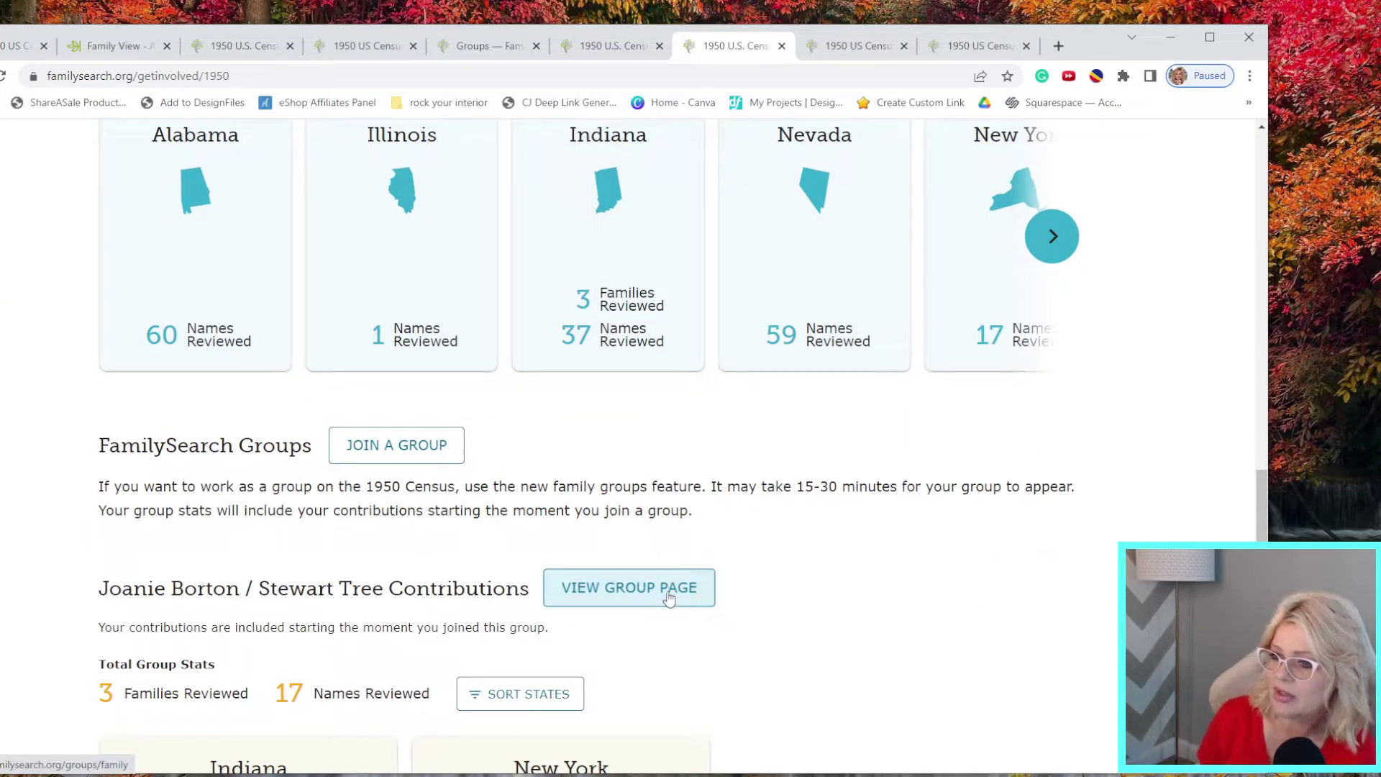
scroll(669, 598, down, 5)
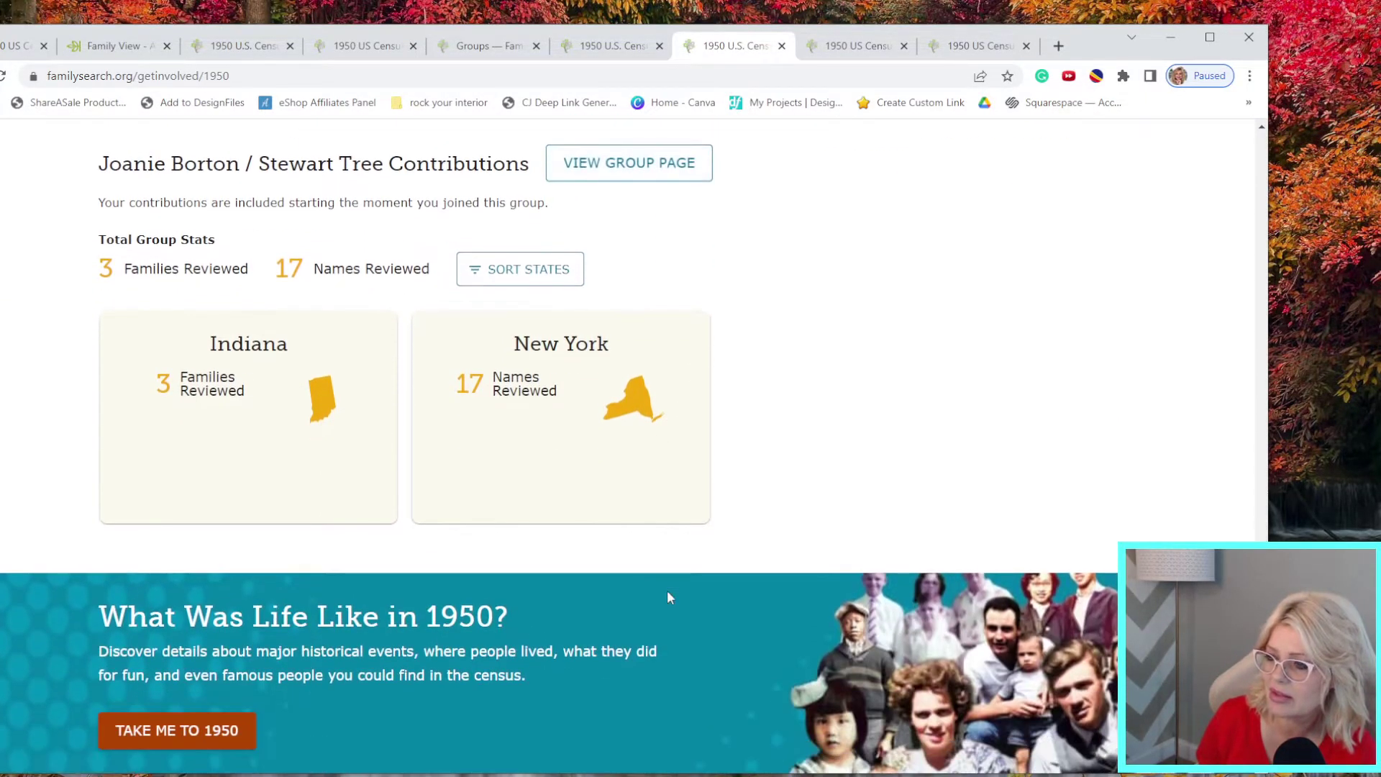
scroll(669, 597, down, 3)
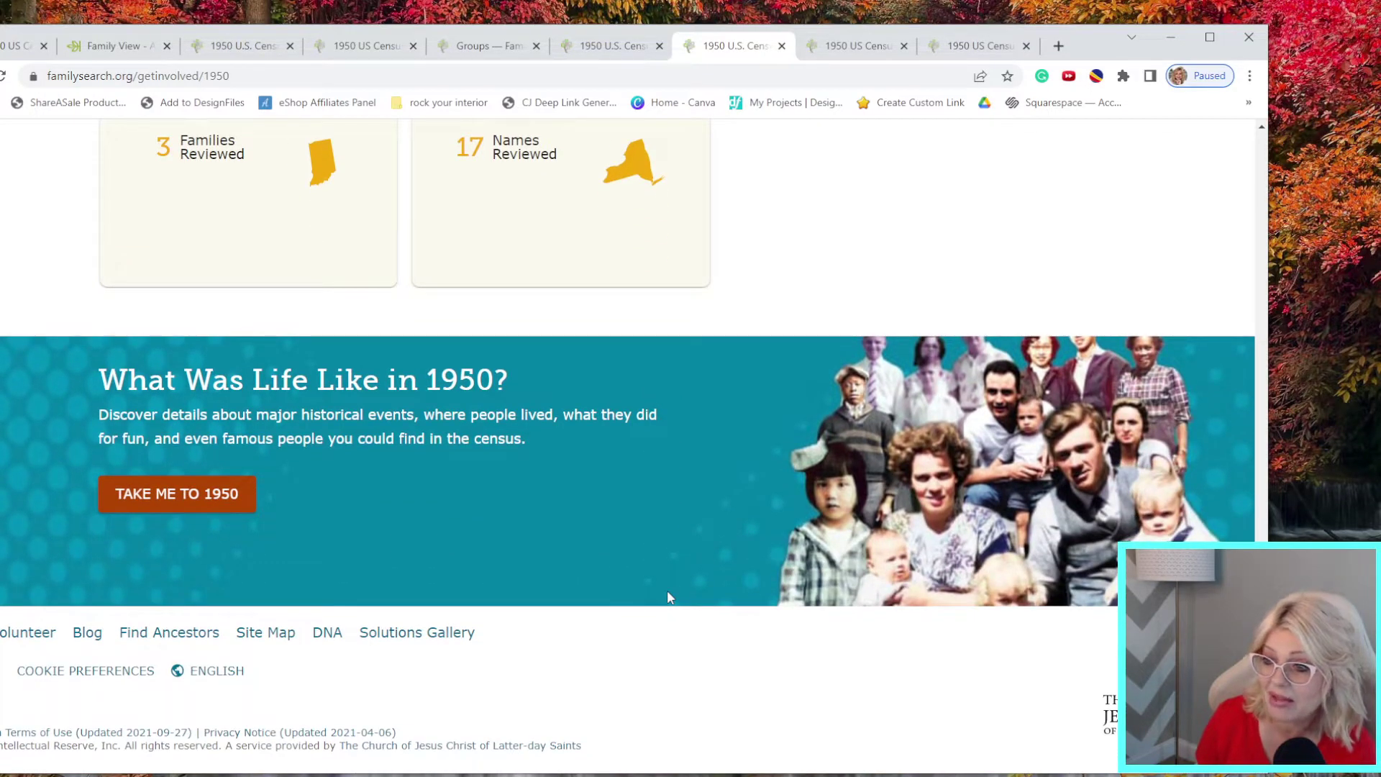
scroll(669, 597, up, 6)
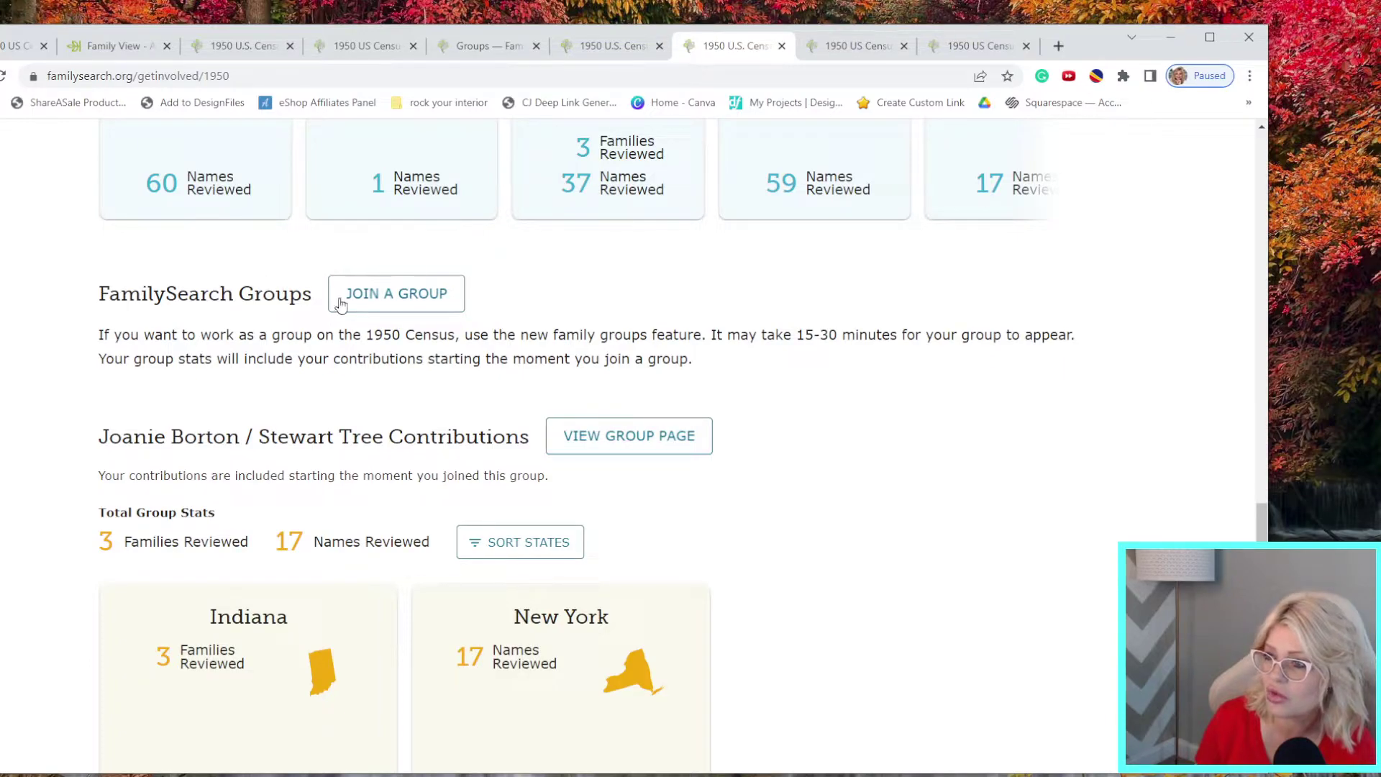
click(392, 295)
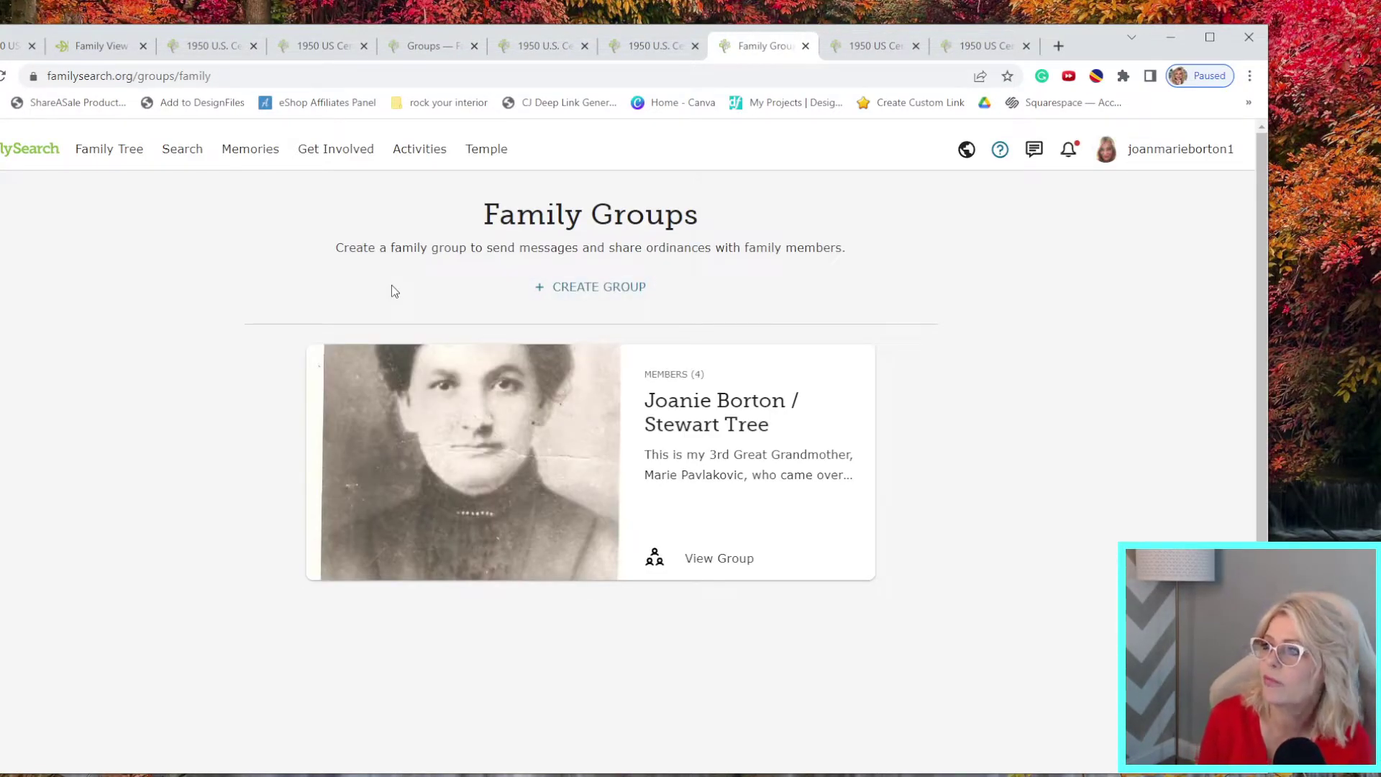
Open the form for creating a family group, look over its fields and consent options, and close it
click(567, 286)
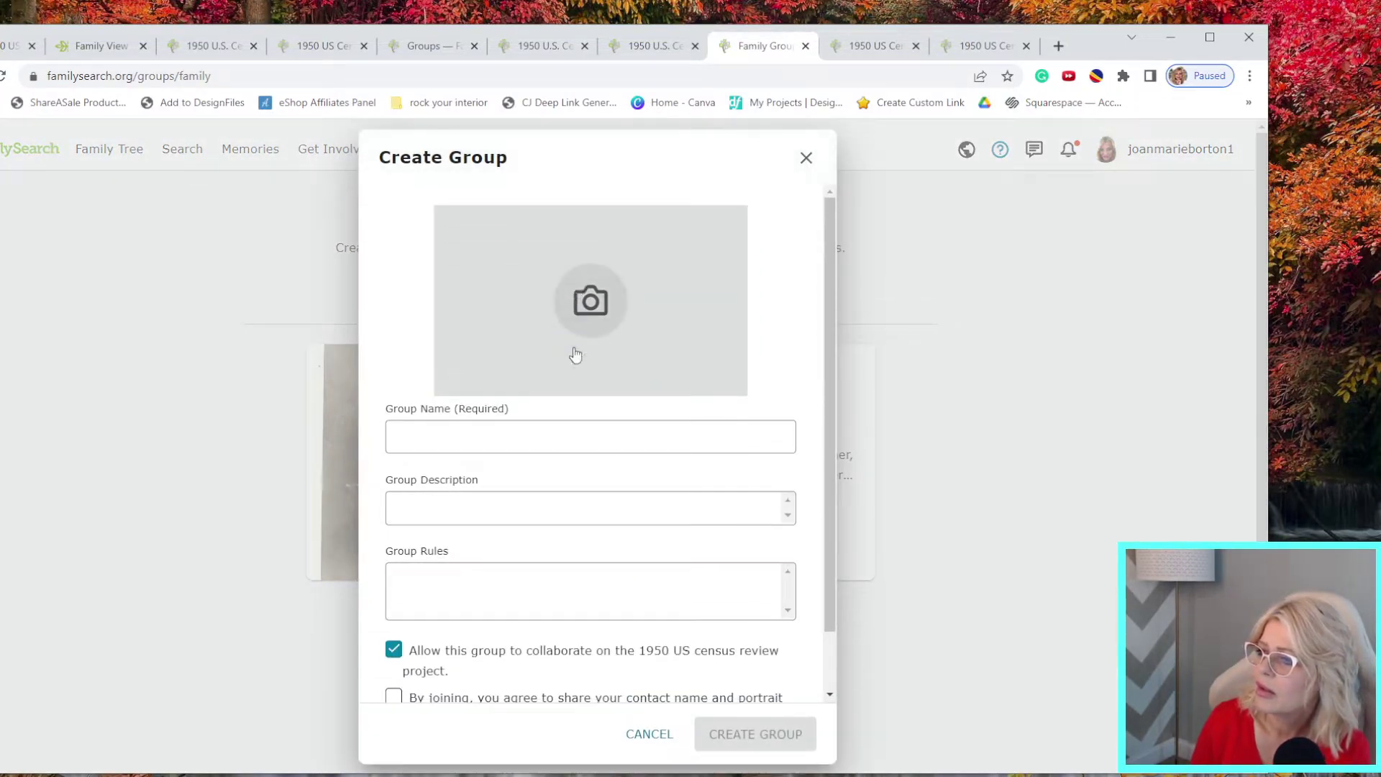
scroll(593, 537, down, 1)
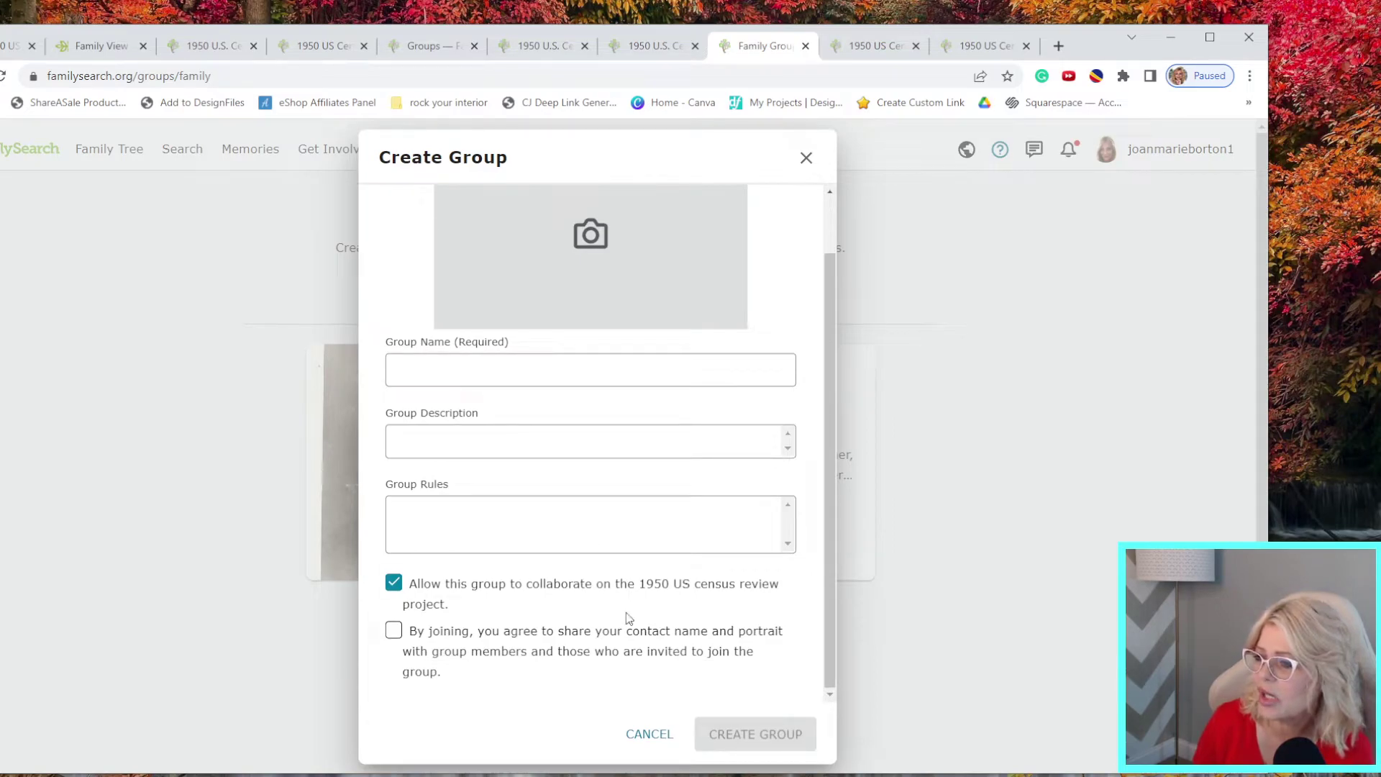
click(806, 159)
View the existing family group's description, member list and management options, and close its information
click(718, 561)
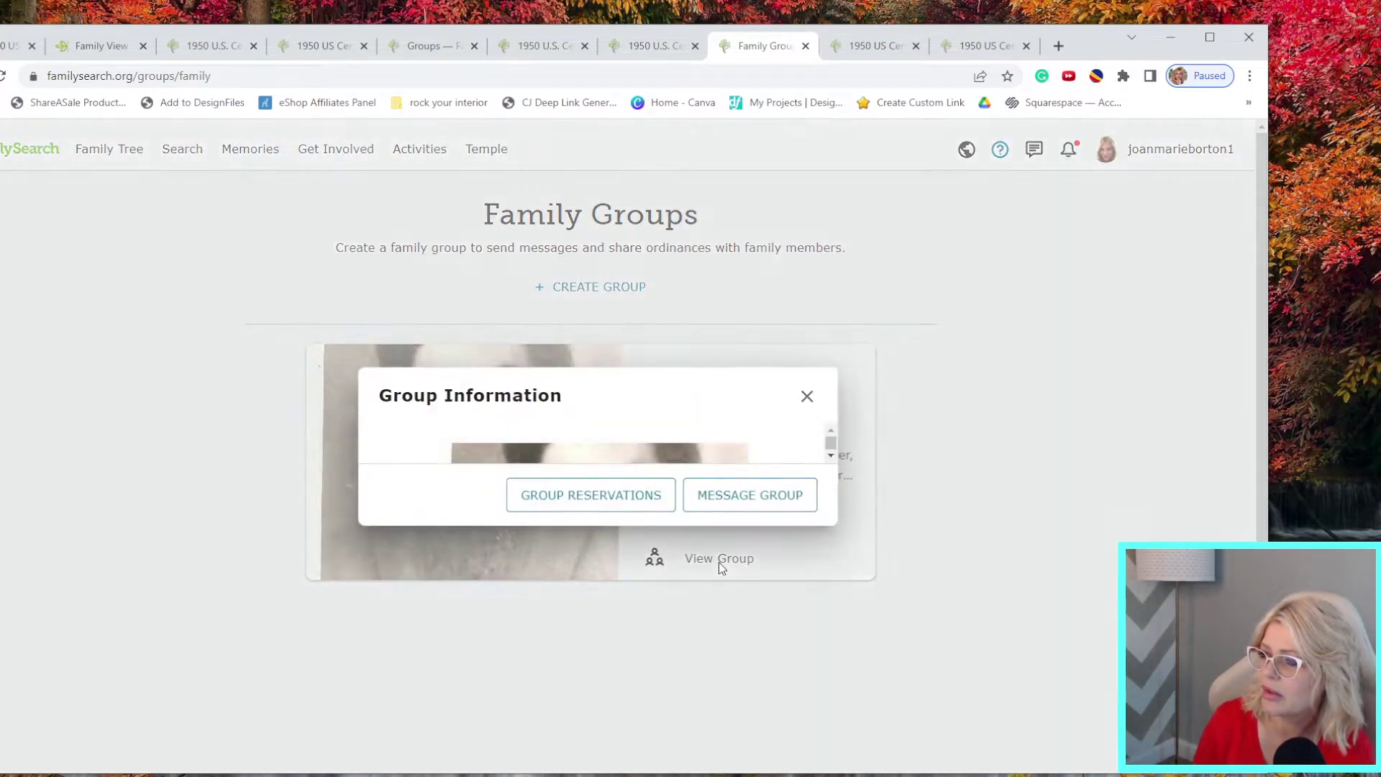
scroll(615, 517, down, 3)
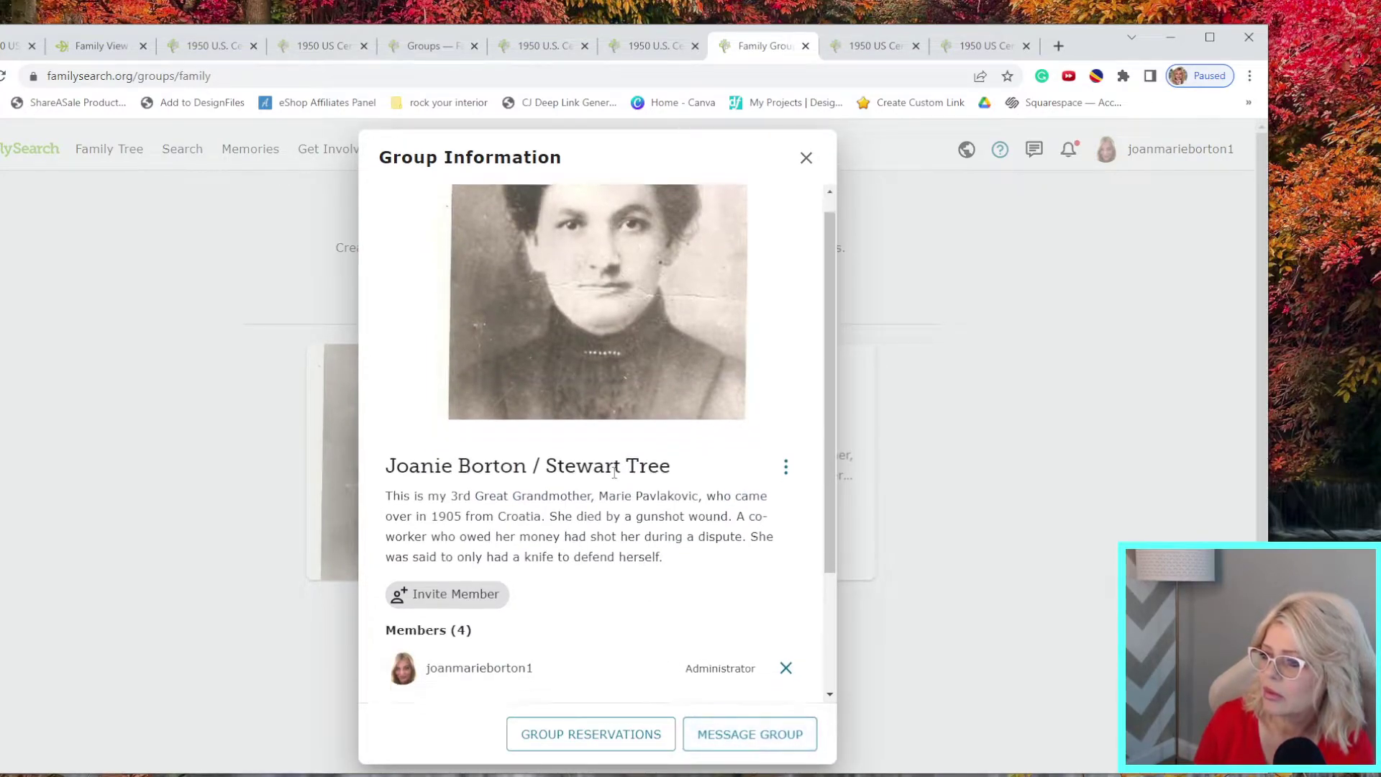
scroll(768, 363, down, 1)
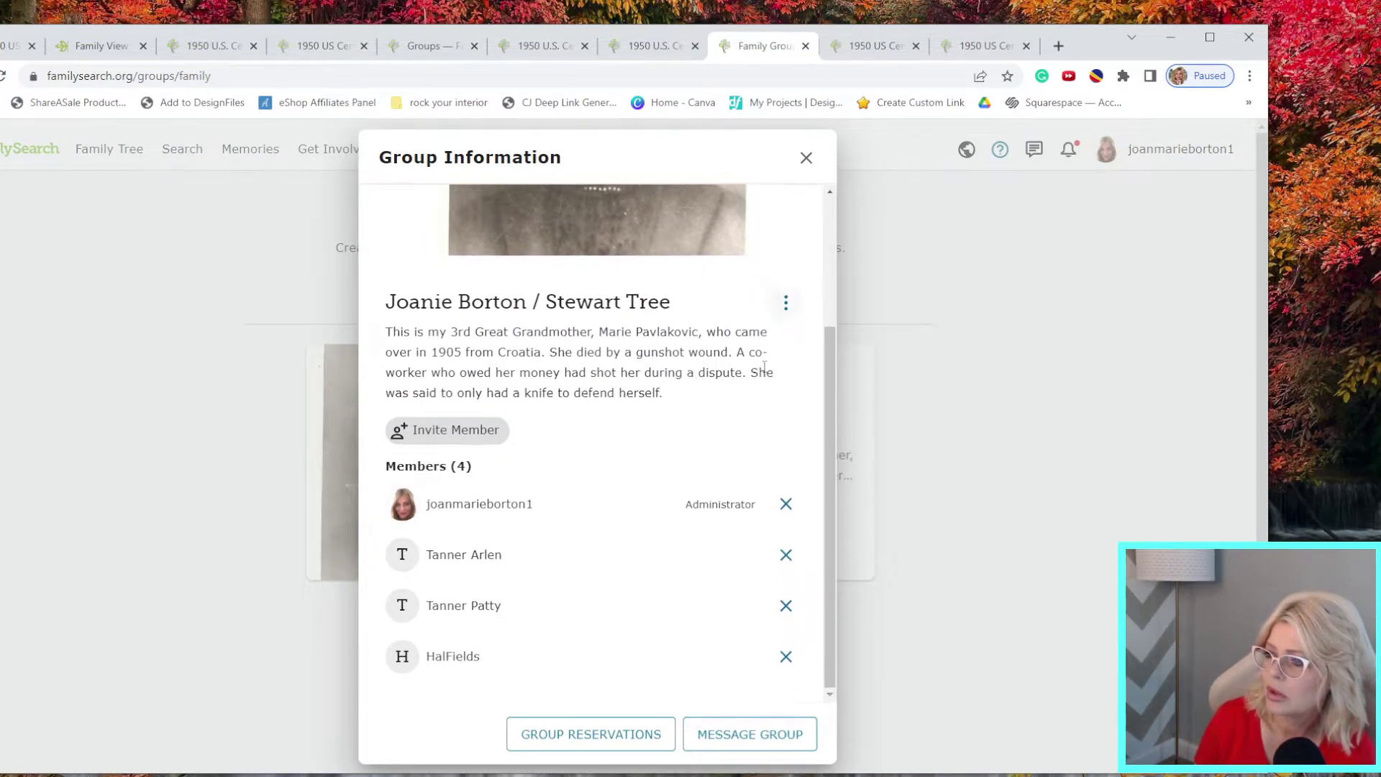
scroll(654, 553, up, 3)
click(786, 489)
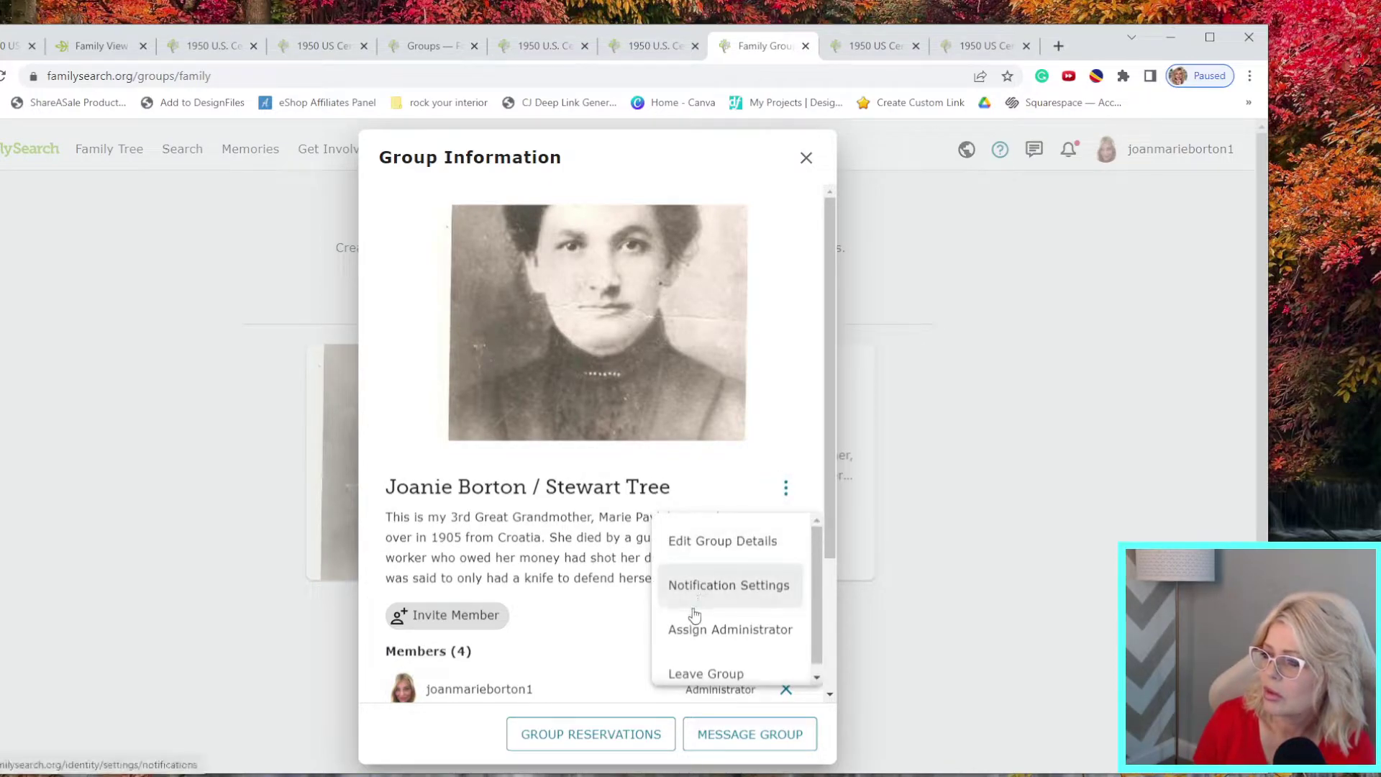
scroll(694, 618, down, 1)
click(579, 555)
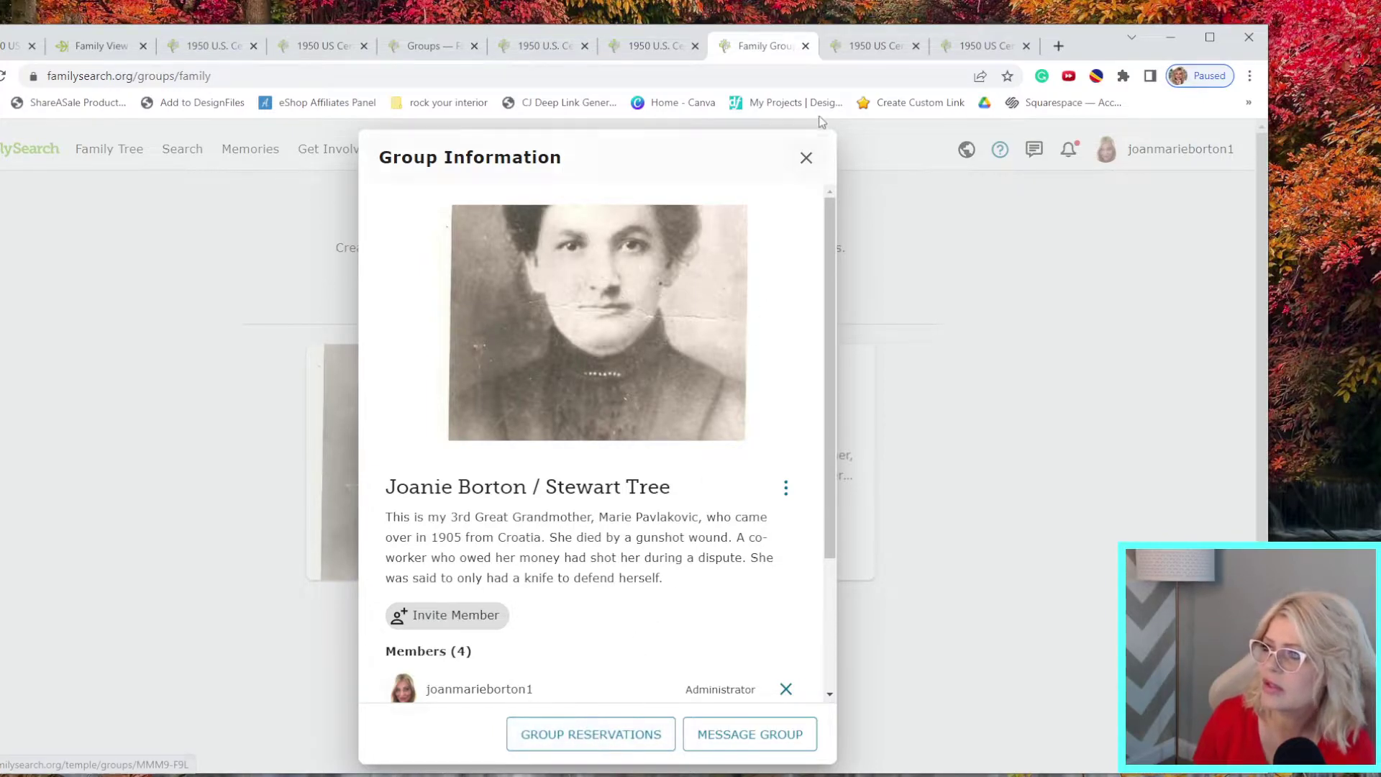
click(805, 159)
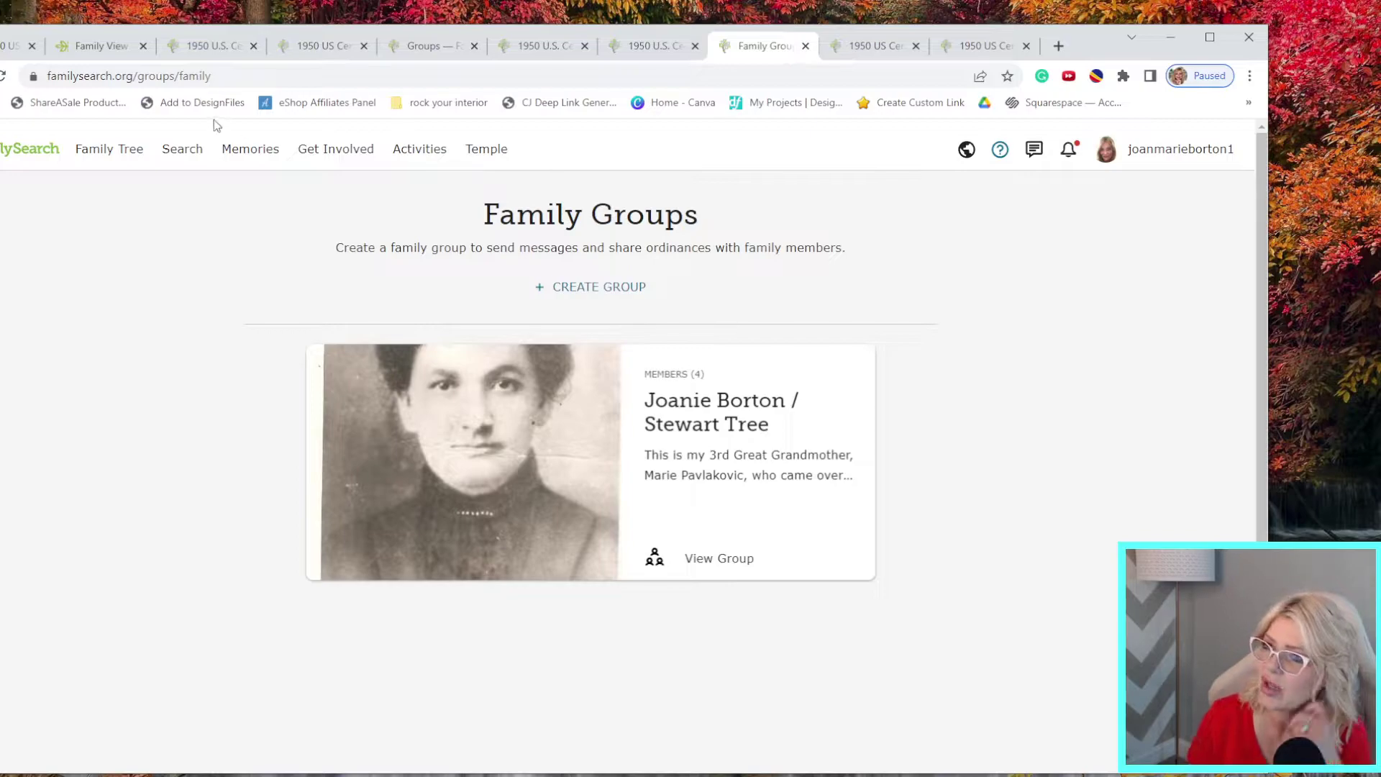
Return to the 1950 U.S. Census project page through the FamilySearch home page and look over its state map and contributions
click(37, 151)
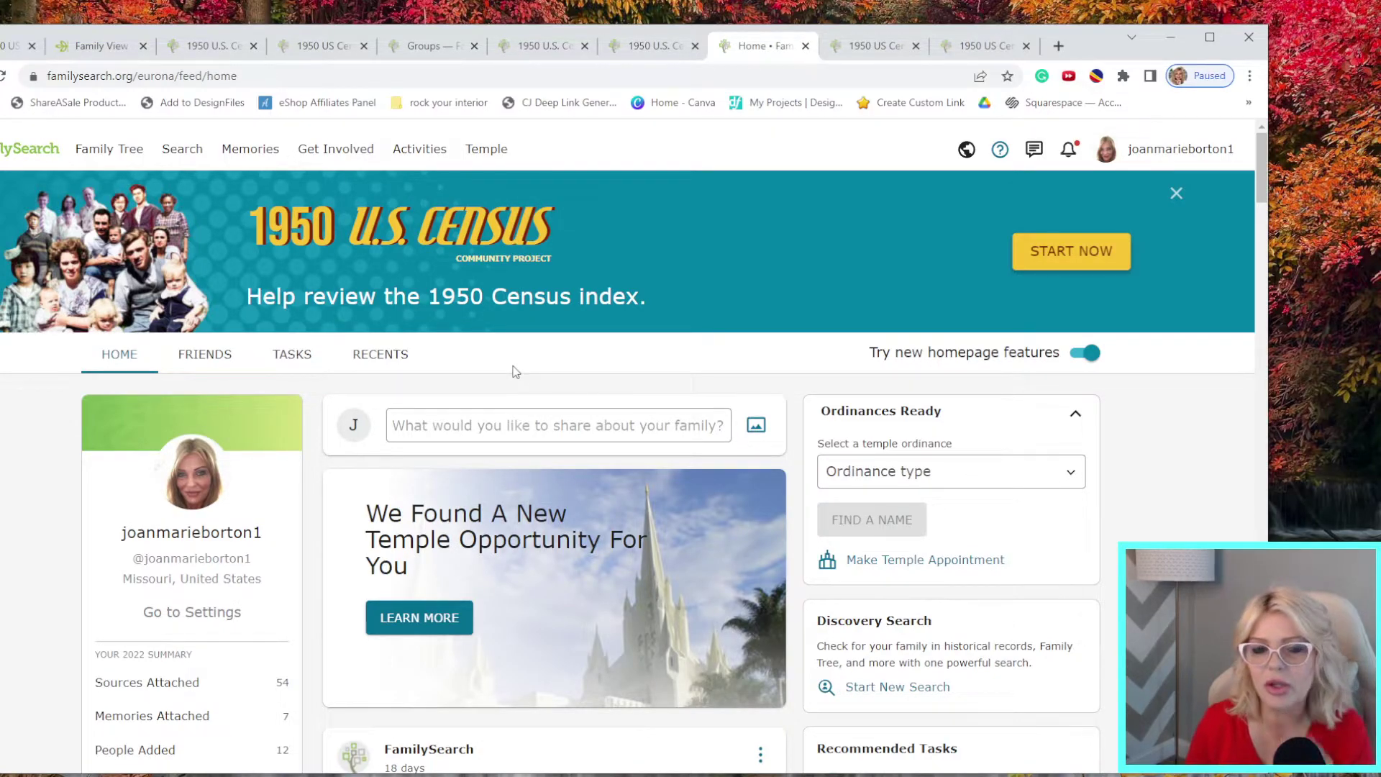
click(1028, 255)
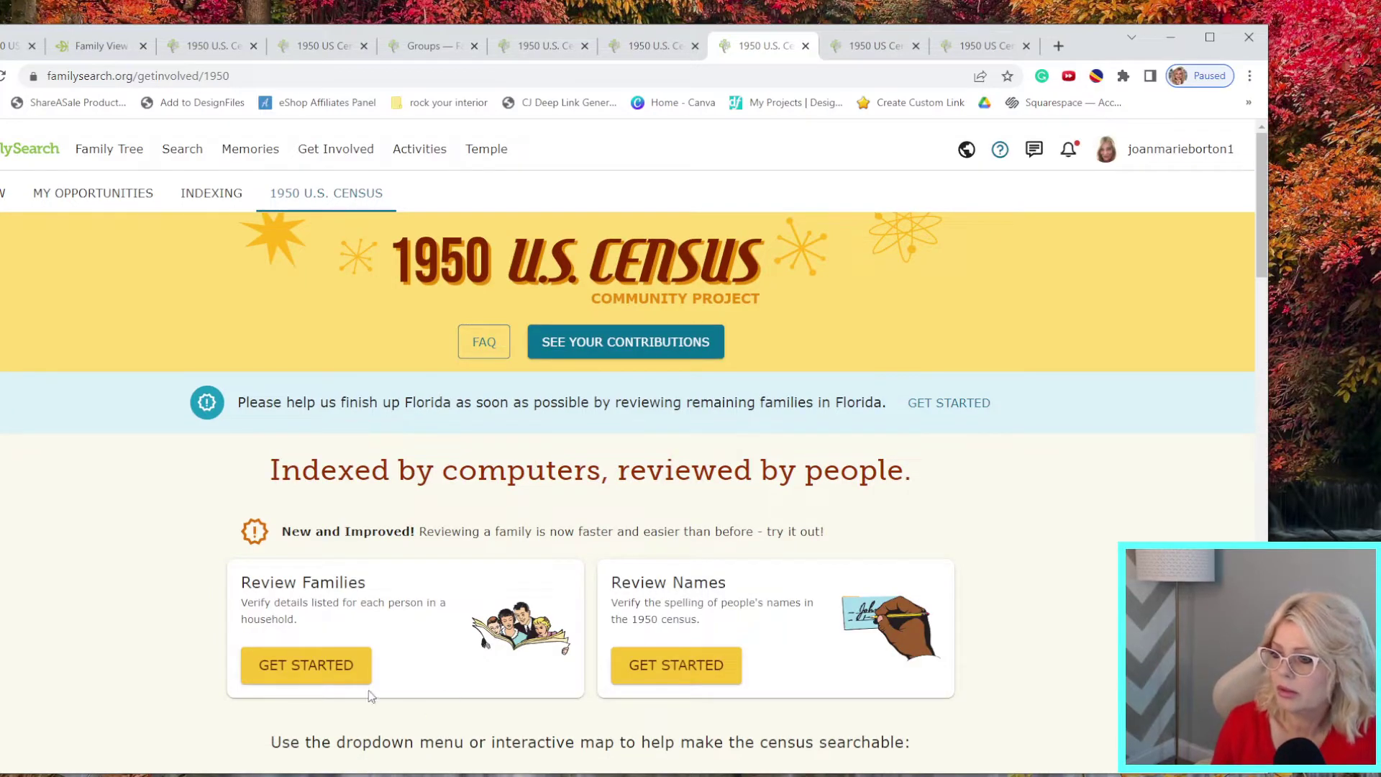
scroll(473, 543, down, 1)
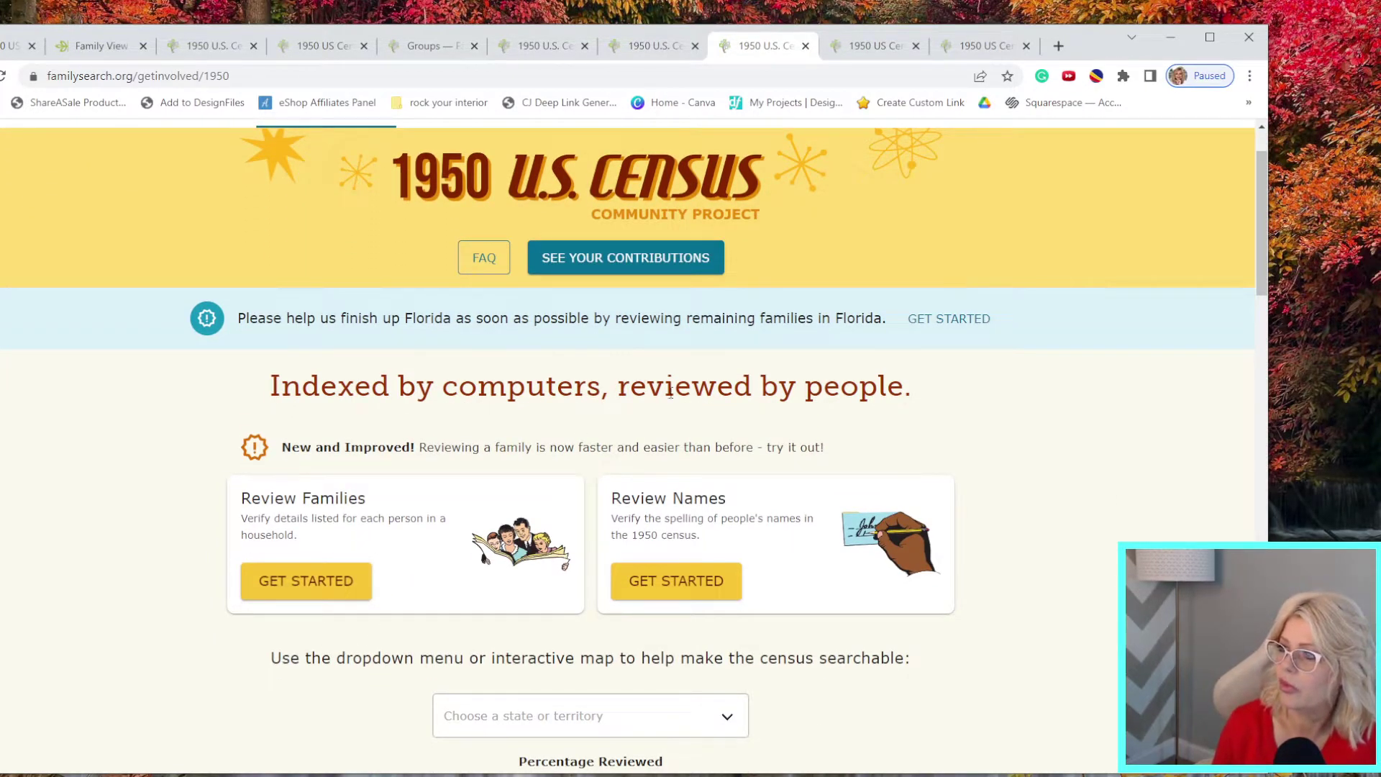
scroll(656, 369, down, 3)
scroll(655, 369, down, 9)
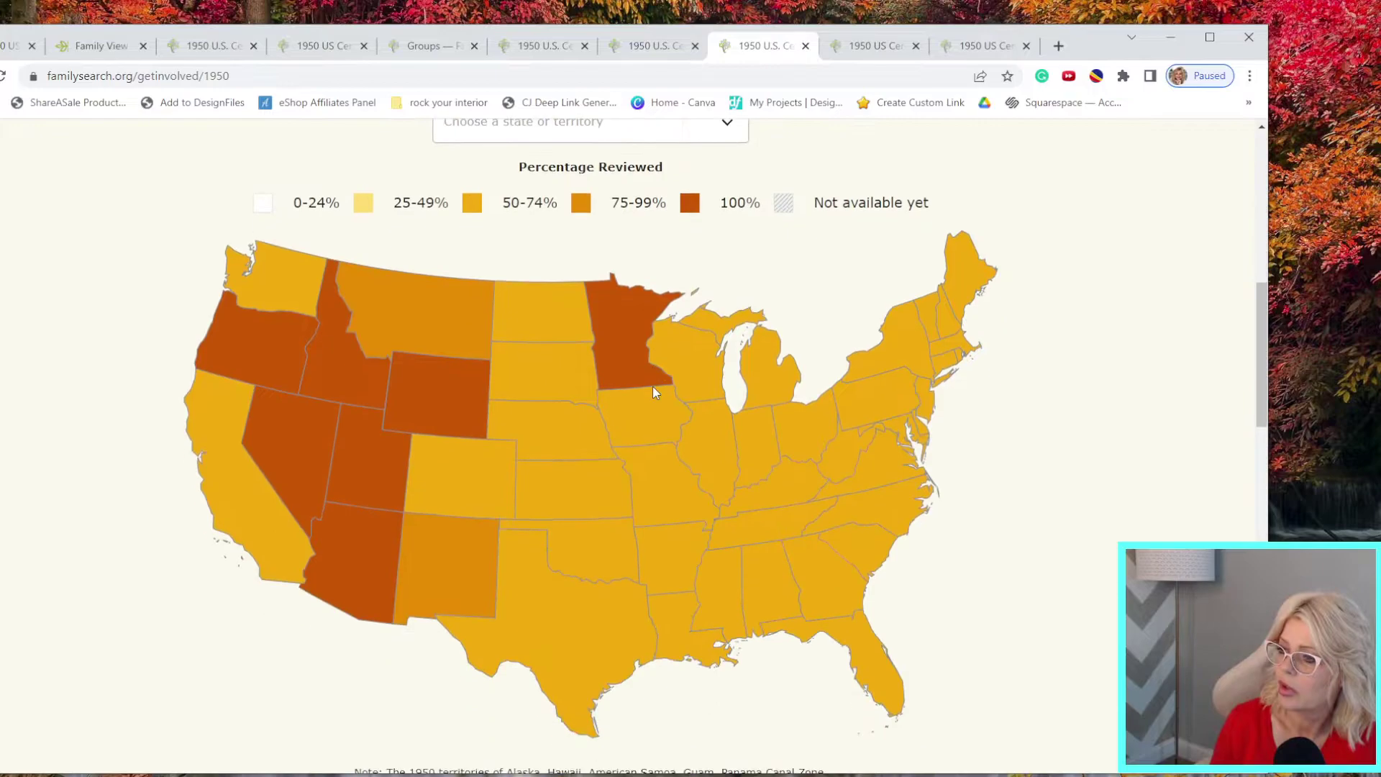
scroll(651, 396, down, 4)
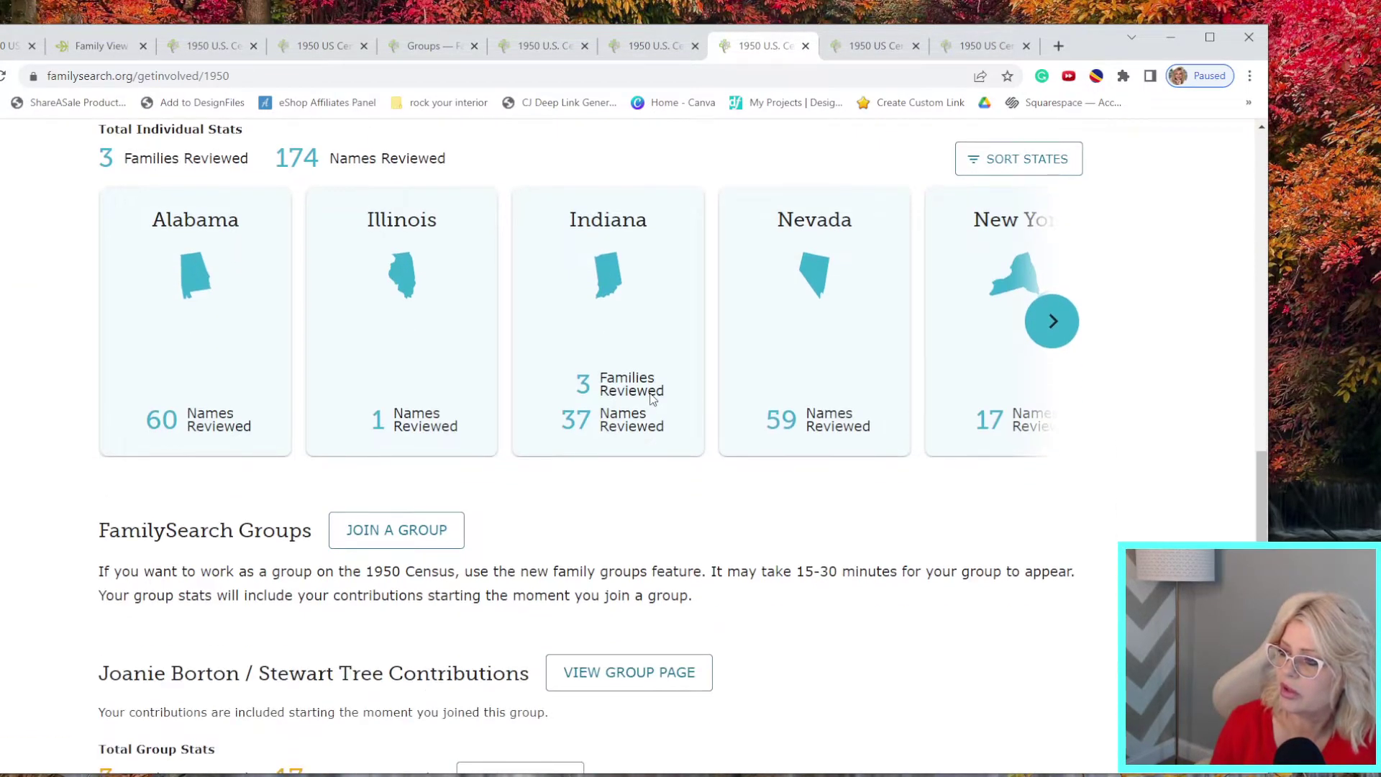
scroll(467, 647, down, 2)
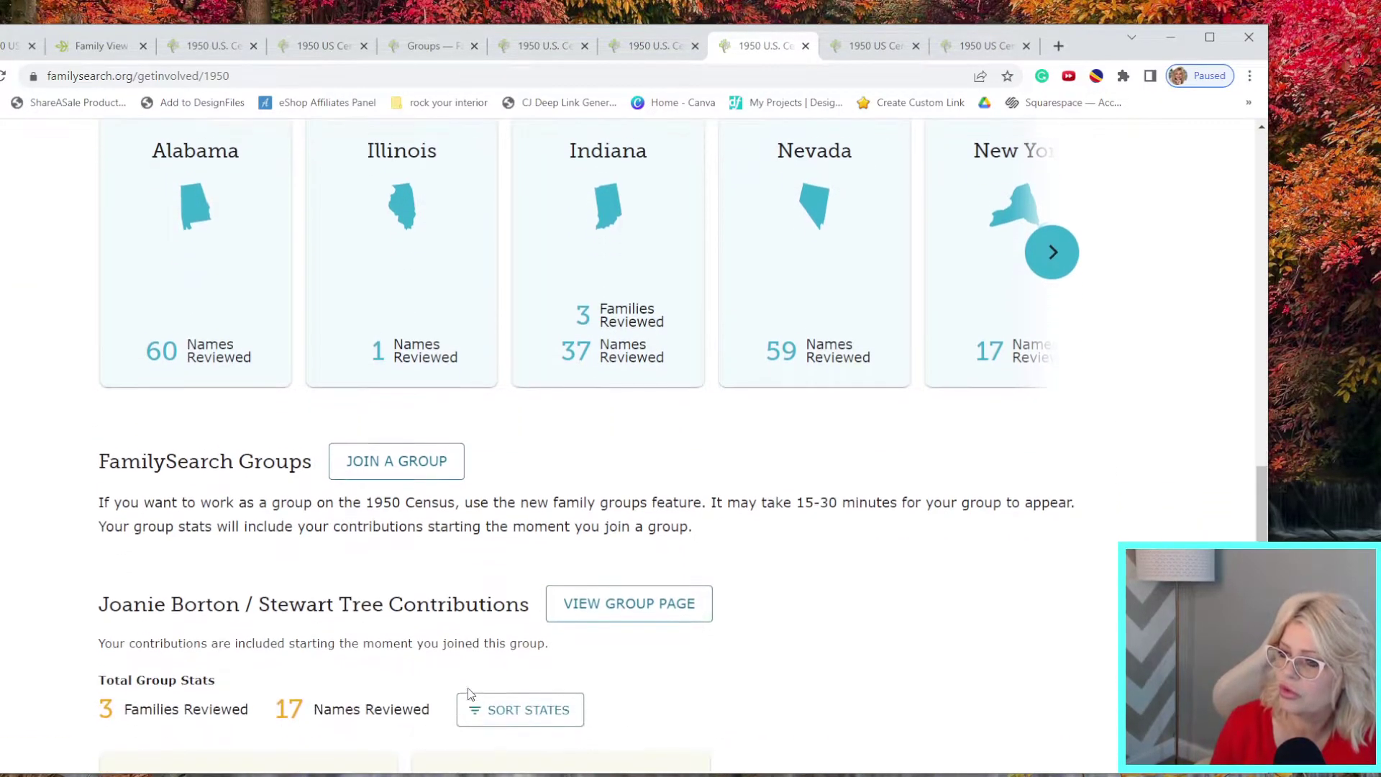
scroll(461, 637, down, 8)
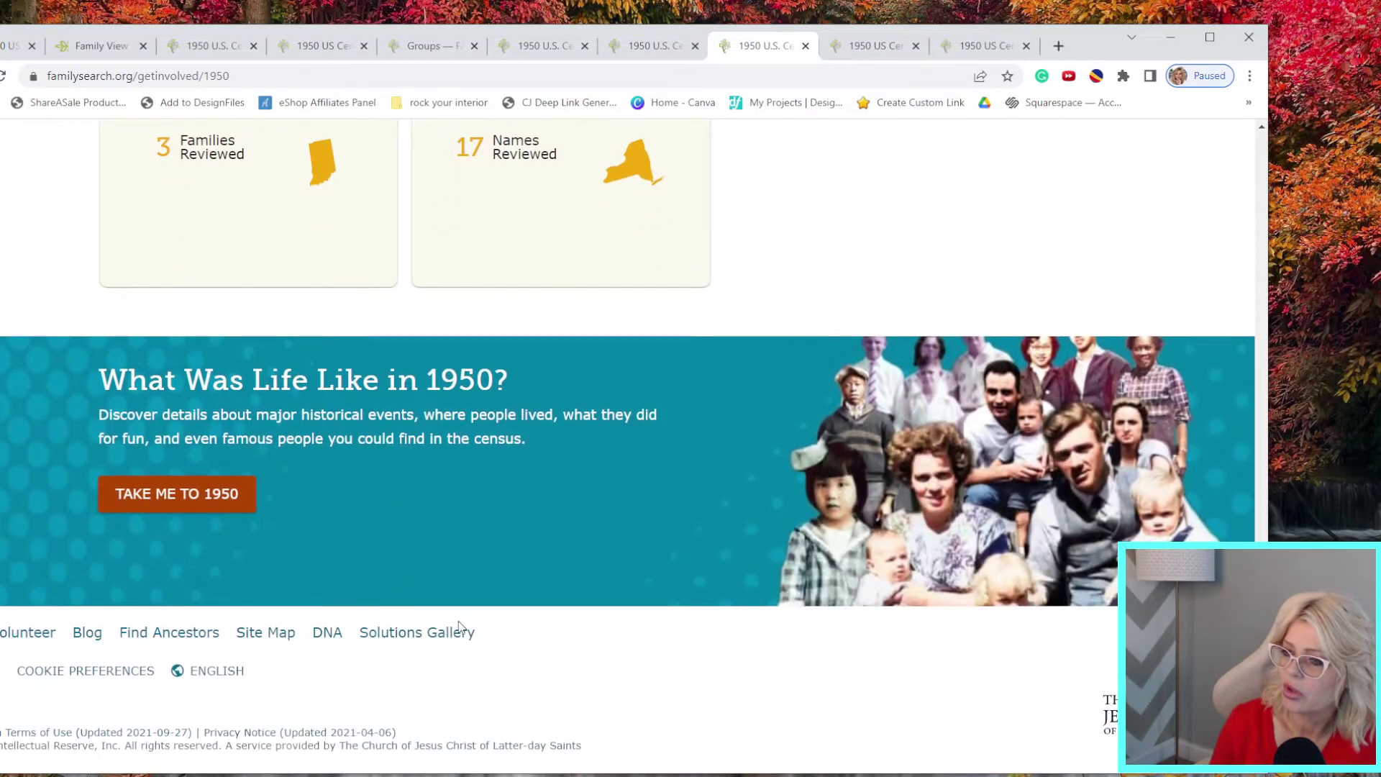
scroll(446, 576, up, 10)
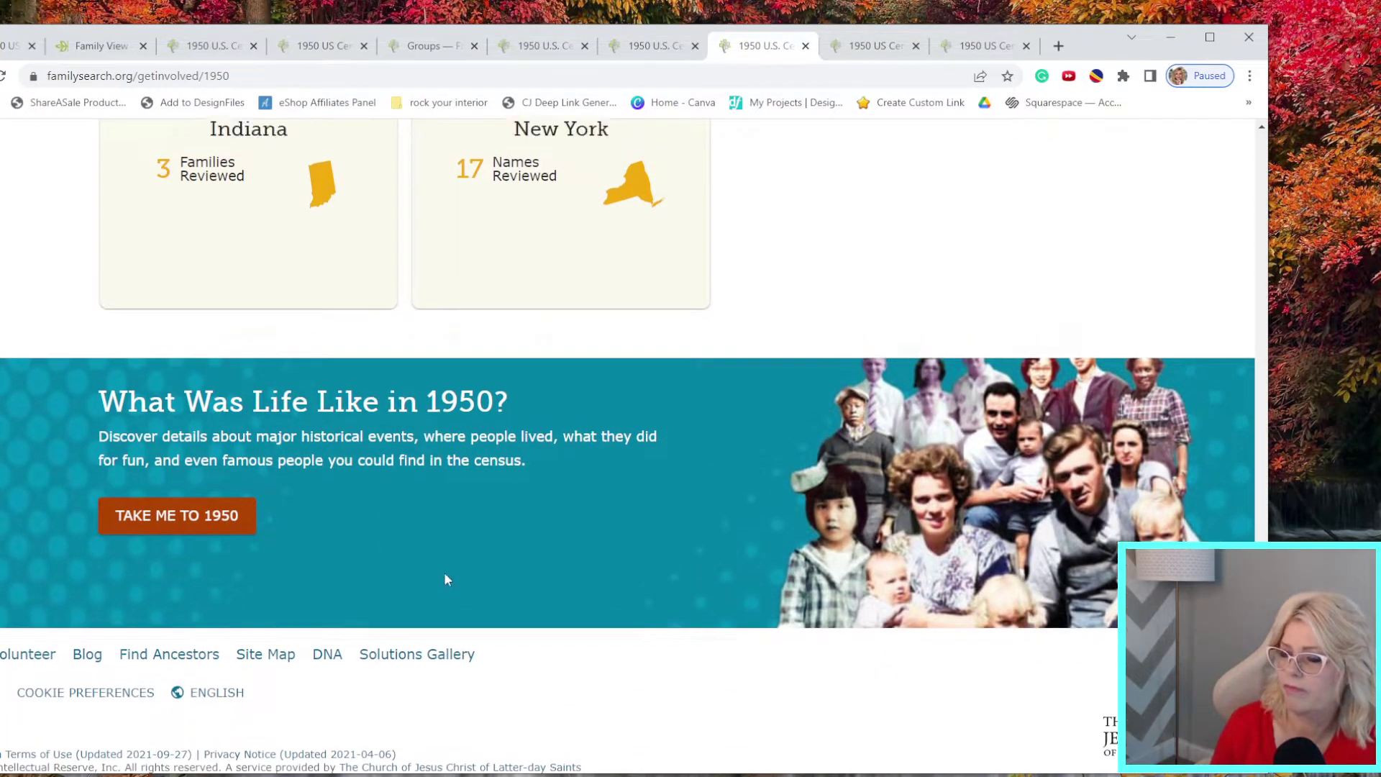
scroll(430, 439, up, 12)
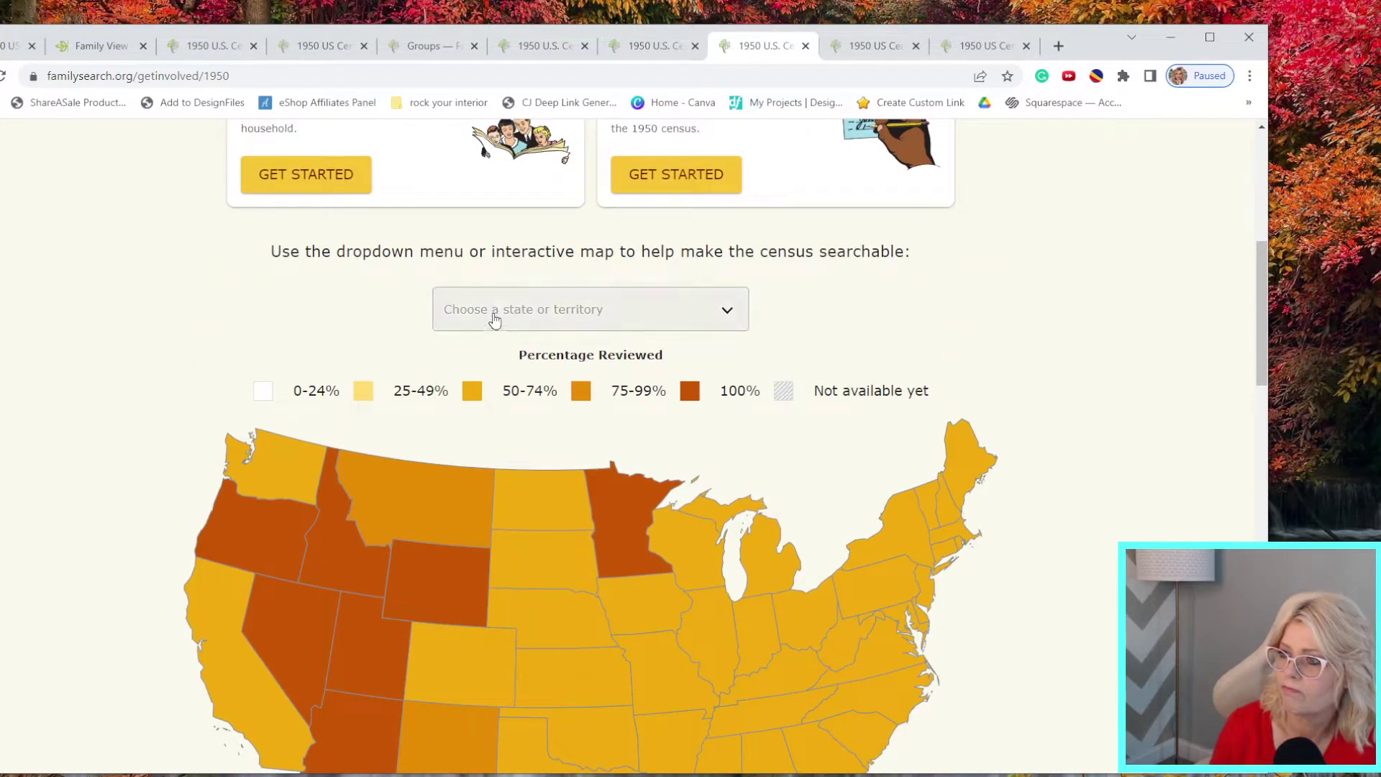
scroll(511, 353, up, 6)
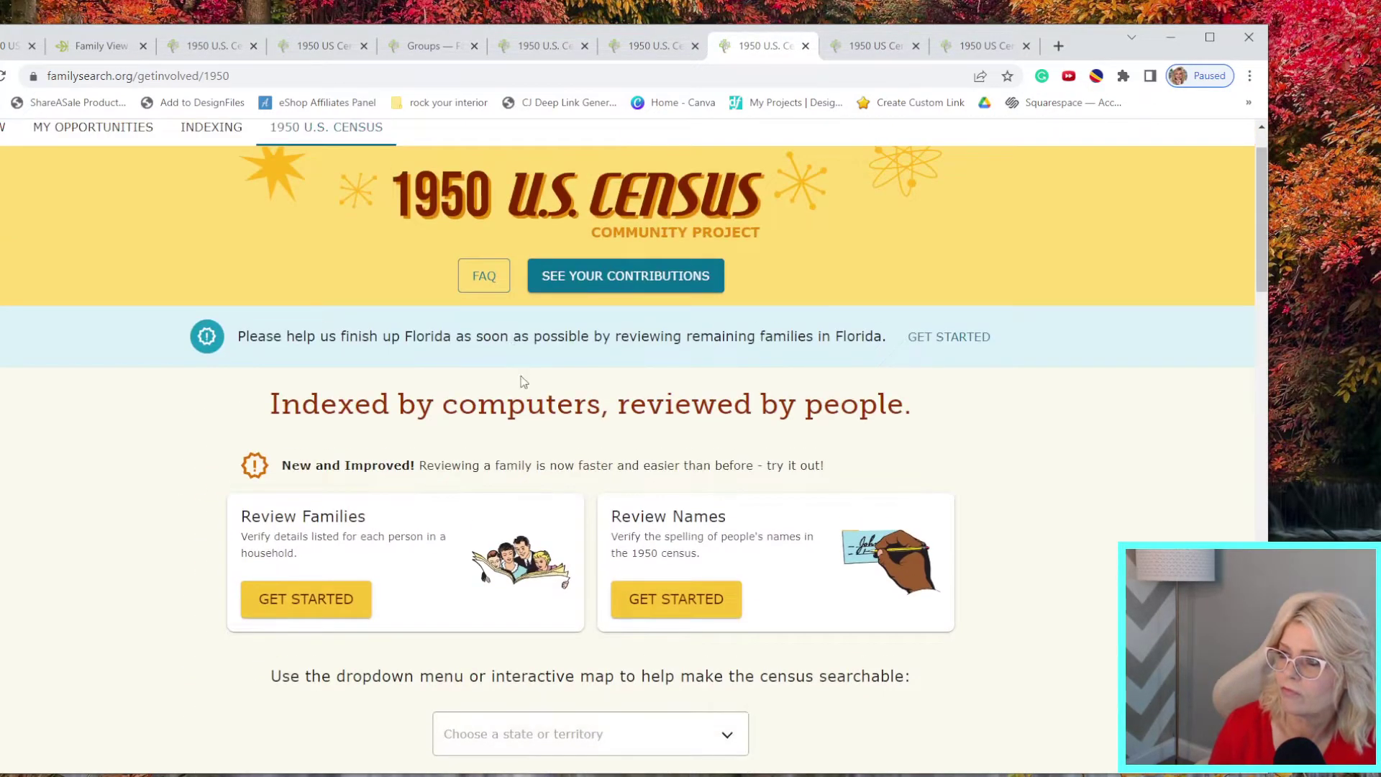
Open the search form for reviewing families, look at its state and last name fields, and close it
click(348, 600)
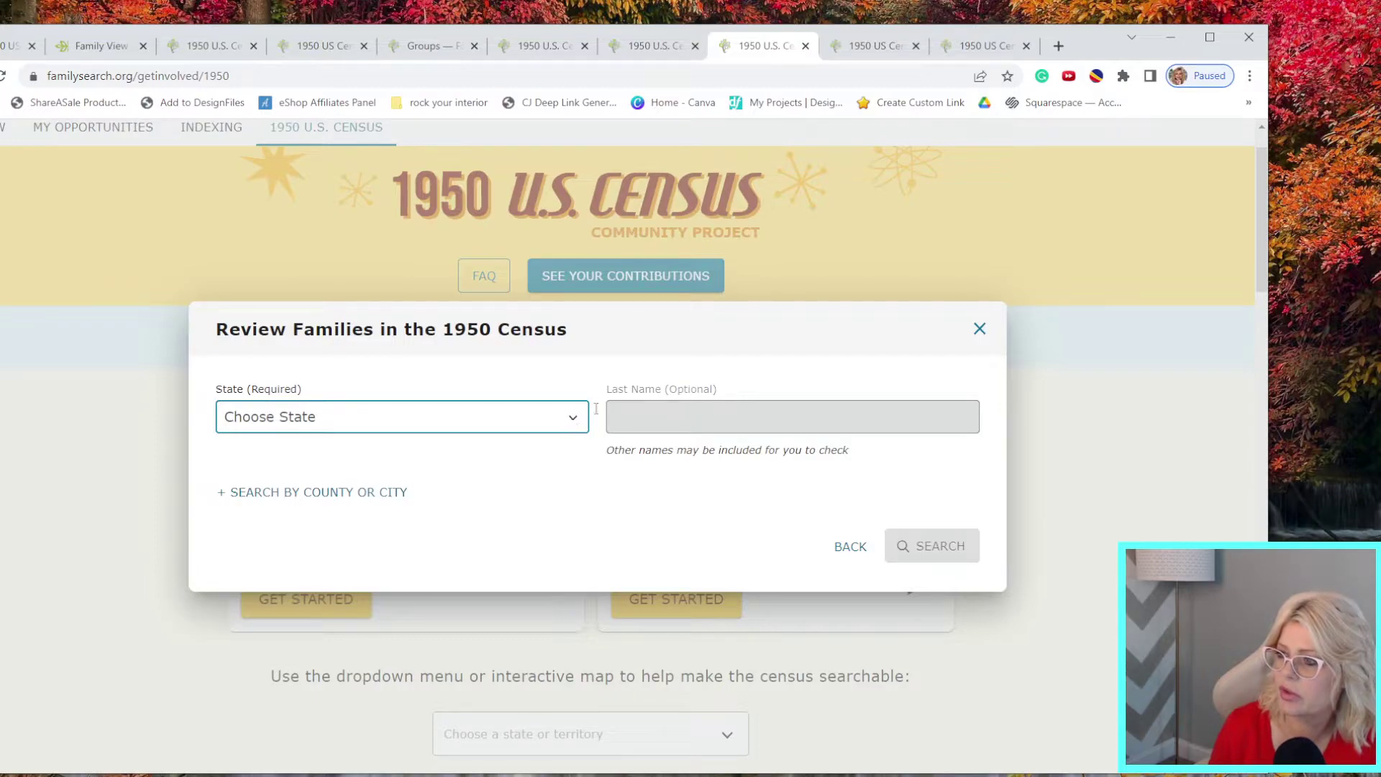
click(980, 329)
scroll(625, 363, up, 1)
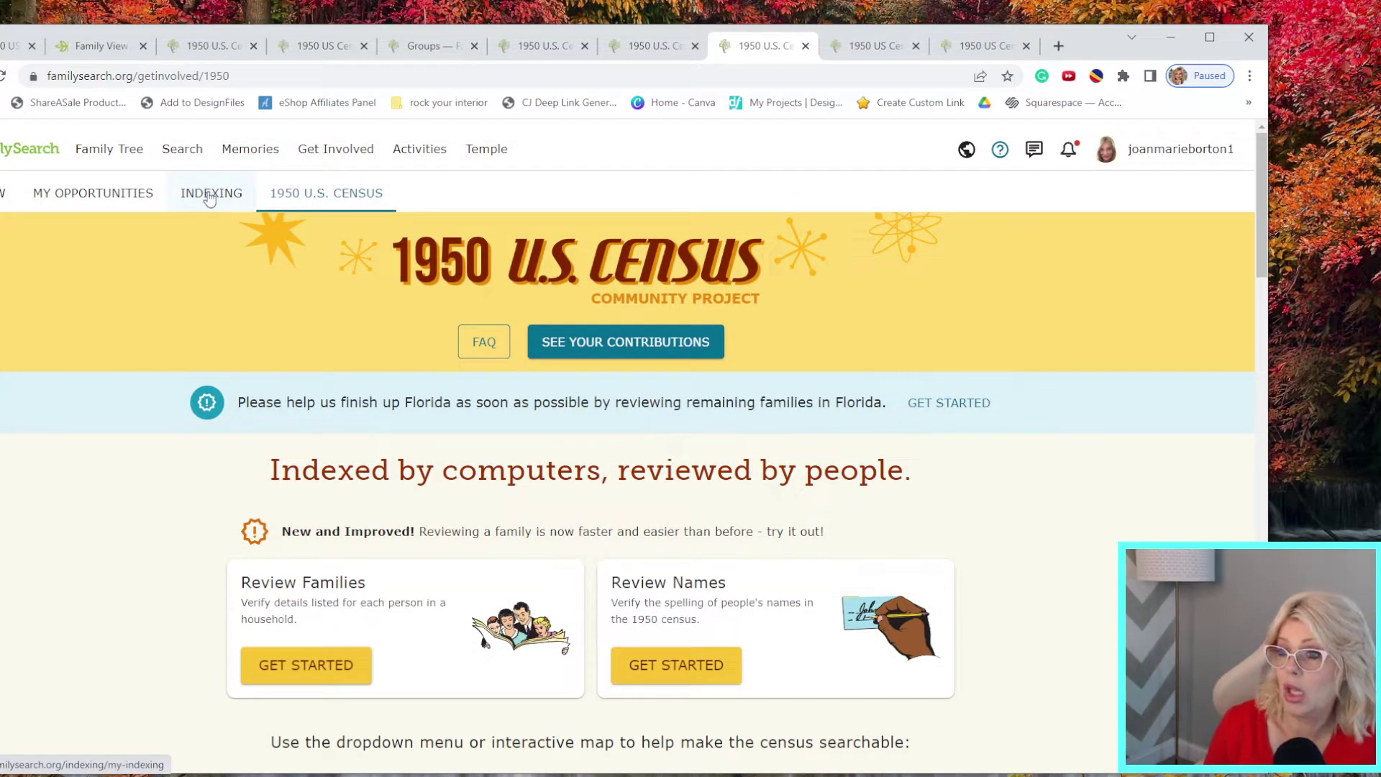
Open the My Opportunities page and look through its indexing, name review and mobile app sections
click(115, 196)
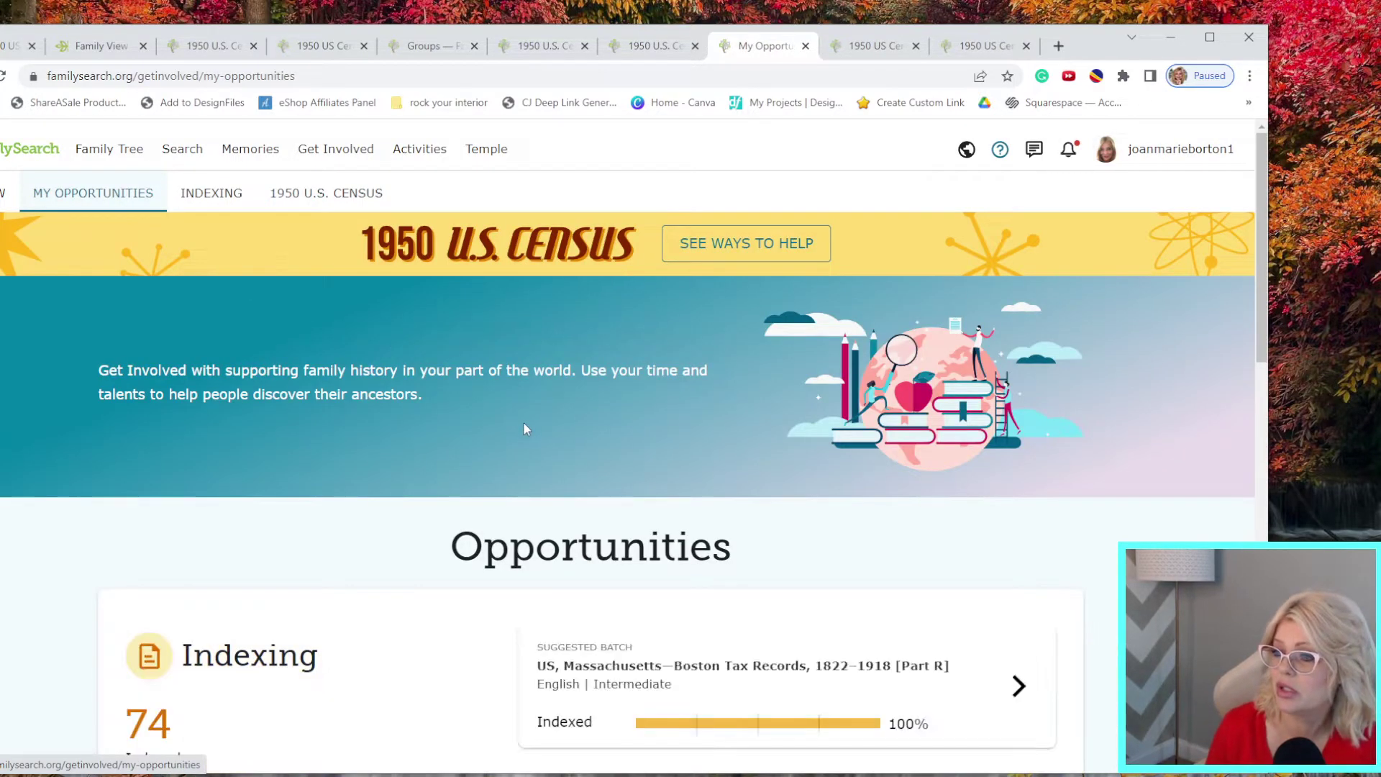
scroll(524, 428, down, 3)
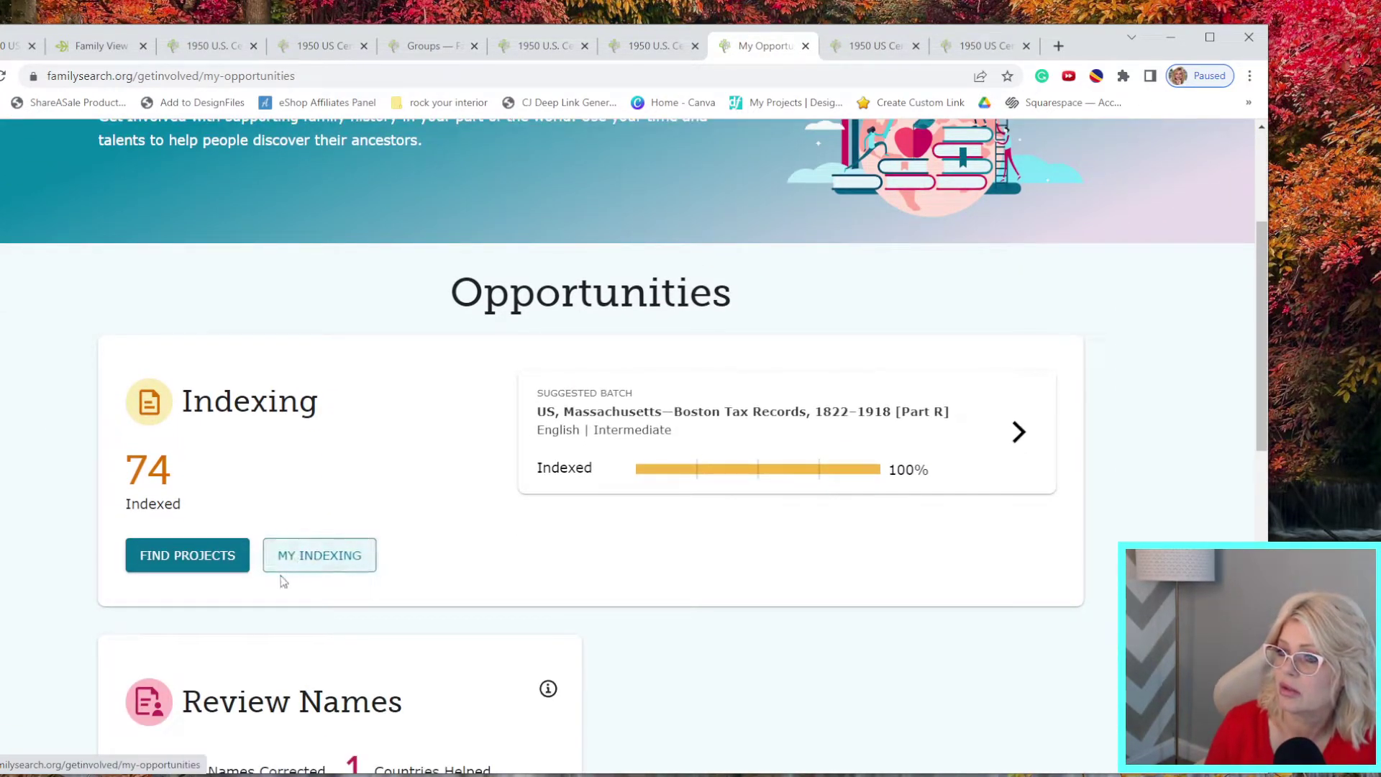
scroll(802, 453, down, 5)
scroll(803, 452, down, 1)
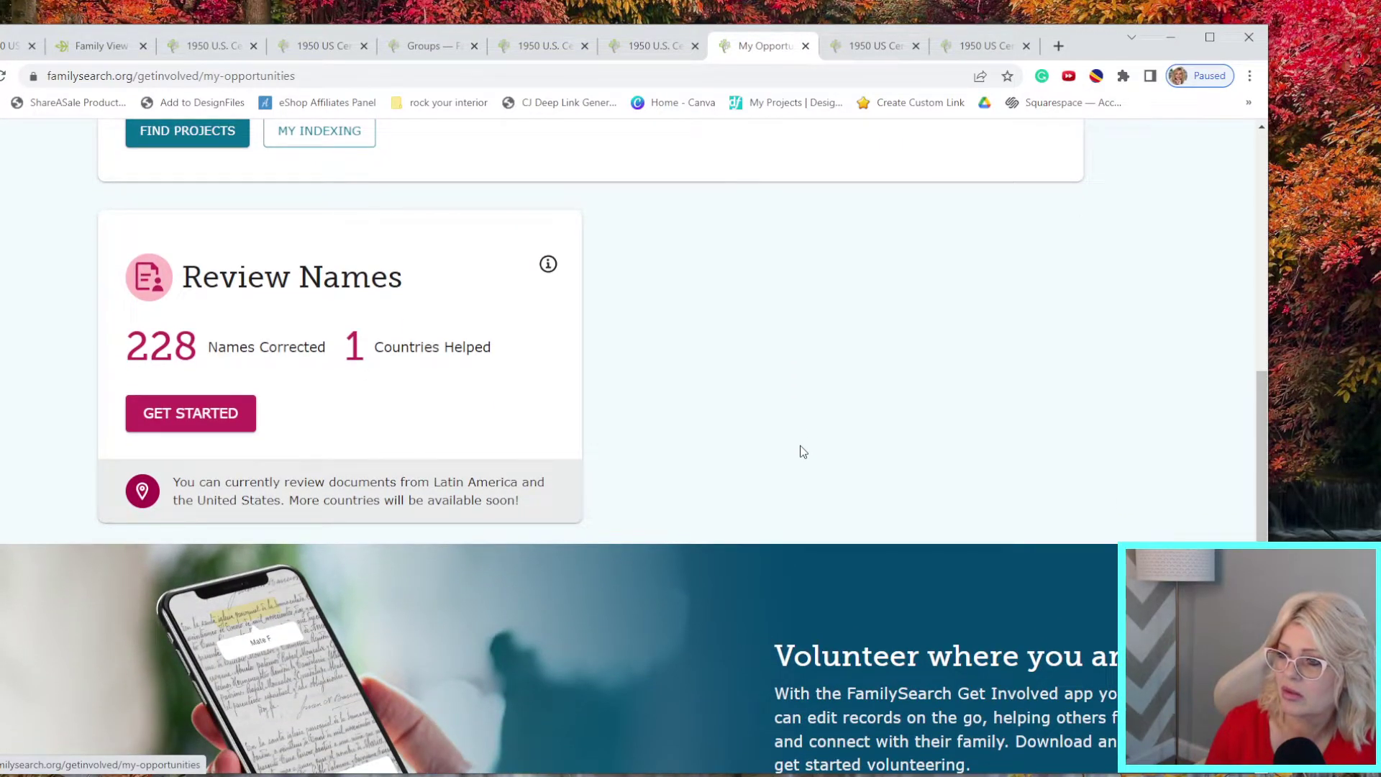
scroll(587, 401, down, 1)
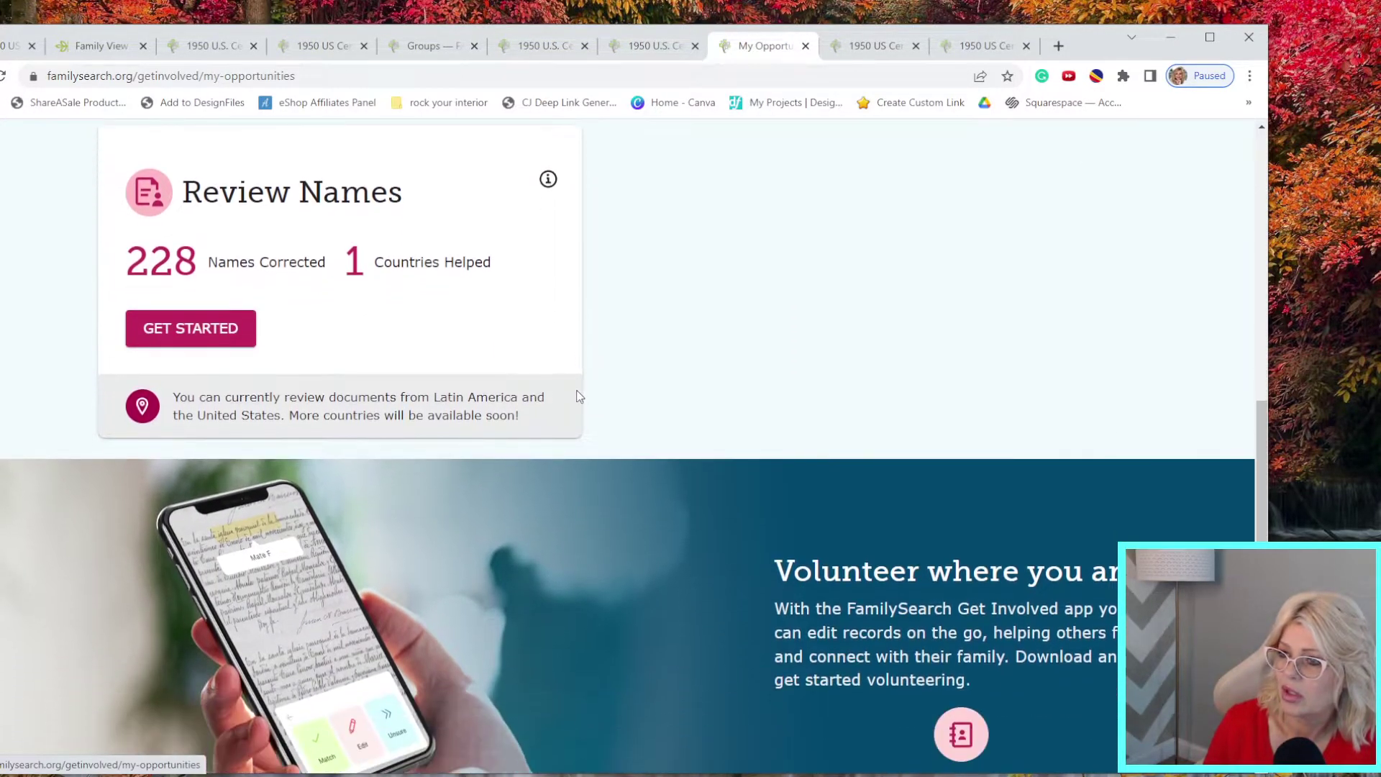
scroll(574, 395, down, 5)
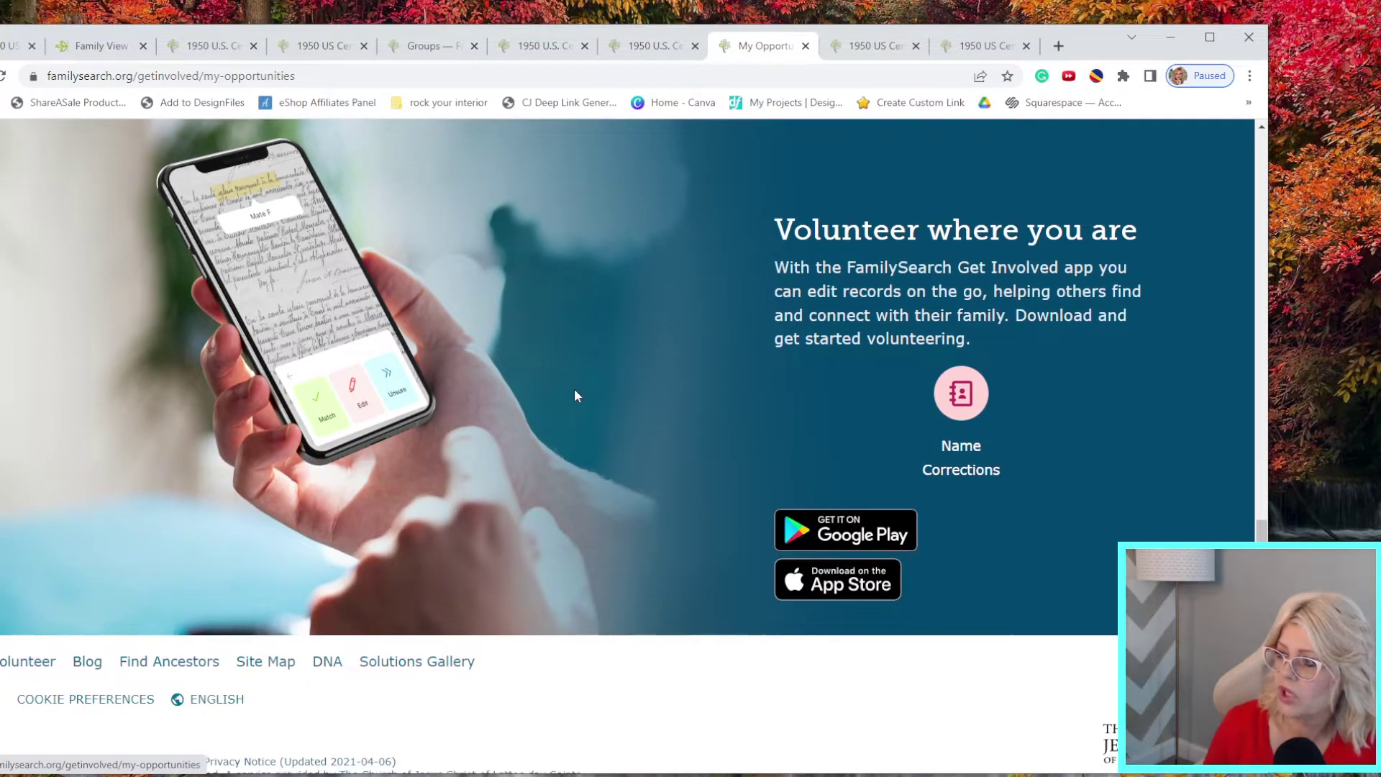
scroll(574, 389, down, 1)
scroll(572, 387, up, 5)
scroll(568, 387, up, 4)
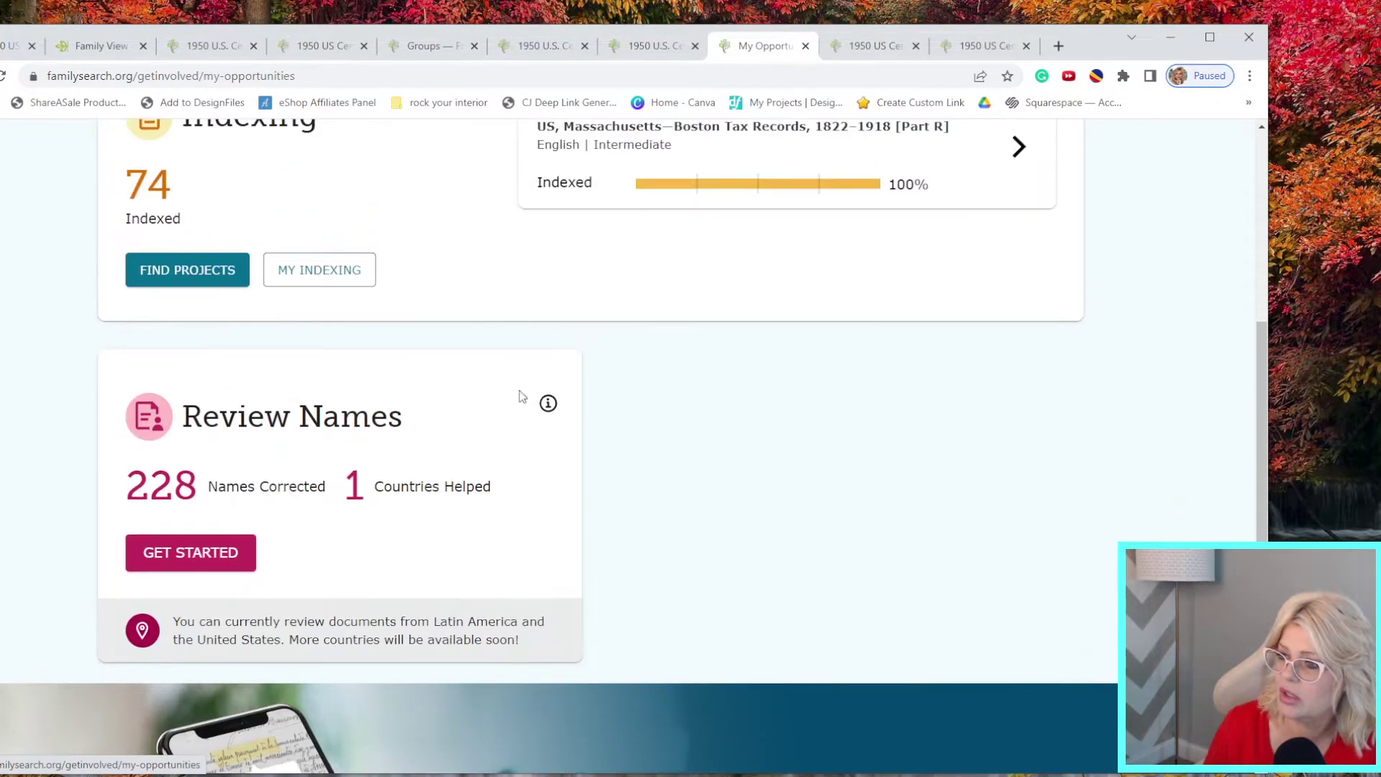
scroll(213, 511, up, 4)
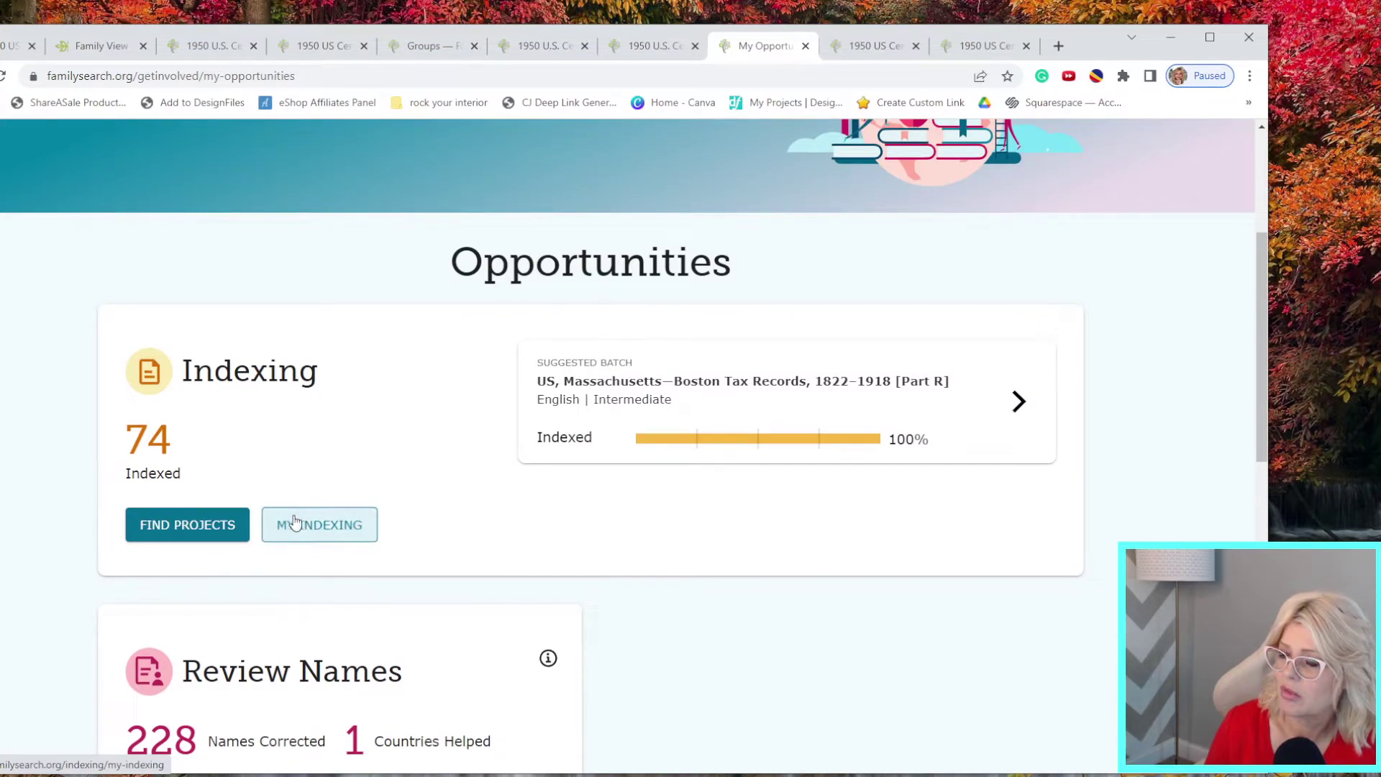
scroll(401, 499, up, 4)
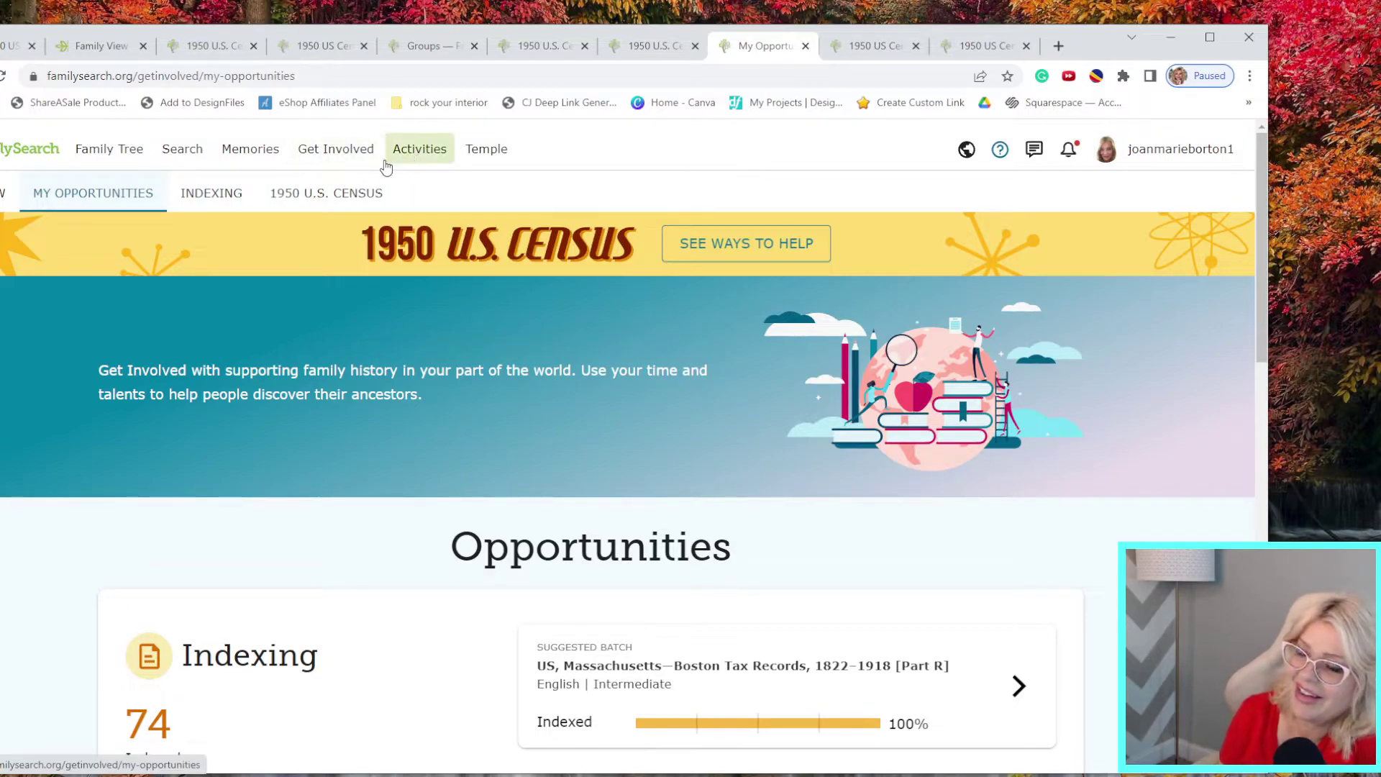
Go back to the 1950 U.S. Census project, view the personal contributions, and open the Family Groups page from there
click(338, 149)
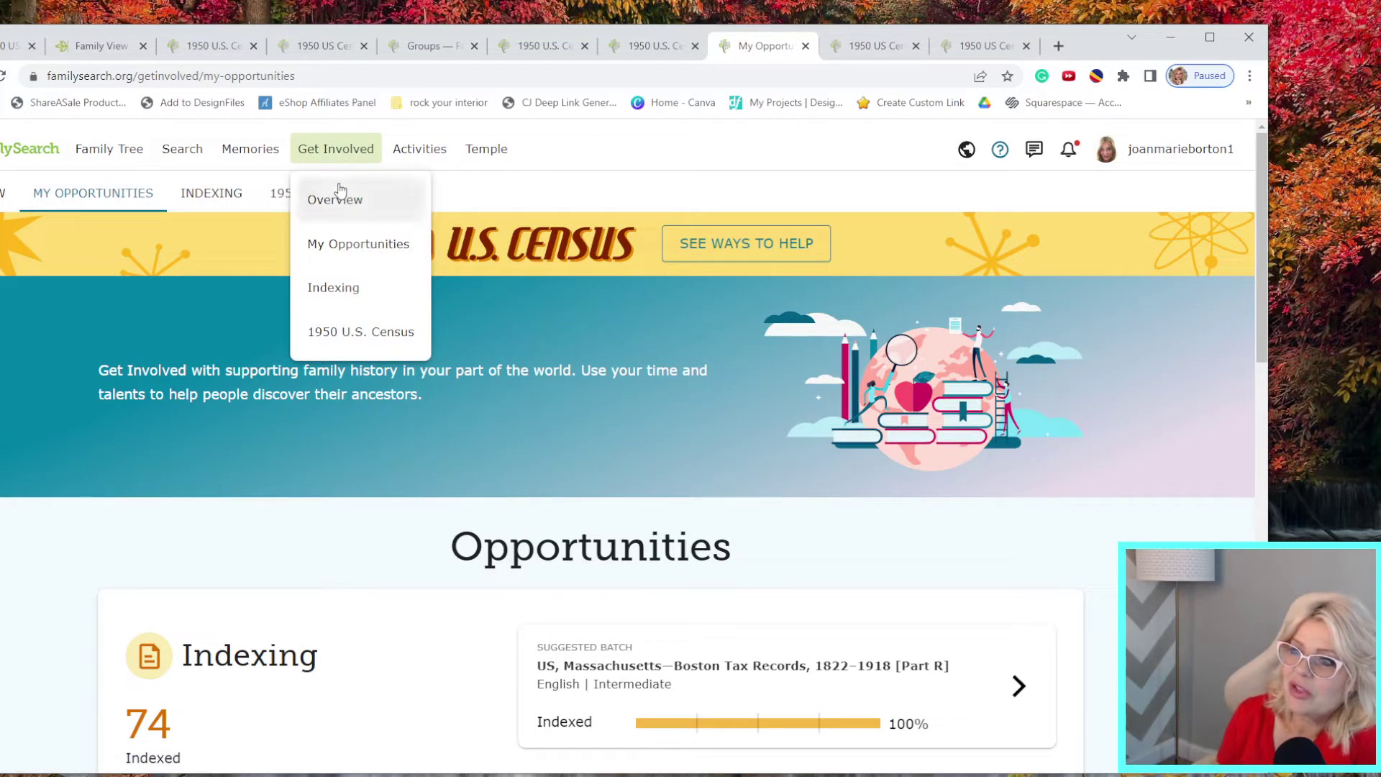
click(351, 331)
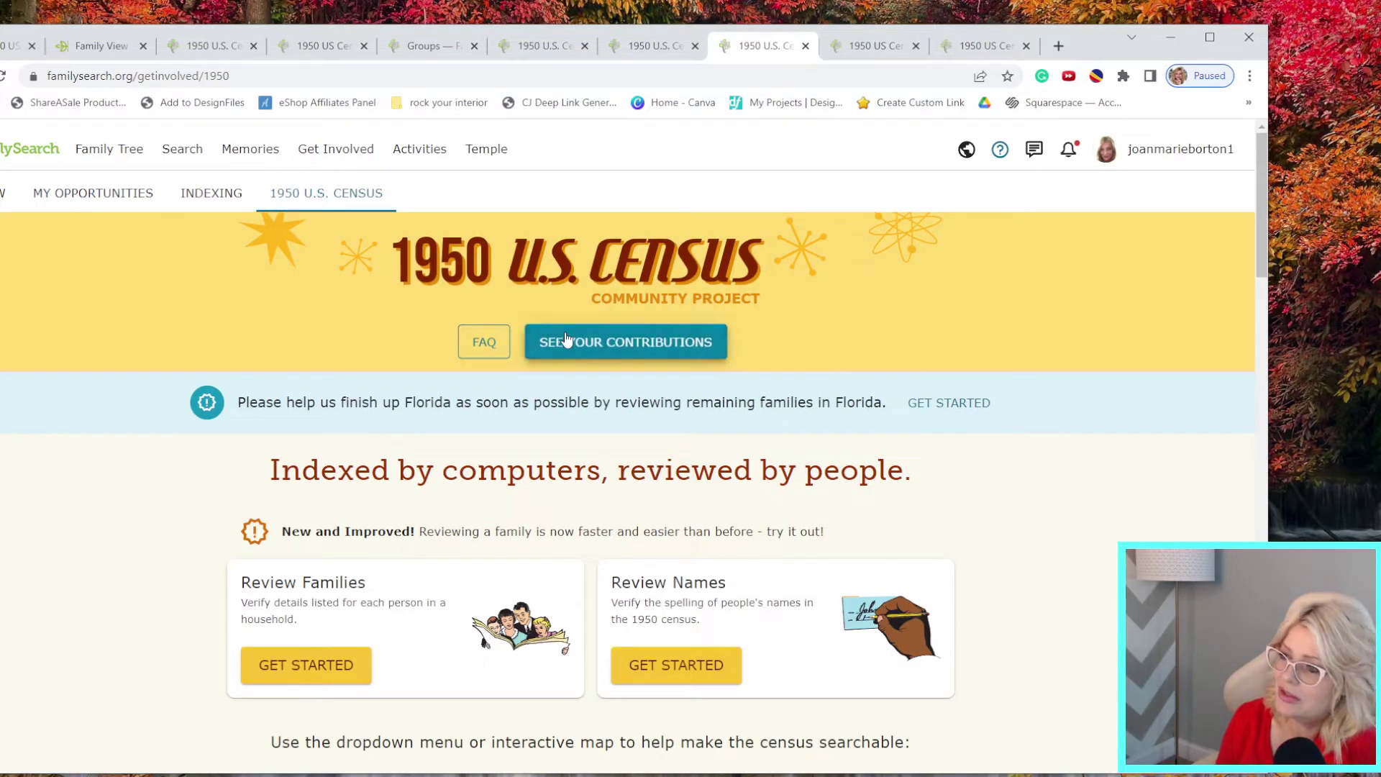
click(627, 349)
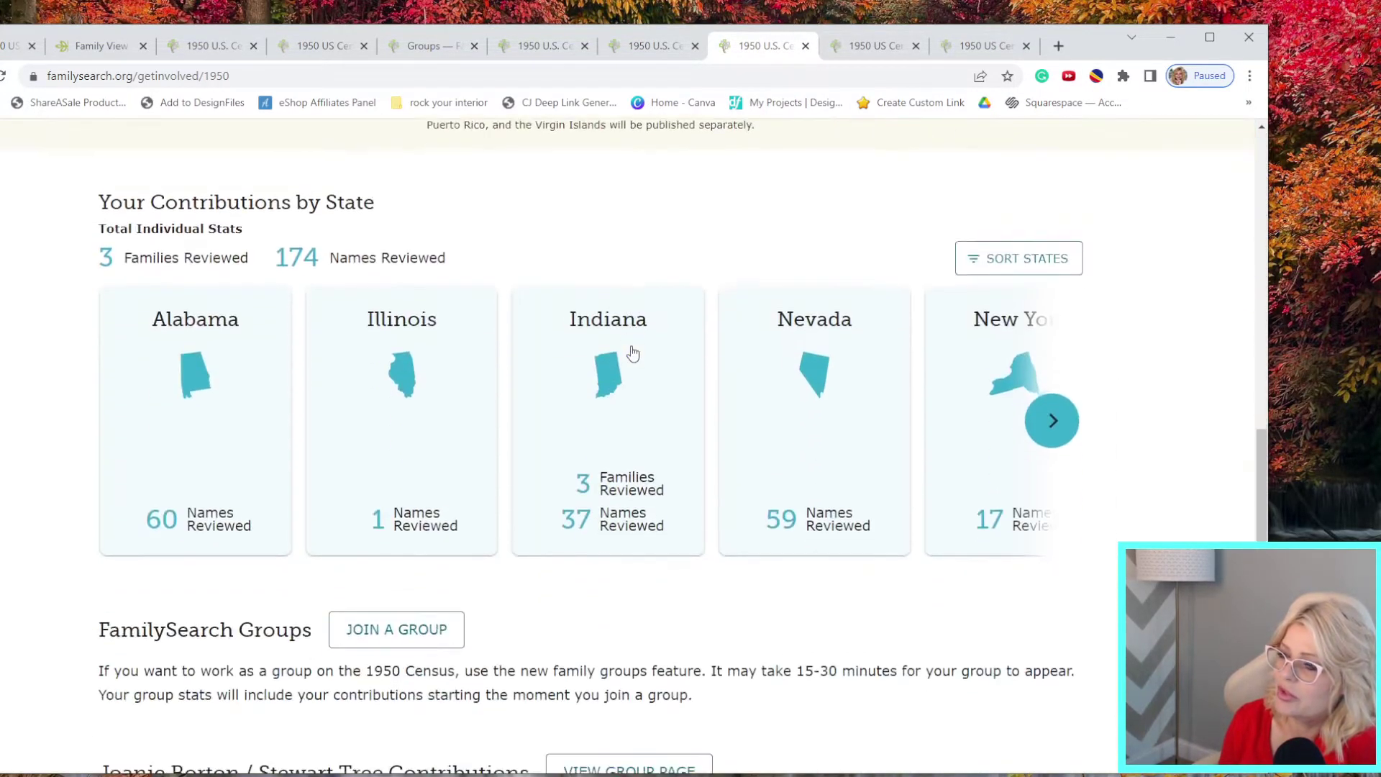
click(442, 572)
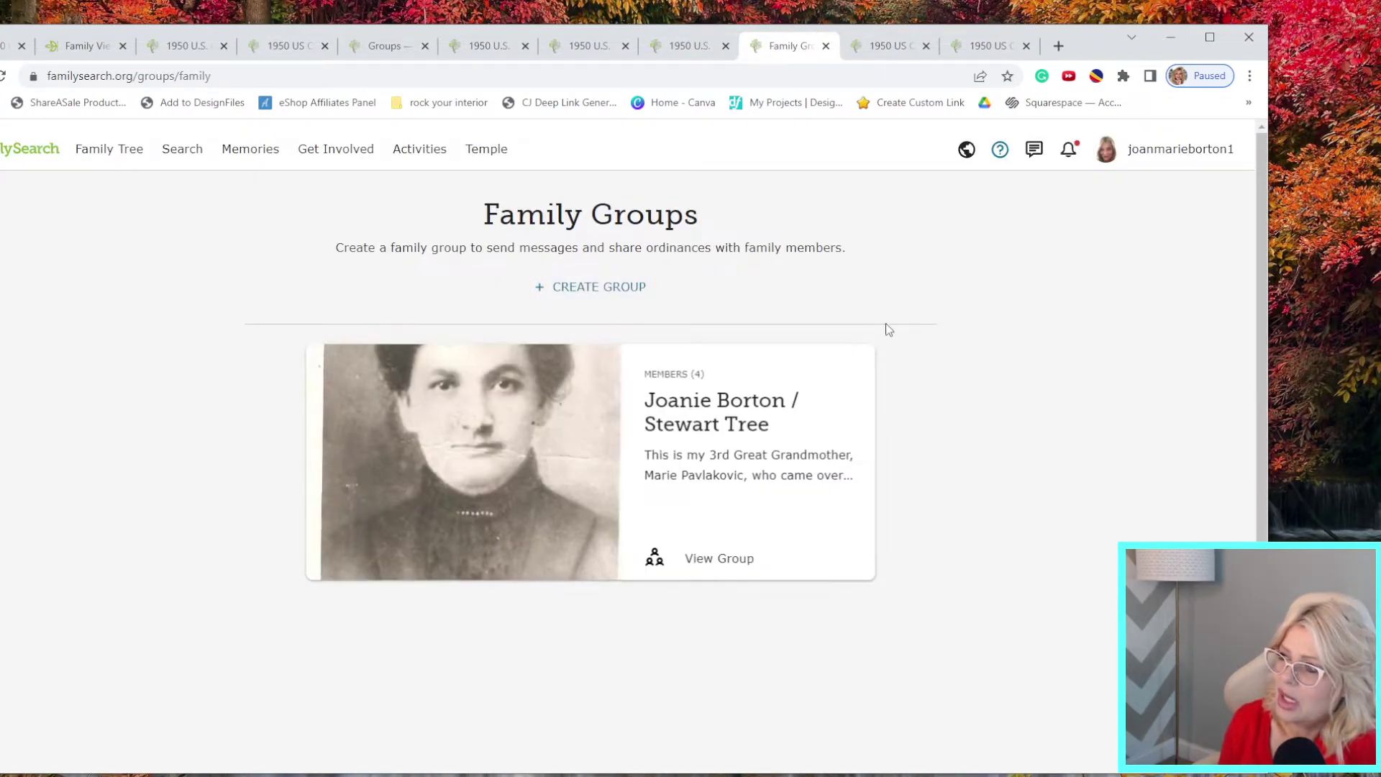
Examine the new family group form's name, description, rules and census collaboration options, and cancel without creating a group
click(641, 298)
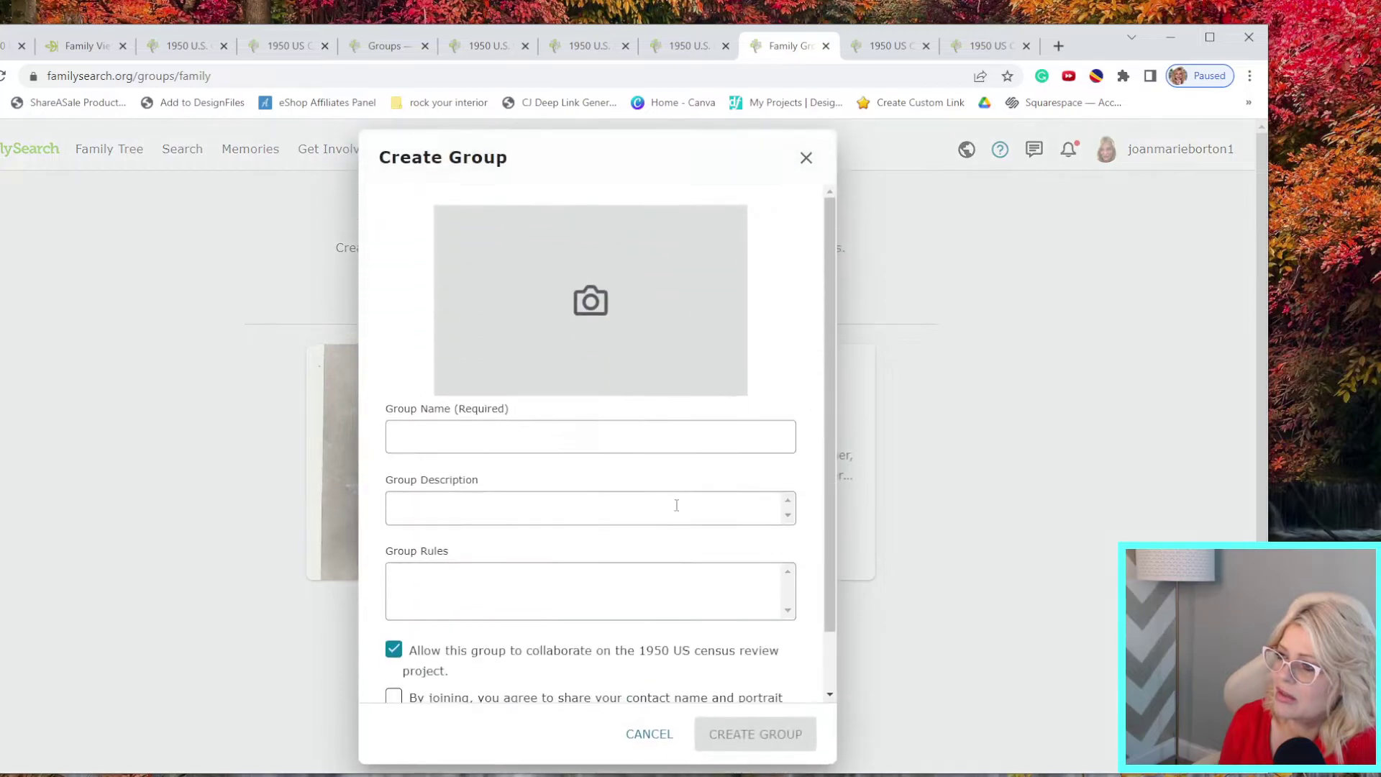
click(587, 437)
scroll(589, 451, down, 1)
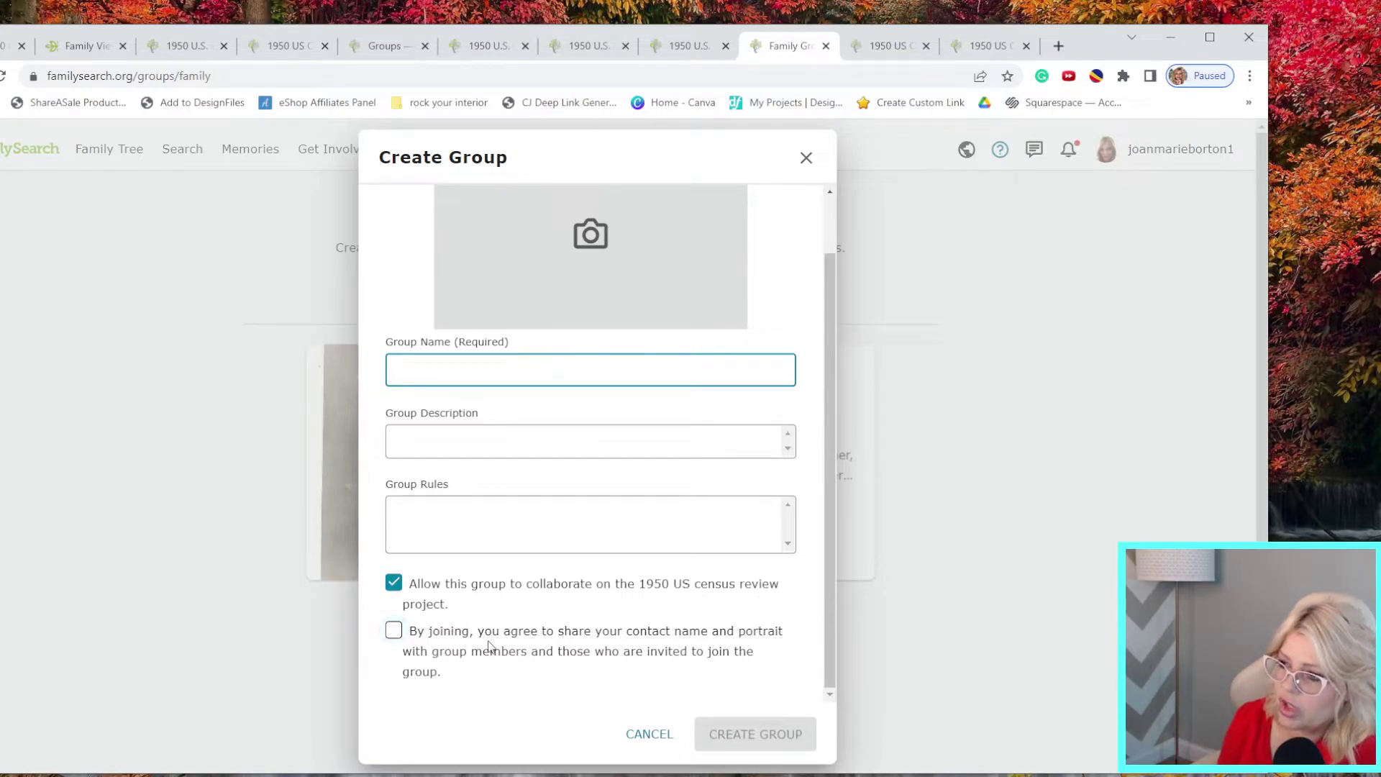
click(650, 734)
View the existing family group's information and member list, look through its editable group details, and close them without changes
click(721, 567)
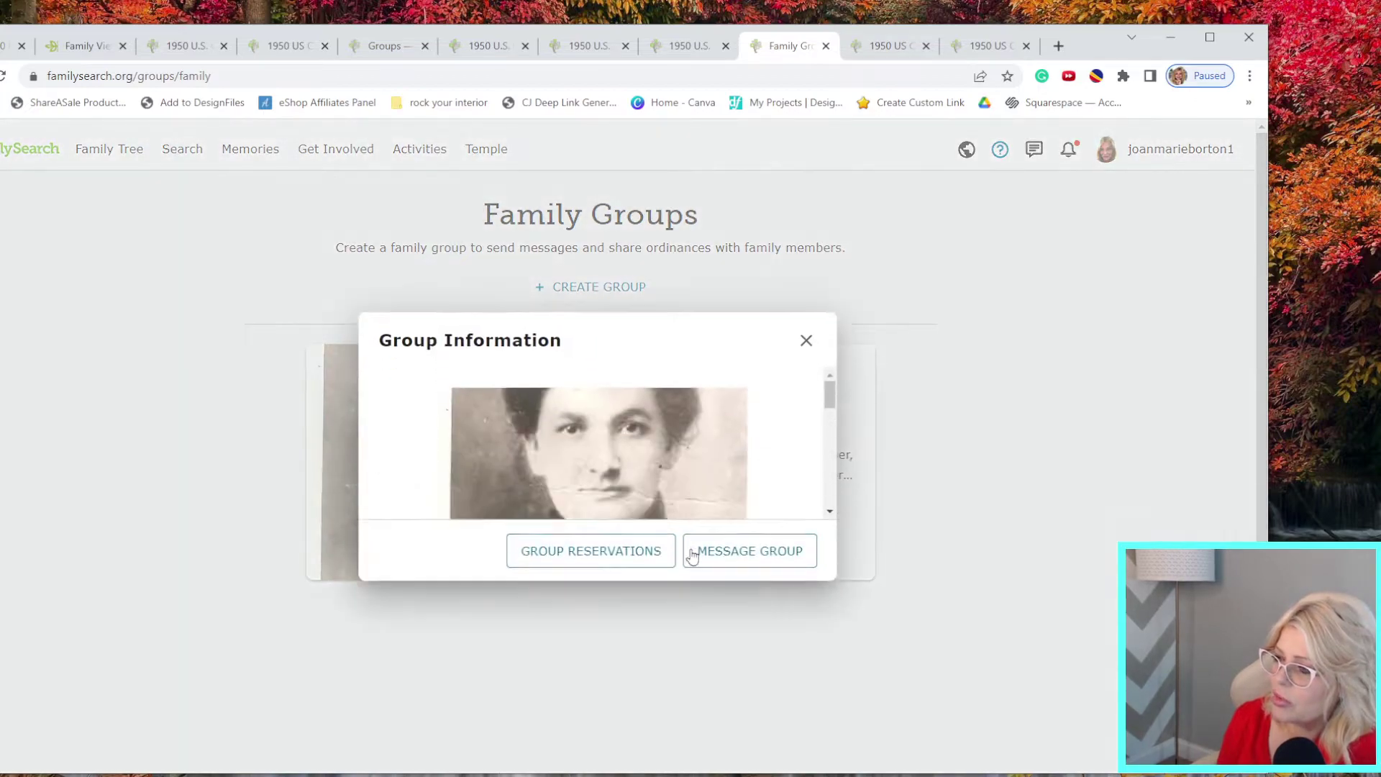
scroll(665, 610, down, 3)
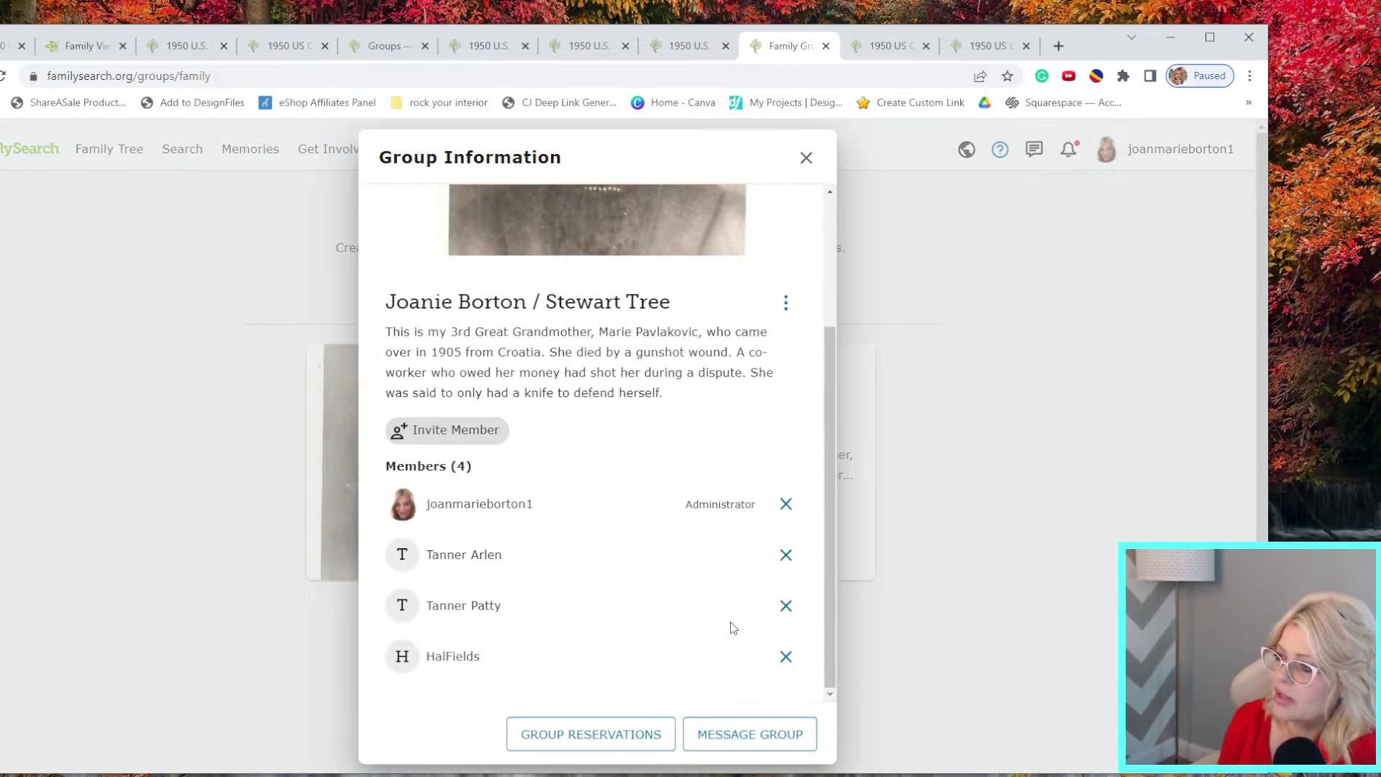
click(786, 303)
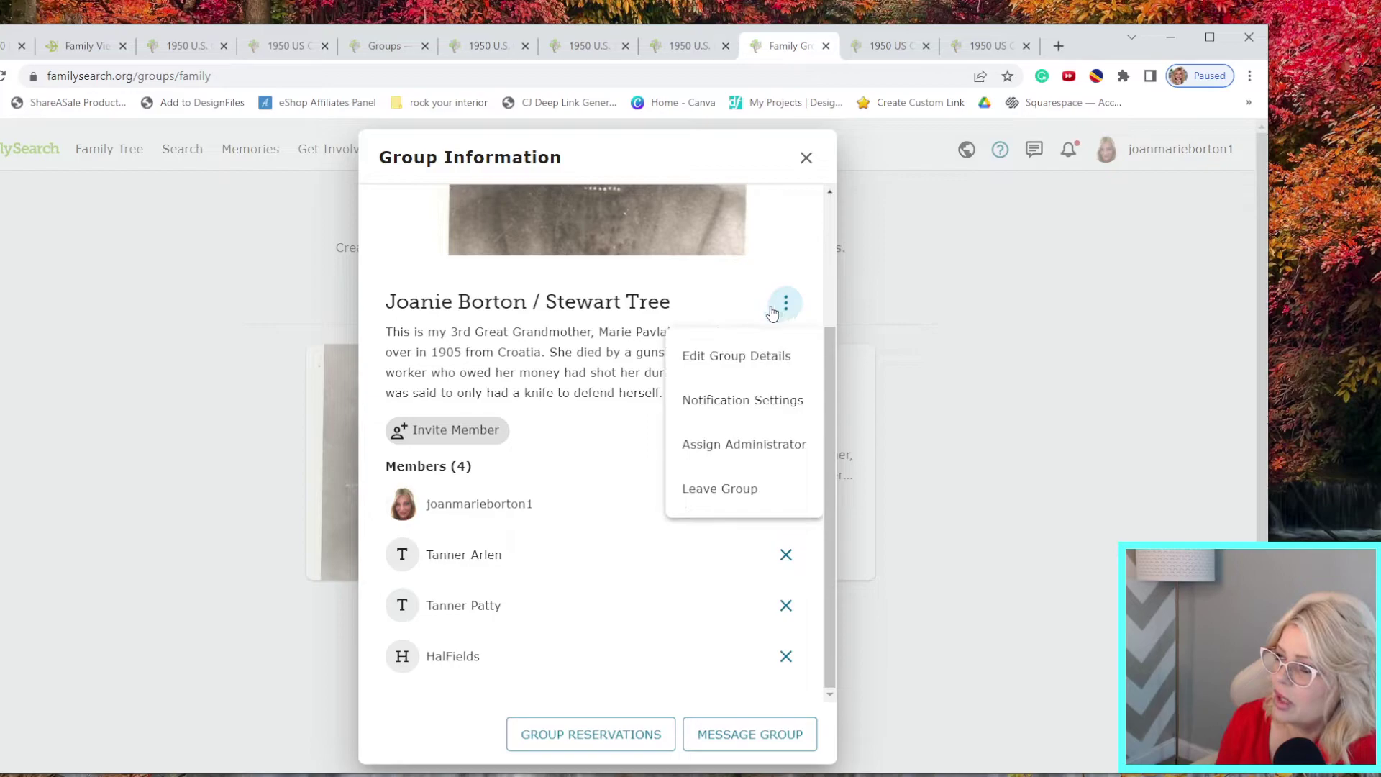
click(752, 357)
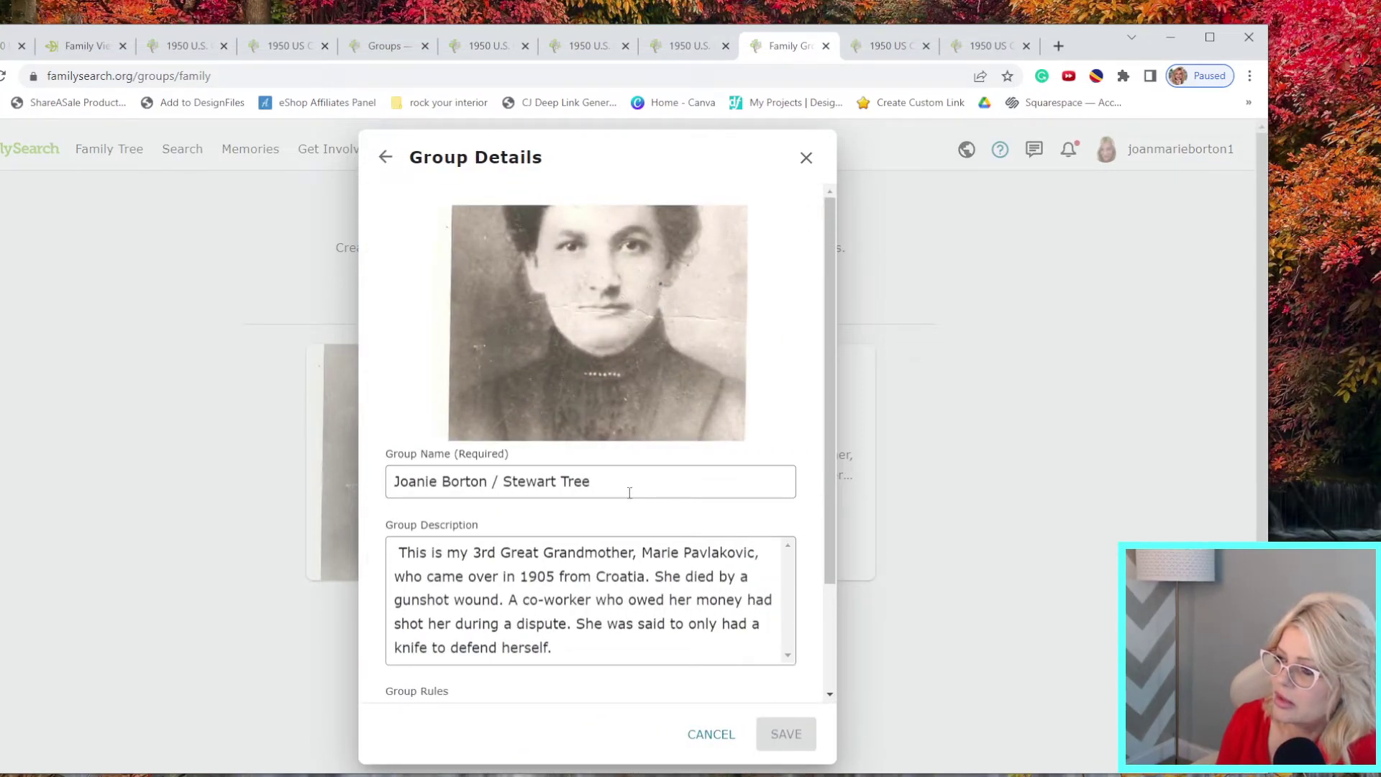
scroll(629, 494, down, 2)
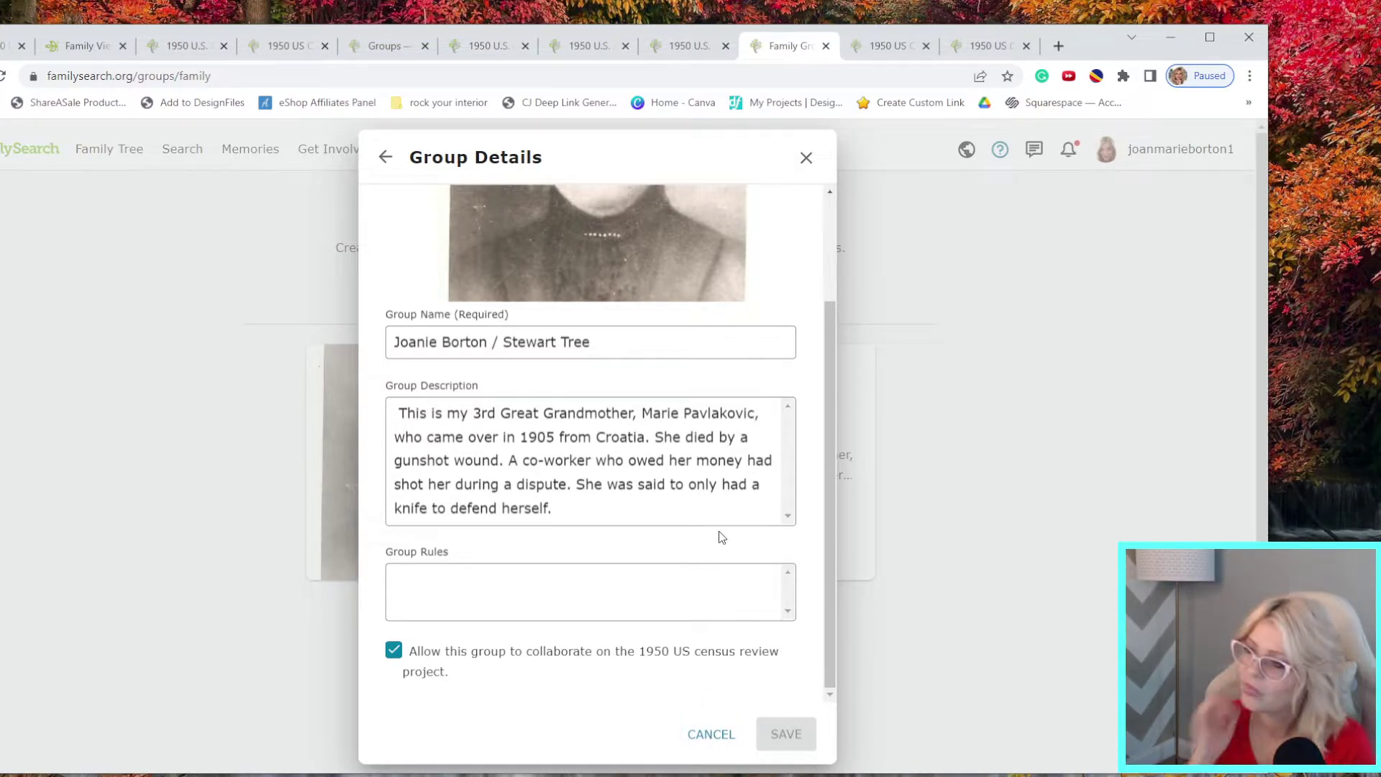
click(806, 158)
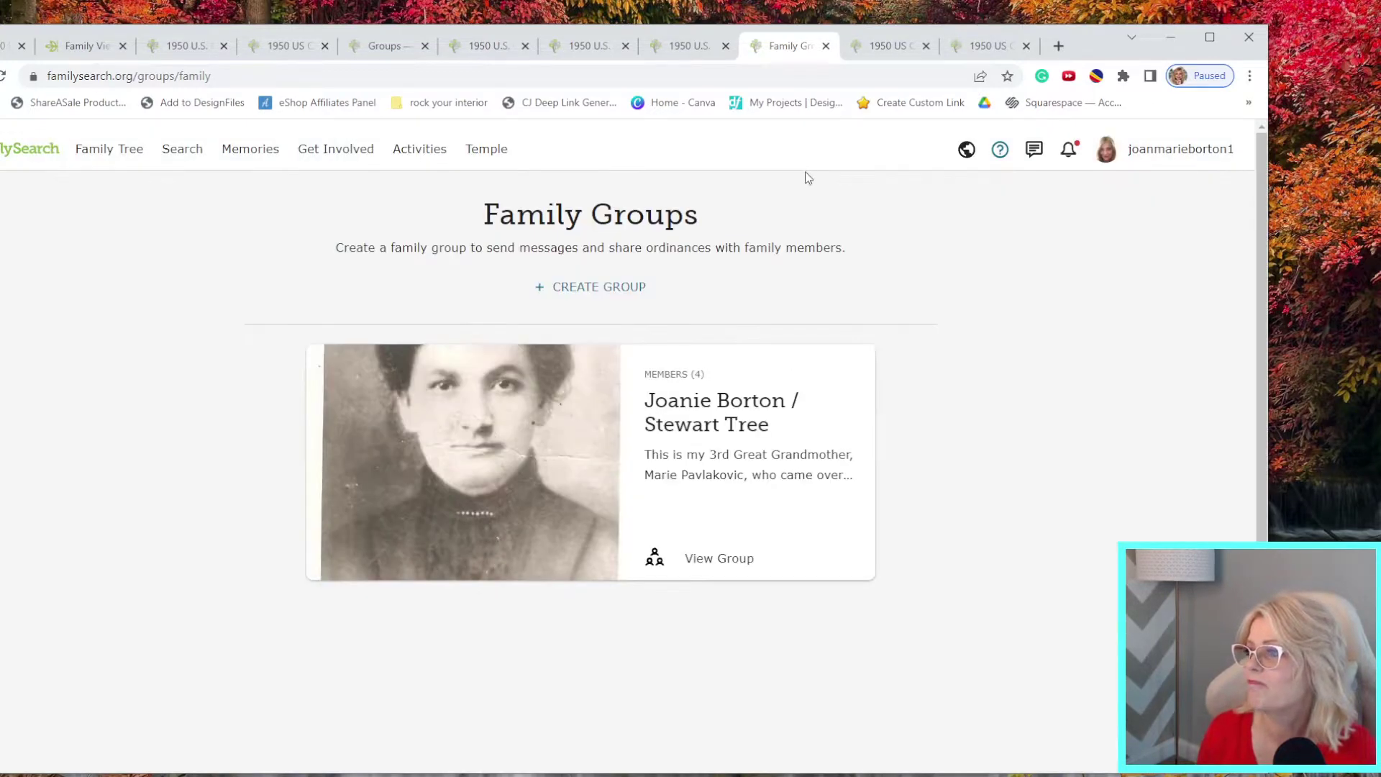
Start a new family group and name it "Joyous Genealogist"
click(628, 287)
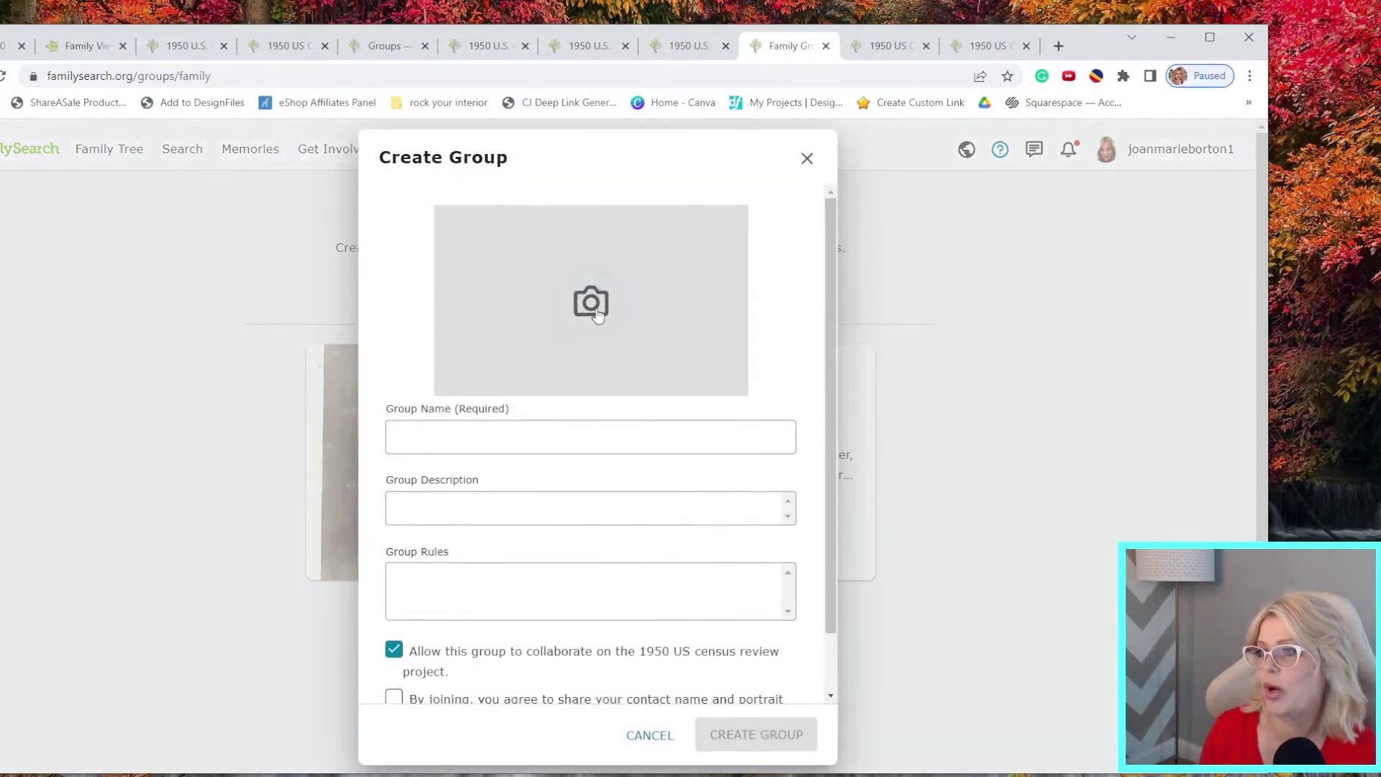
click(506, 430)
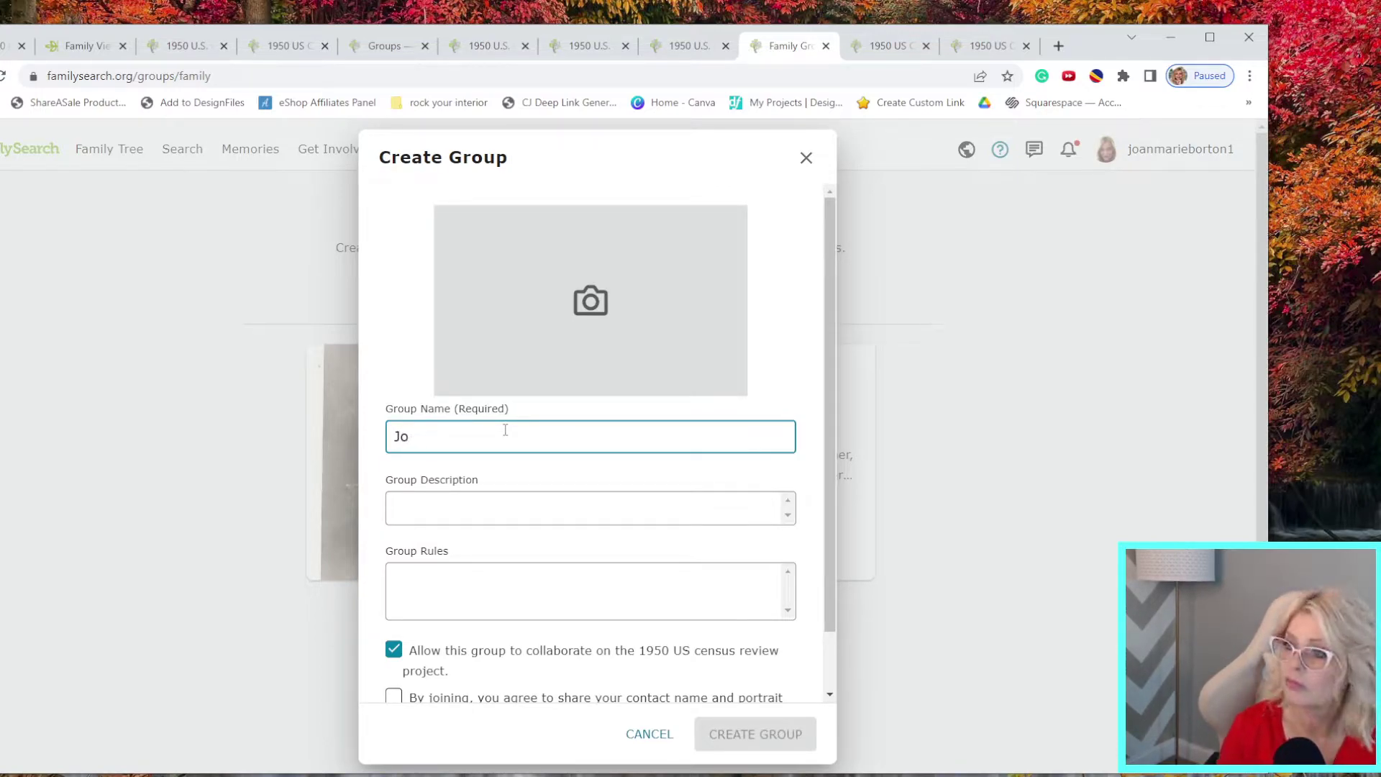
text(Joyous Genealogist)
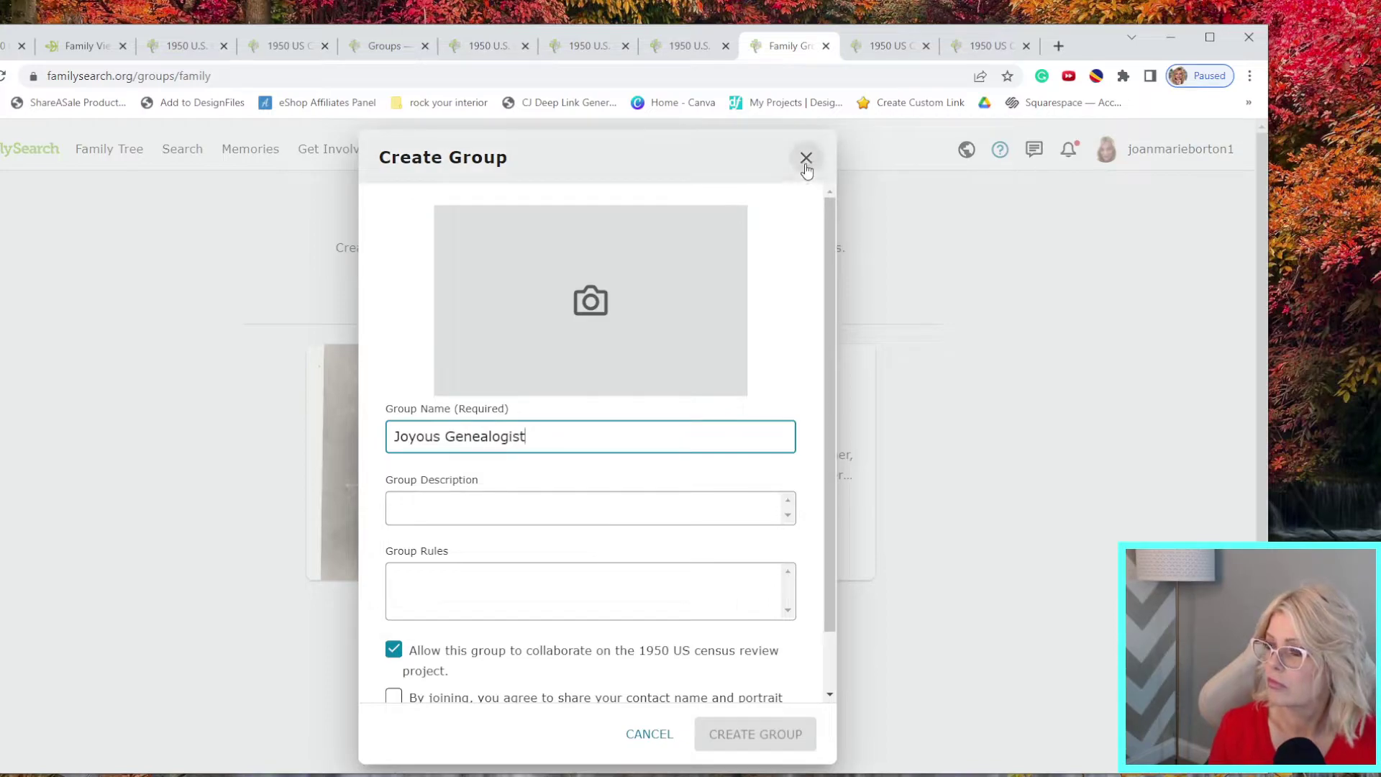
Enter "1950 Census Review" as the new group's description
click(453, 515)
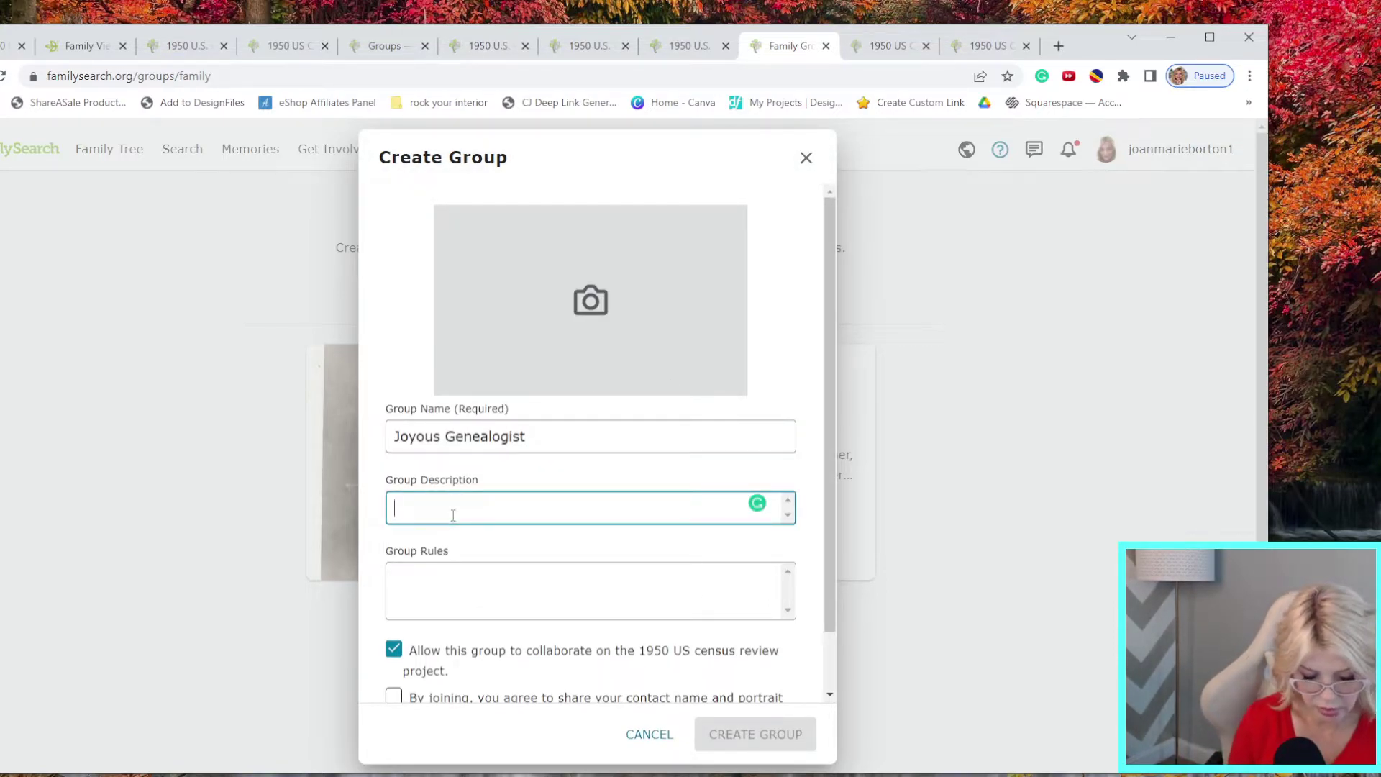
text(9)
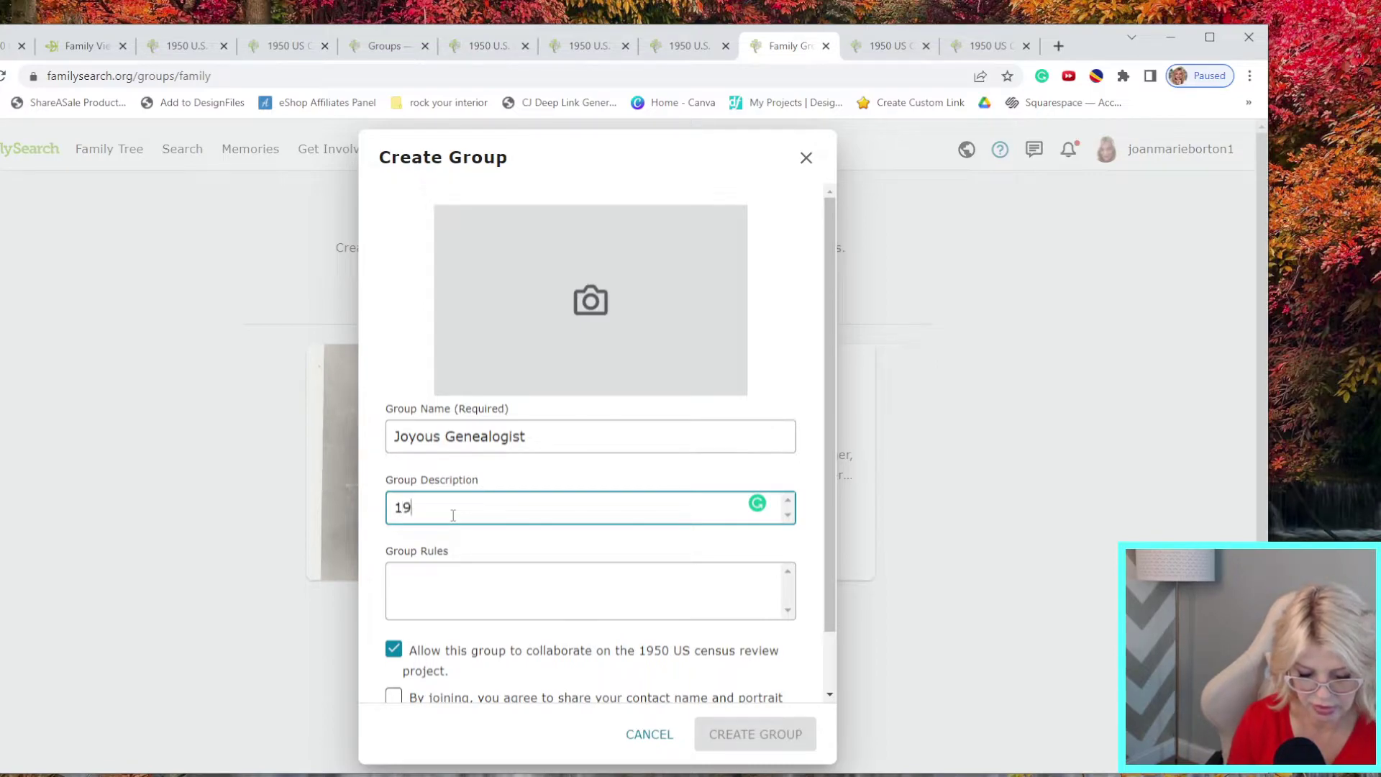
text(50)
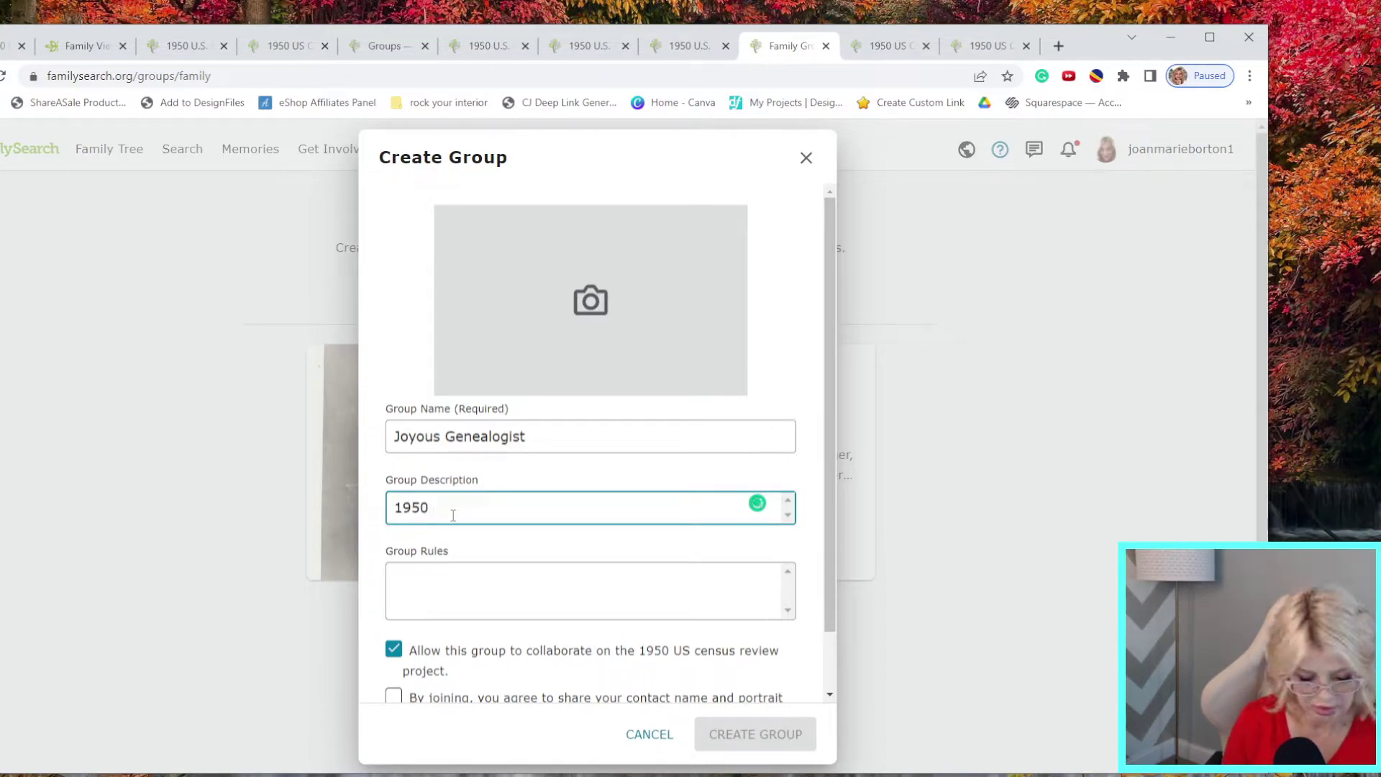
text( Census)
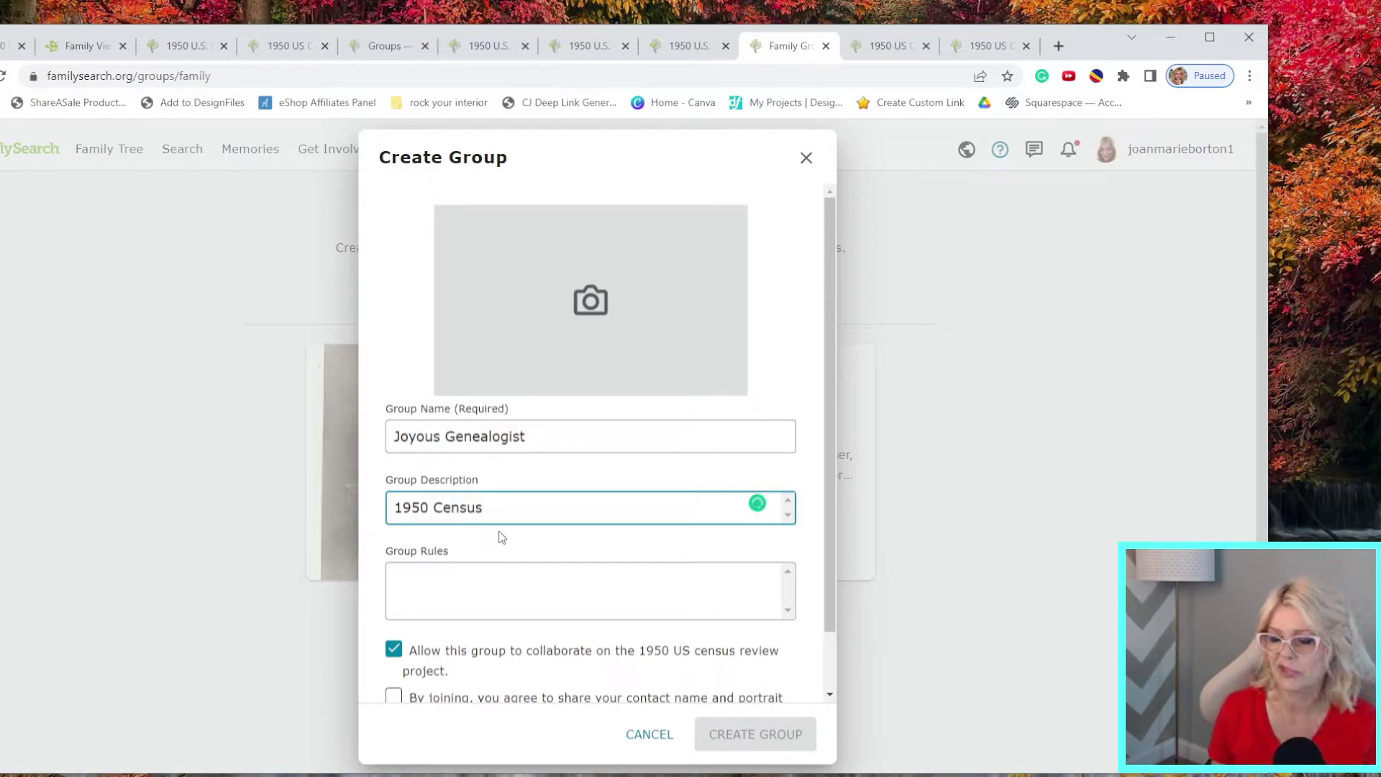
text( FAmily)
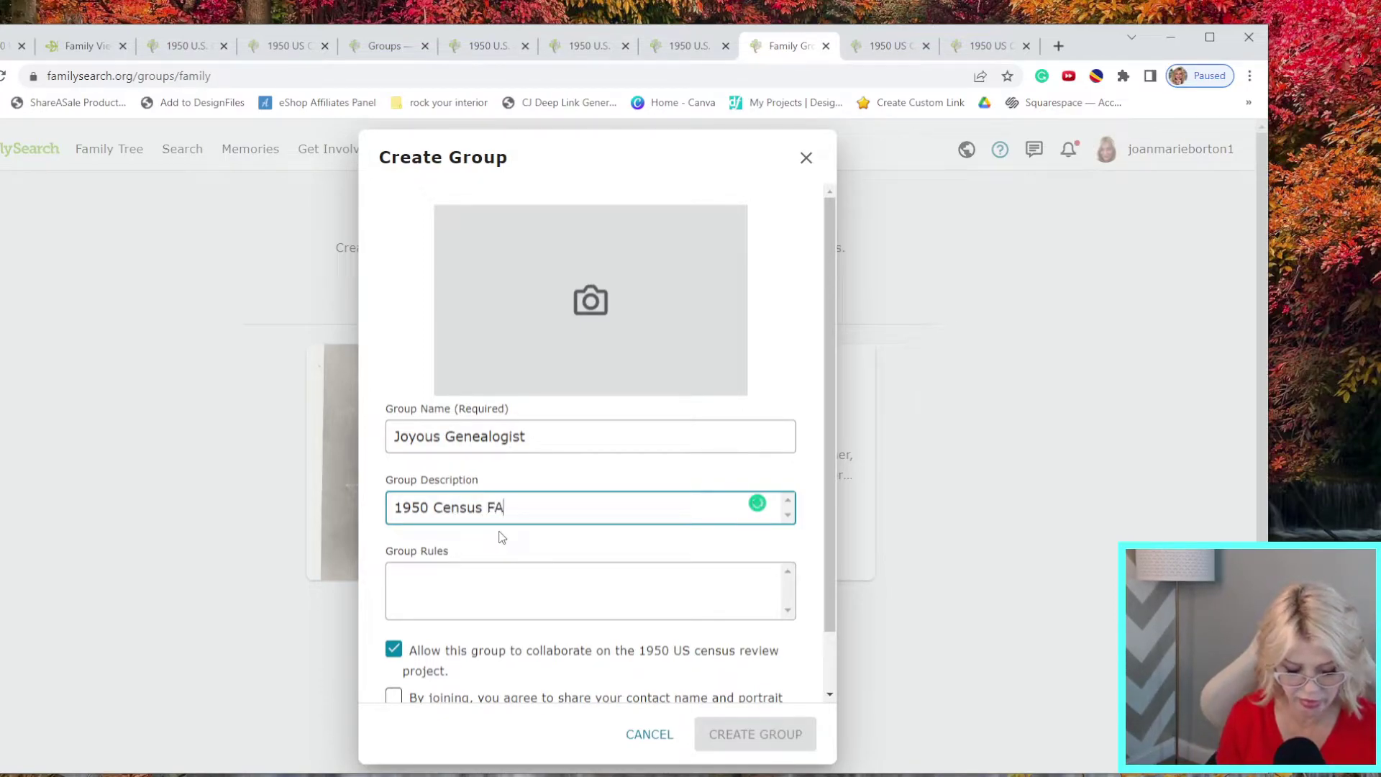
key(BackSpace)
key(BackSpace)
key(BackSpace)
key(BackSpace)
key(BackSpace)
key(BackSpace)
key(BackSpace)
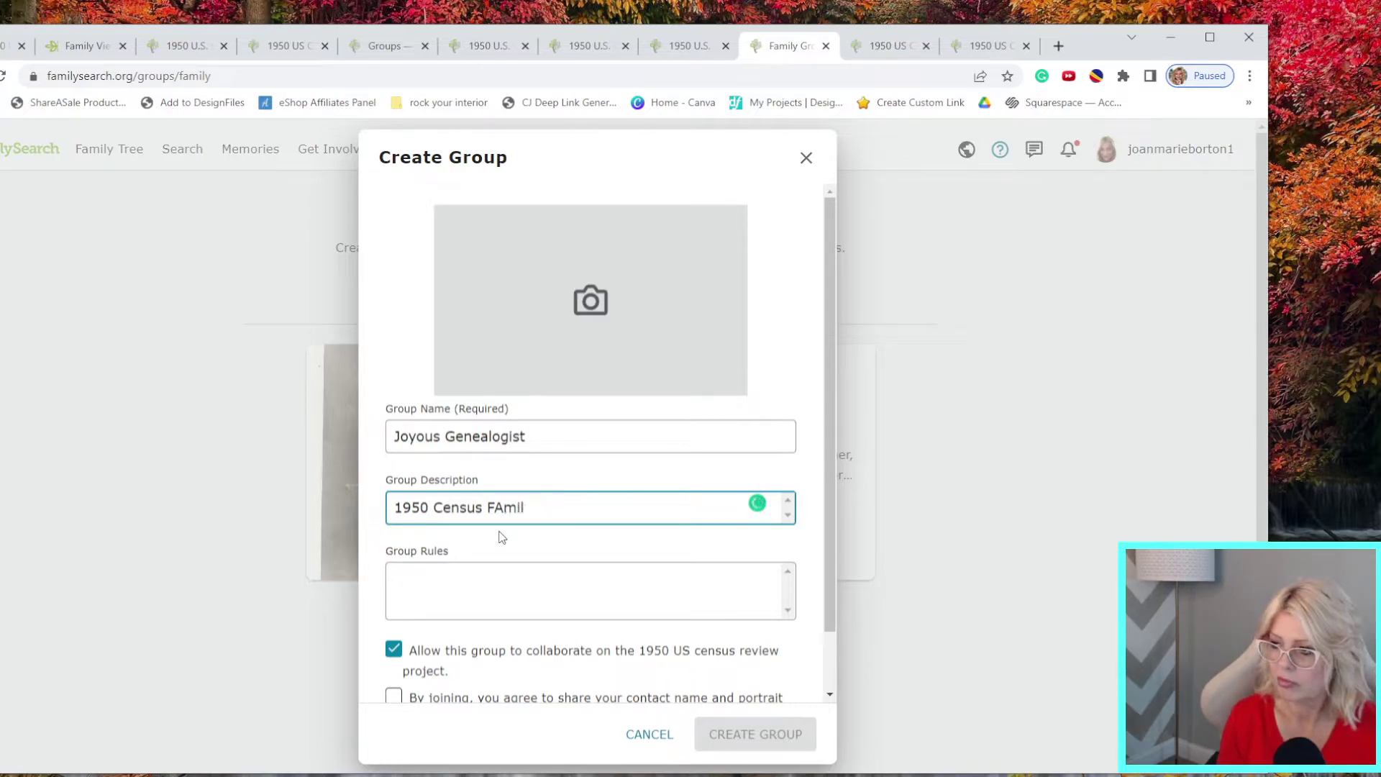
text(Revien)
key(BackSpace)
text(w)
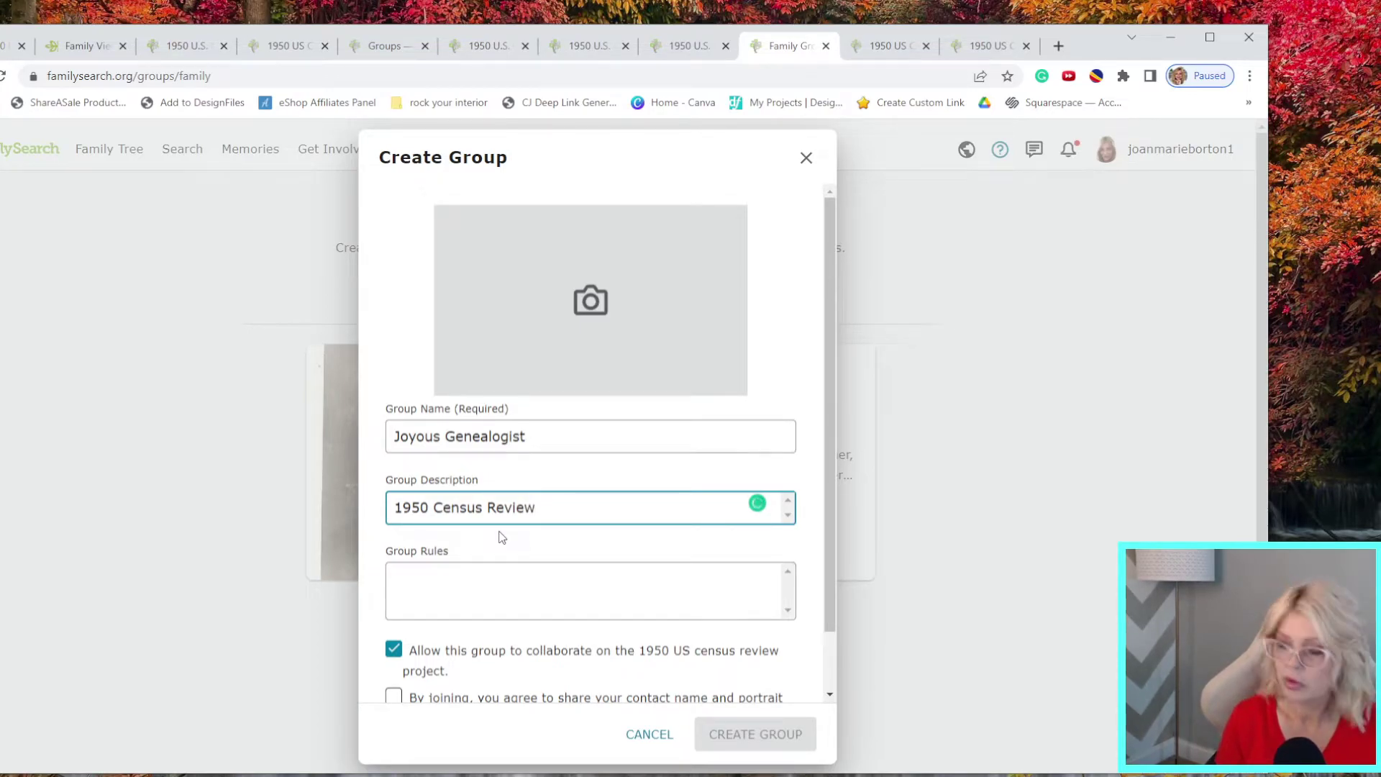
Leave the group rules empty, agree to share the contact name and portrait, and try to add a group photo
click(468, 589)
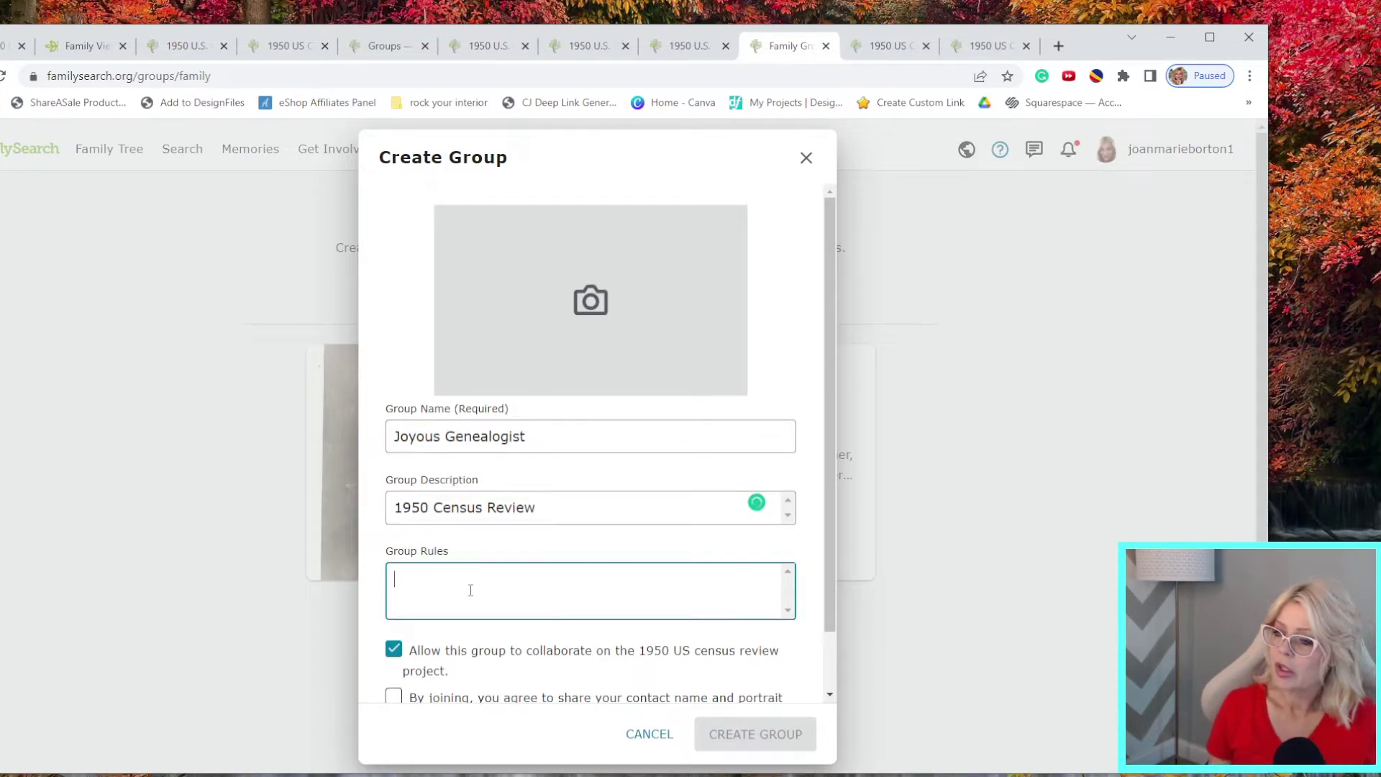
scroll(469, 590, down, 1)
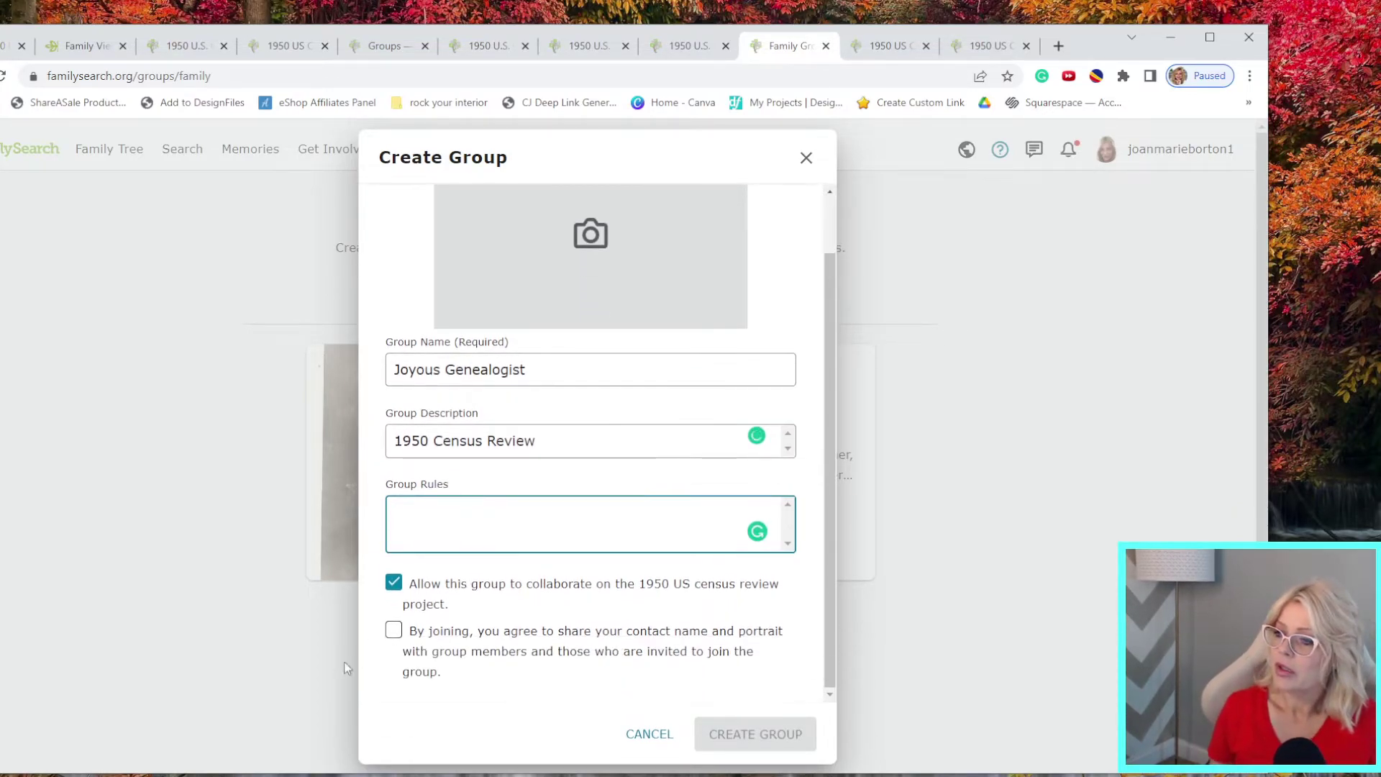
click(394, 631)
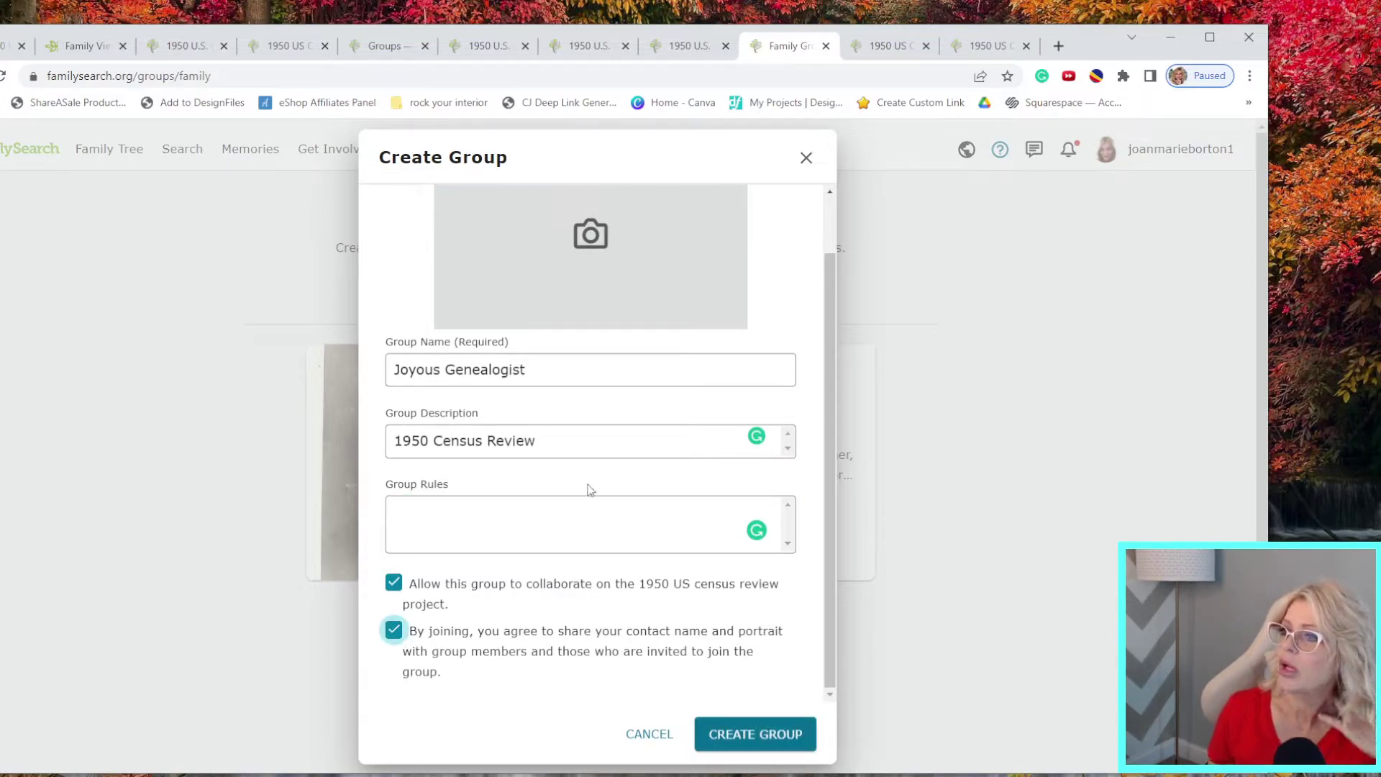
click(591, 239)
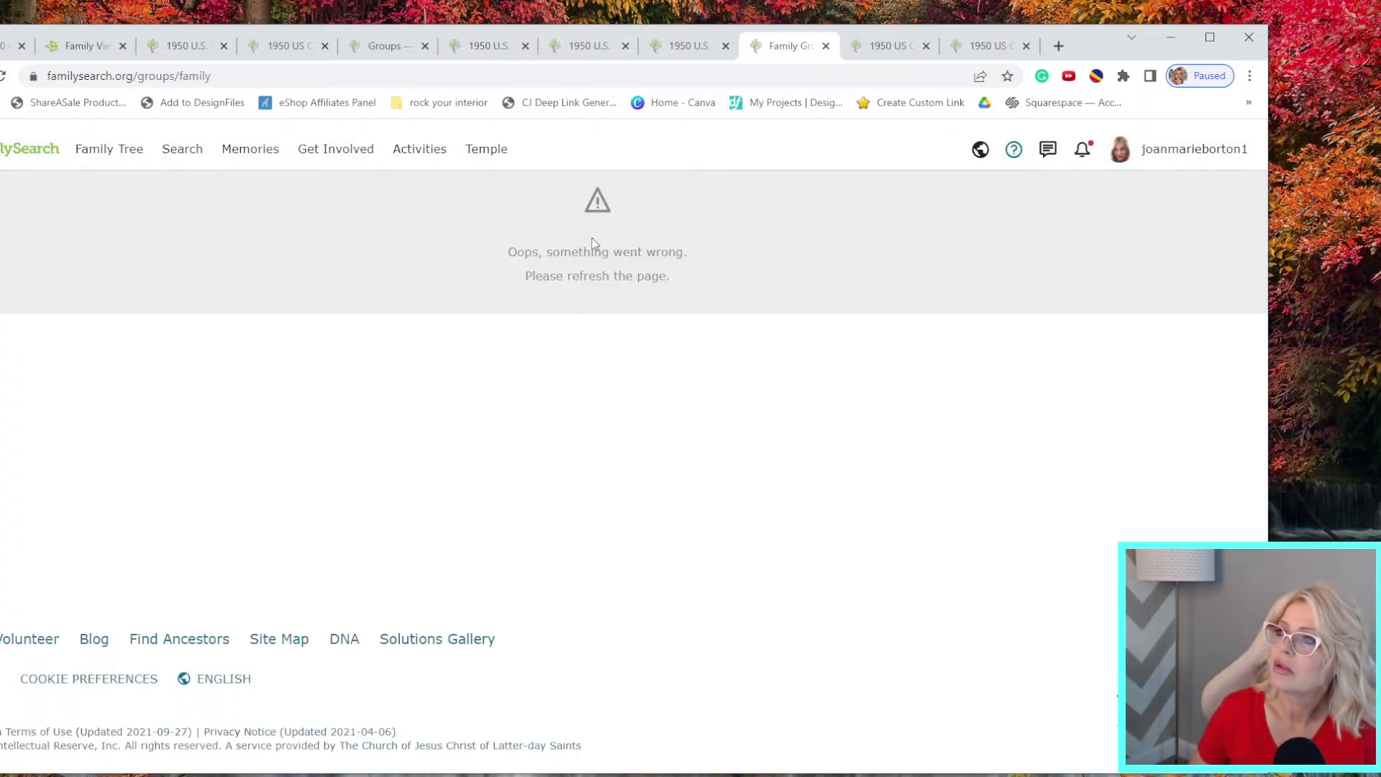
Check the 1950 census contributions page, return to the Family Groups page and reload it
click(697, 51)
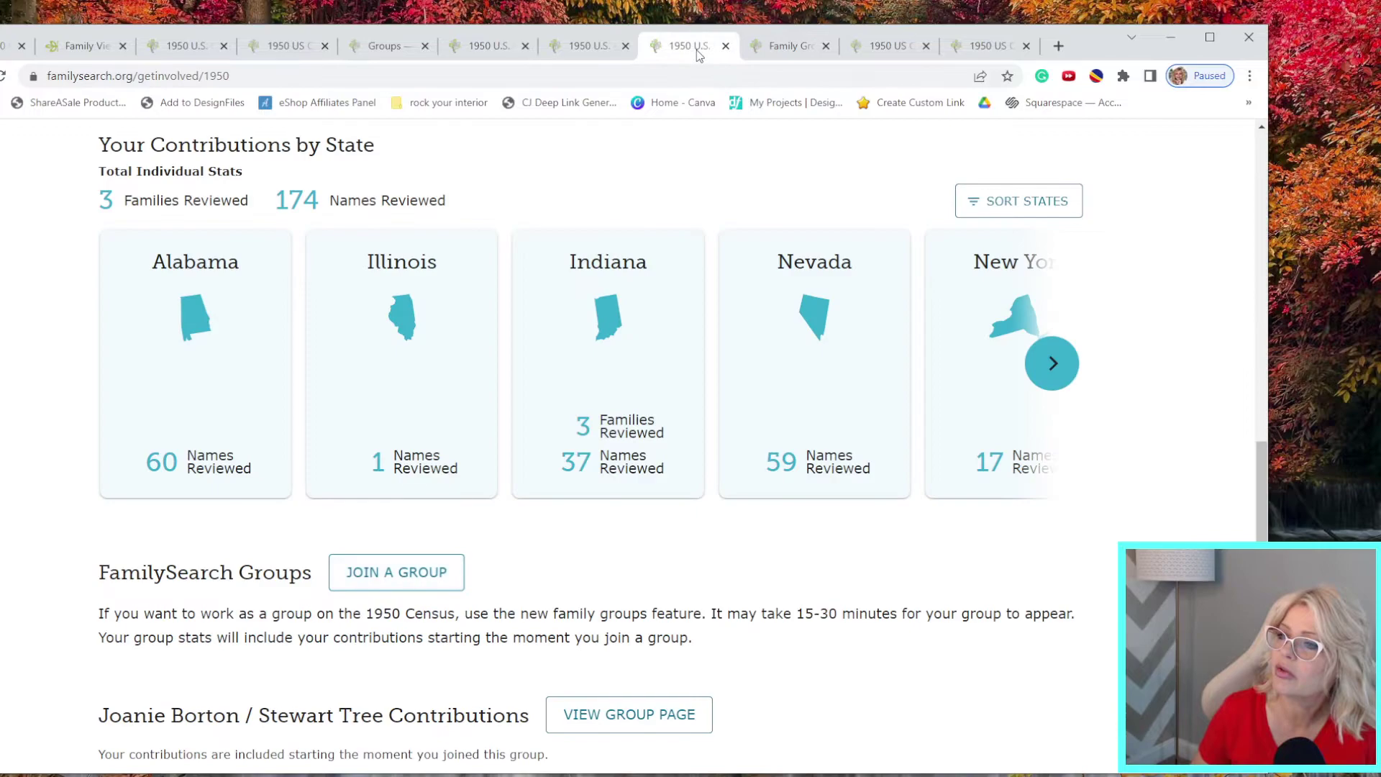
click(785, 46)
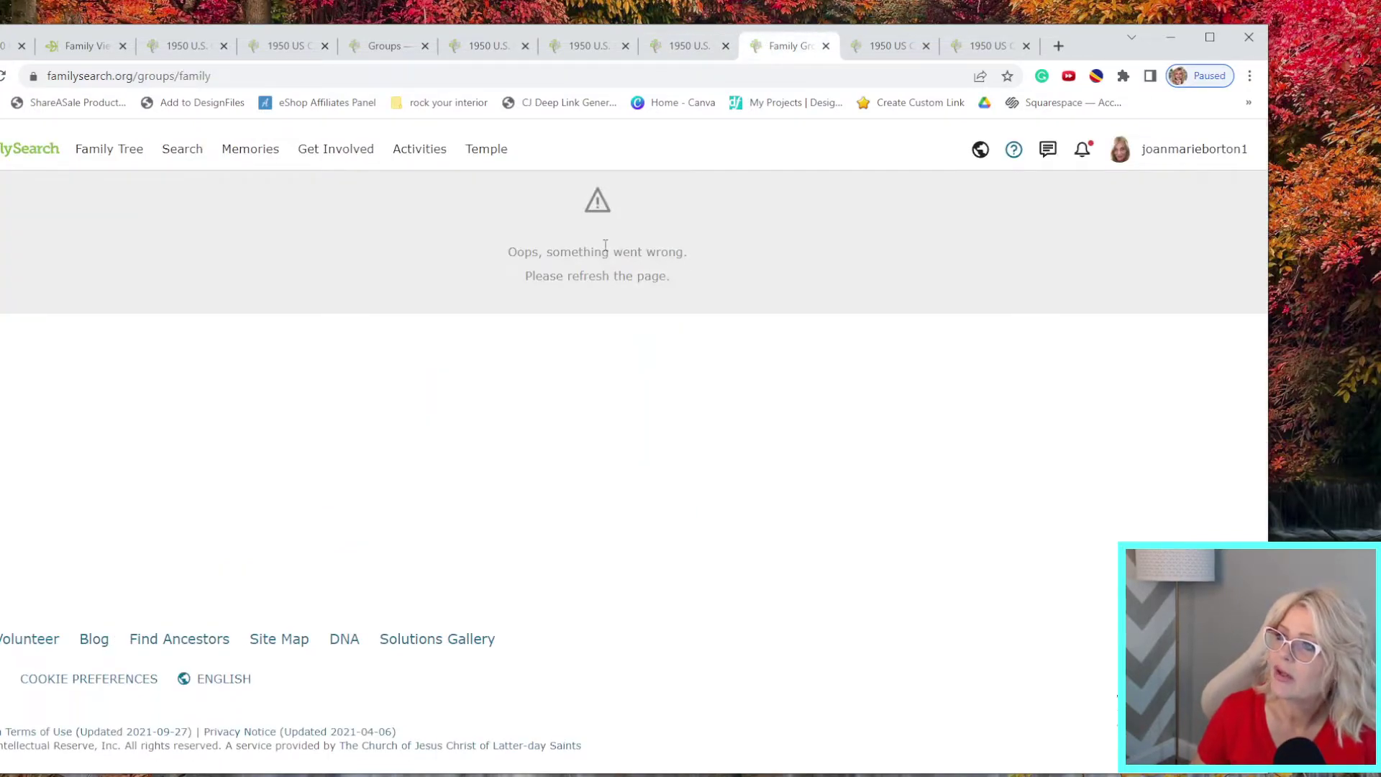
click(4, 75)
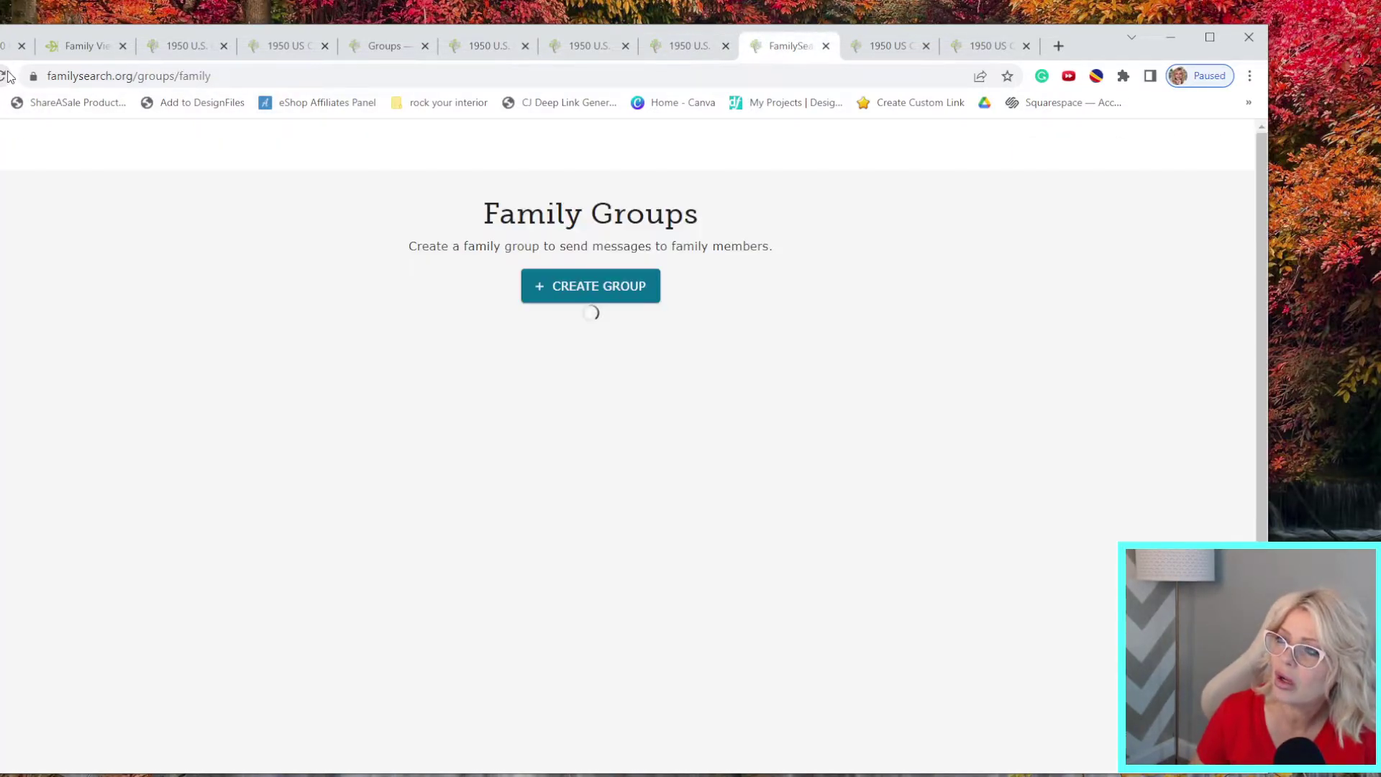
Open a blank group creation form again and enter "Joyous Genealogist" as the group name
click(633, 287)
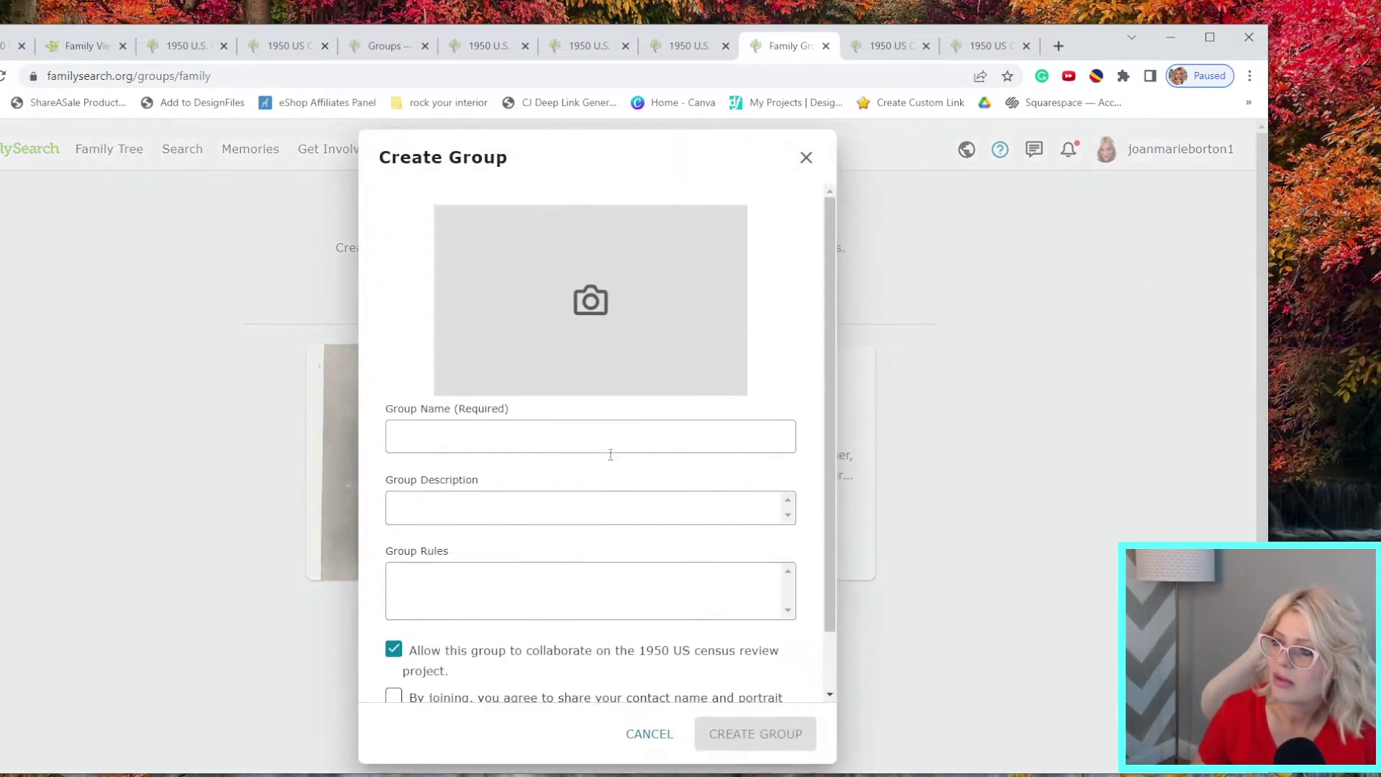
click(531, 428)
text(JOuyour)
key(BackSpace)
key(BackSpace)
key(BackSpace)
key(BackSpace)
key(BackSpace)
key(BackSpace)
text(o)
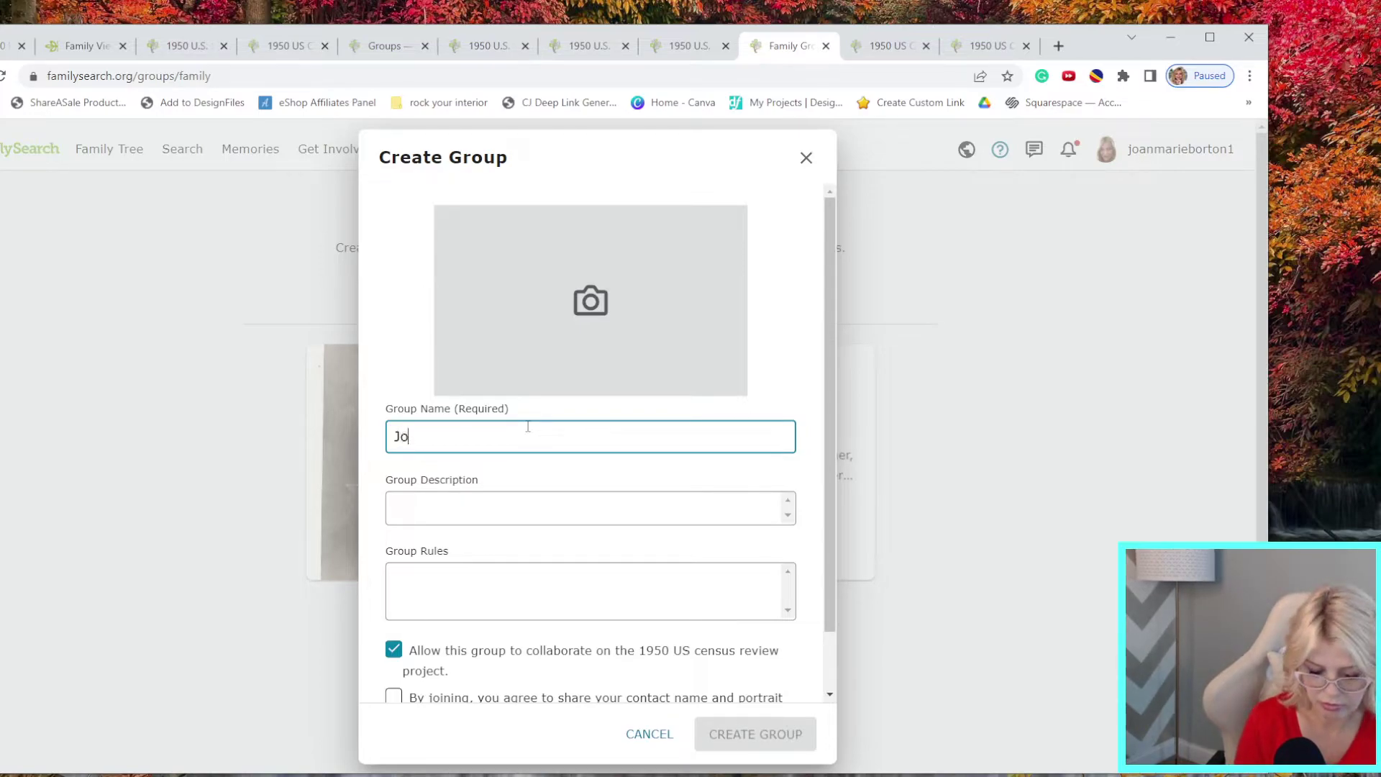
text(yous Geneao)
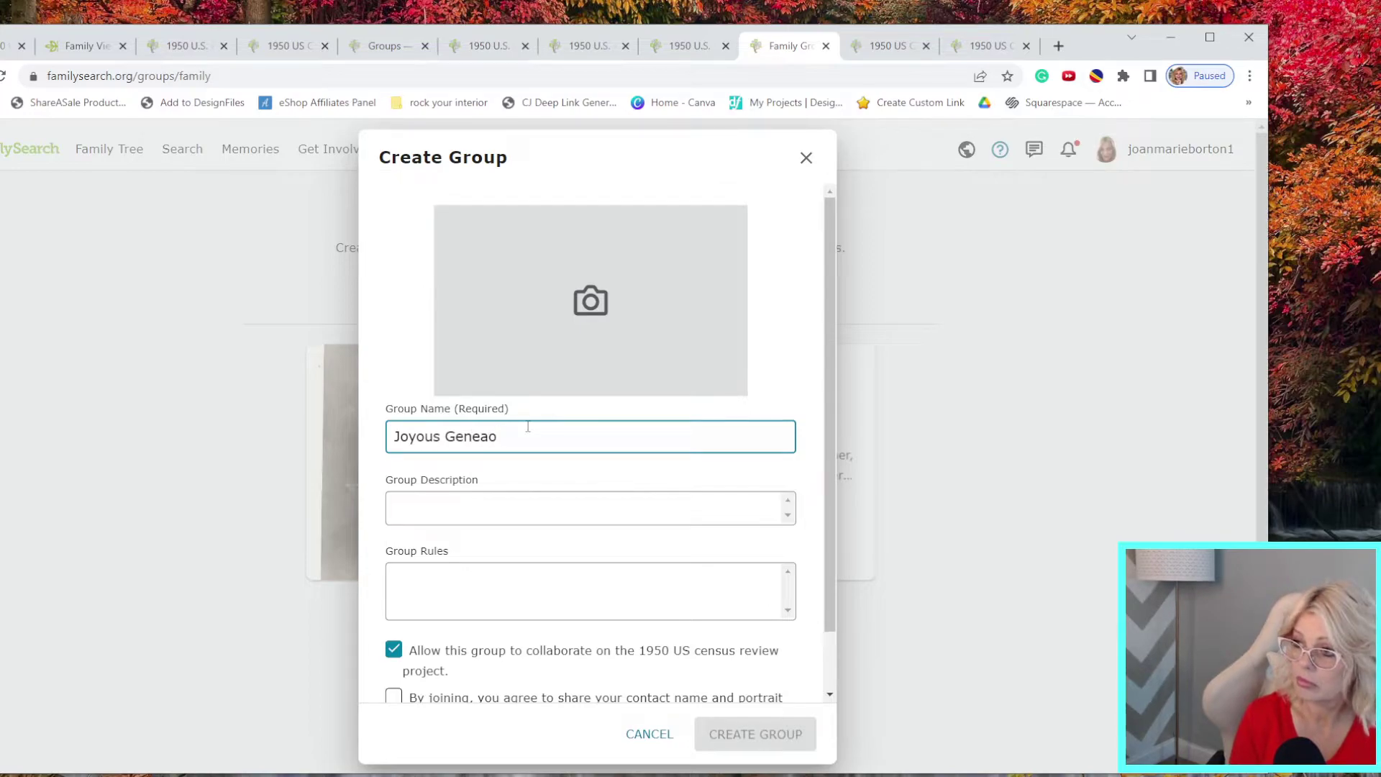
key(BackSpace)
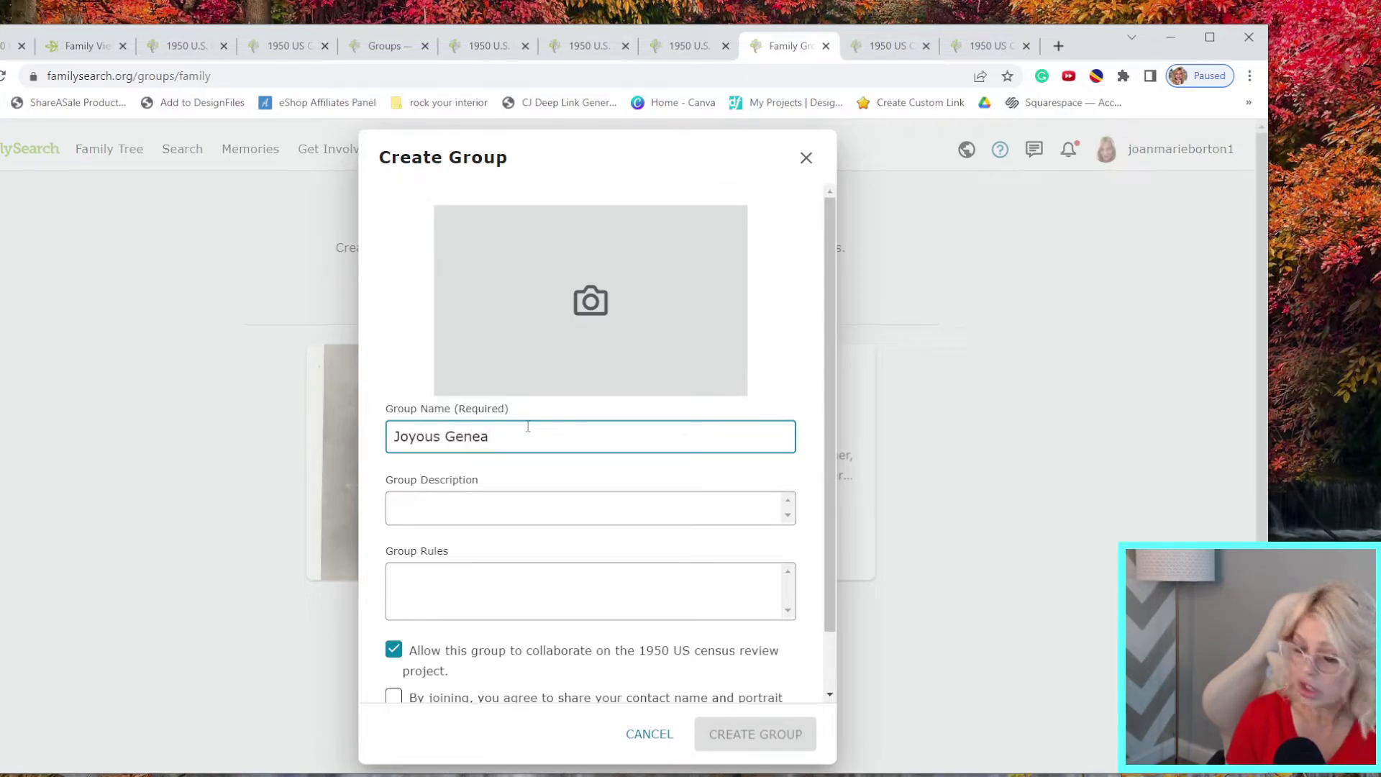
text(logi)
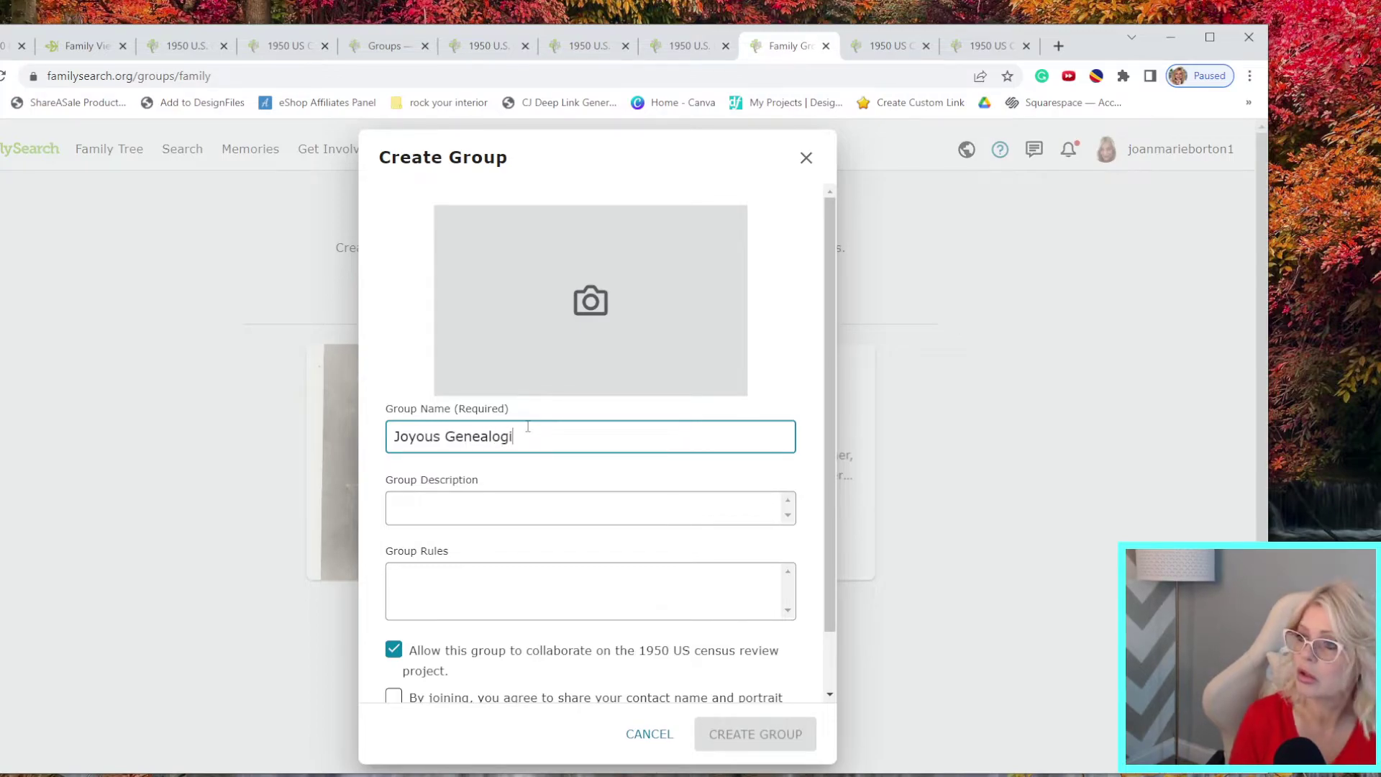
text(st)
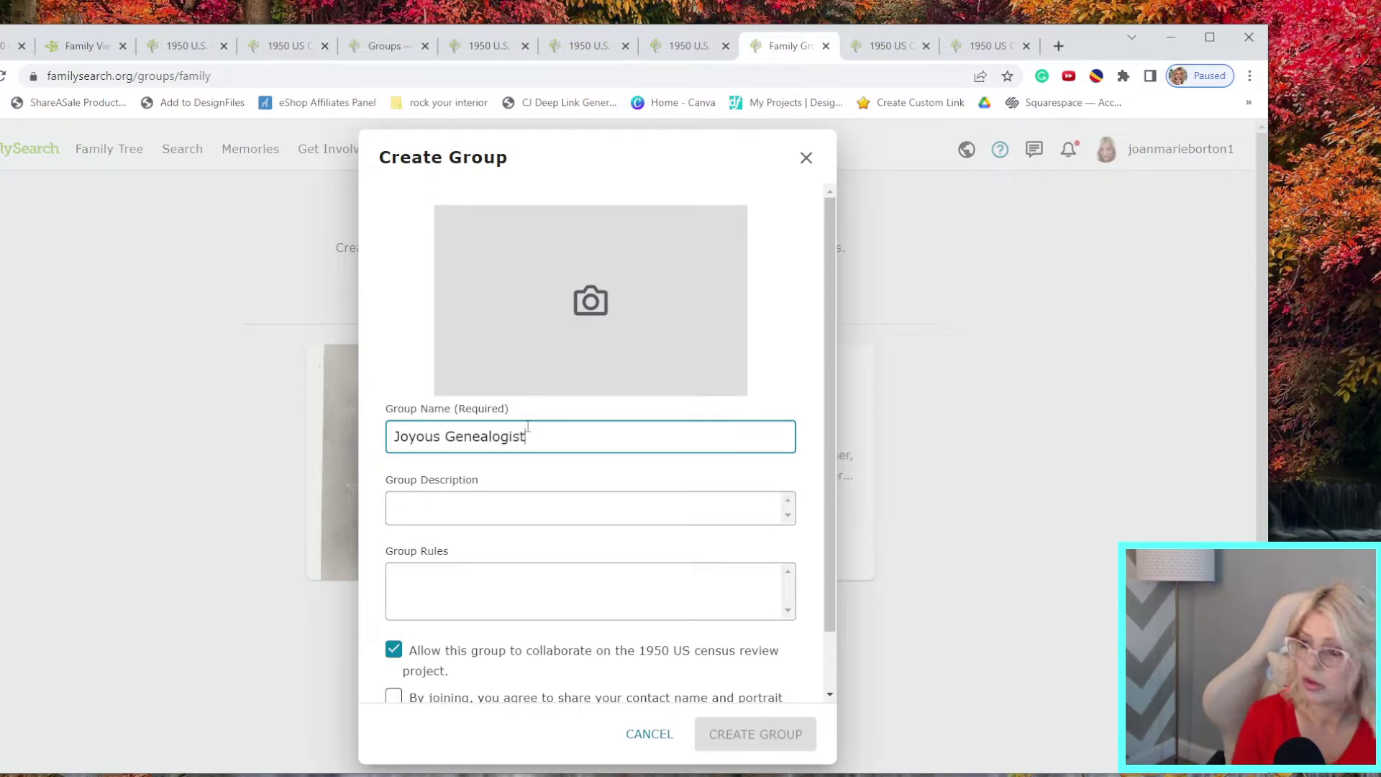
Set the group description to "1950 Census Group"
key(Tab)
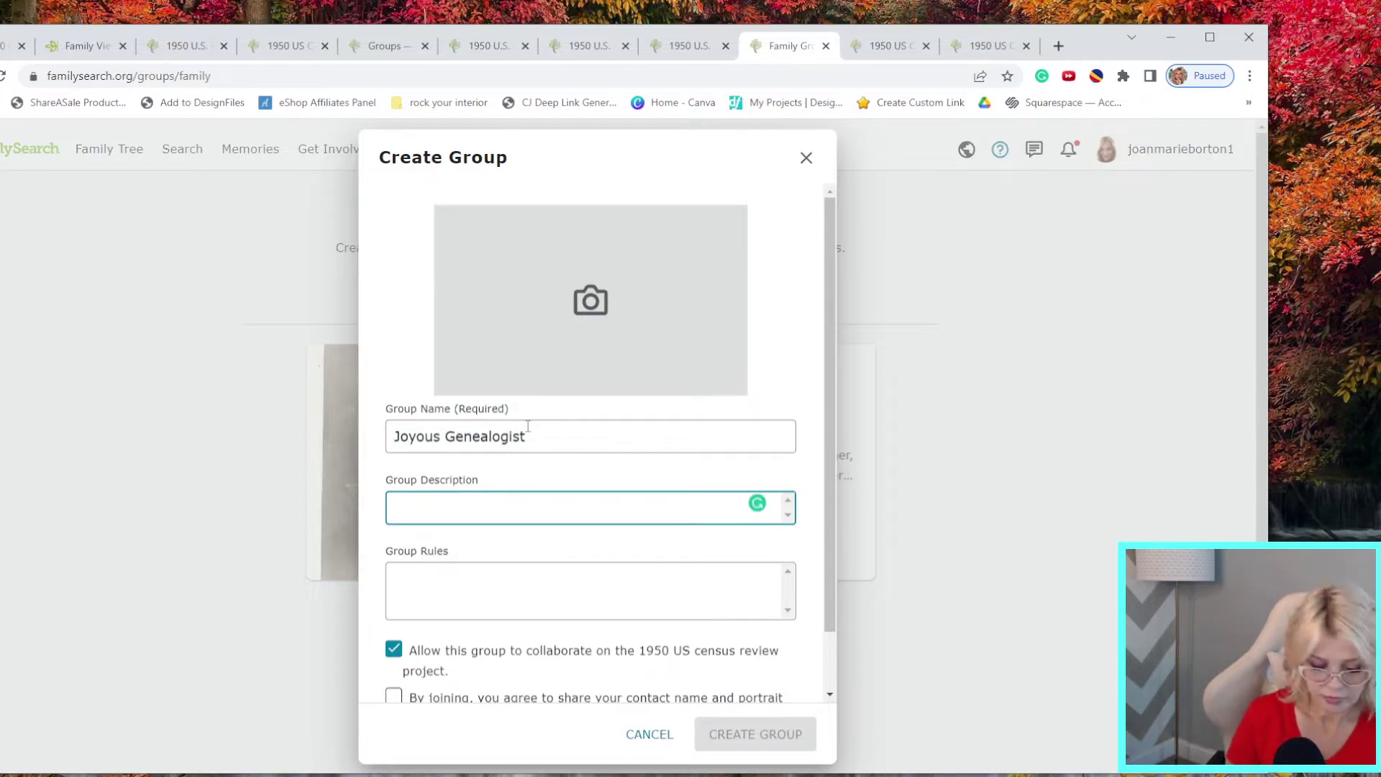
text(1950)
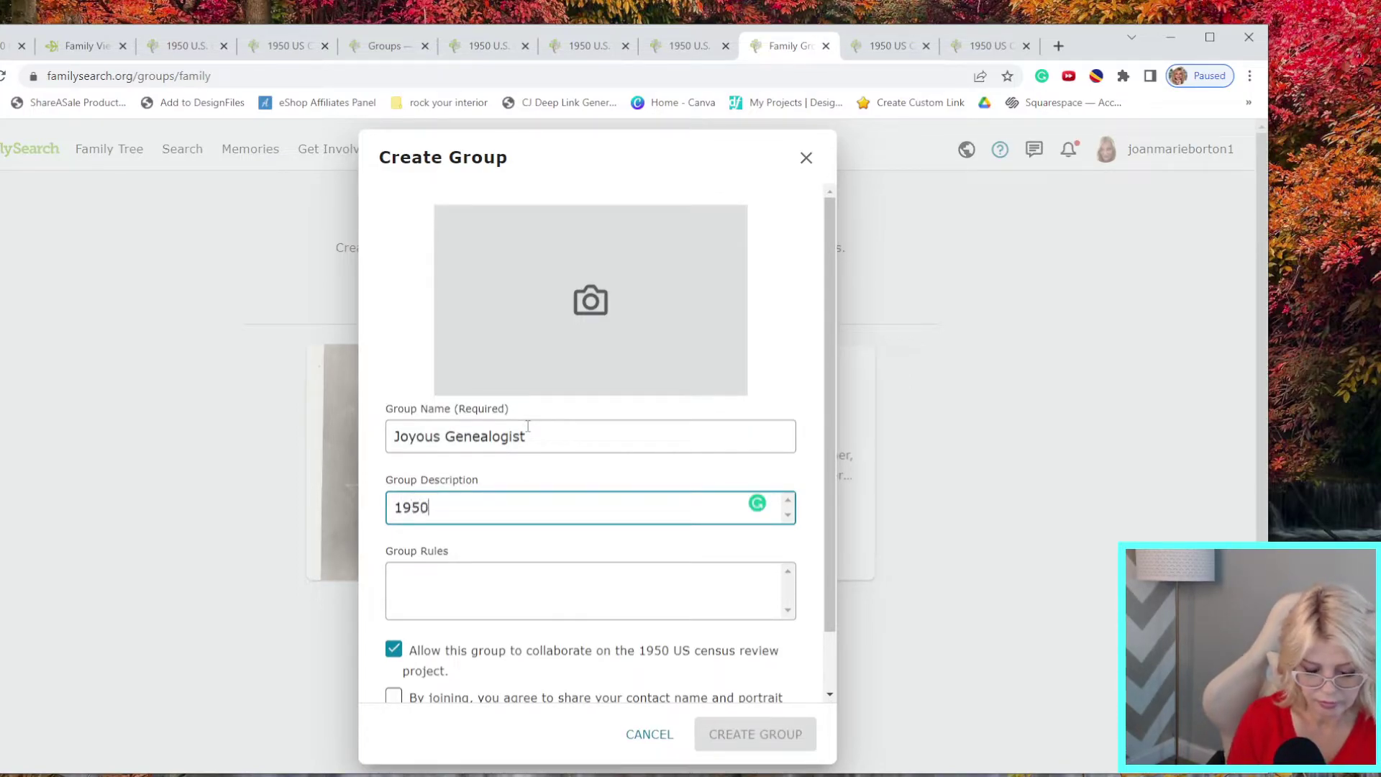
text( Cenus)
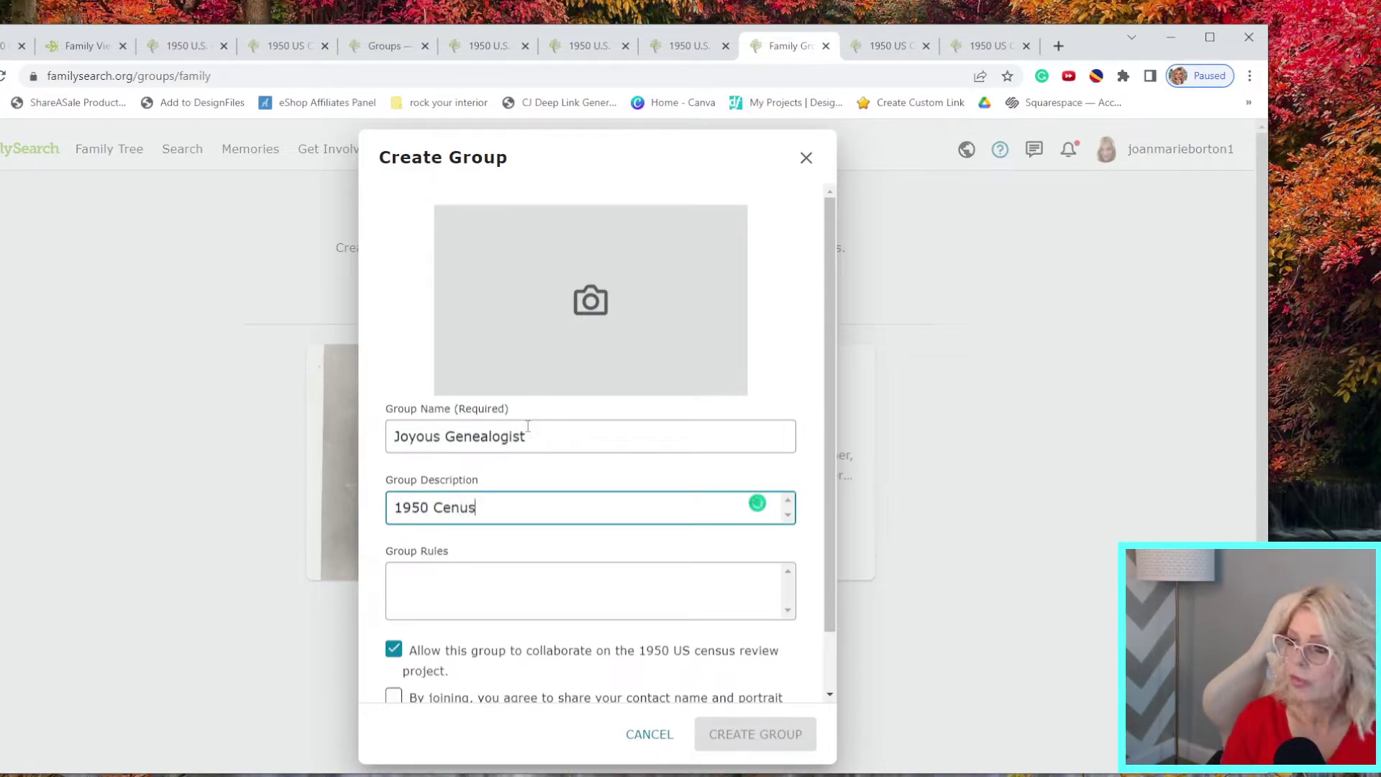
key(BackSpace)
key(BackSpace)
text(sus)
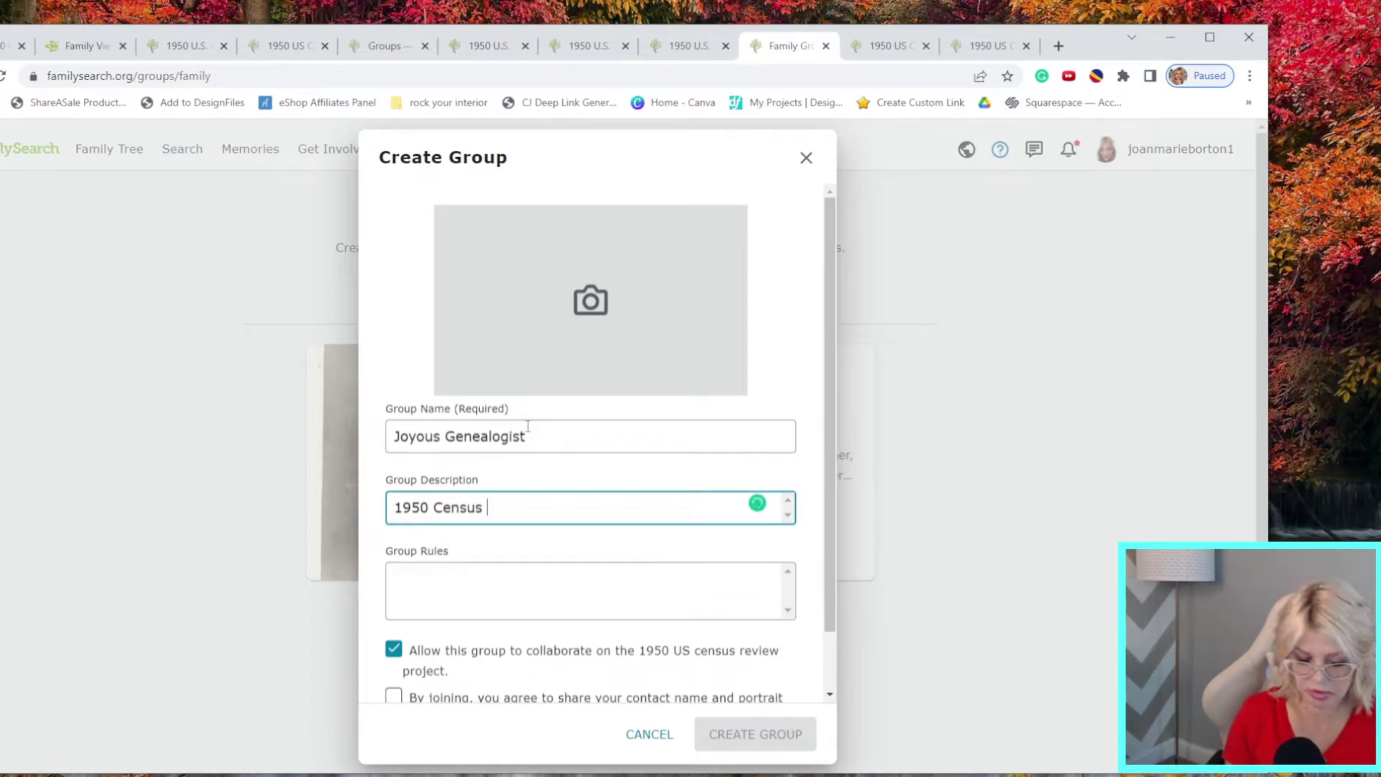
text( Group)
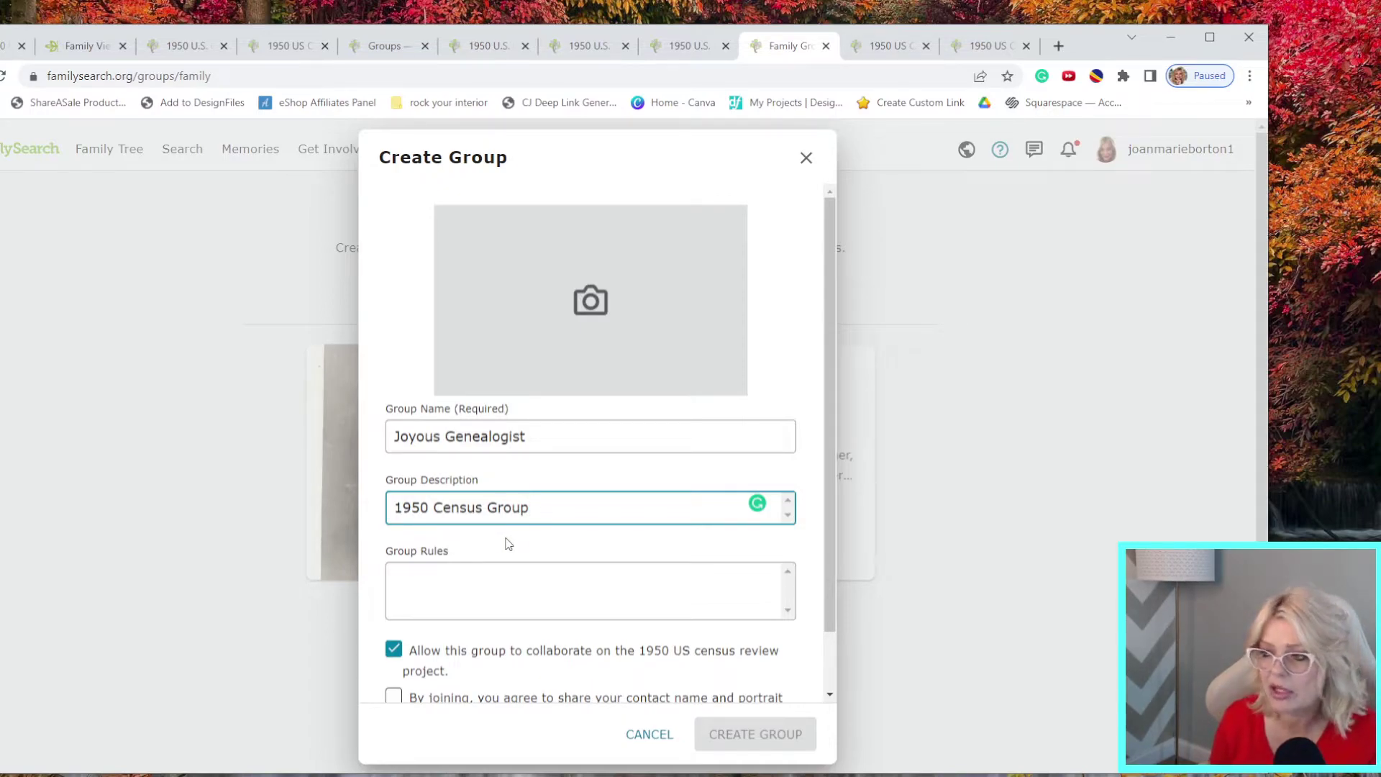
scroll(506, 544, down, 1)
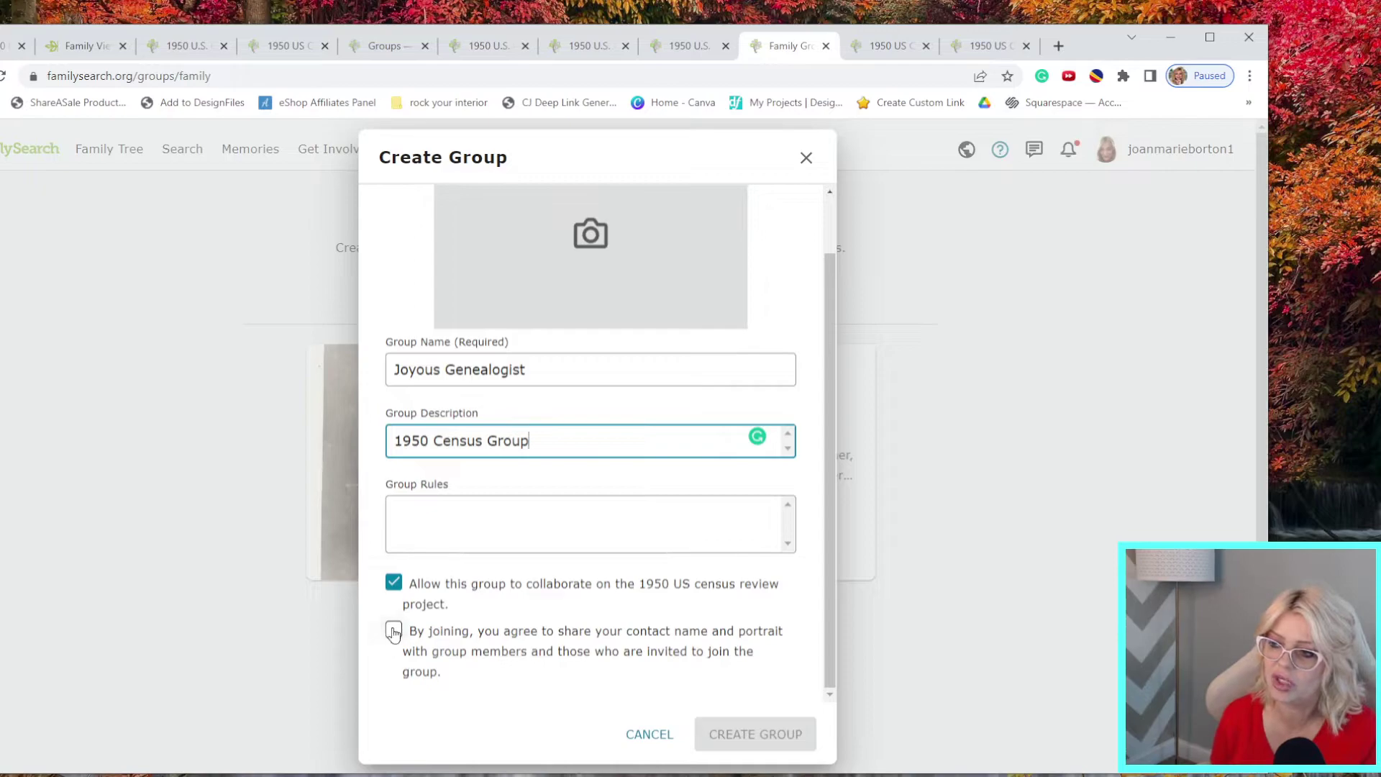
Agree to share the contact name and portrait with group members, and create the Joyous Genealogist group without any rules
click(392, 633)
click(497, 528)
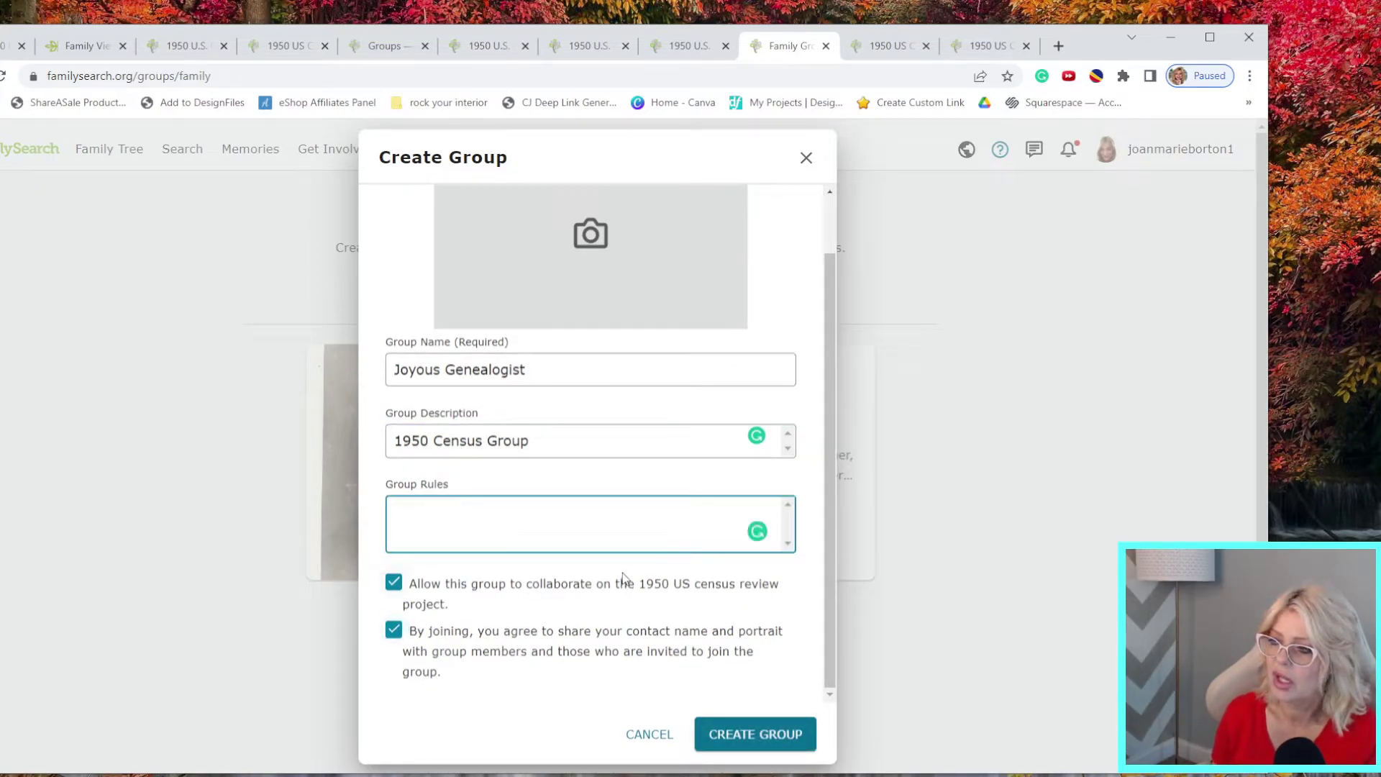
click(731, 748)
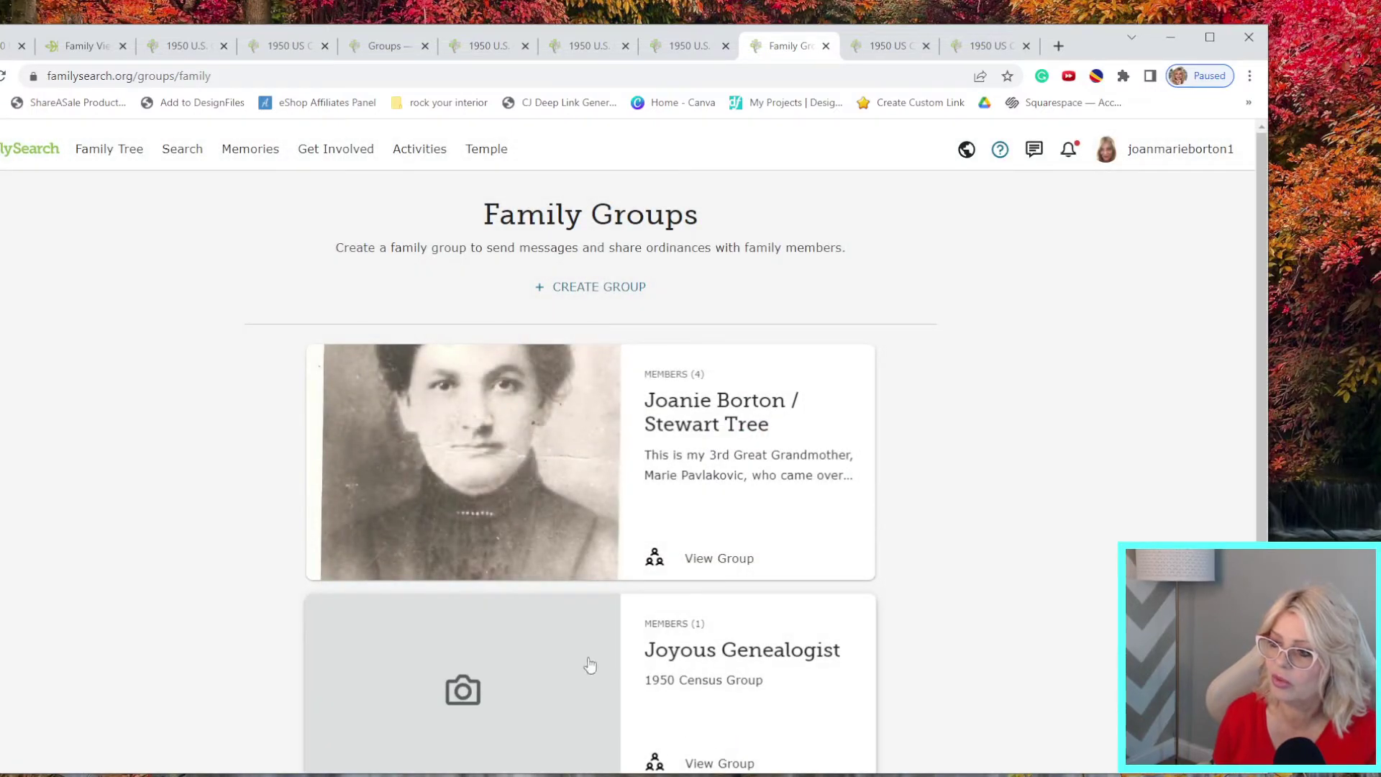
View the Joyous Genealogist group's information and its options for inviting members, and close both without sending an invitation
scroll(590, 668, down, 2)
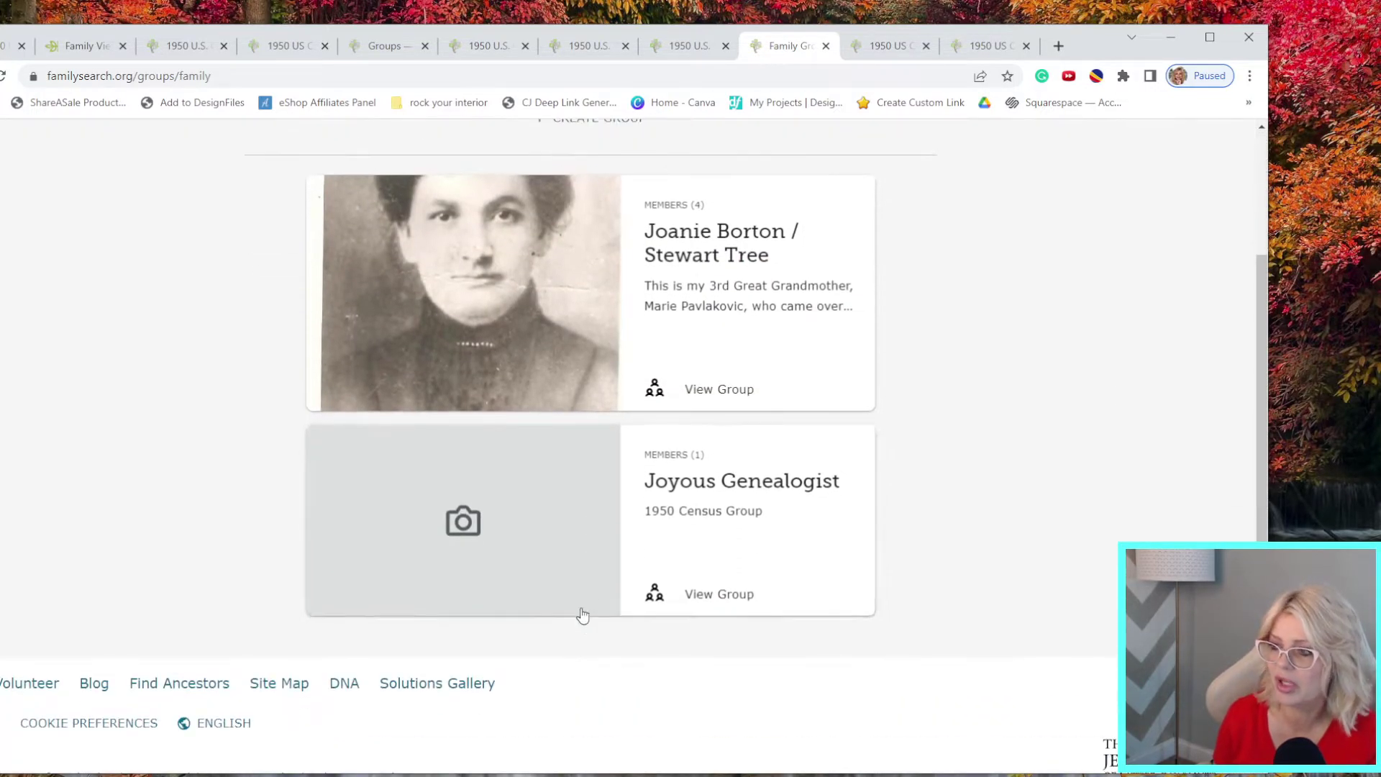
click(448, 527)
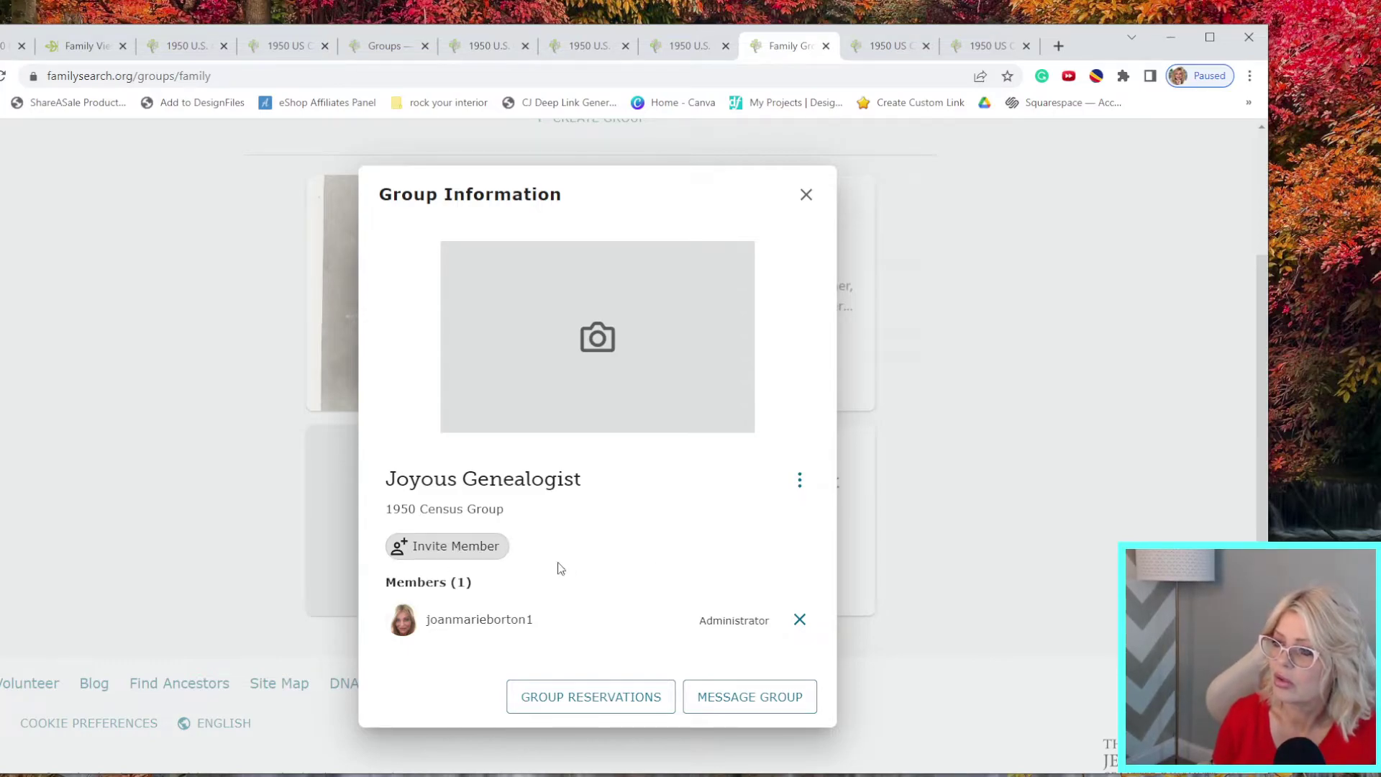
click(445, 546)
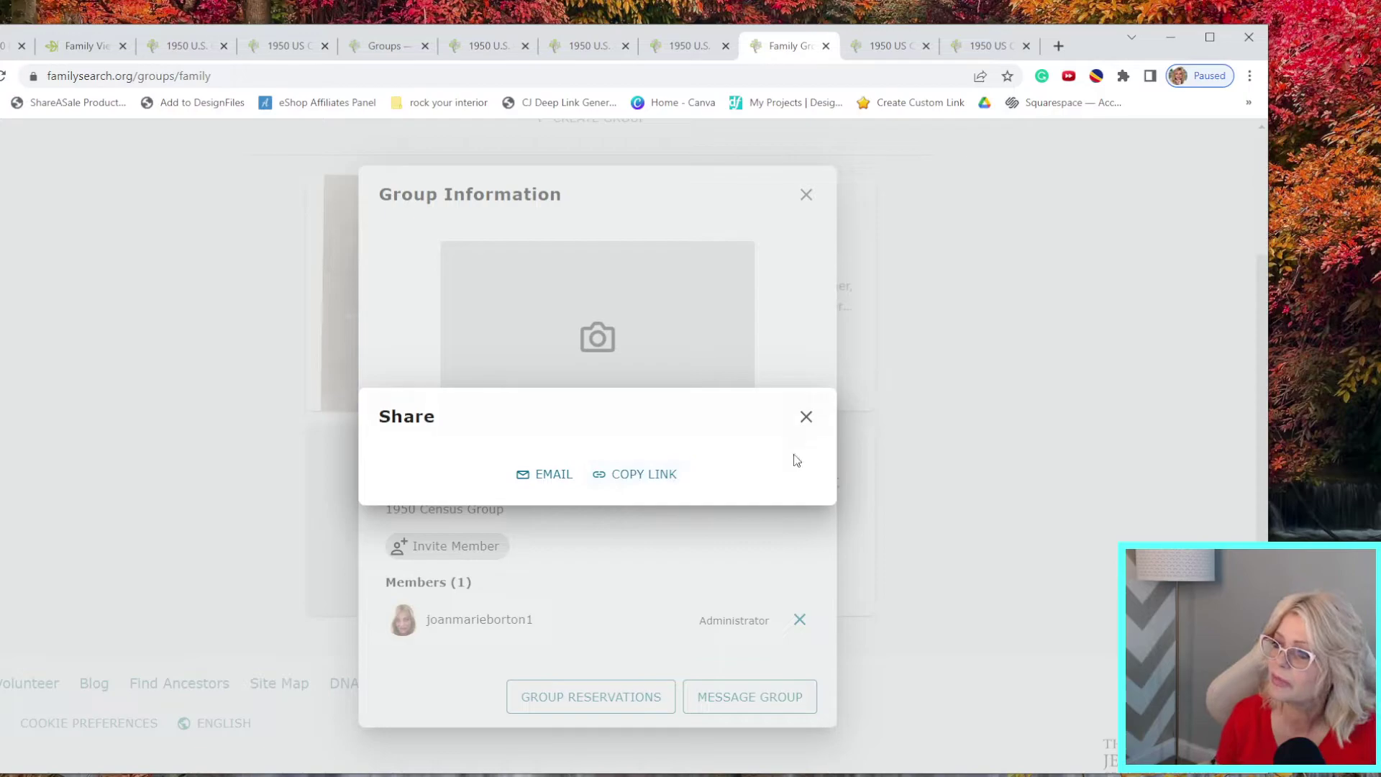
click(806, 418)
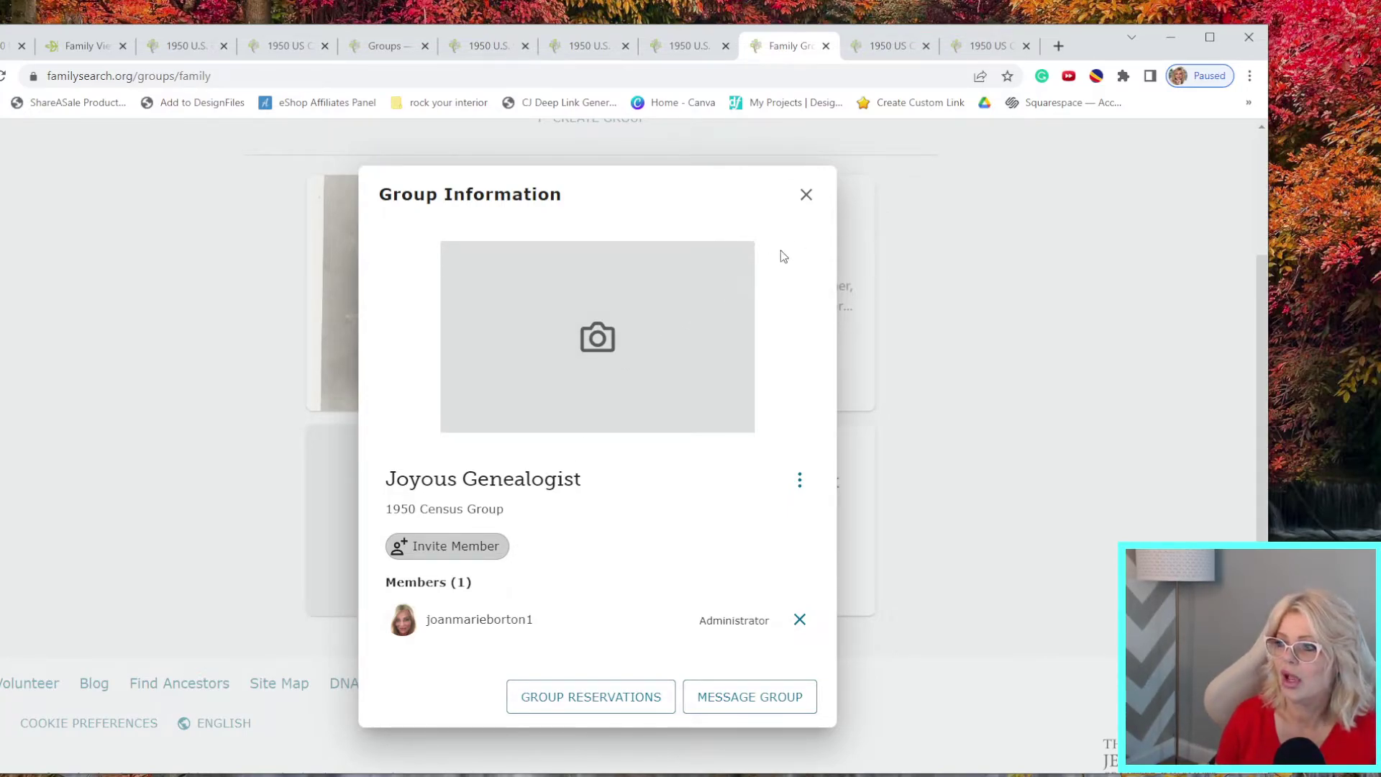
click(806, 195)
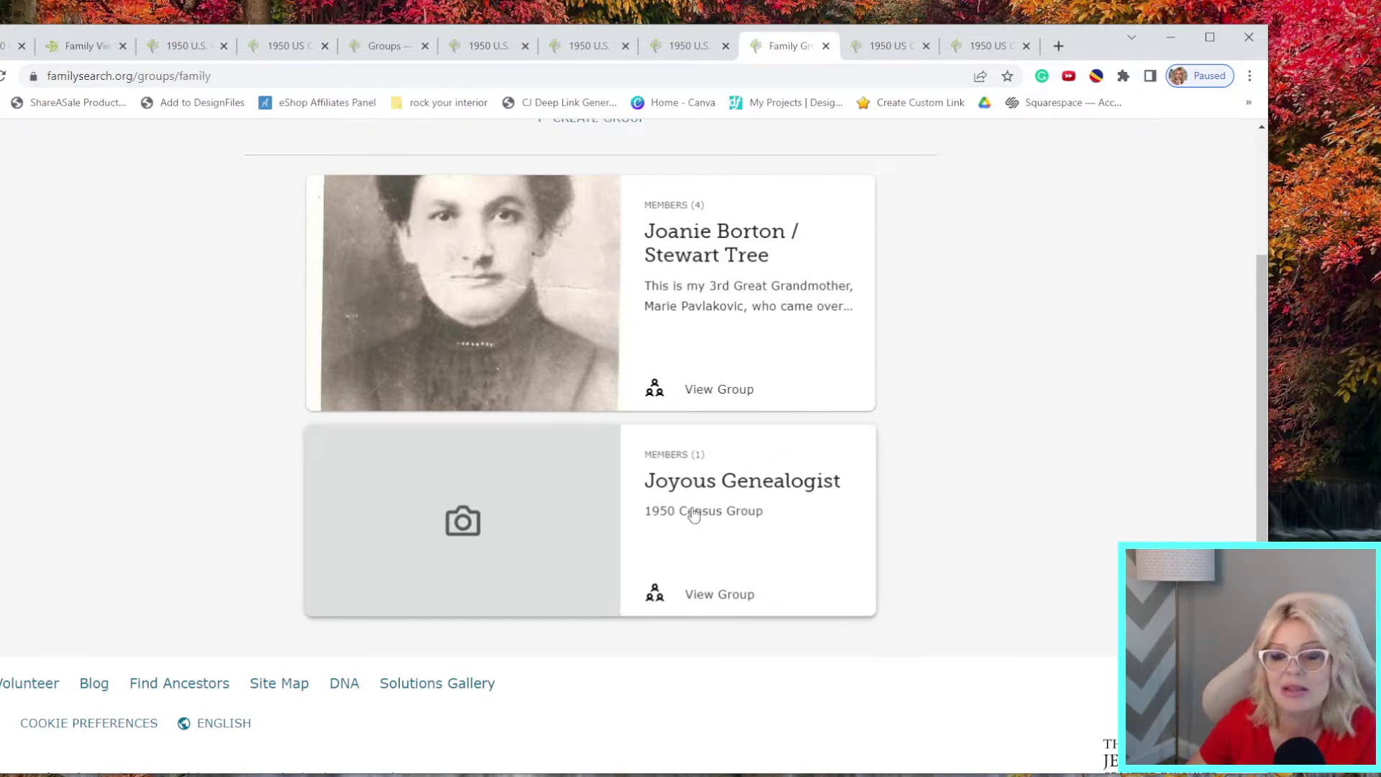
Go to the FamilySearch home page and look over its feed and yearly summary
scroll(793, 307, up, 2)
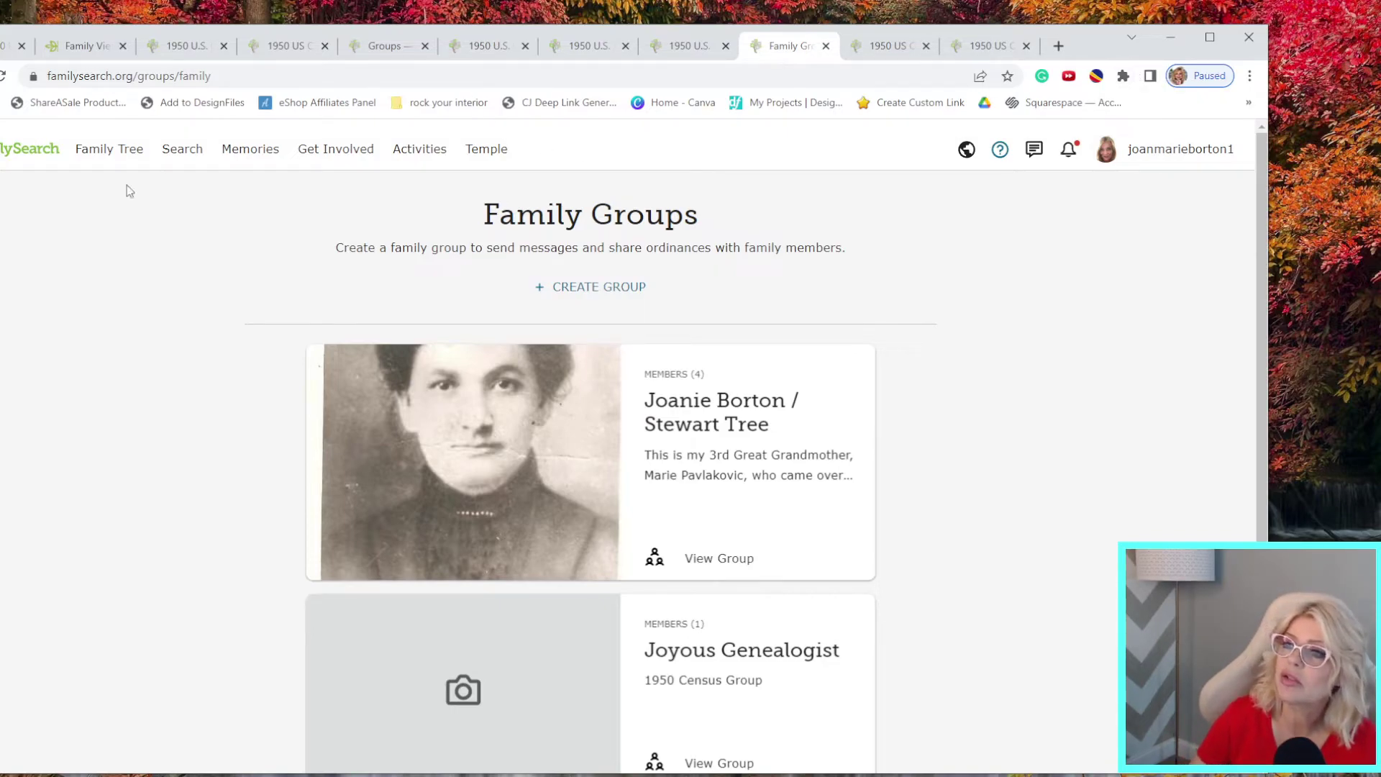
click(19, 154)
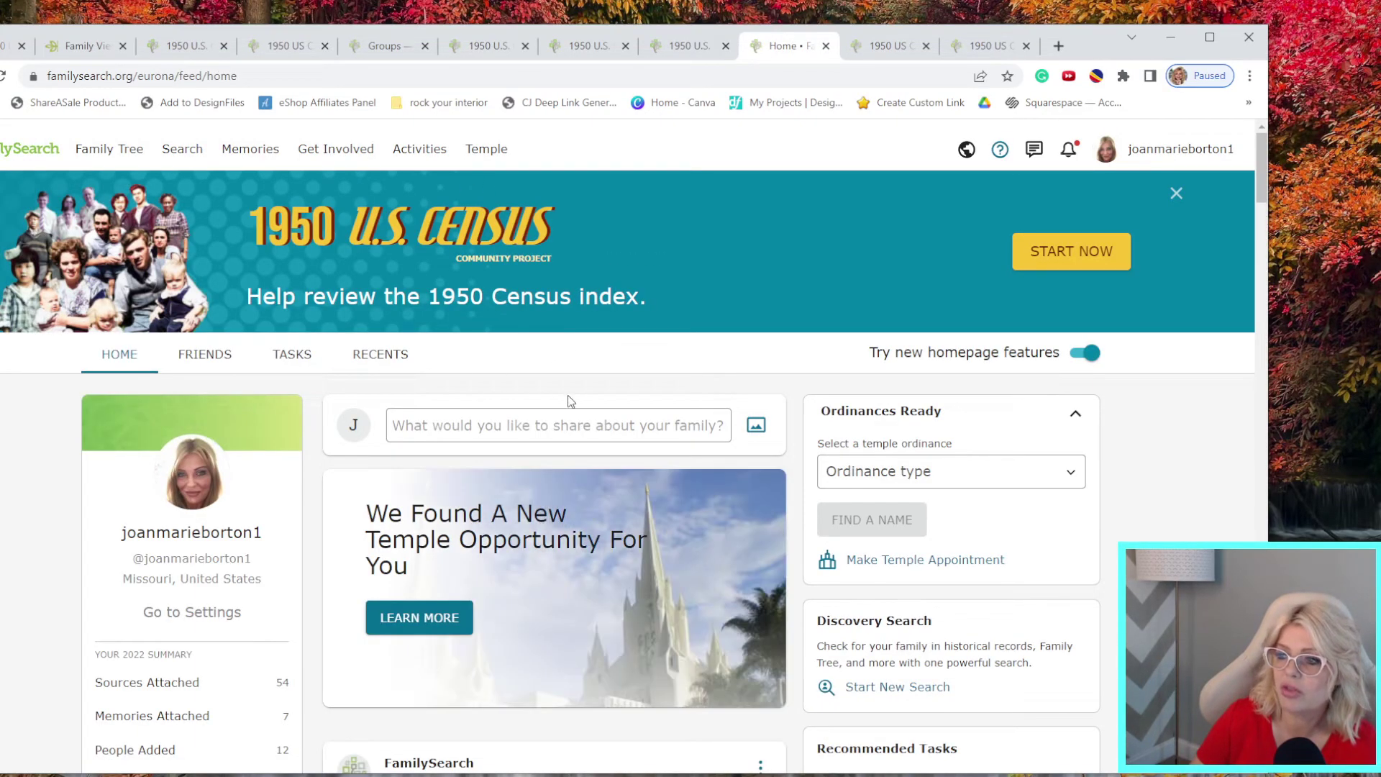
scroll(400, 377, down, 5)
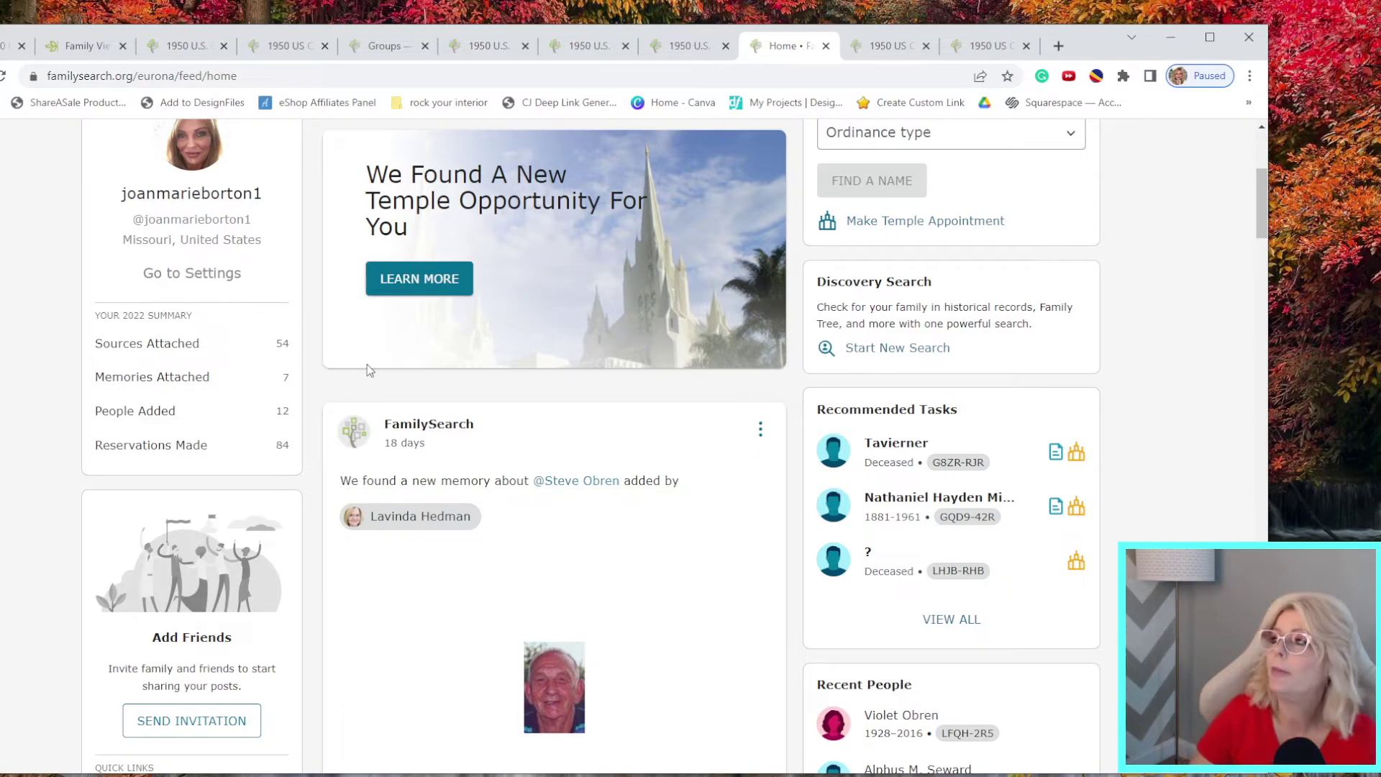
scroll(864, 310, up, 5)
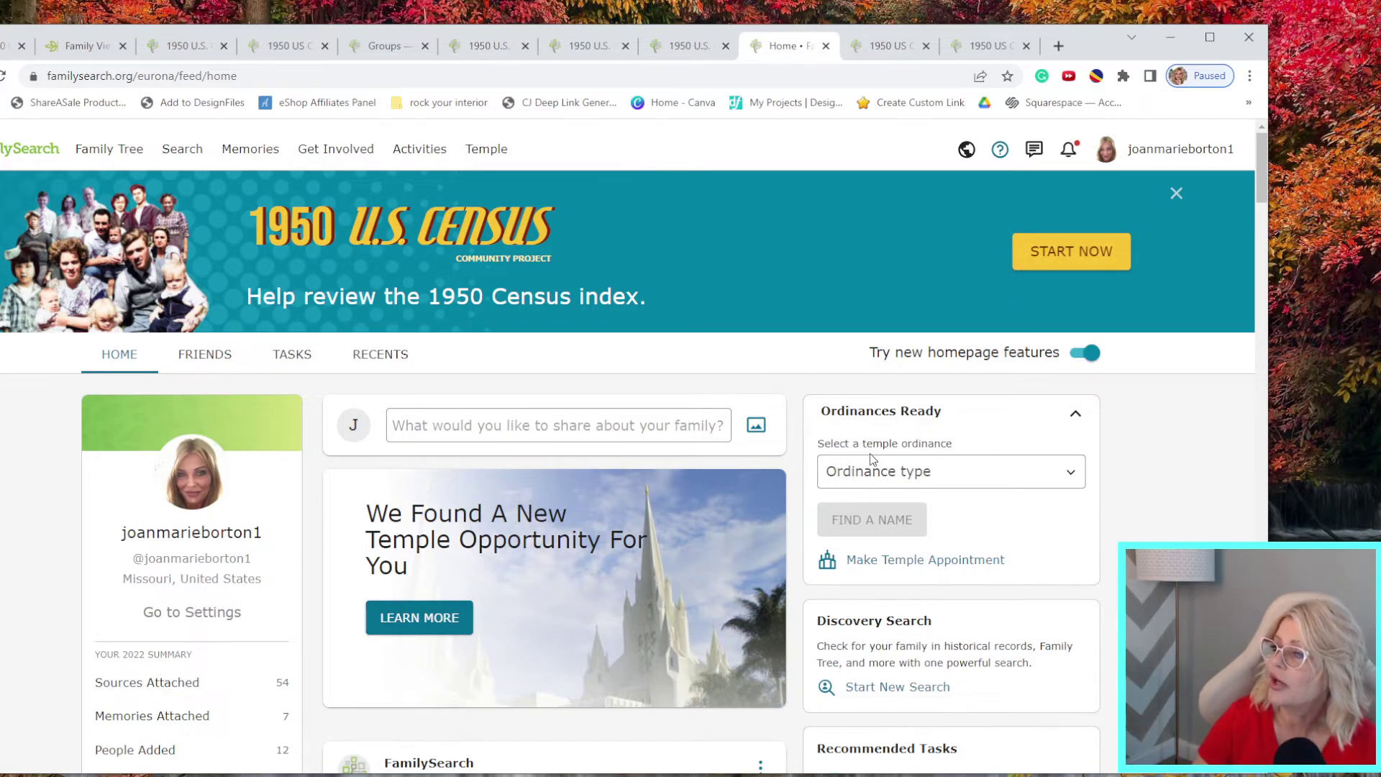
Choose Endowment as the temple ordinance type under Ordinances Ready and look over the discovery search and recommended tasks
click(951, 472)
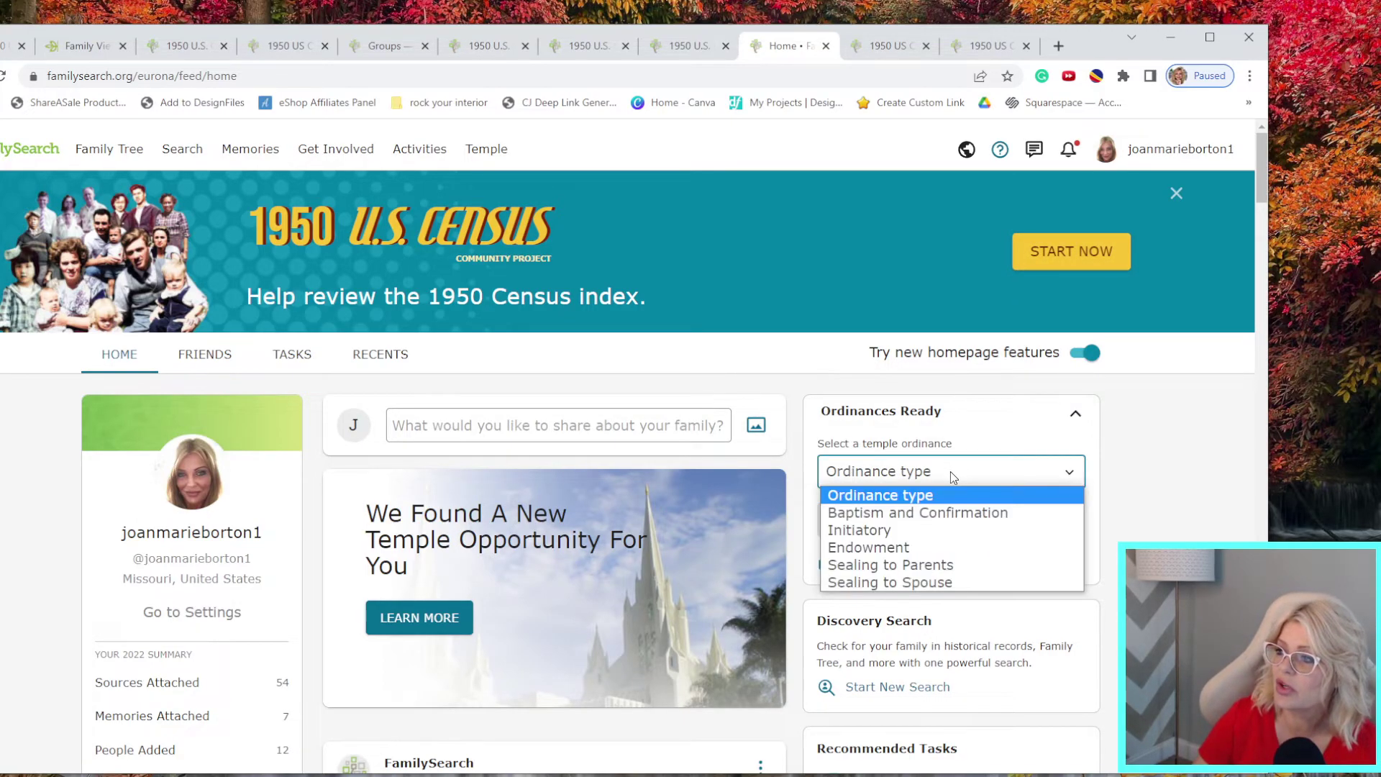
click(936, 548)
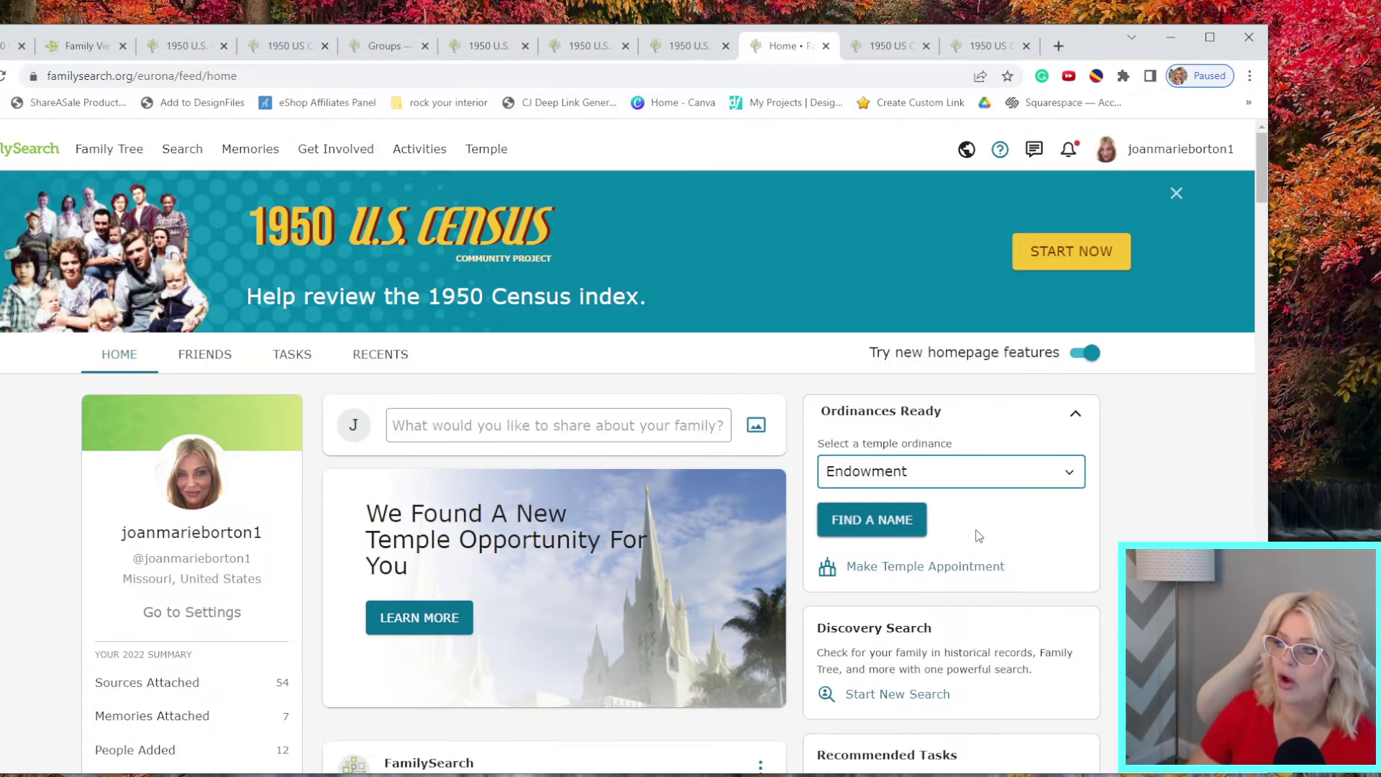
scroll(1007, 574, down, 2)
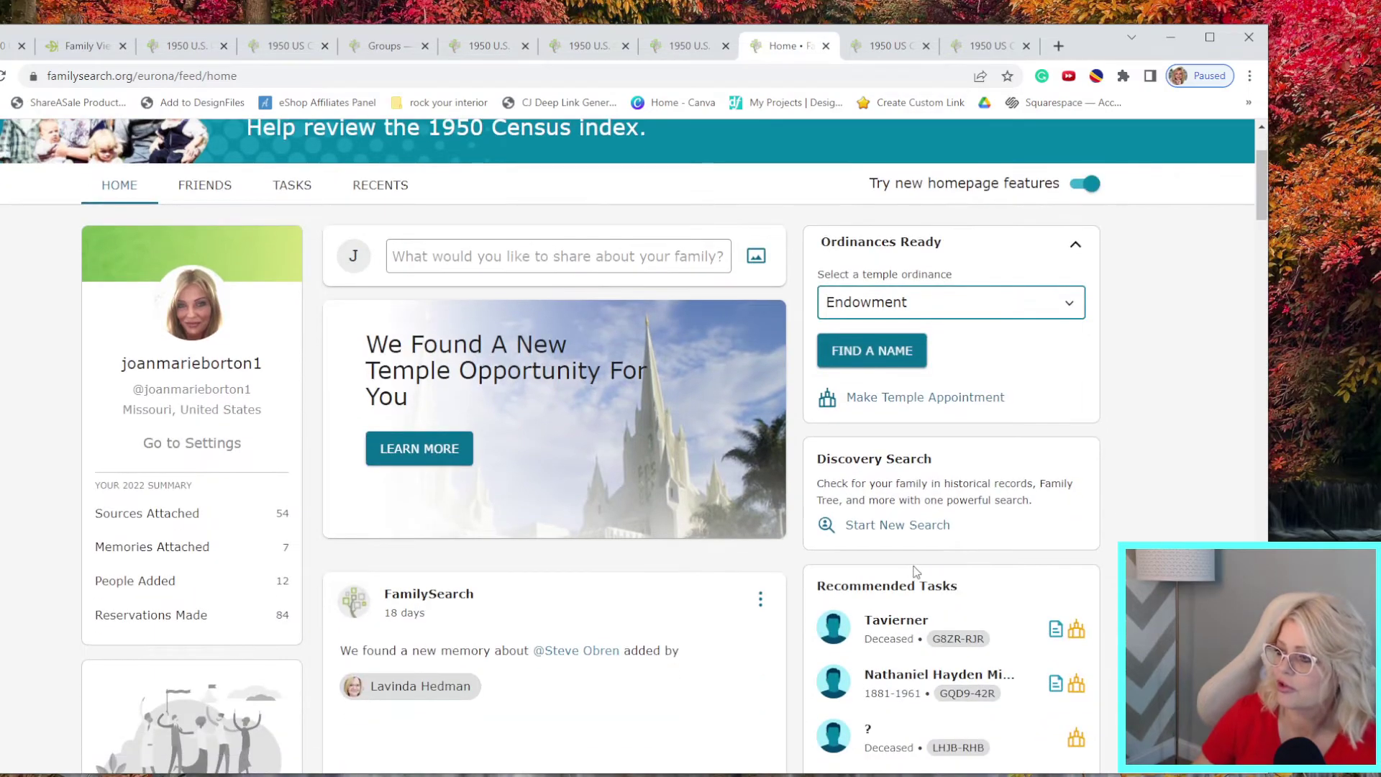
scroll(928, 587, down, 3)
scroll(494, 555, up, 5)
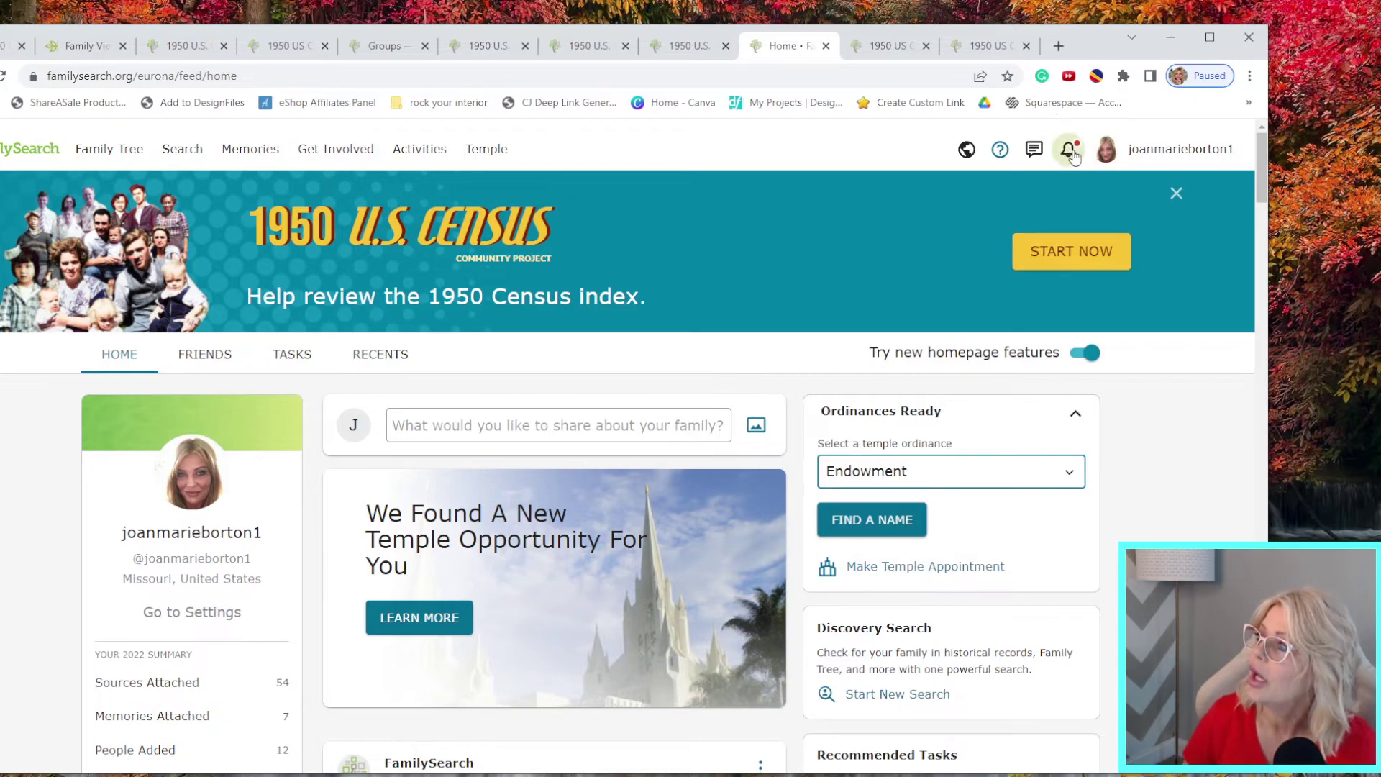
Review the Help Center's resources and suggested topics, and go to the FamilySearch Community site
click(1000, 151)
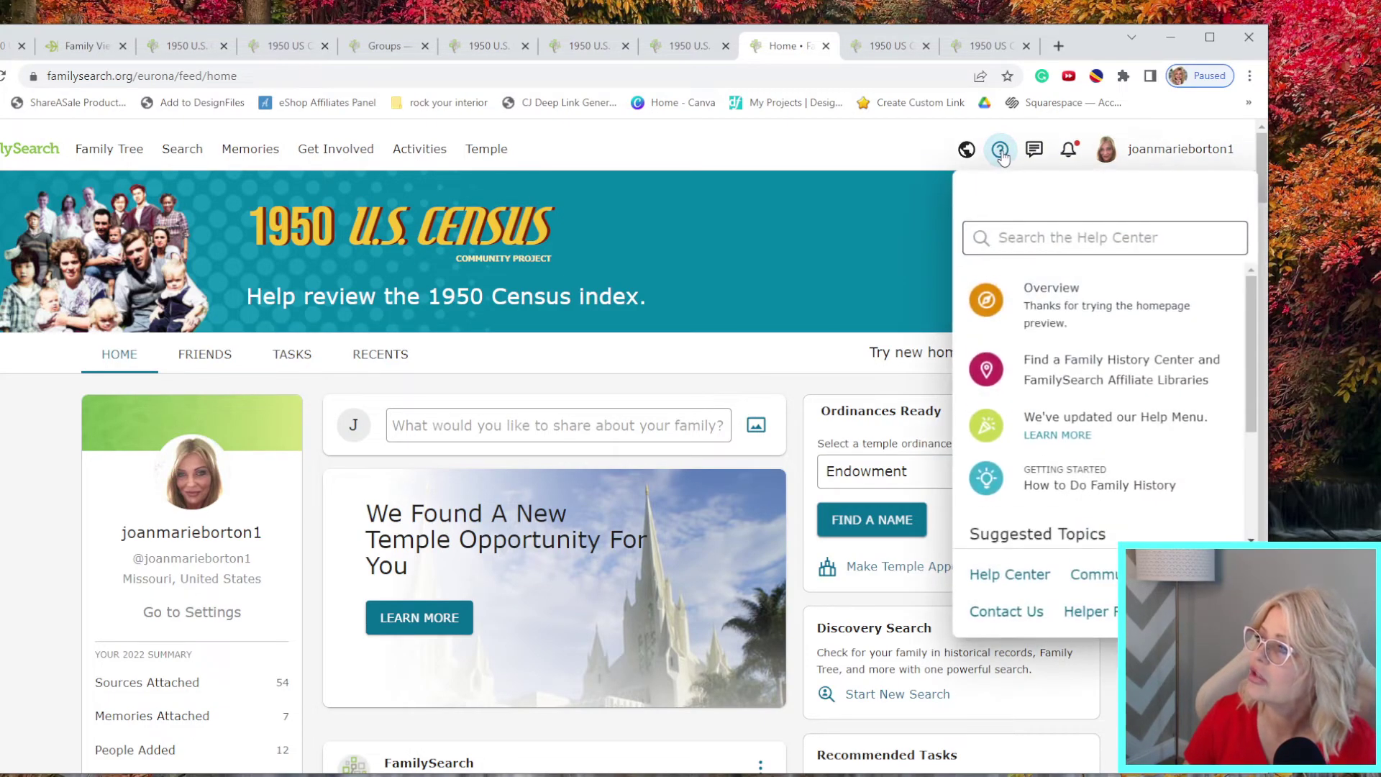
scroll(1056, 288, down, 3)
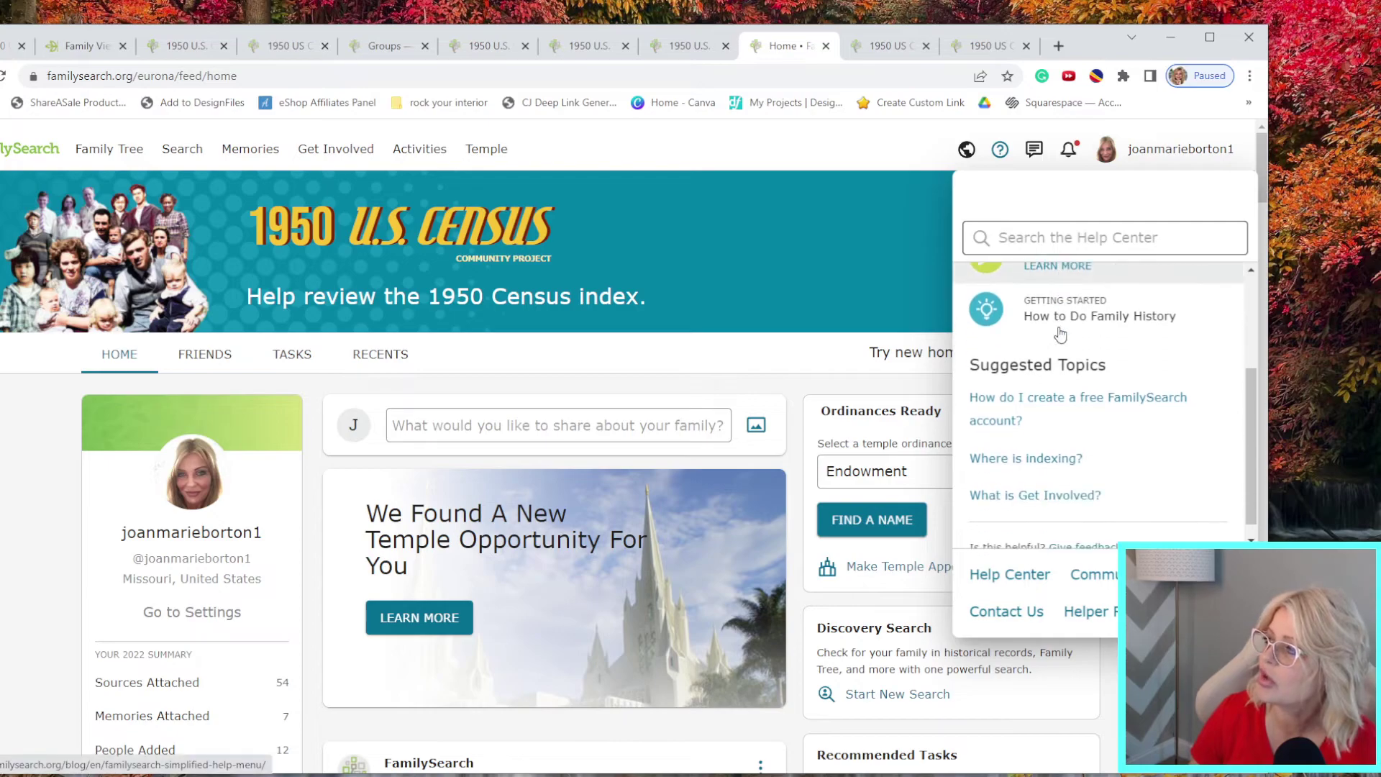
scroll(1060, 335, up, 3)
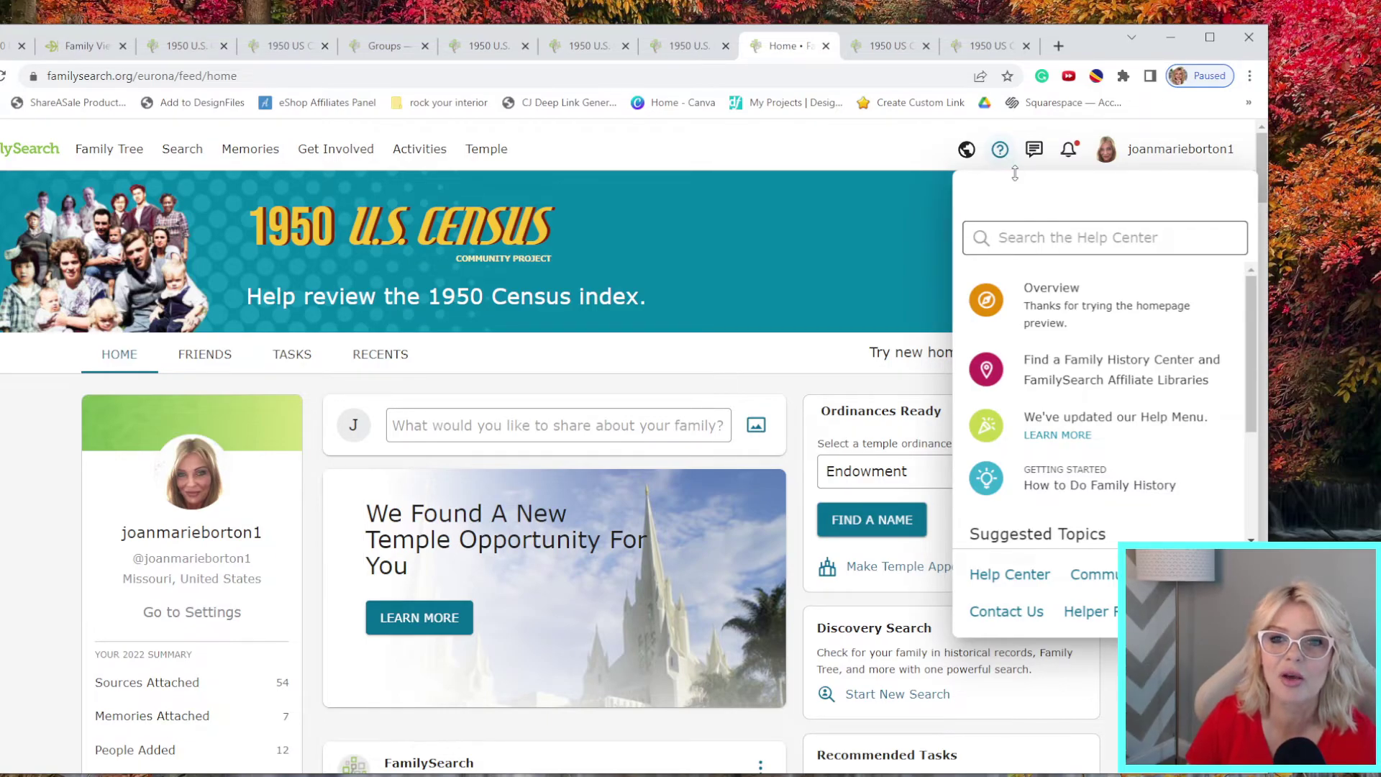
scroll(1003, 168, down, 2)
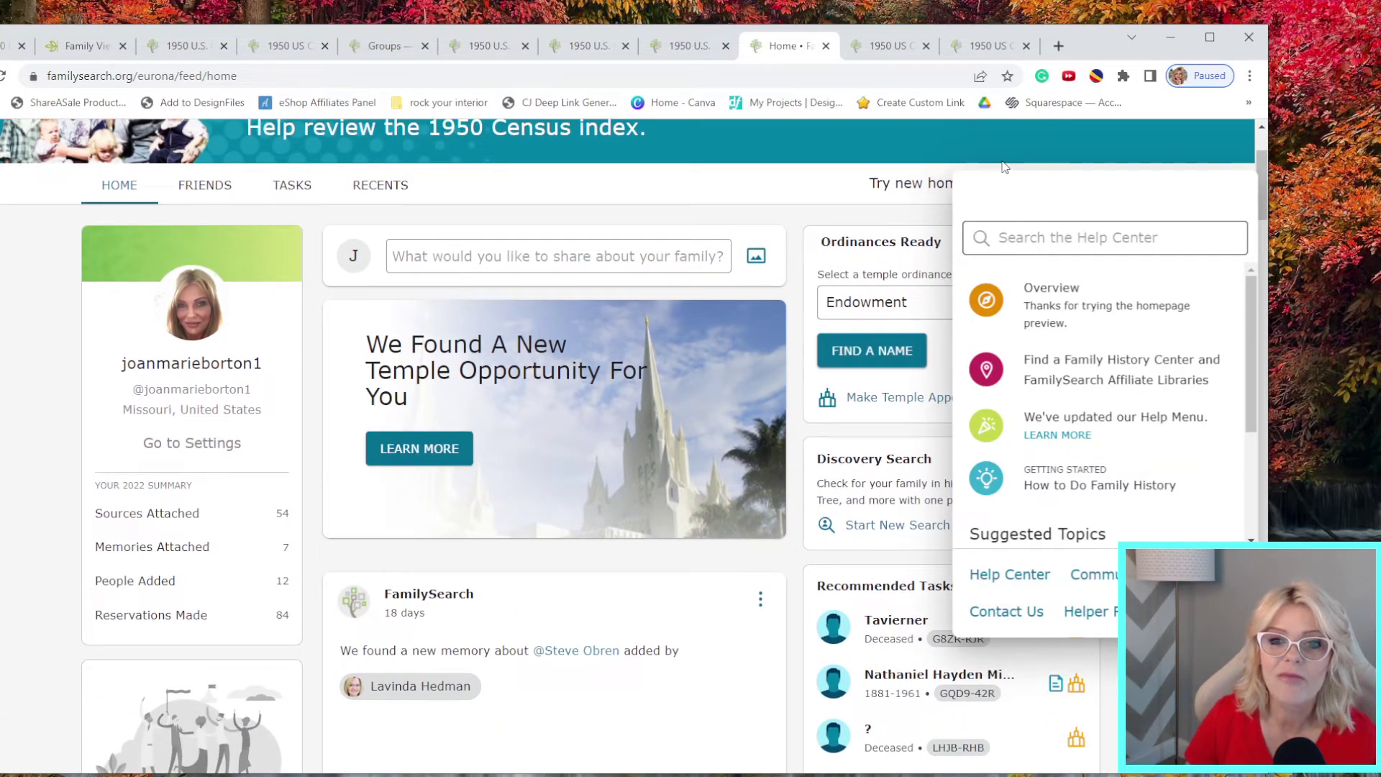
scroll(1005, 167, up, 2)
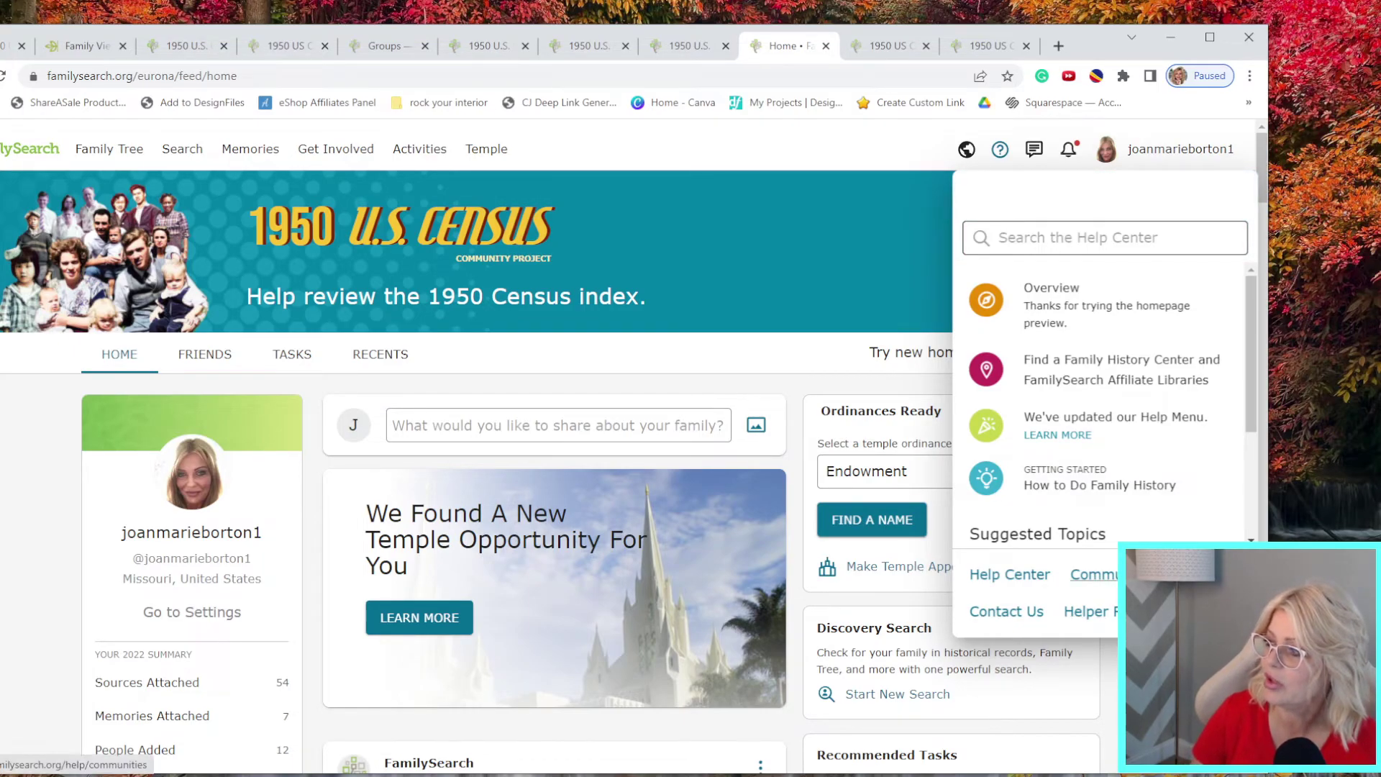
click(1092, 574)
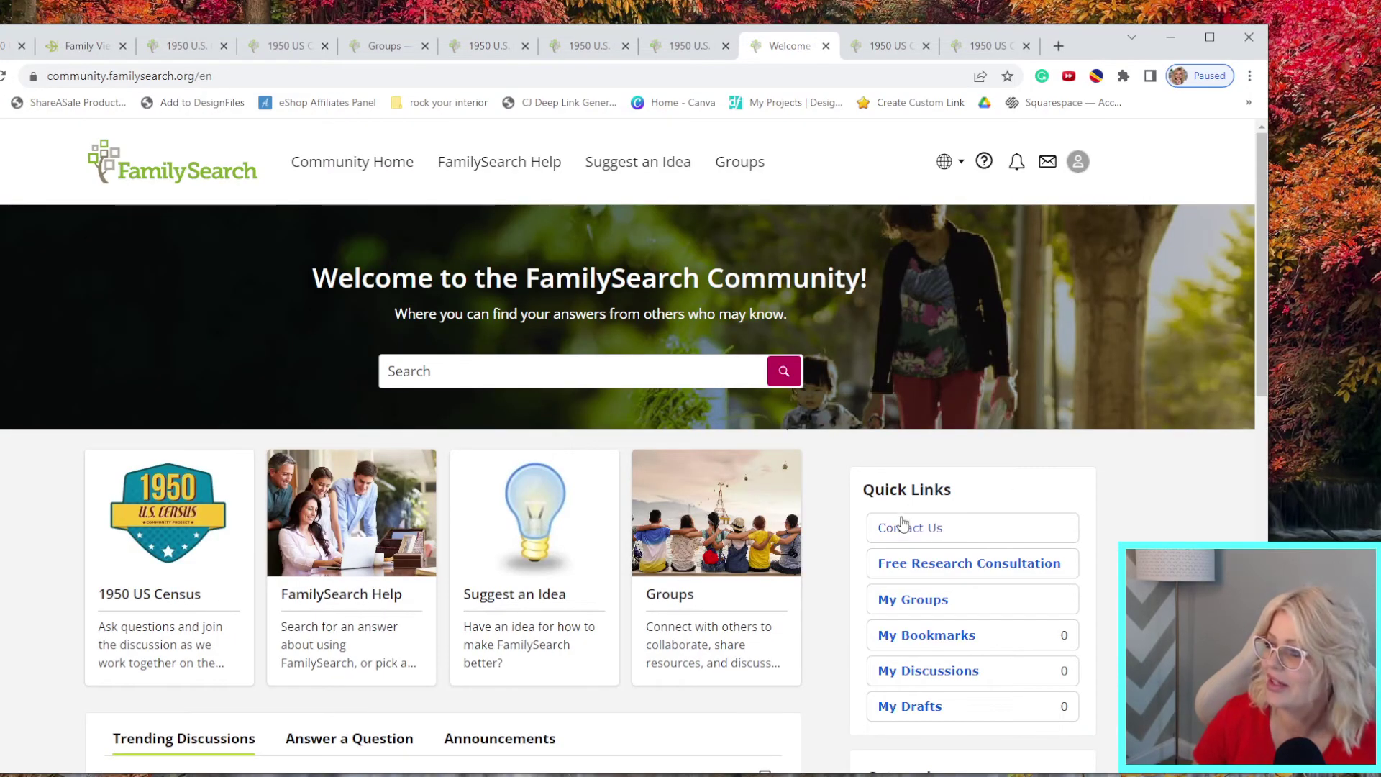
Examine the Community home page's topic cards, trending discussions and category list
scroll(629, 534, down, 1)
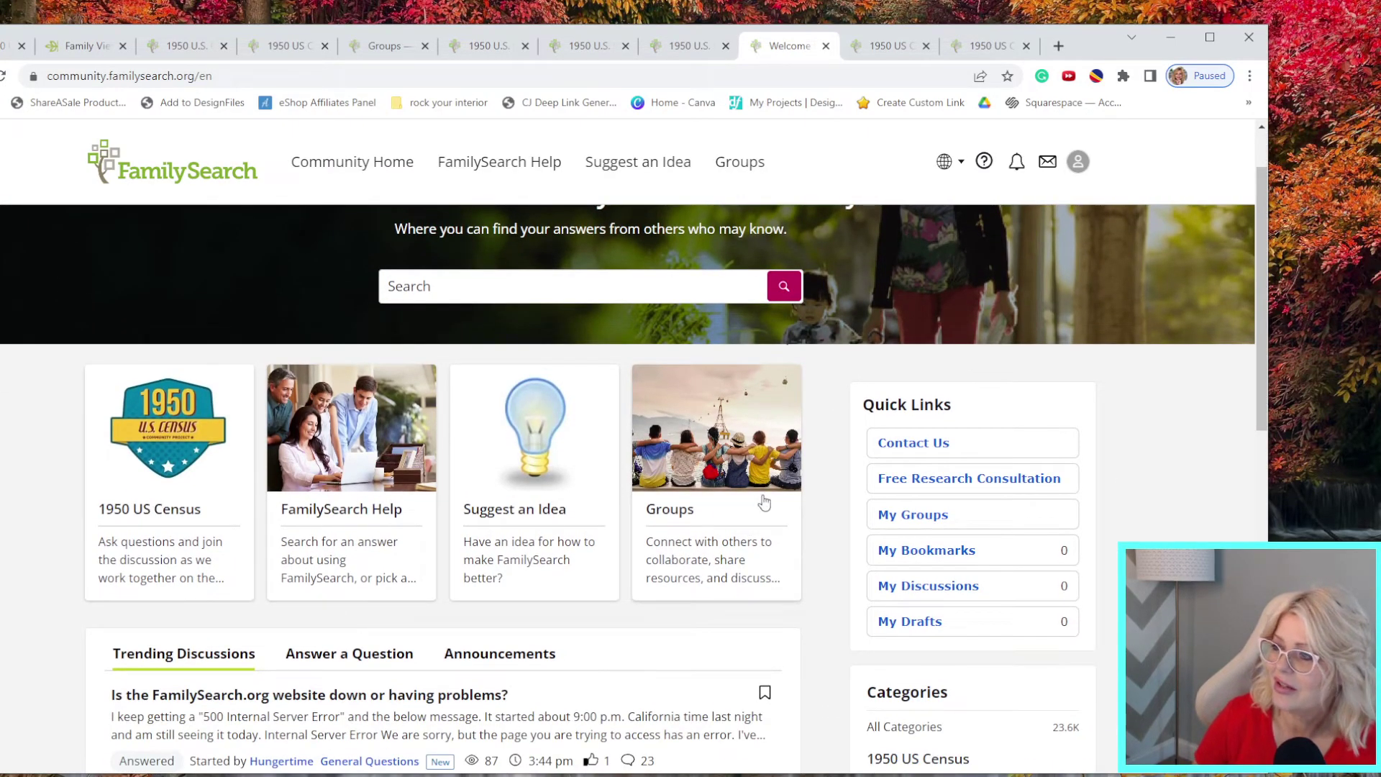
scroll(762, 521, down, 3)
scroll(762, 548, down, 1)
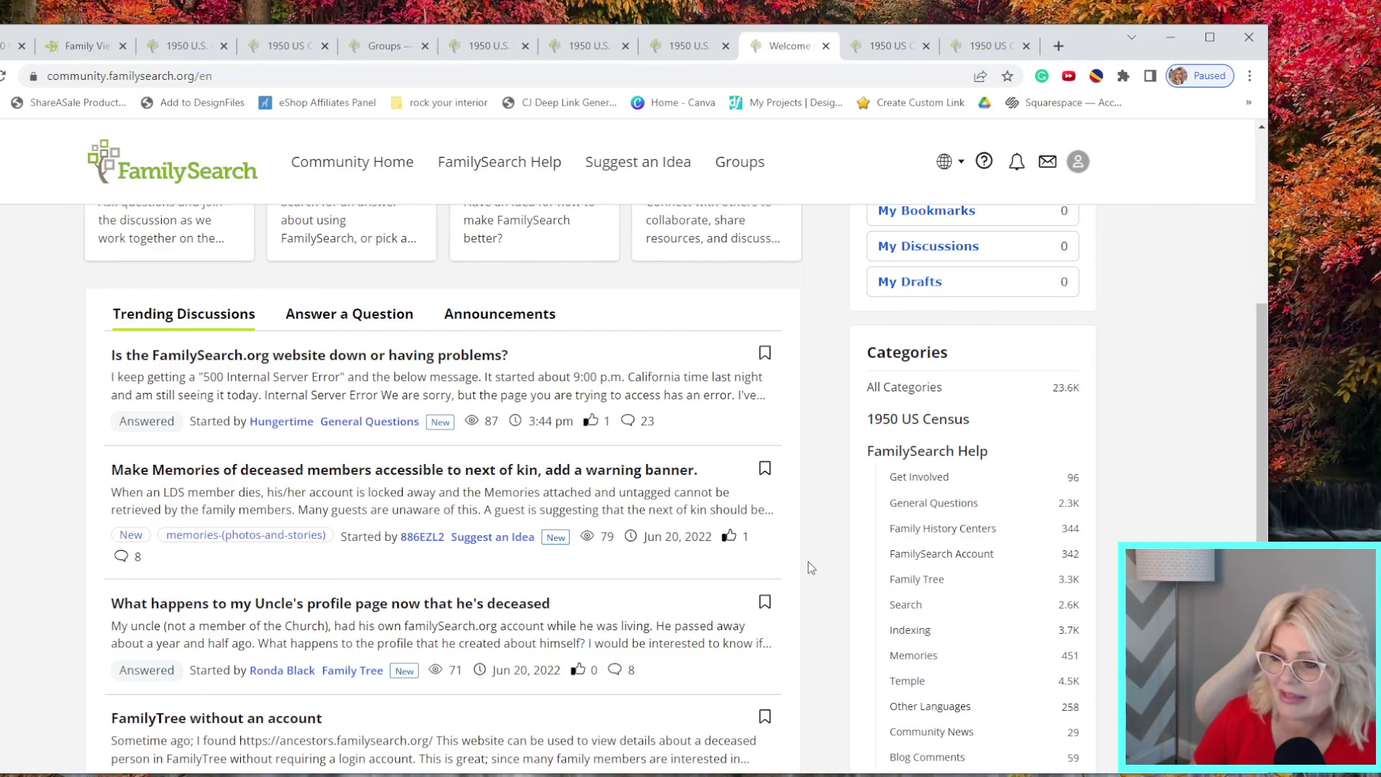
scroll(795, 572, down, 3)
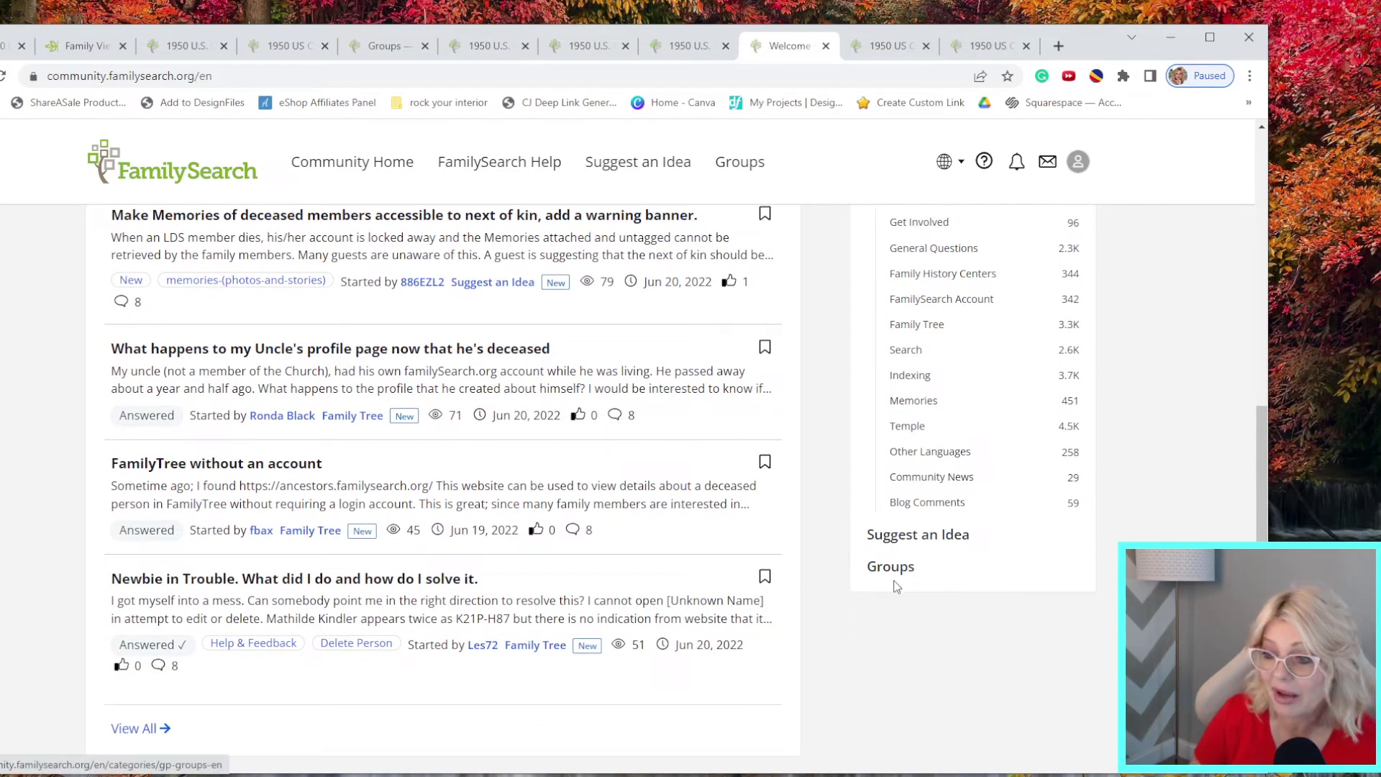
scroll(899, 583, down, 3)
scroll(689, 545, up, 15)
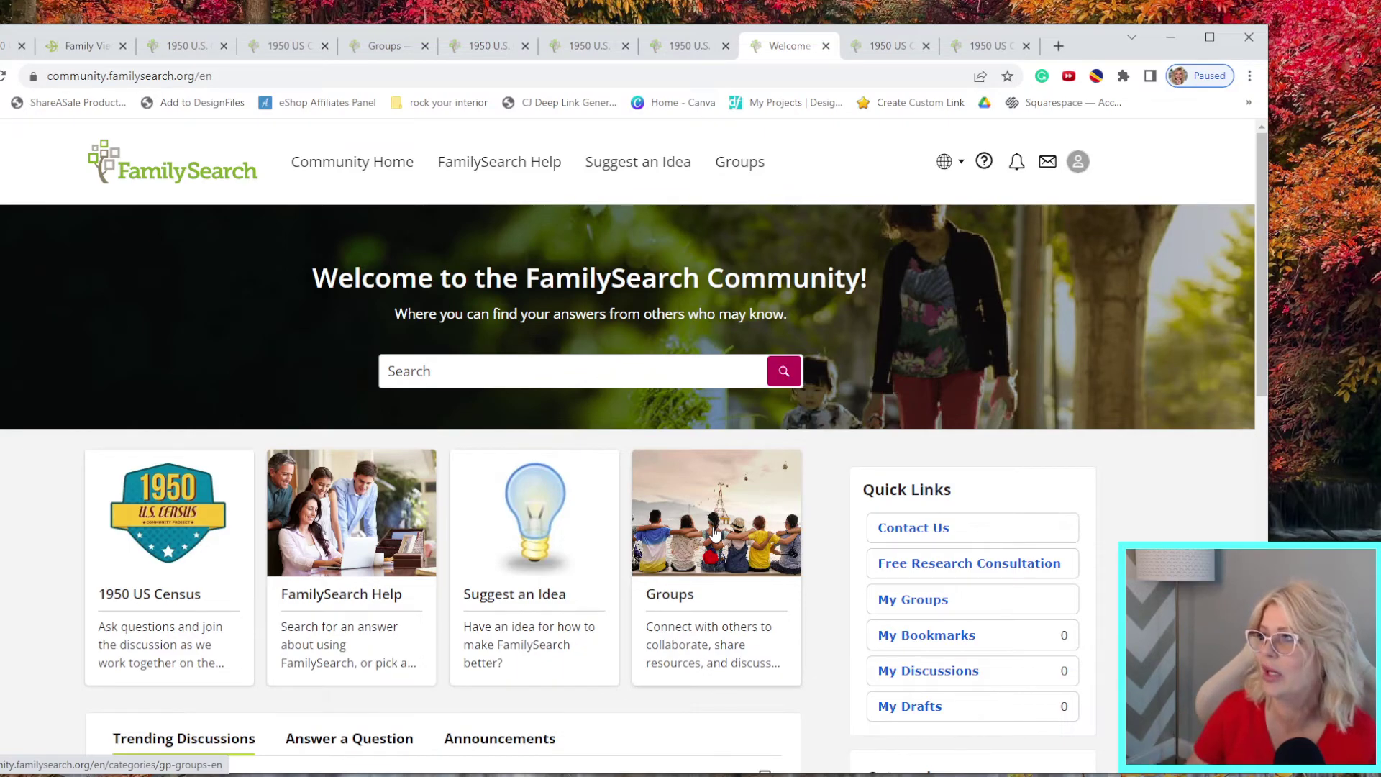
Check the account's bookmarked discussions and saved drafts in the Community
click(1078, 162)
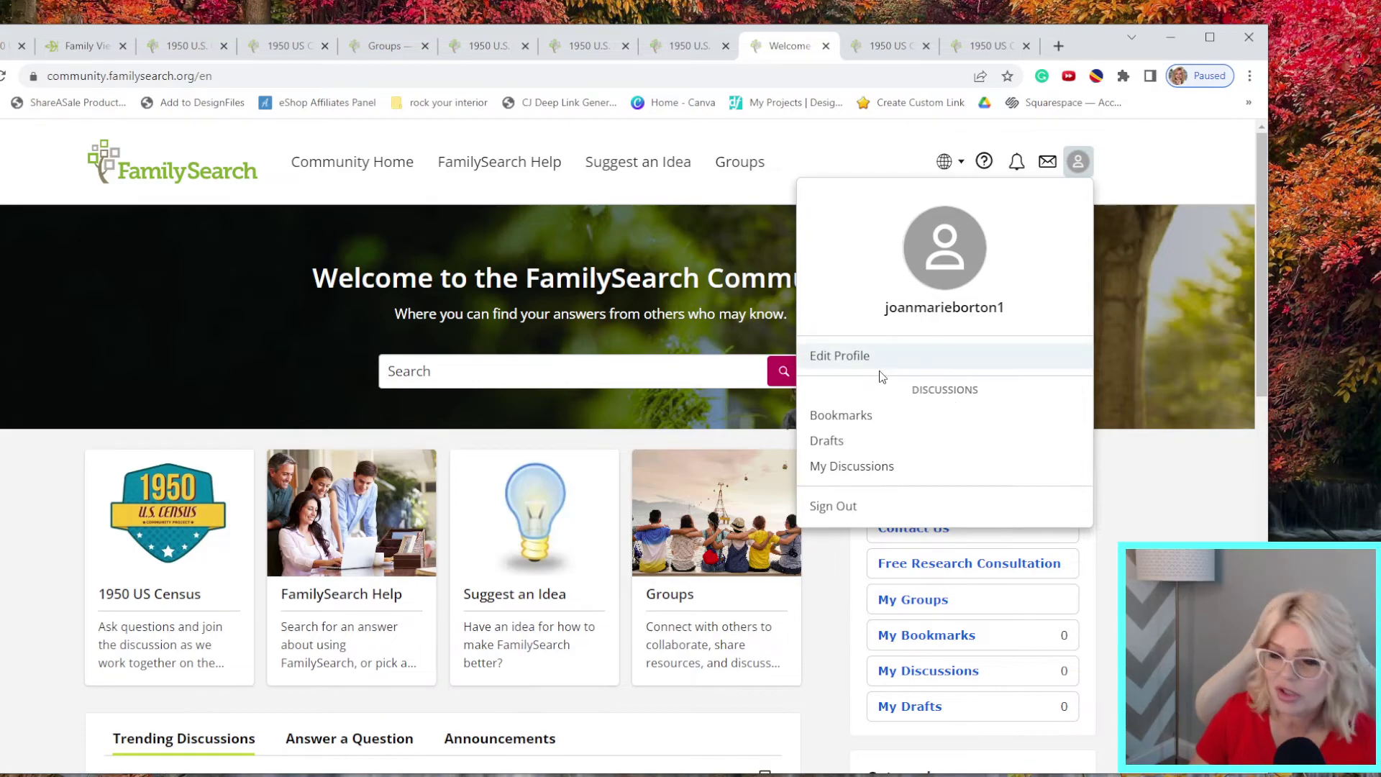
click(882, 417)
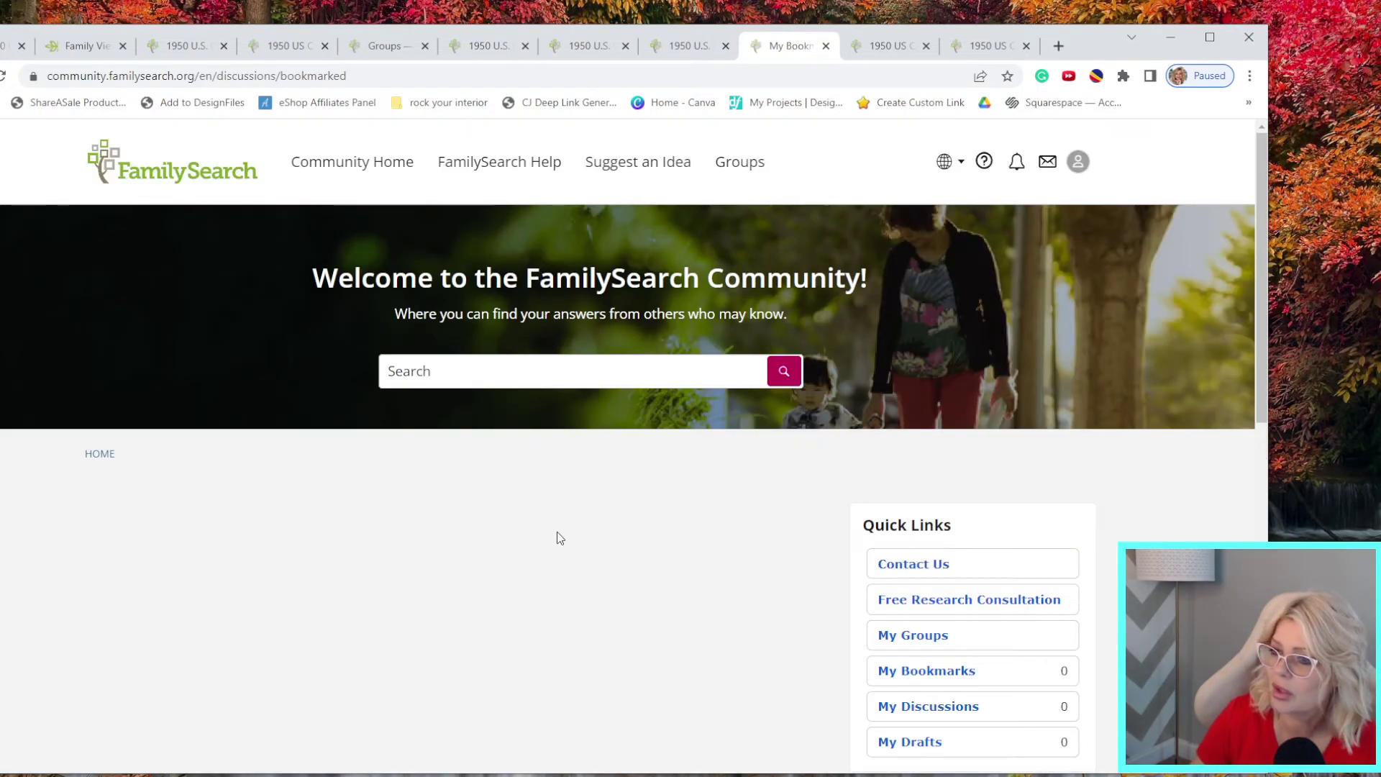
scroll(554, 533, down, 4)
scroll(555, 538, up, 4)
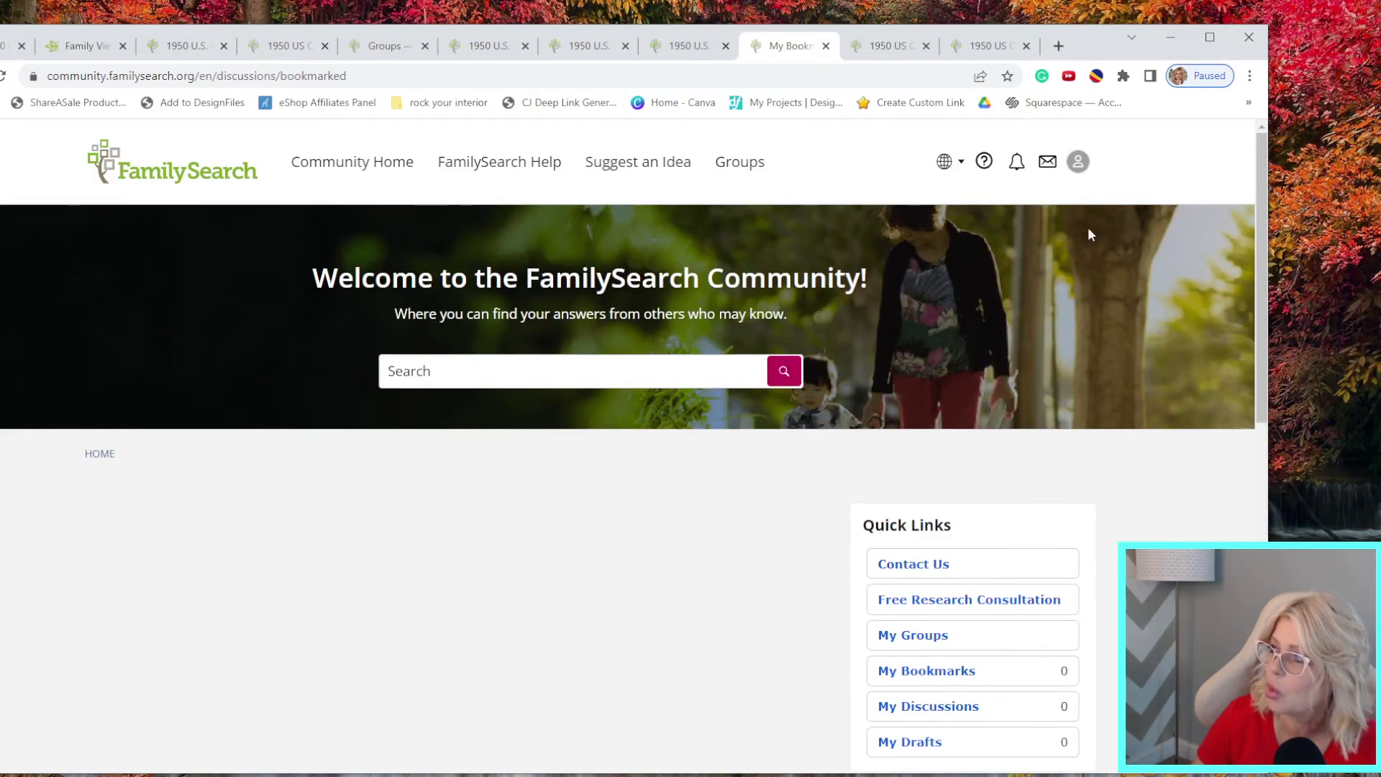
click(1077, 163)
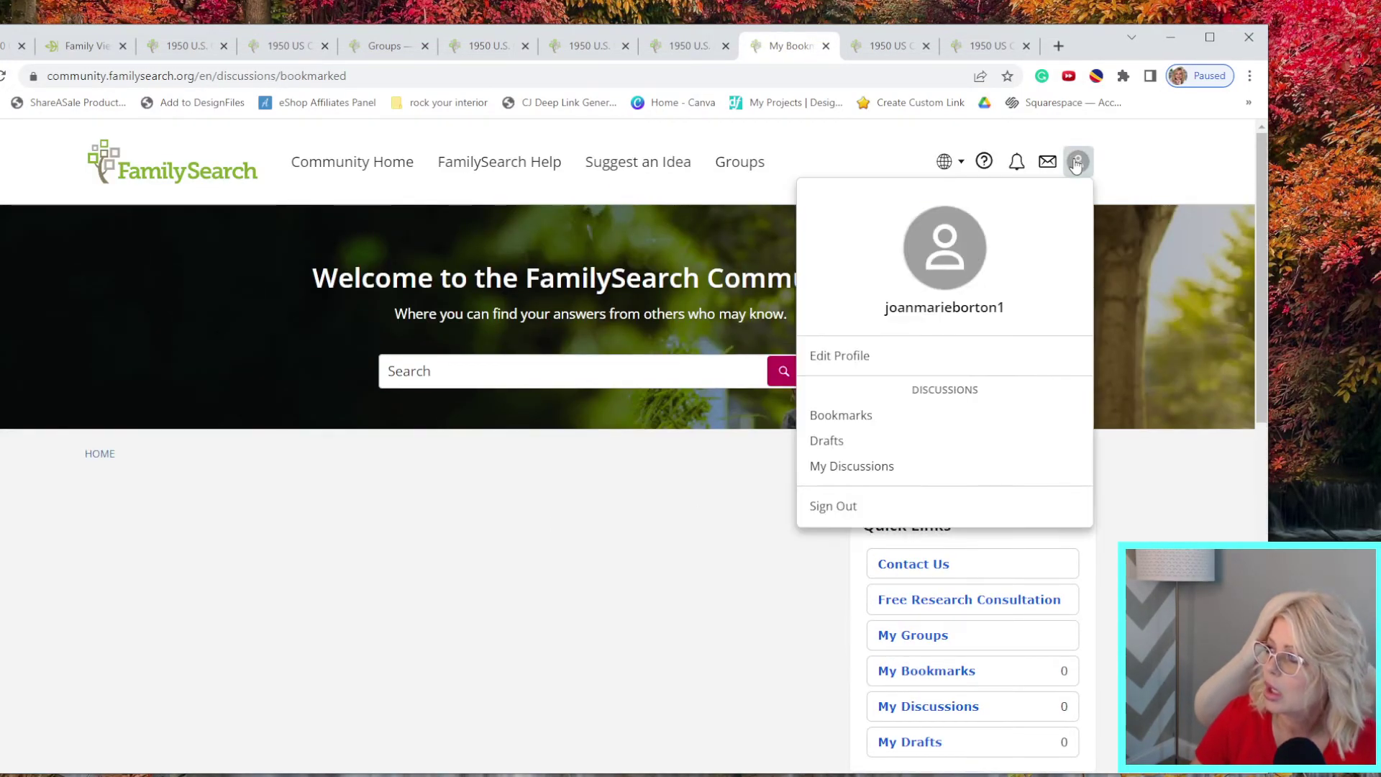
click(825, 444)
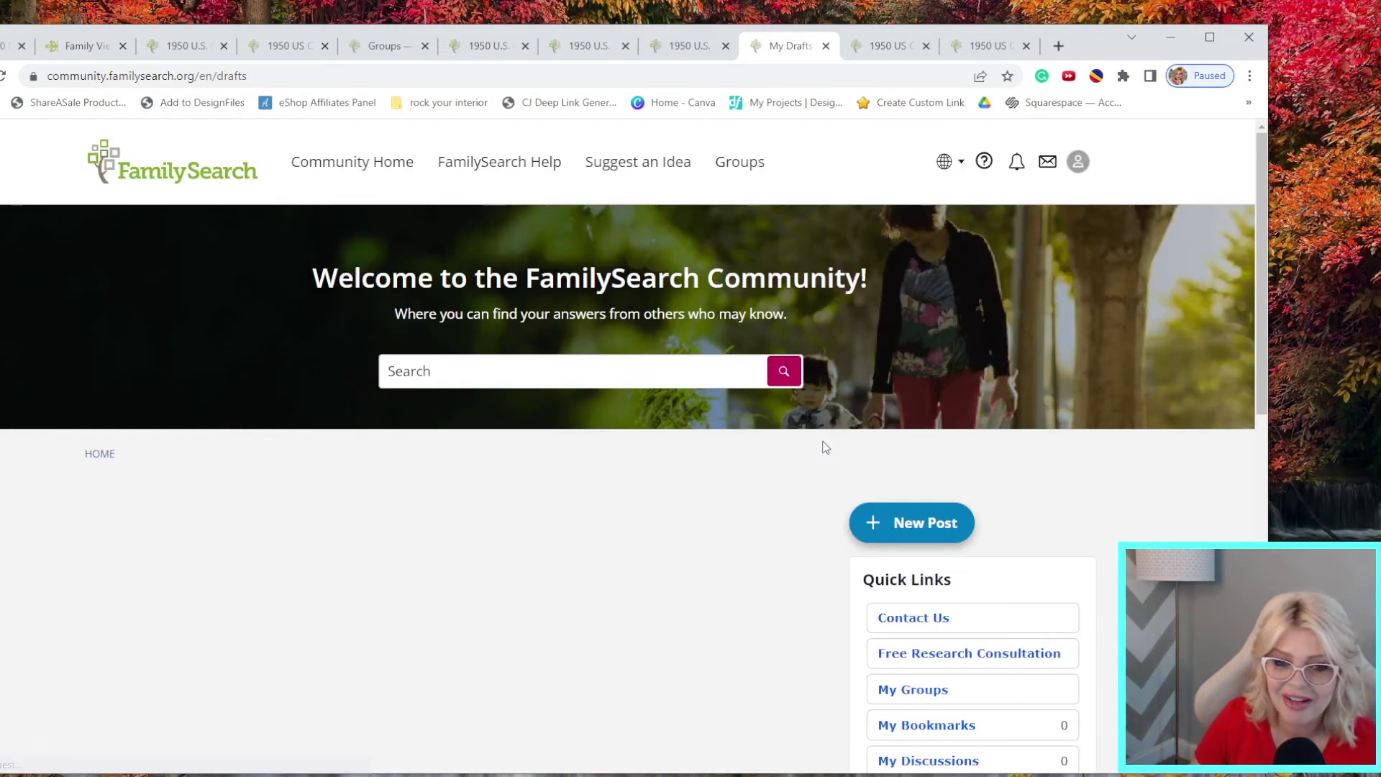
click(1078, 161)
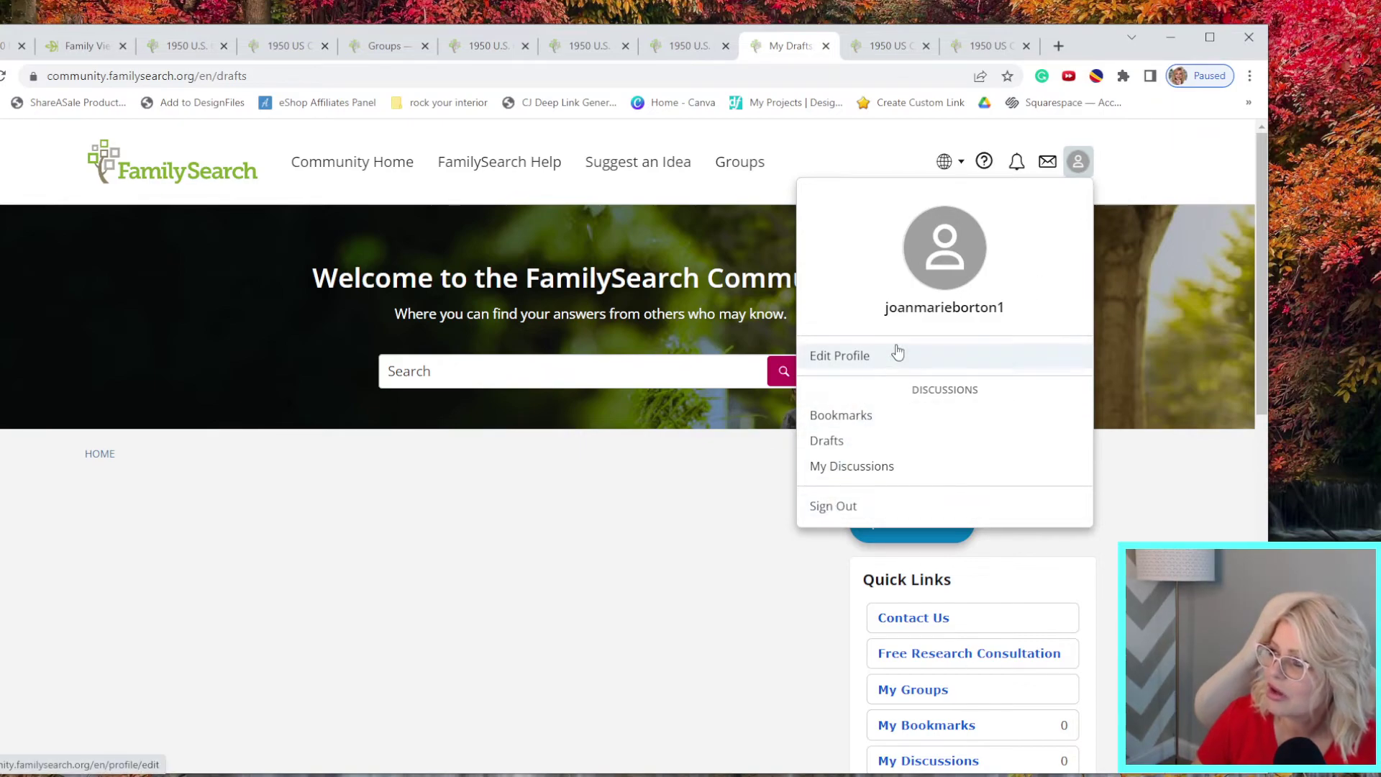
click(472, 615)
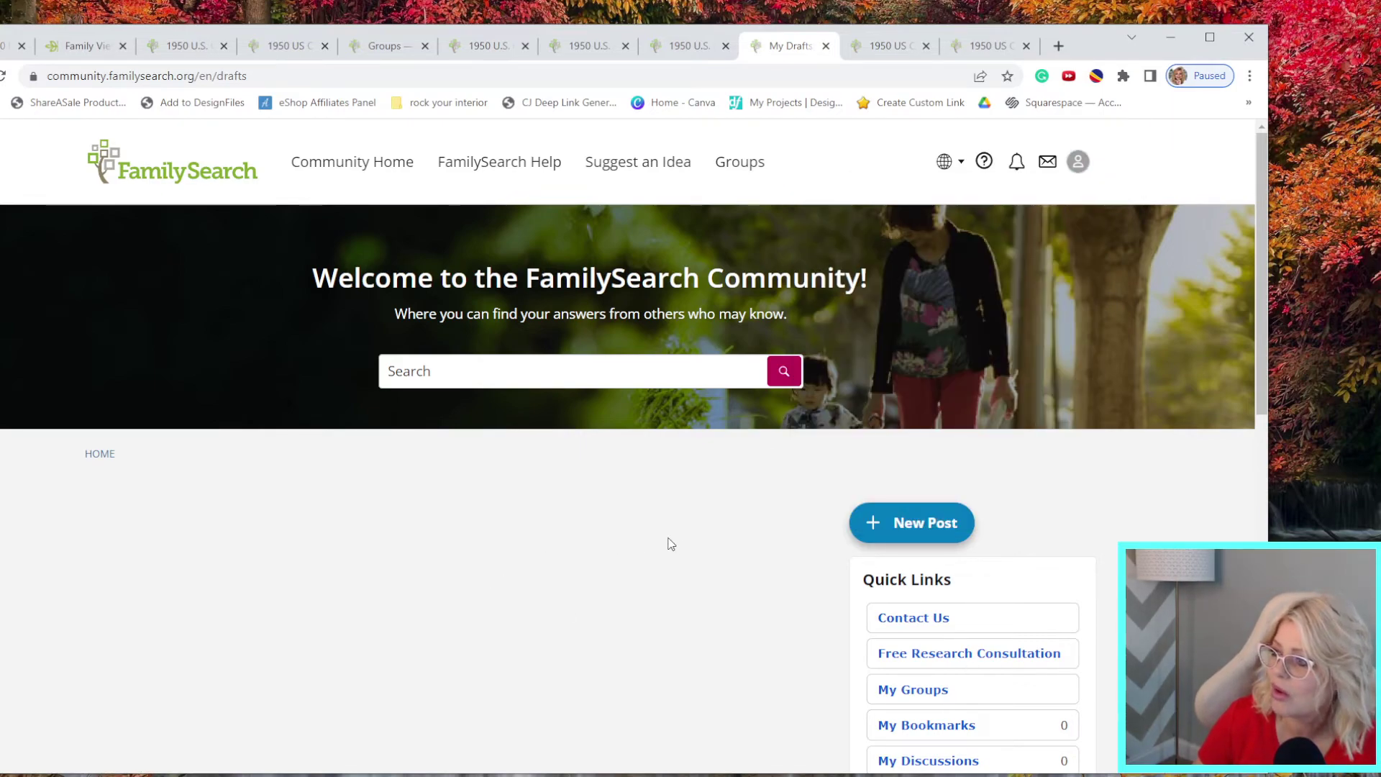
Join the "(BYU) RelativeFinder; &, (FamilySearch) Family Tree" group from the Community's list of all groups
click(737, 167)
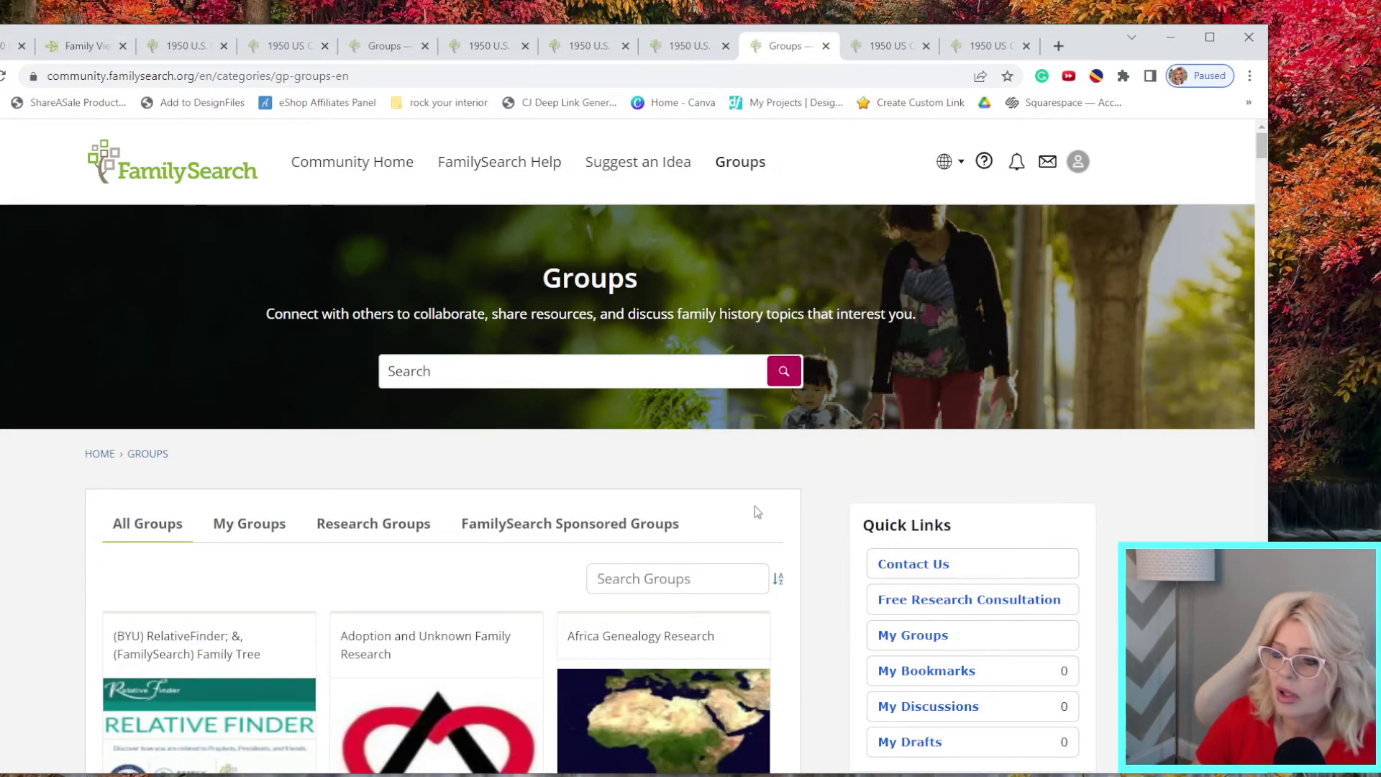
scroll(734, 511, down, 1)
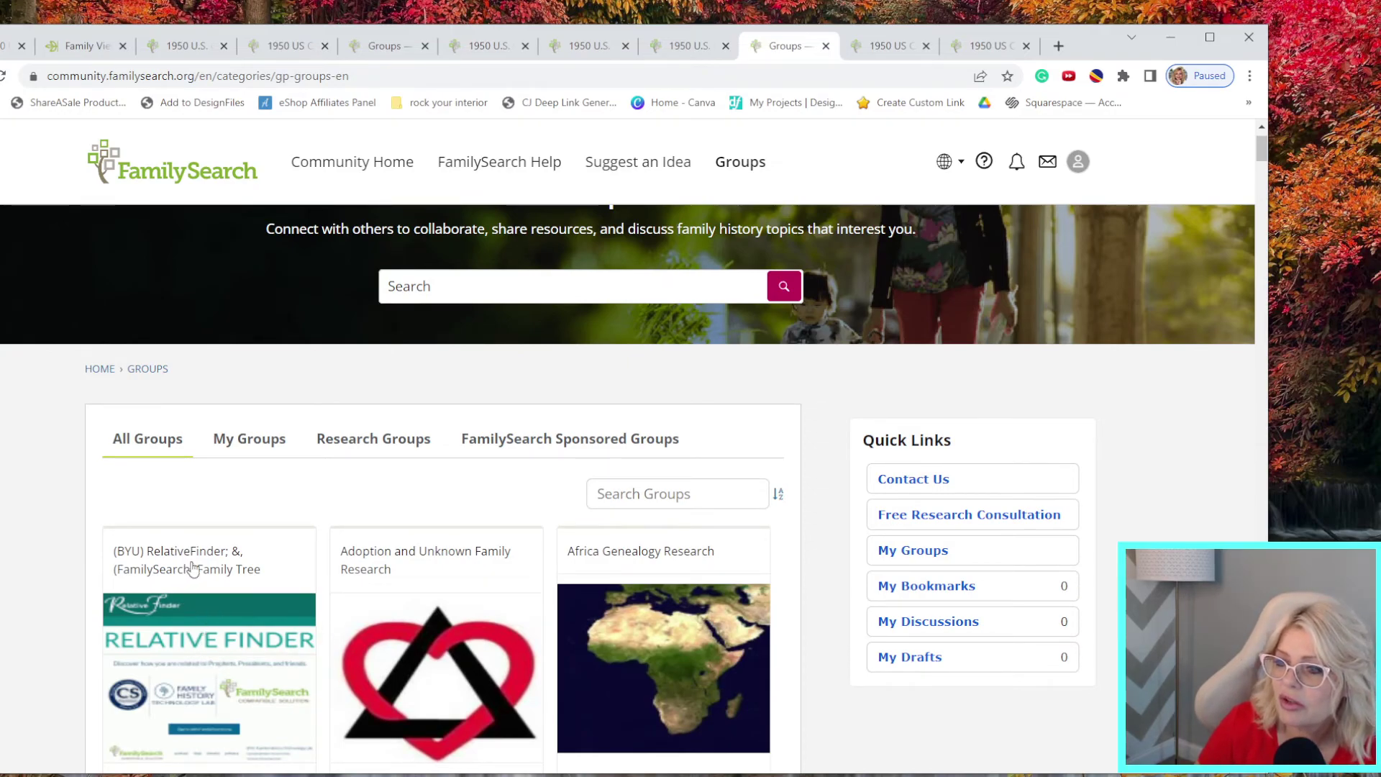
scroll(229, 586, down, 2)
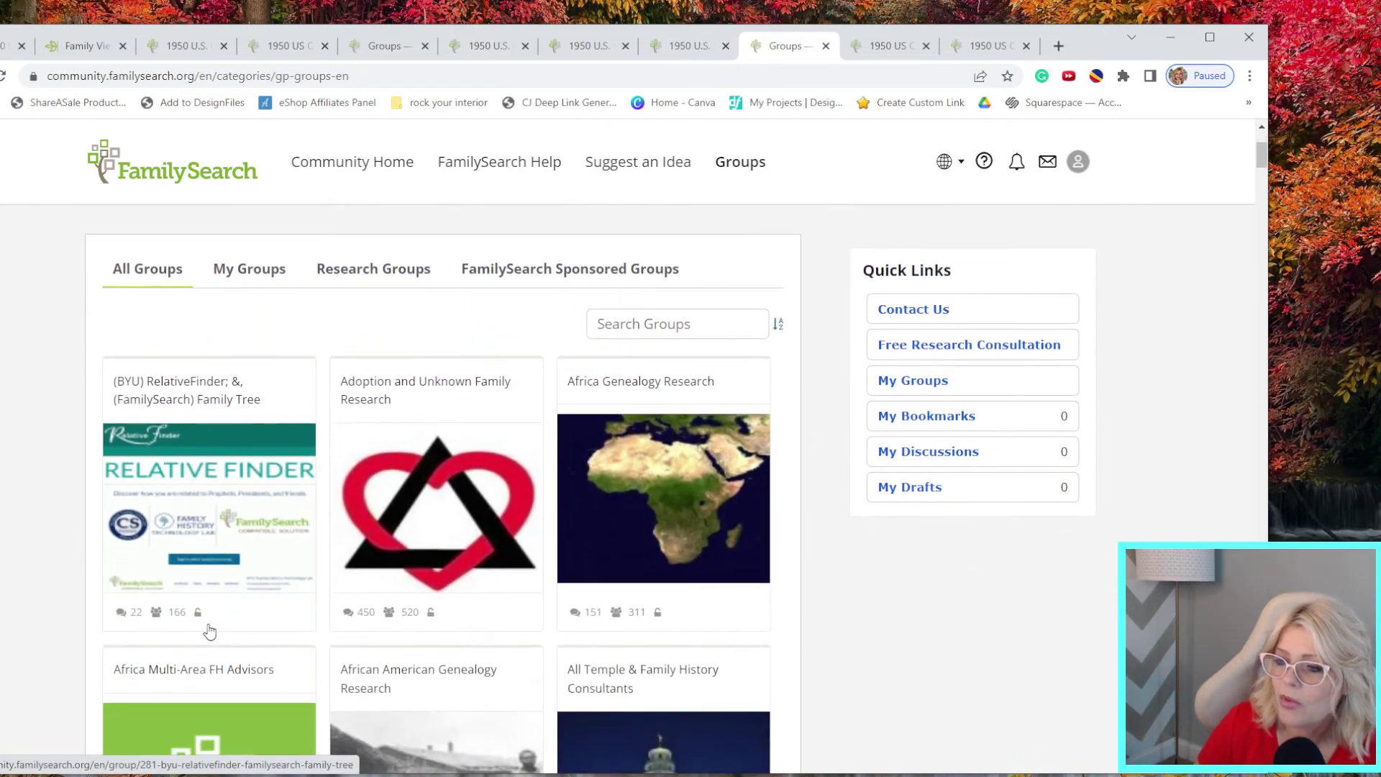
click(214, 567)
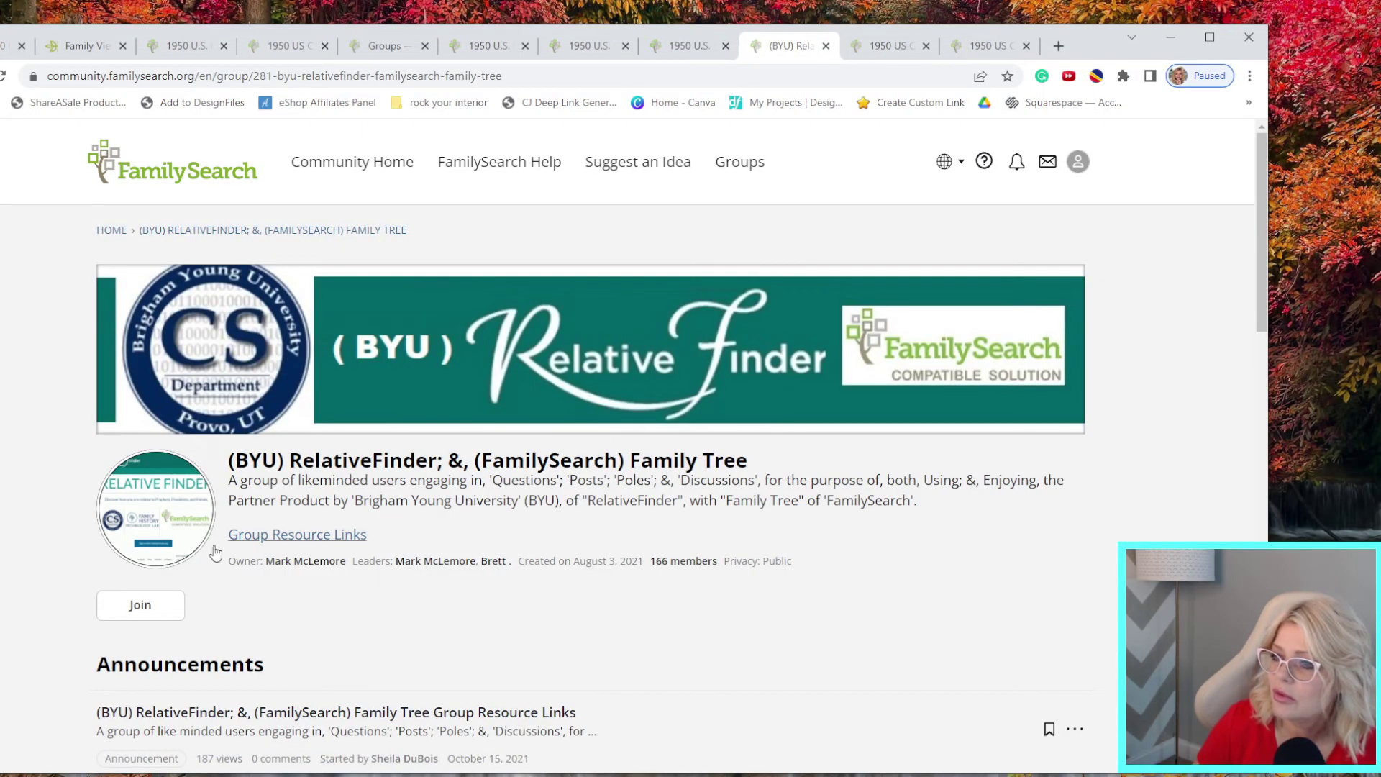
click(142, 607)
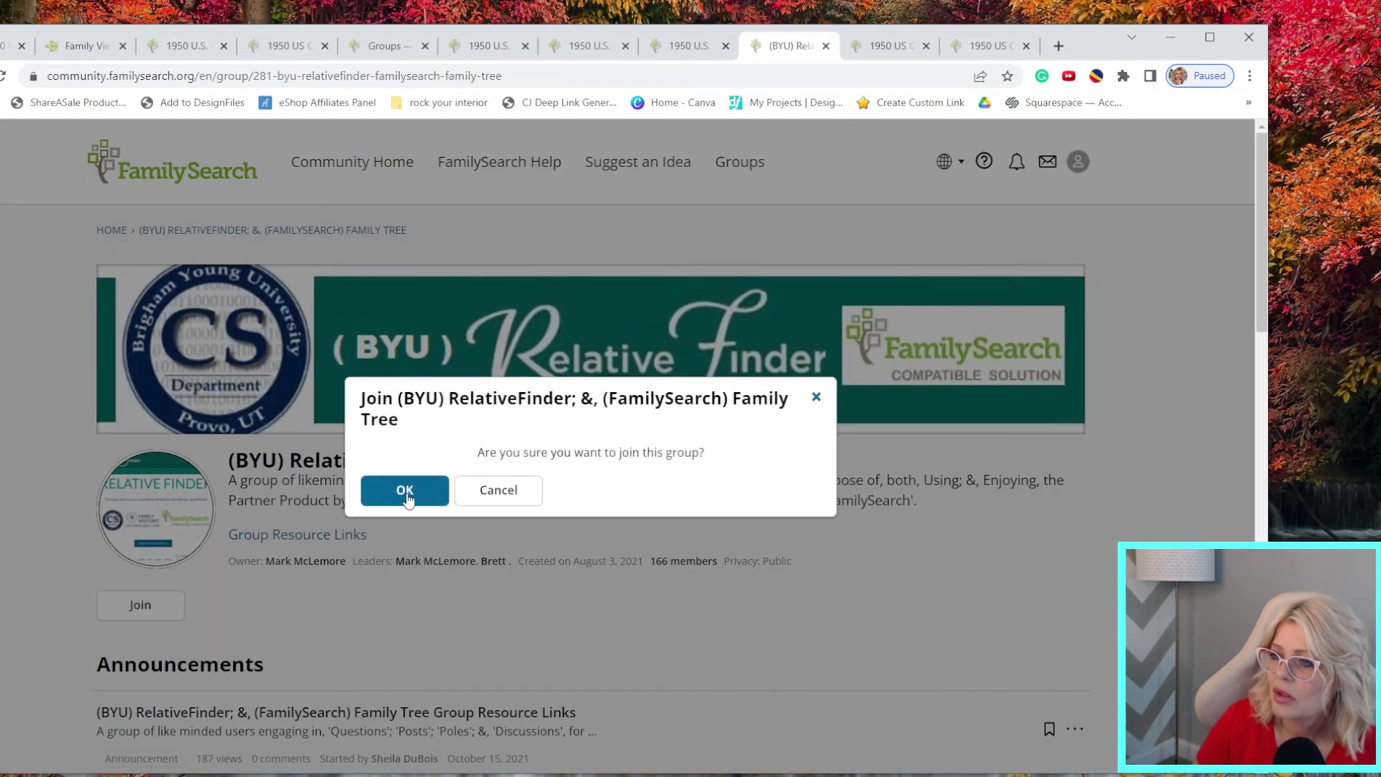
click(406, 495)
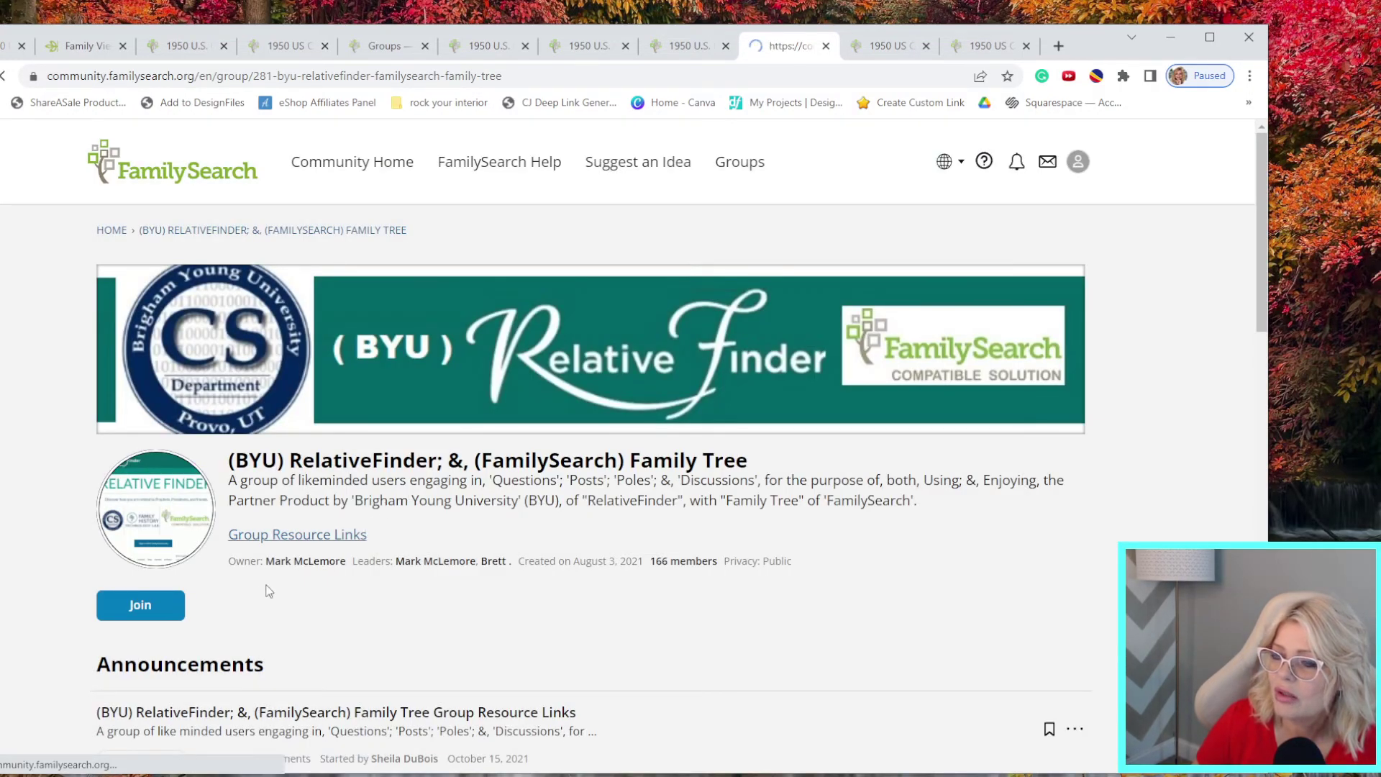
Look over the joined RelativeFinder group's options, announcements and discussions area
scroll(645, 486, down, 2)
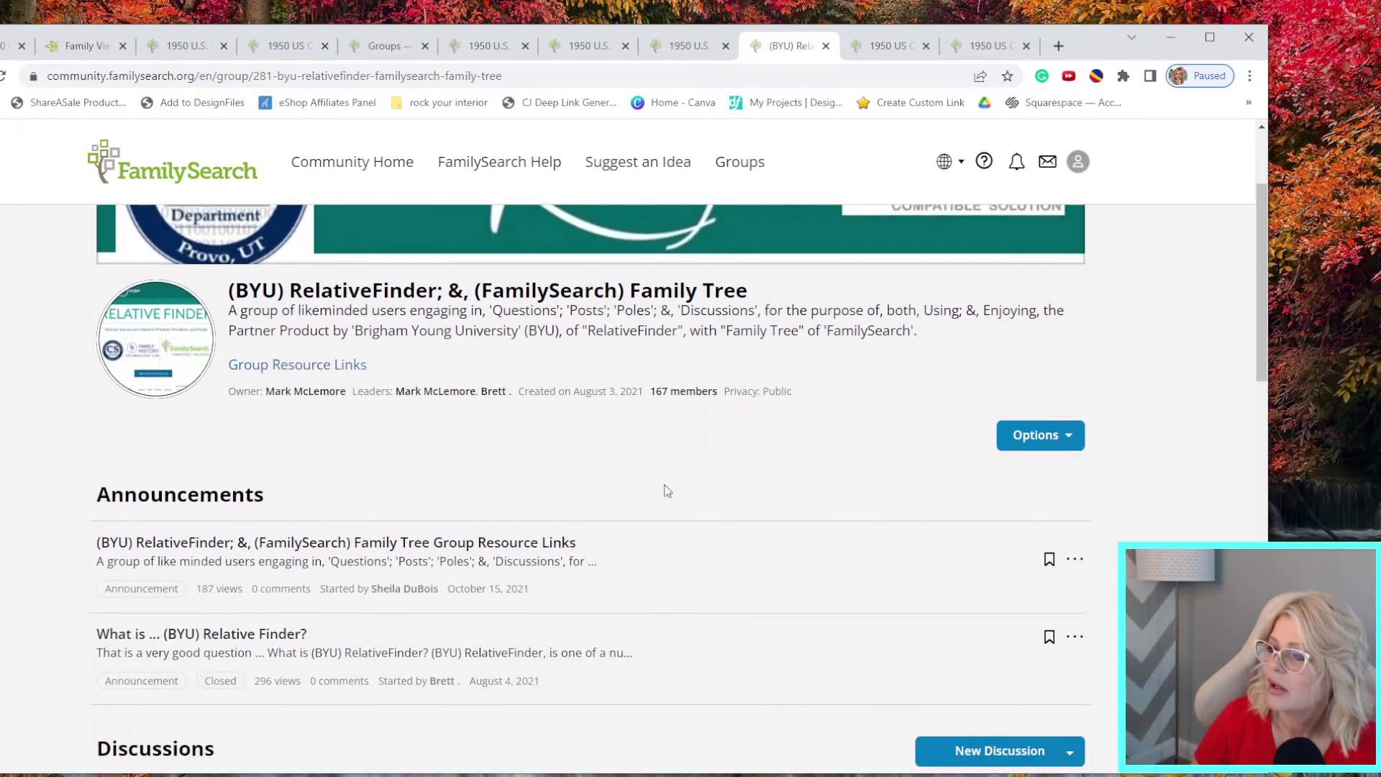
click(1050, 451)
click(656, 508)
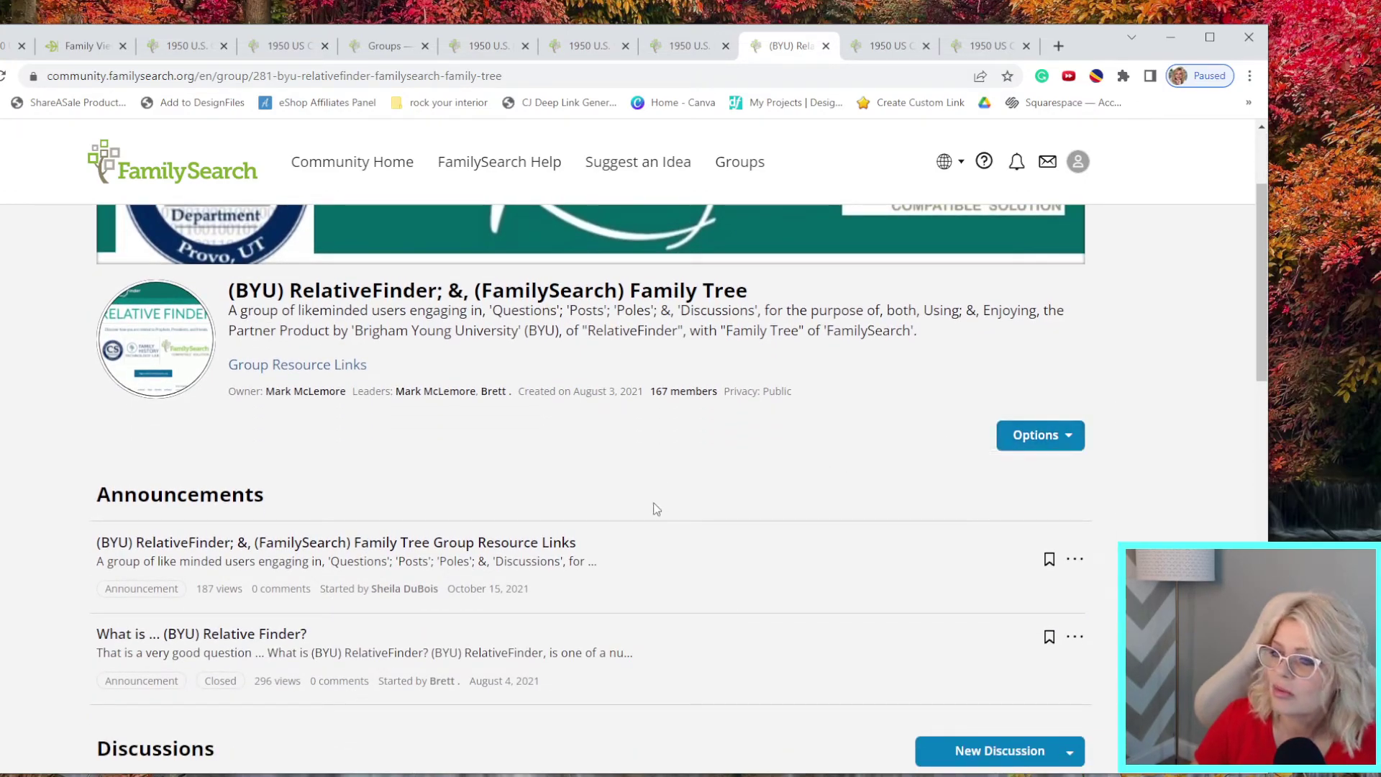
scroll(482, 489, down, 1)
scroll(482, 490, up, 3)
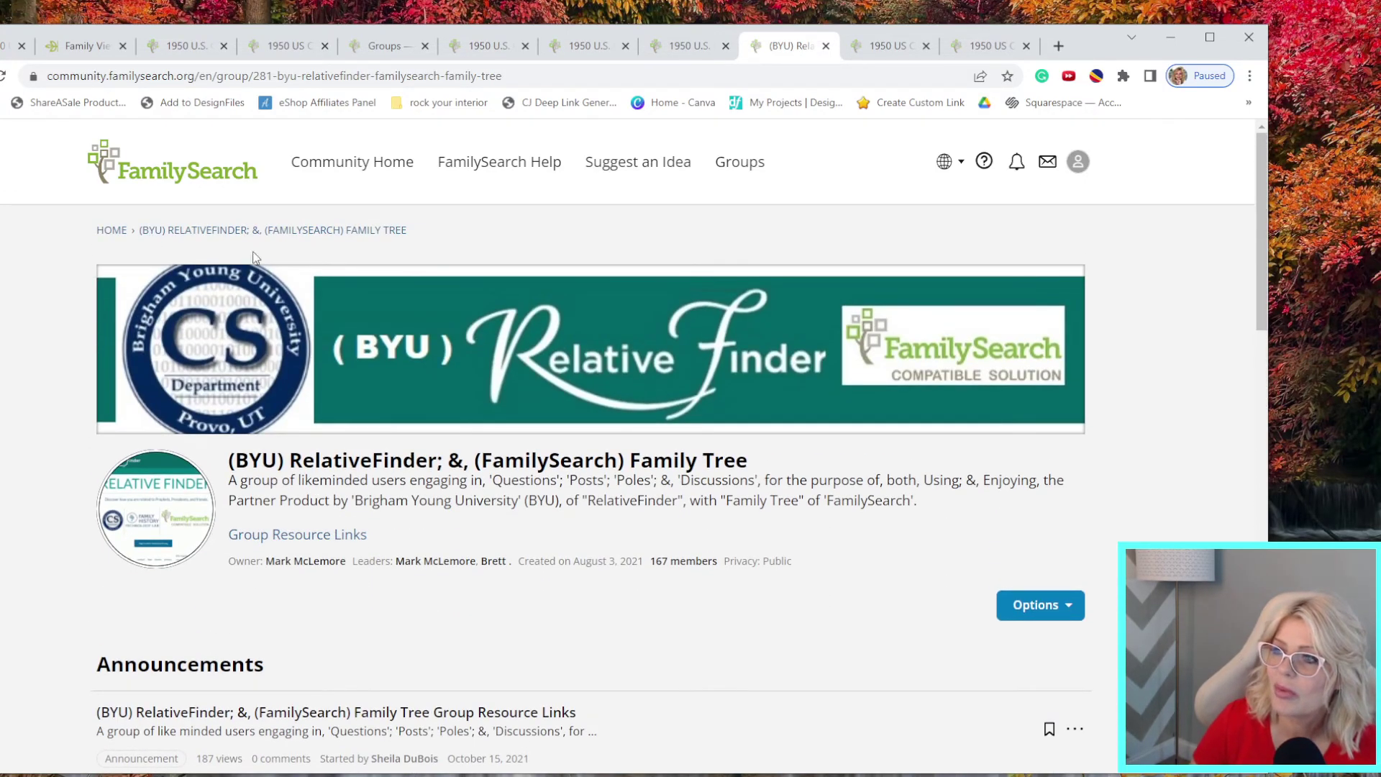
Return to the list of all Community groups and browse the available research, regional and family groups
key(alt+Left)
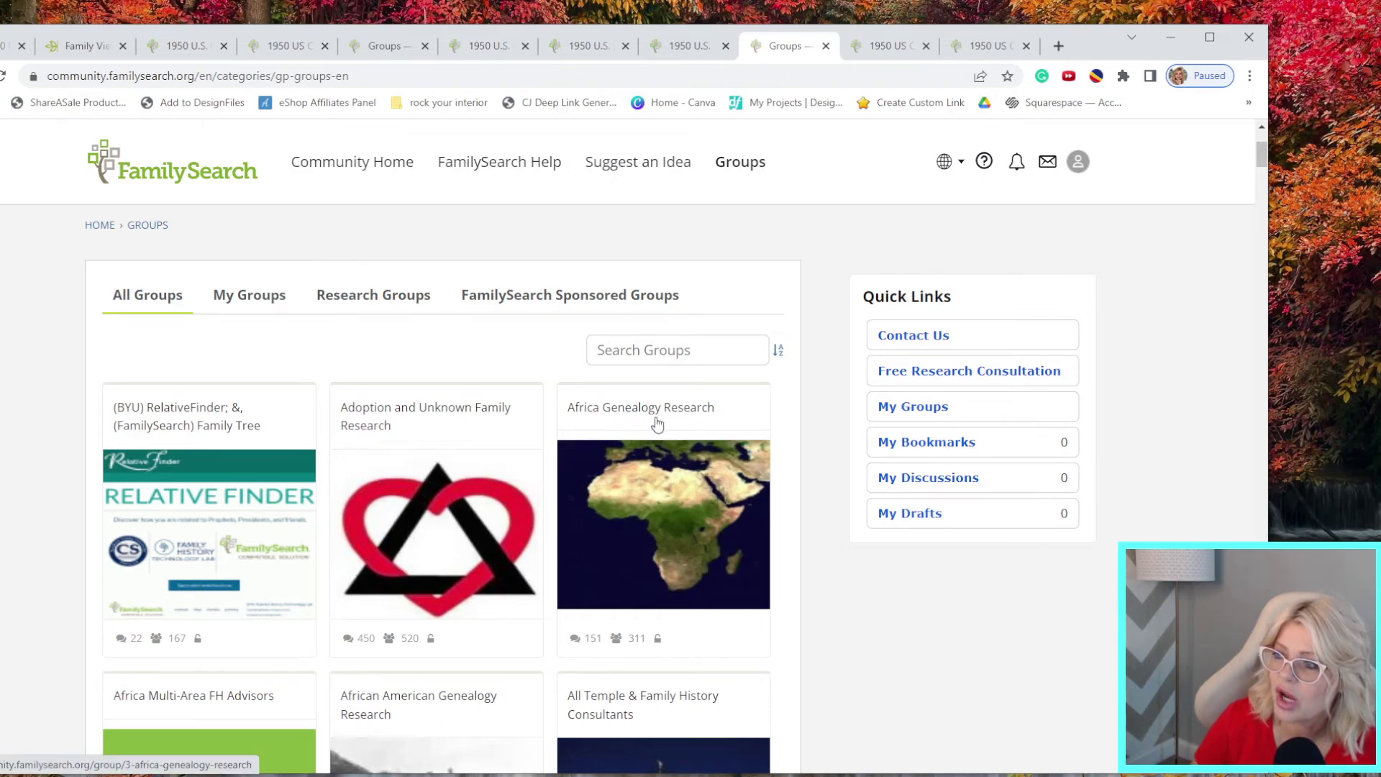
scroll(654, 432, down, 2)
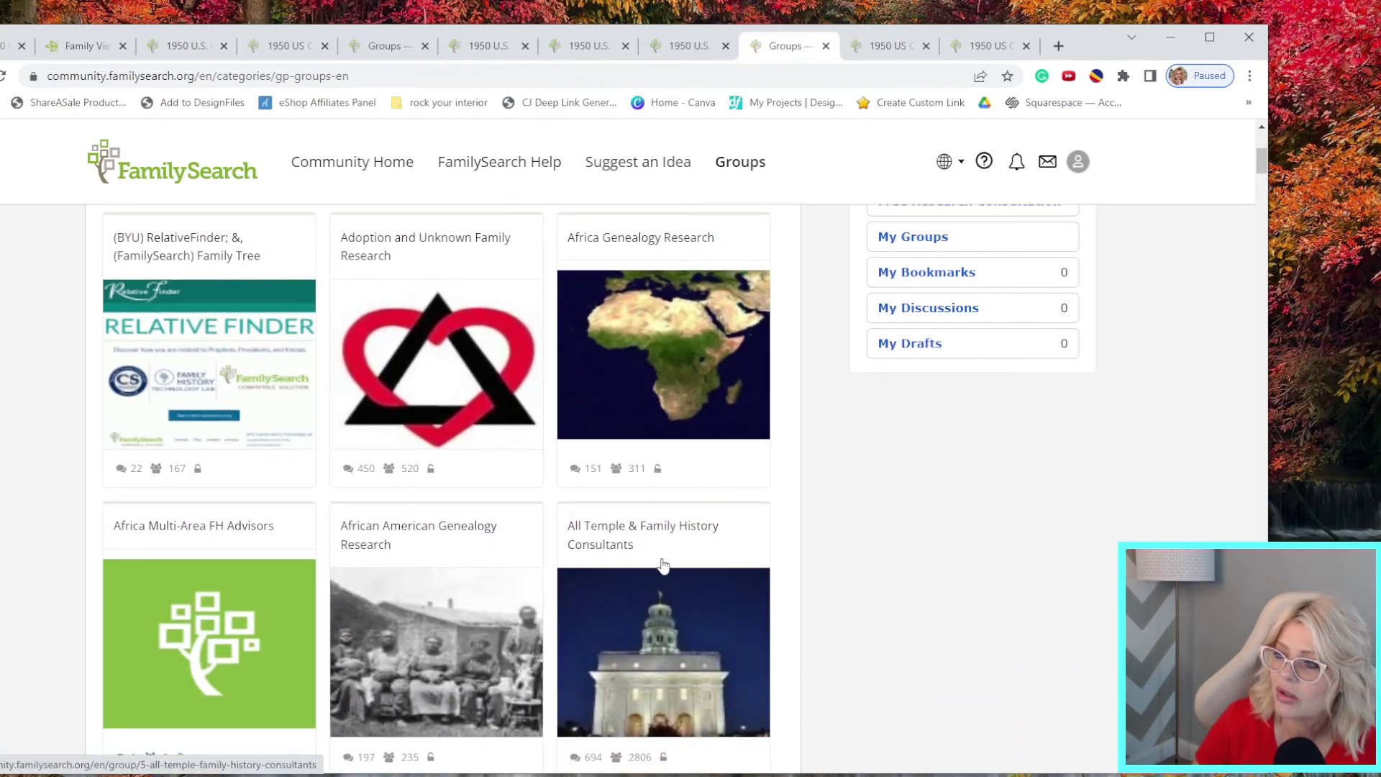
scroll(419, 490, down, 3)
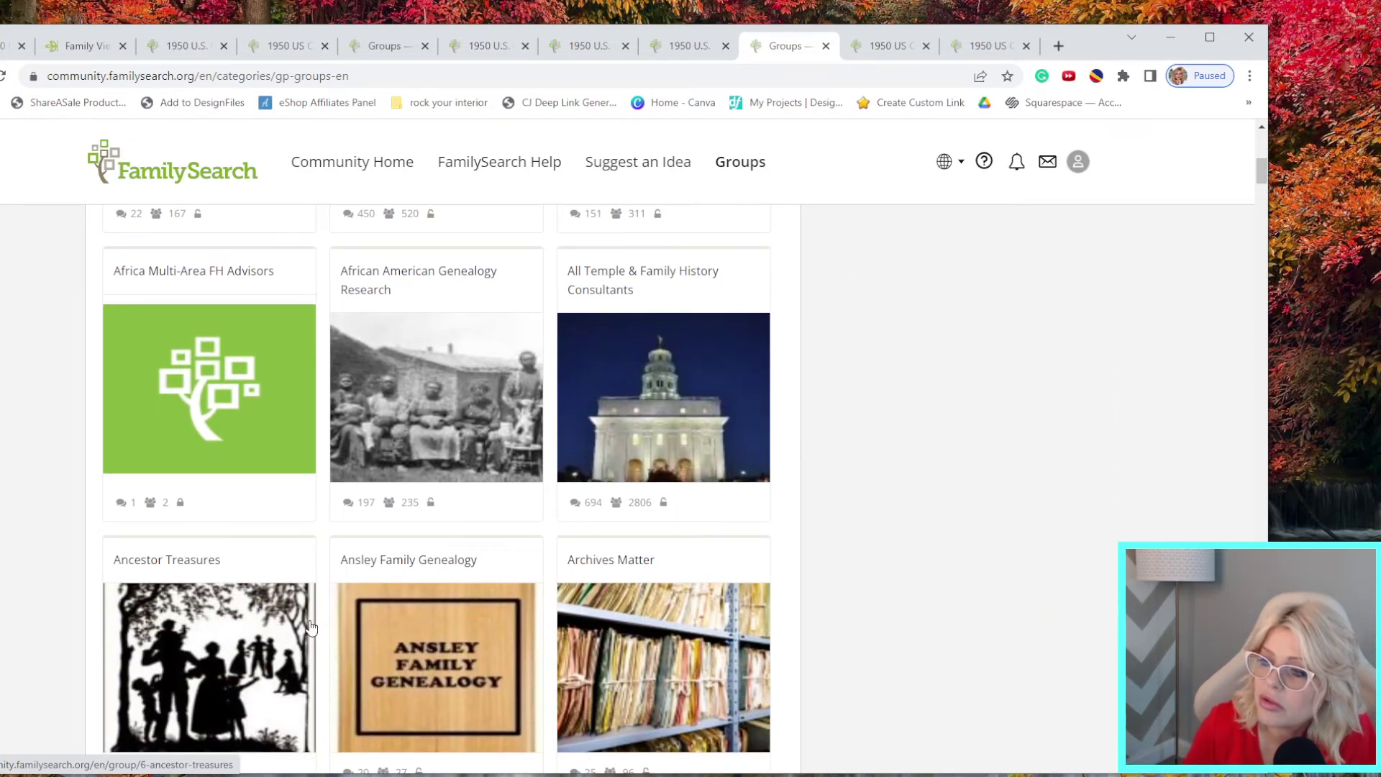
scroll(547, 574, down, 1)
scroll(547, 573, down, 5)
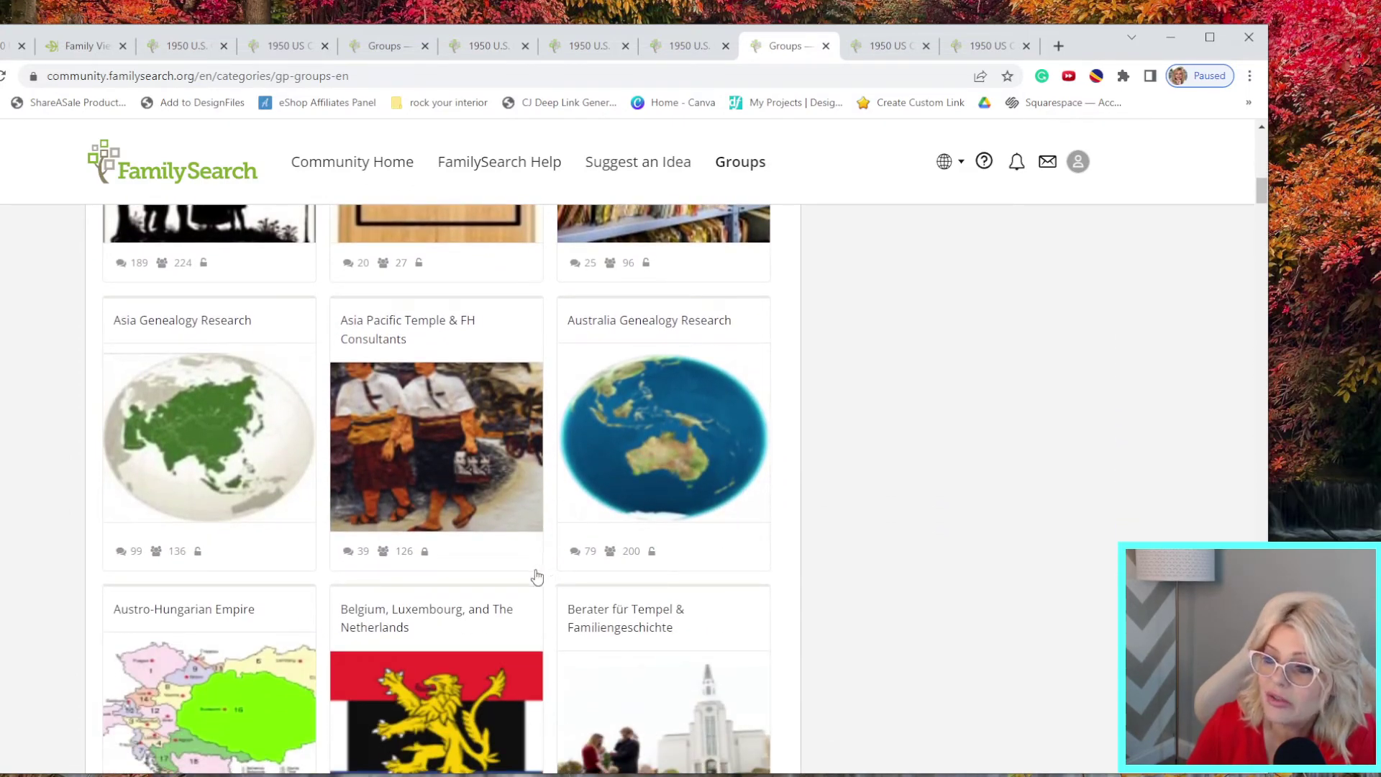
scroll(528, 575, down, 4)
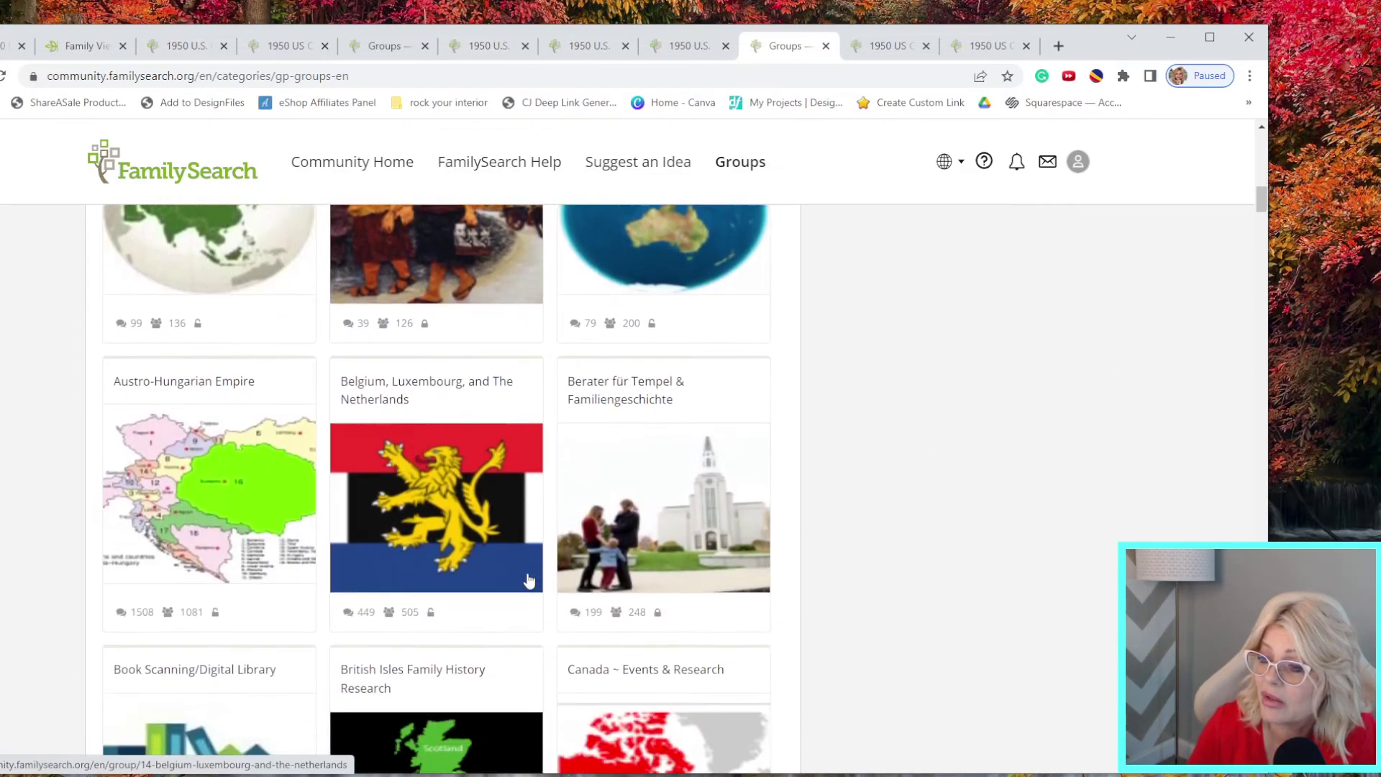
scroll(529, 581, down, 3)
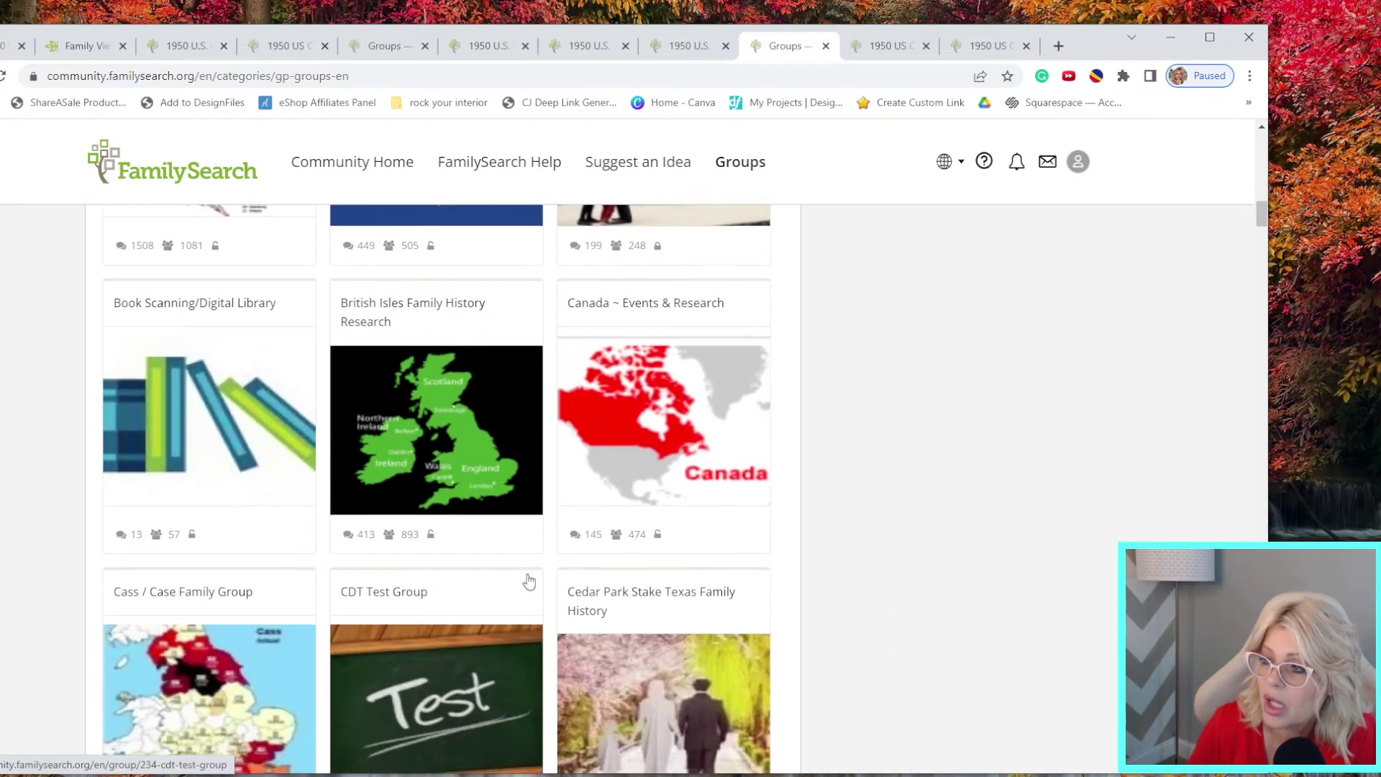
scroll(528, 581, down, 4)
scroll(529, 581, down, 4)
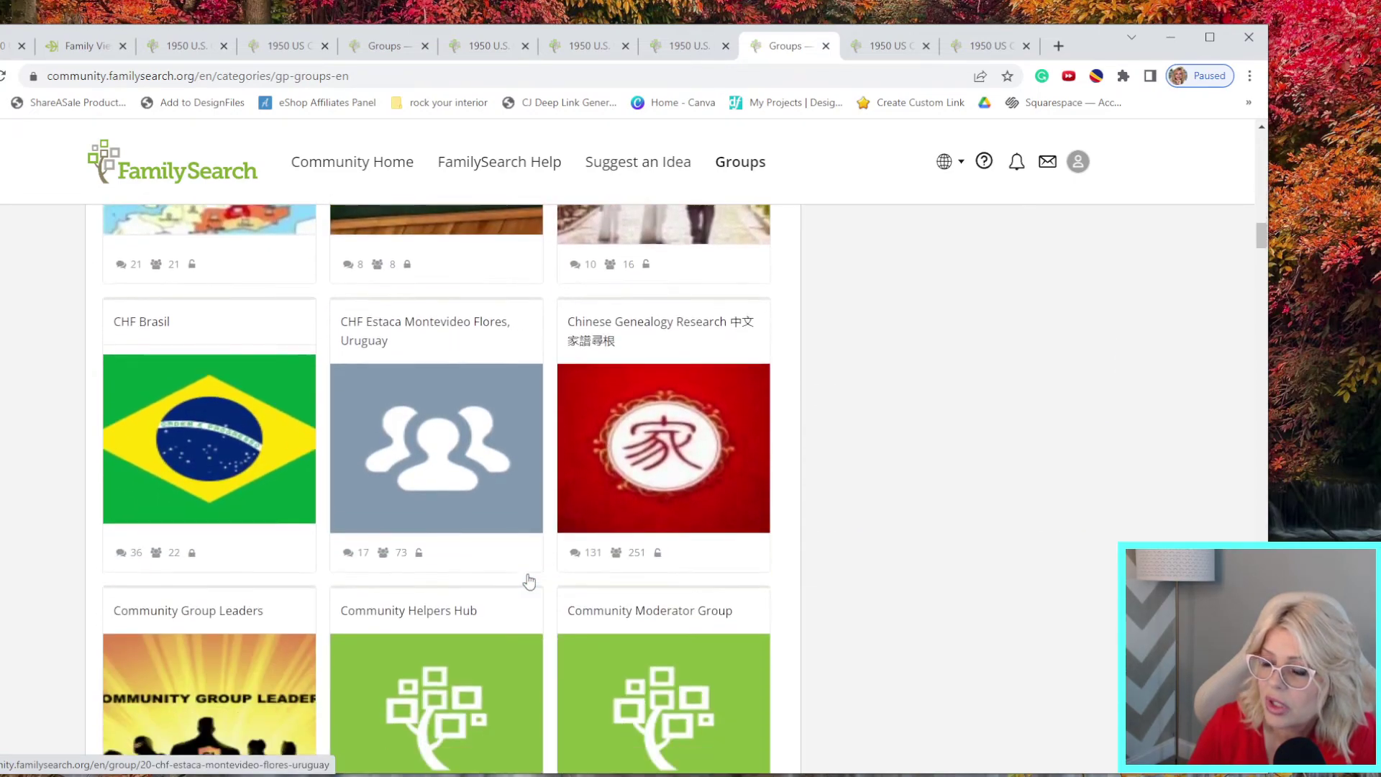
scroll(529, 581, down, 3)
scroll(529, 581, down, 3)
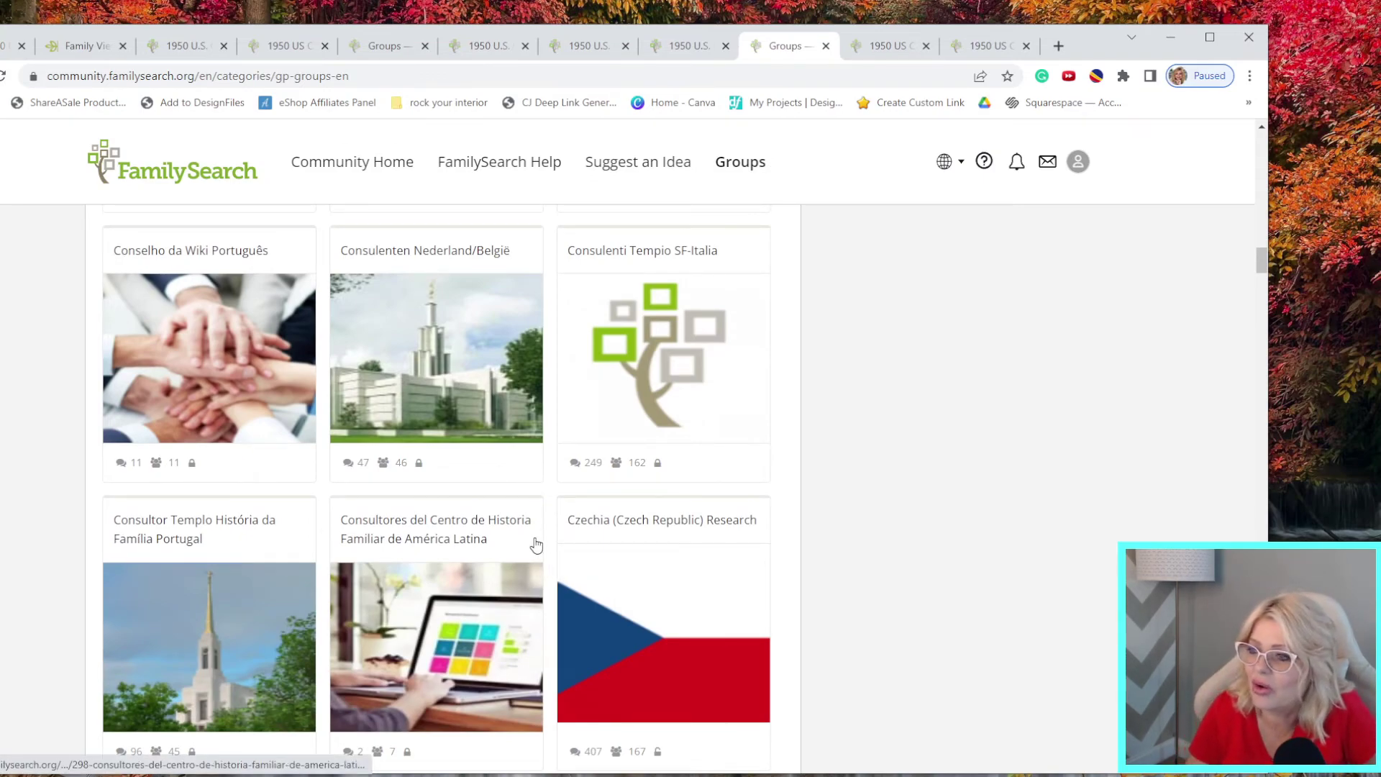
scroll(372, 540, down, 4)
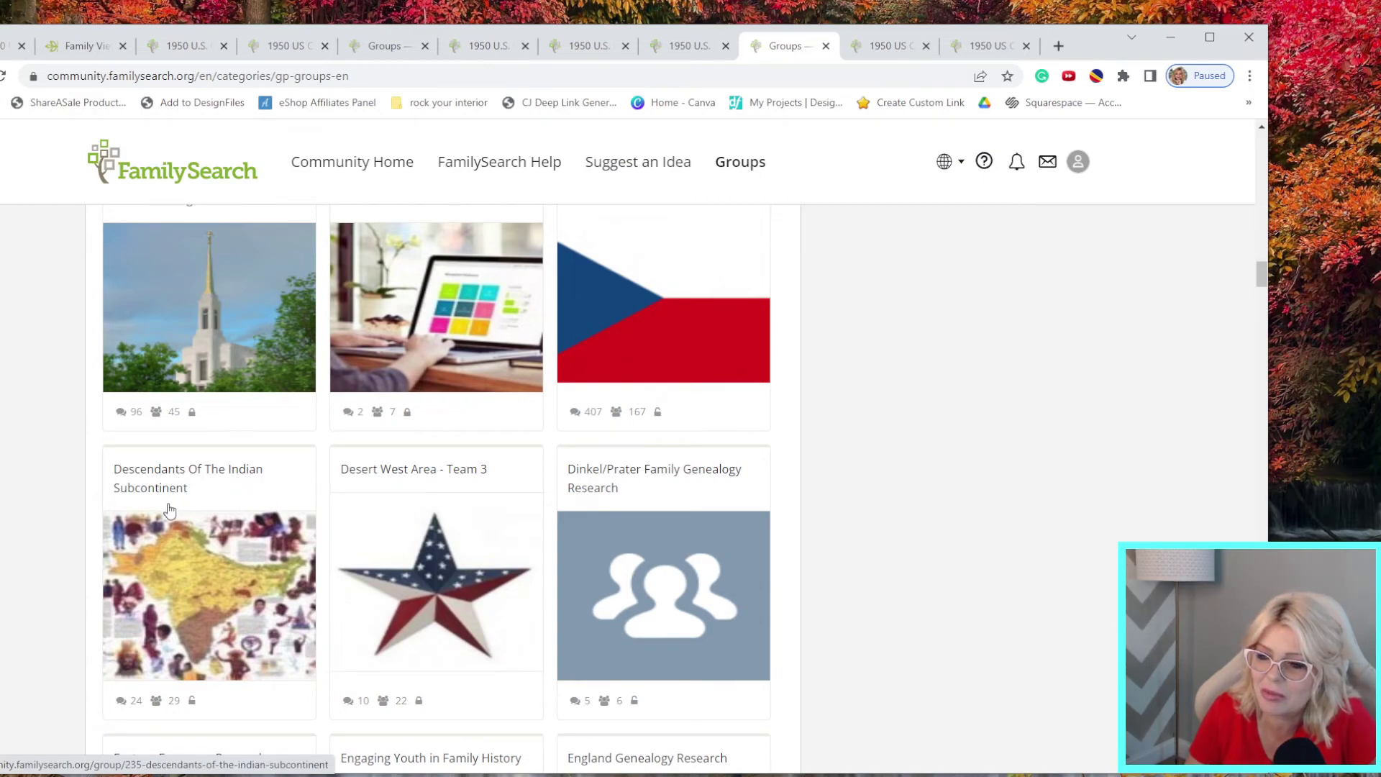
scroll(194, 519, down, 5)
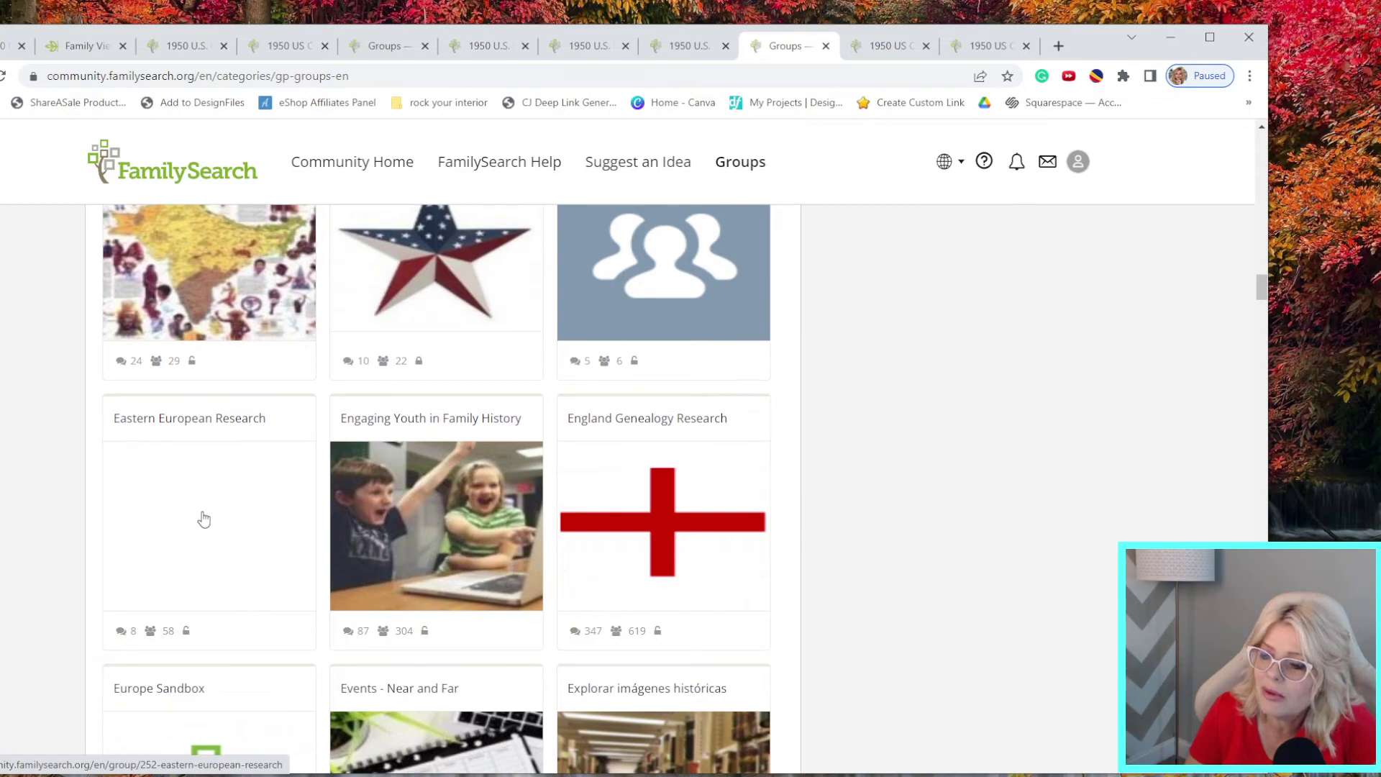
Find the Descendants Of The Indian Subcontinent group in the list and open its page
scroll(200, 520, down, 3)
scroll(201, 518, up, 6)
click(203, 545)
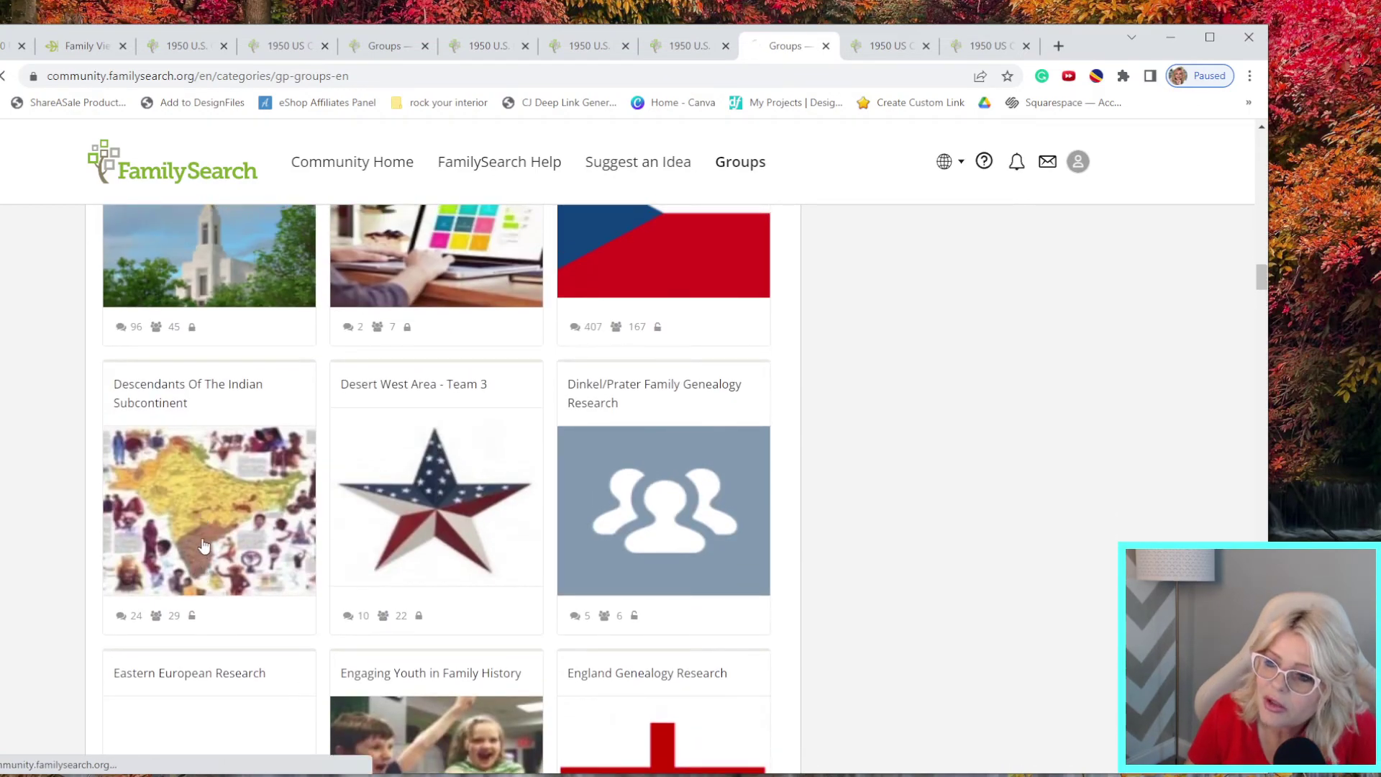